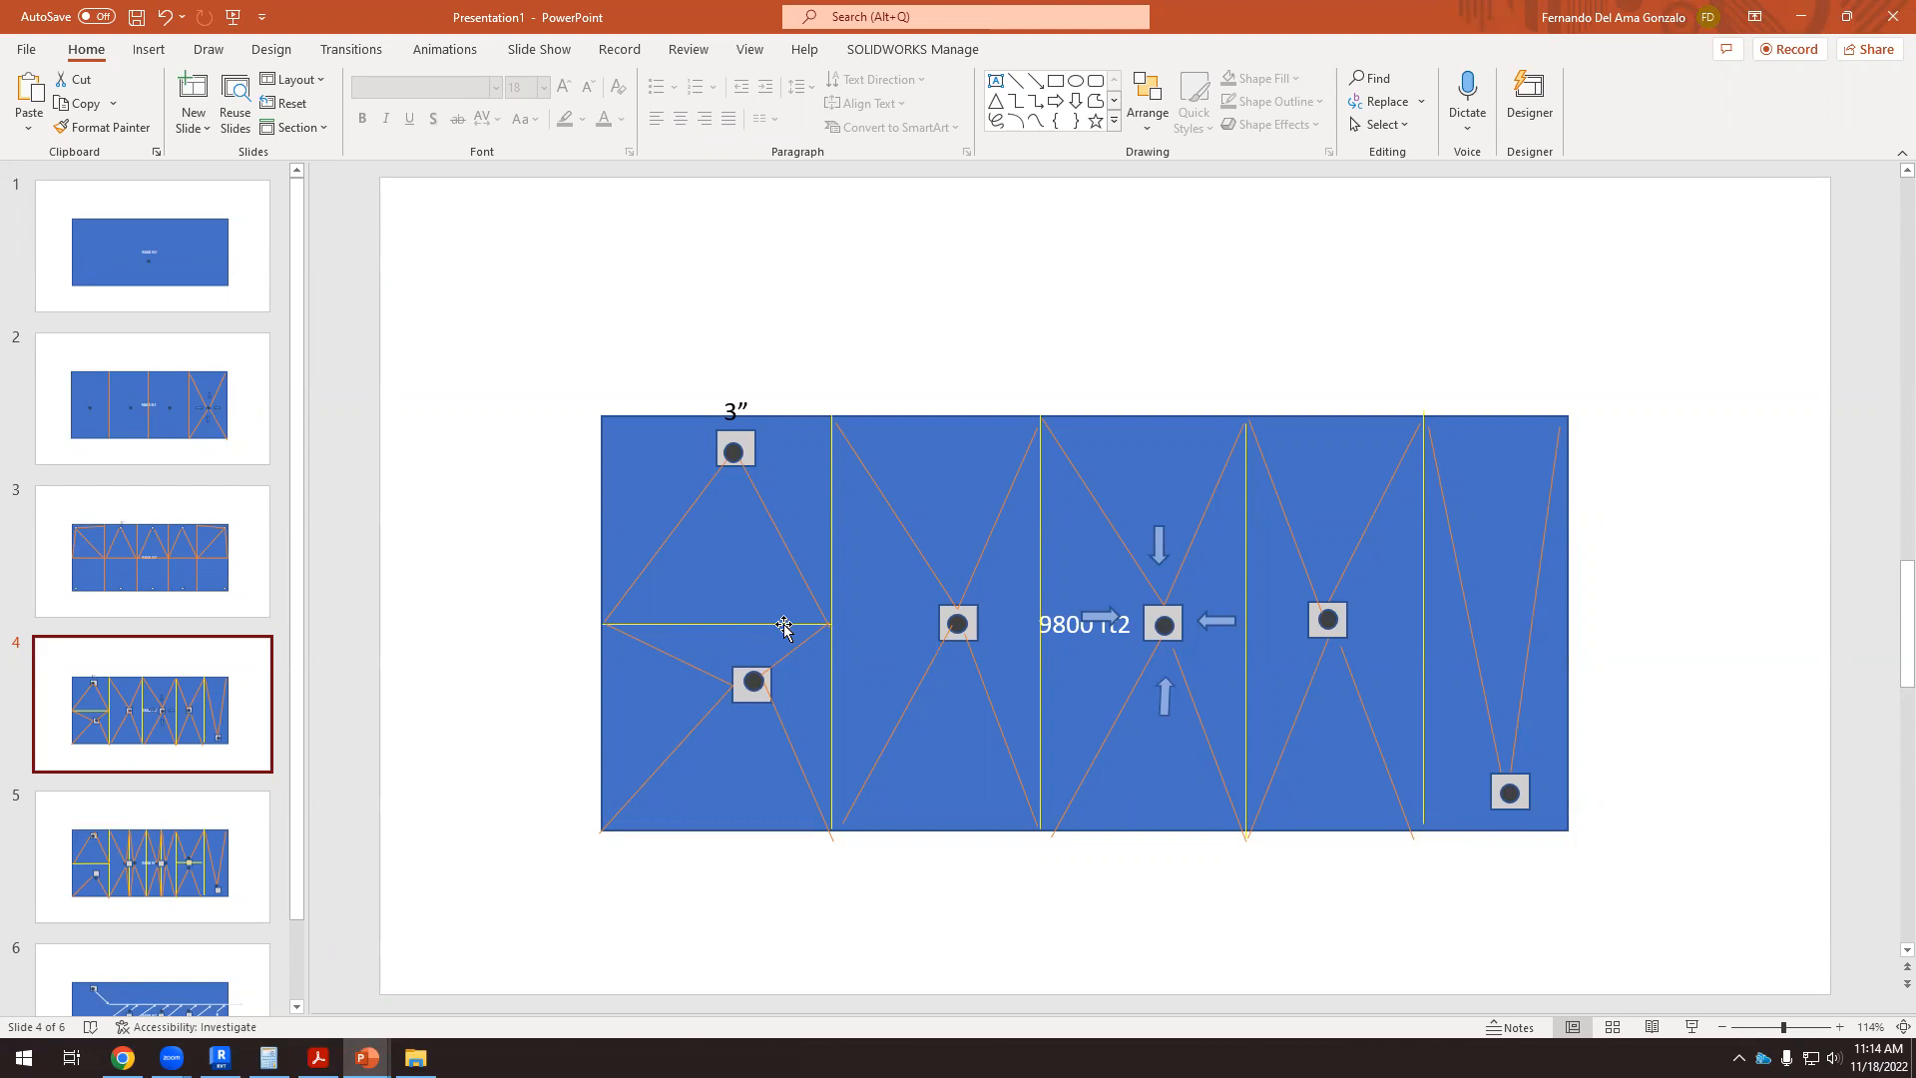
Step: Compare the drain layouts on slides 4 and 5 of the presentation
left_click(159, 735)
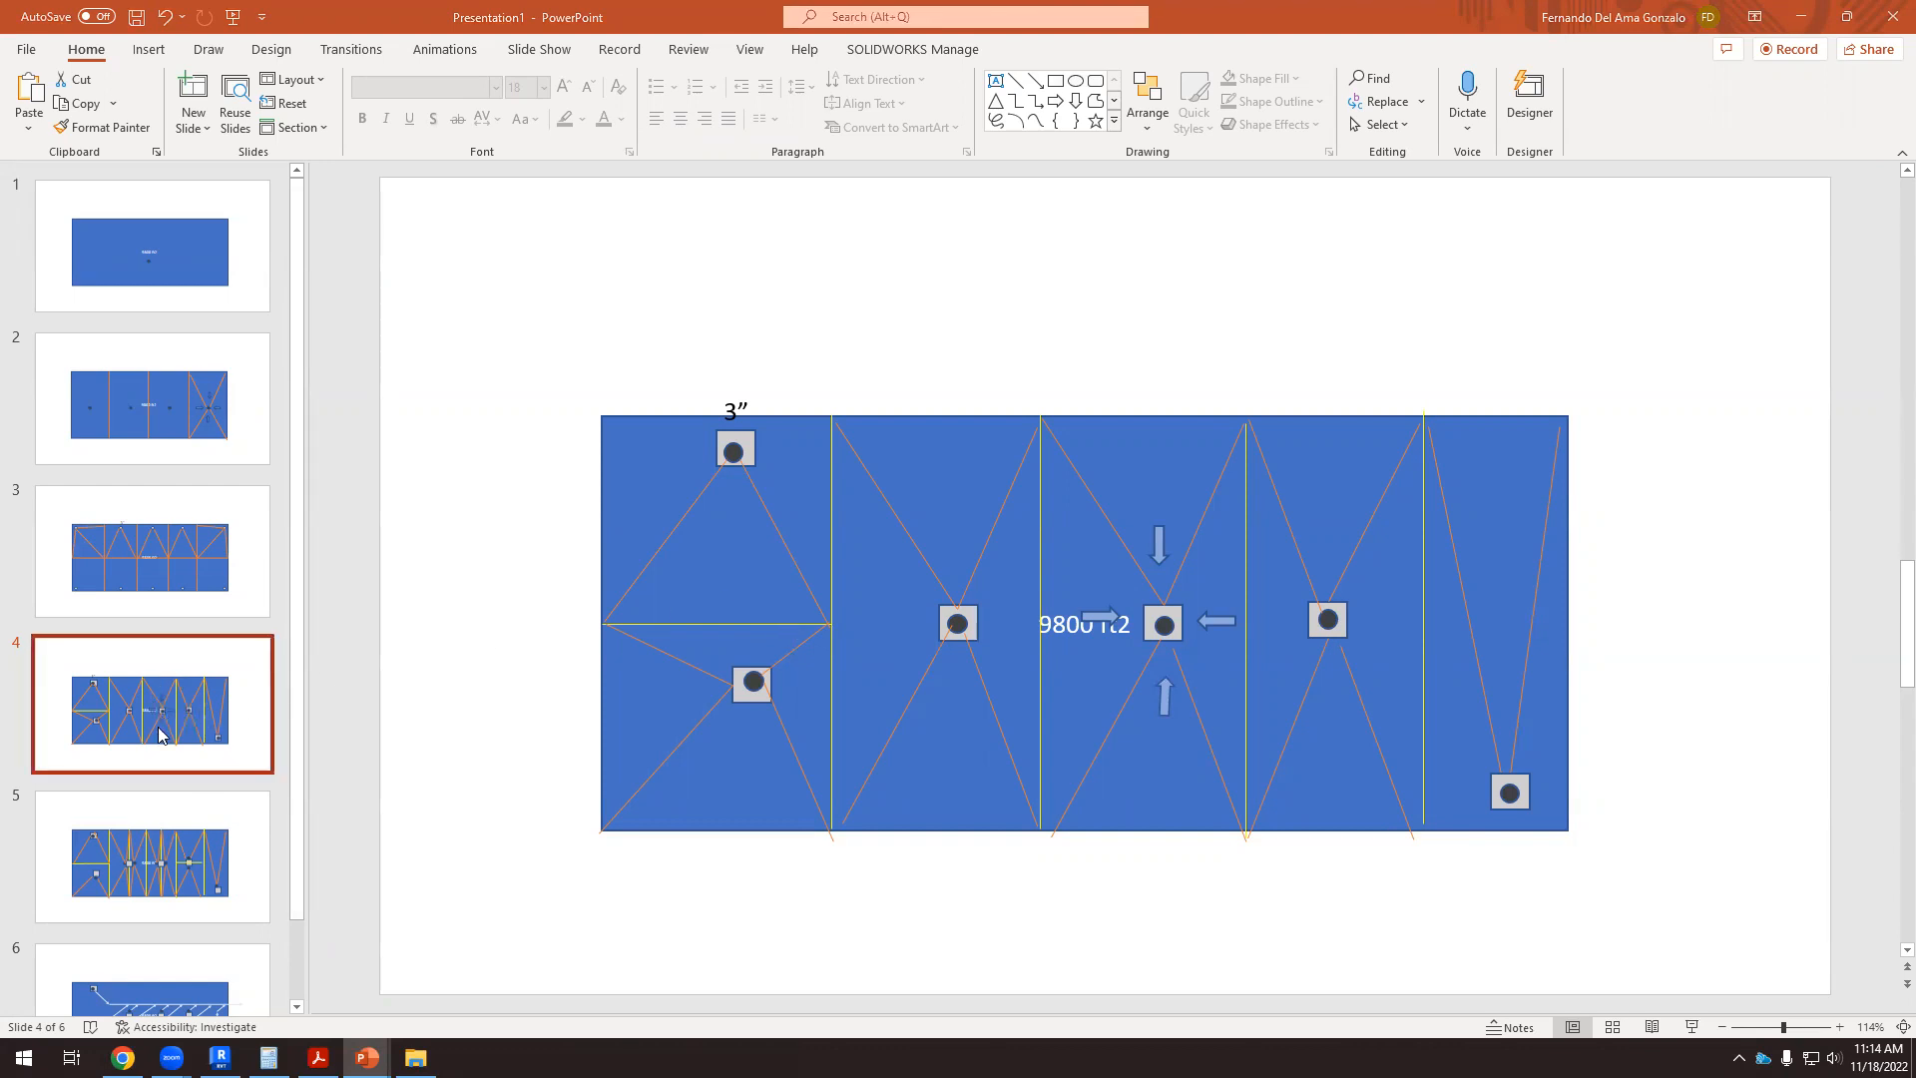
key("Down")
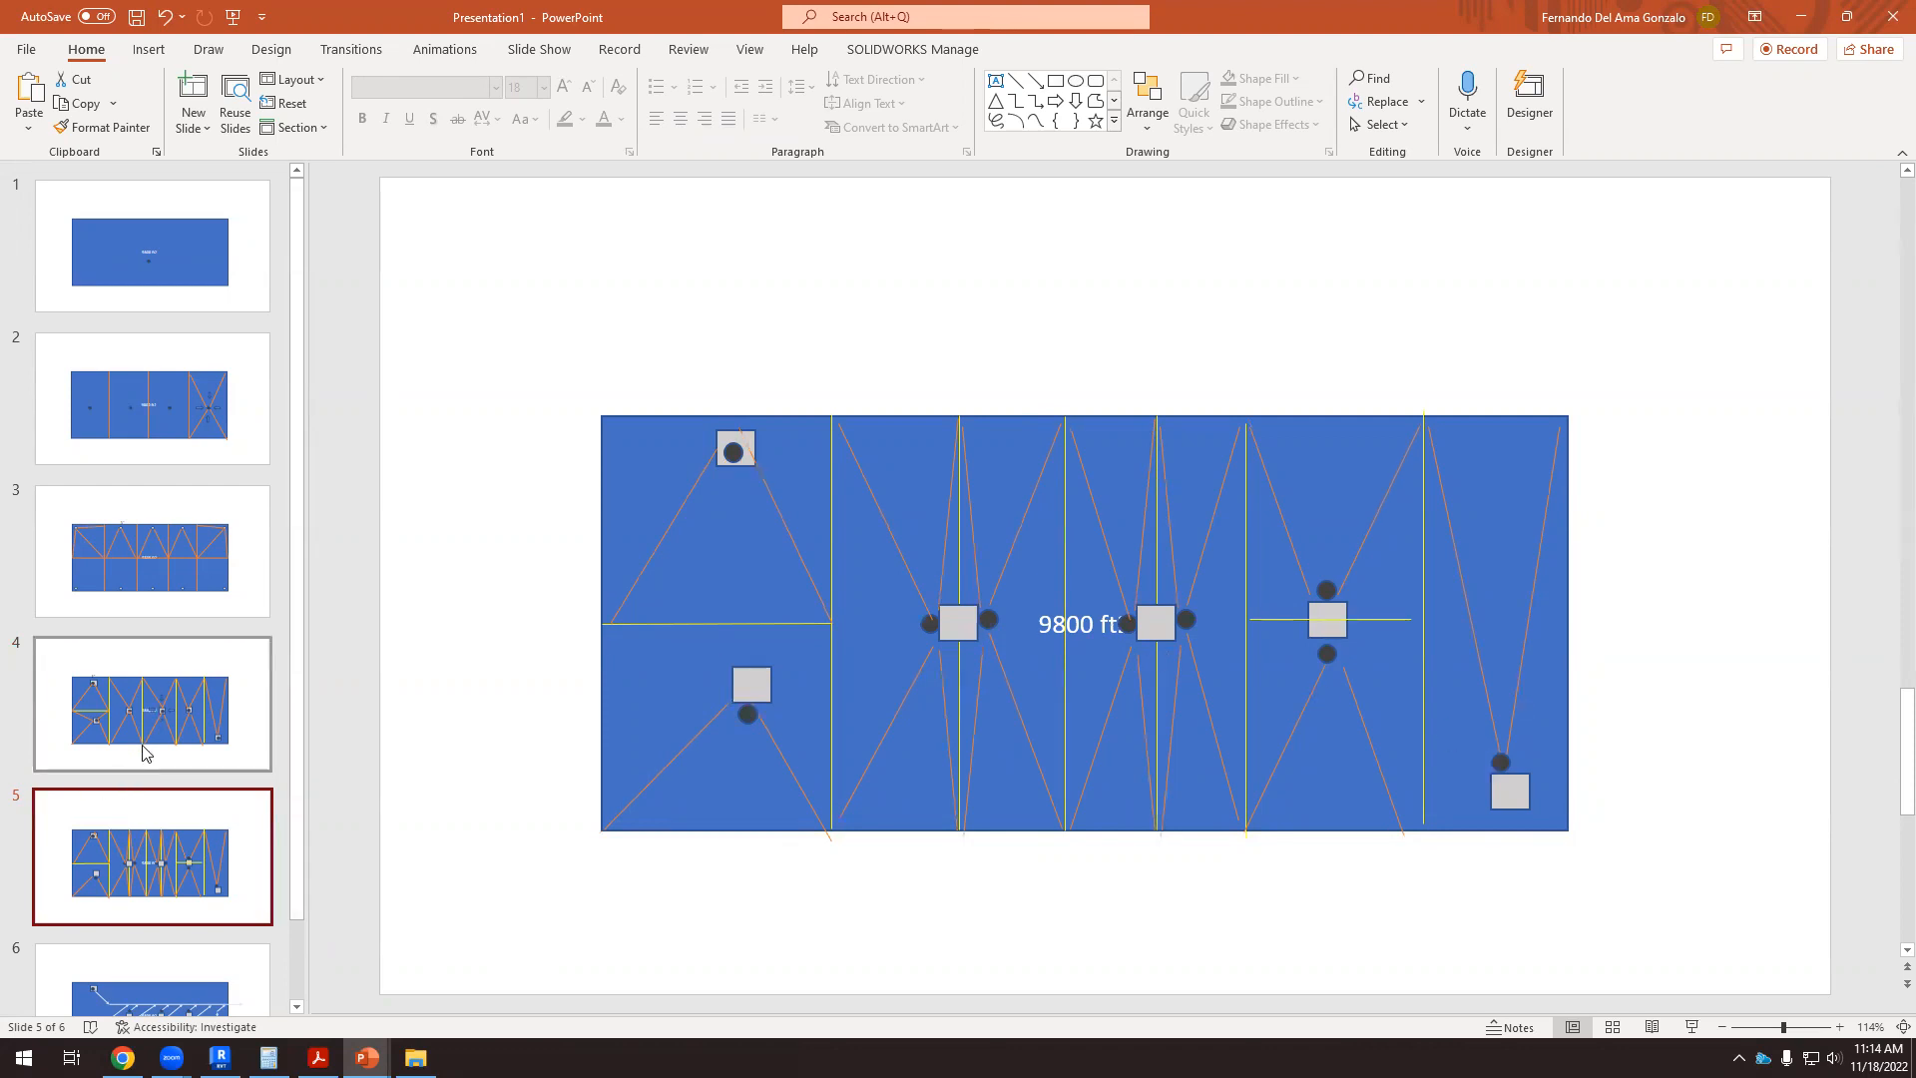
left_click(172, 758)
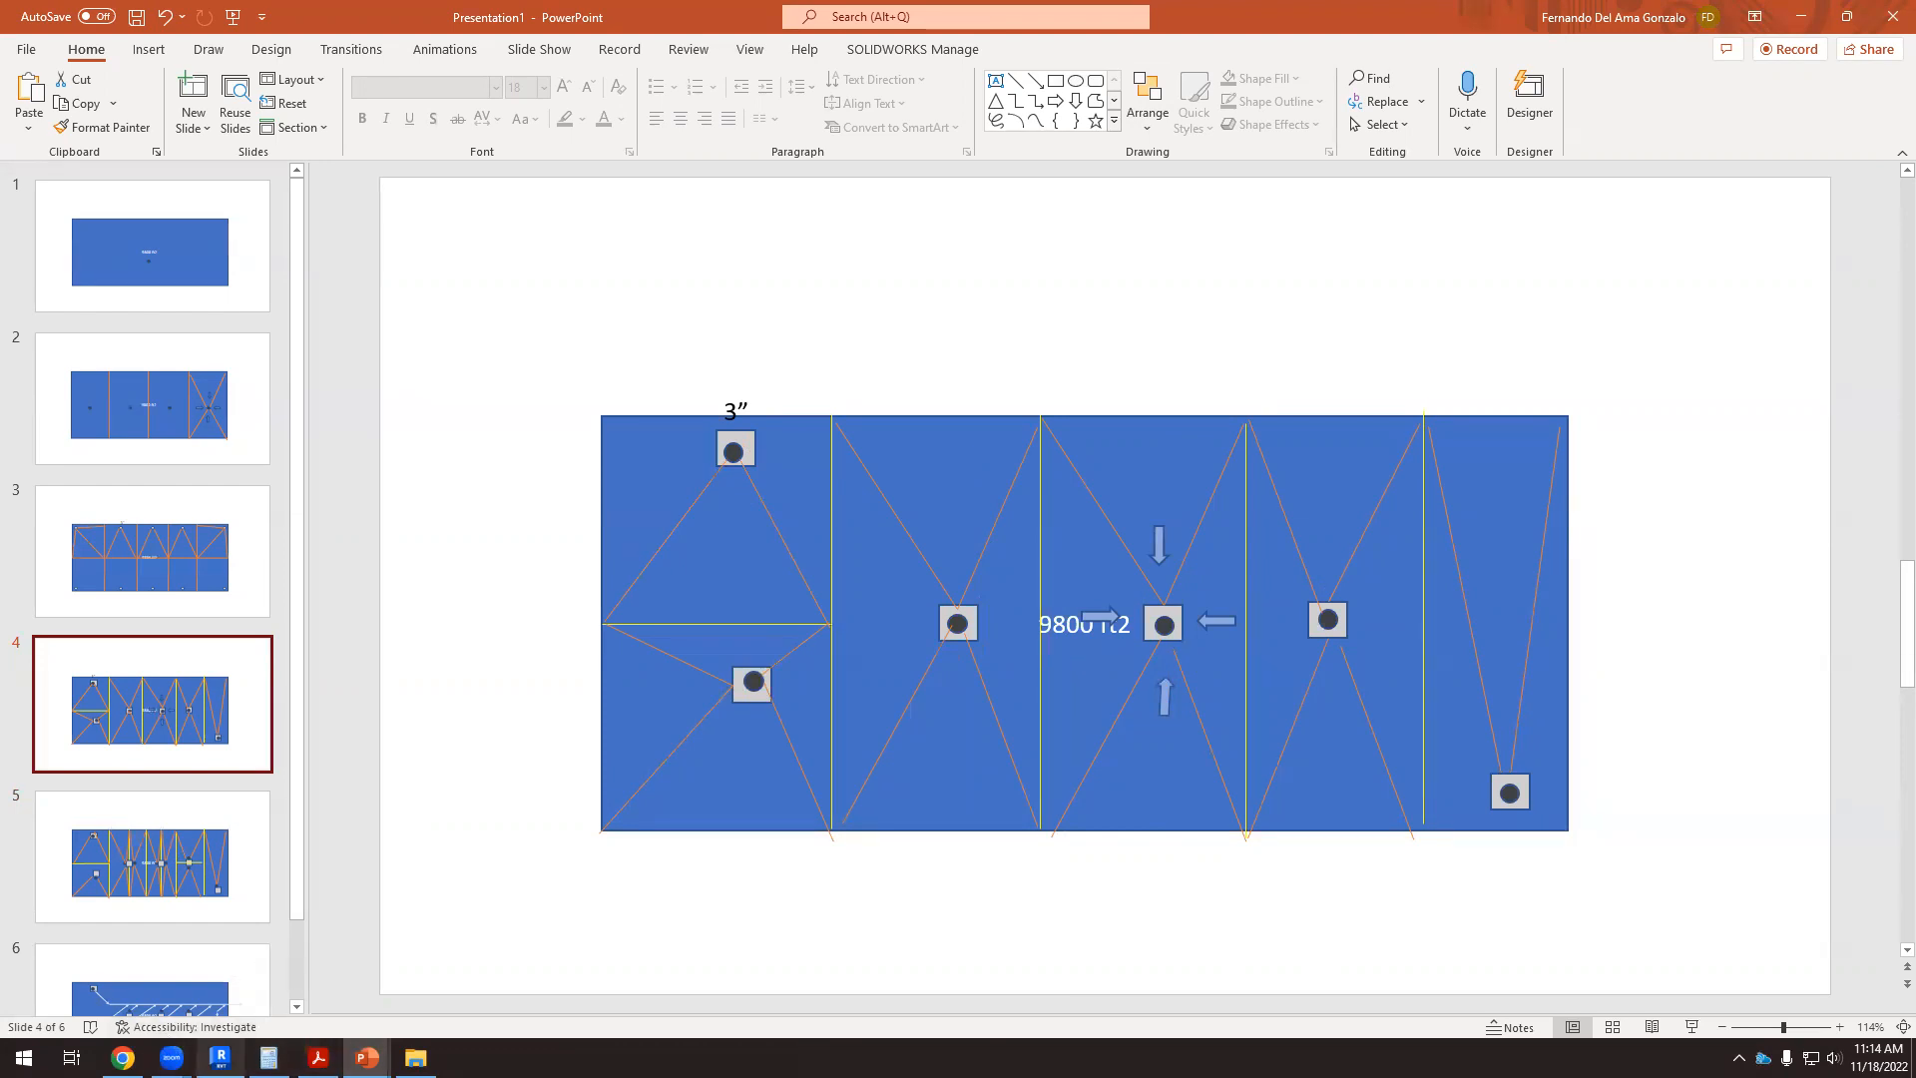
Step: Switch to Revit, clear the pipe selection, and examine the building's drainage piping in the 3D view
left_click(219, 1057)
middle_click_drag(958, 559, 883, 758, "shift")
left_click(883, 758)
scroll(888, 773, "down", 2)
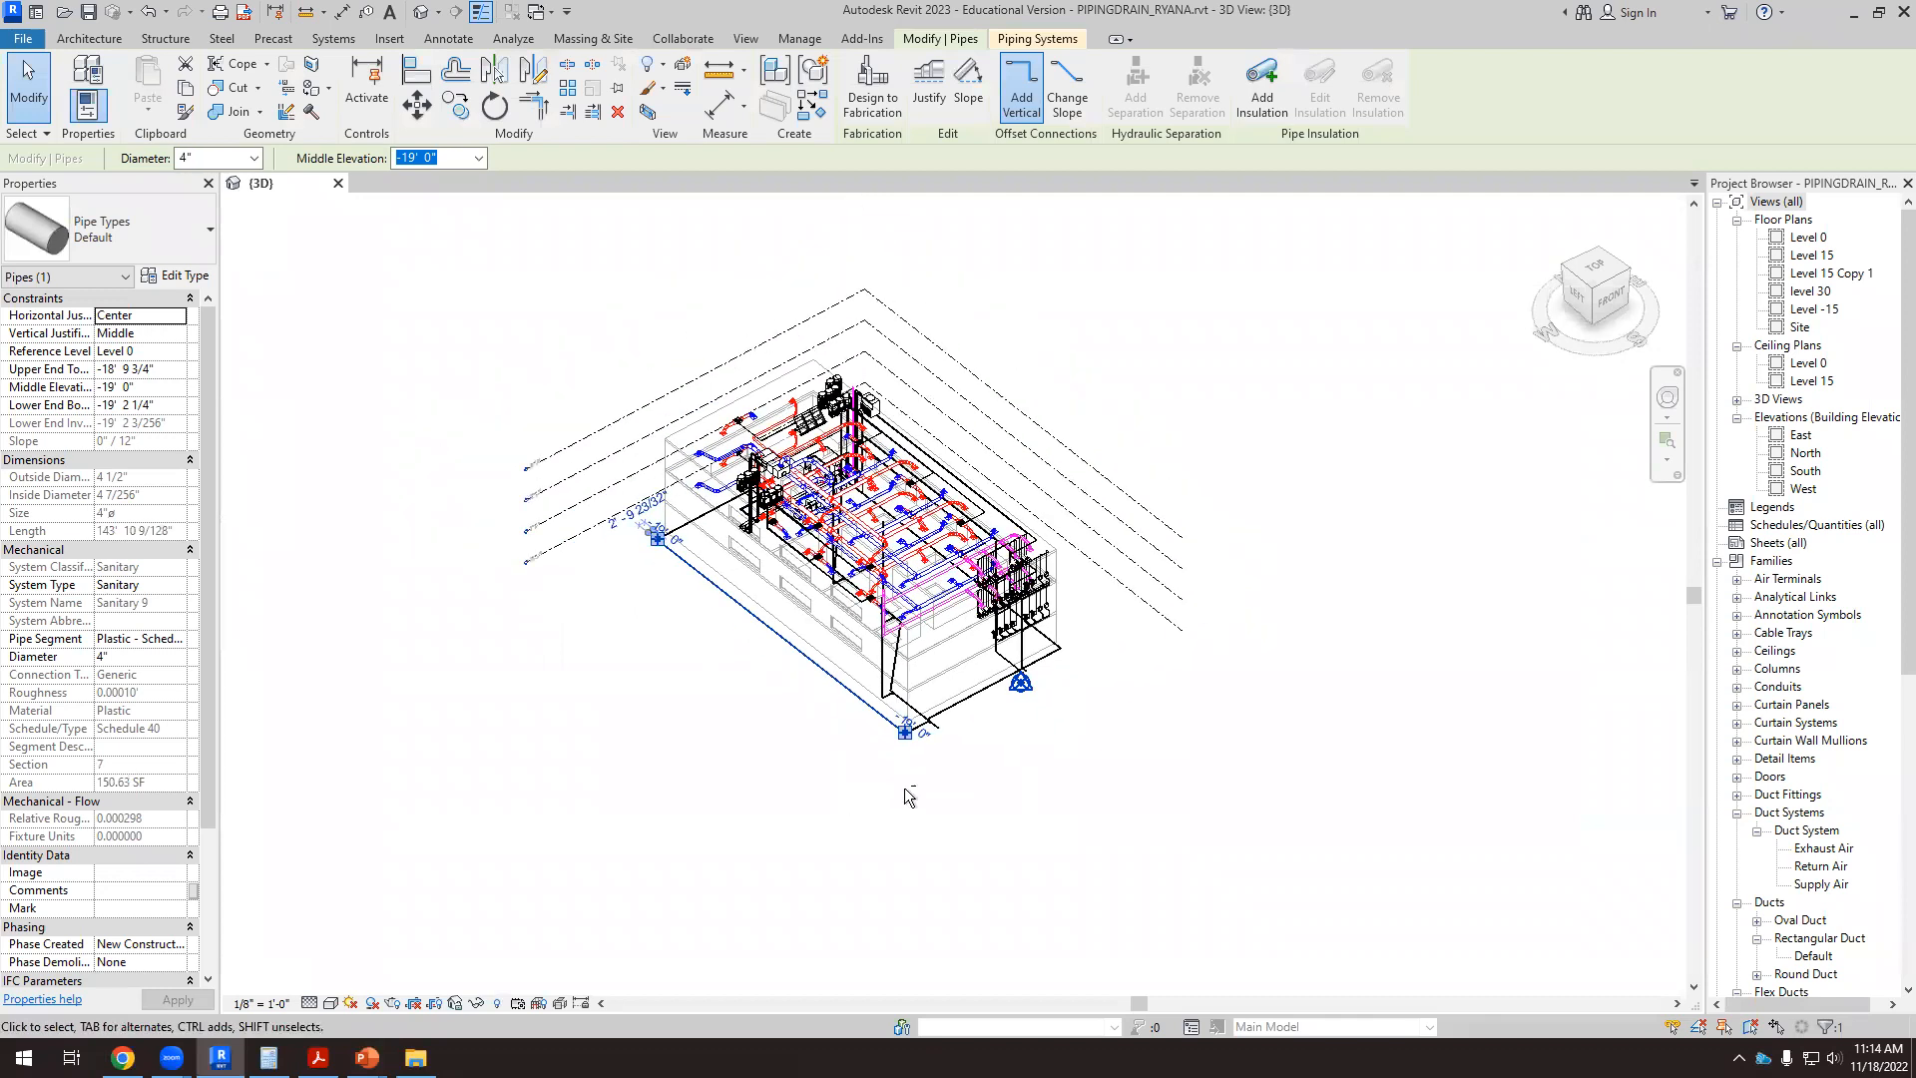
middle_click_drag(855, 795, 742, 799, "shift")
left_click(808, 771)
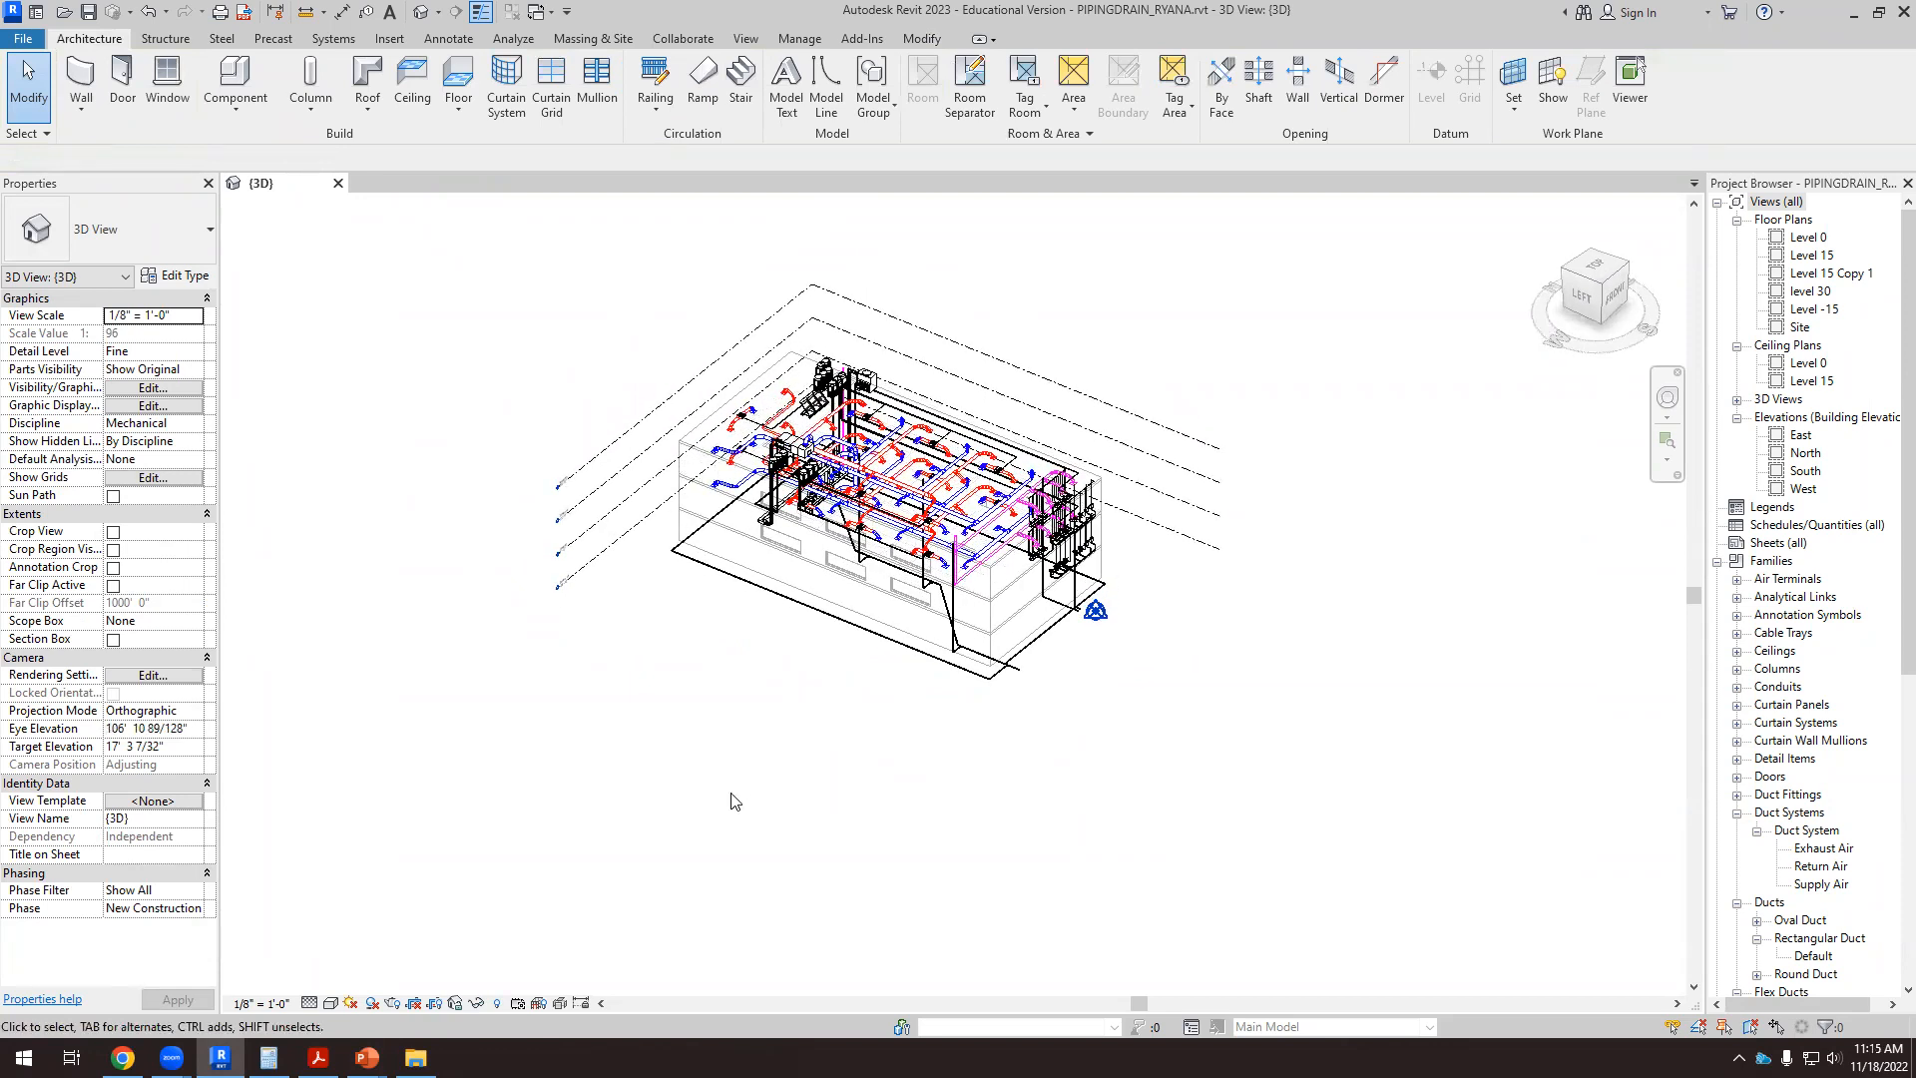
scroll(1057, 672, "up", 8)
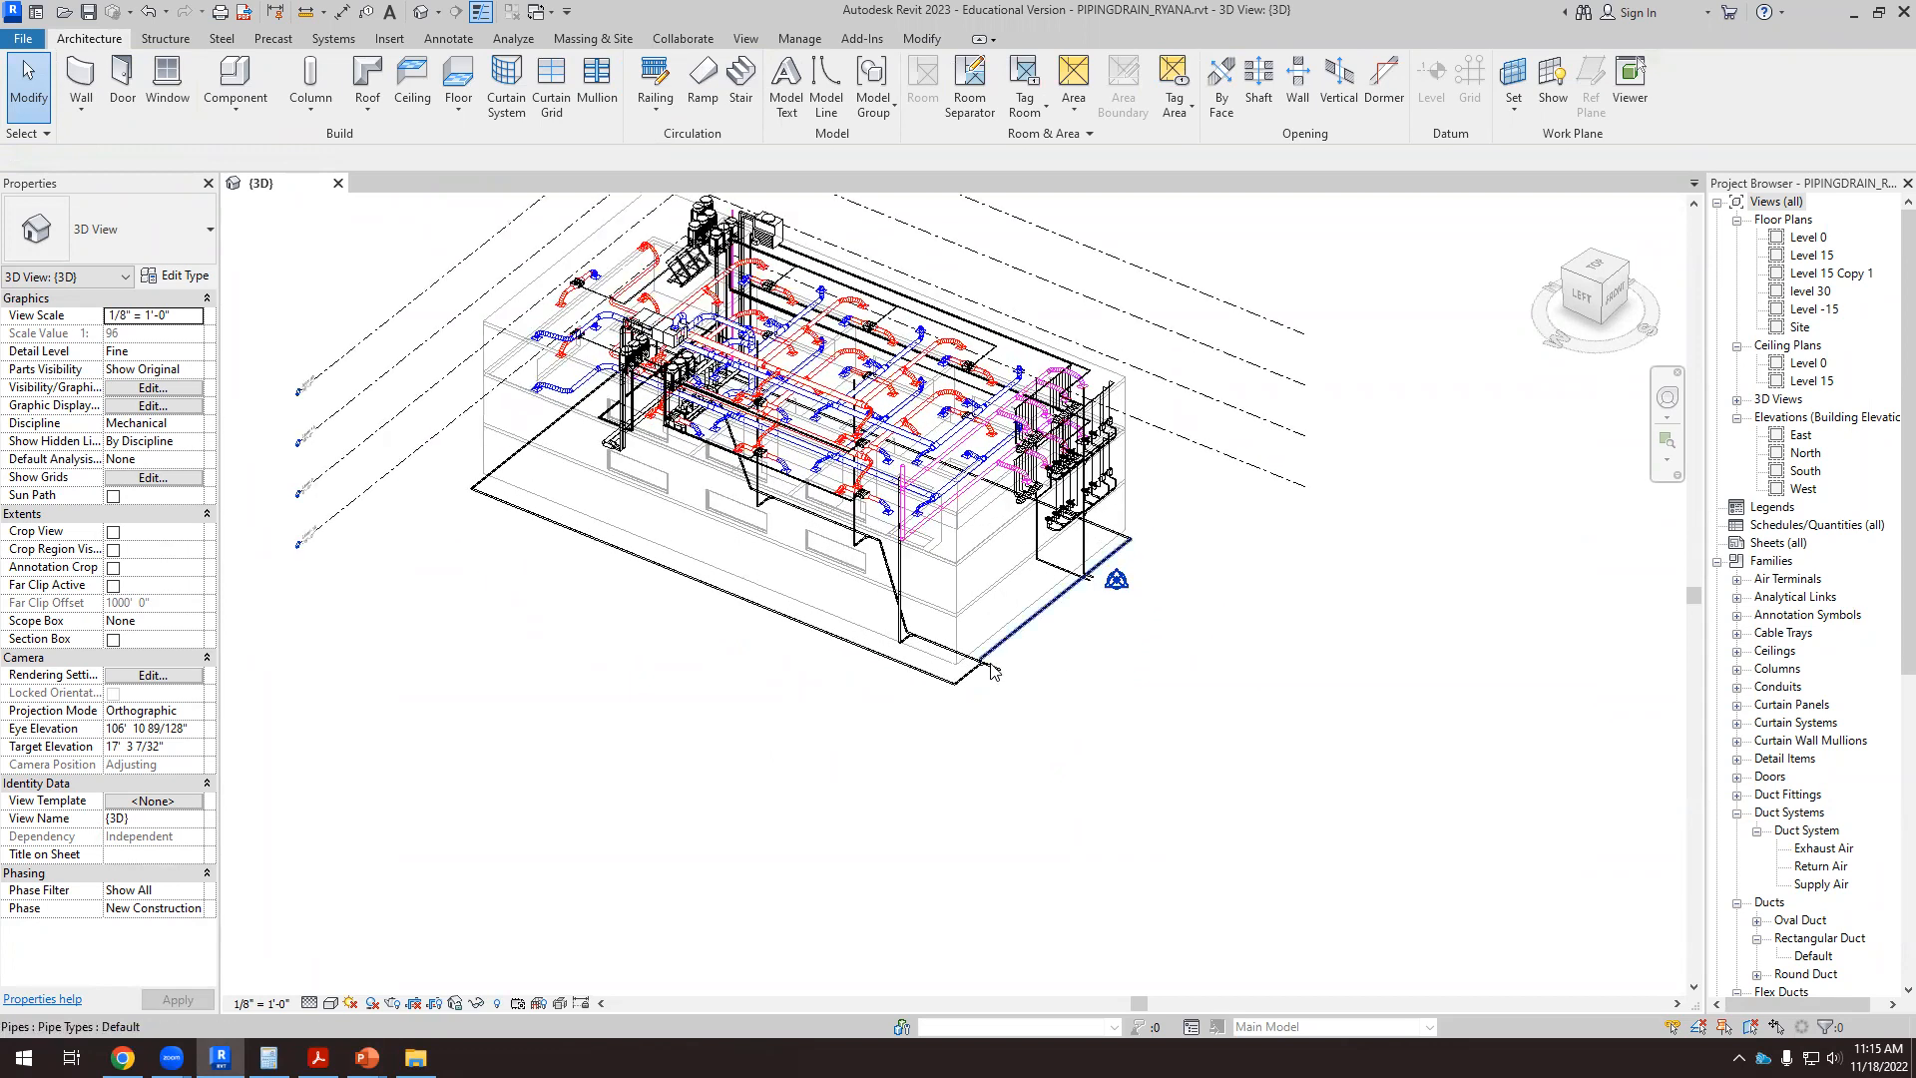
scroll(938, 694, "down", 6)
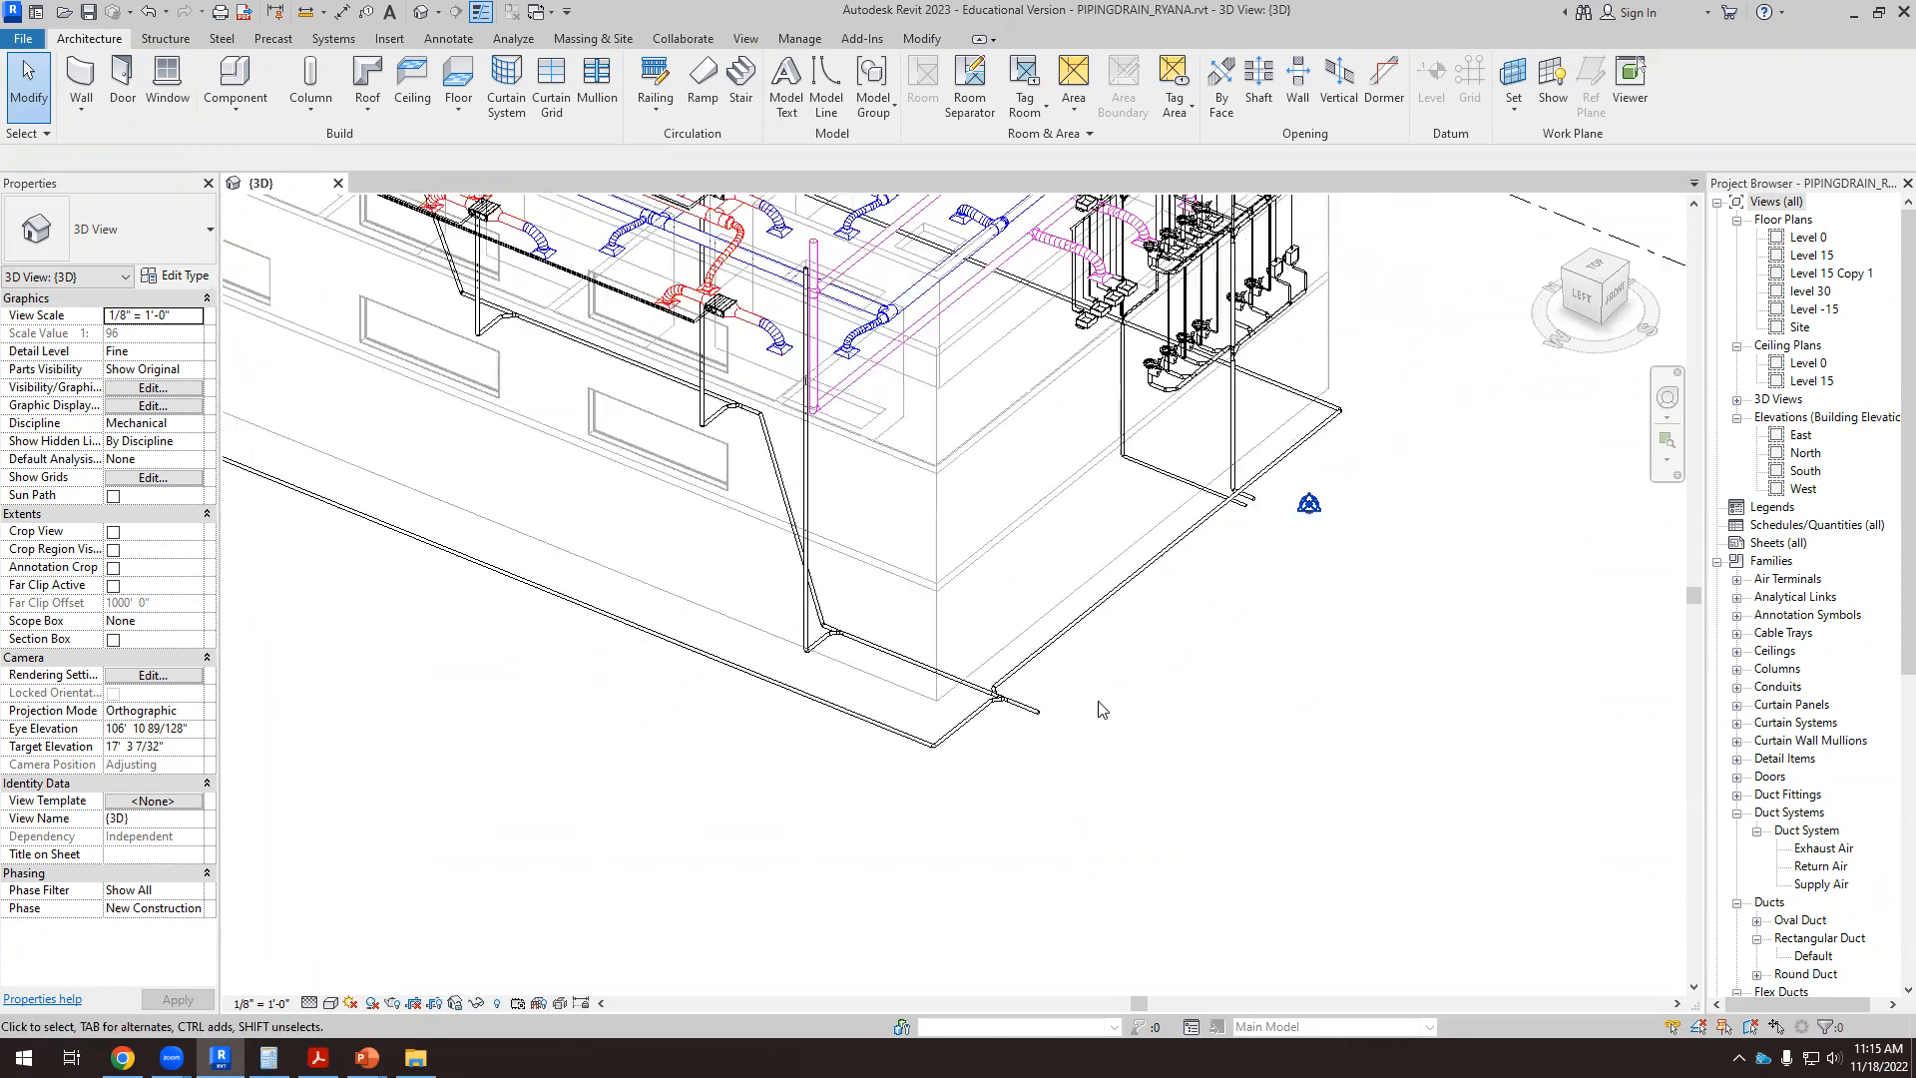
Step: Inspect the vertical pipe at the building corner and the short underground pipe joining the perimeter drain line
left_click(833, 519)
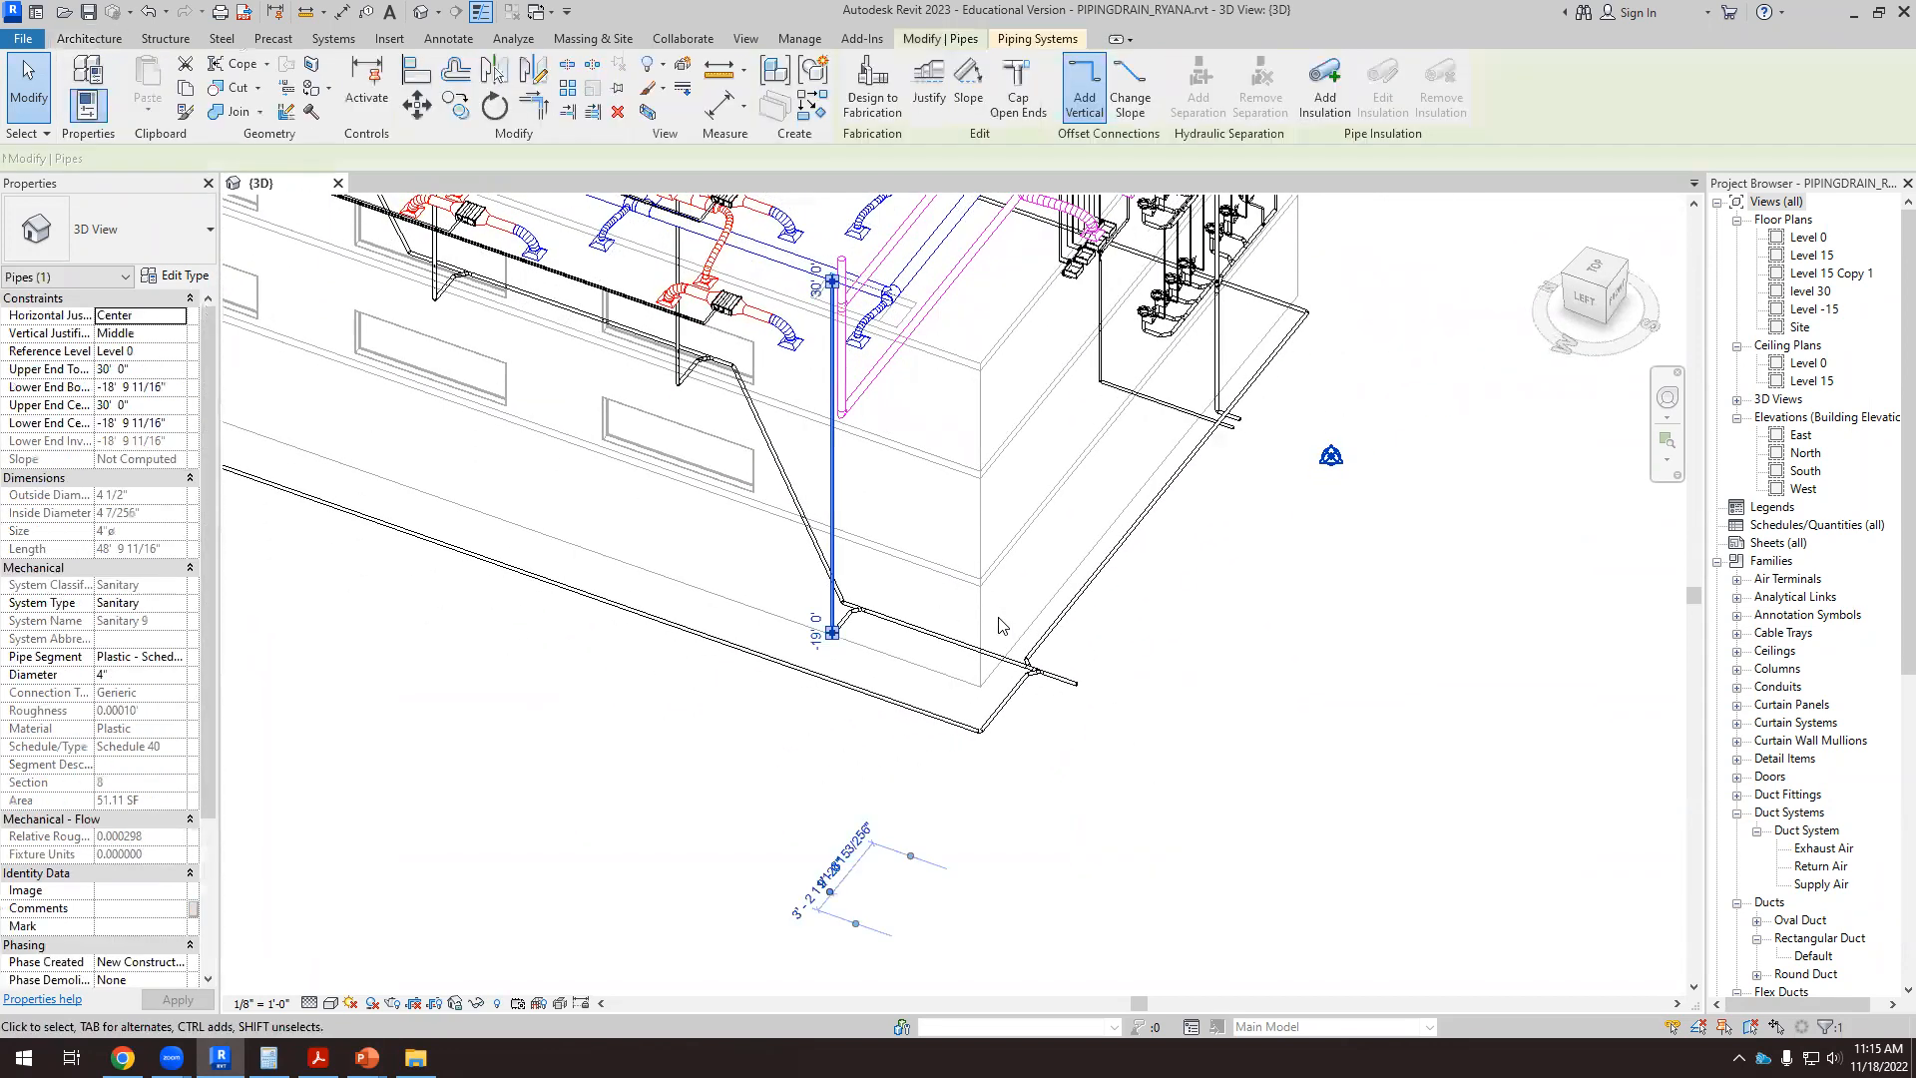
left_click(1023, 688)
scroll(1187, 766, "down", 4)
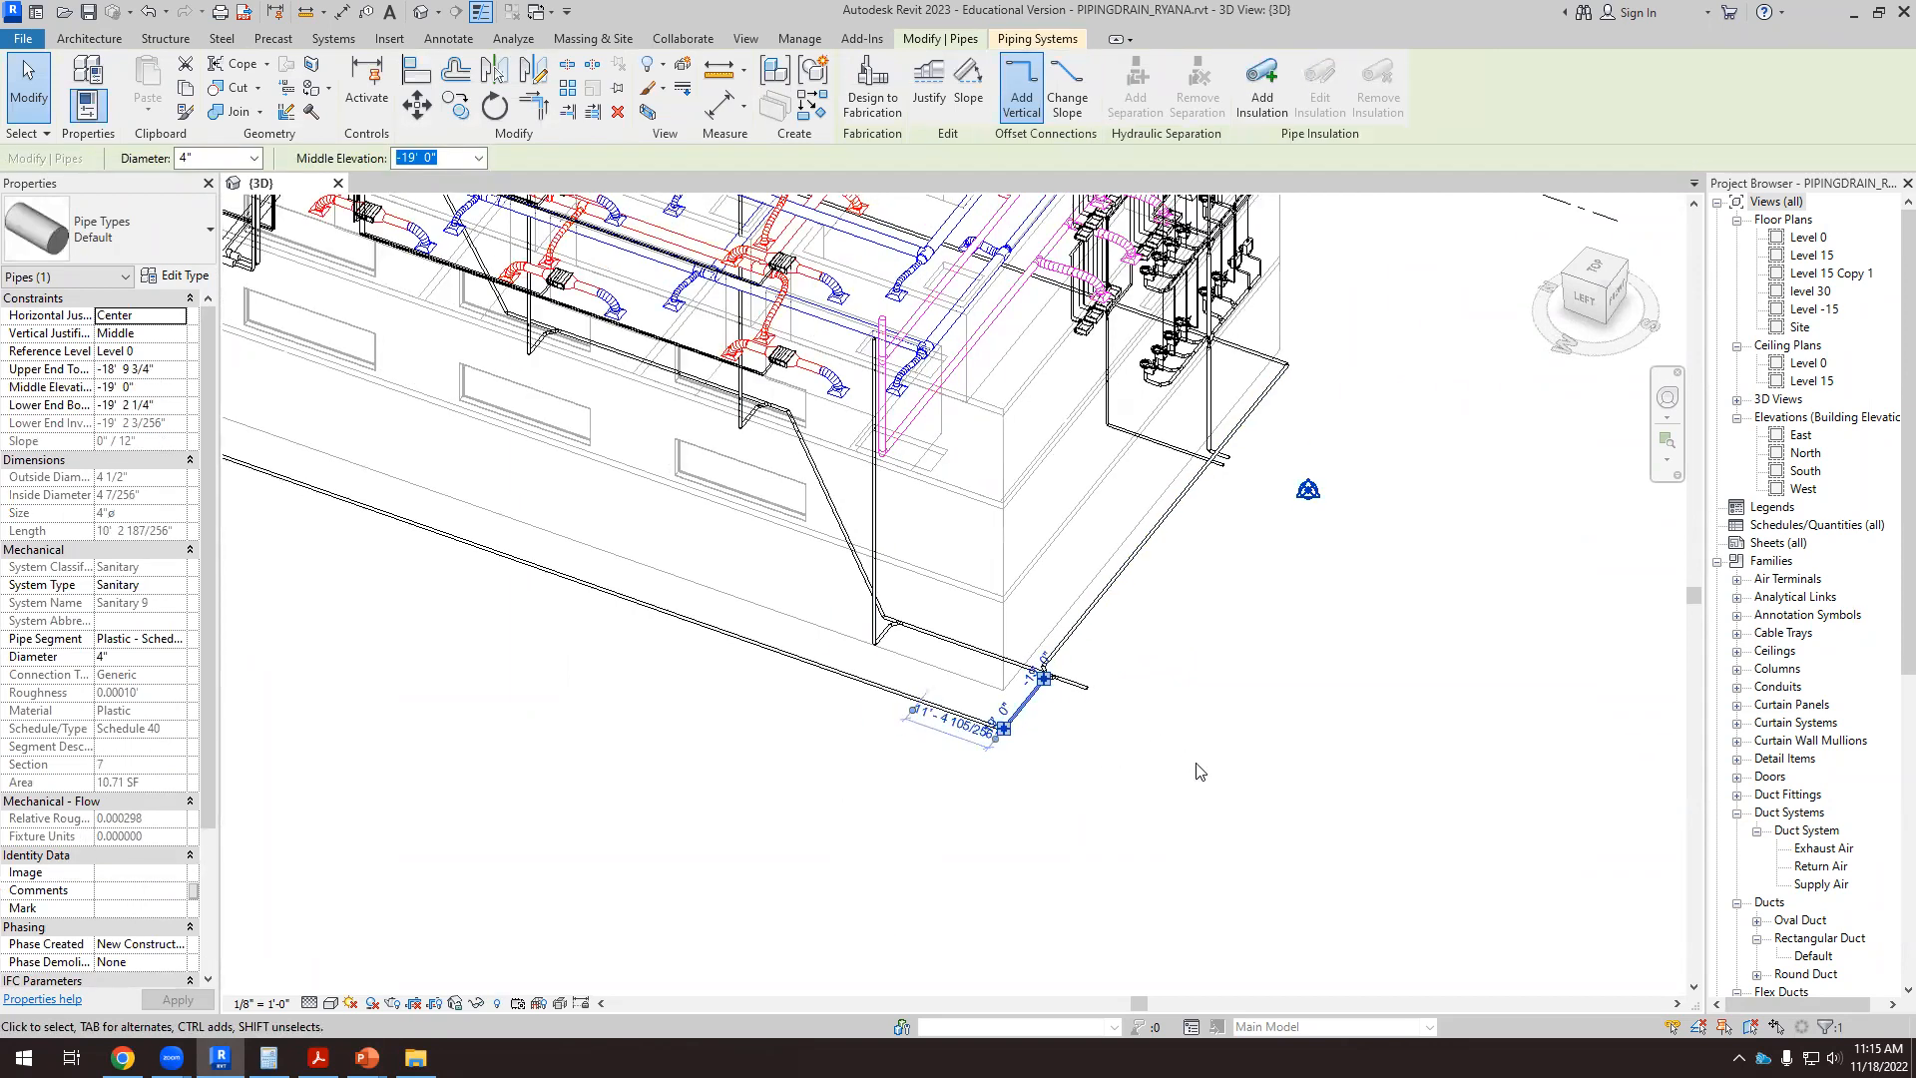
right_click(1197, 773)
key("Escape")
key("Escape")
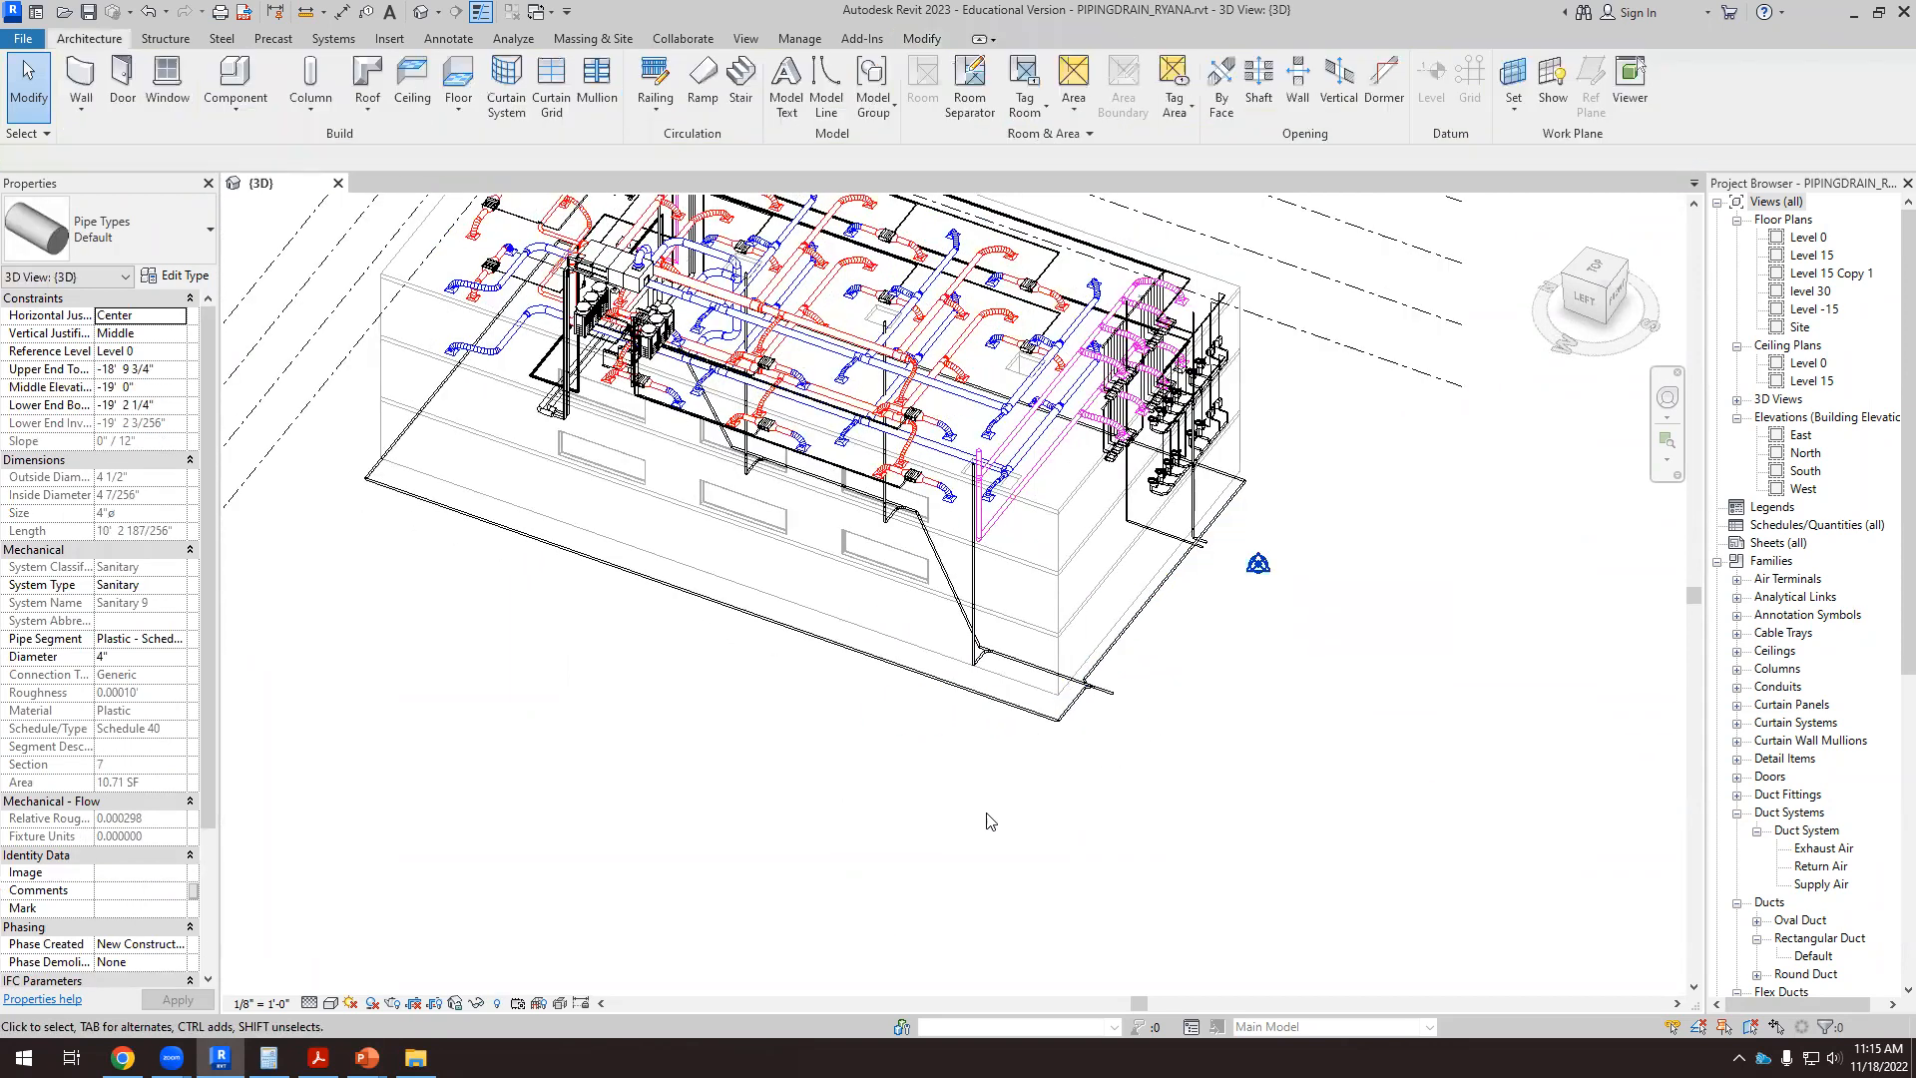
middle_click_drag(942, 804, 974, 805, "shift")
scroll(973, 599, "up", 6)
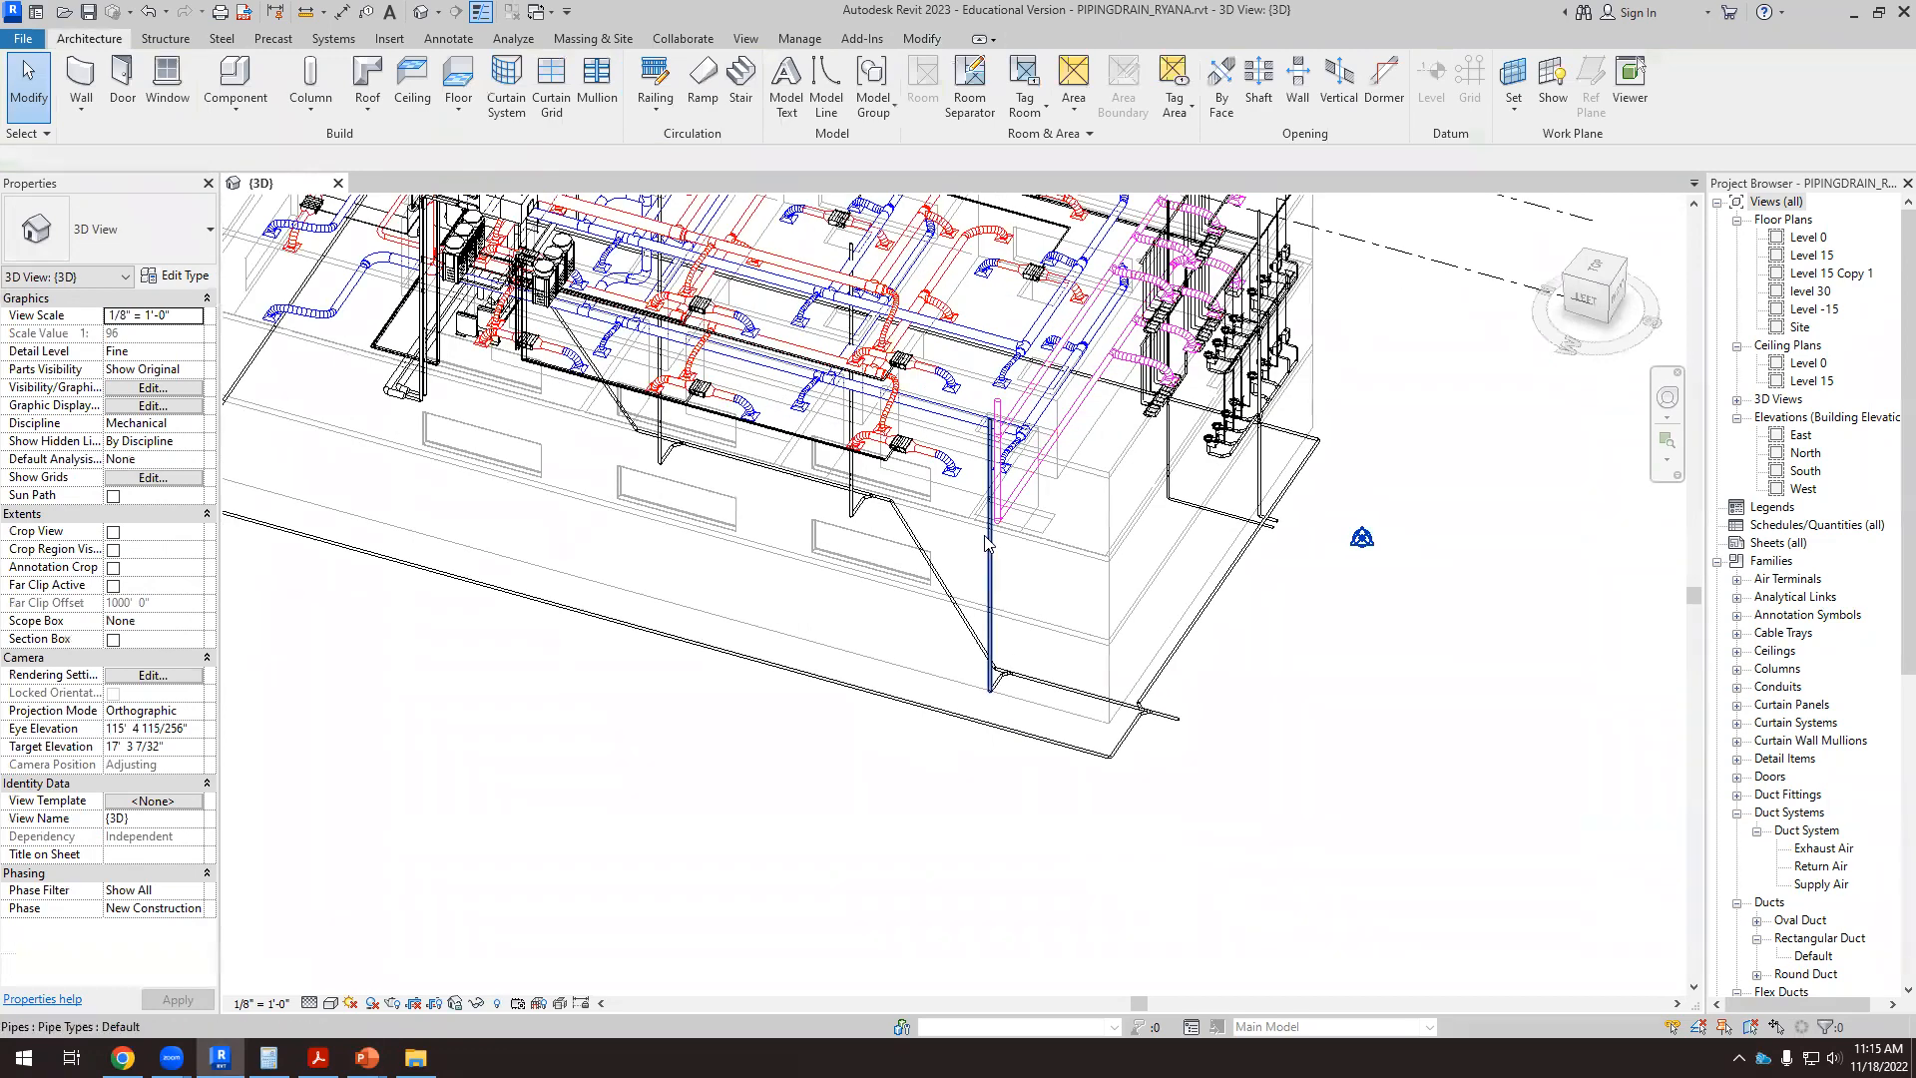
Step: In the top view, copy the 4-inch vertical pipe from the corner shaft into the central shaft without a riser, beside the last return air branch duct
left_click(990, 671)
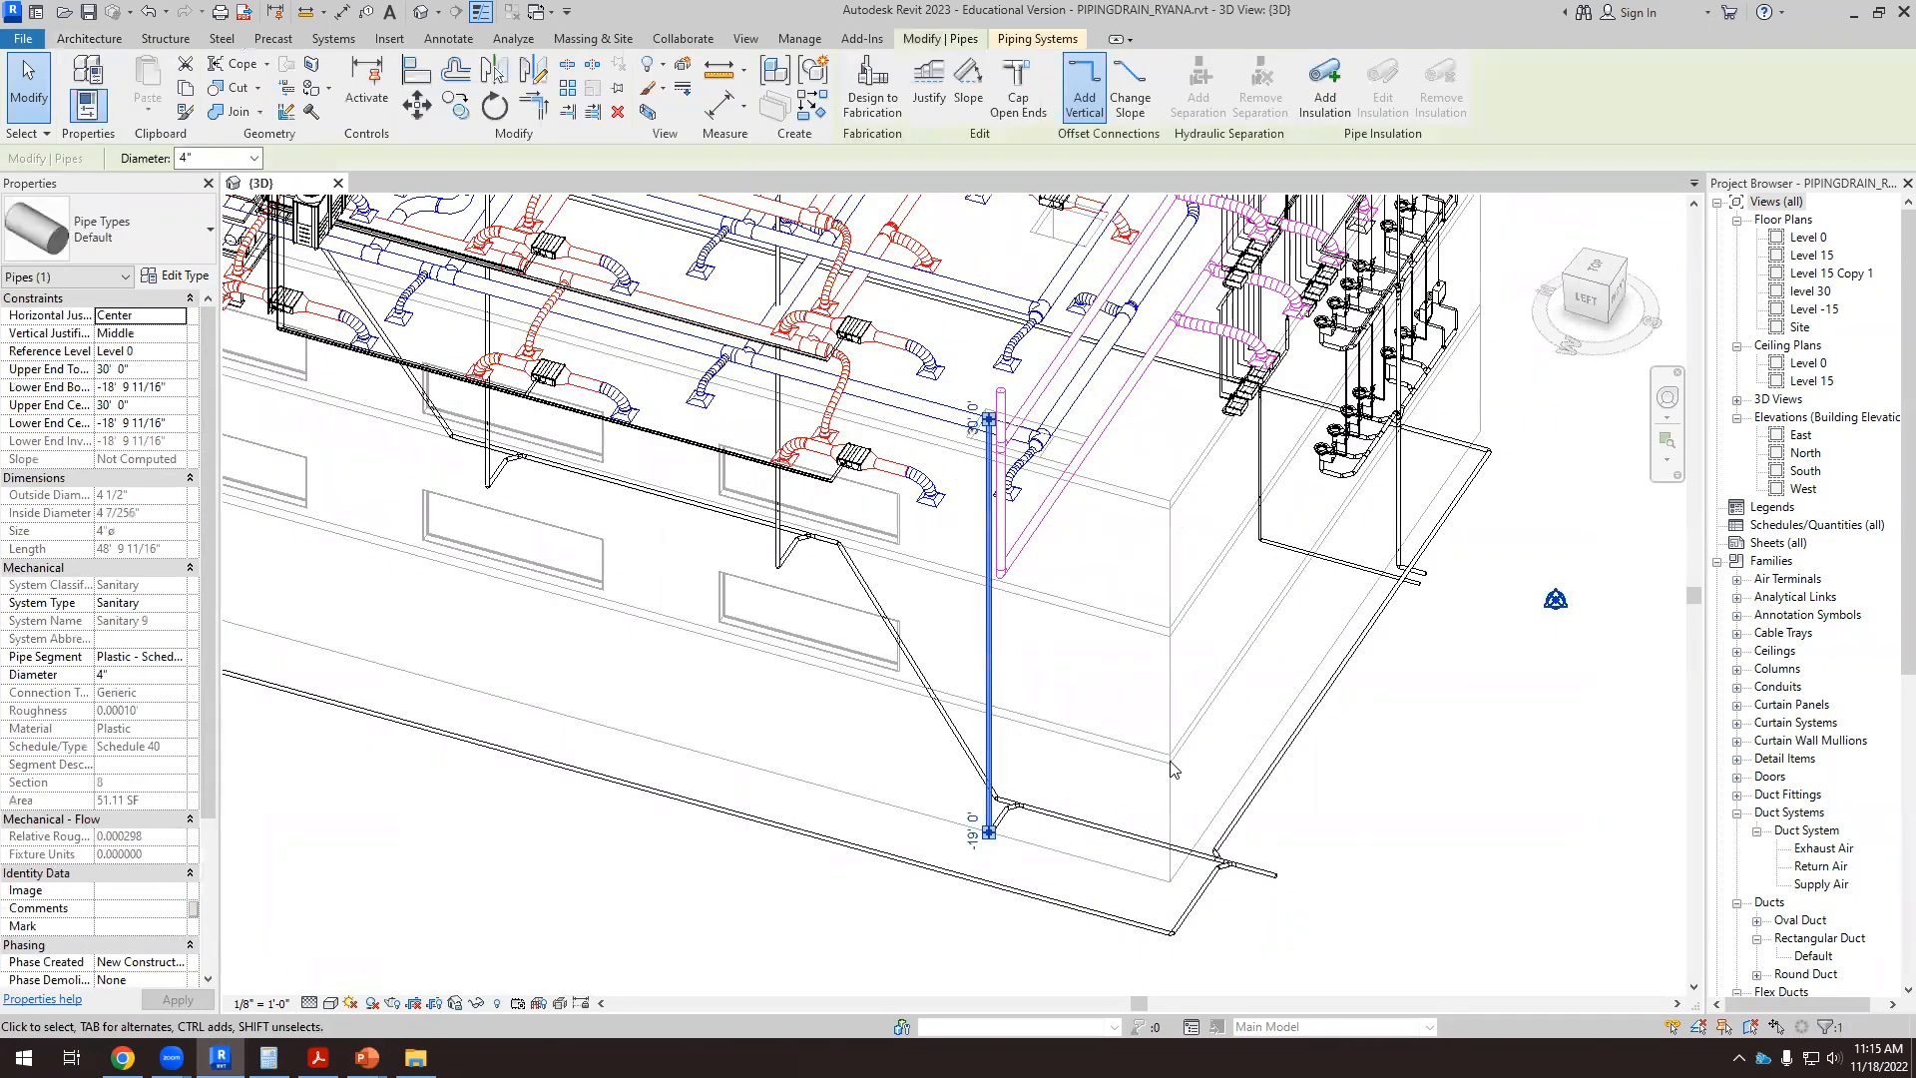
scroll(1057, 589, "down", 5)
scroll(1056, 584, "up", 6)
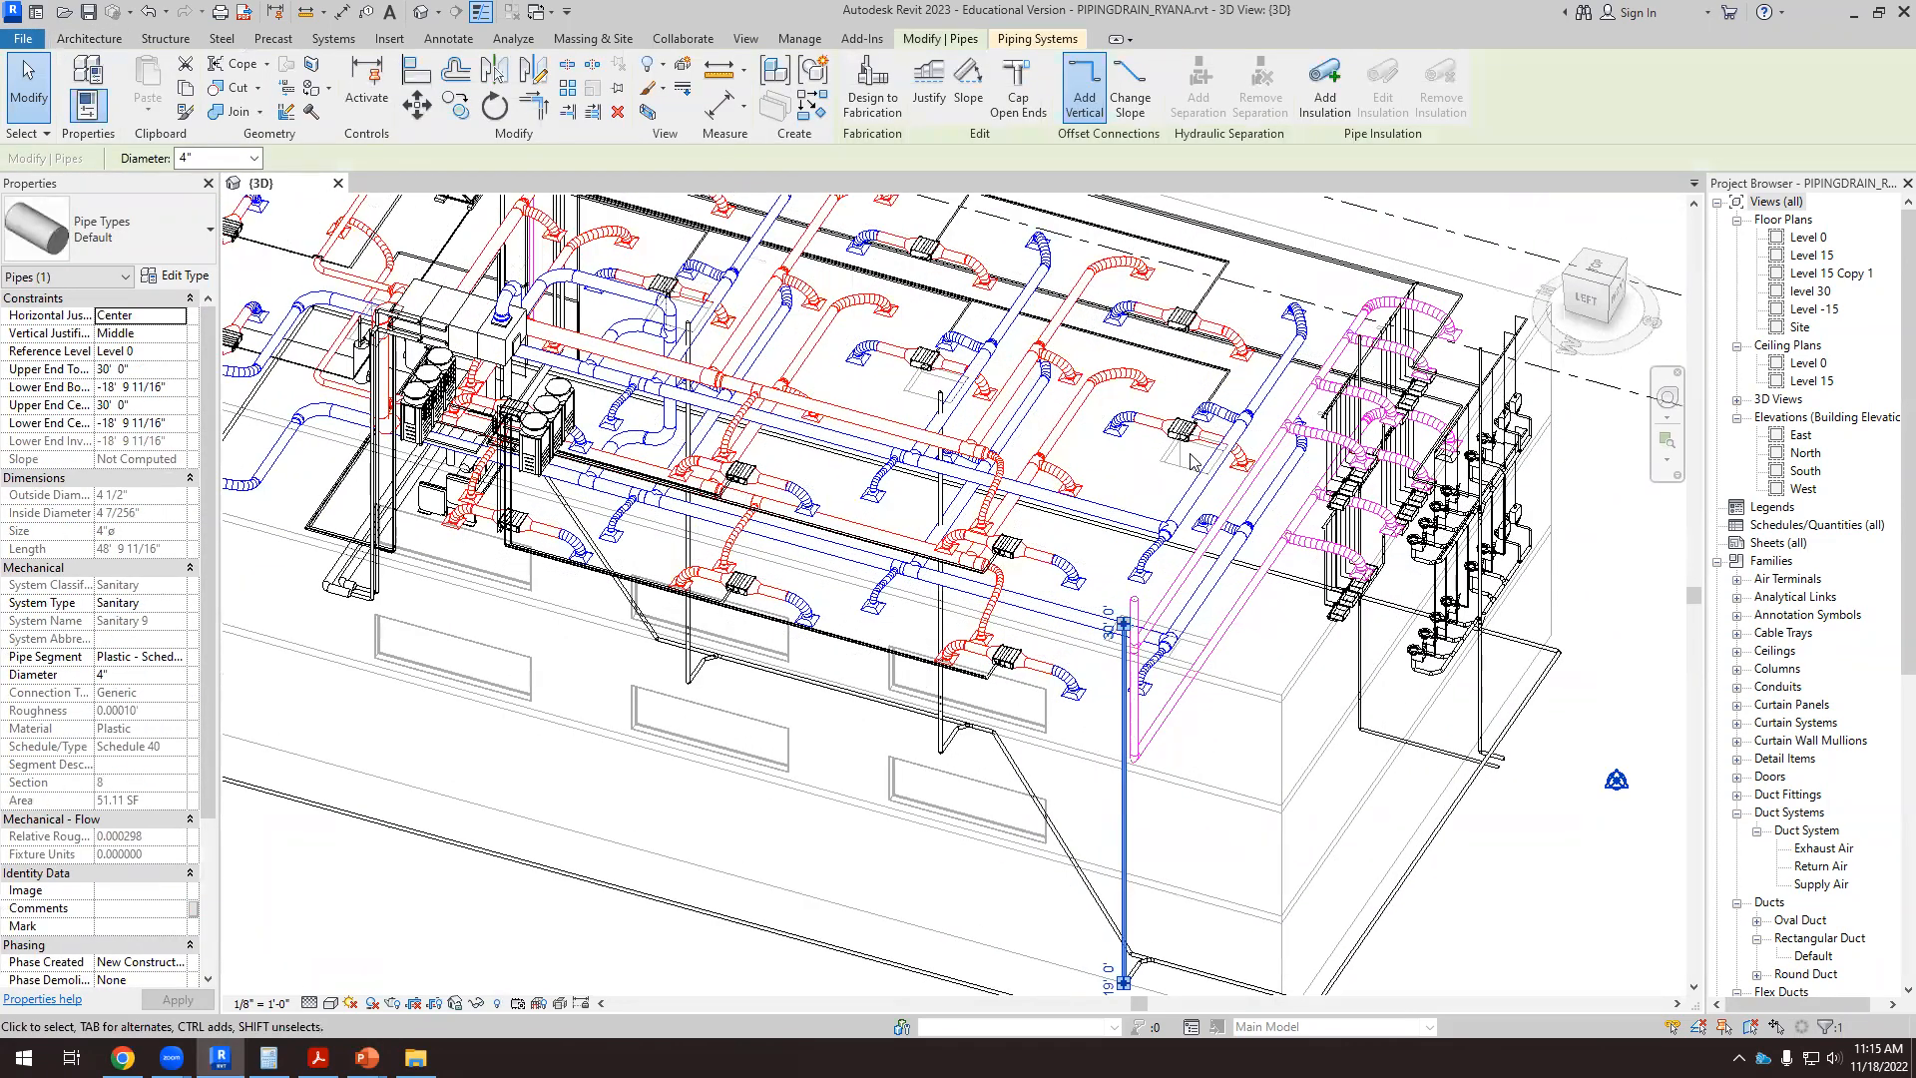
scroll(1130, 497, "down", 2)
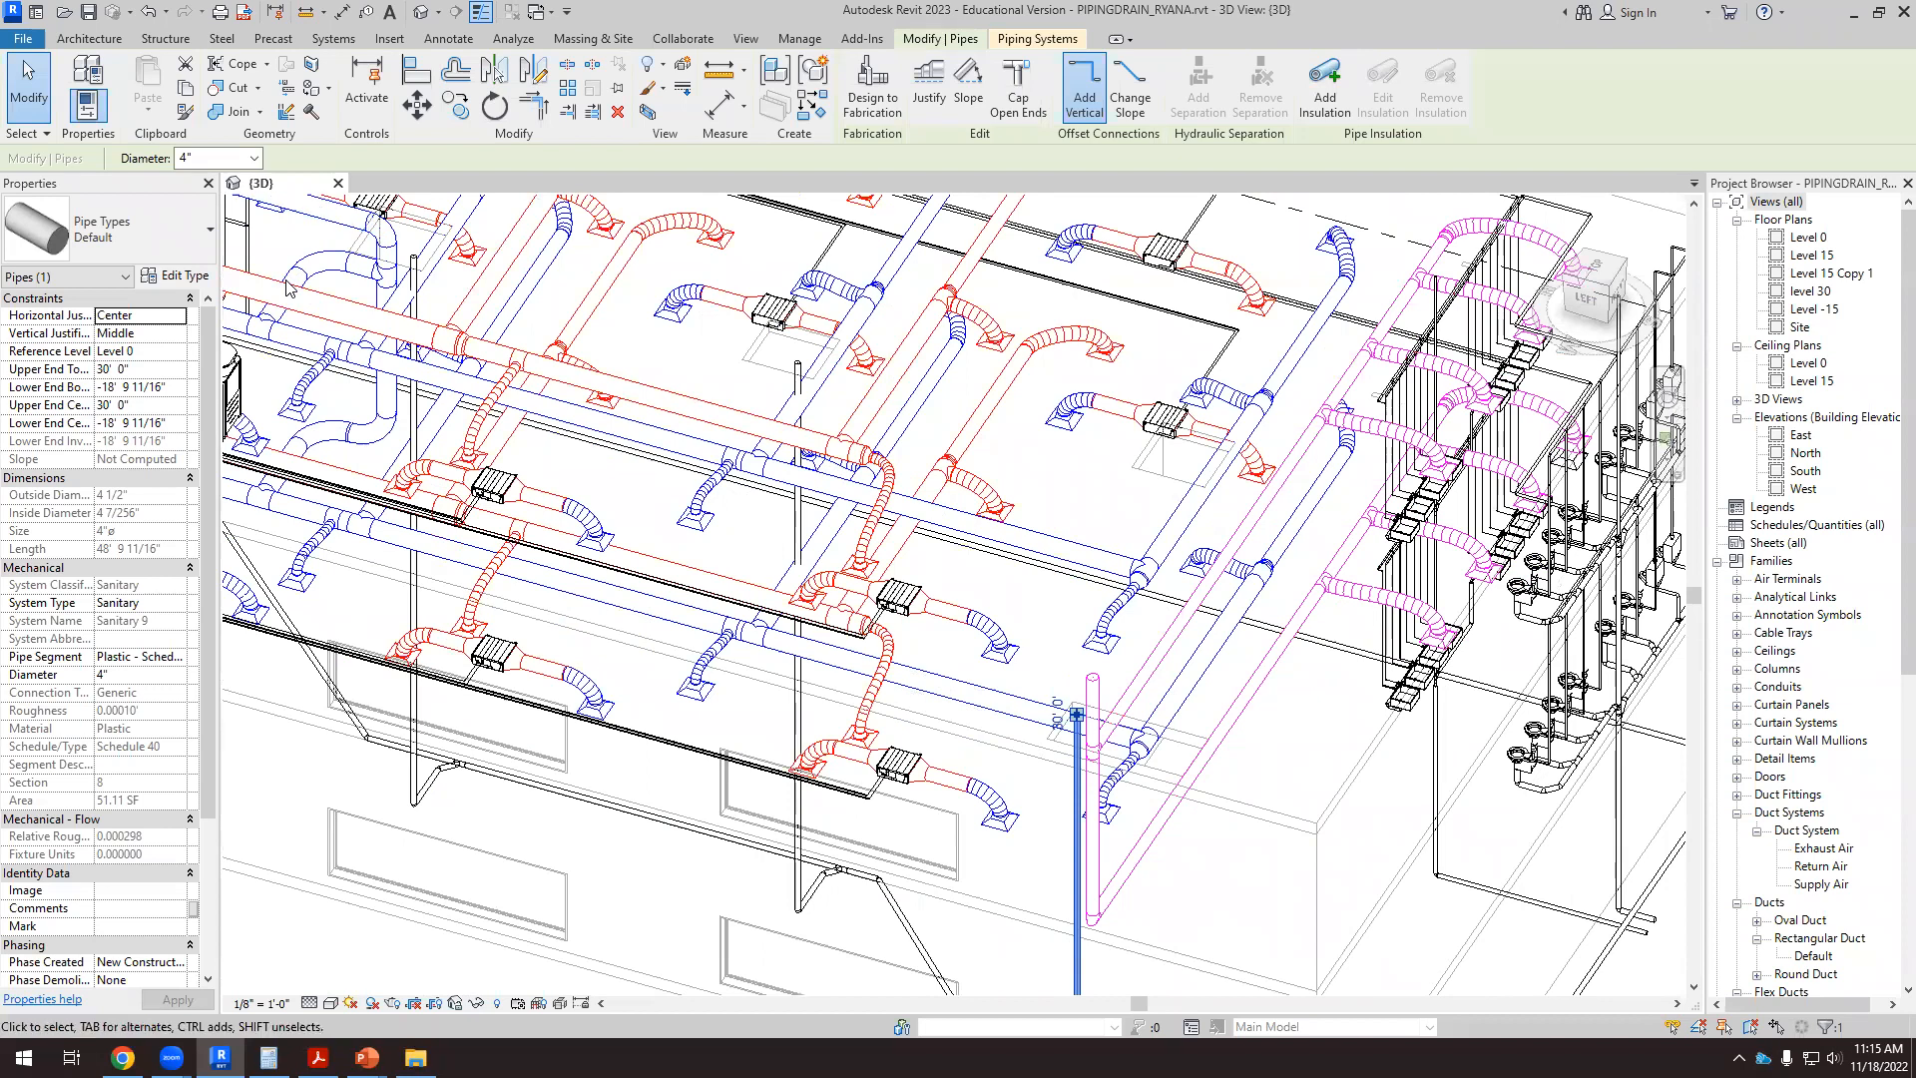
left_click(1592, 272)
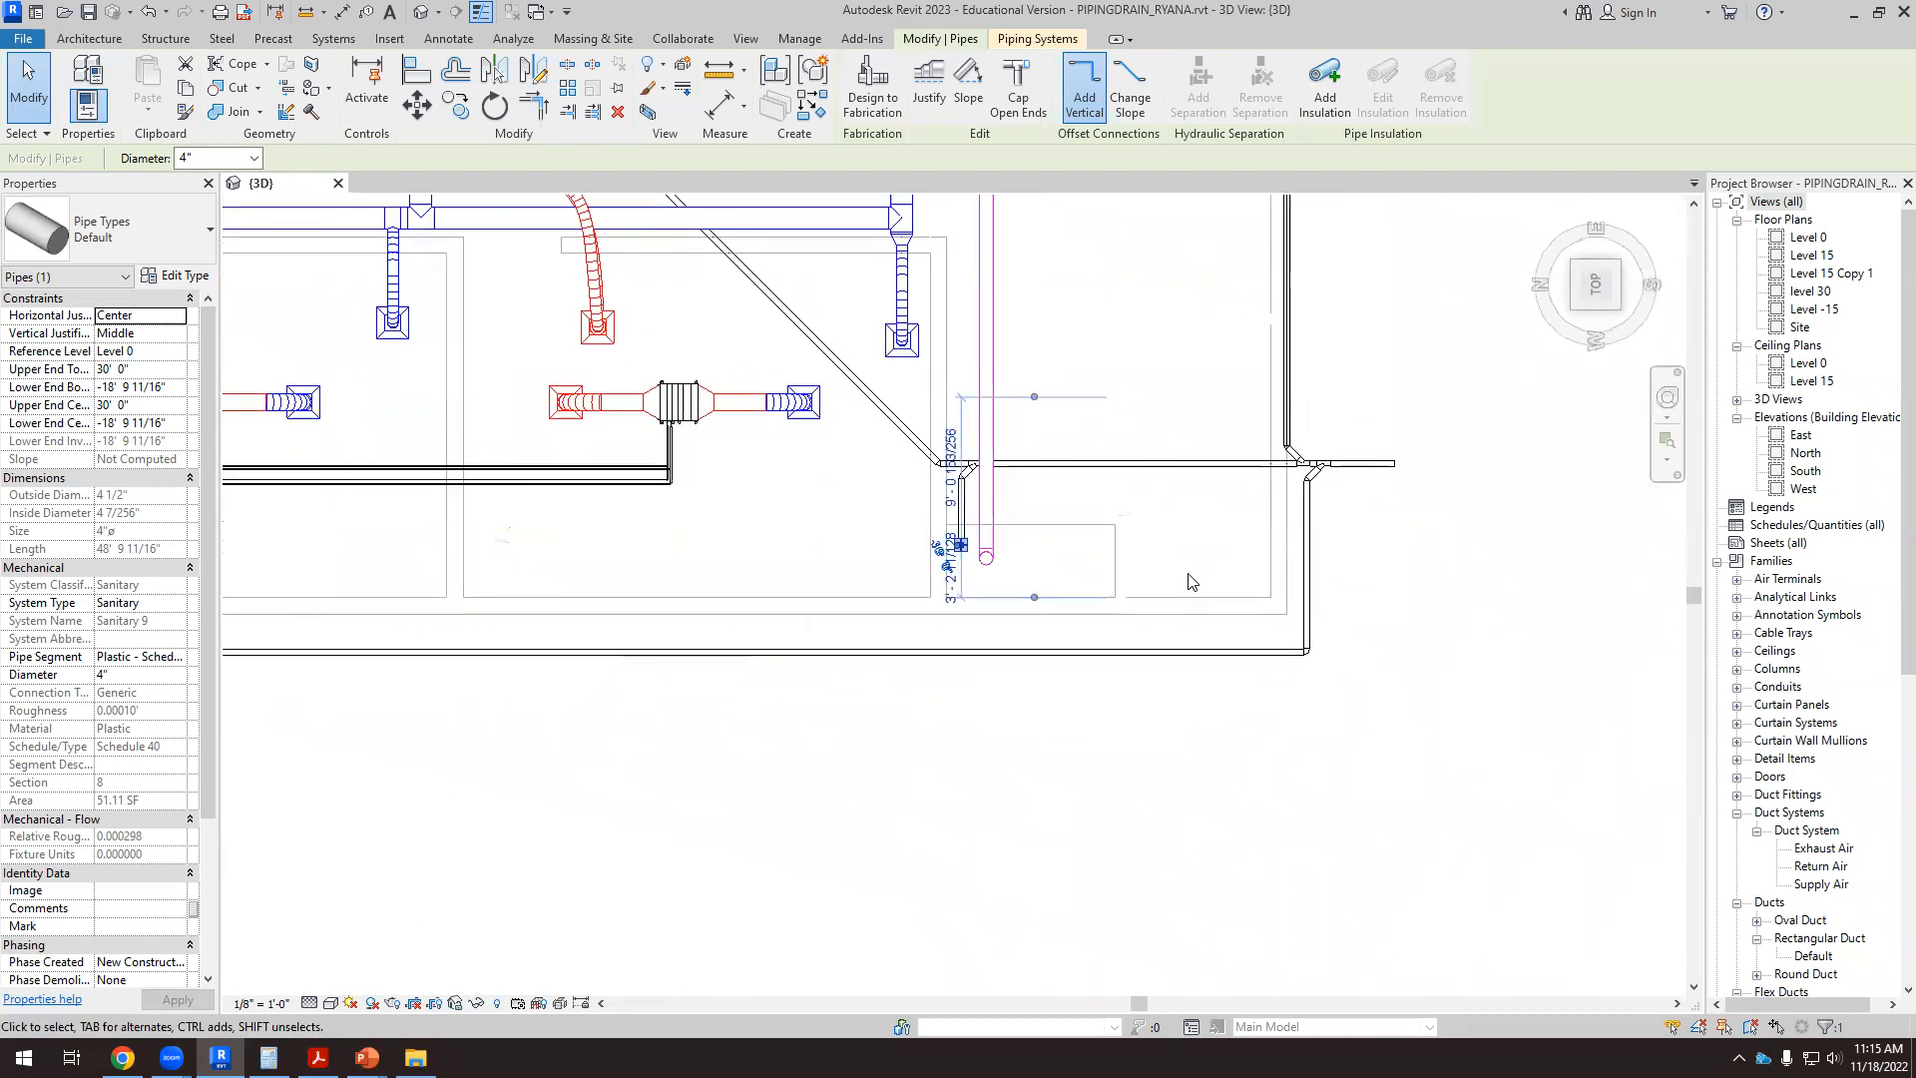
scroll(987, 738, "up", 4)
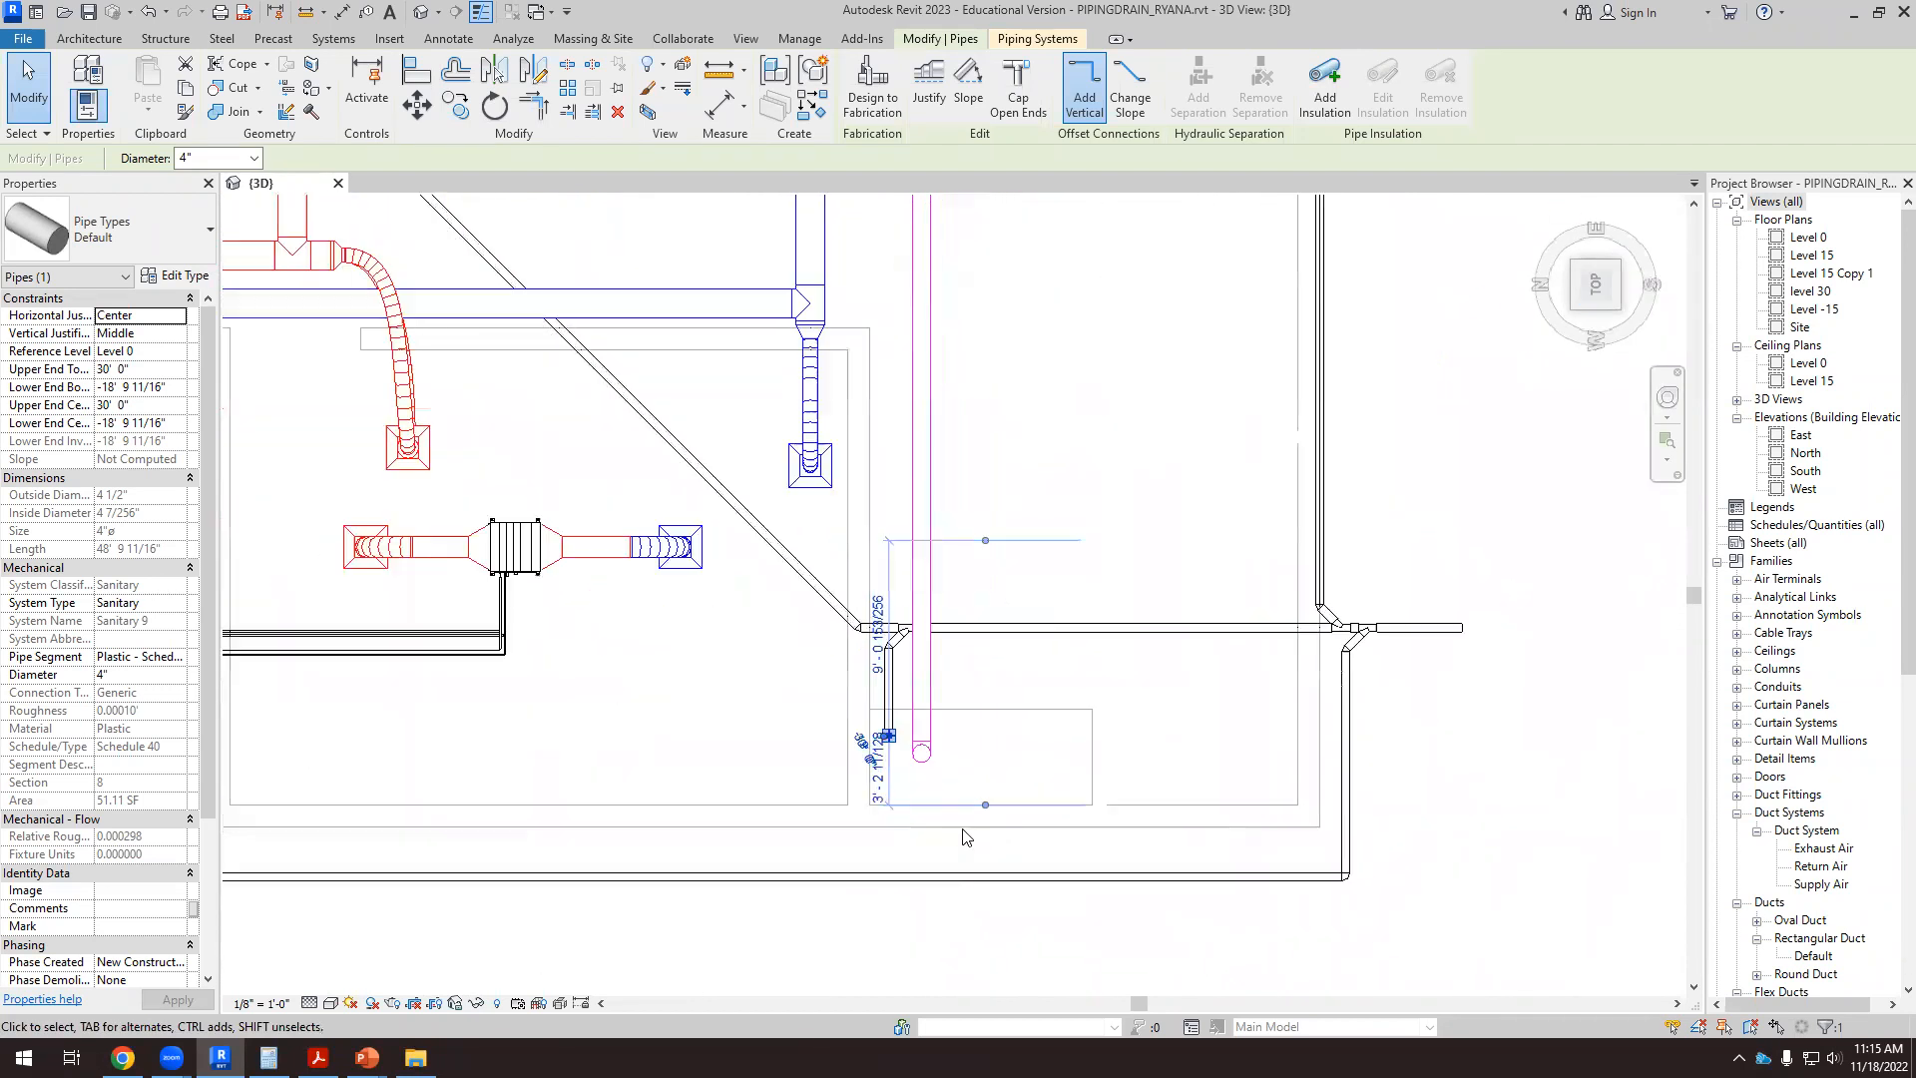
scroll(1067, 836, "down", 2)
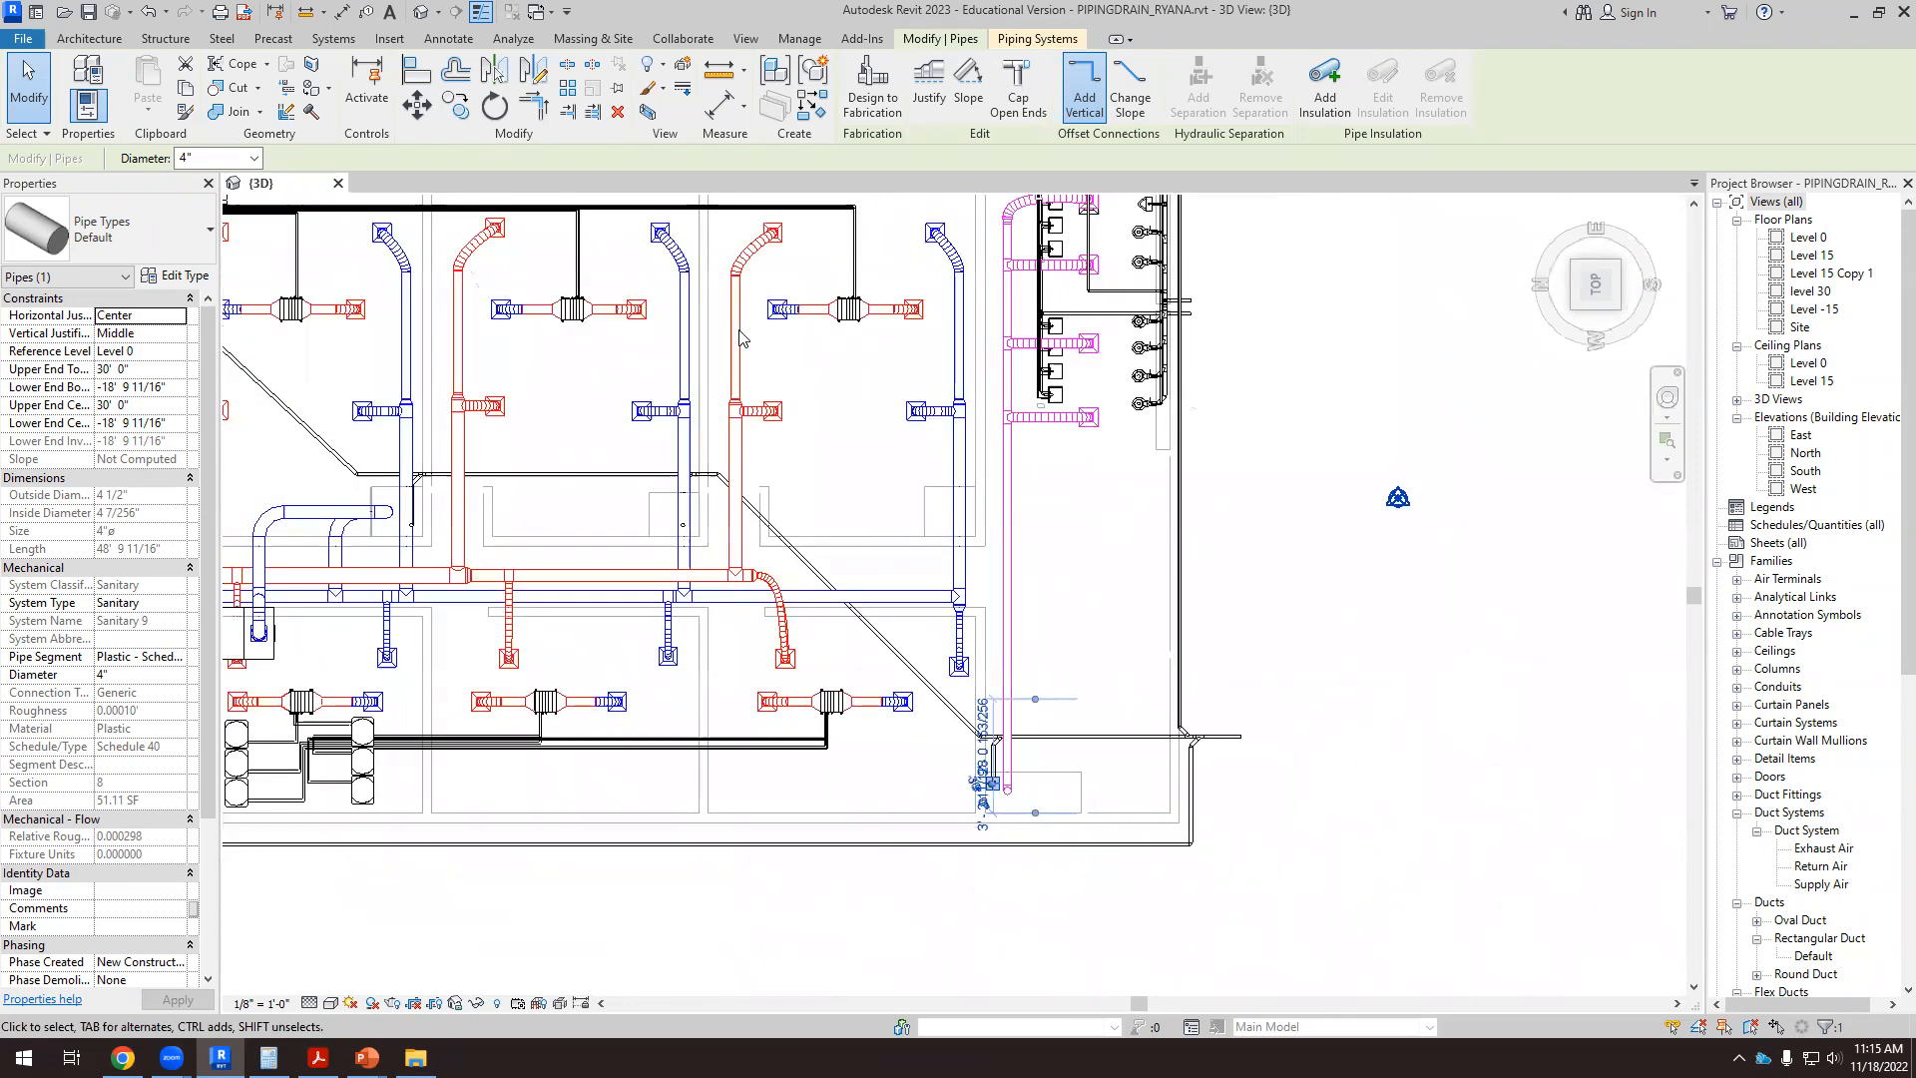
key("c")
key("o")
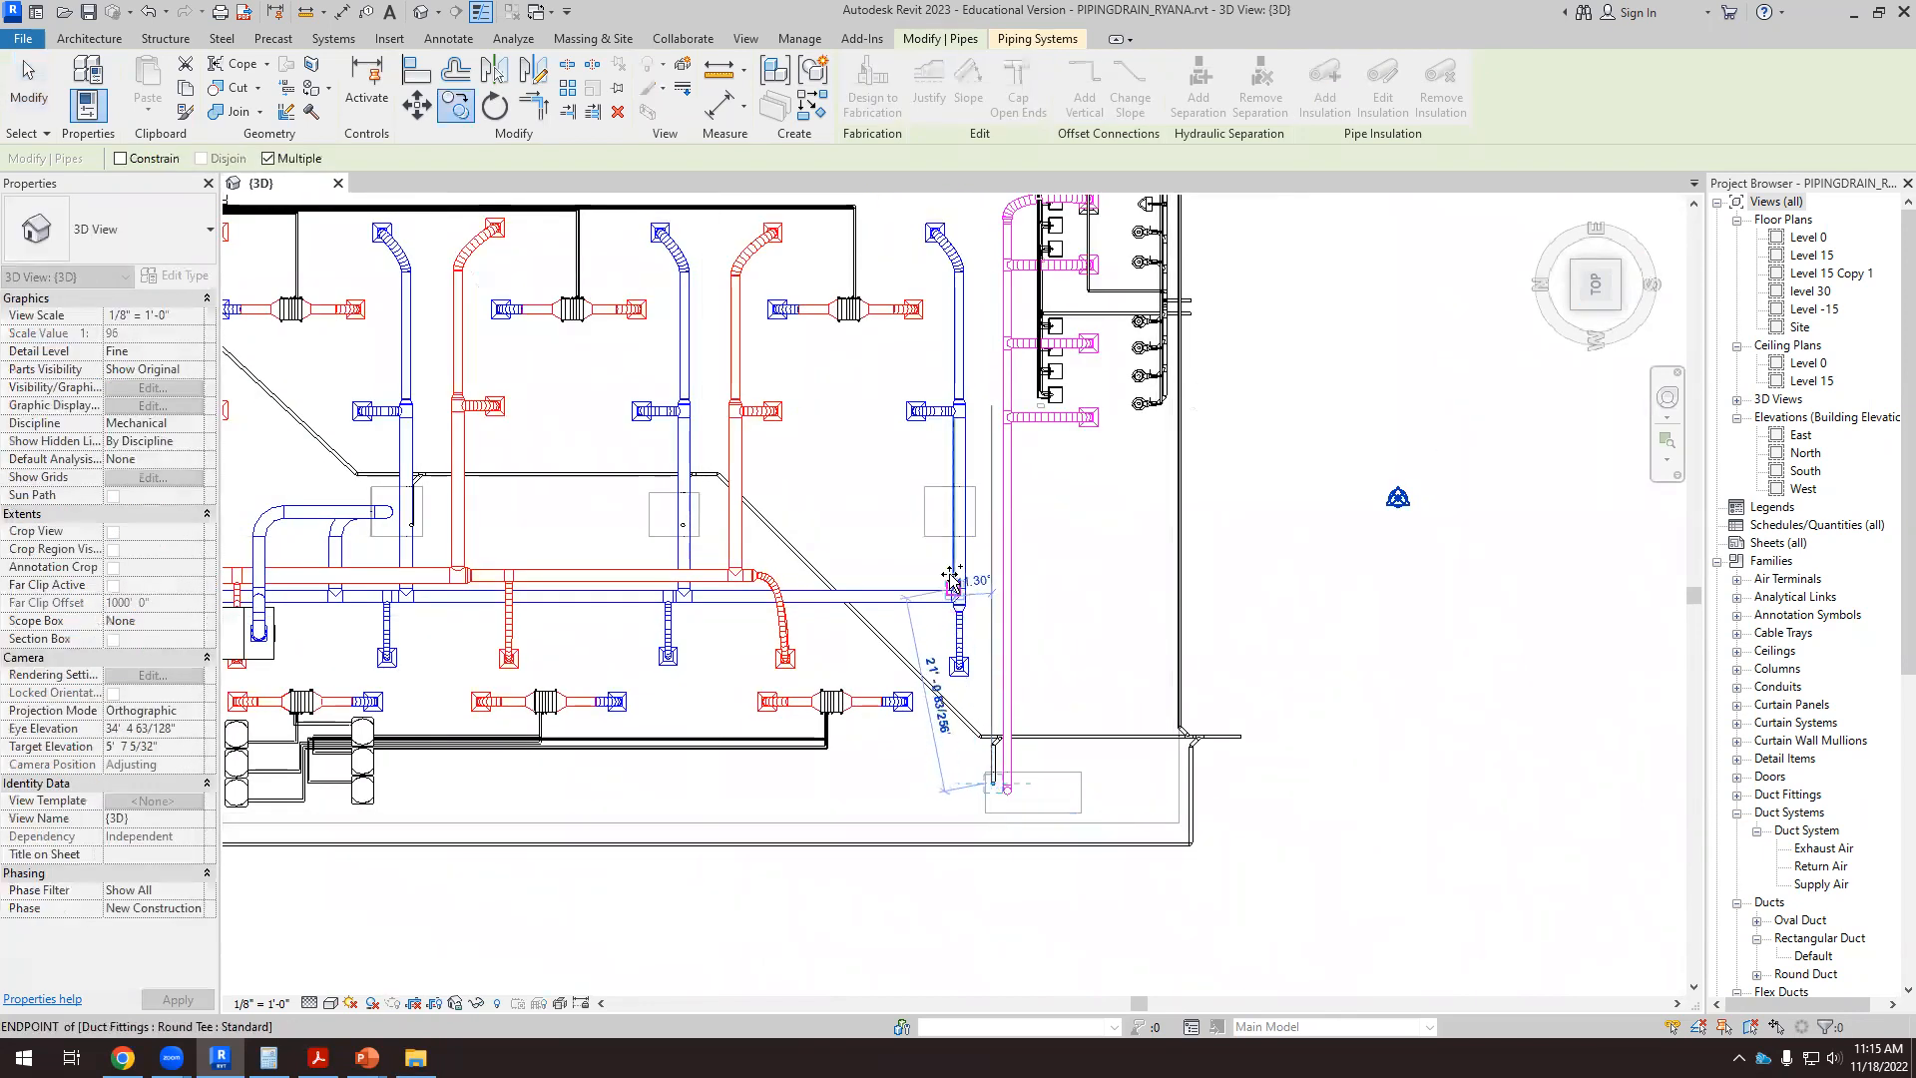
left_click(993, 786)
scroll(943, 519, "up", 2)
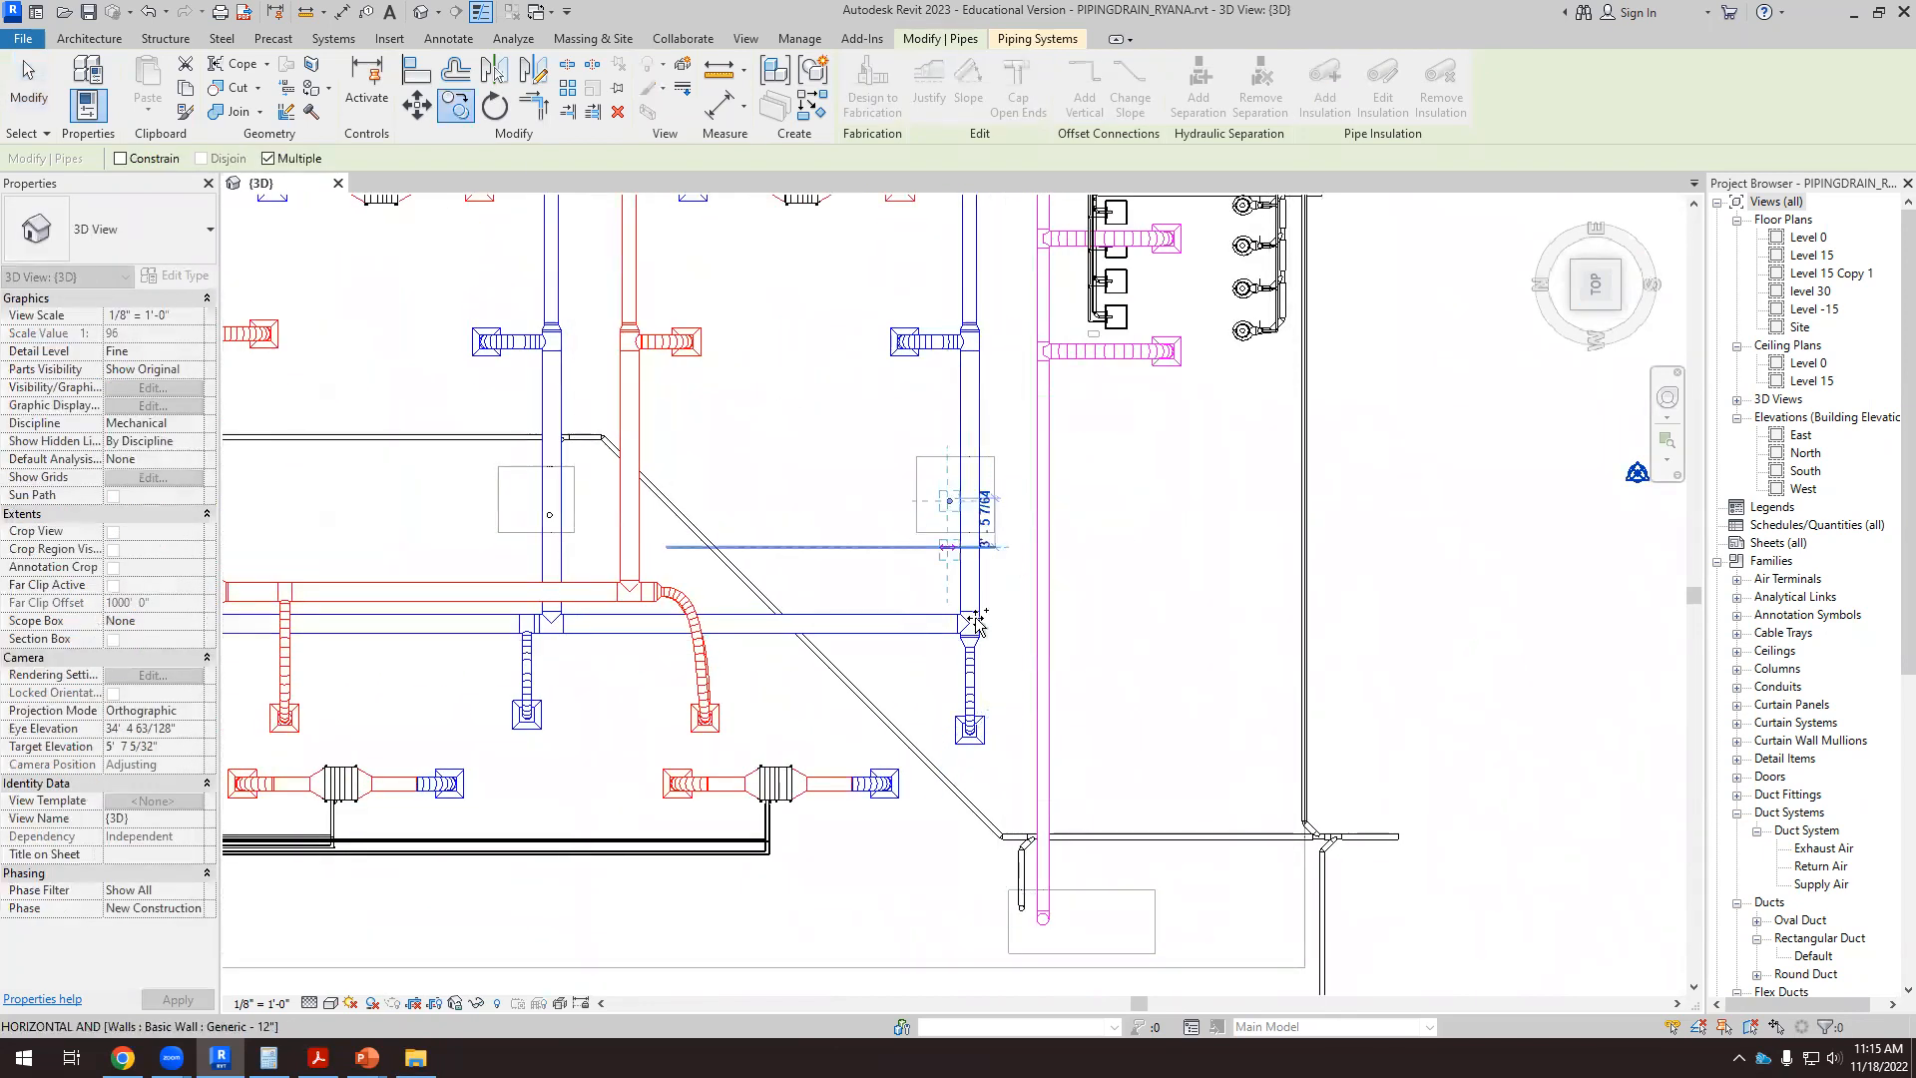
scroll(918, 586, "down", 2)
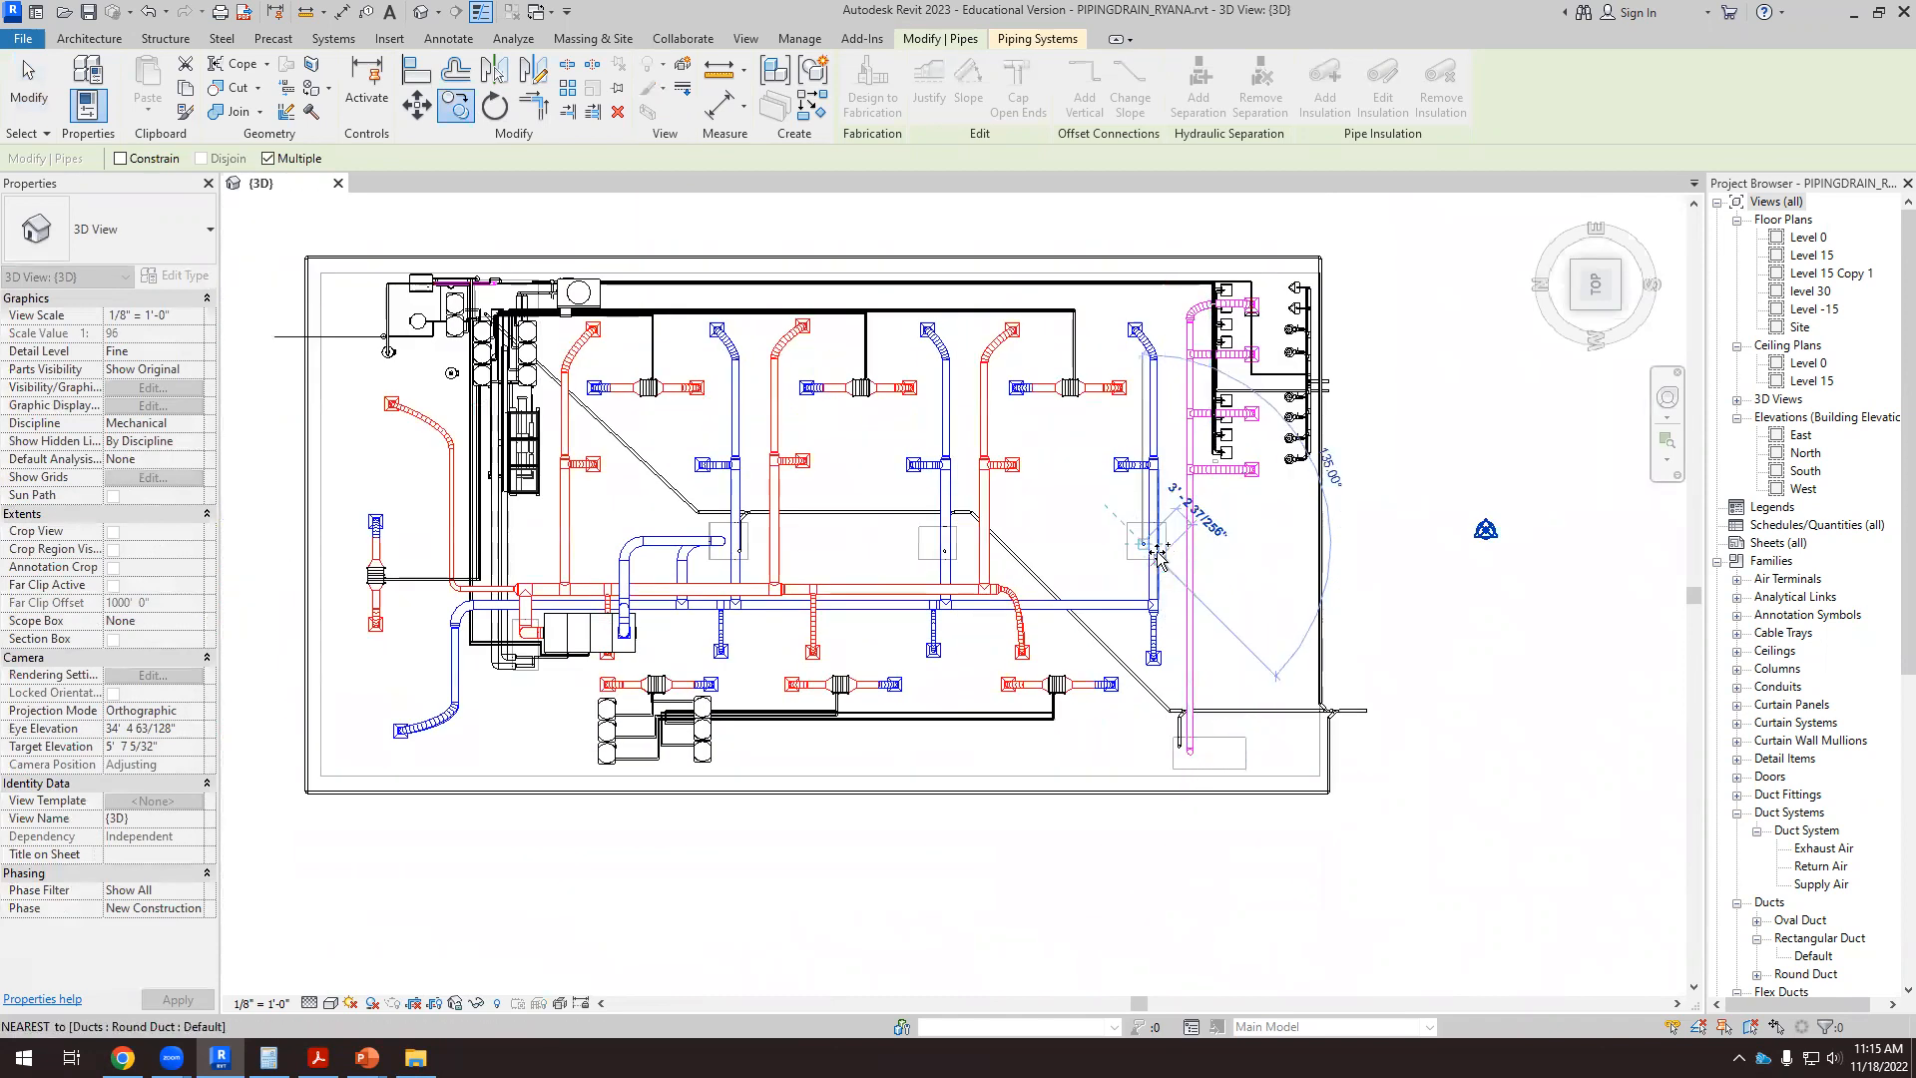
scroll(724, 586, "up", 2)
scroll(728, 584, "up", 3)
key("Escape")
key("Escape")
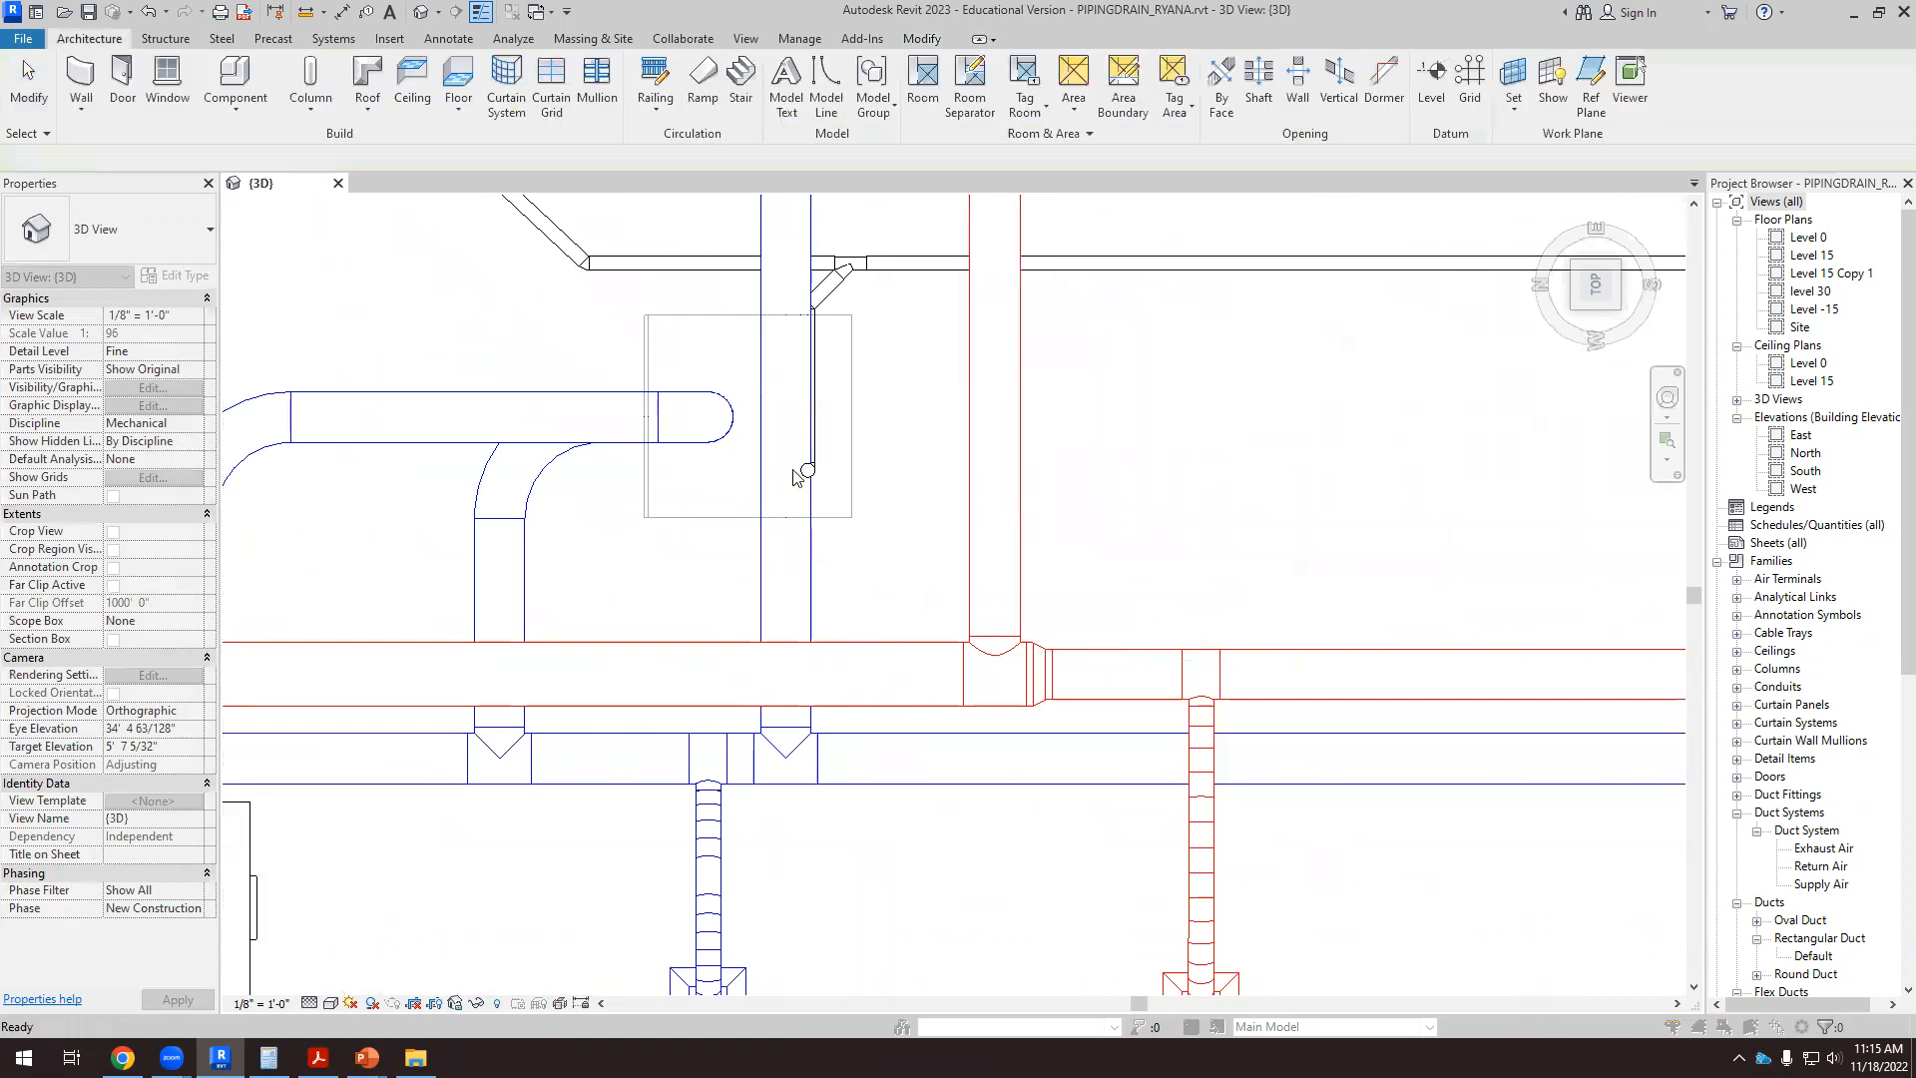
Step: Move the 4-inch vertical pipe in the shaft at the diagonal drain line clear of the edge of the 16-inch return air duct
left_click(1086, 606)
scroll(759, 464, "up", 2)
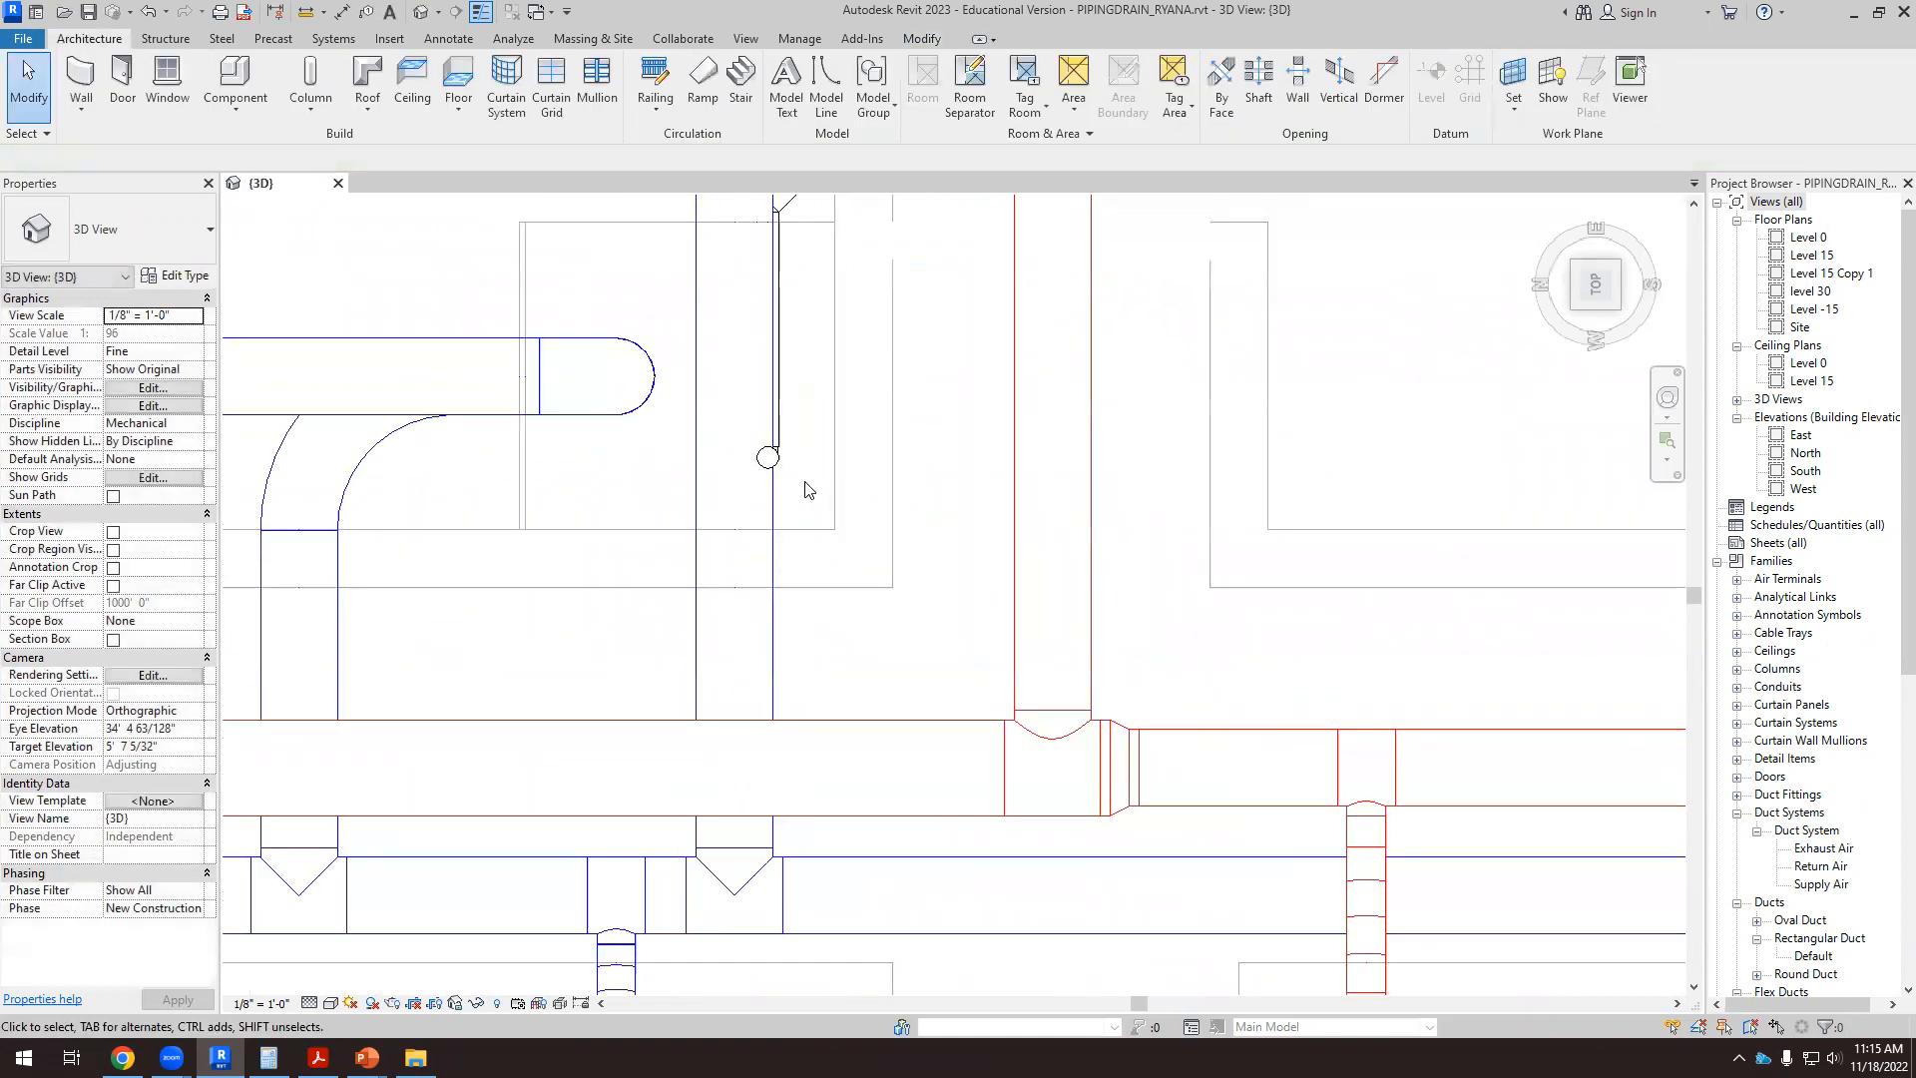
left_click(765, 471)
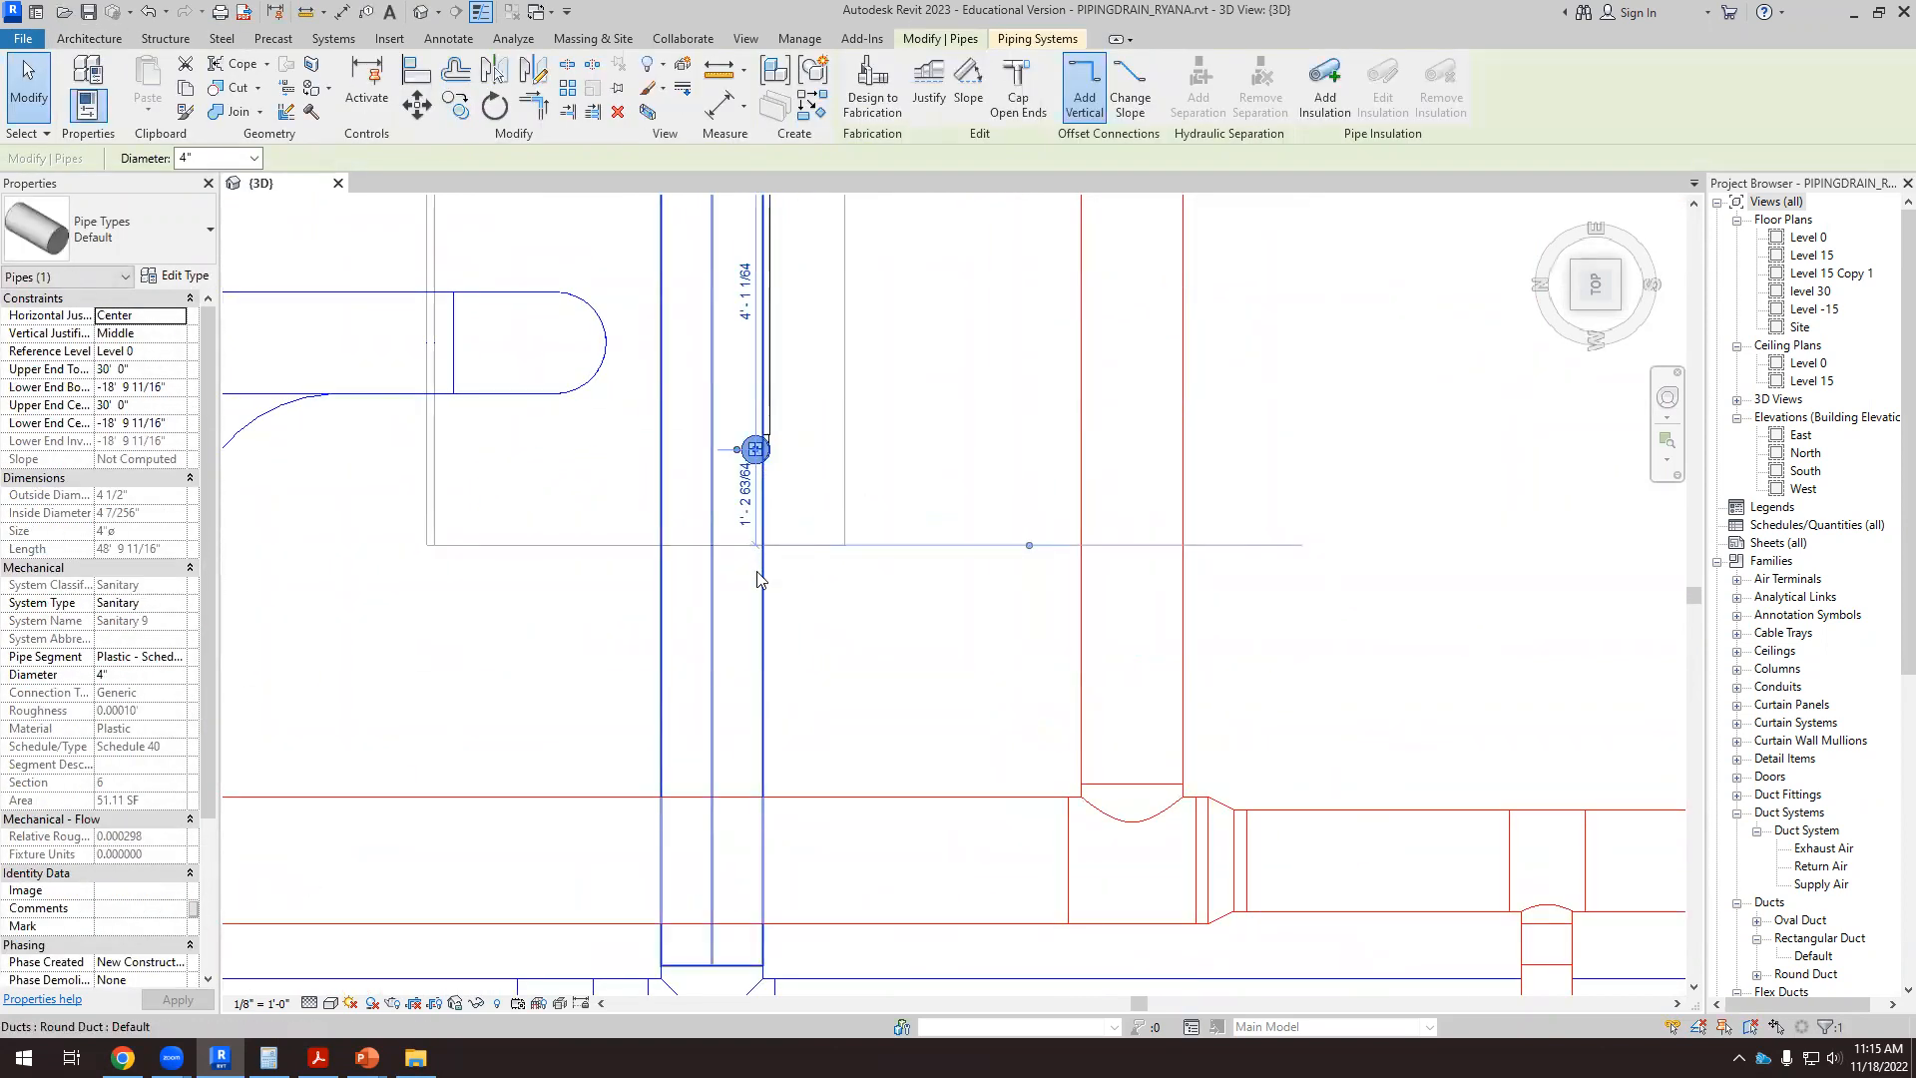
left_click(780, 648)
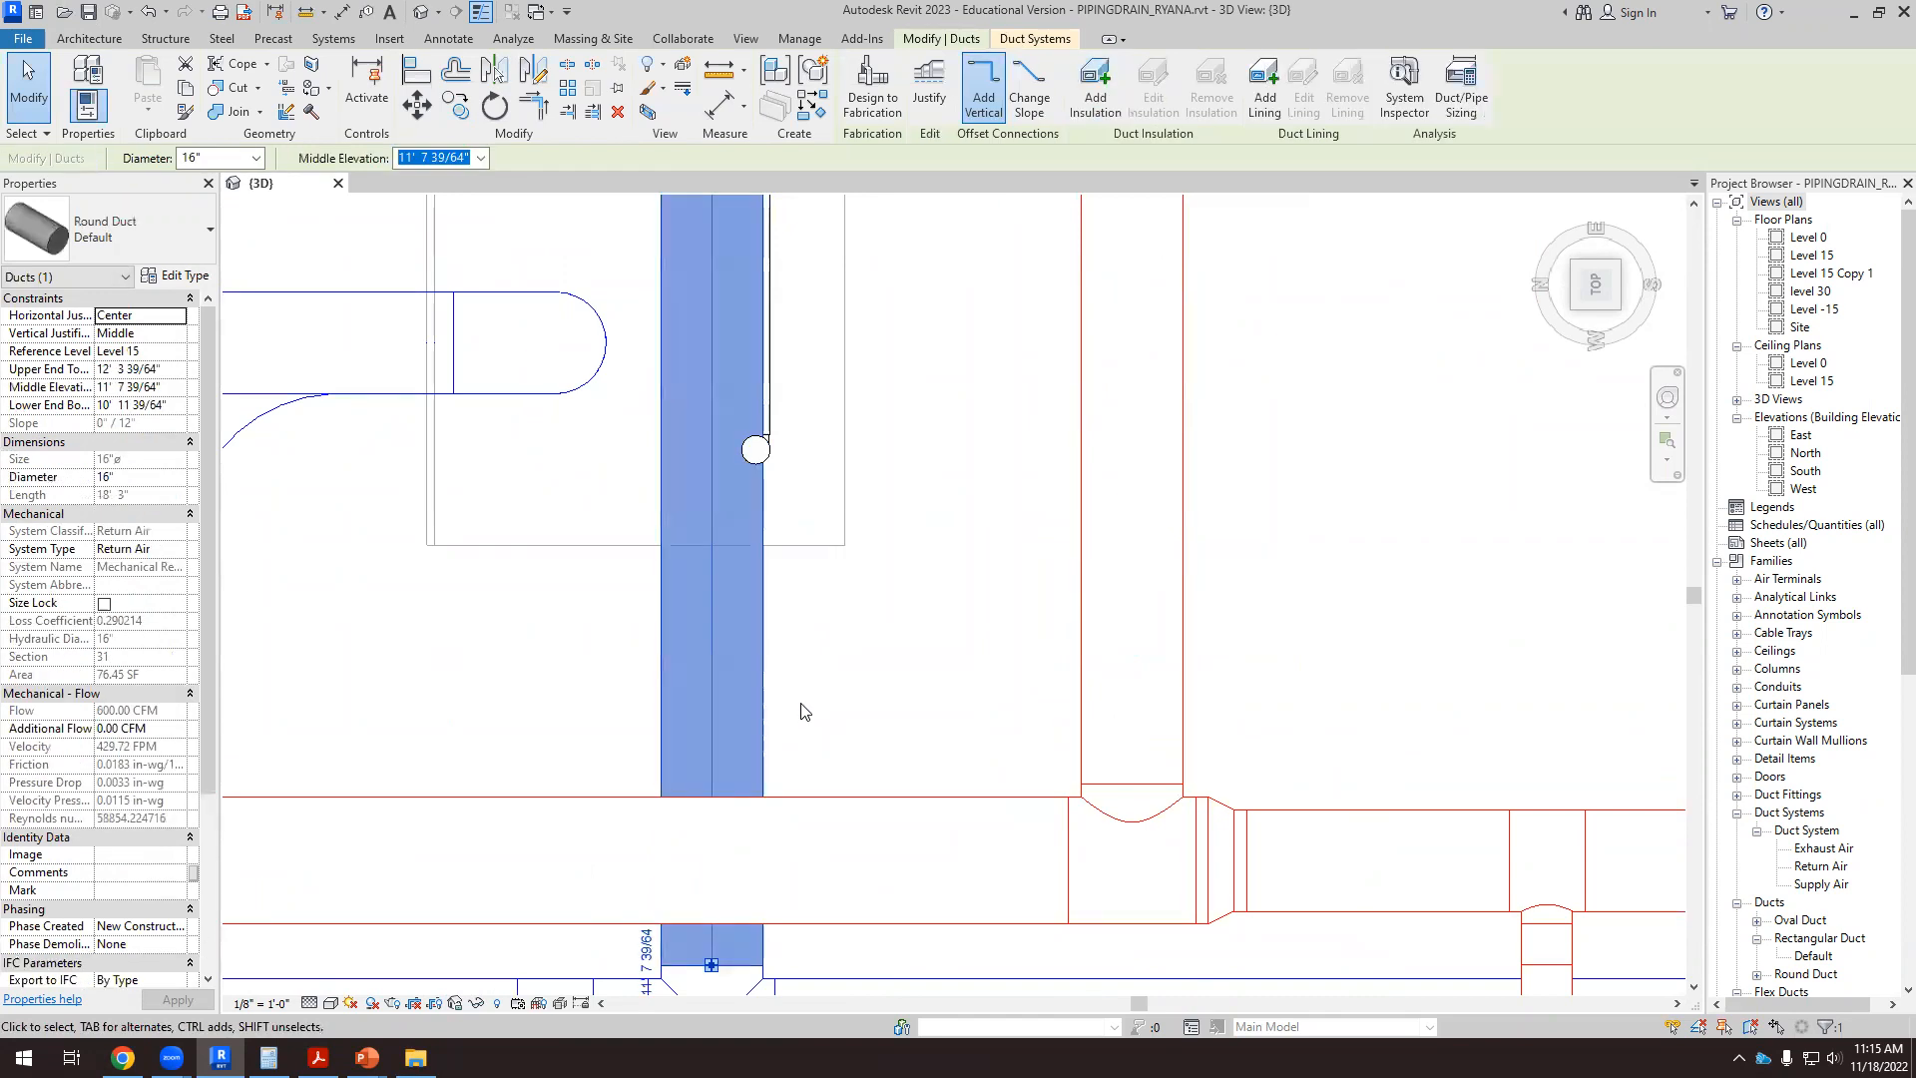
scroll(750, 524, "up", 1)
left_click(762, 440)
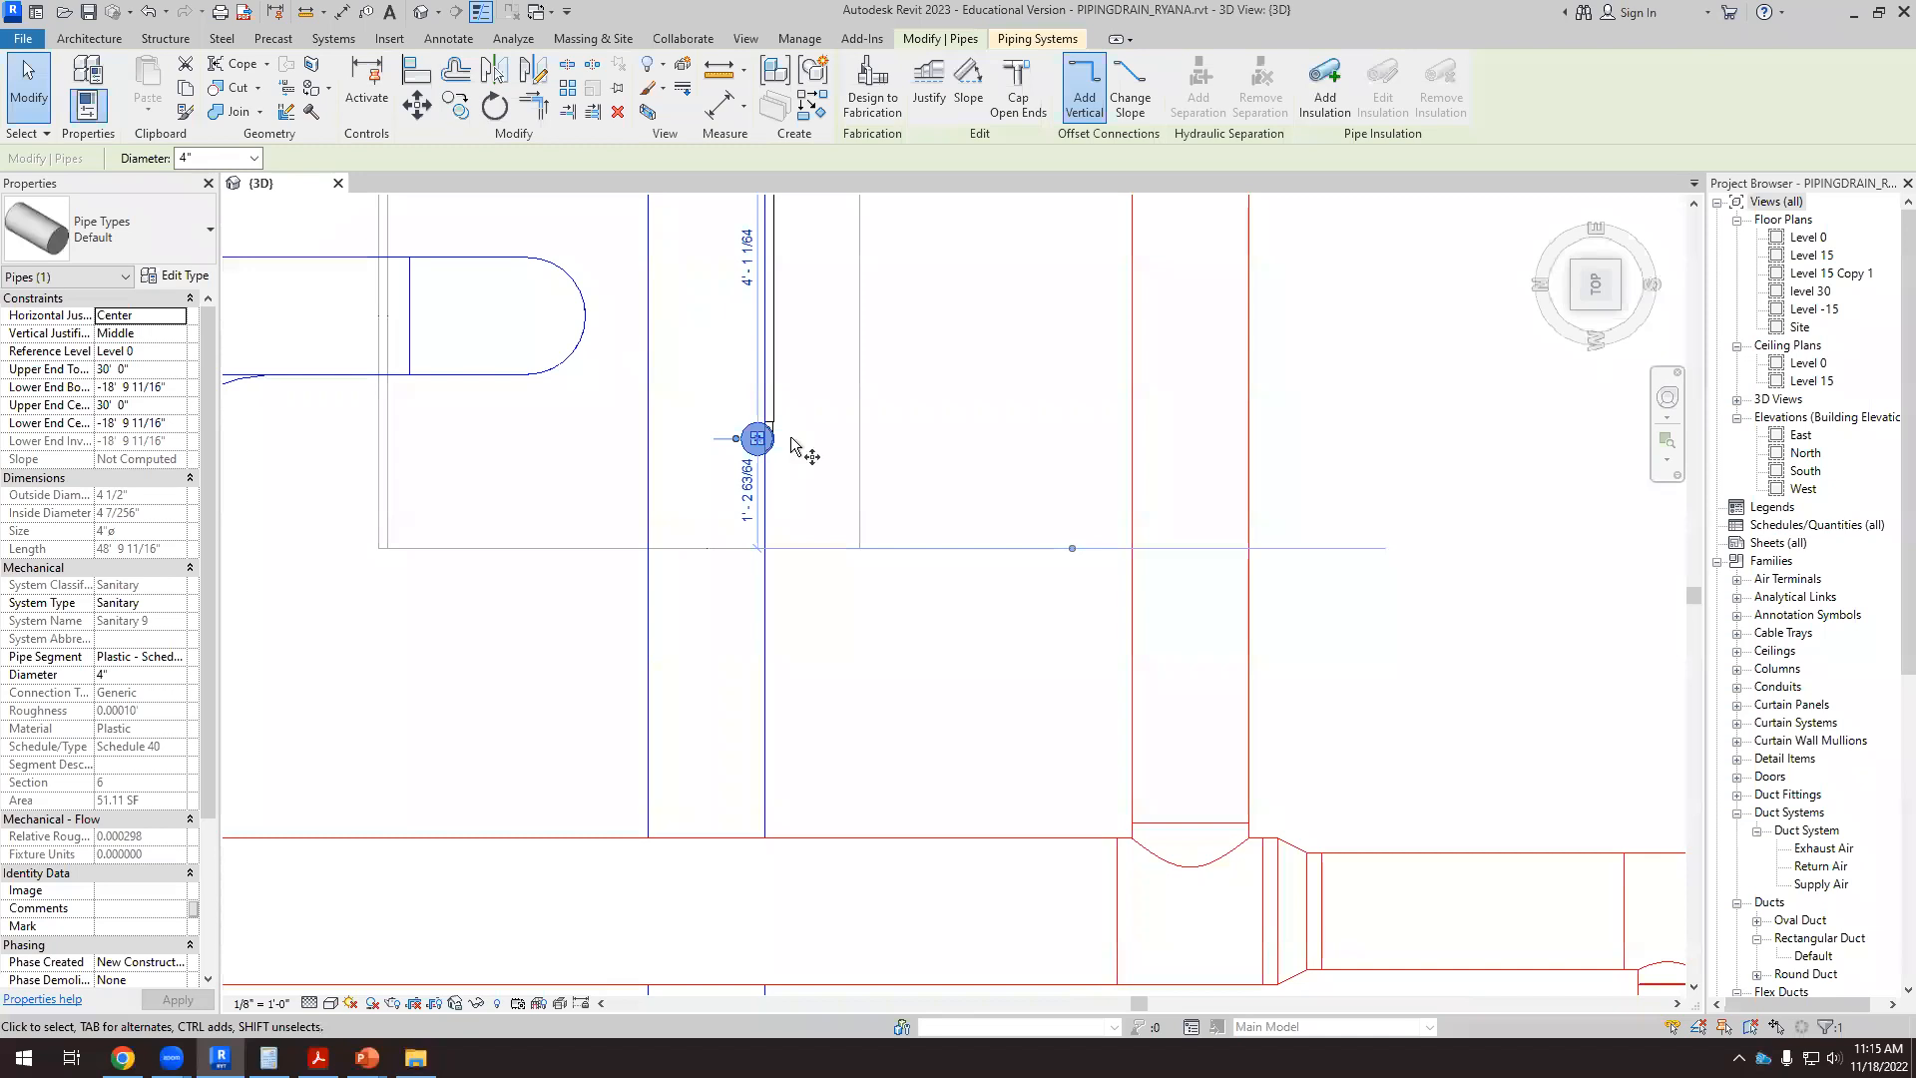
key("m")
key("v")
left_click(756, 448)
left_click(804, 452)
scroll(866, 526, "down", 1)
scroll(866, 532, "down", 3)
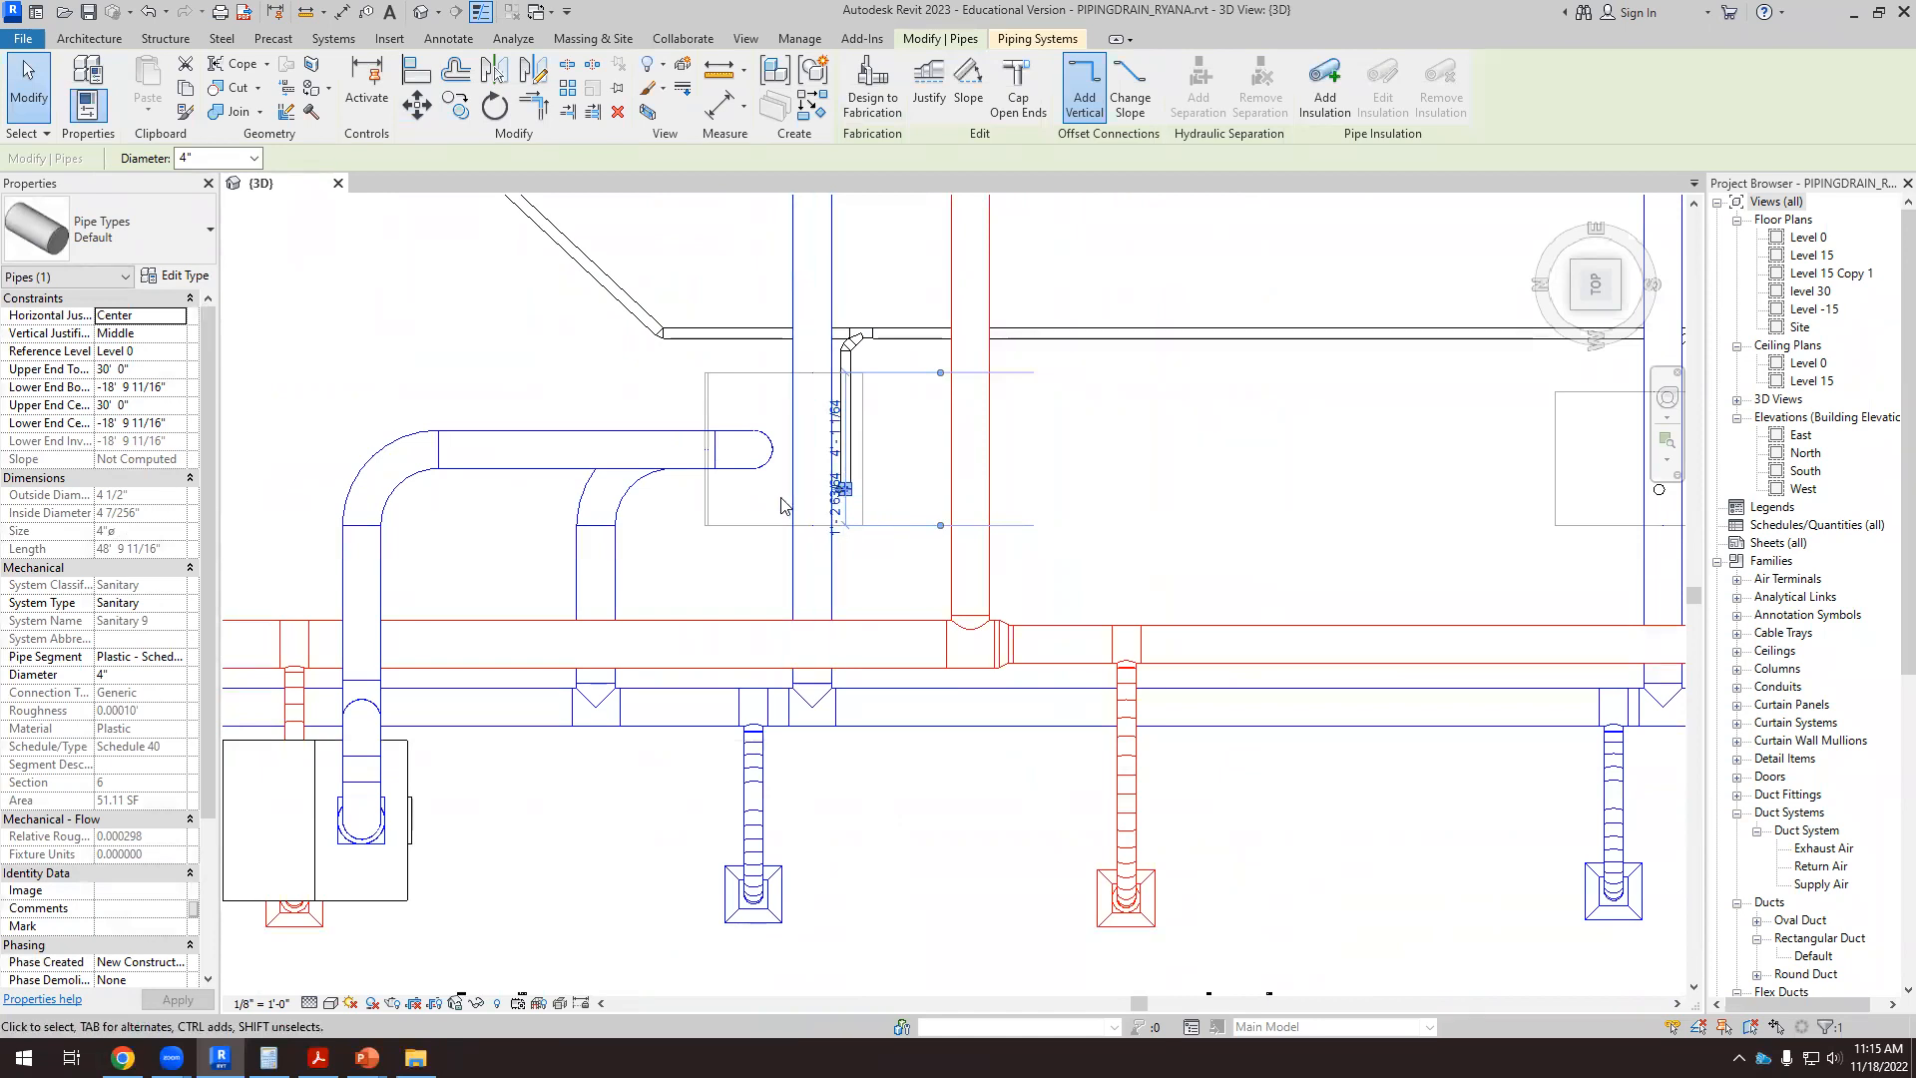
Step: Copy the 4-inch vertical pipe into the shaft at the end of the rooftop air unit, beside its red duct elbow
scroll(1097, 529, "down", 3)
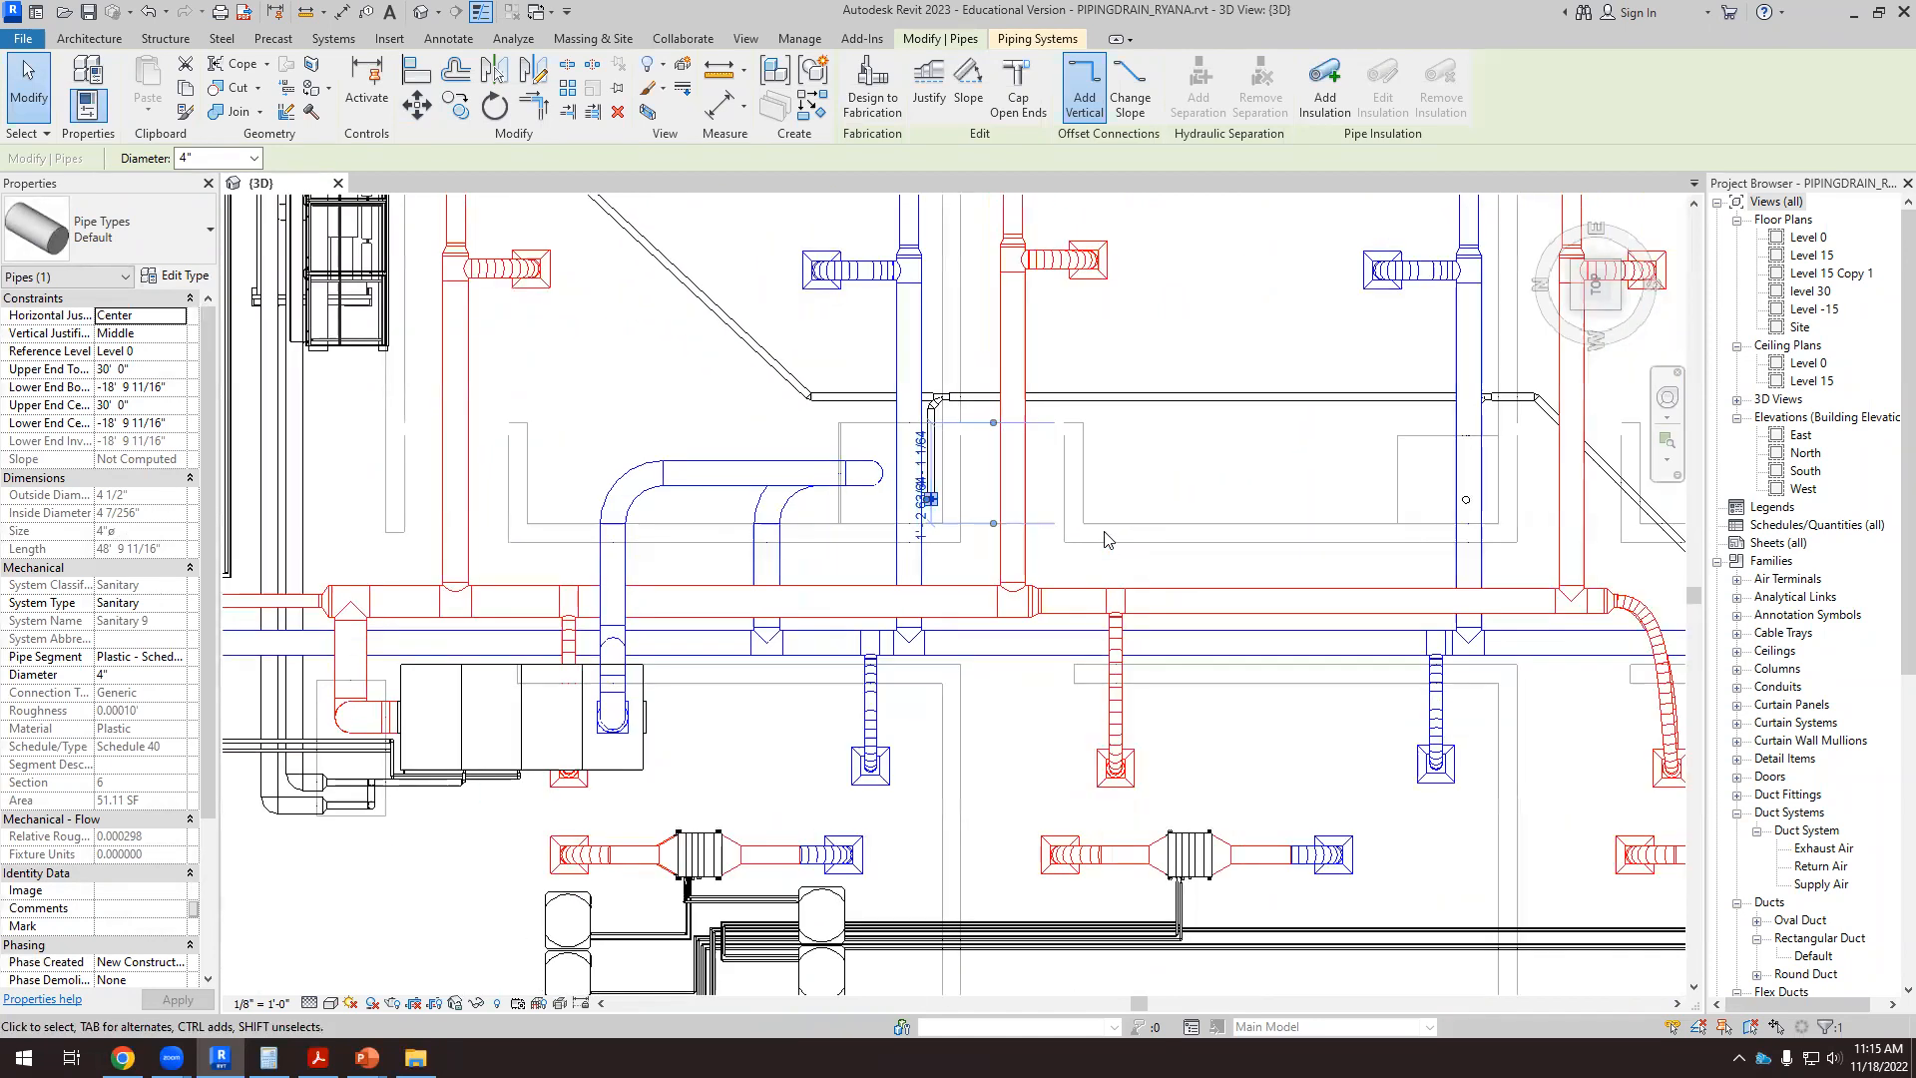
scroll(833, 556, "down", 2)
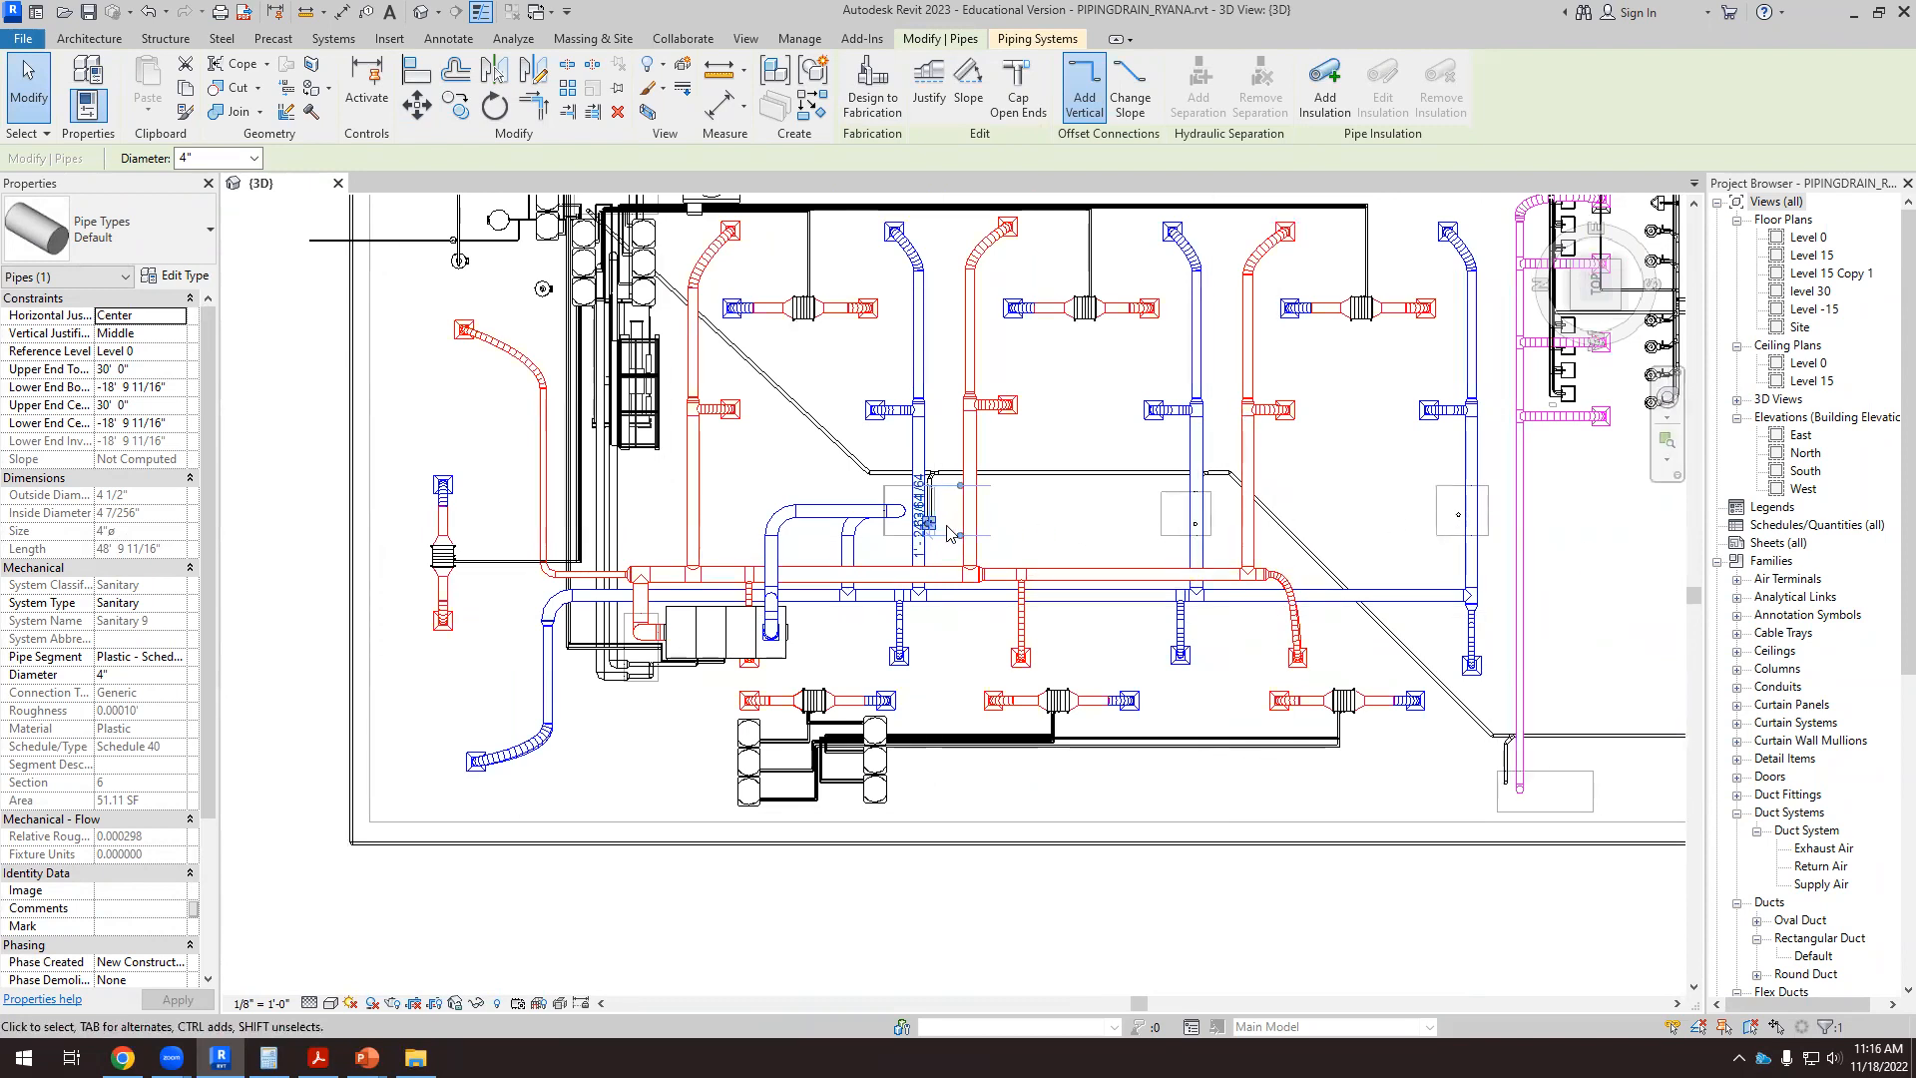
scroll(609, 654, "up", 5)
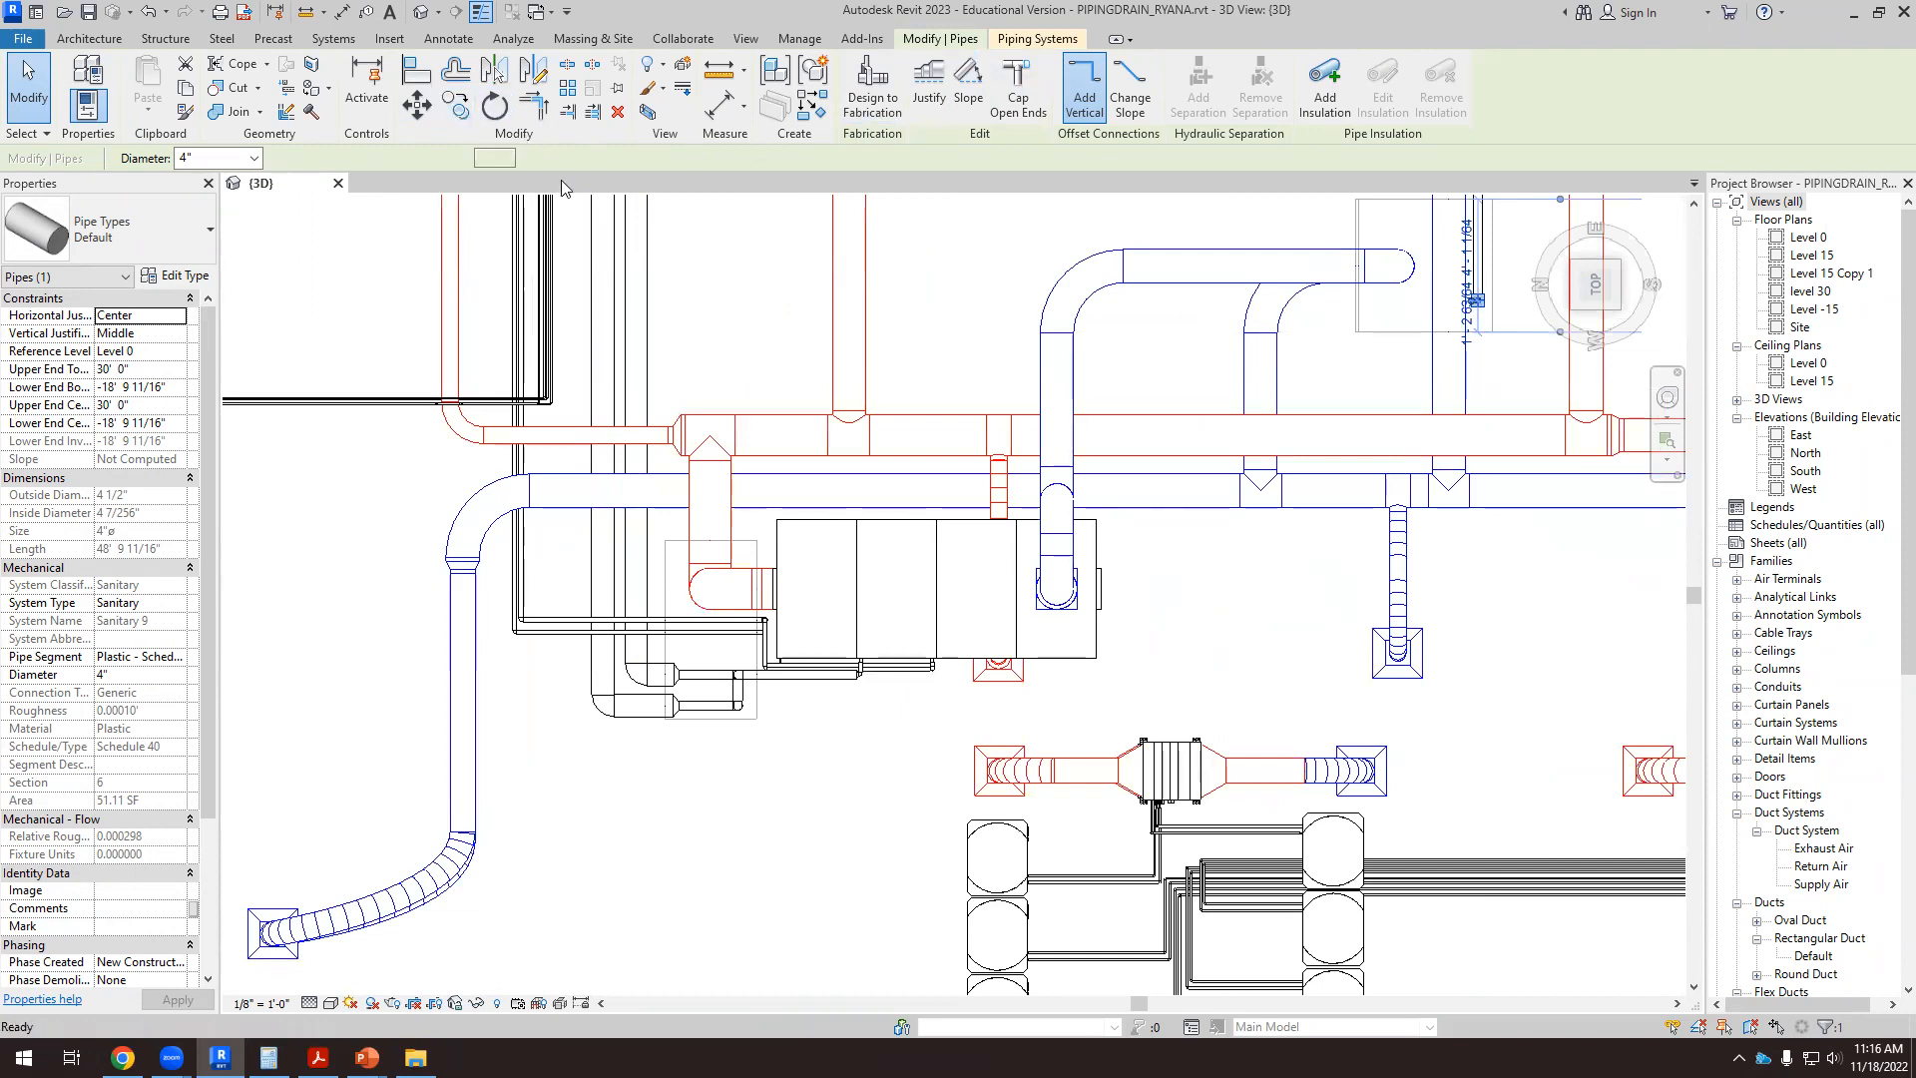
key("c")
key("o")
left_click(683, 578)
scroll(689, 553, "up", 3)
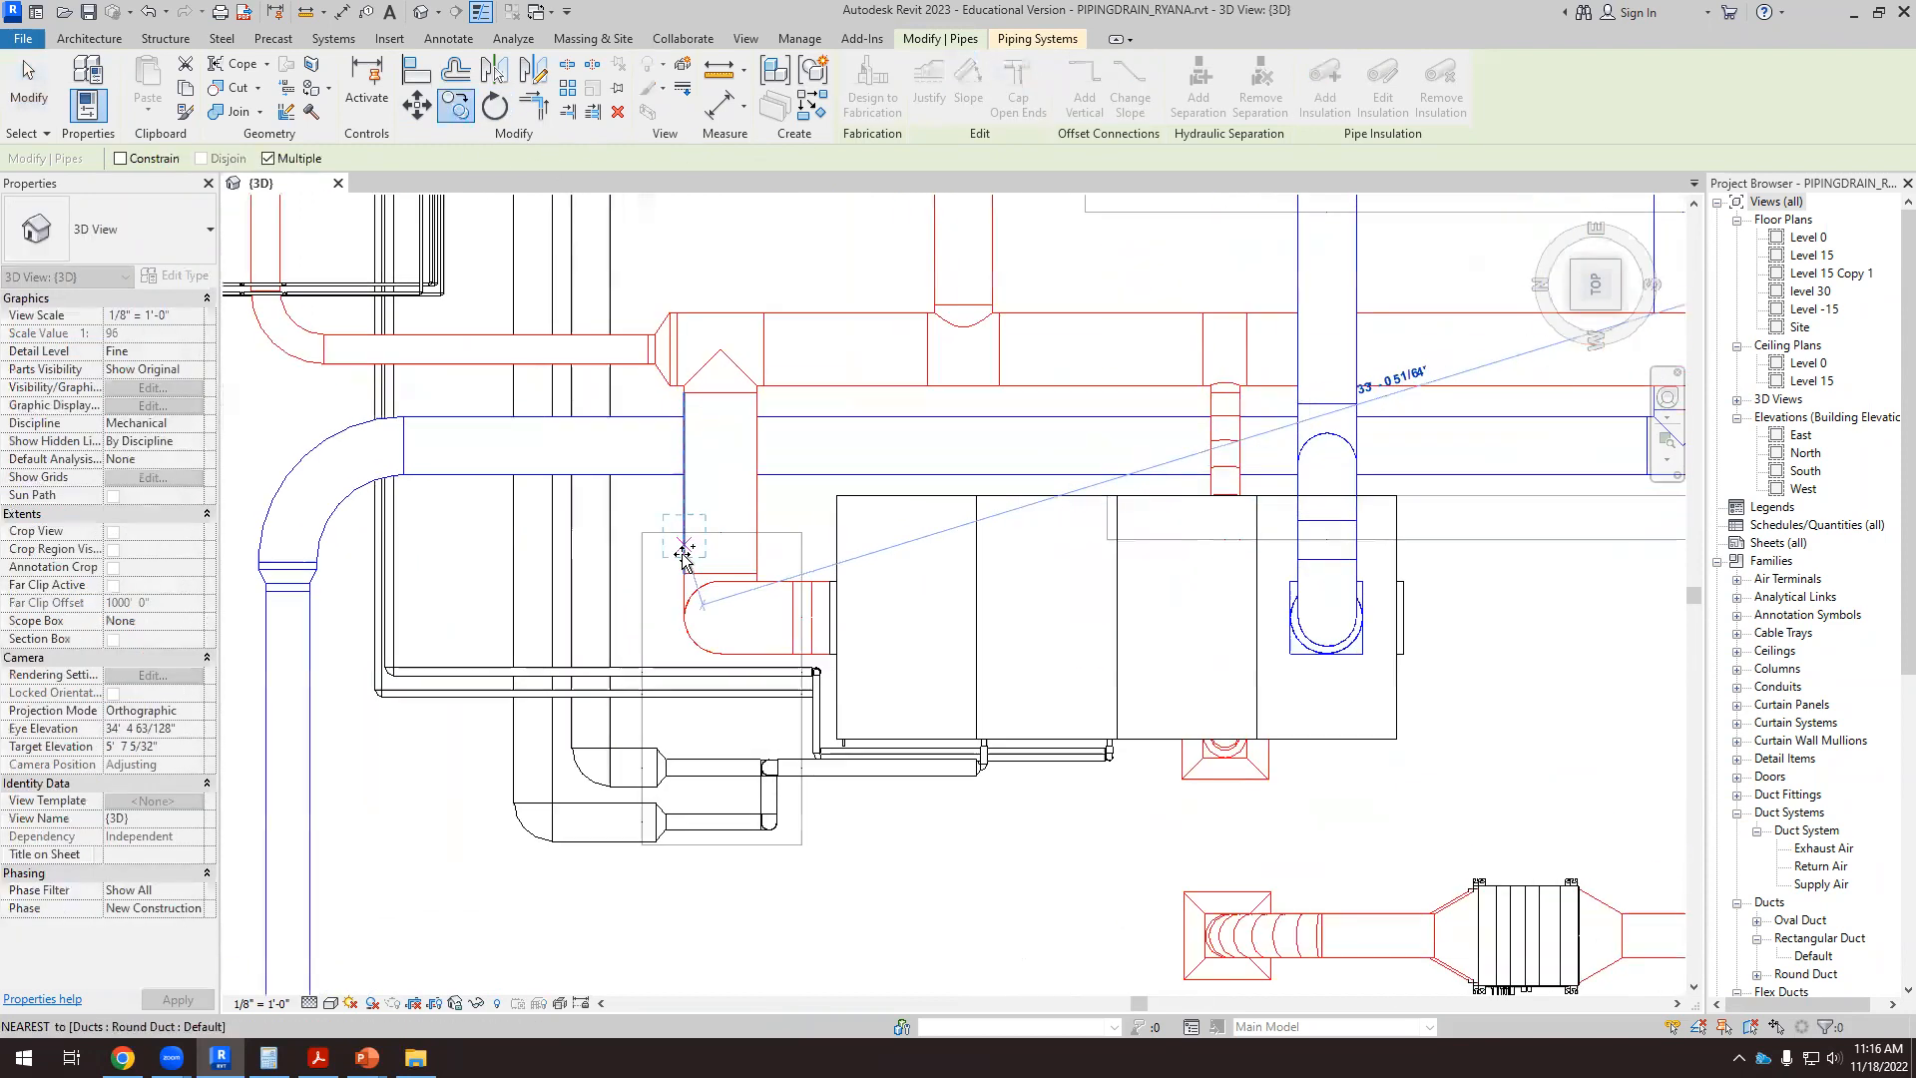
scroll(659, 570, "down", 5)
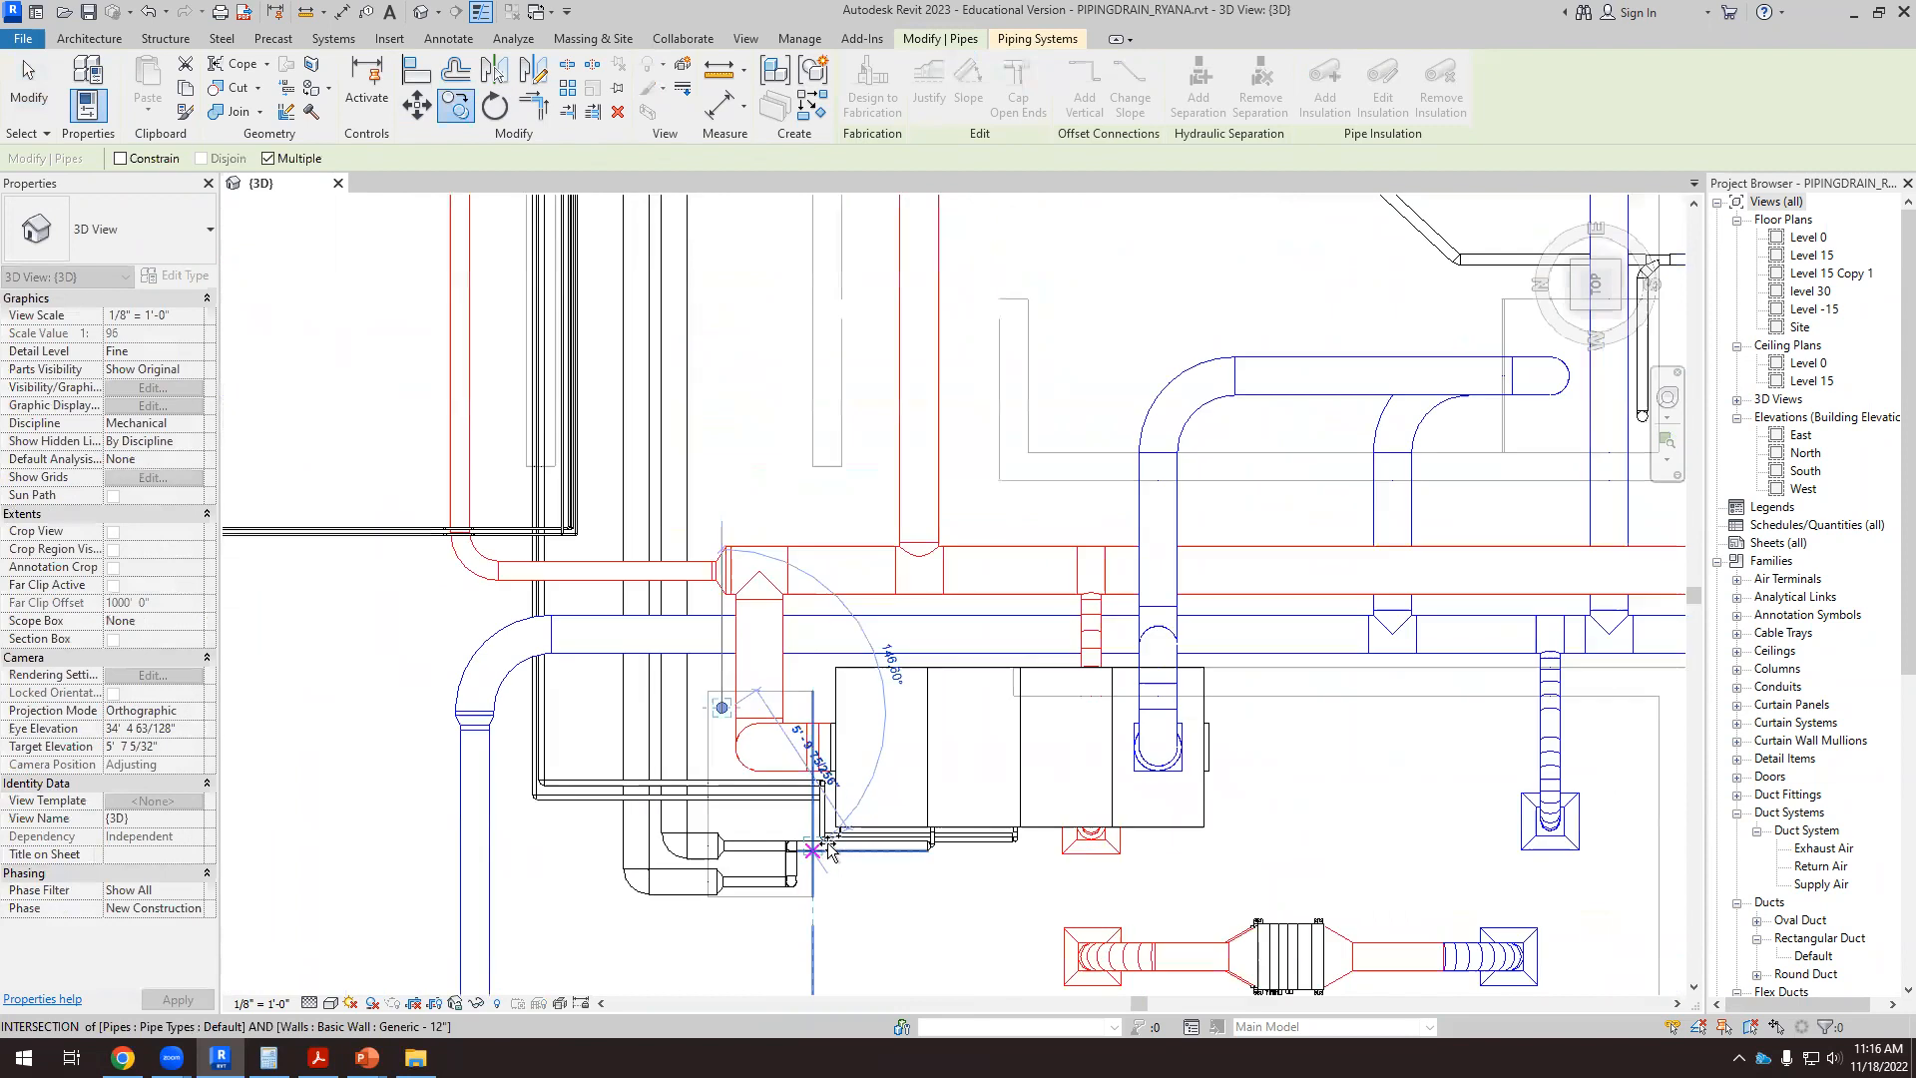
scroll(826, 322, "up", 2)
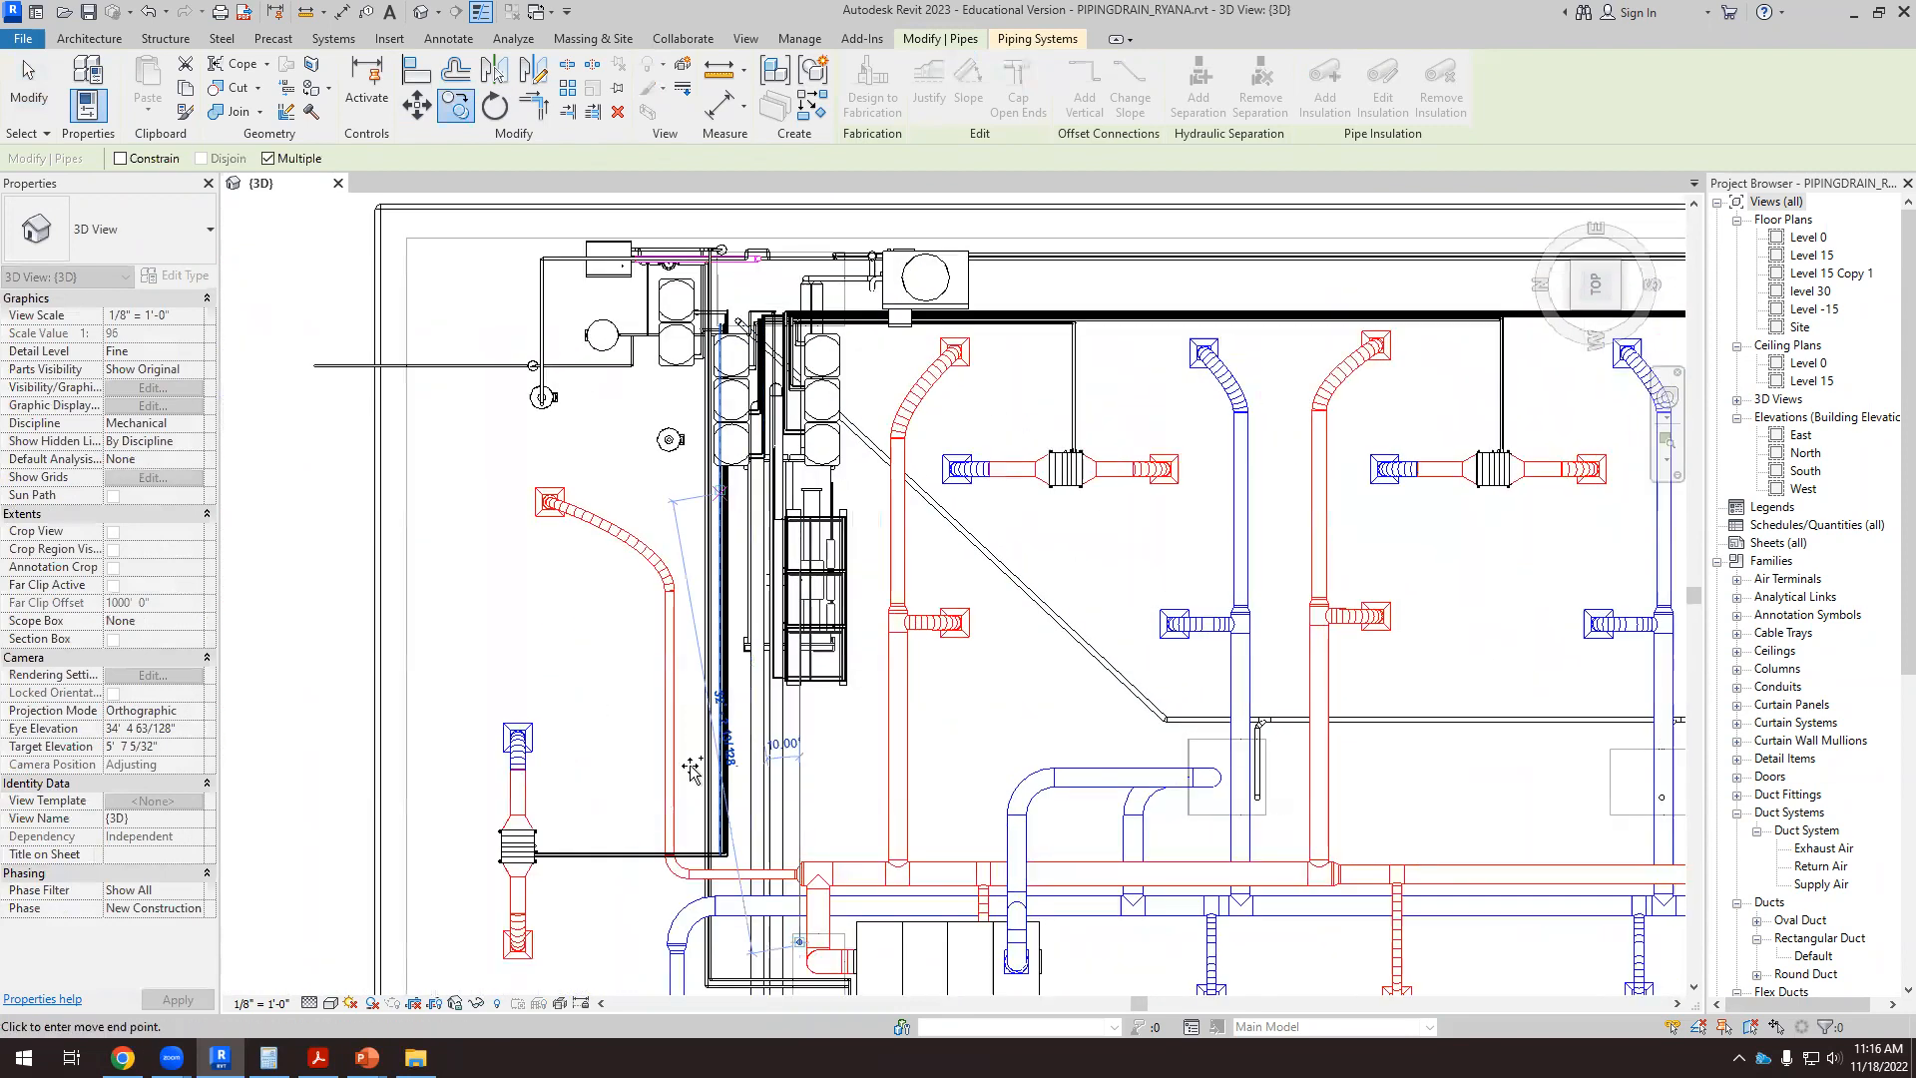
scroll(763, 808, "down", 2)
scroll(830, 476, "up", 4)
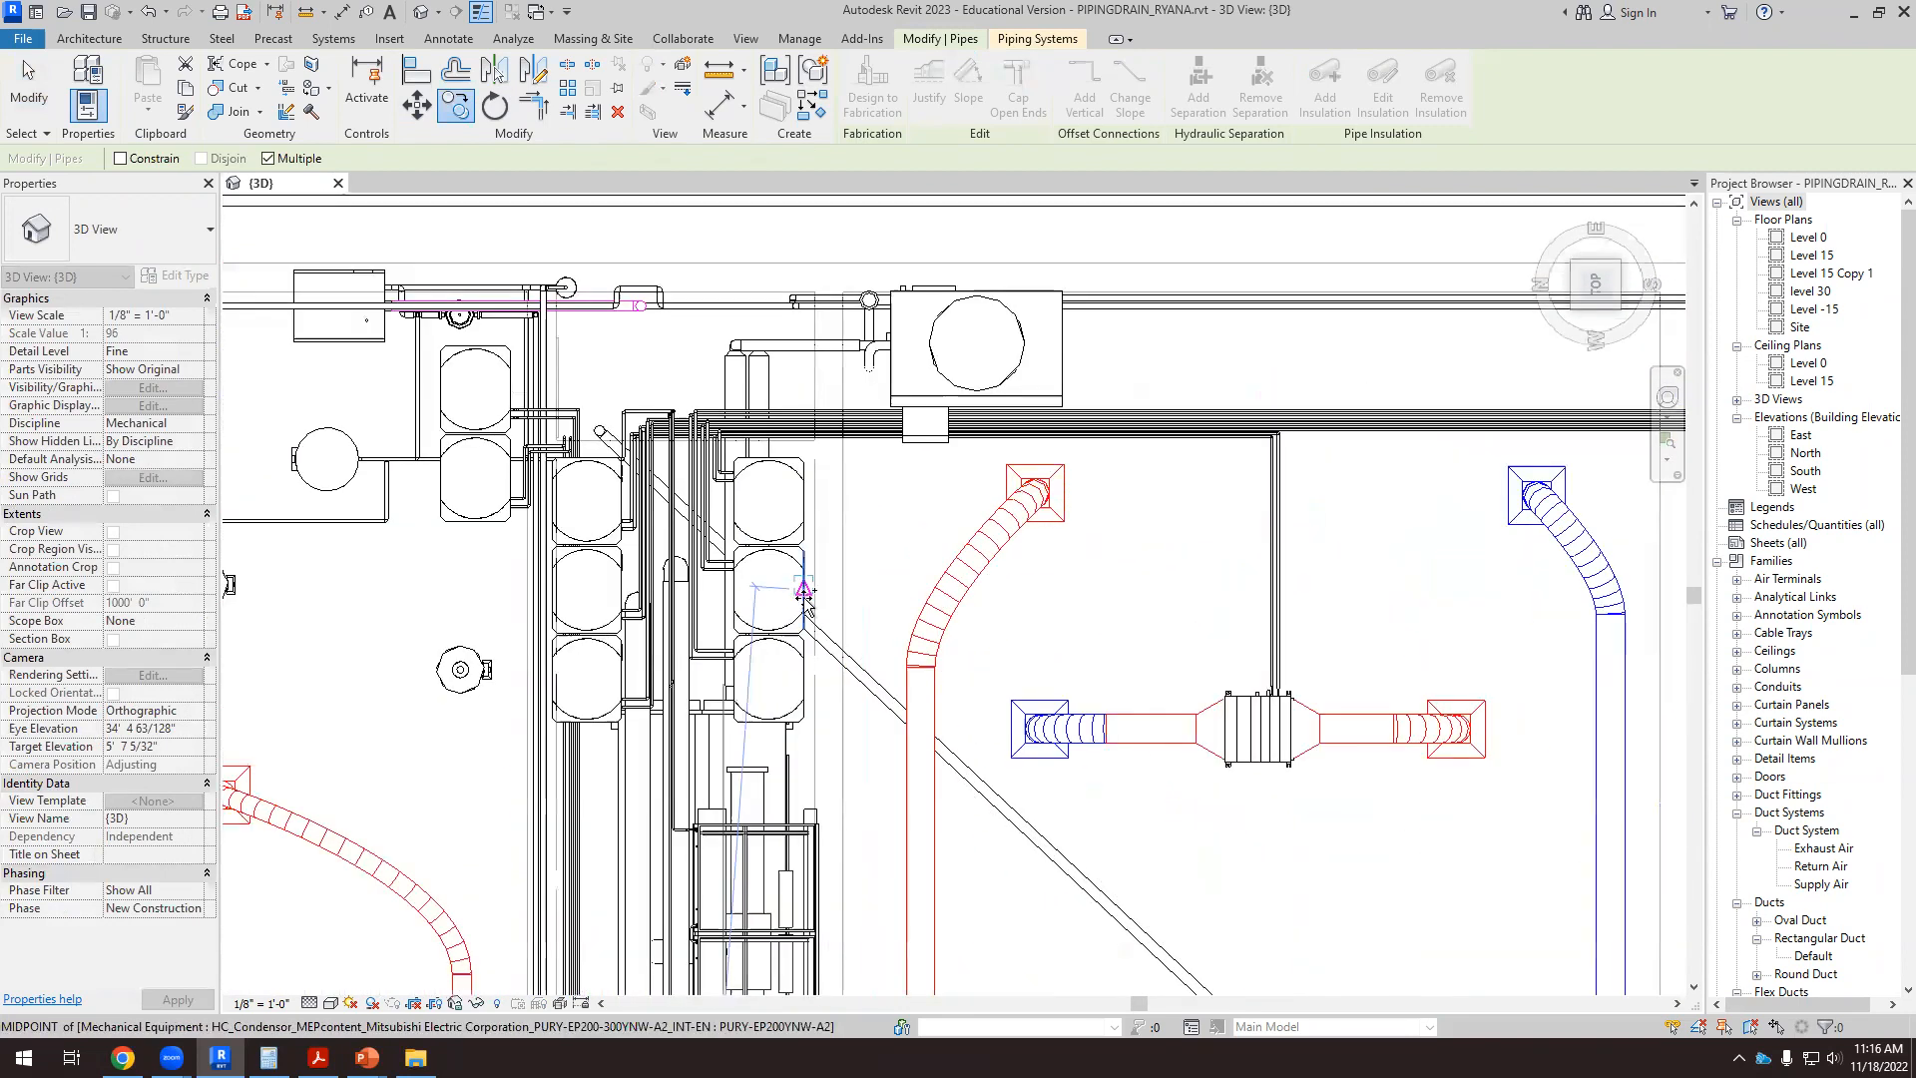
scroll(737, 656, "up", 2)
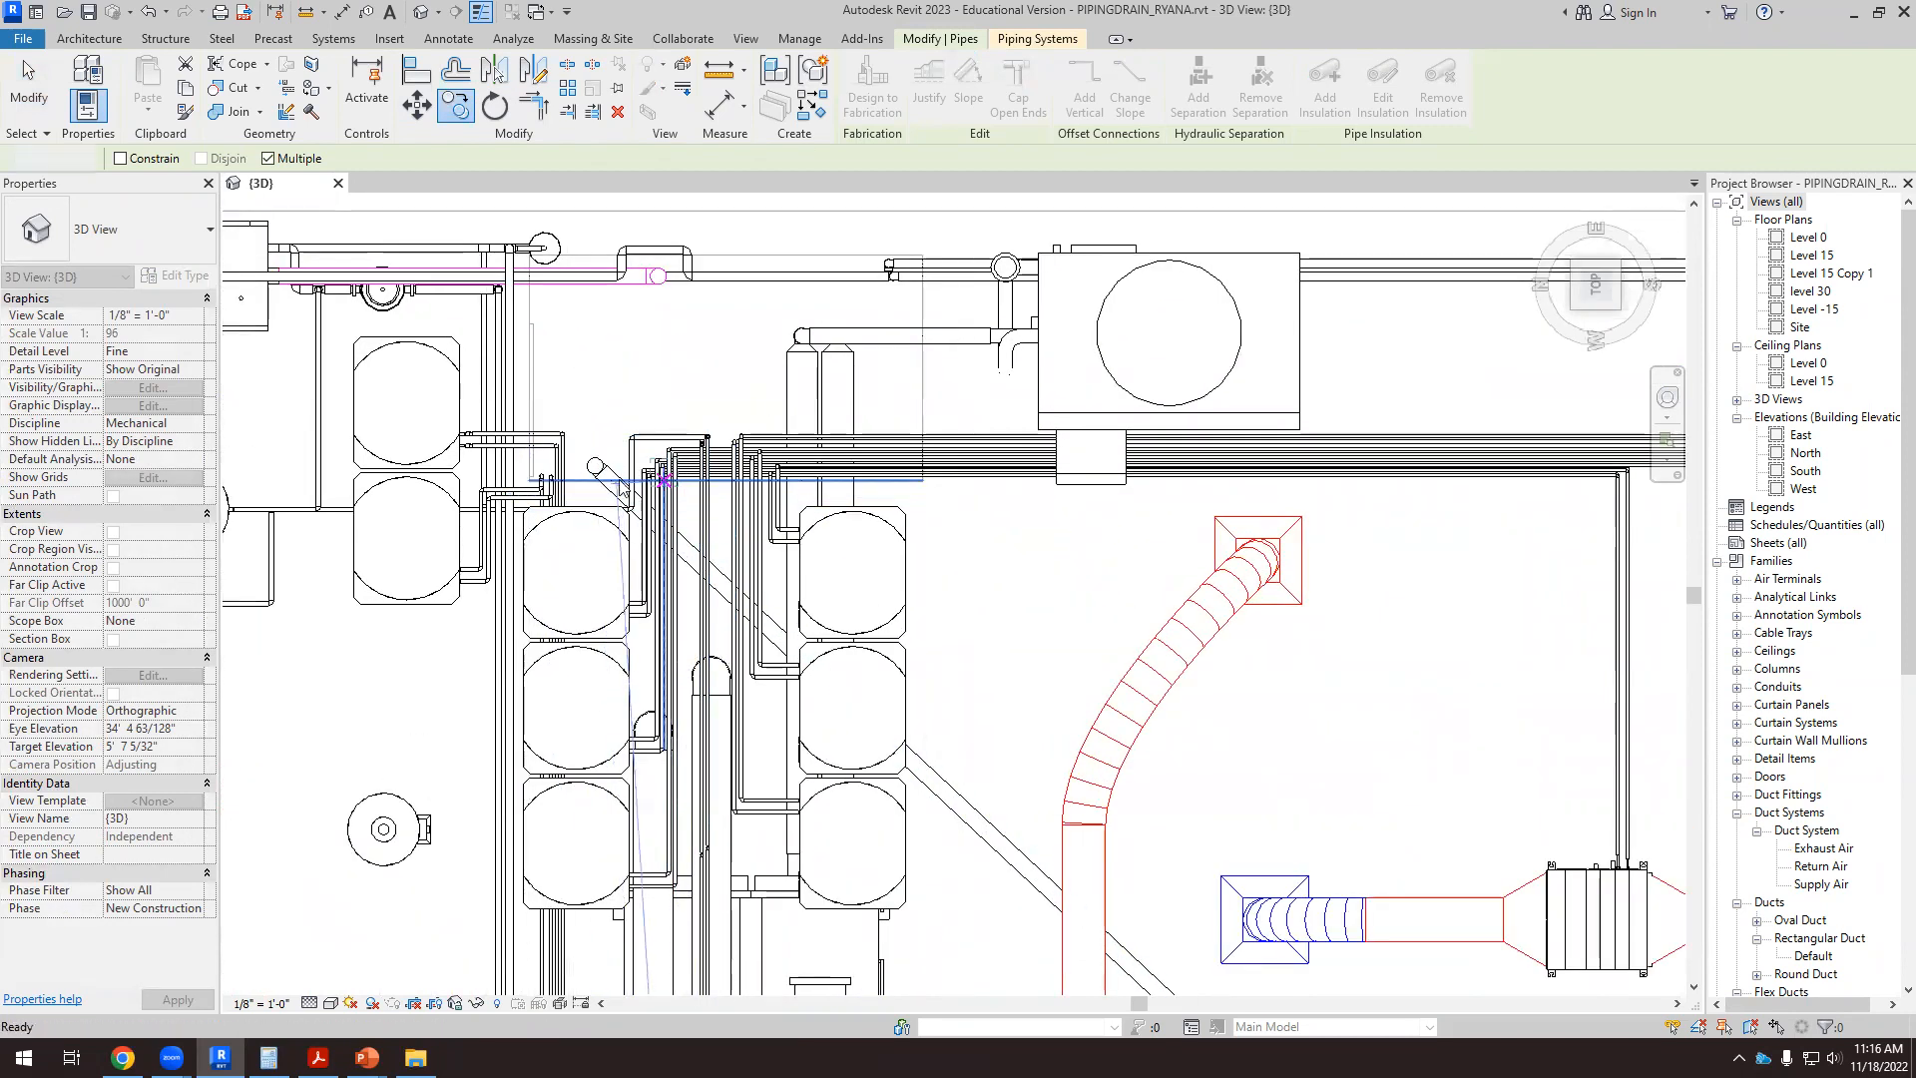
key("Escape")
key("Escape")
scroll(610, 411, "down", 8)
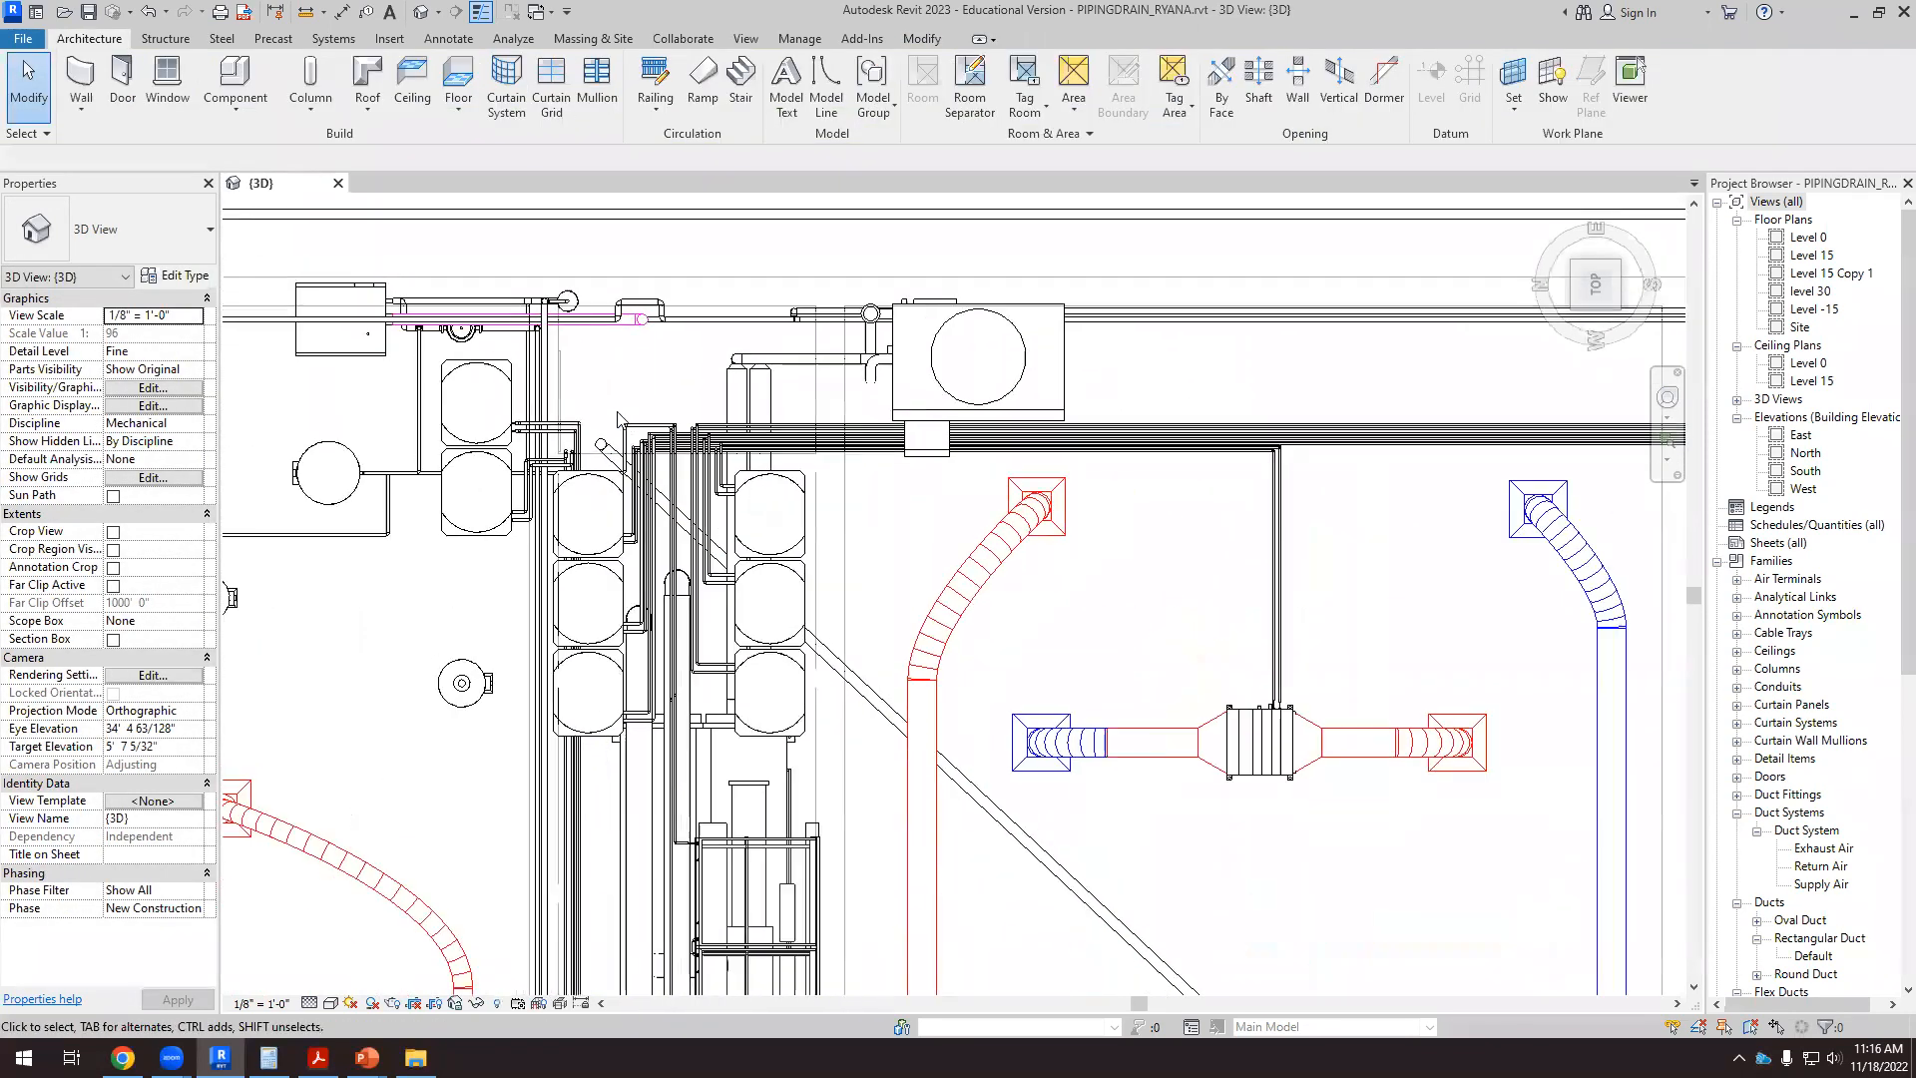
Step: Switch to the PowerPoint drain plan and paste a copy of slide 4 after slide 5
scroll(698, 584, "down", 5)
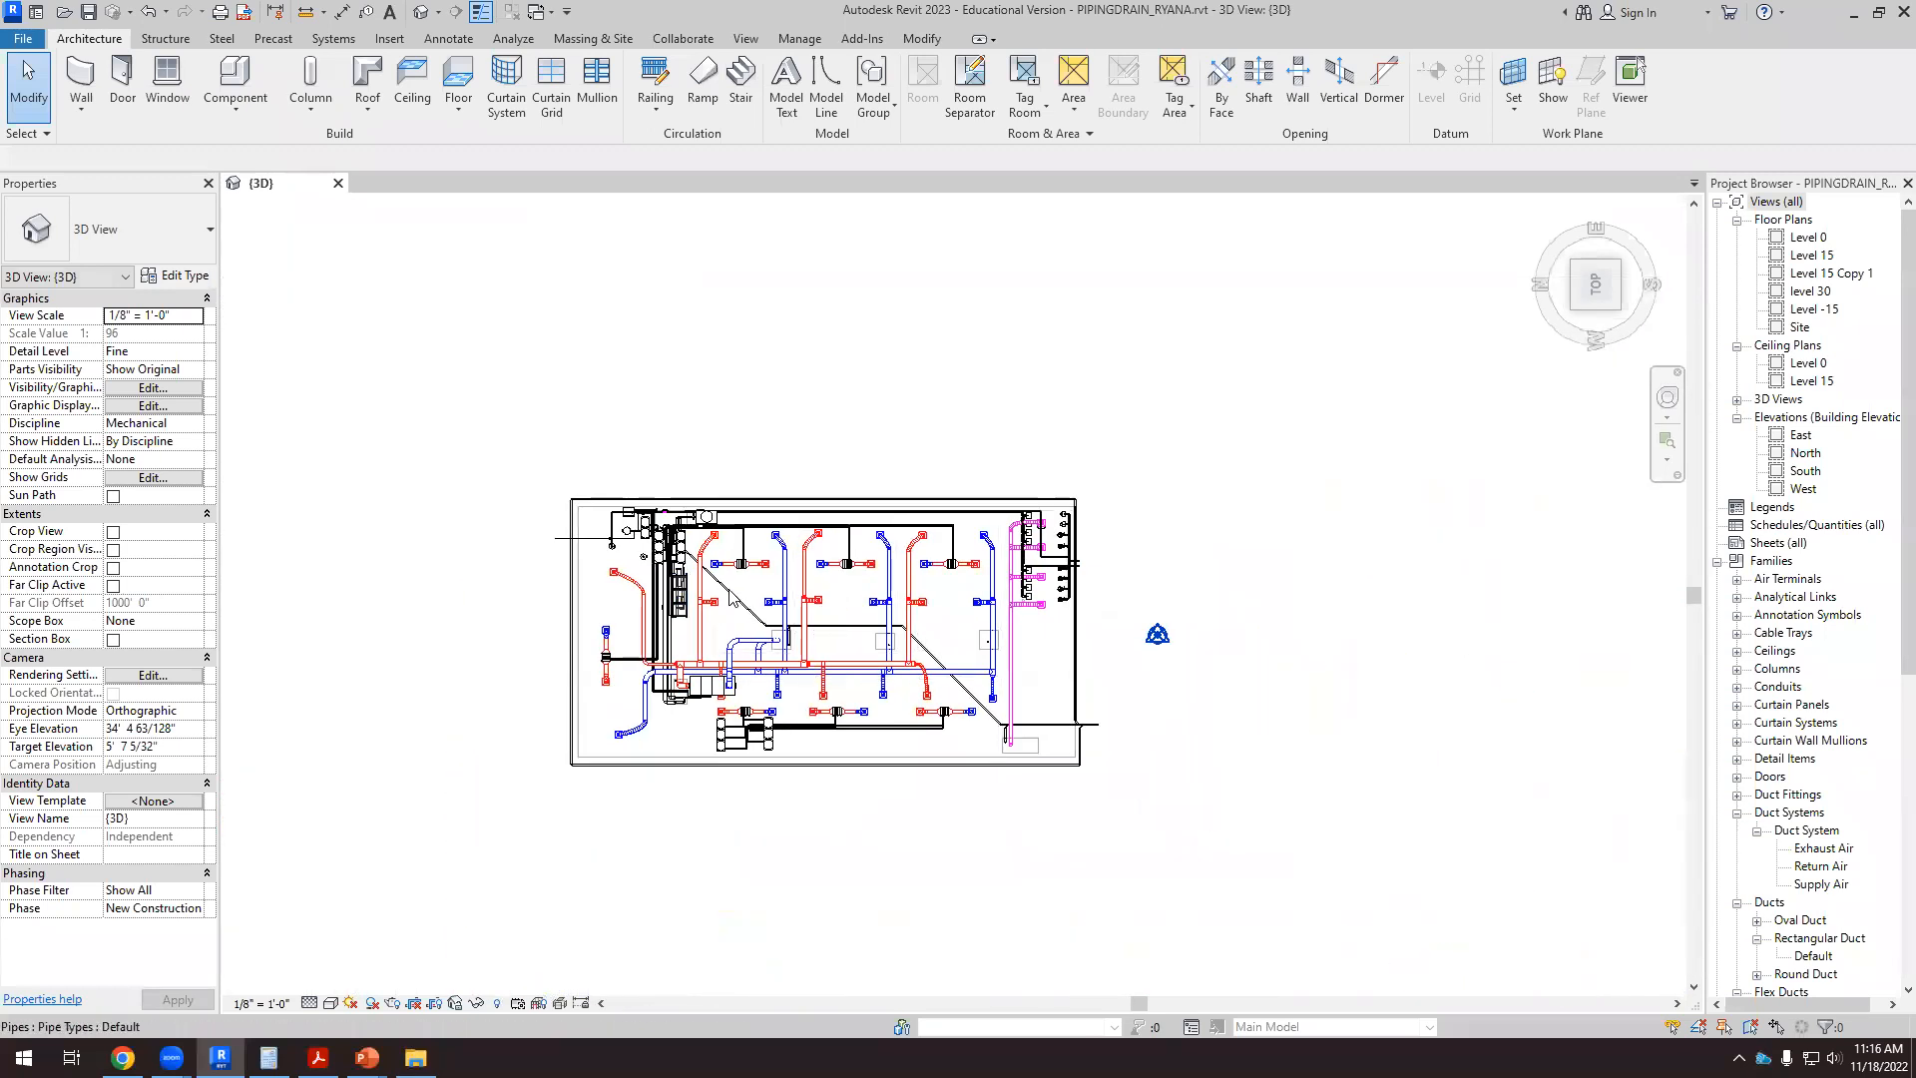
middle_click_drag(714, 817, 803, 761, "shift")
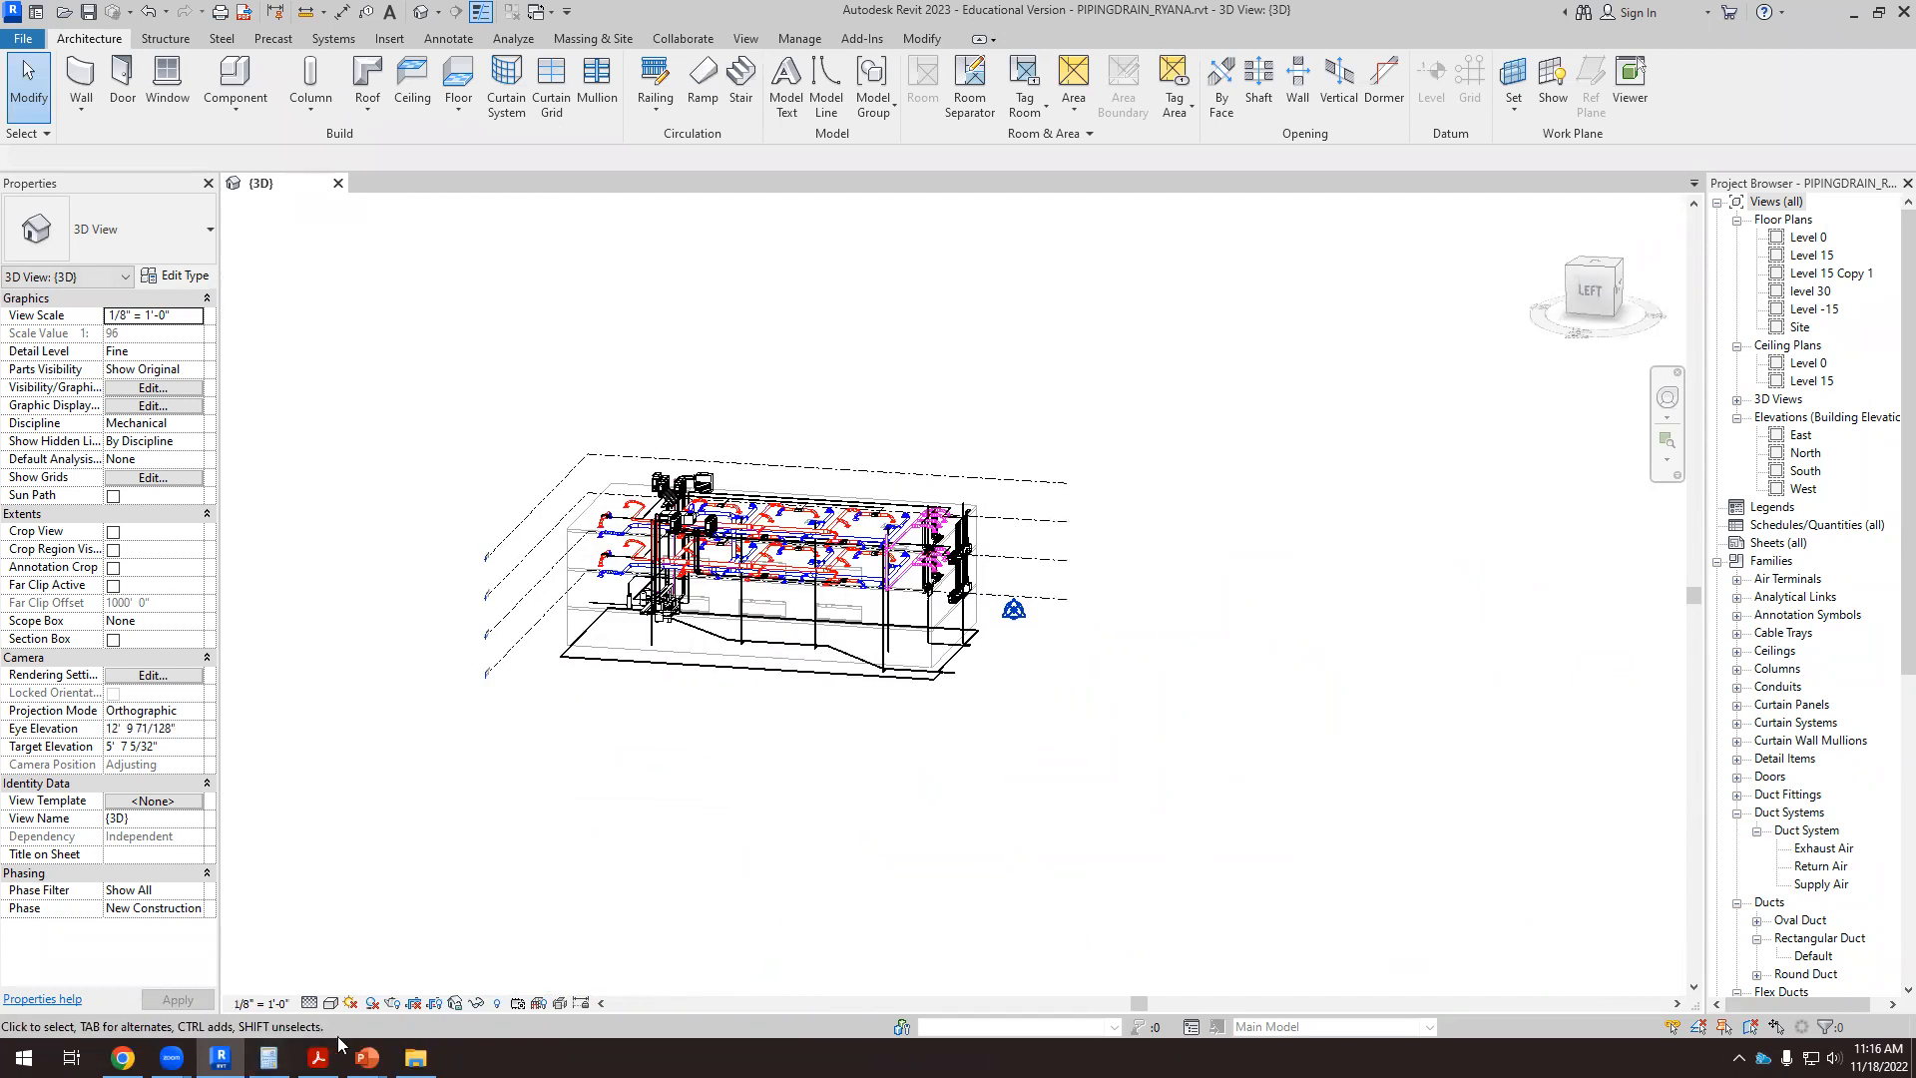
mouse_move(367, 1057)
left_click(259, 977)
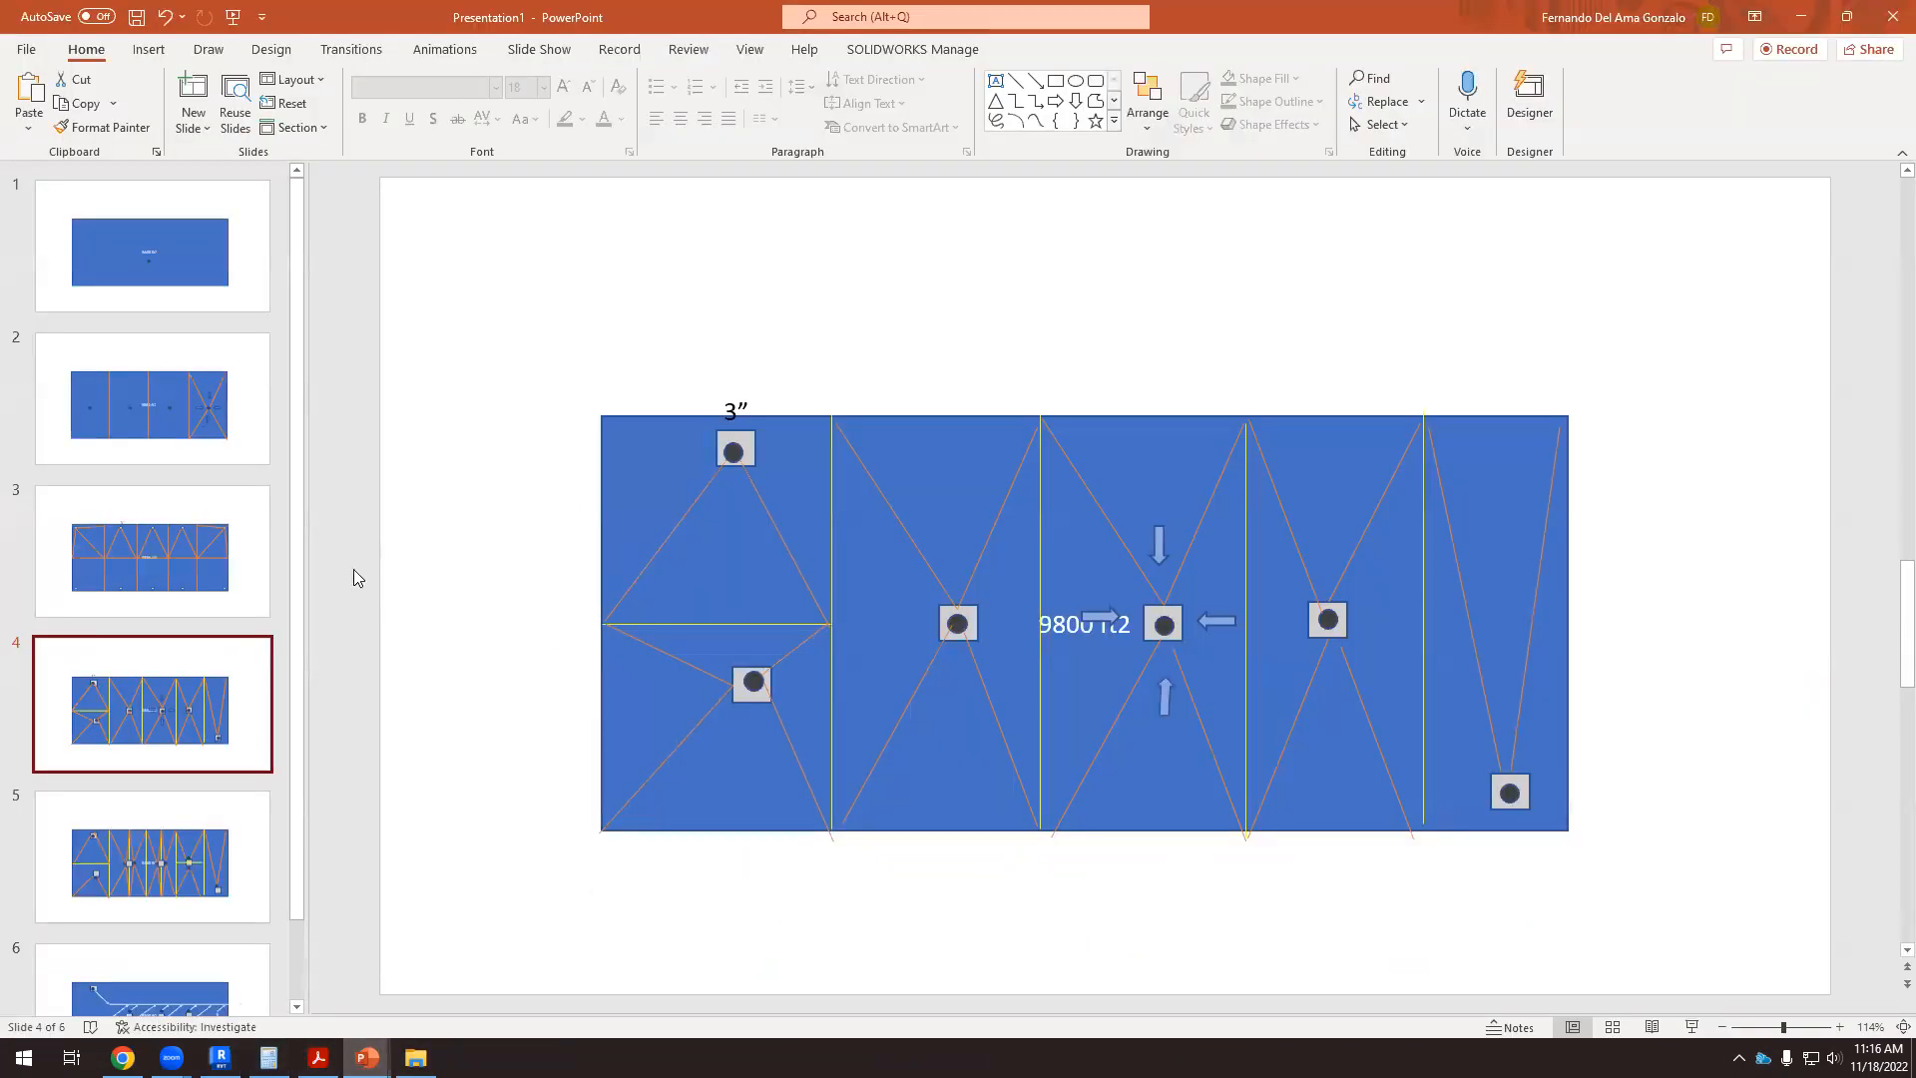
scroll(244, 735, "down", 2)
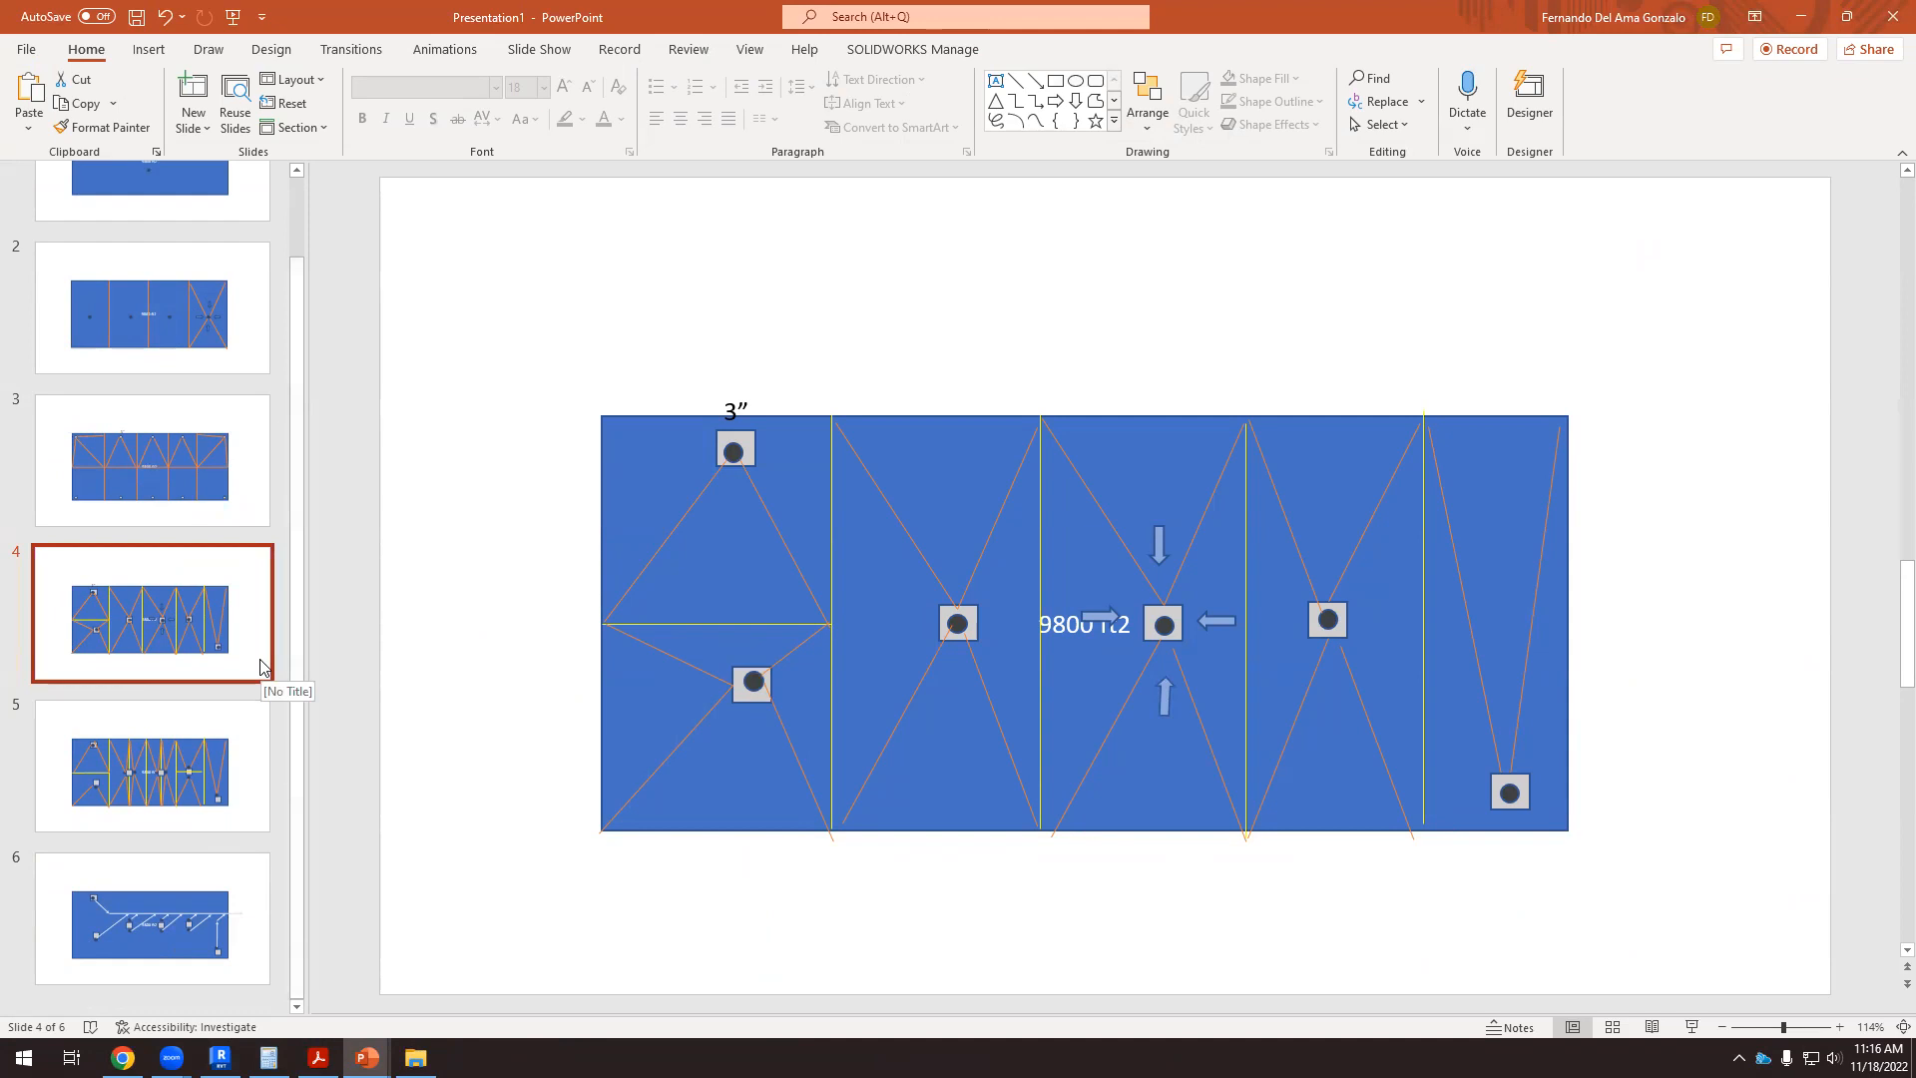
left_click(198, 842)
key("ctrl+v")
scroll(746, 804, "down", 1)
scroll(737, 800, "up", 1)
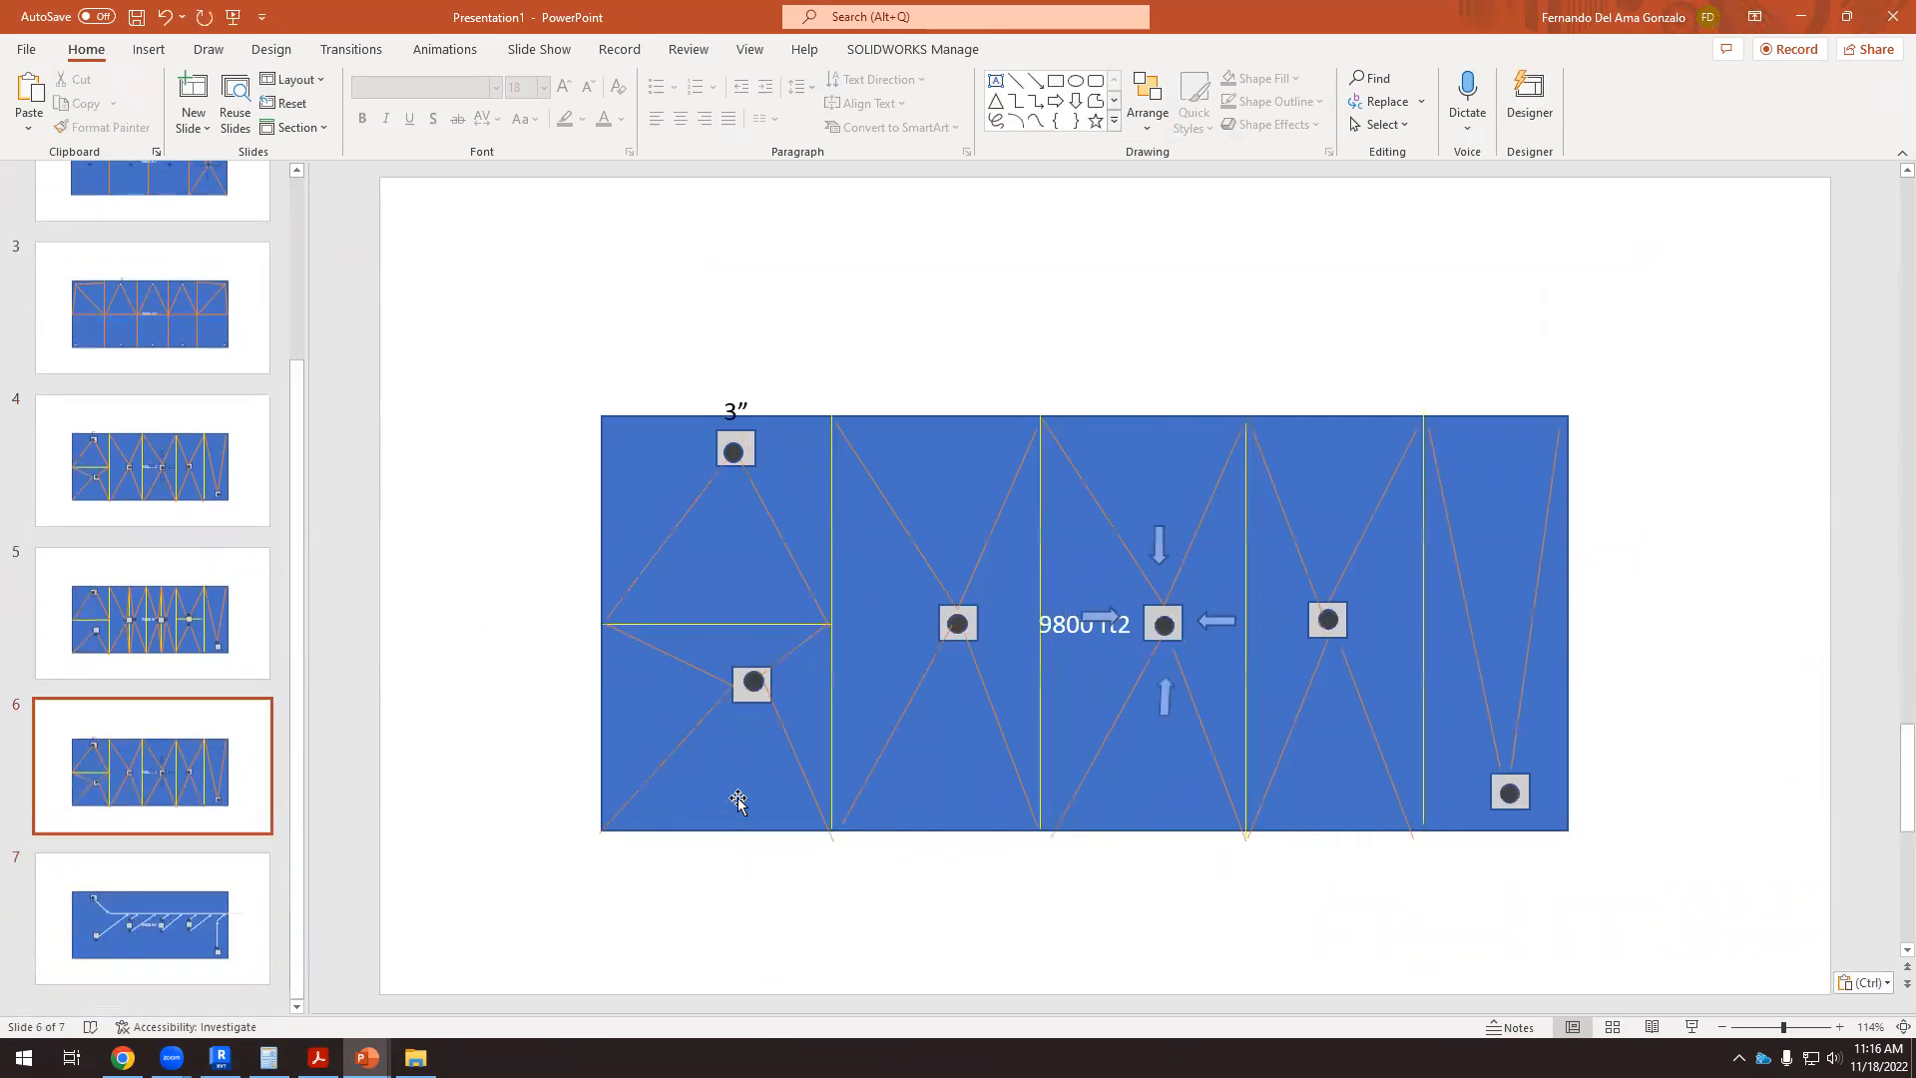
scroll(736, 798, "down", 1)
scroll(735, 800, "up", 1)
Step: On the copied slide, delete the slope lines, horizontal divider and lower drain's grey square in the leftmost roof section
left_click(677, 751)
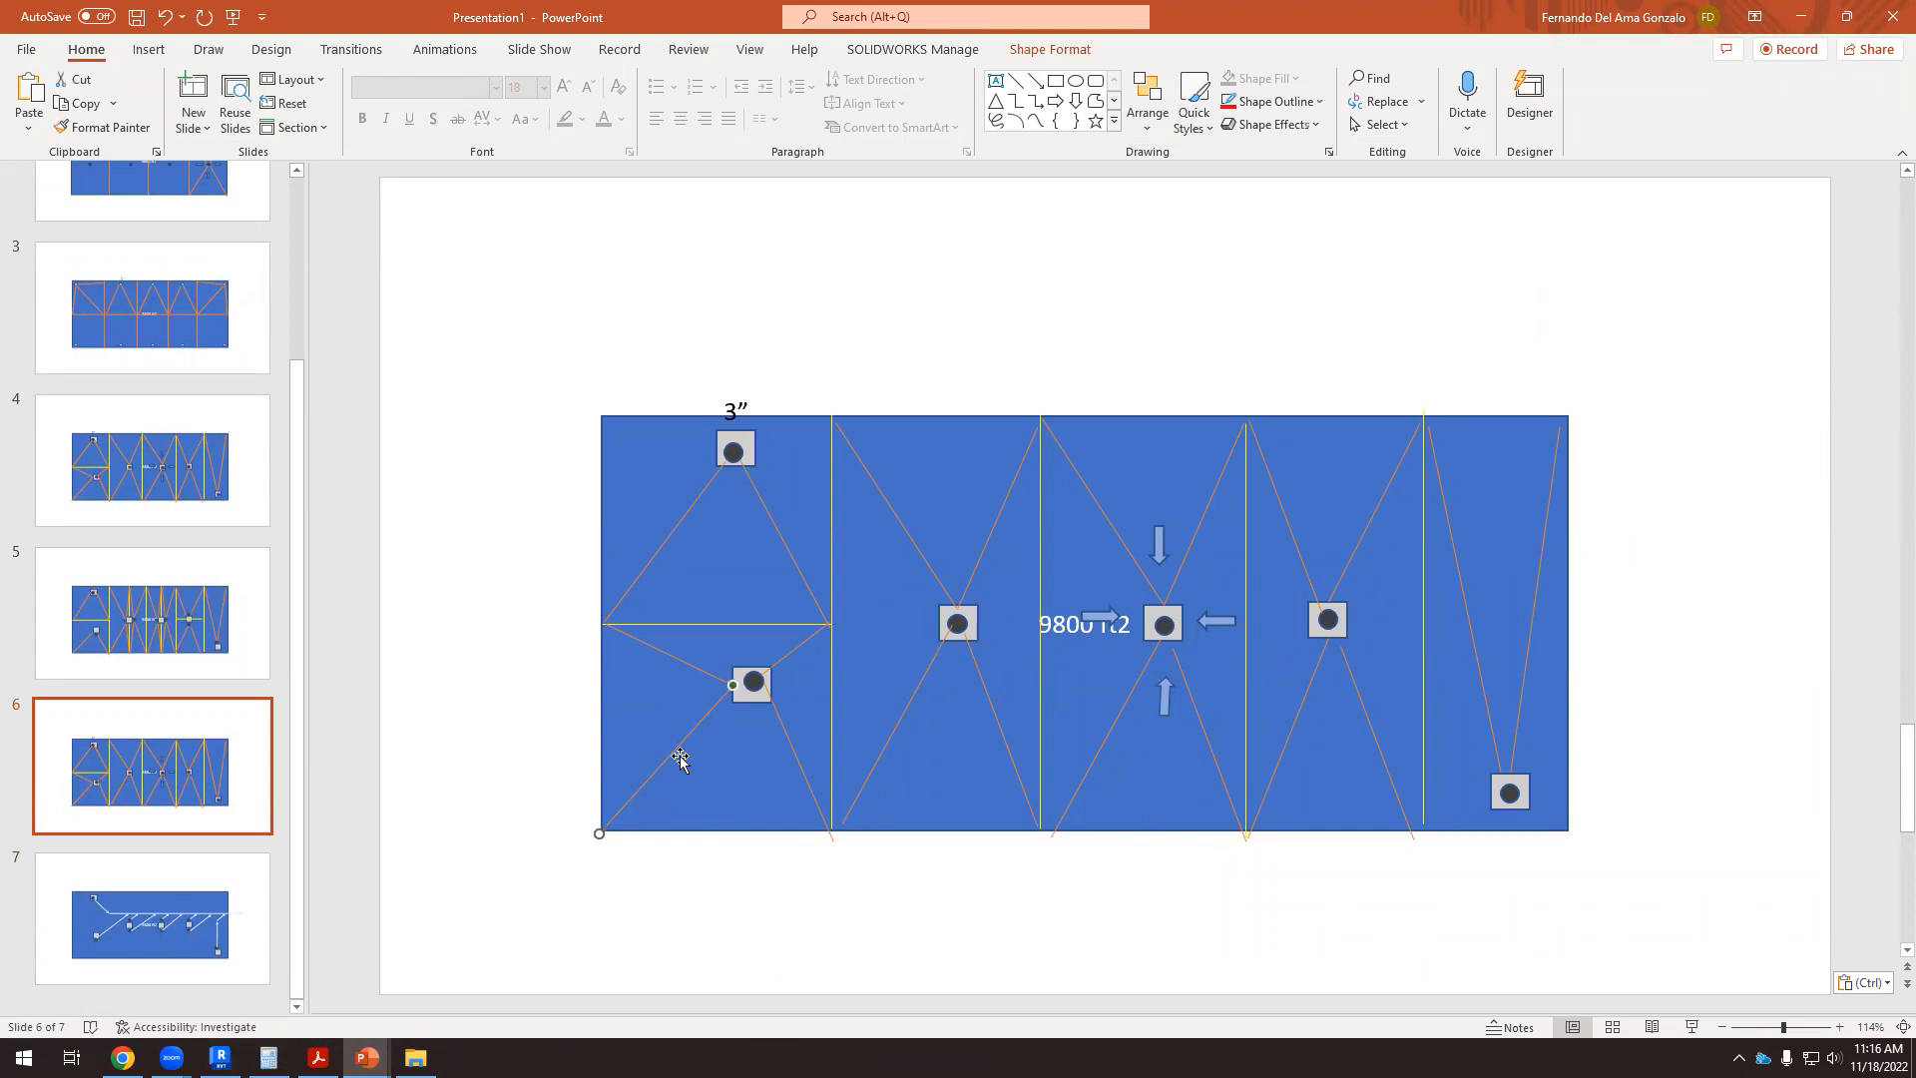
key("Delete")
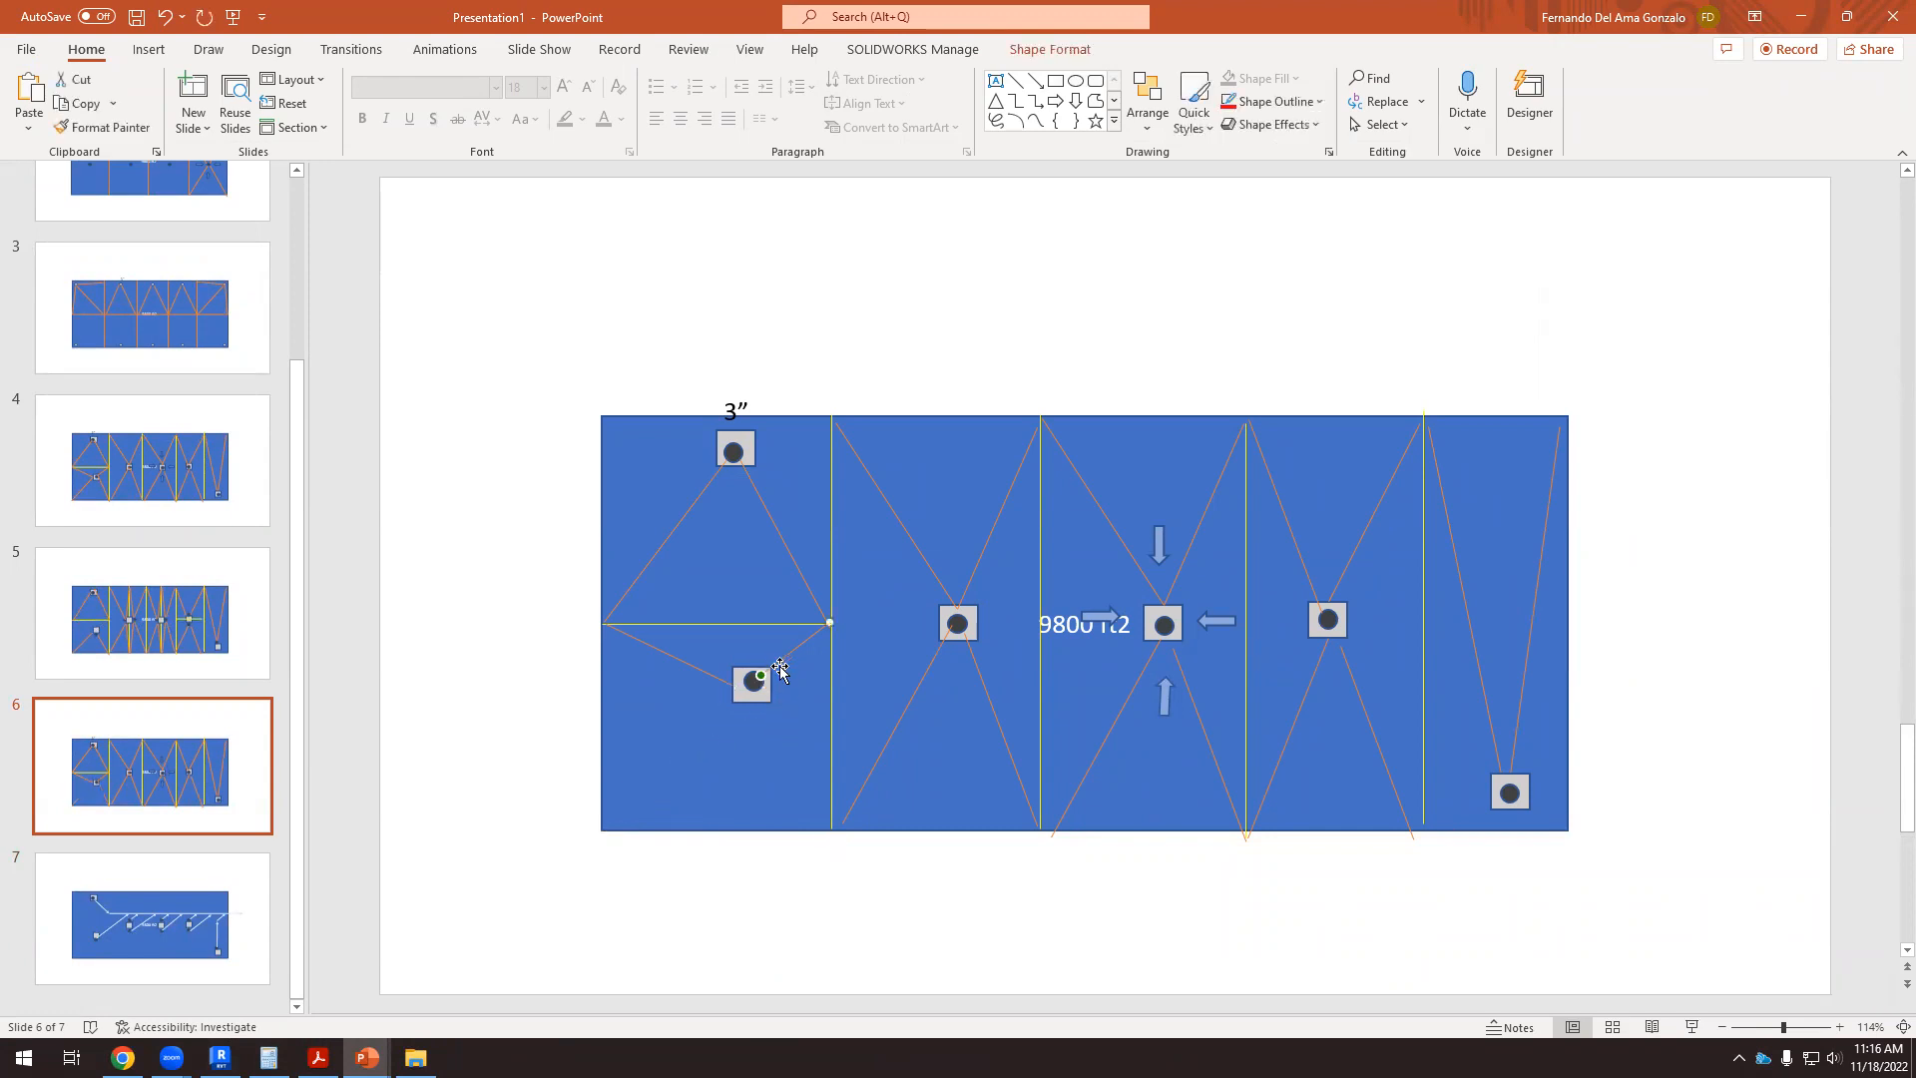
left_click(763, 698)
key("Delete")
left_click(722, 680)
key("Delete")
left_click(718, 625)
key("Delete")
left_click(661, 554)
key("Delete")
left_click(787, 548)
key("Delete")
Step: Delete the first vertical divider and the four slope lines around the drain in the second roof section
left_click(832, 569)
key("Delete")
left_click(920, 556)
key("Delete")
left_click(911, 693)
key("Delete")
left_click(979, 668)
key("Delete")
left_click(984, 559)
key("Delete")
Step: Delete the second vertical divider, the central drain's upper-left slope line and the arrows above, below and right of that drain
left_click(1041, 569)
key("Delete")
left_click(1137, 562)
key("Delete")
left_click(1156, 545)
key("Delete")
left_click(1208, 613)
left_click(1166, 699)
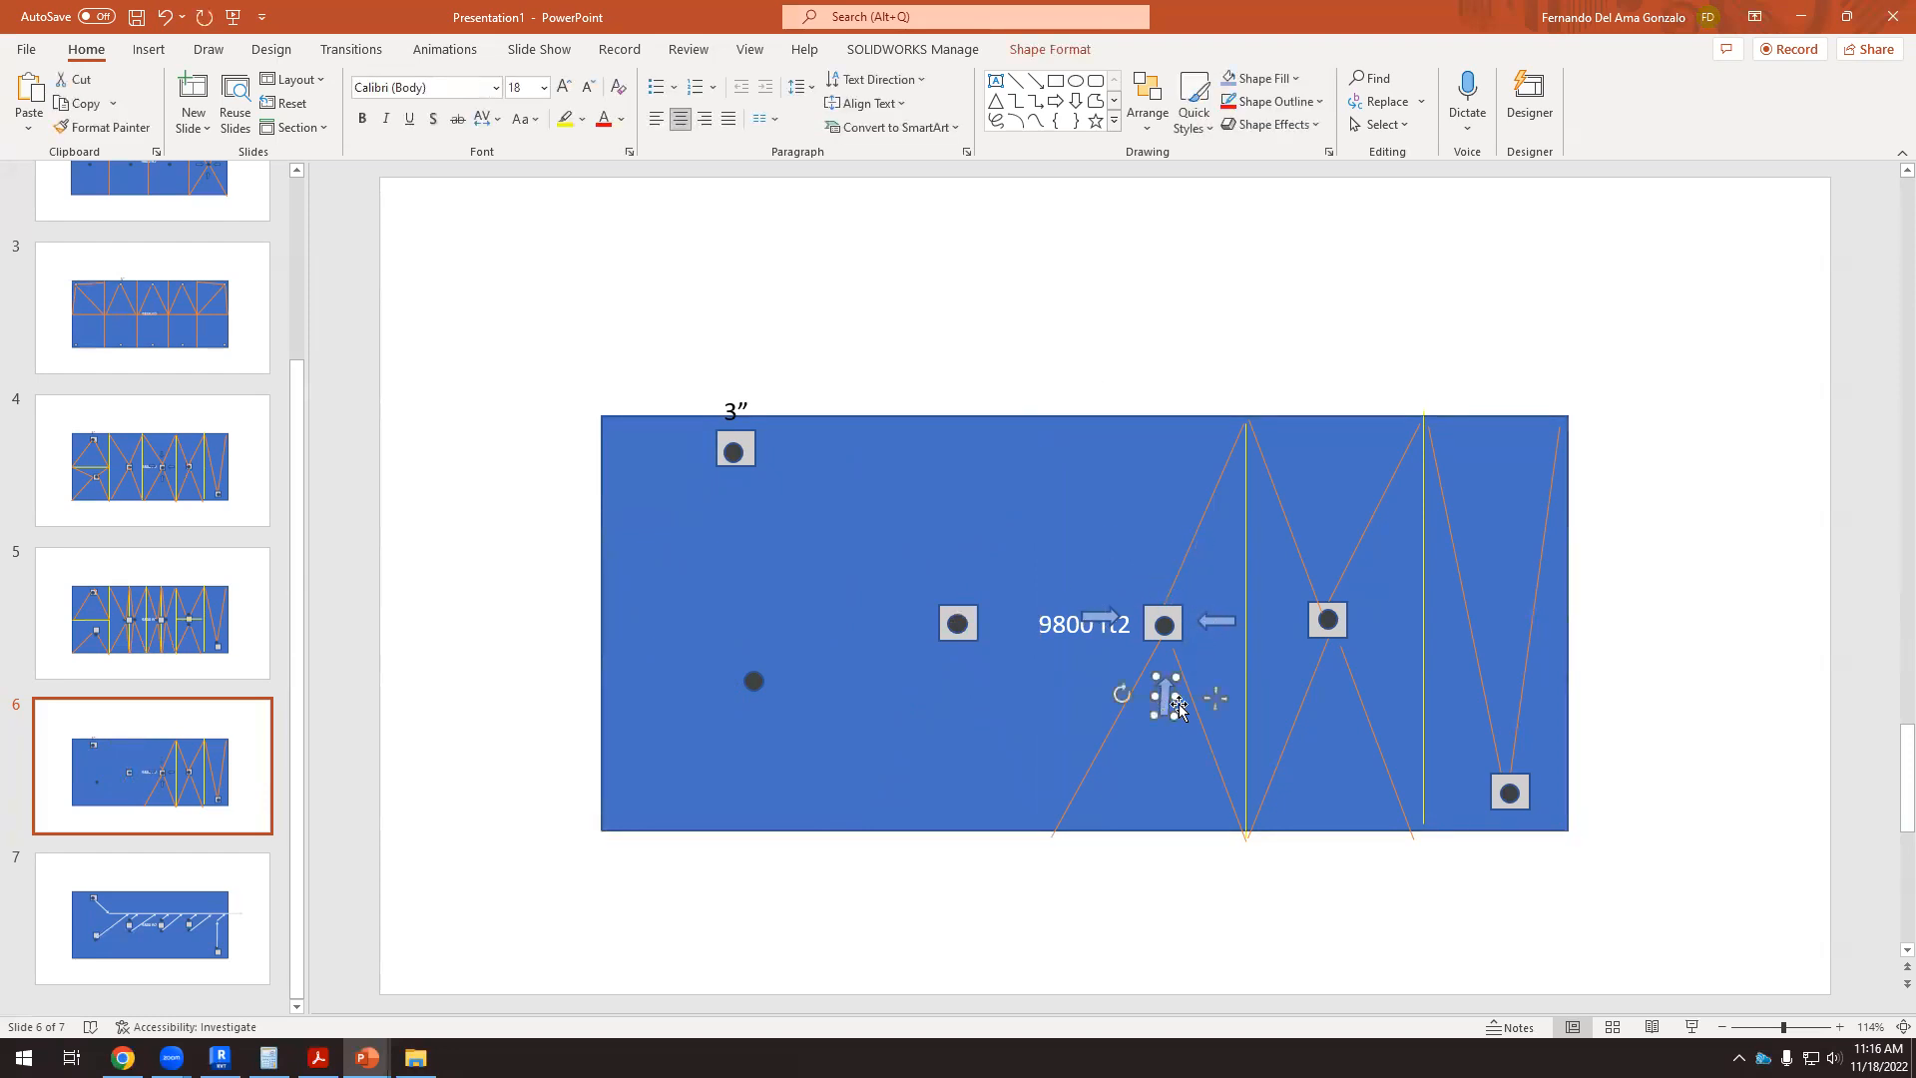
key("Delete")
left_click(1216, 621)
key("Delete")
left_click(1098, 615)
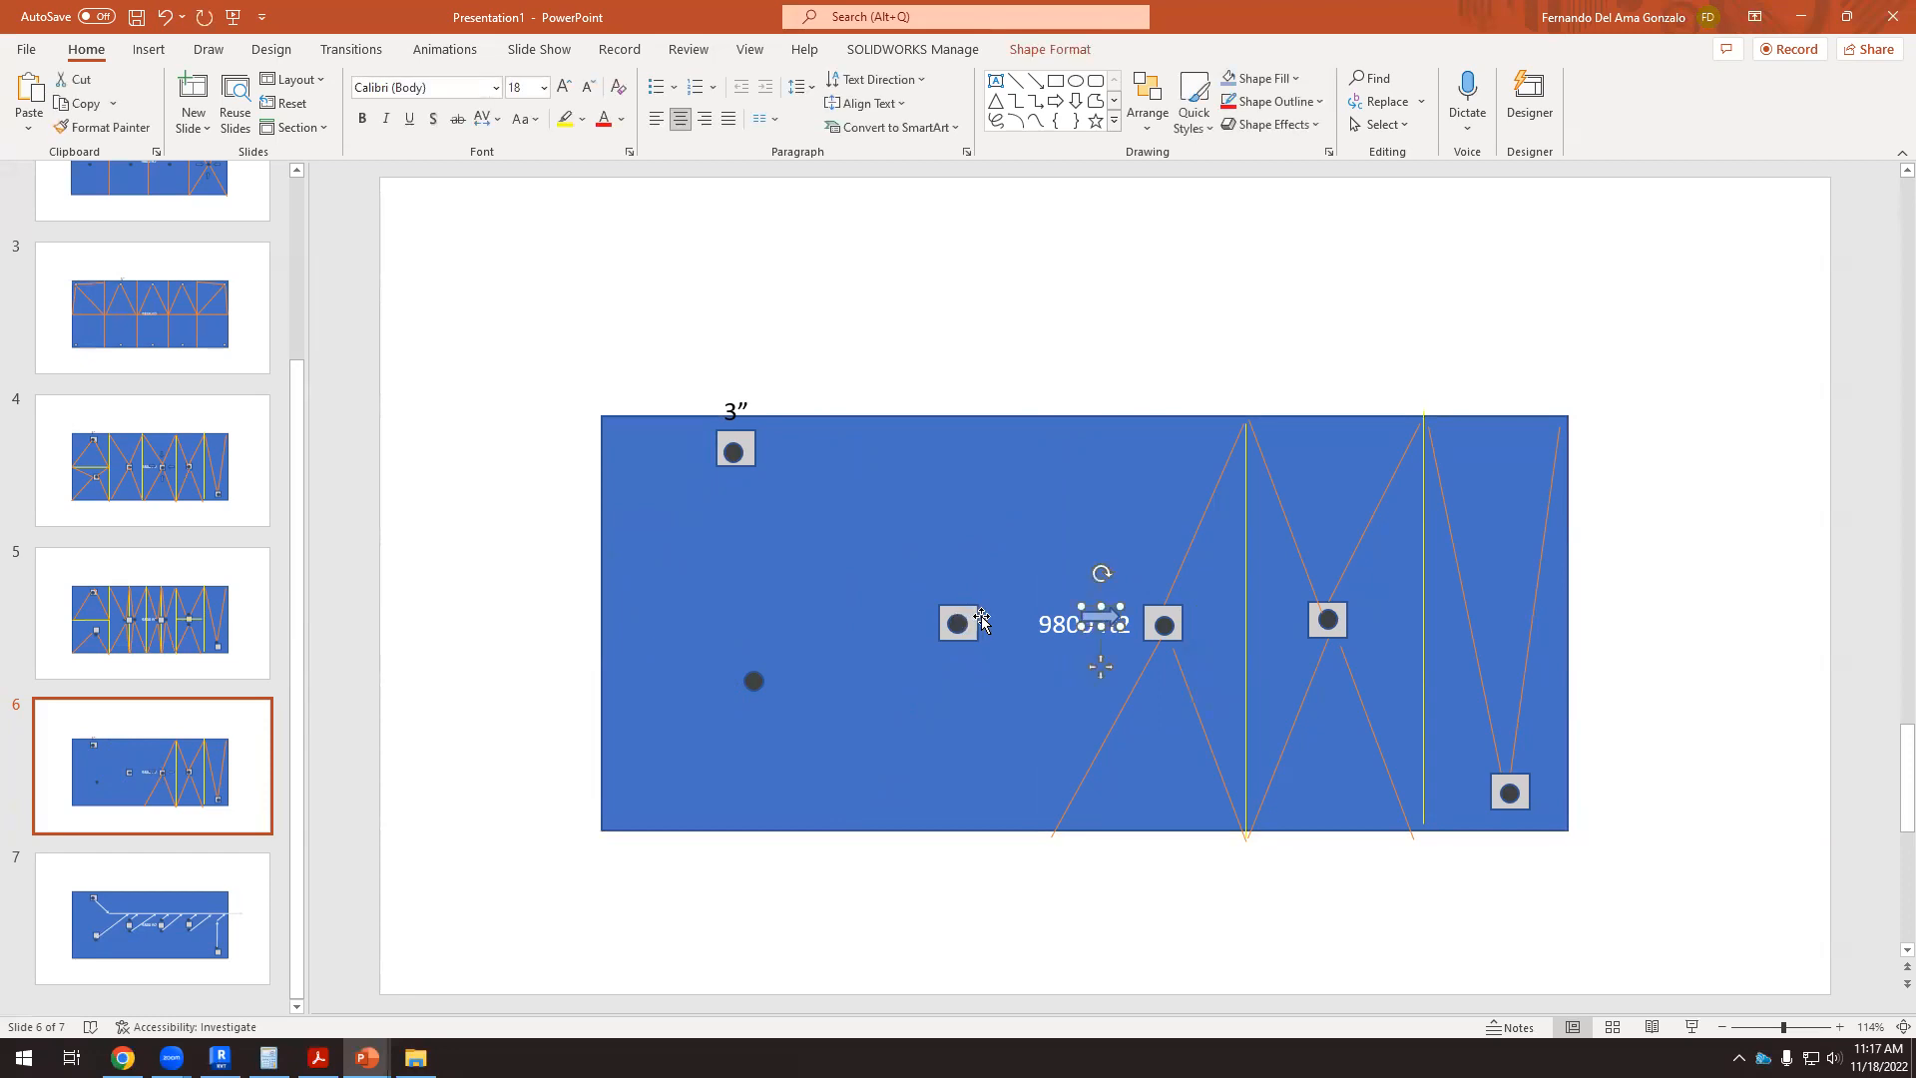
key("Escape")
left_click(822, 487)
key("Delete")
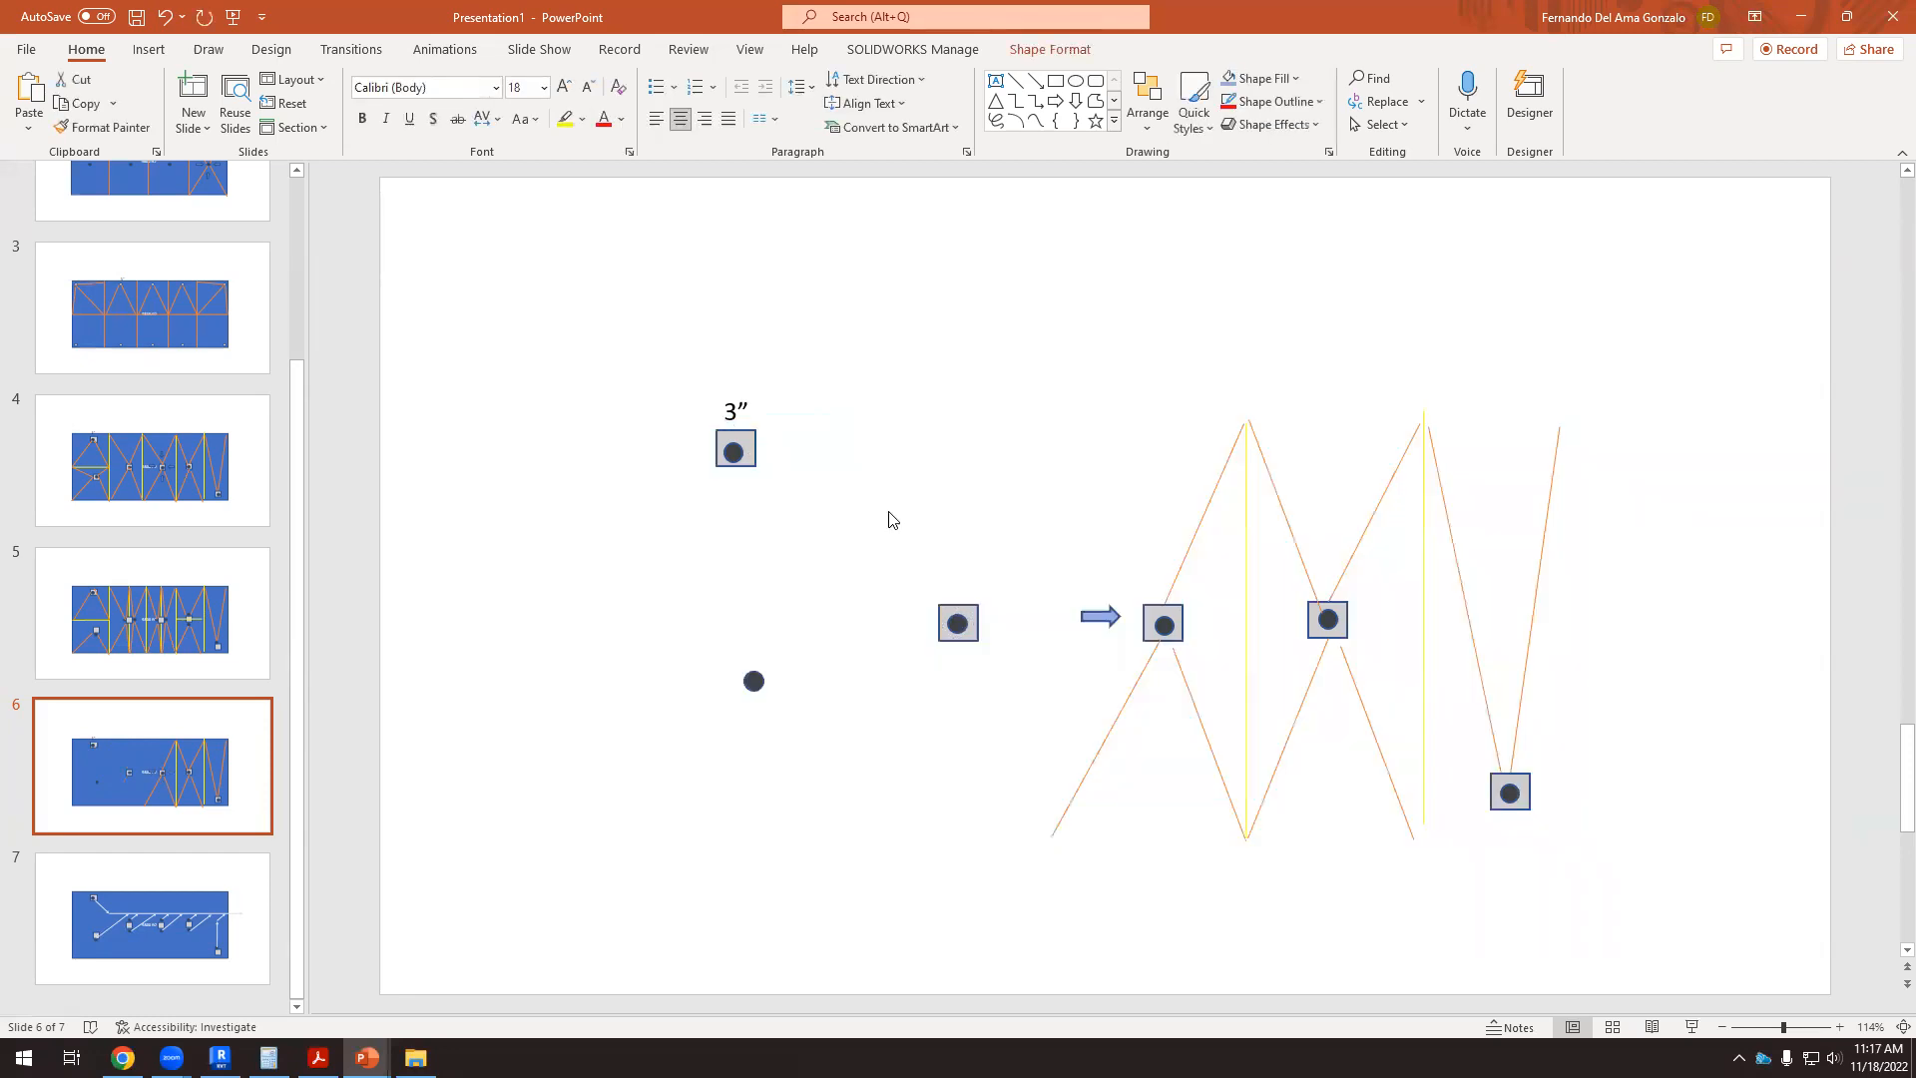
key("ctrl+z")
Step: Delete the grey squares behind the upper-left, central and second-section drains, and the vertical divider right of the central drain
left_click(747, 454)
key("Delete")
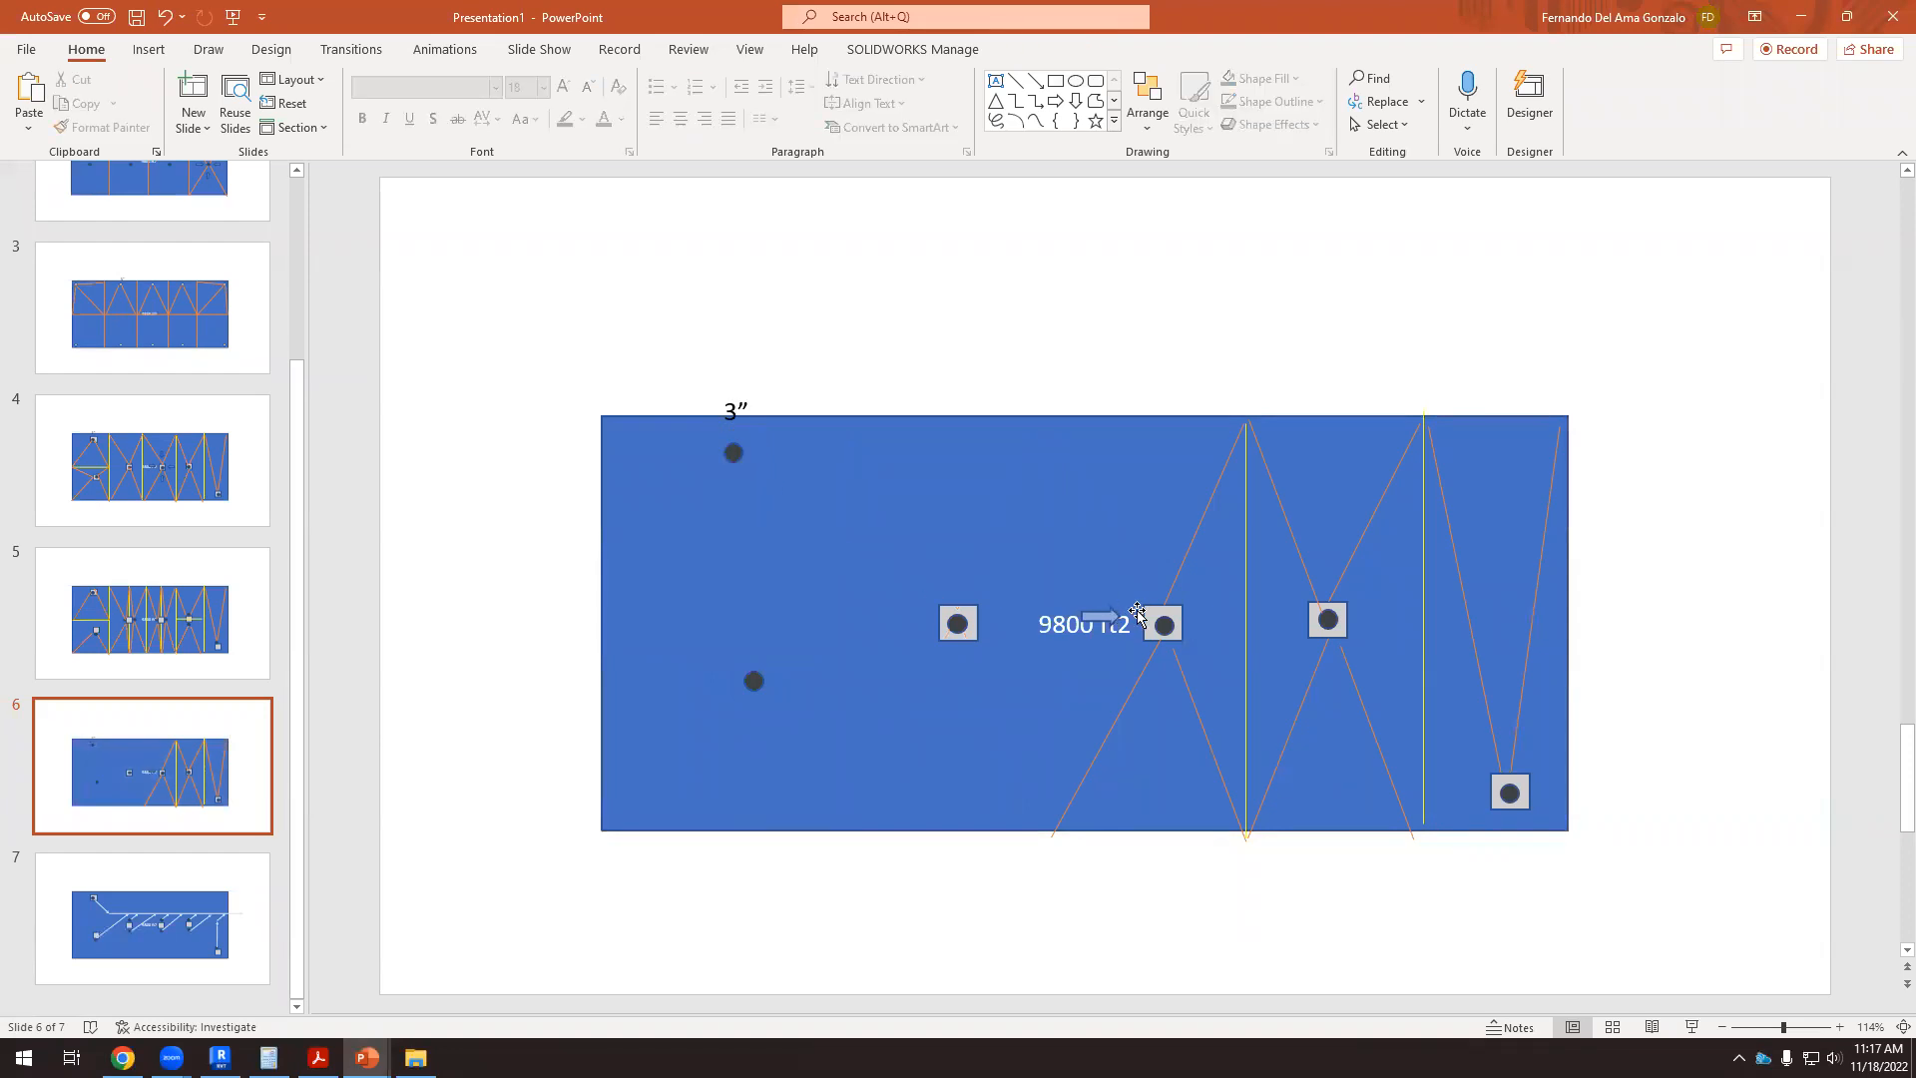
left_click(1146, 609)
key("Delete")
left_click(972, 613)
key("Delete")
left_click(1247, 612)
key("Delete")
Step: Delete the remaining slope lines around the central drain and the arrow left of it
left_click(1184, 561)
key("Delete")
left_click(1149, 659)
key("Delete")
left_click(1176, 678)
key("Delete")
left_click(1103, 619)
left_click(1210, 718)
Step: Delete the lower slope lines of the fourth roof section, the last vertical divider and both slope lines of the end section
left_click(1300, 699)
key("Delete")
left_click(1363, 711)
key("Delete")
left_click(1423, 722)
key("Delete")
left_click(1491, 728)
key("Delete")
left_click(1517, 736)
key("Delete")
Step: Delete the grey squares behind the two rightmost drains and the remaining slope line above the fourth-section drain
left_click(1508, 804)
key("Delete")
left_click(1344, 636)
key("Delete")
left_click(1347, 573)
key("Delete")
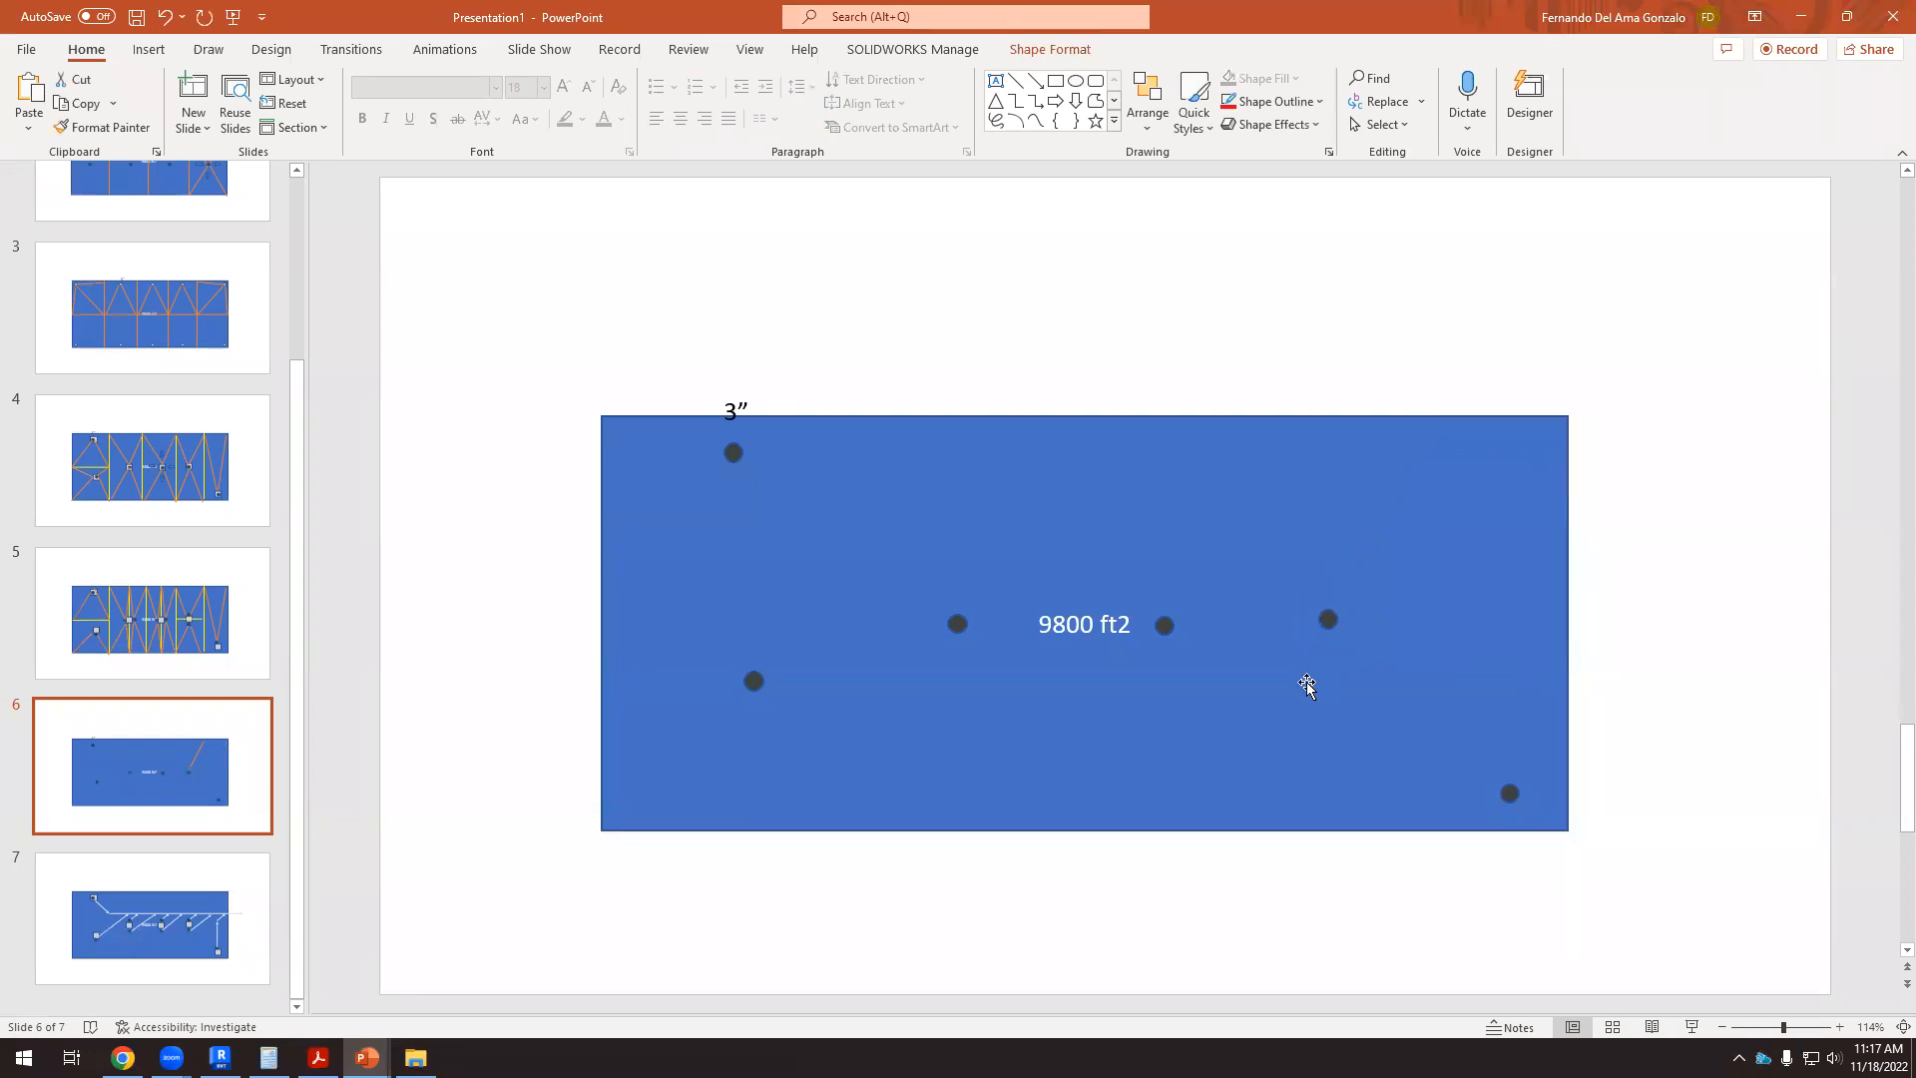
Step: Delete the "9800 ft2" text from the roof rectangle
left_click(1091, 626)
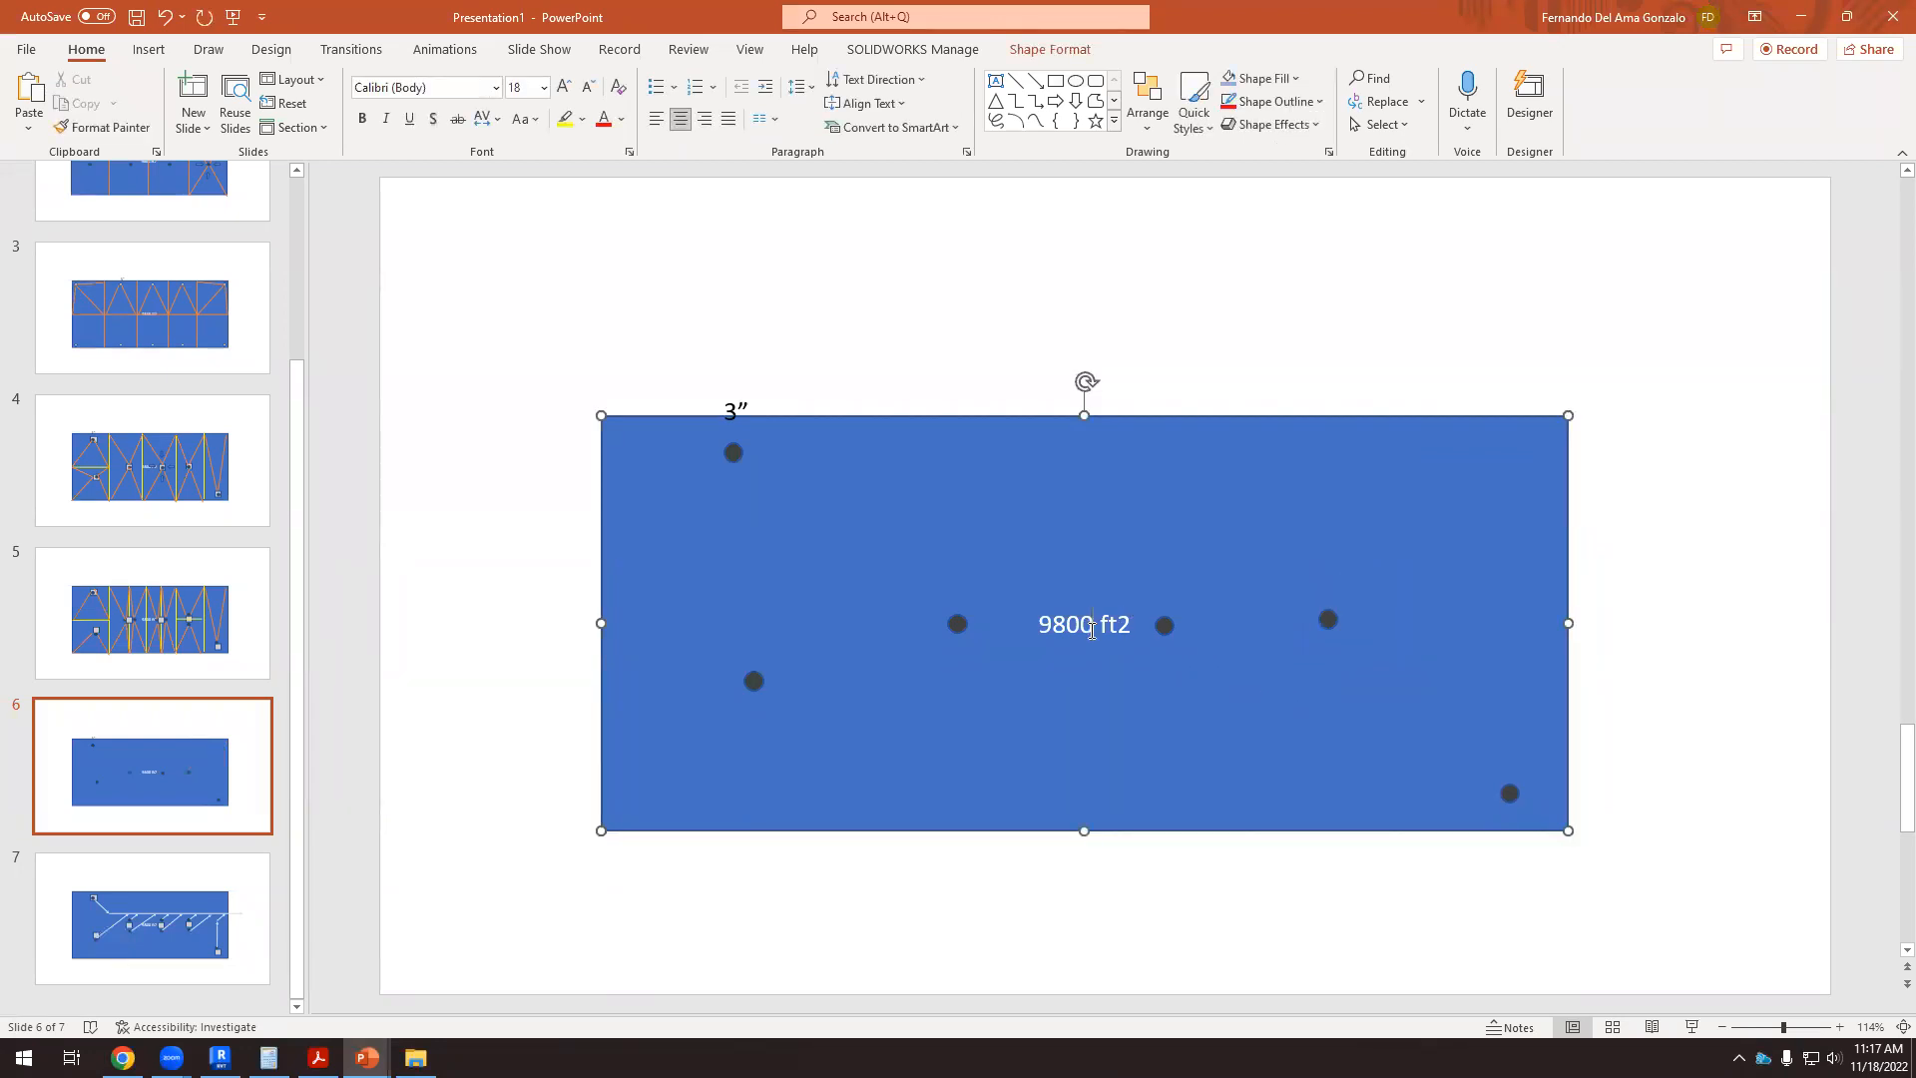
left_click_drag(1044, 619, 1165, 634)
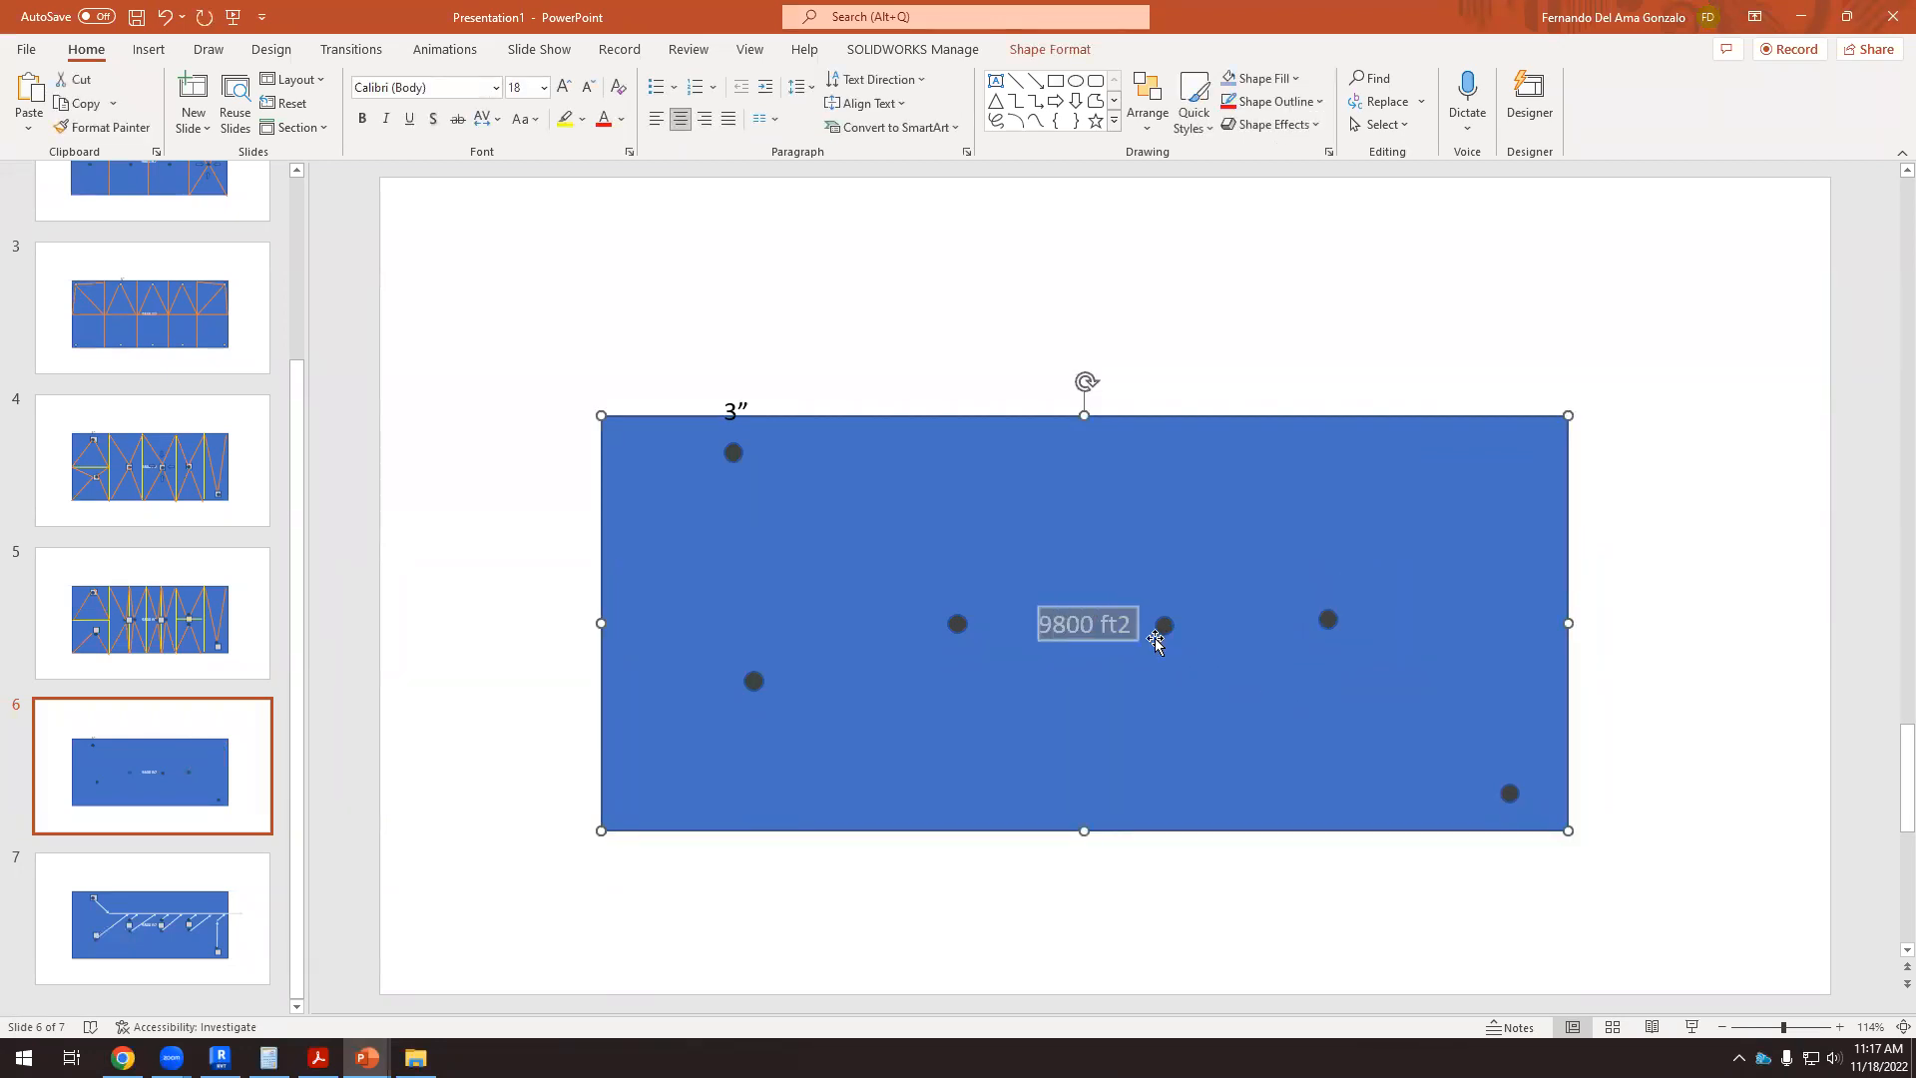
key("Delete")
left_click(1131, 942)
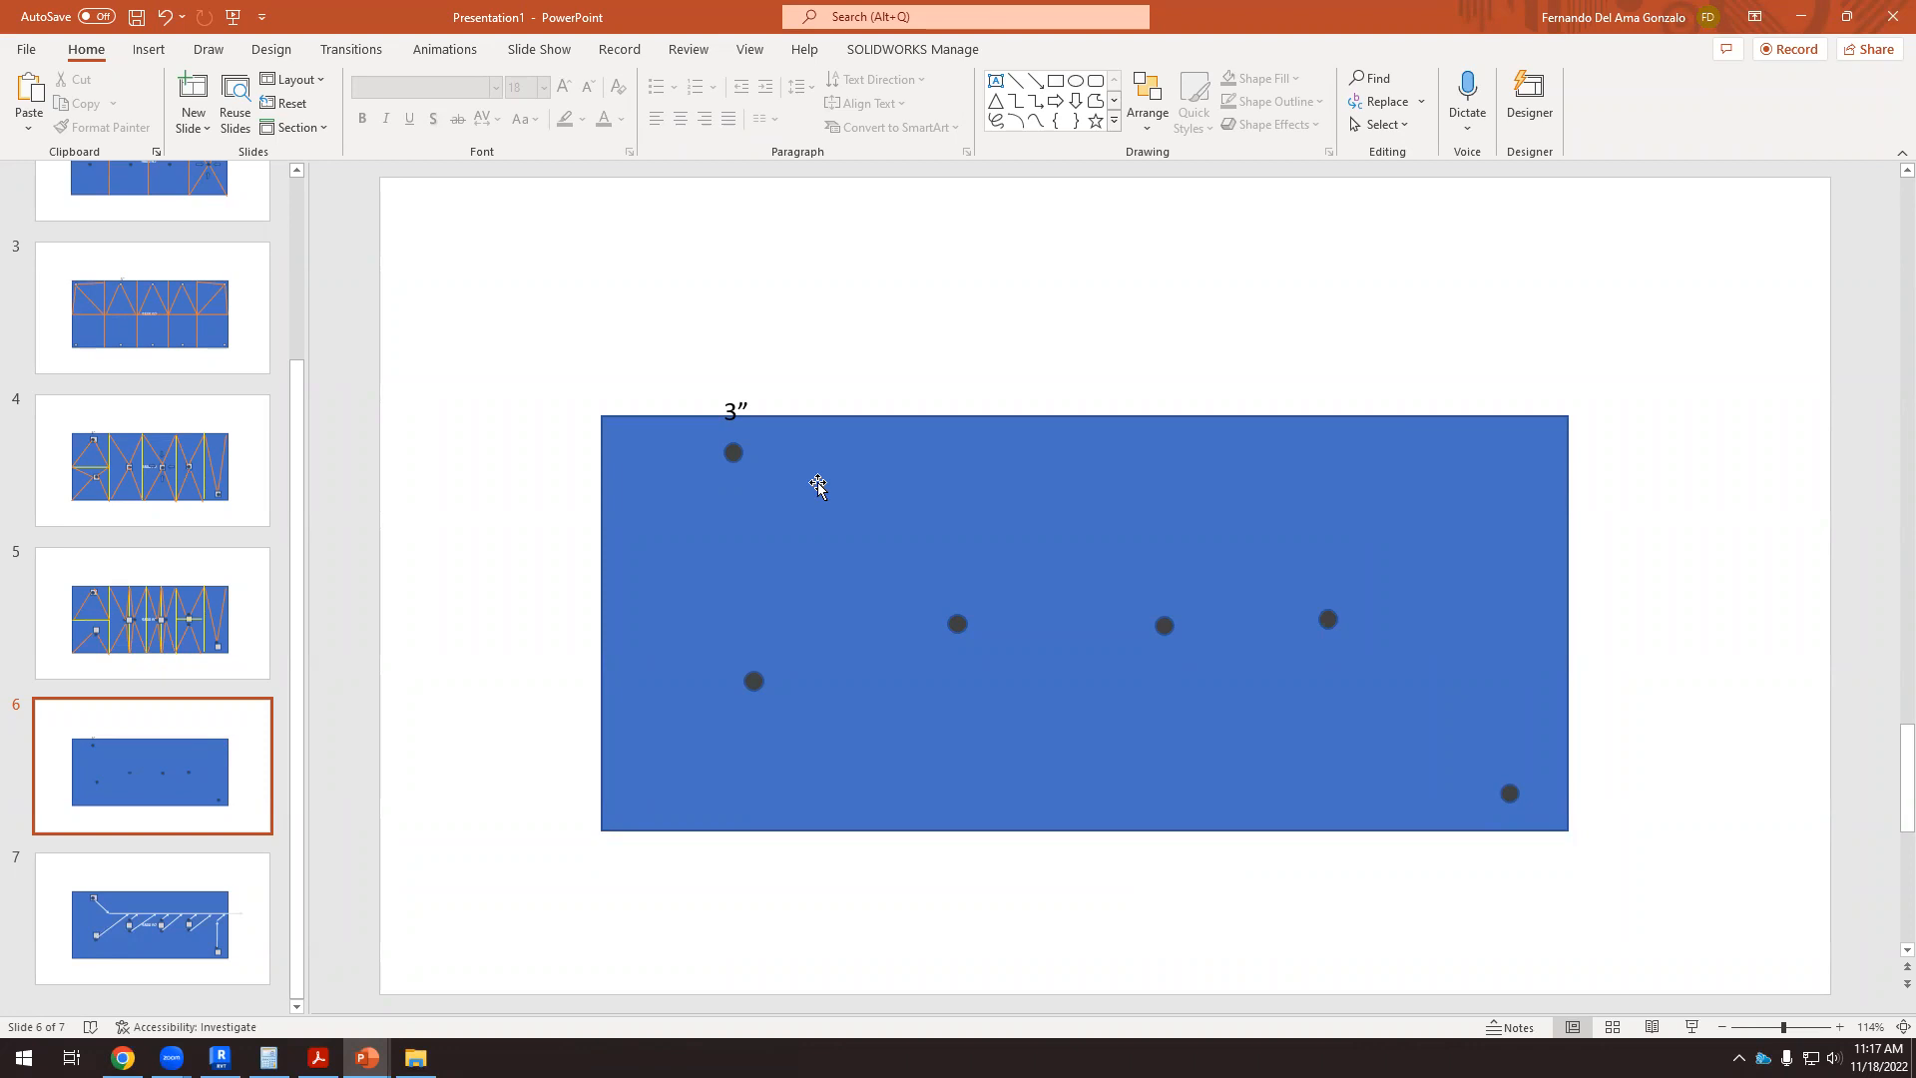
Step: Draw a horizontal arrow about 7.57" long above the middle drains, ending outside the roof's right edge, with a 6 pt line weight
left_click(1035, 80)
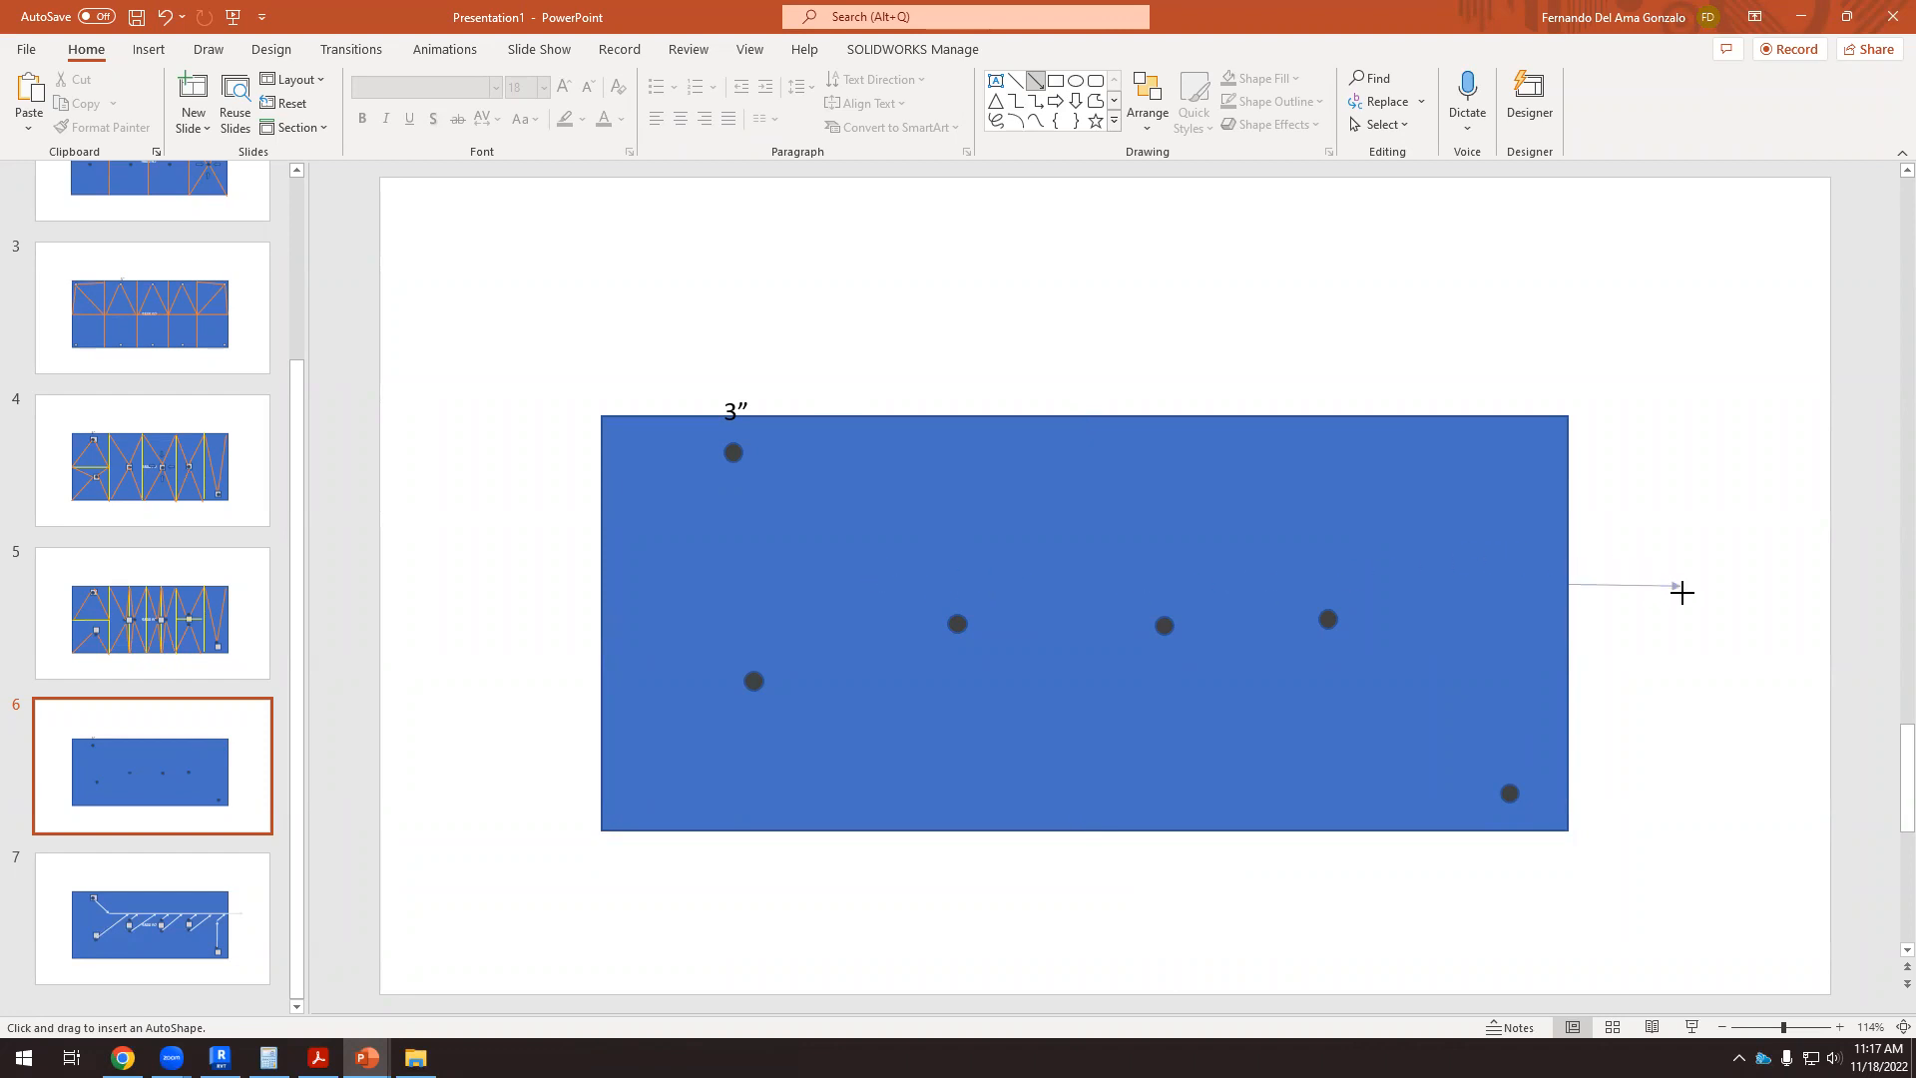
left_click_drag(1689, 585, 1695, 576, "shift")
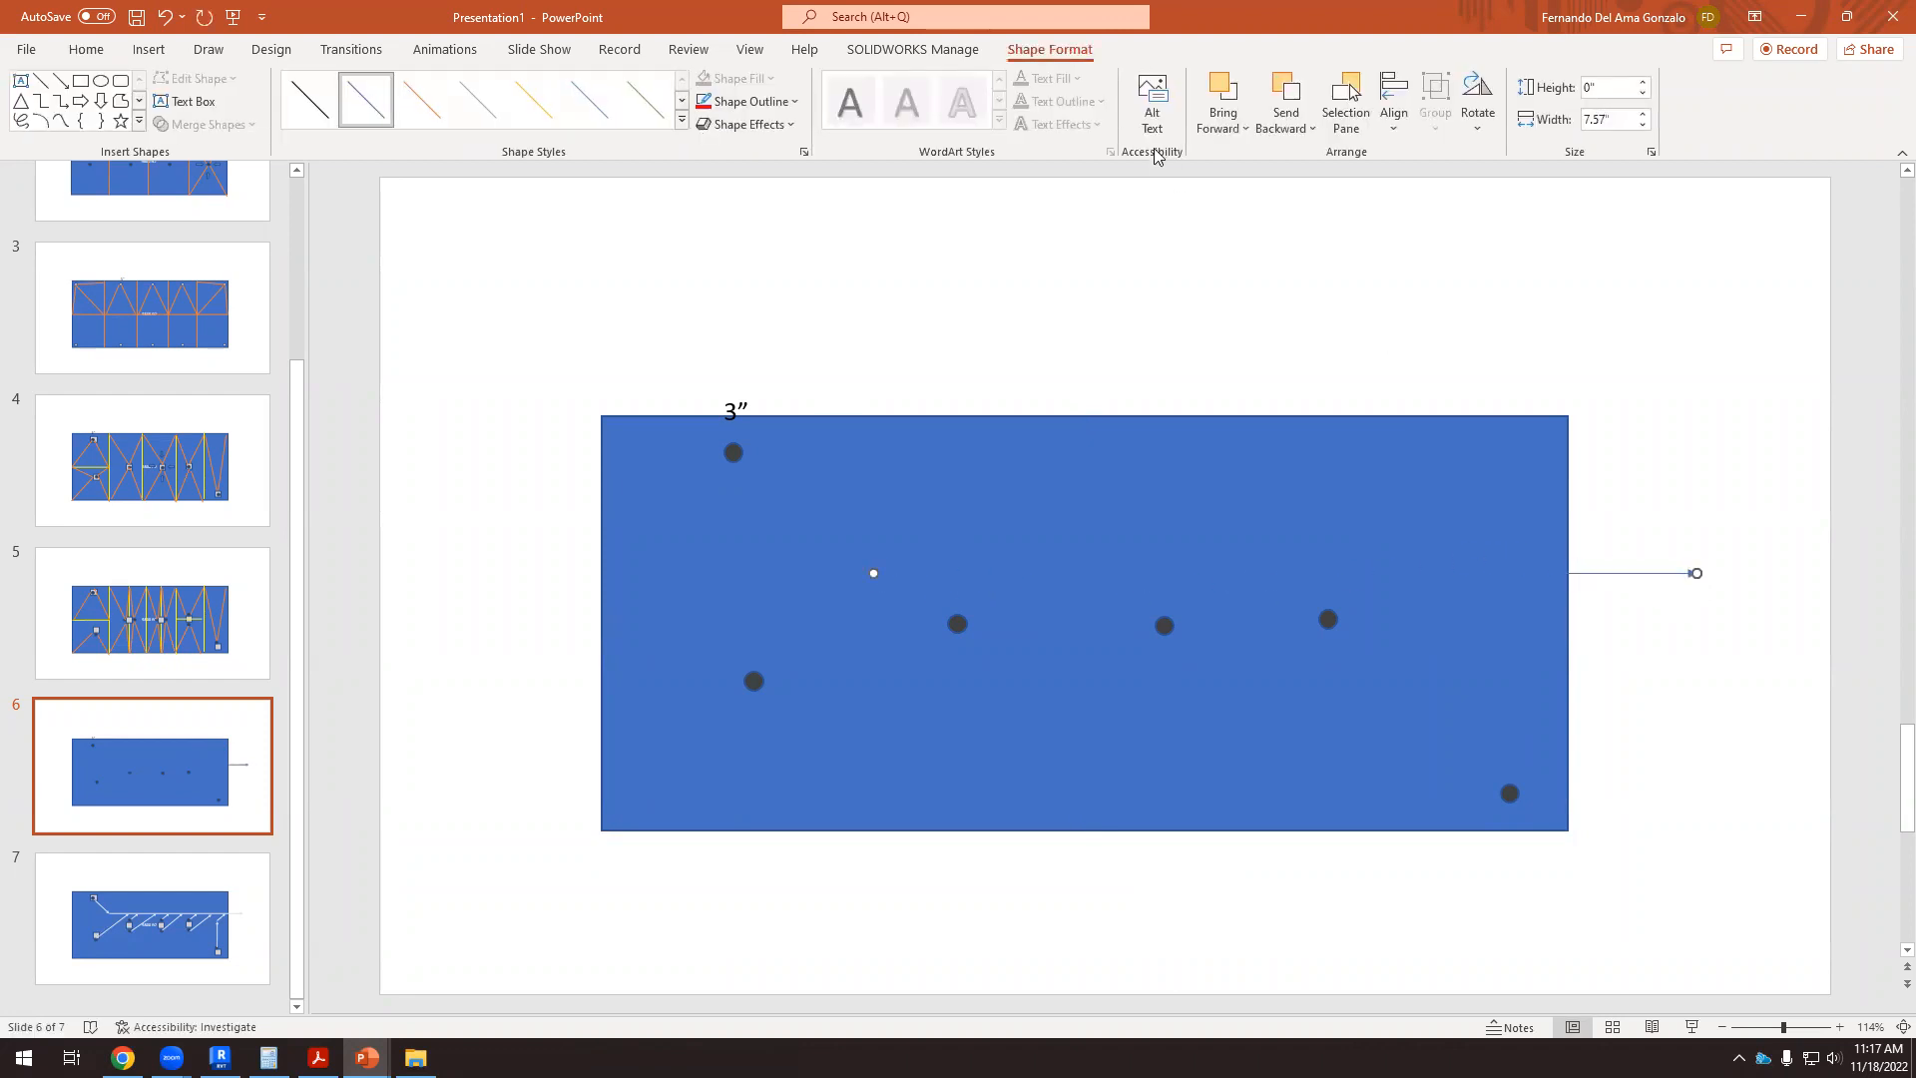
left_click(794, 101)
mouse_move(834, 410)
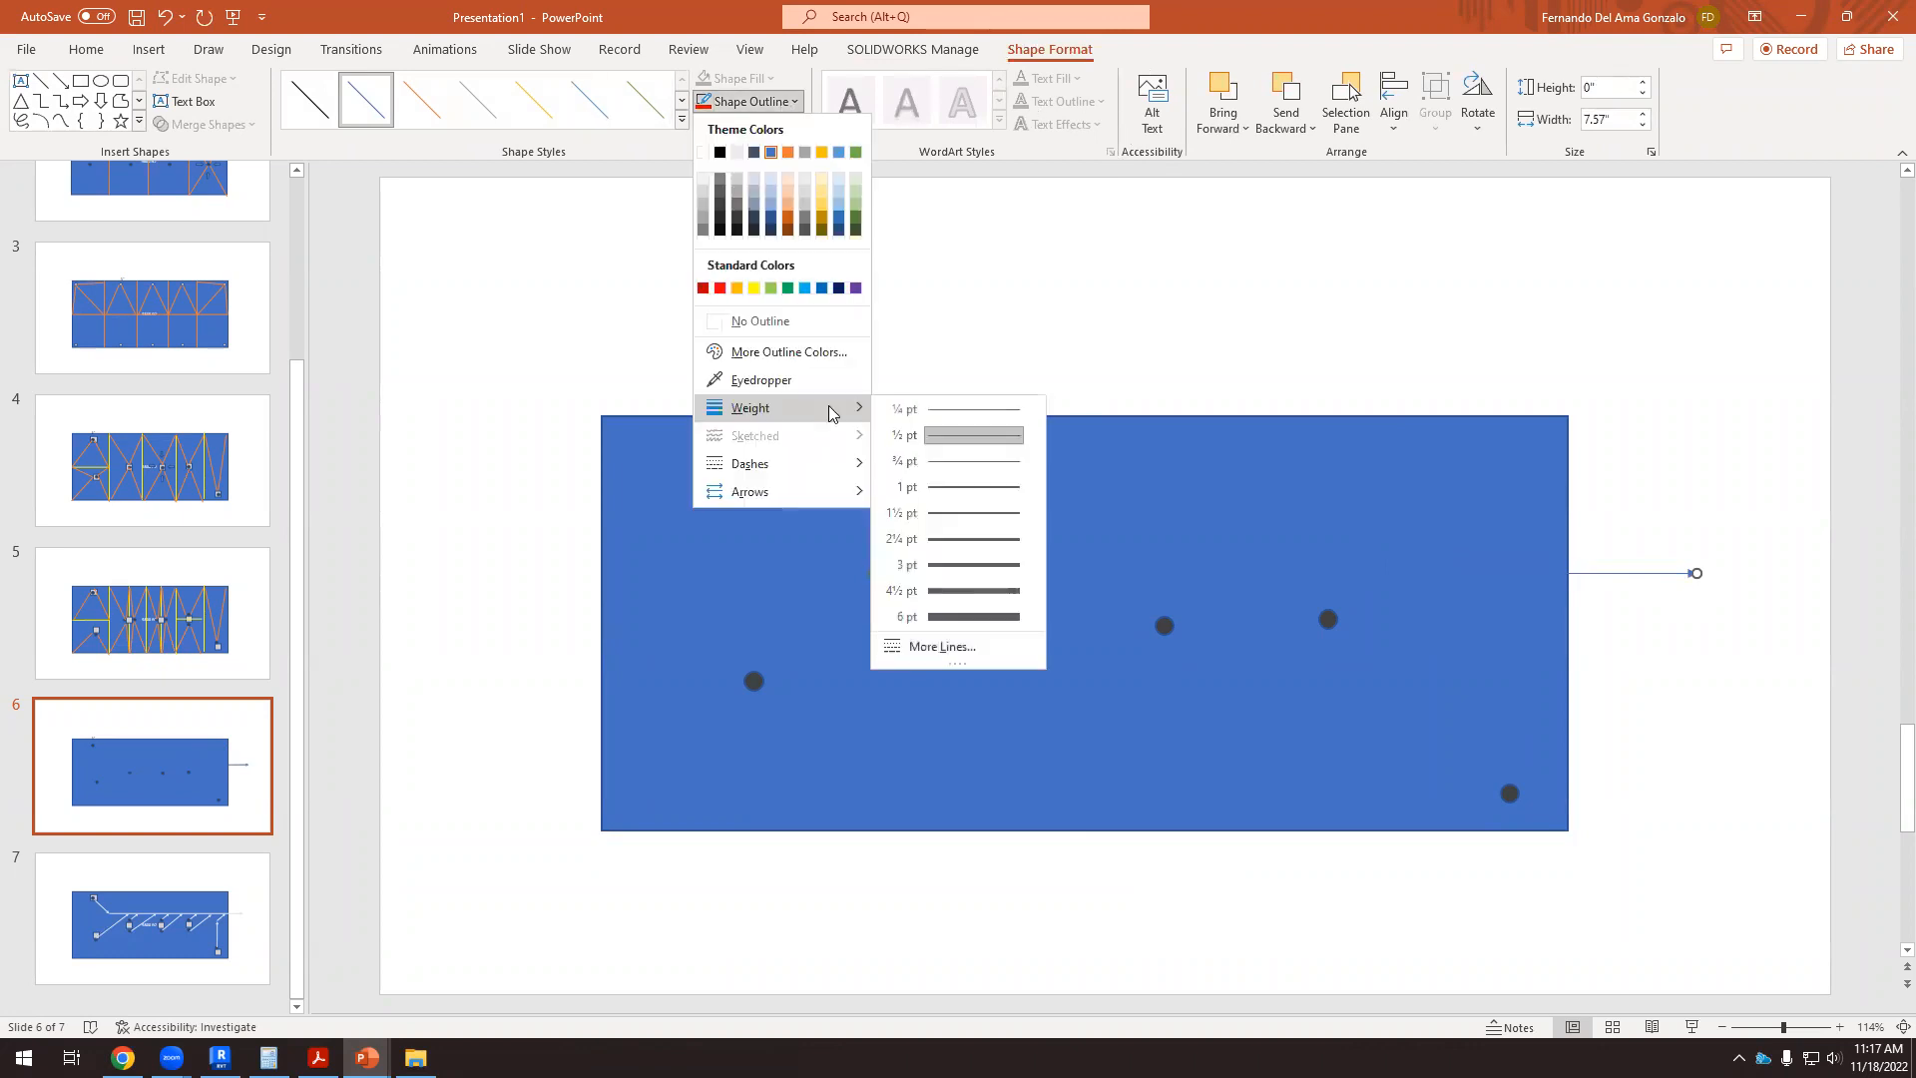
left_click(958, 620)
Step: Recolour the main drain arrow light blue and shift it slightly left and down
left_click(793, 104)
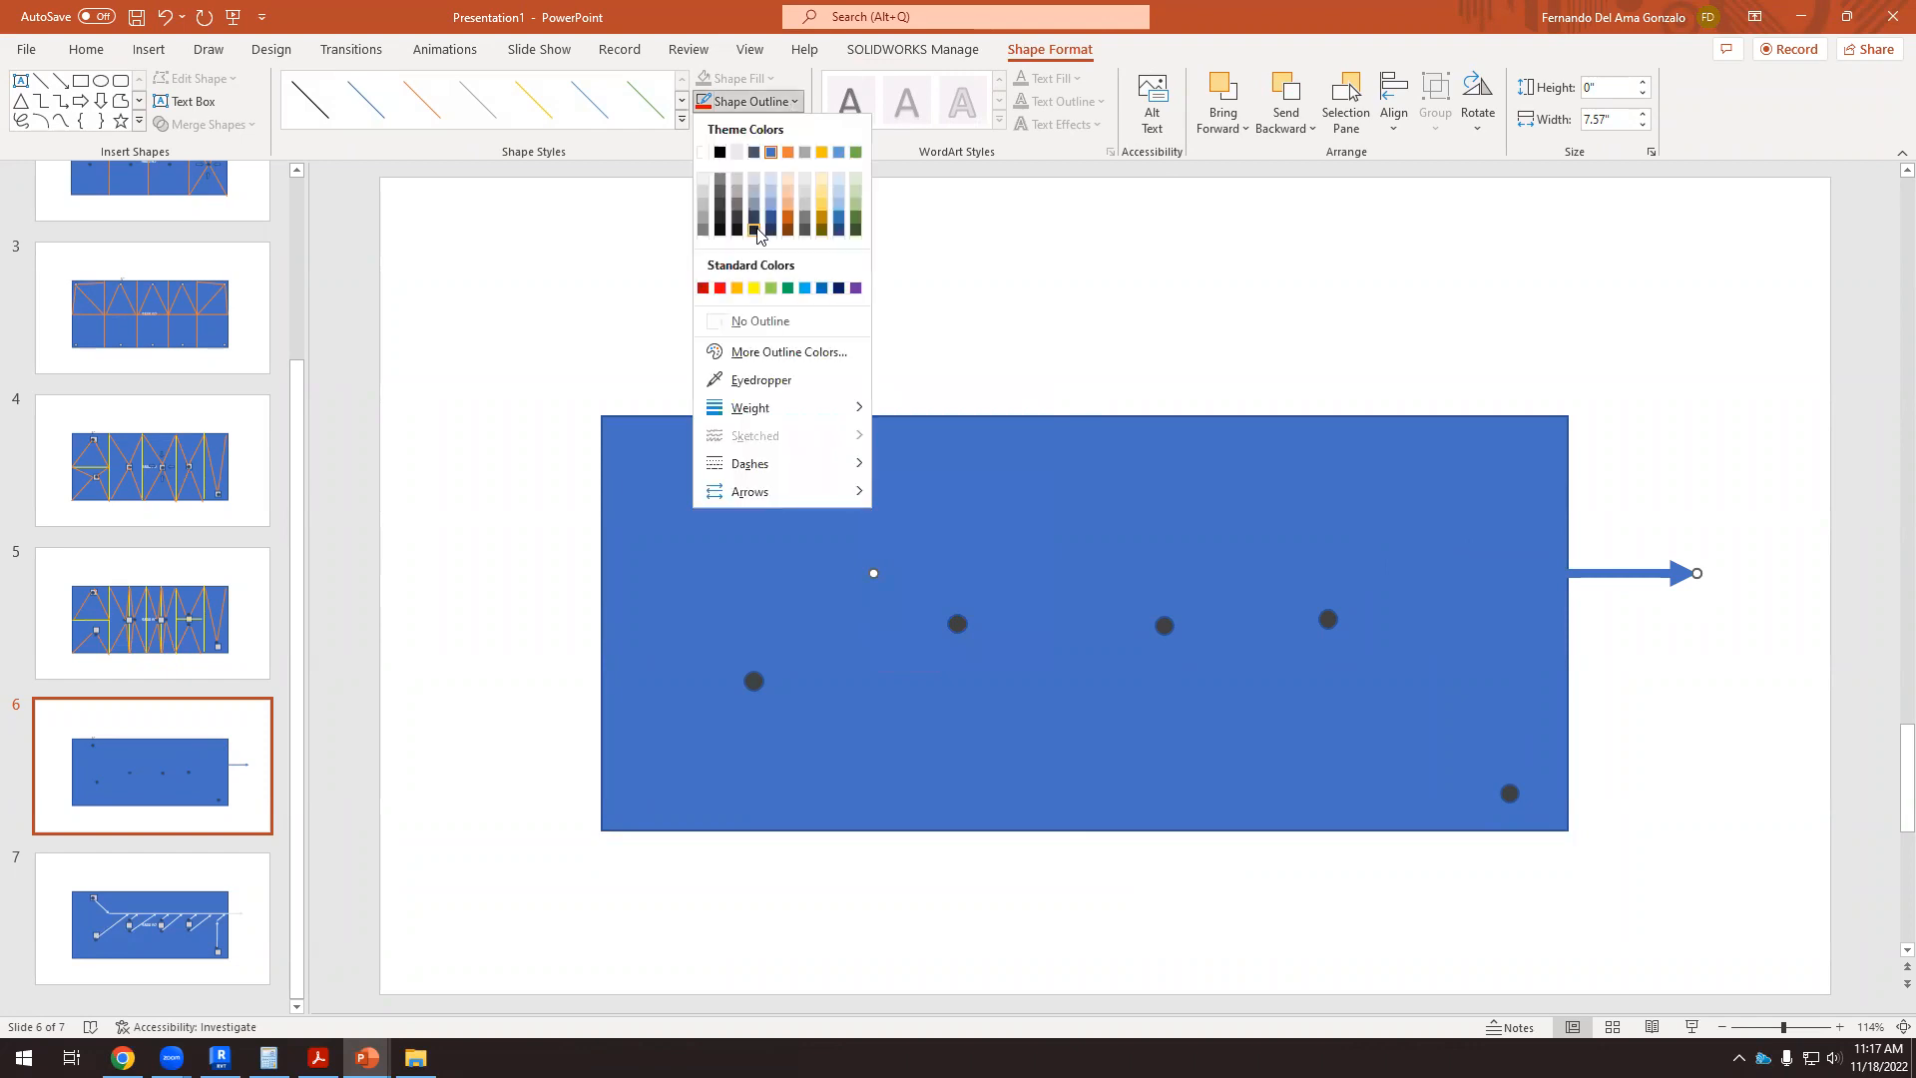
left_click(772, 203)
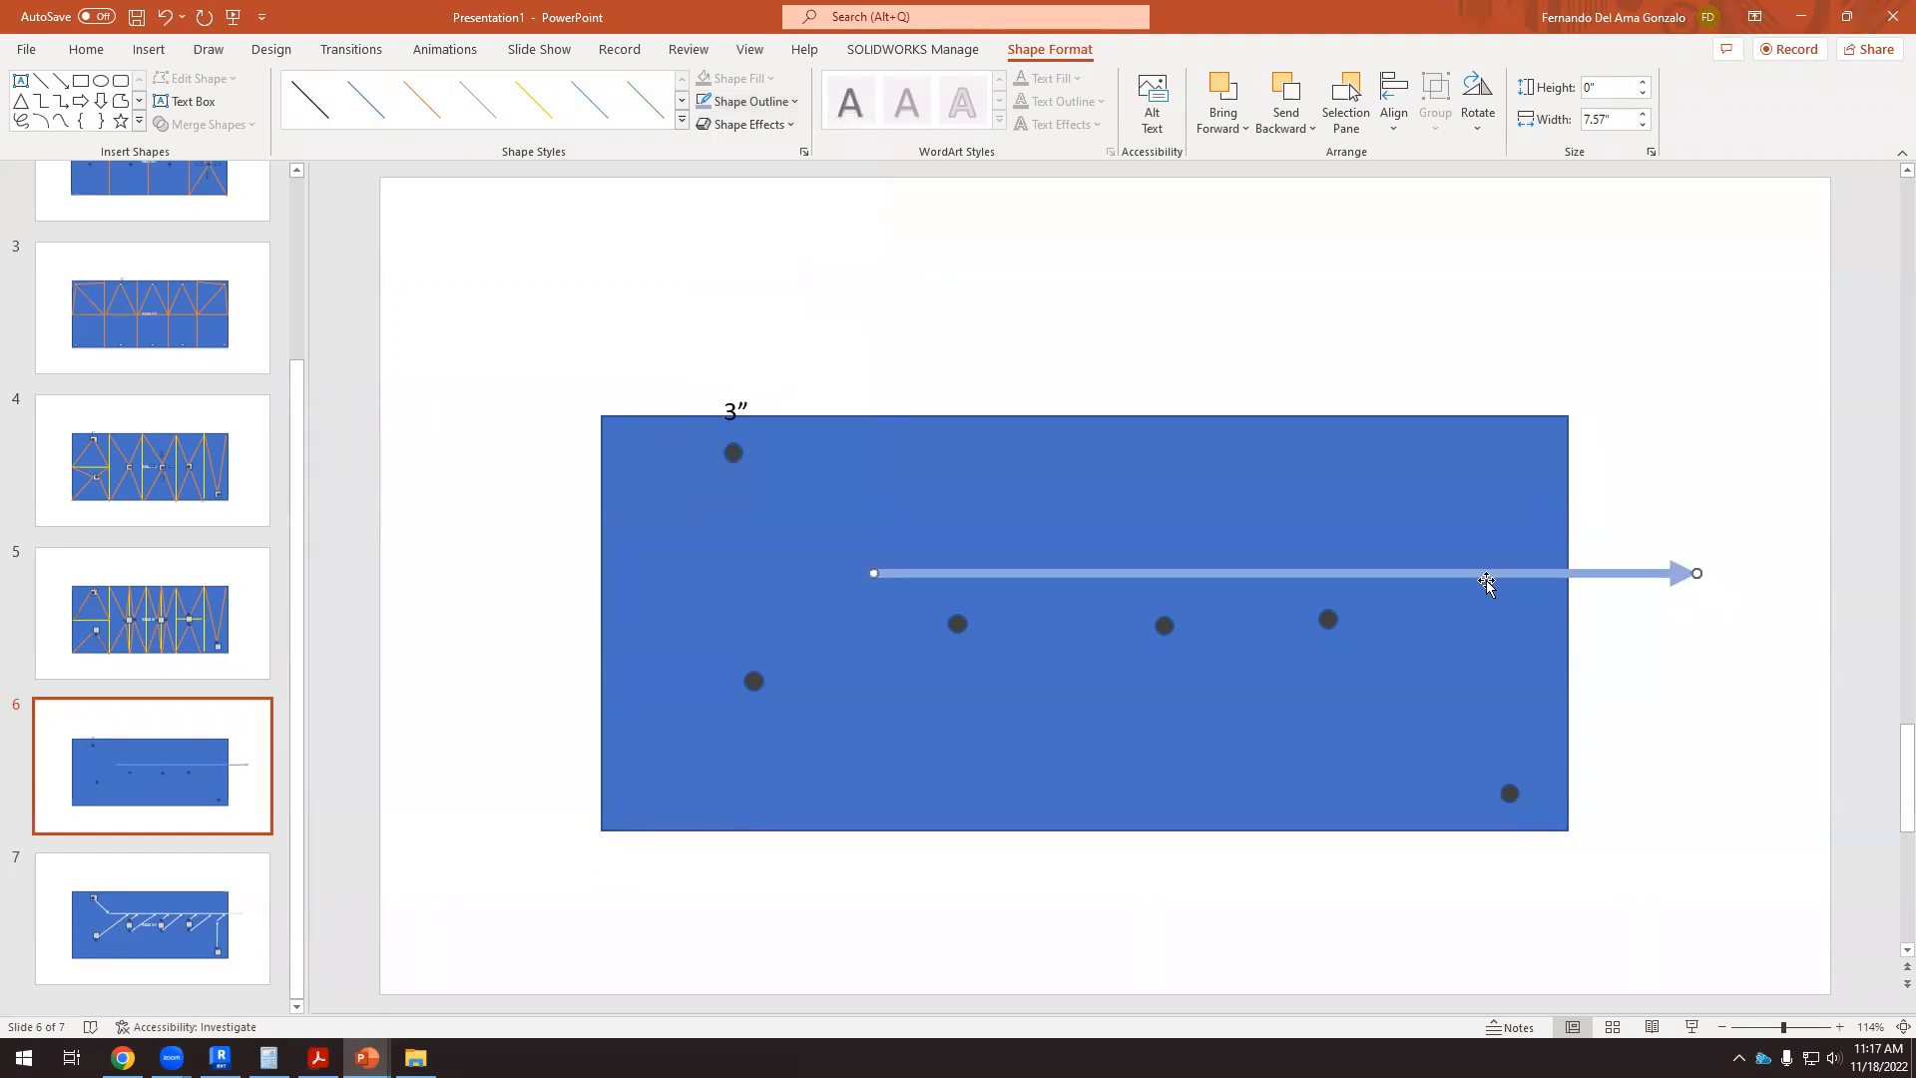
left_click_drag(1607, 573, 1598, 576)
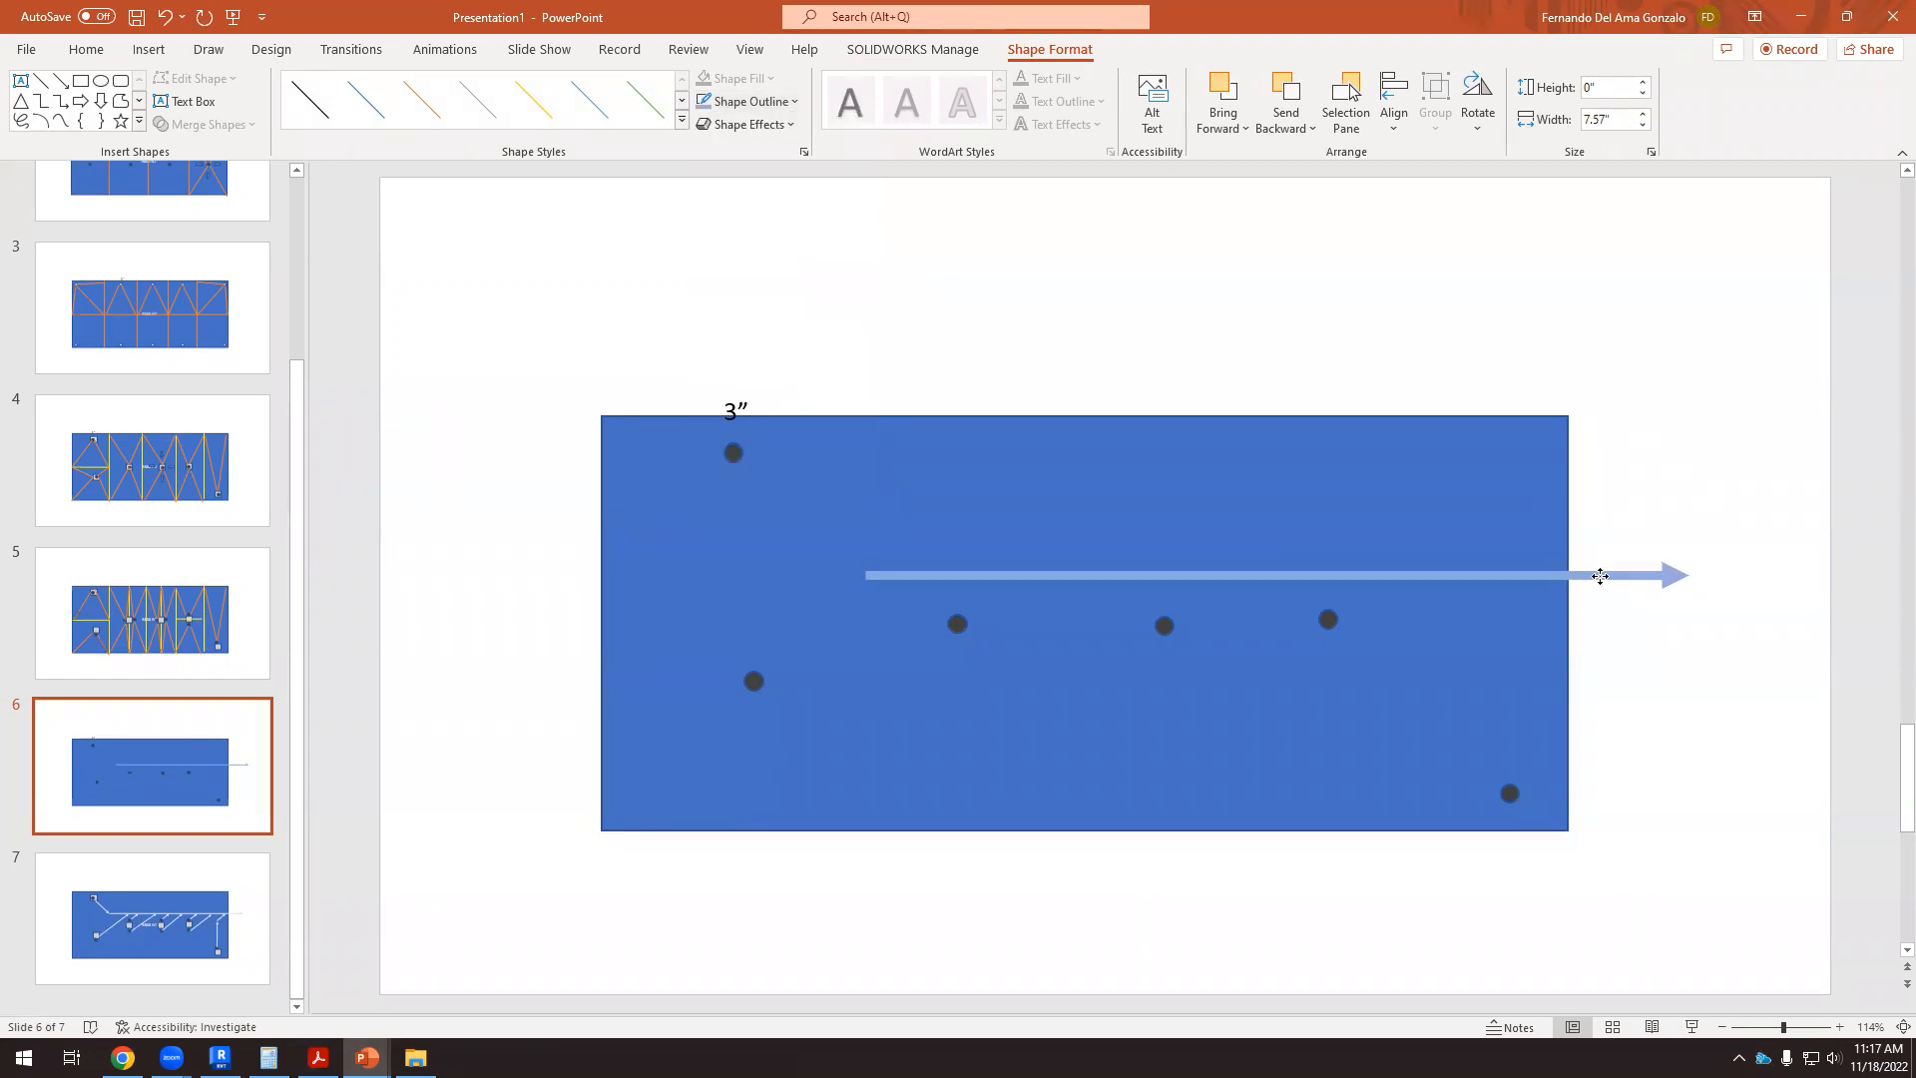
left_click(1646, 769)
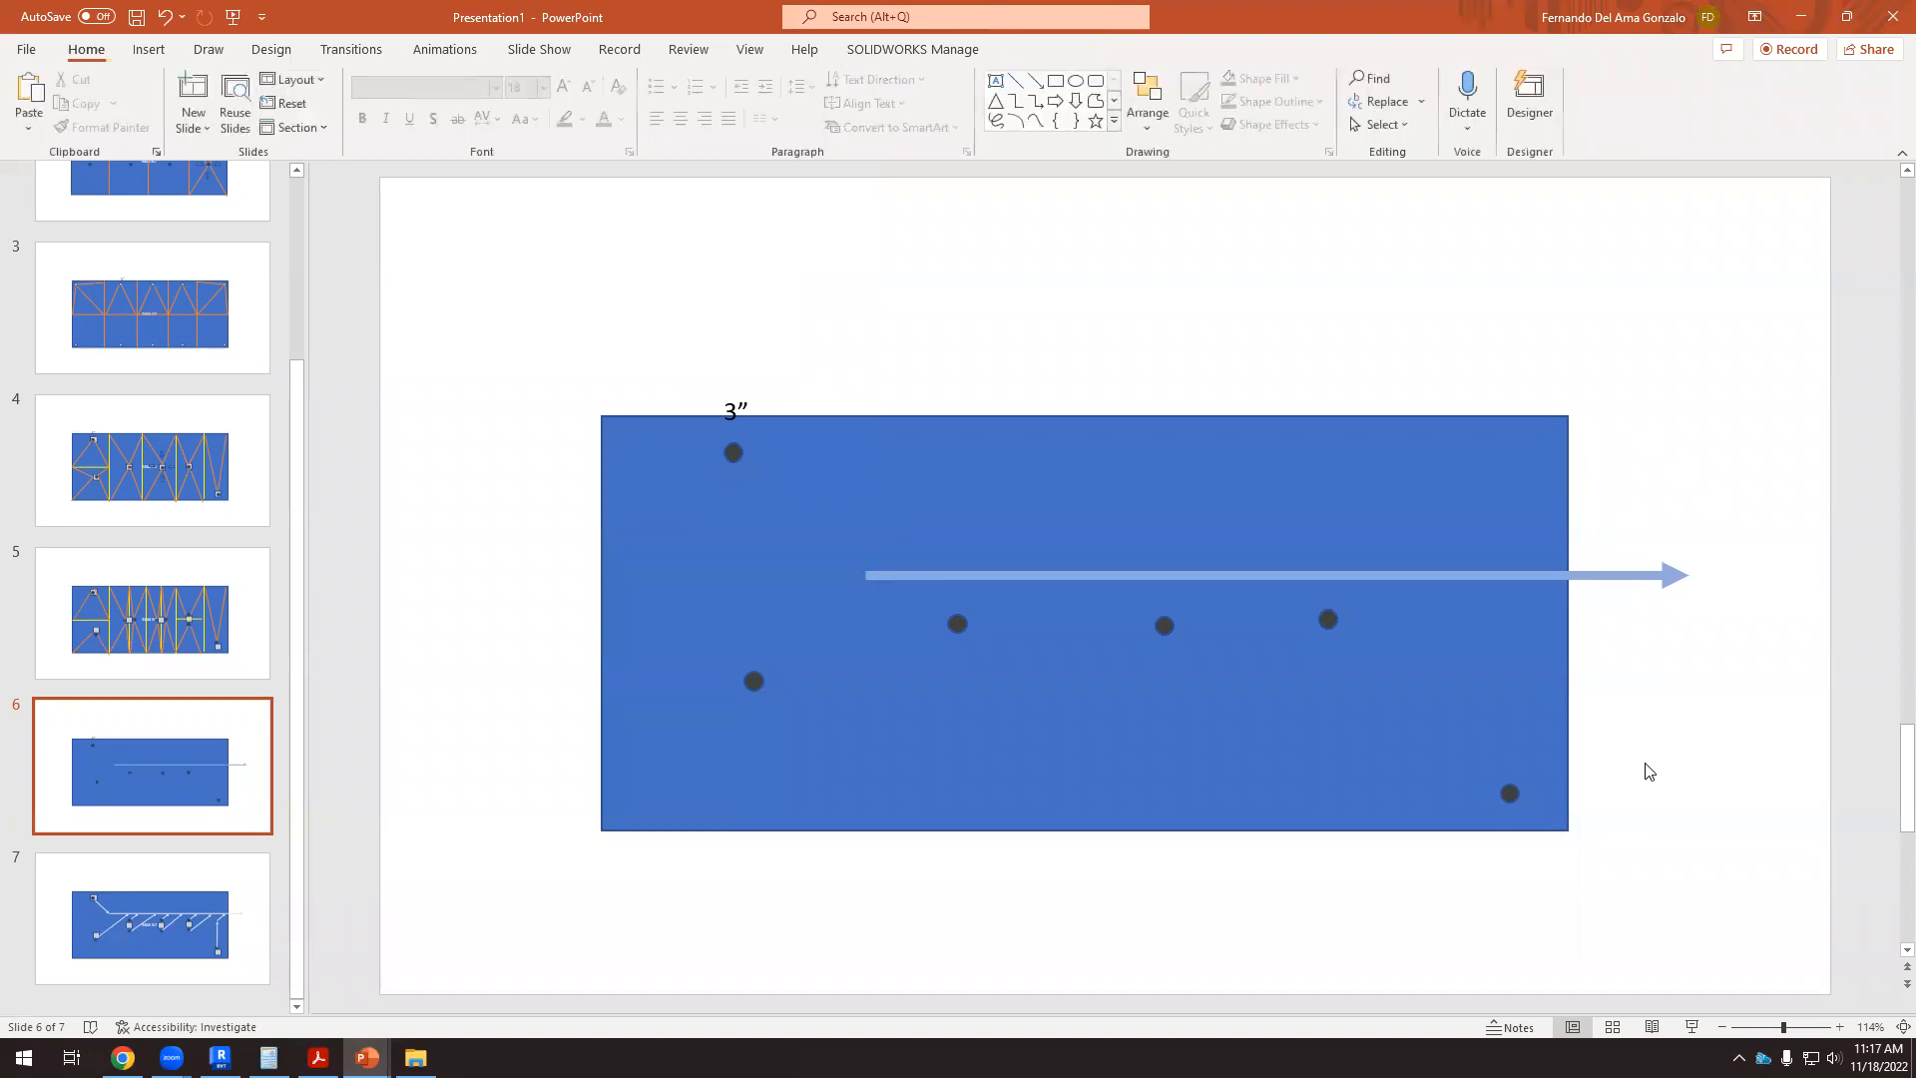
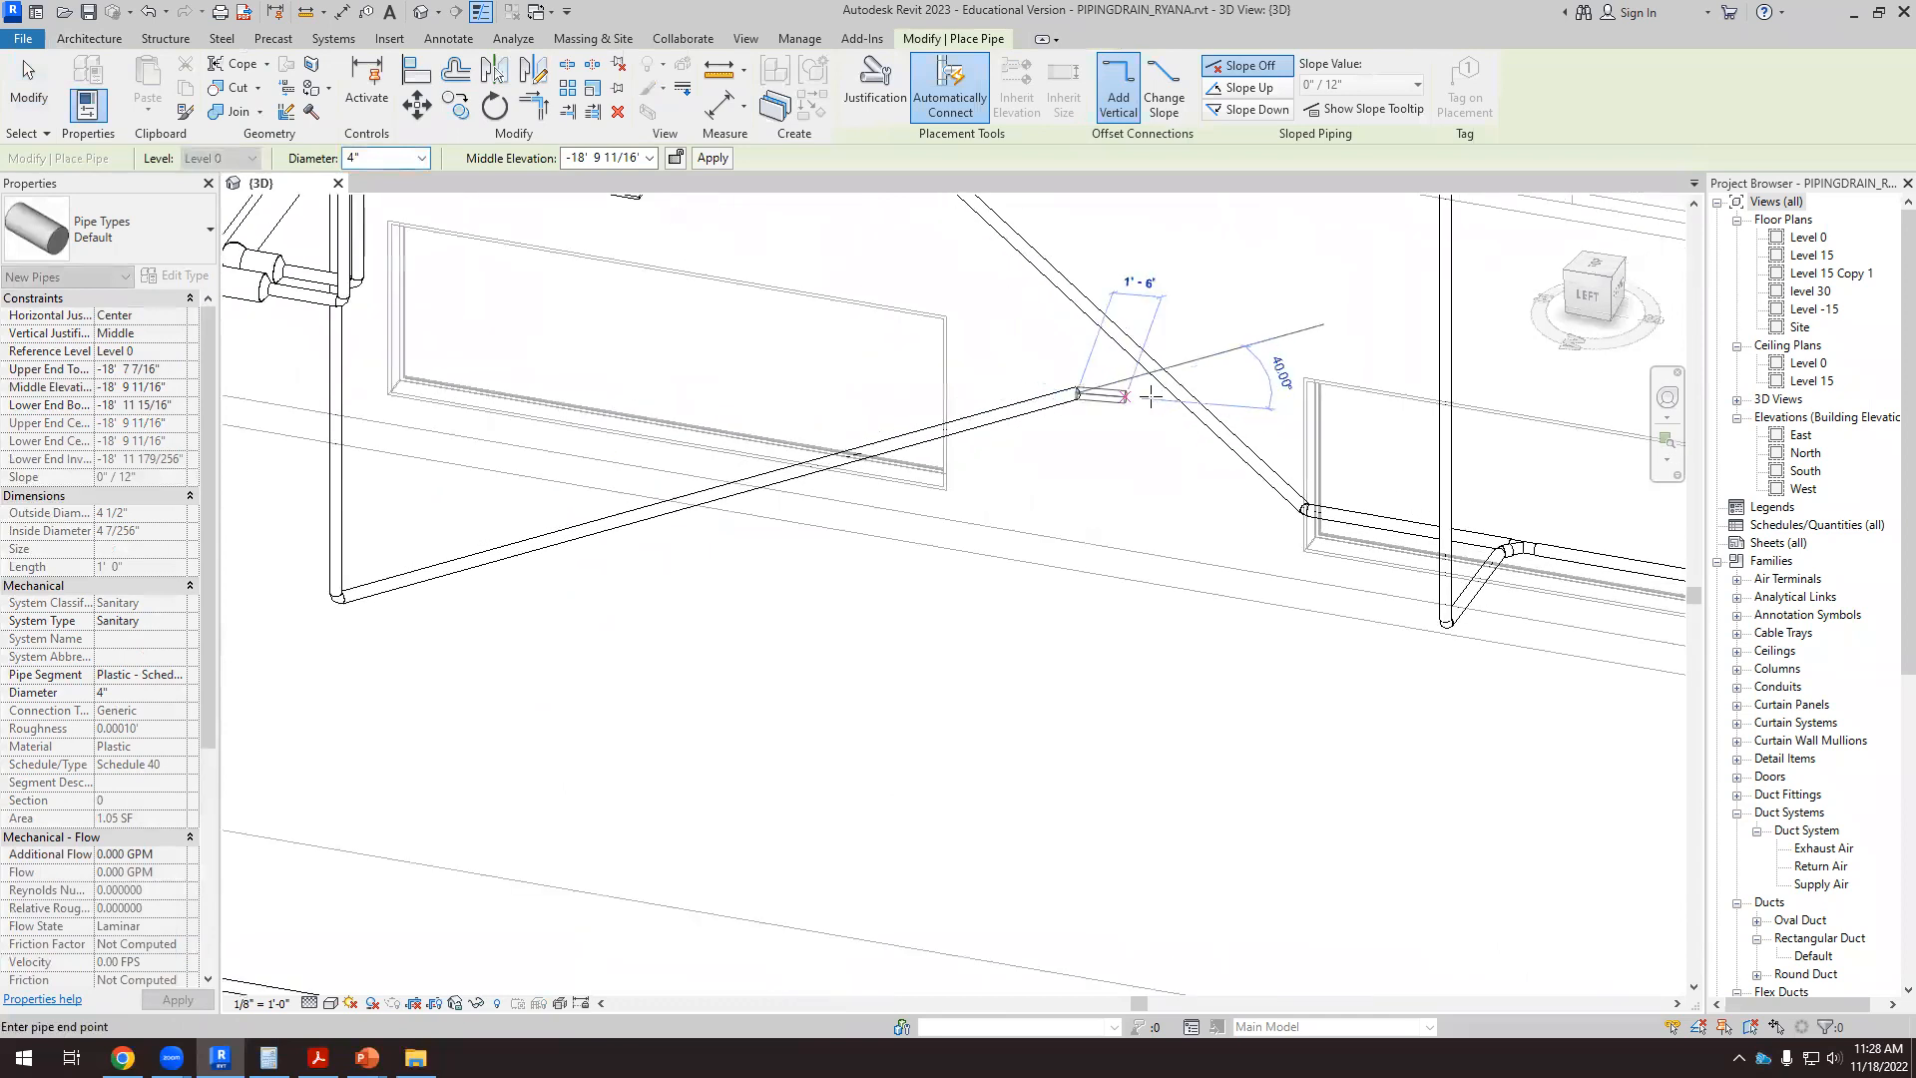
Step: In Revit, try to connect the open end of the 4-inch underground branch pipe to the diagonal drain line with a short pipe
scroll(1196, 409, "up", 2)
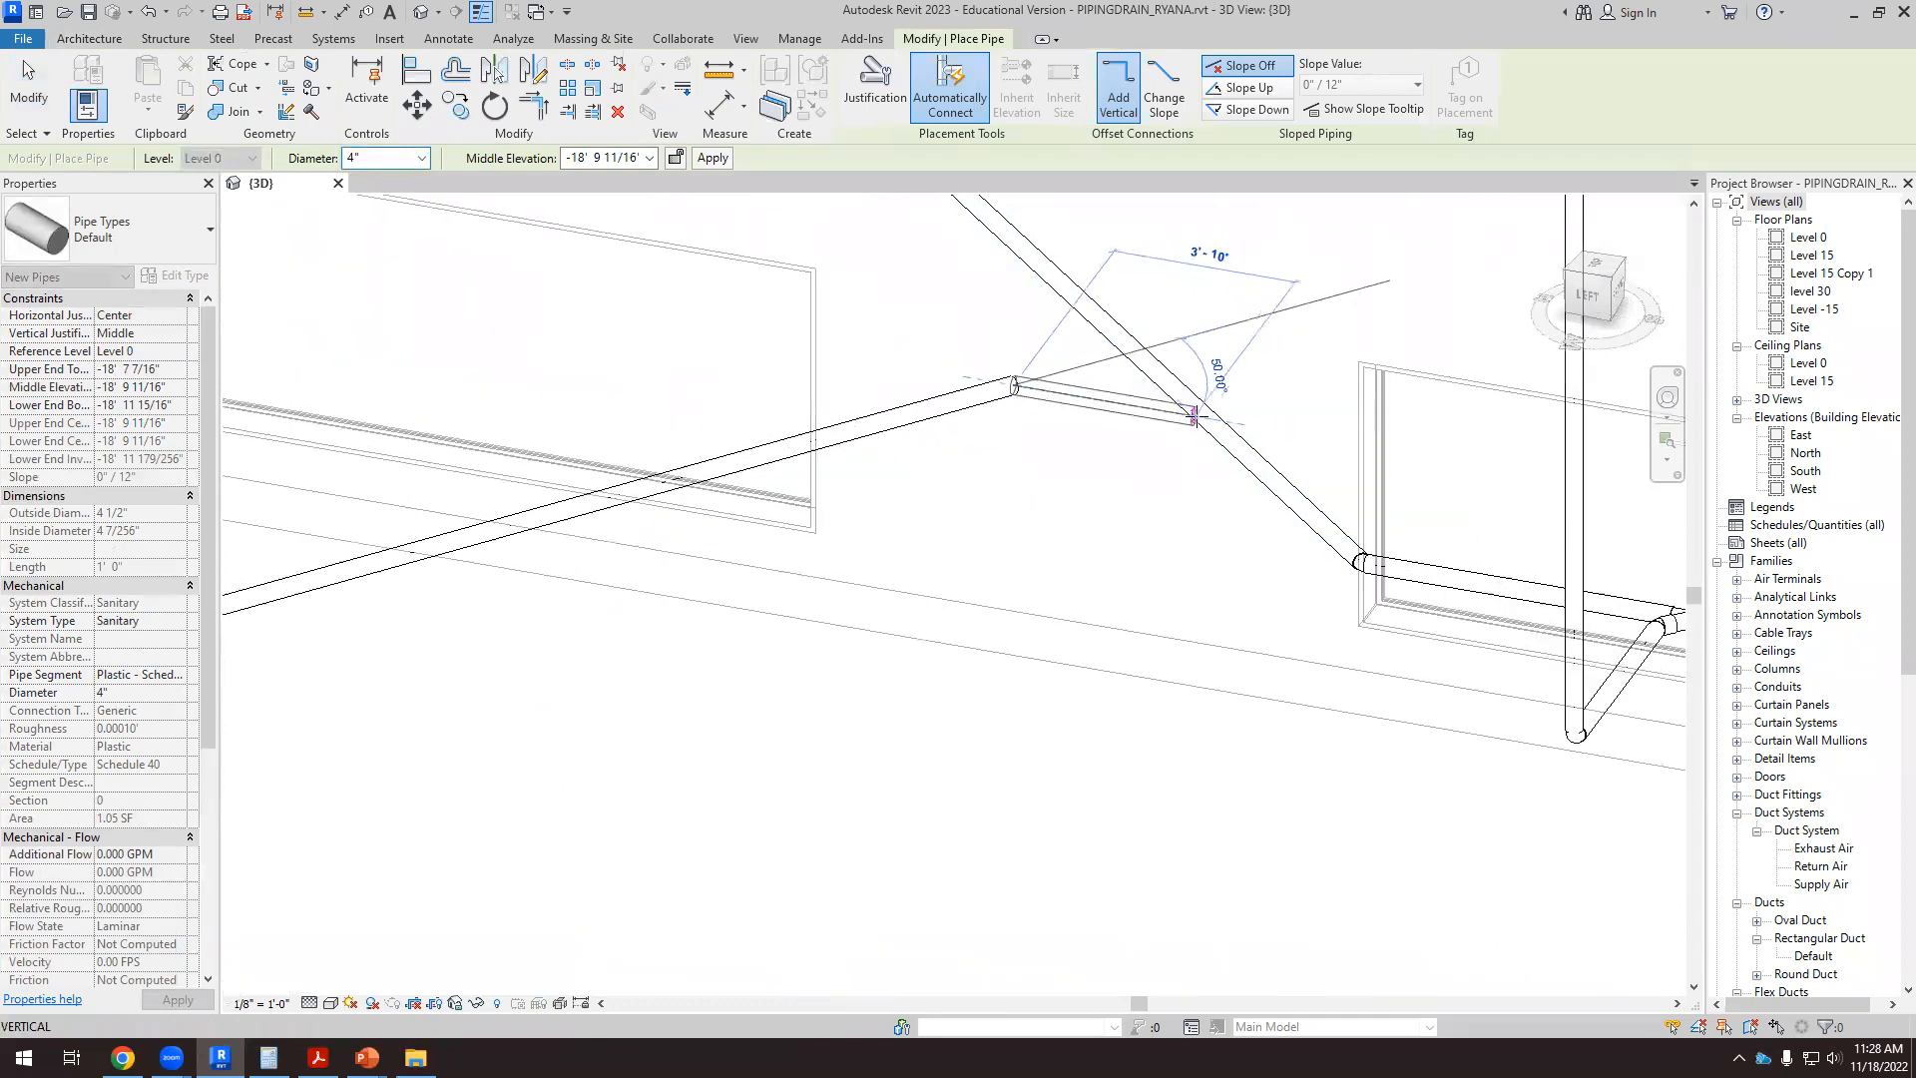
left_click(1212, 409)
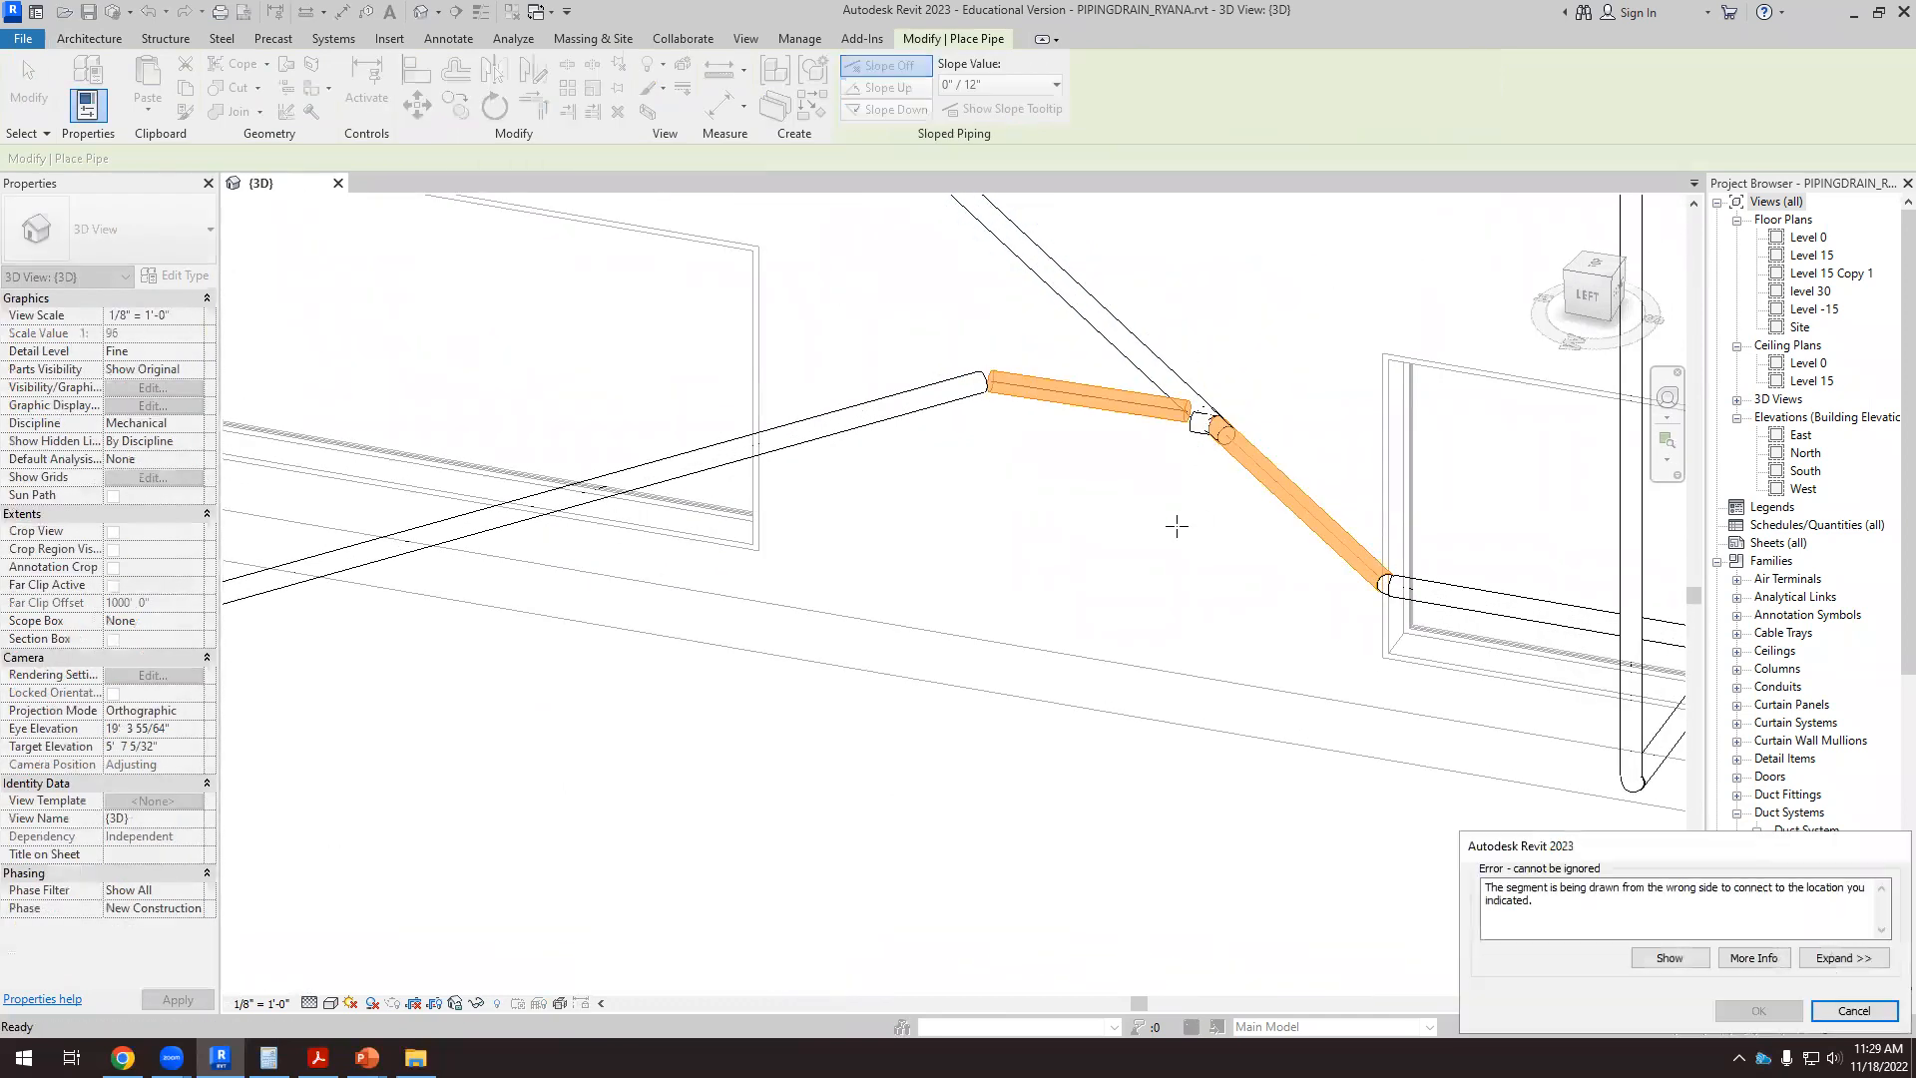
left_click(1845, 1009)
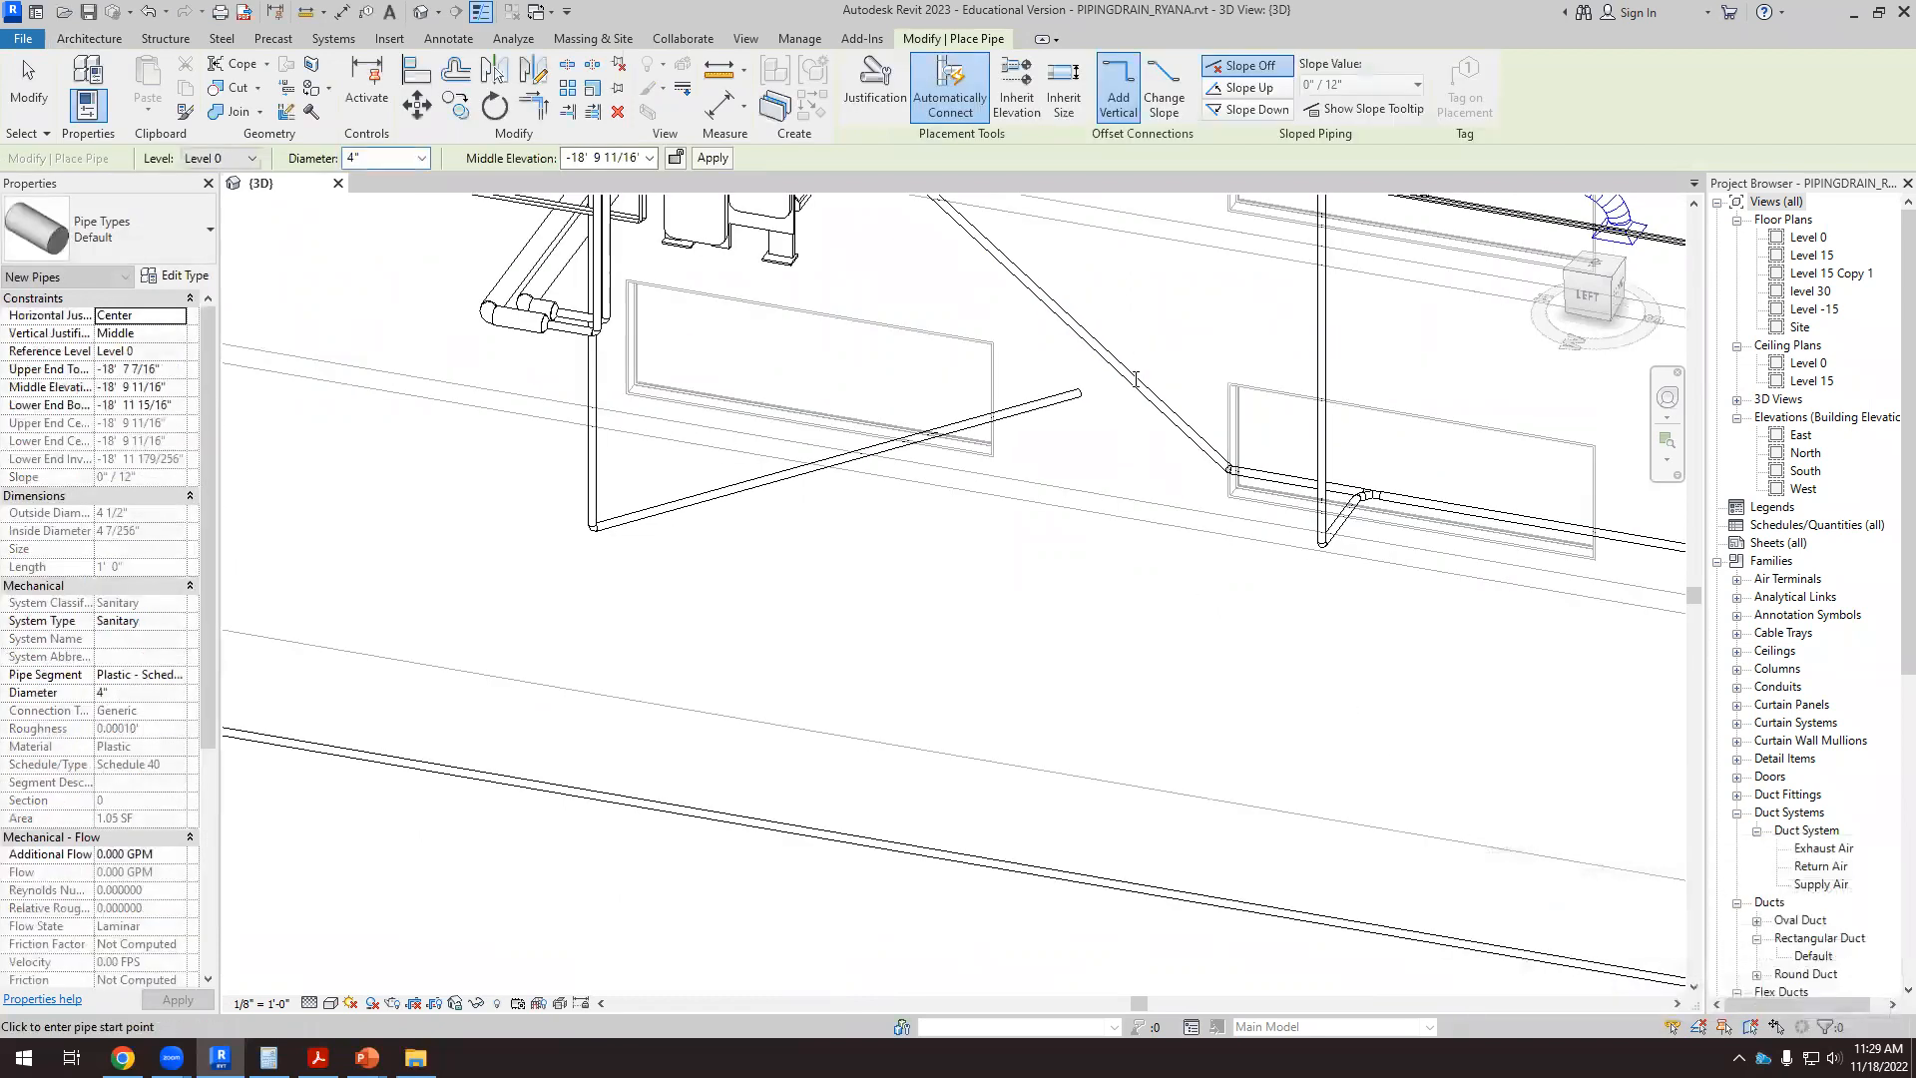
scroll(1042, 407, "up", 1)
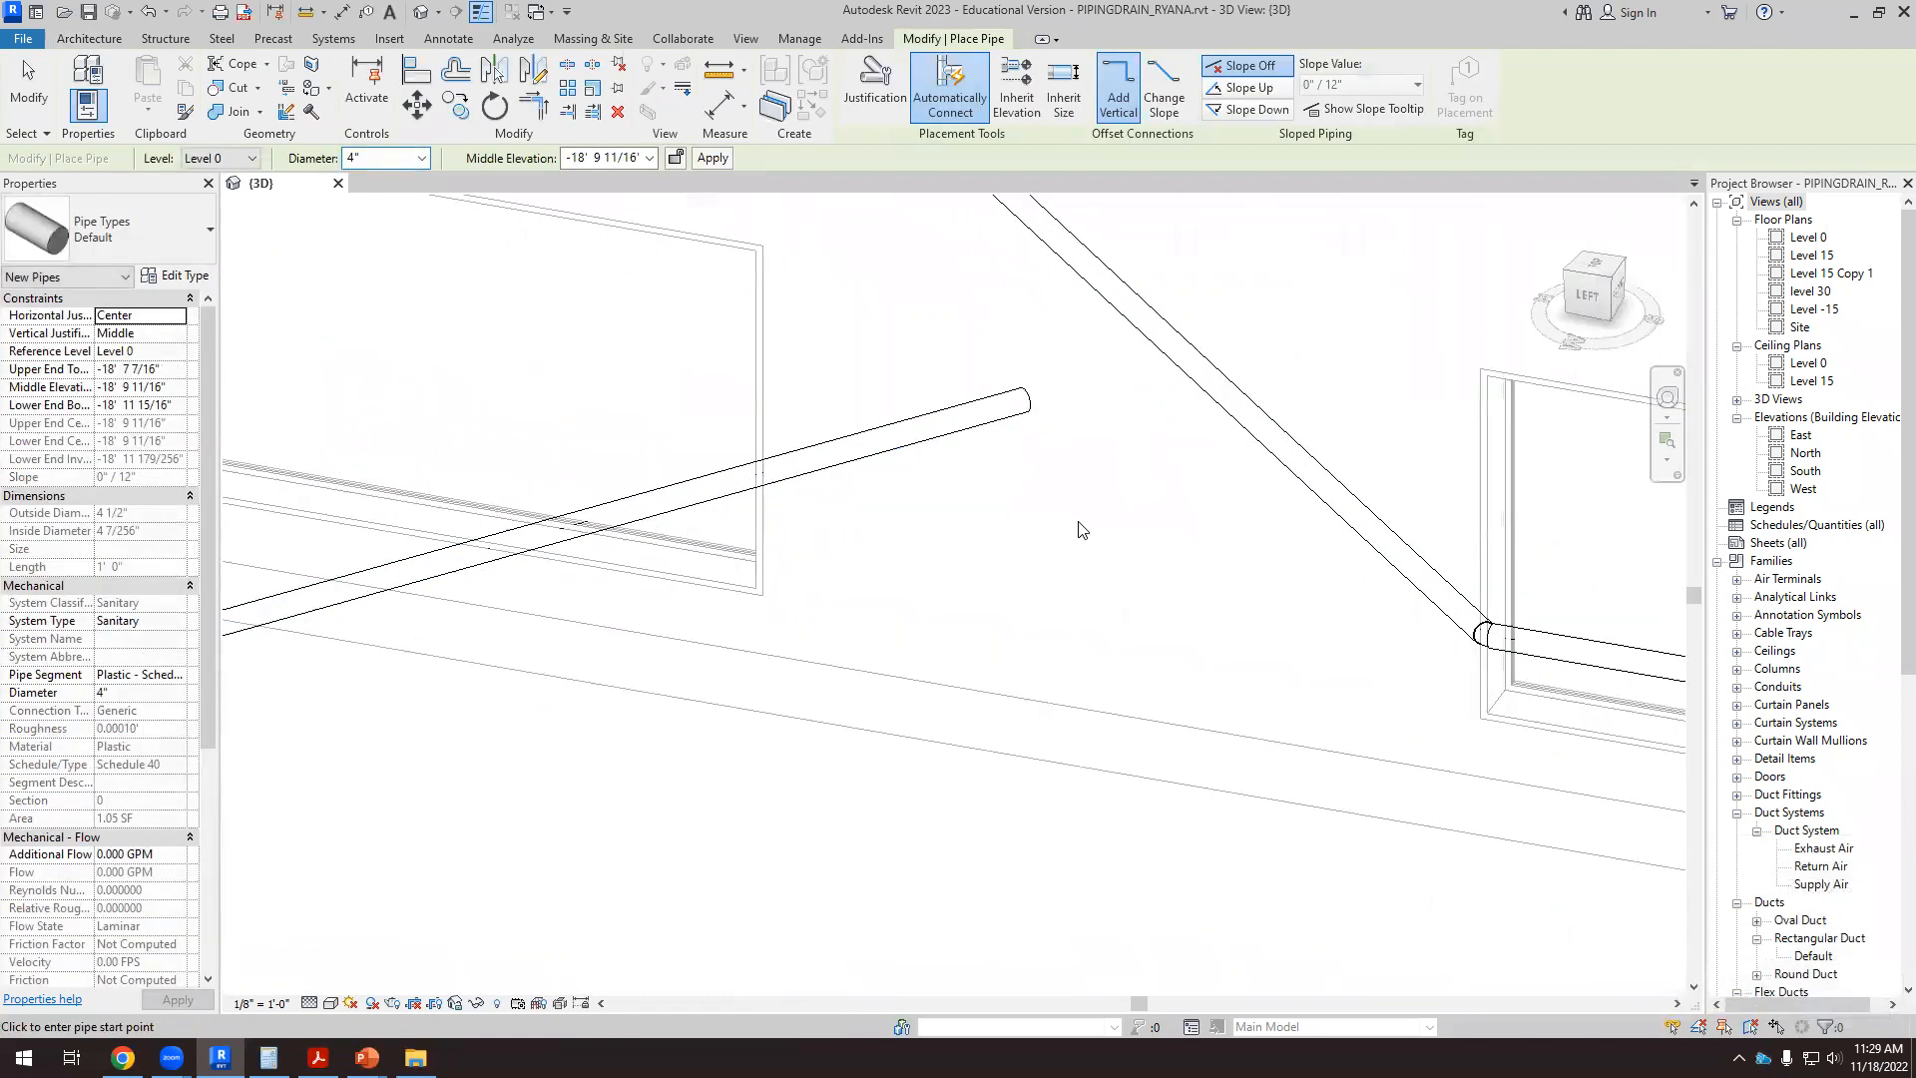
key("Escape")
Step: Examine from several angles how the open branch pipe lies relative to the diagonal drain line and the perimeter drain
scroll(1095, 486, "down", 7)
middle_click_drag(1150, 671, 1188, 558, "shift")
scroll(755, 730, "down", 3)
middle_click_drag(755, 730, 738, 671, "shift")
scroll(735, 667, "up", 3)
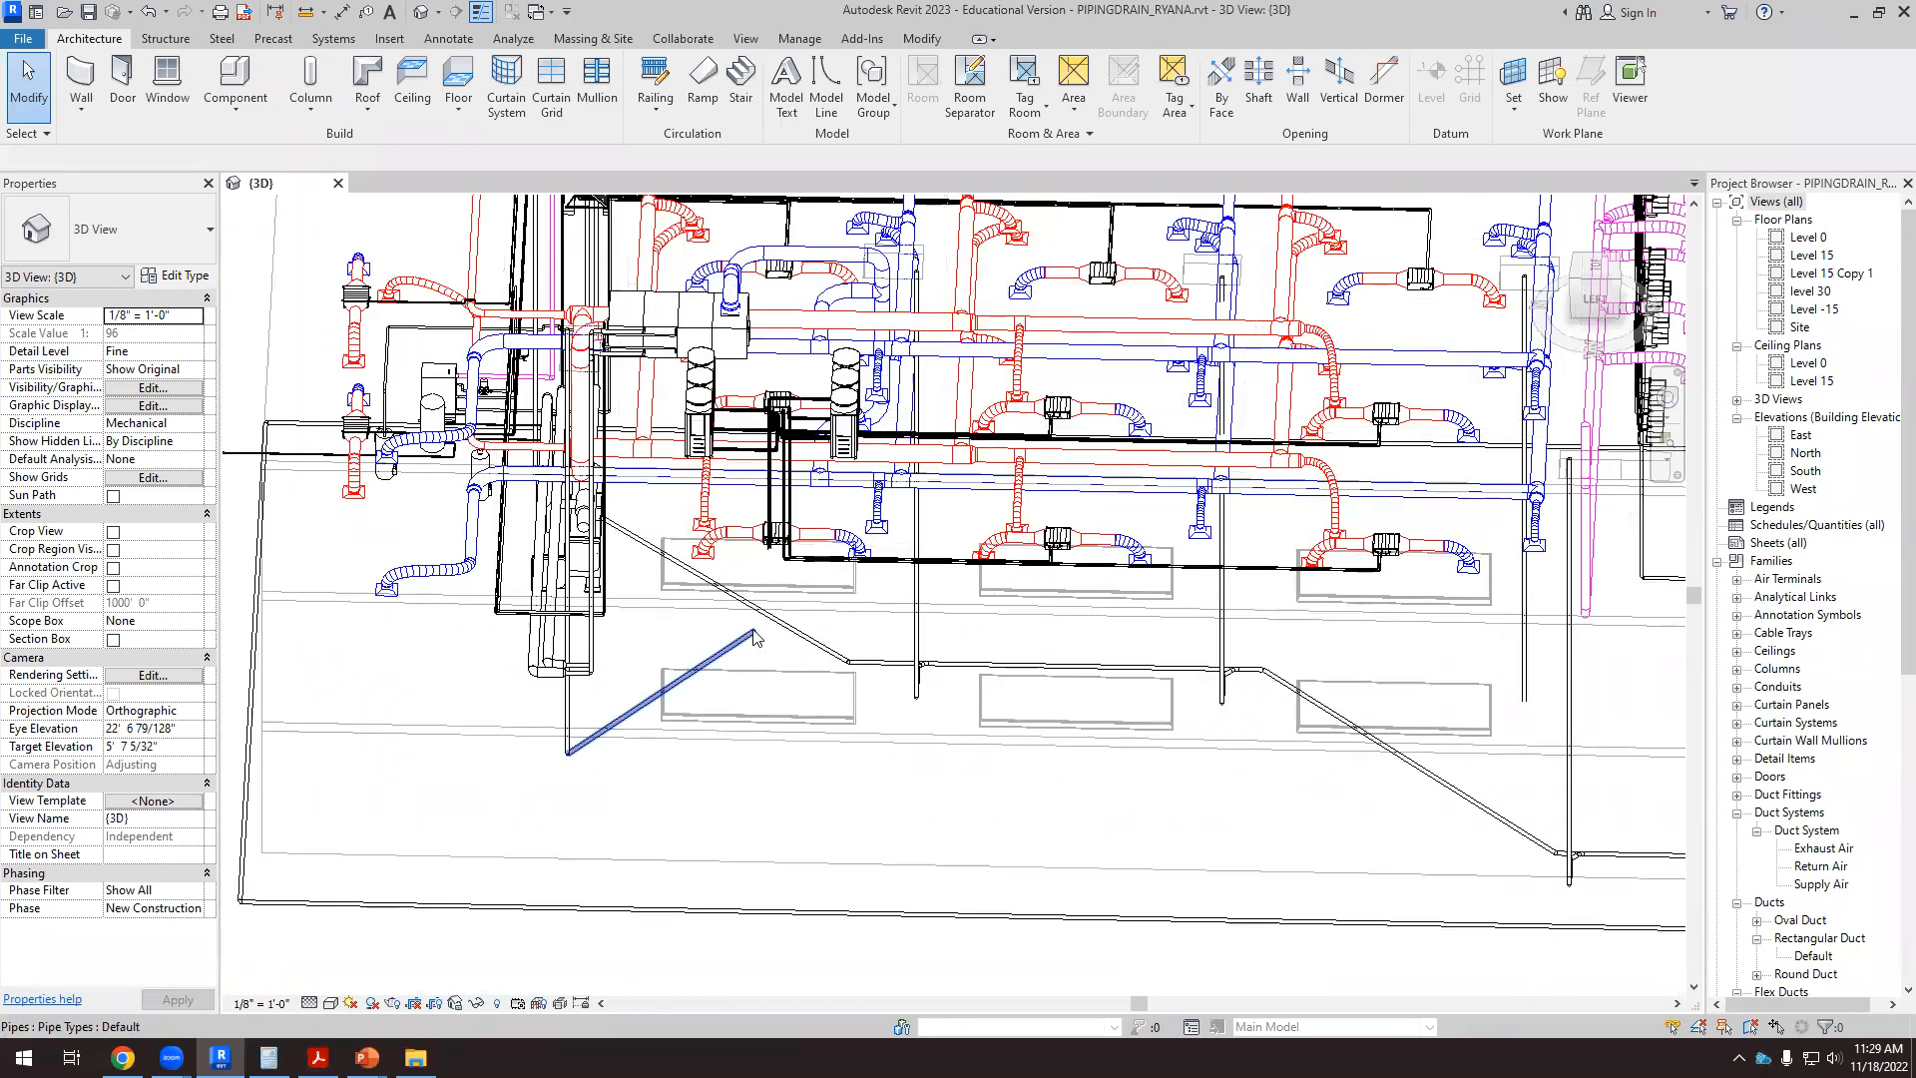
scroll(755, 639, "up", 5)
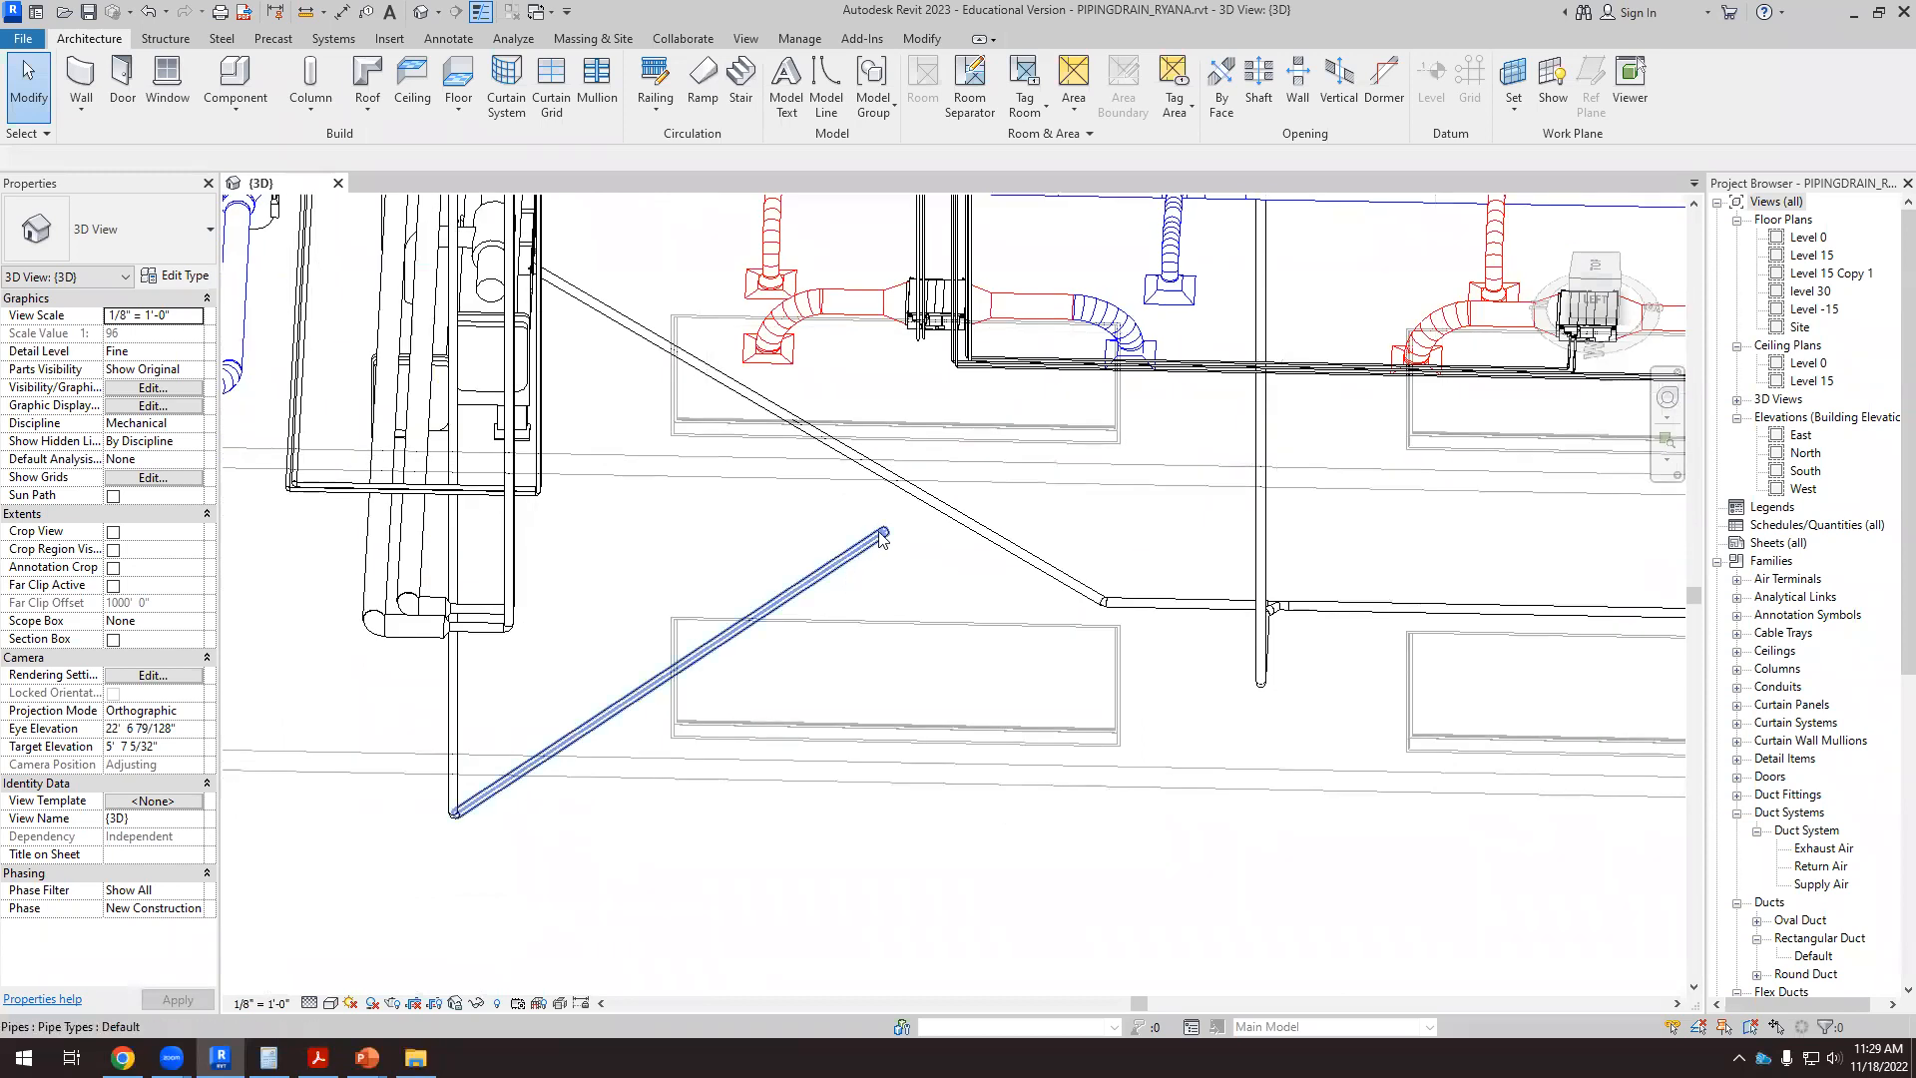
middle_click_drag(1164, 601, 1390, 415, "shift")
scroll(1223, 390, "down", 8)
scroll(1207, 419, "down", 1)
scroll(1539, 528, "up", 7)
scroll(984, 555, "down", 3)
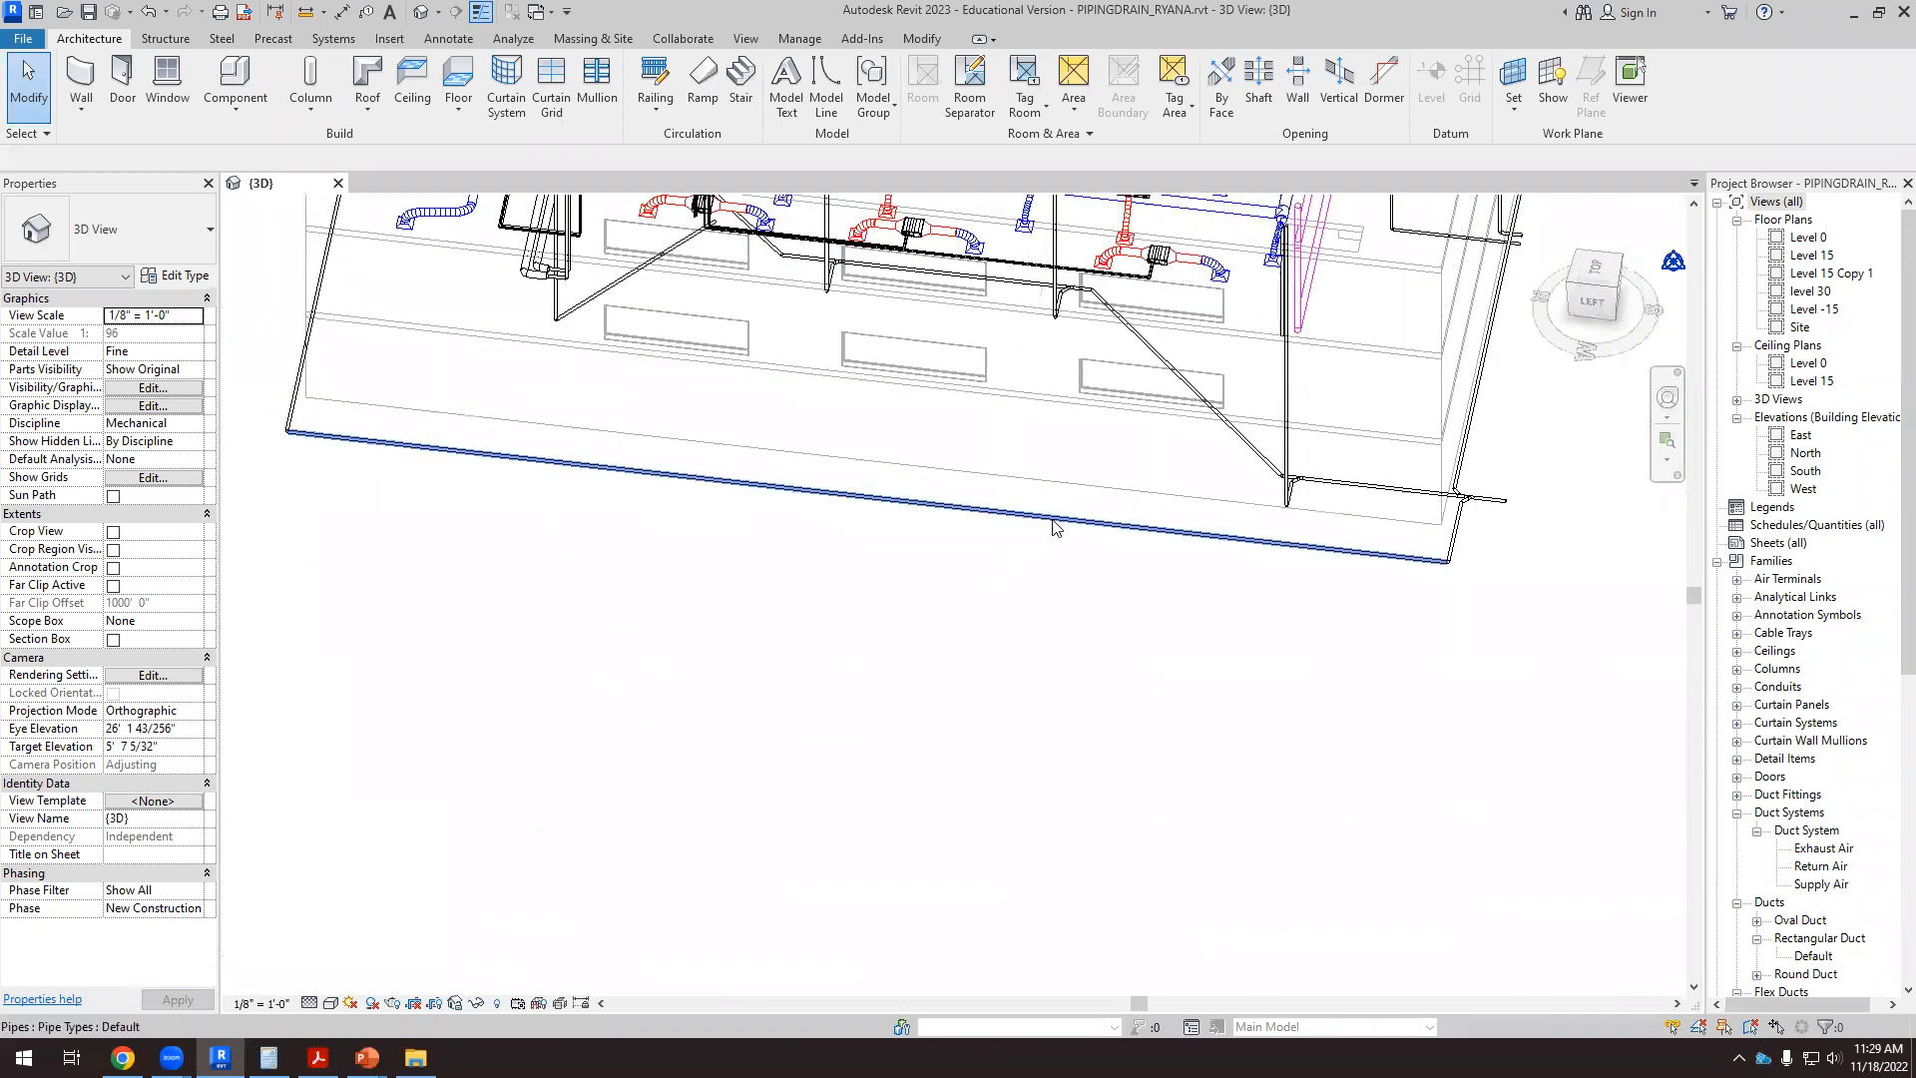
Step: Set the diameter of the straight underground drain pipe leading to the perimeter drain junction at the building corner to 8 inches
left_click(933, 509)
scroll(829, 677, "down", 3)
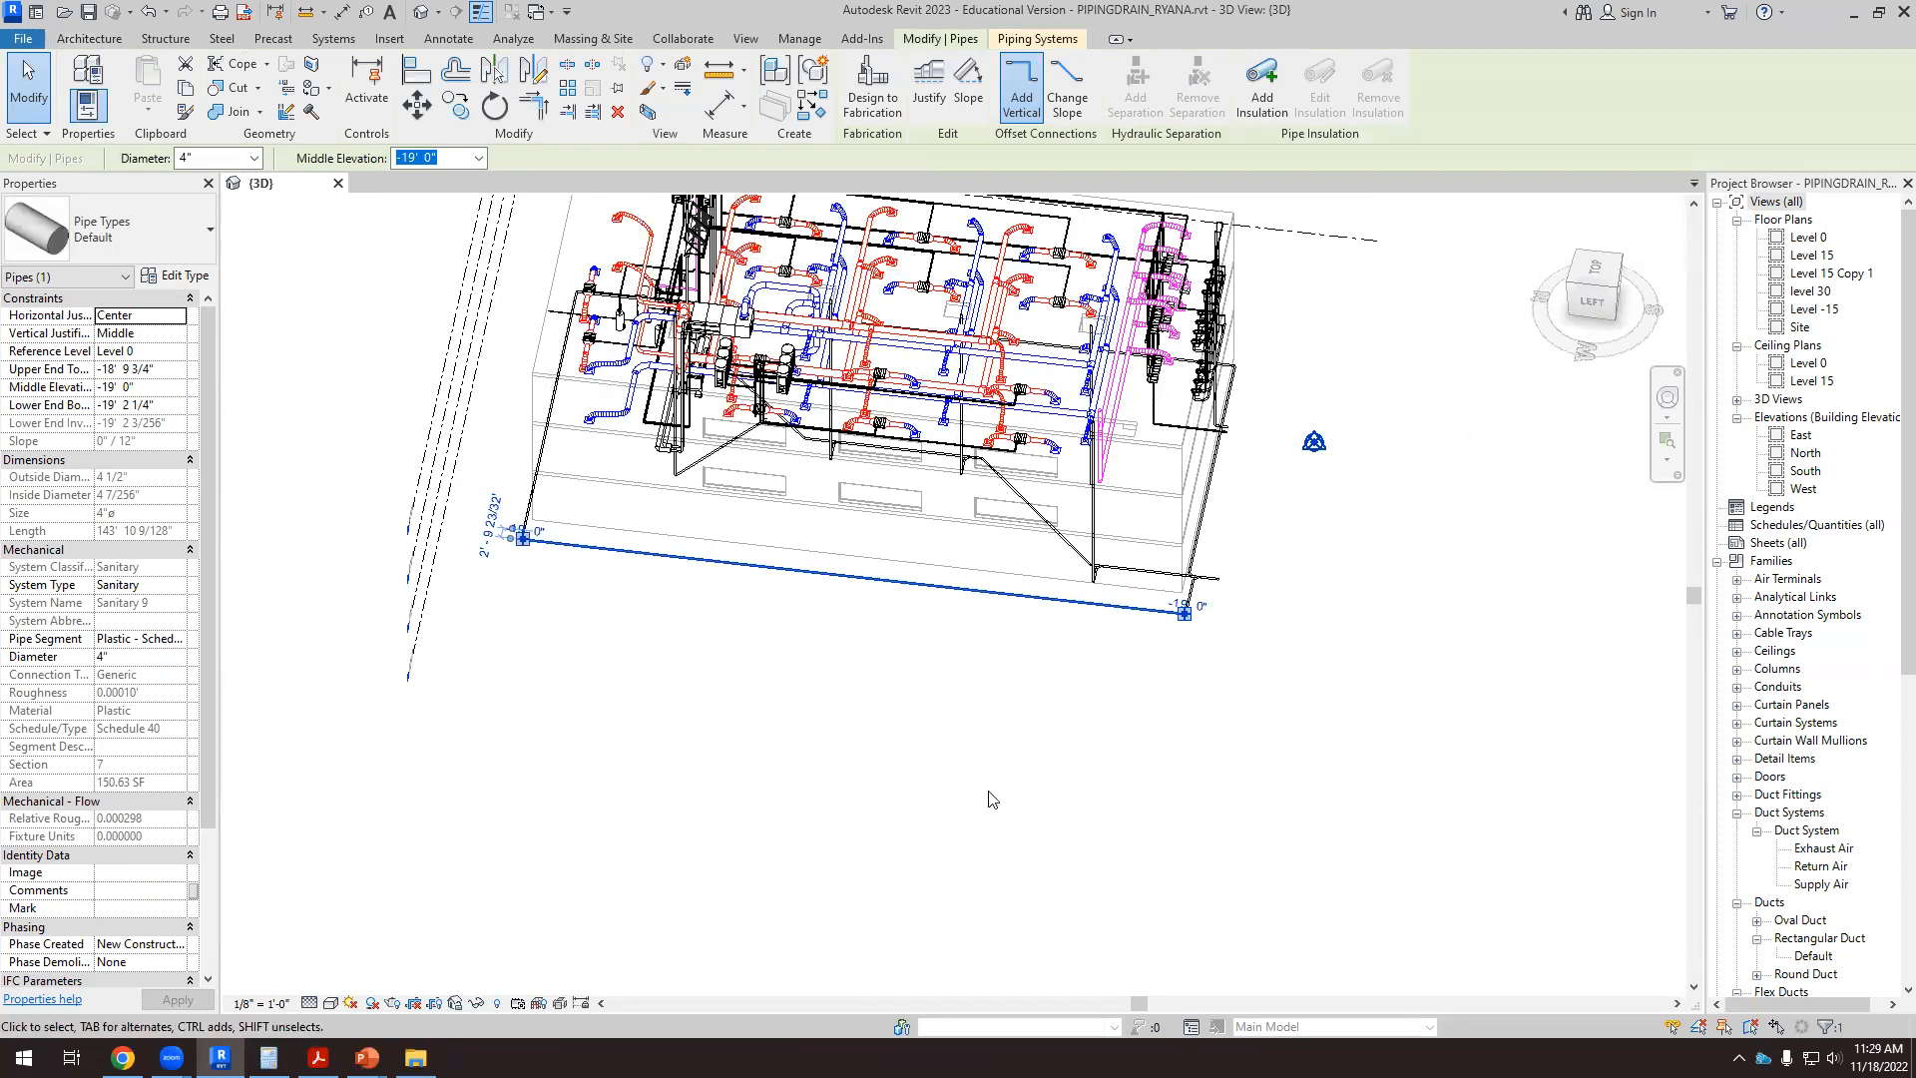
scroll(997, 802, "down", 2)
middle_click_drag(1005, 842, 1125, 789, "shift")
scroll(1125, 789, "up", 5)
scroll(1093, 713, "up", 2)
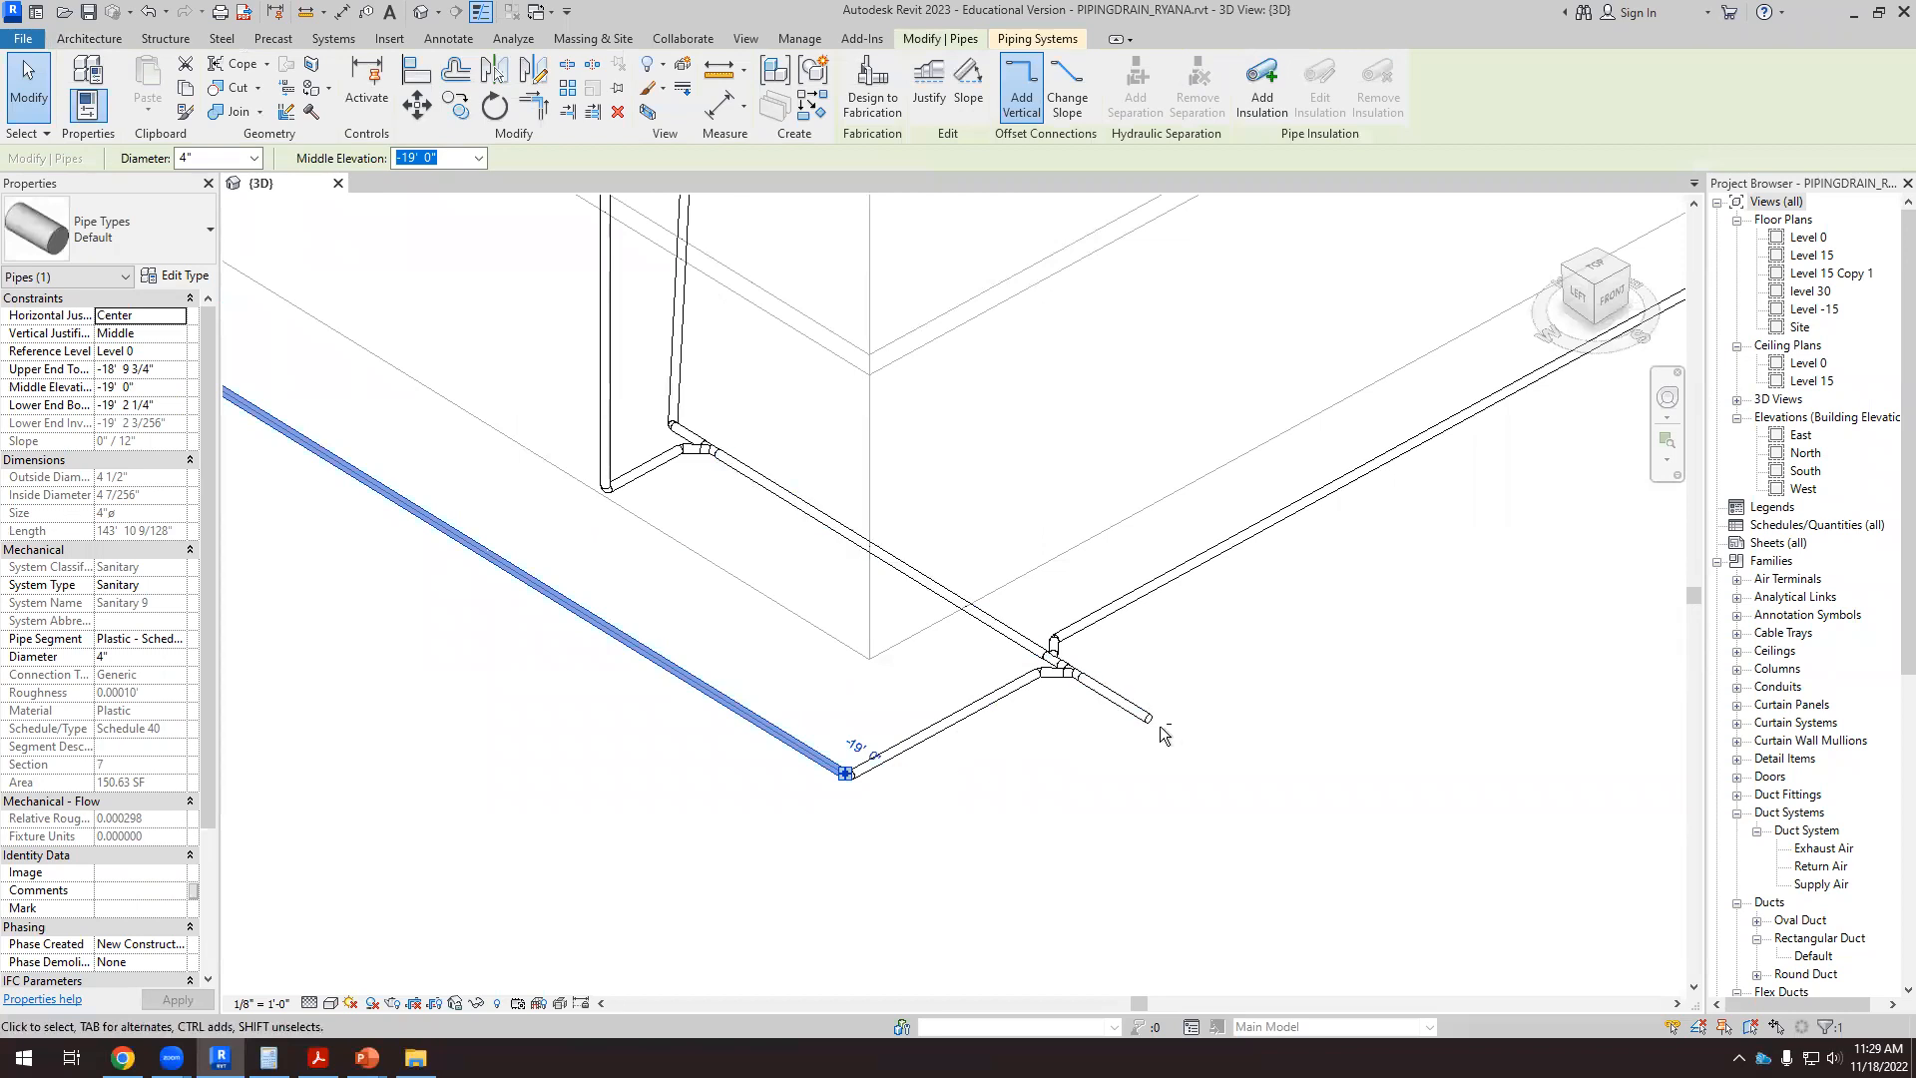
scroll(907, 640, "up", 3)
left_click(1028, 573)
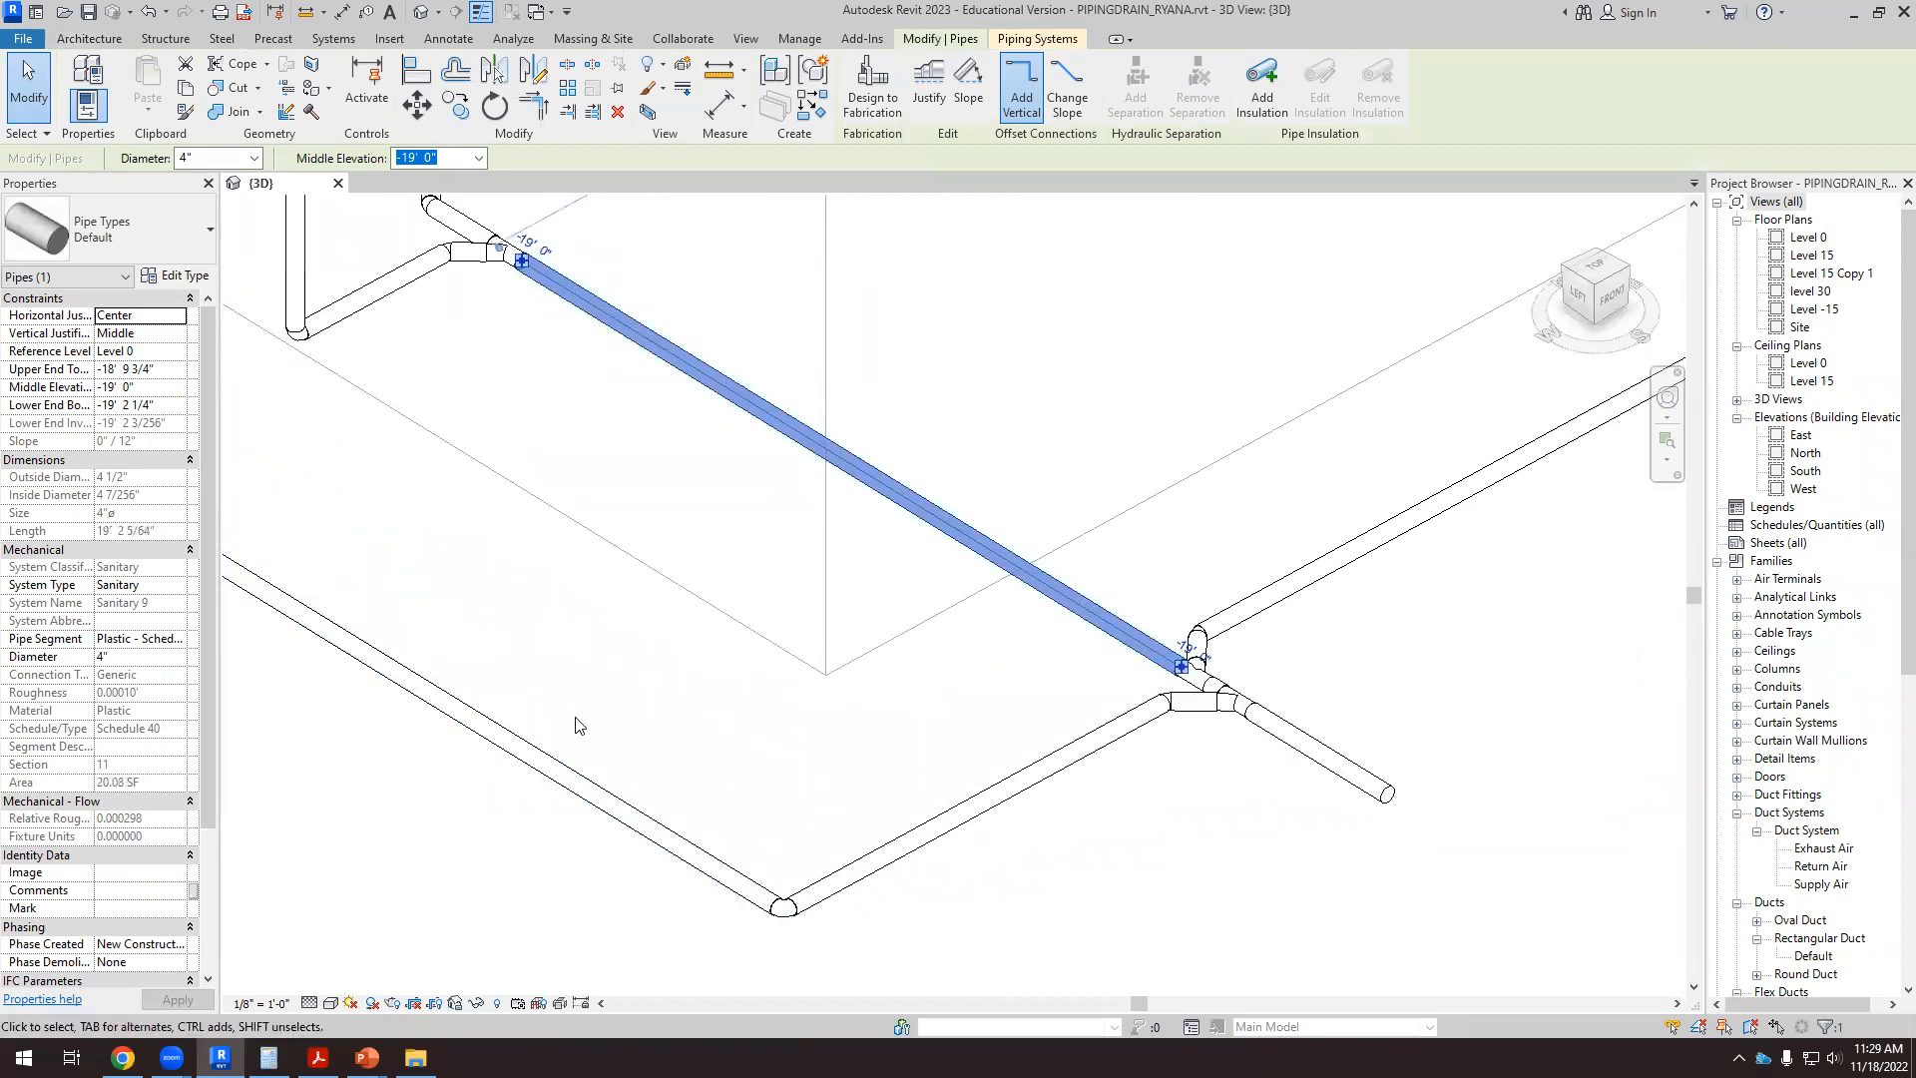
left_click(128, 662)
type("8")
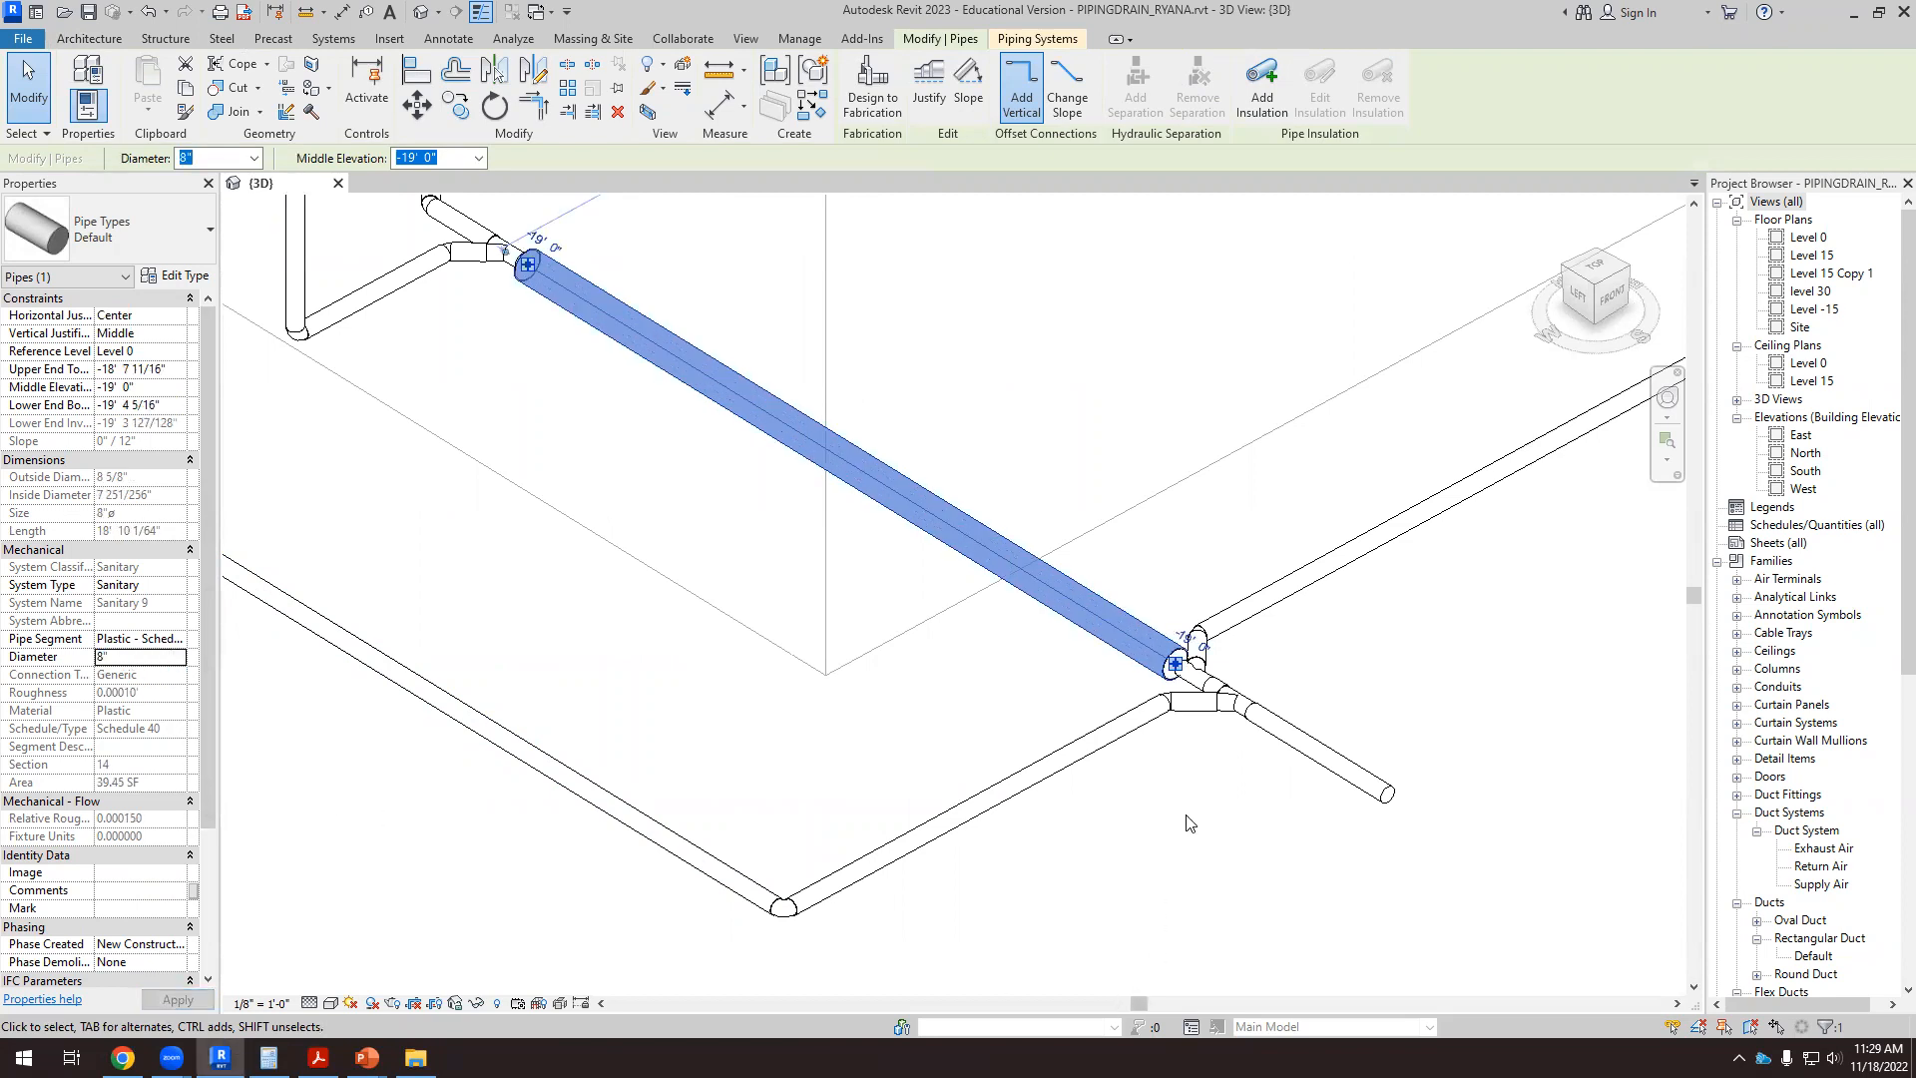
scroll(1188, 823, "up", 1)
left_click(1187, 822)
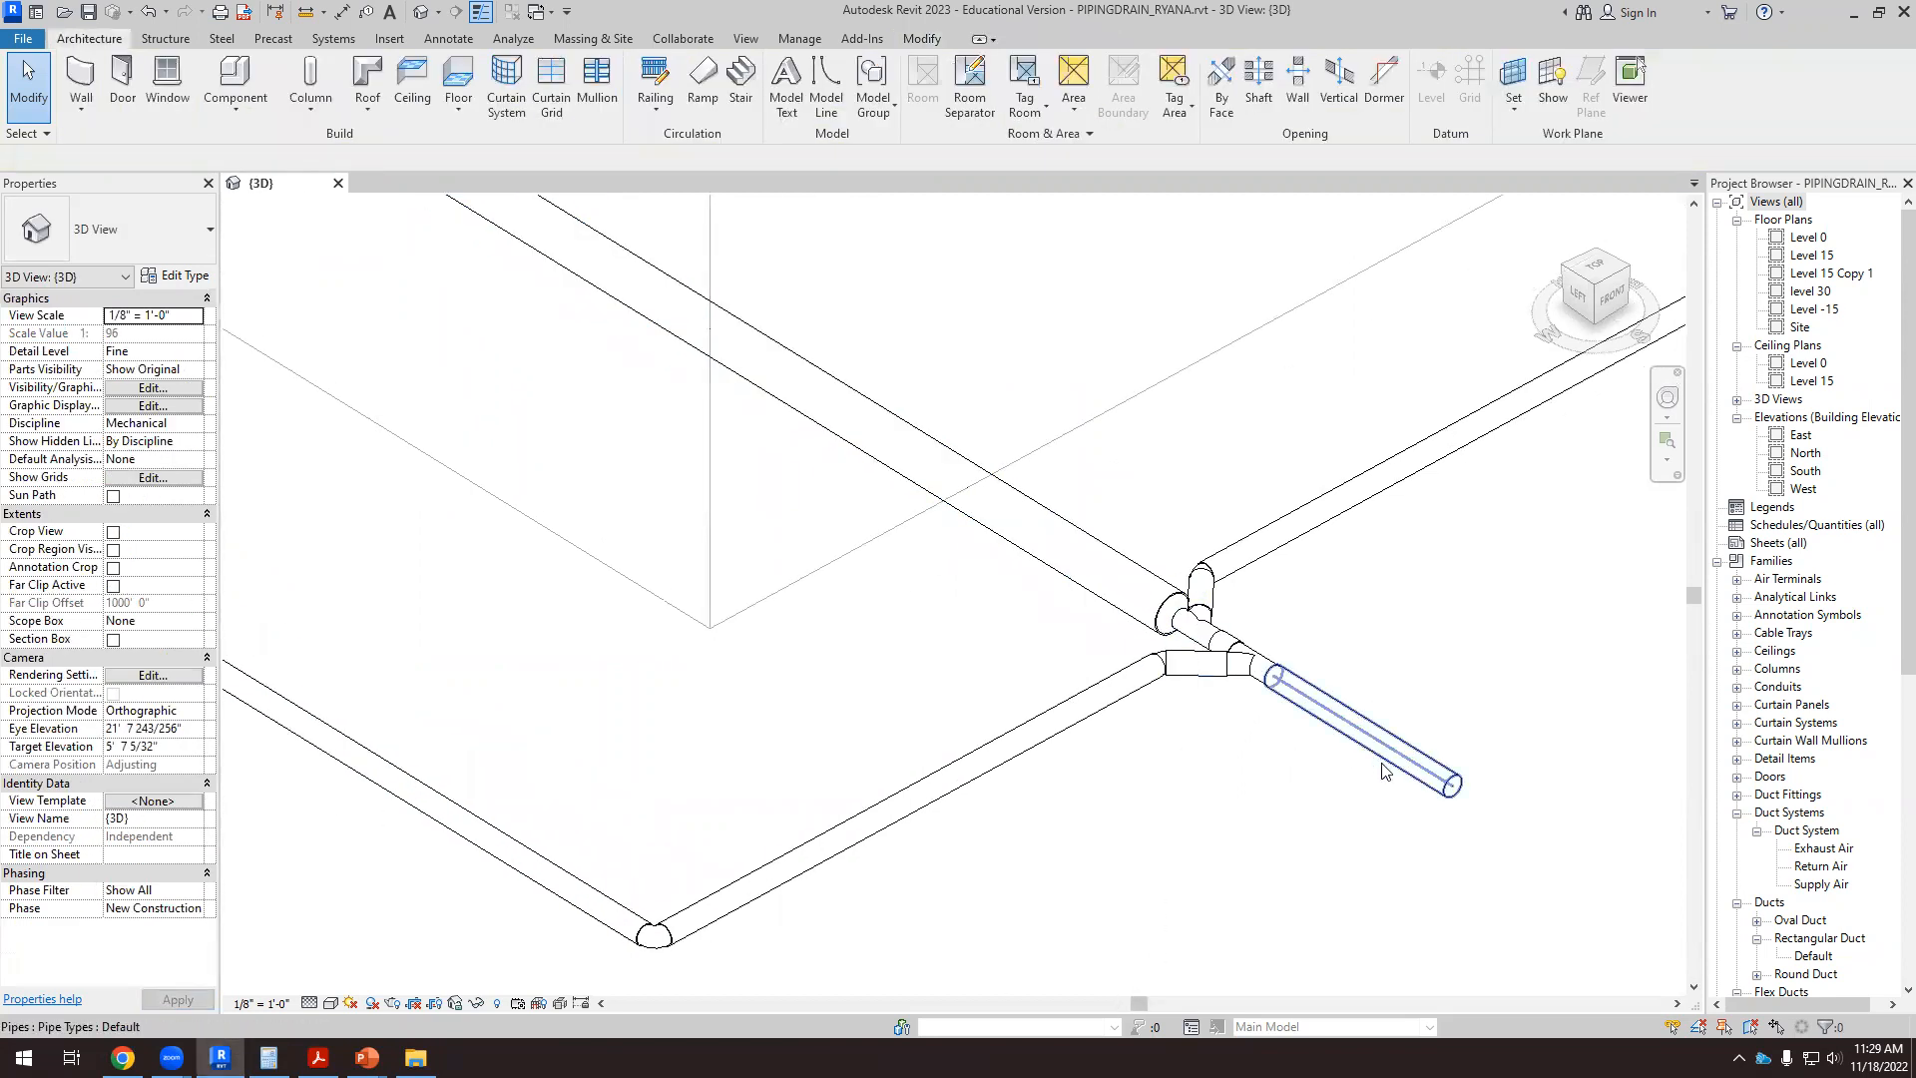
Step: Delete the tee, fittings and short pipe joining the 4-inch branch, the diagonal drain line and the 8-inch underground pipe
scroll(1383, 769, "down", 3)
scroll(964, 521, "up", 2)
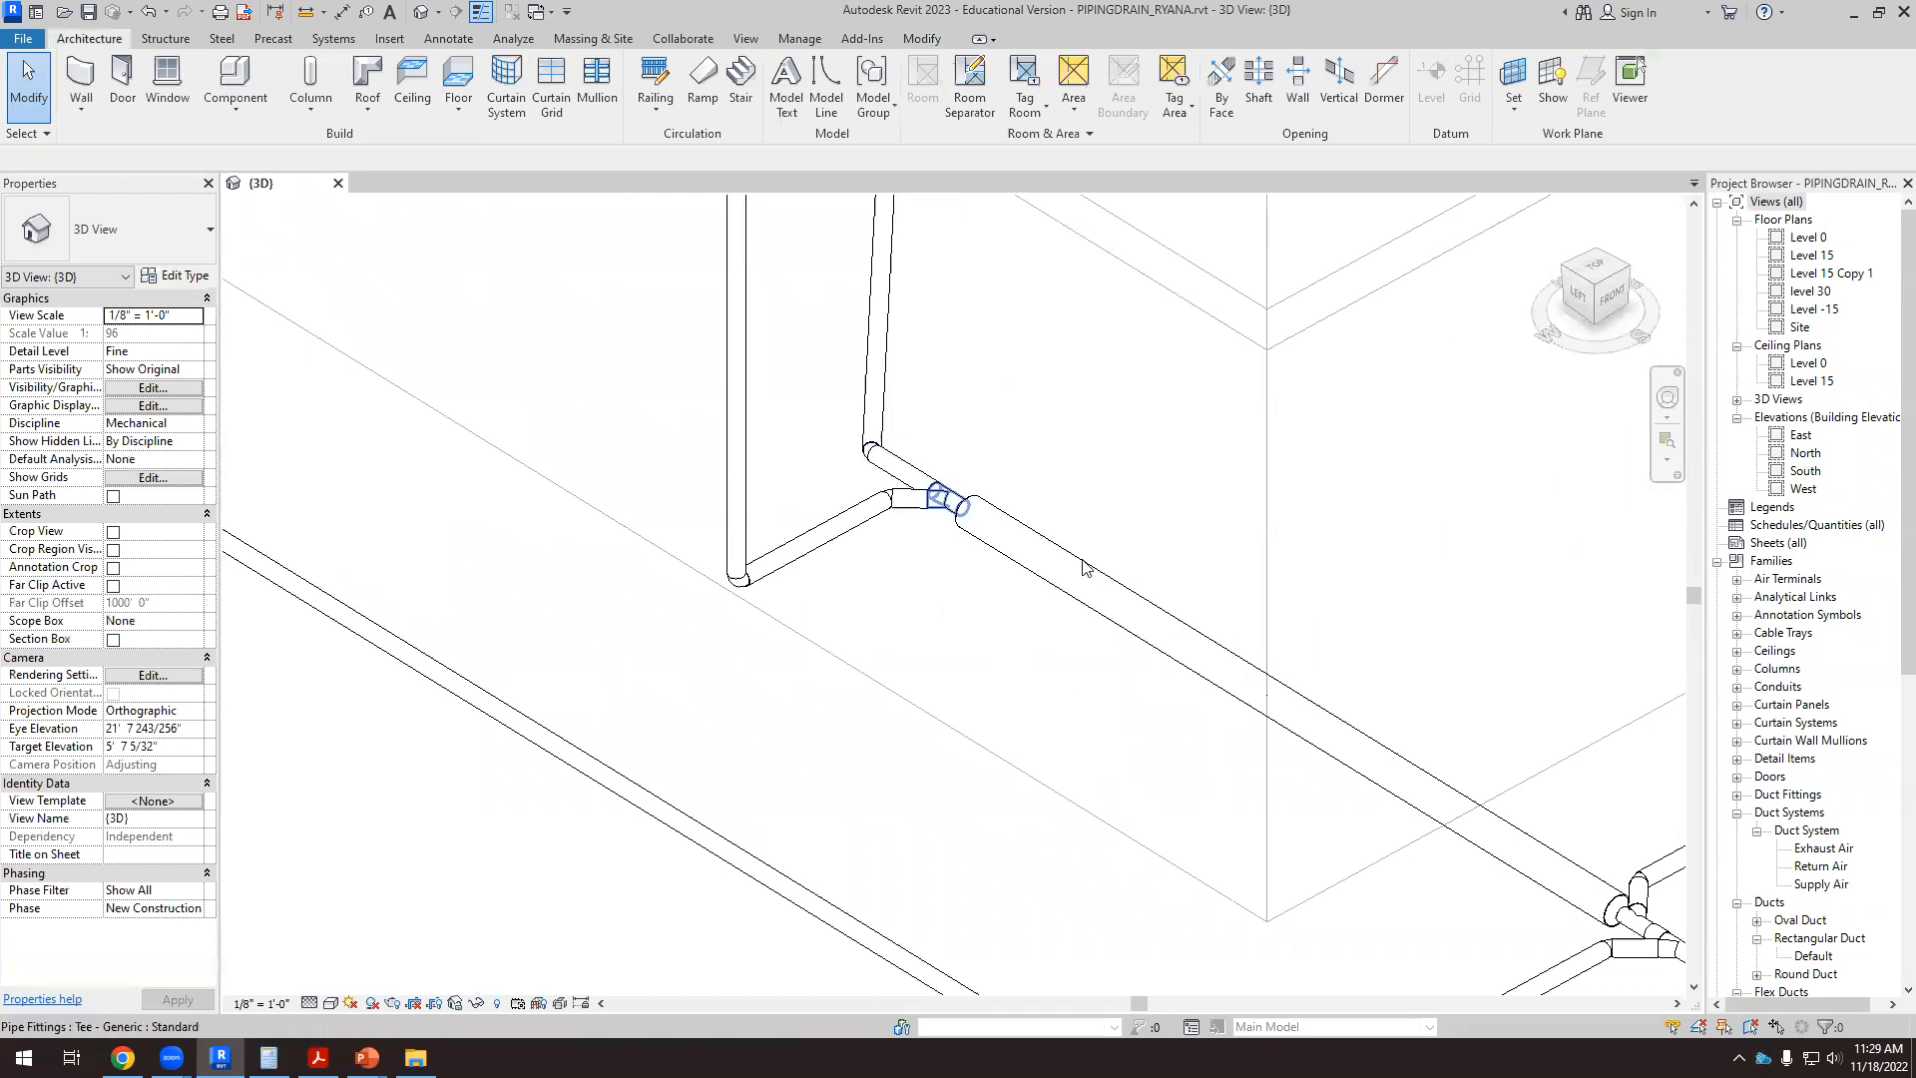
scroll(1084, 566, "down", 3)
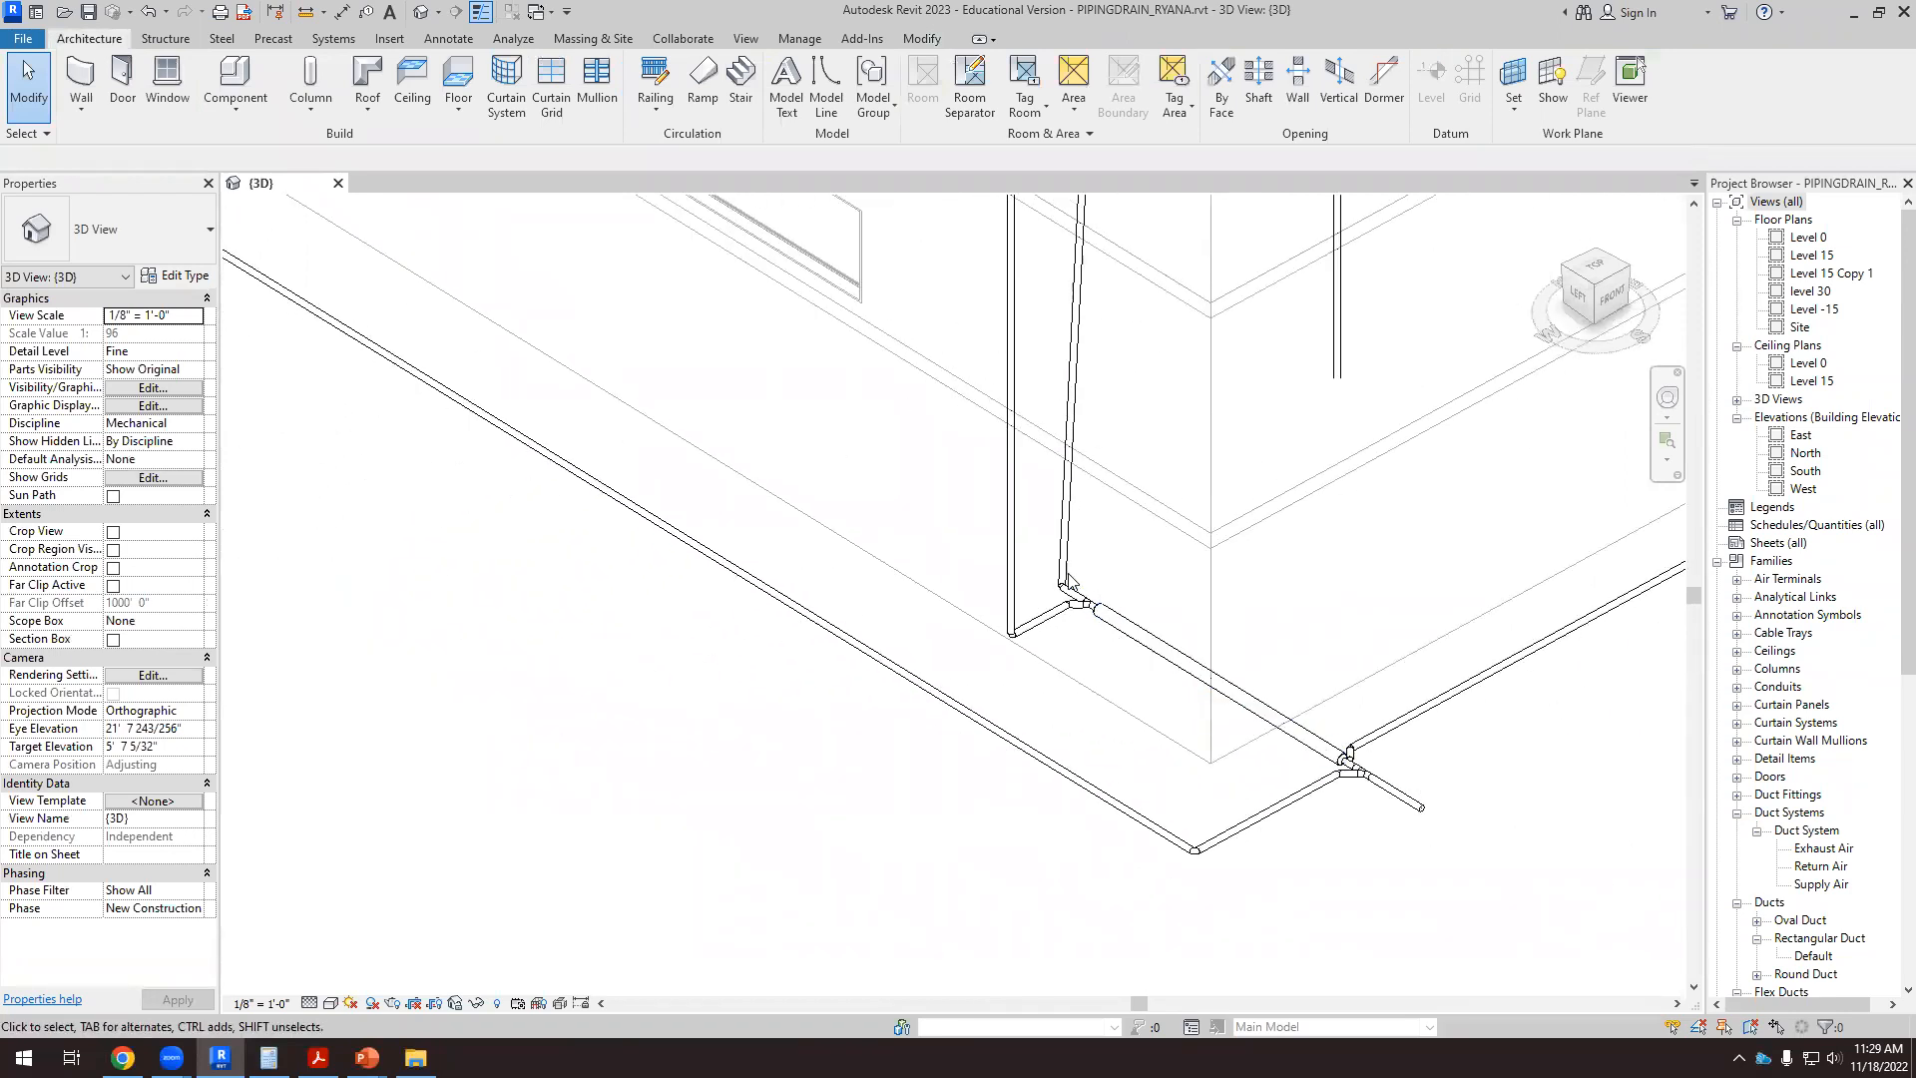
scroll(1068, 583, "up", 2)
scroll(1061, 660, "up", 2)
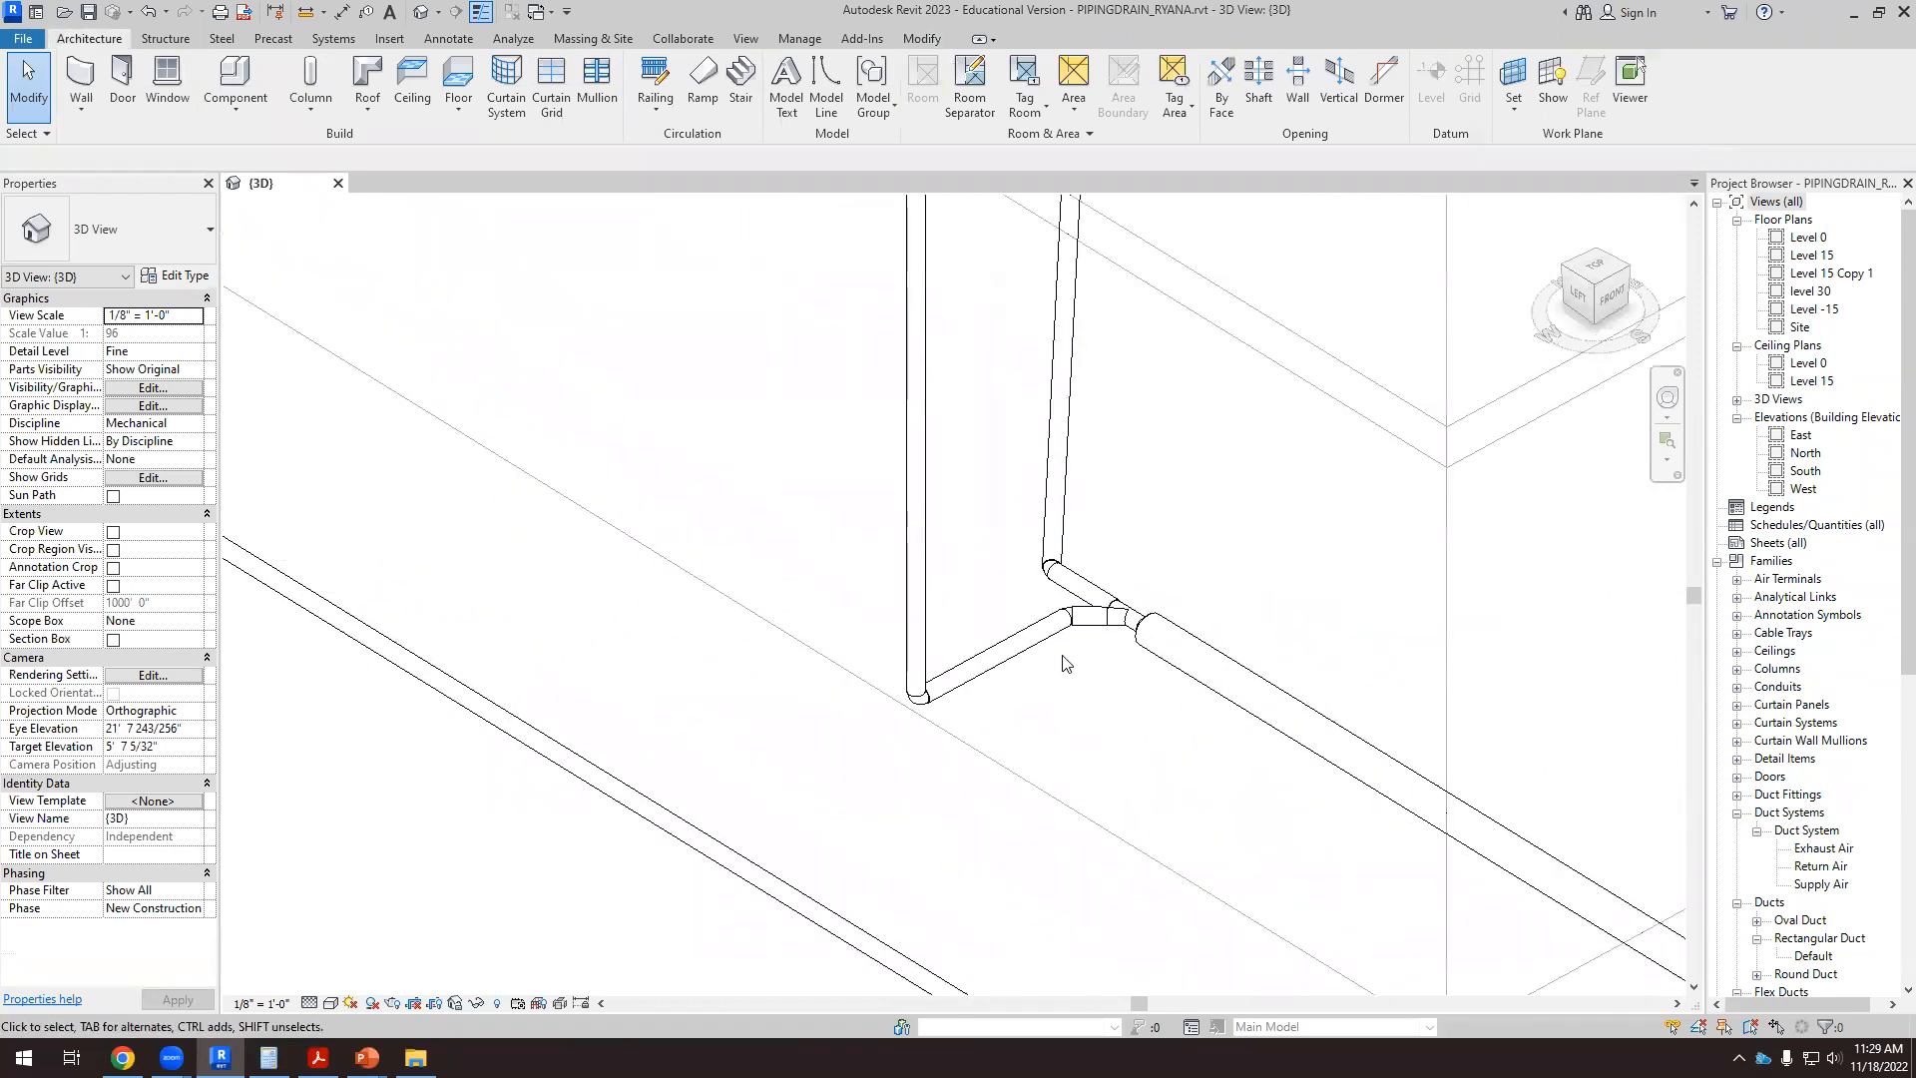
left_click_drag(1015, 700, 1235, 514)
key("Delete")
Step: Set the diagonal drain pipe's diameter to 8 inches and extend the straight 8-inch underground pipe to join its lower end
left_click(1060, 419)
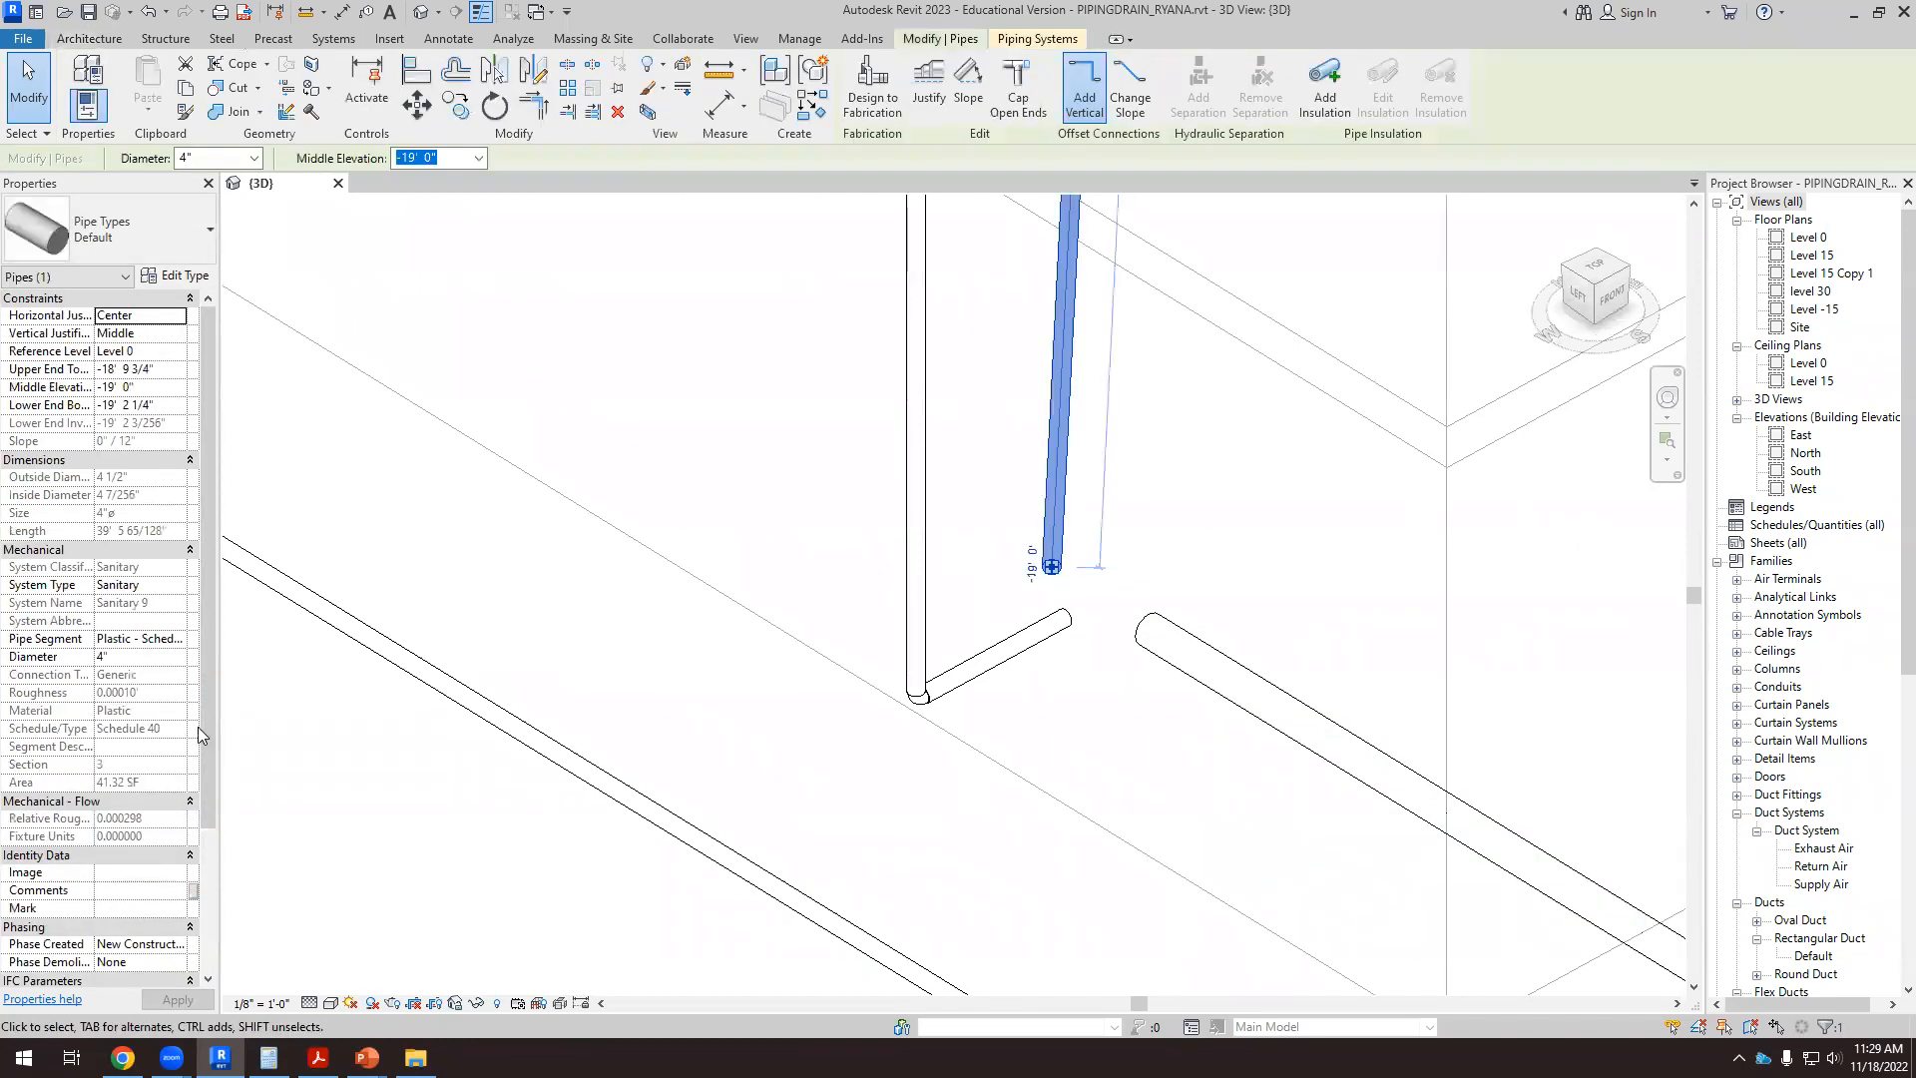
left_click(148, 658)
type("8")
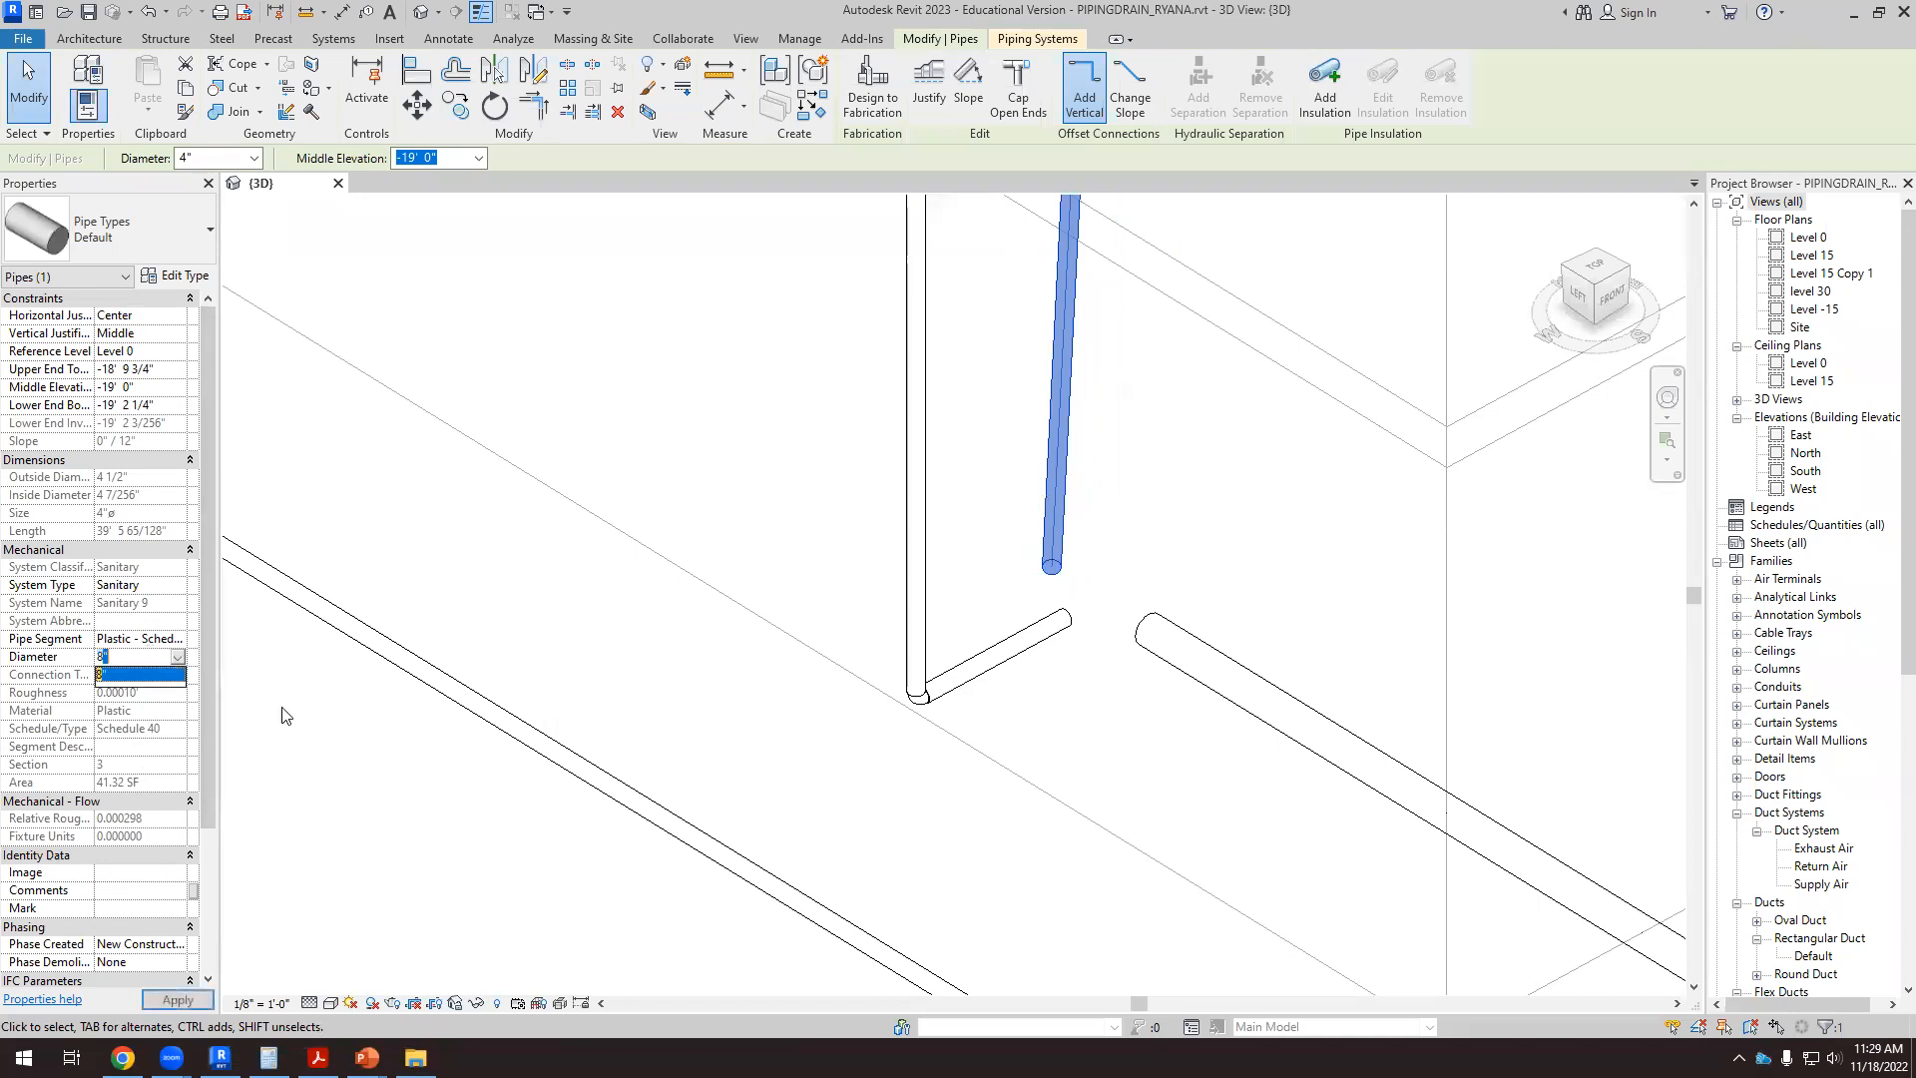
left_click(1150, 634)
left_click_drag(1149, 634, 1051, 569)
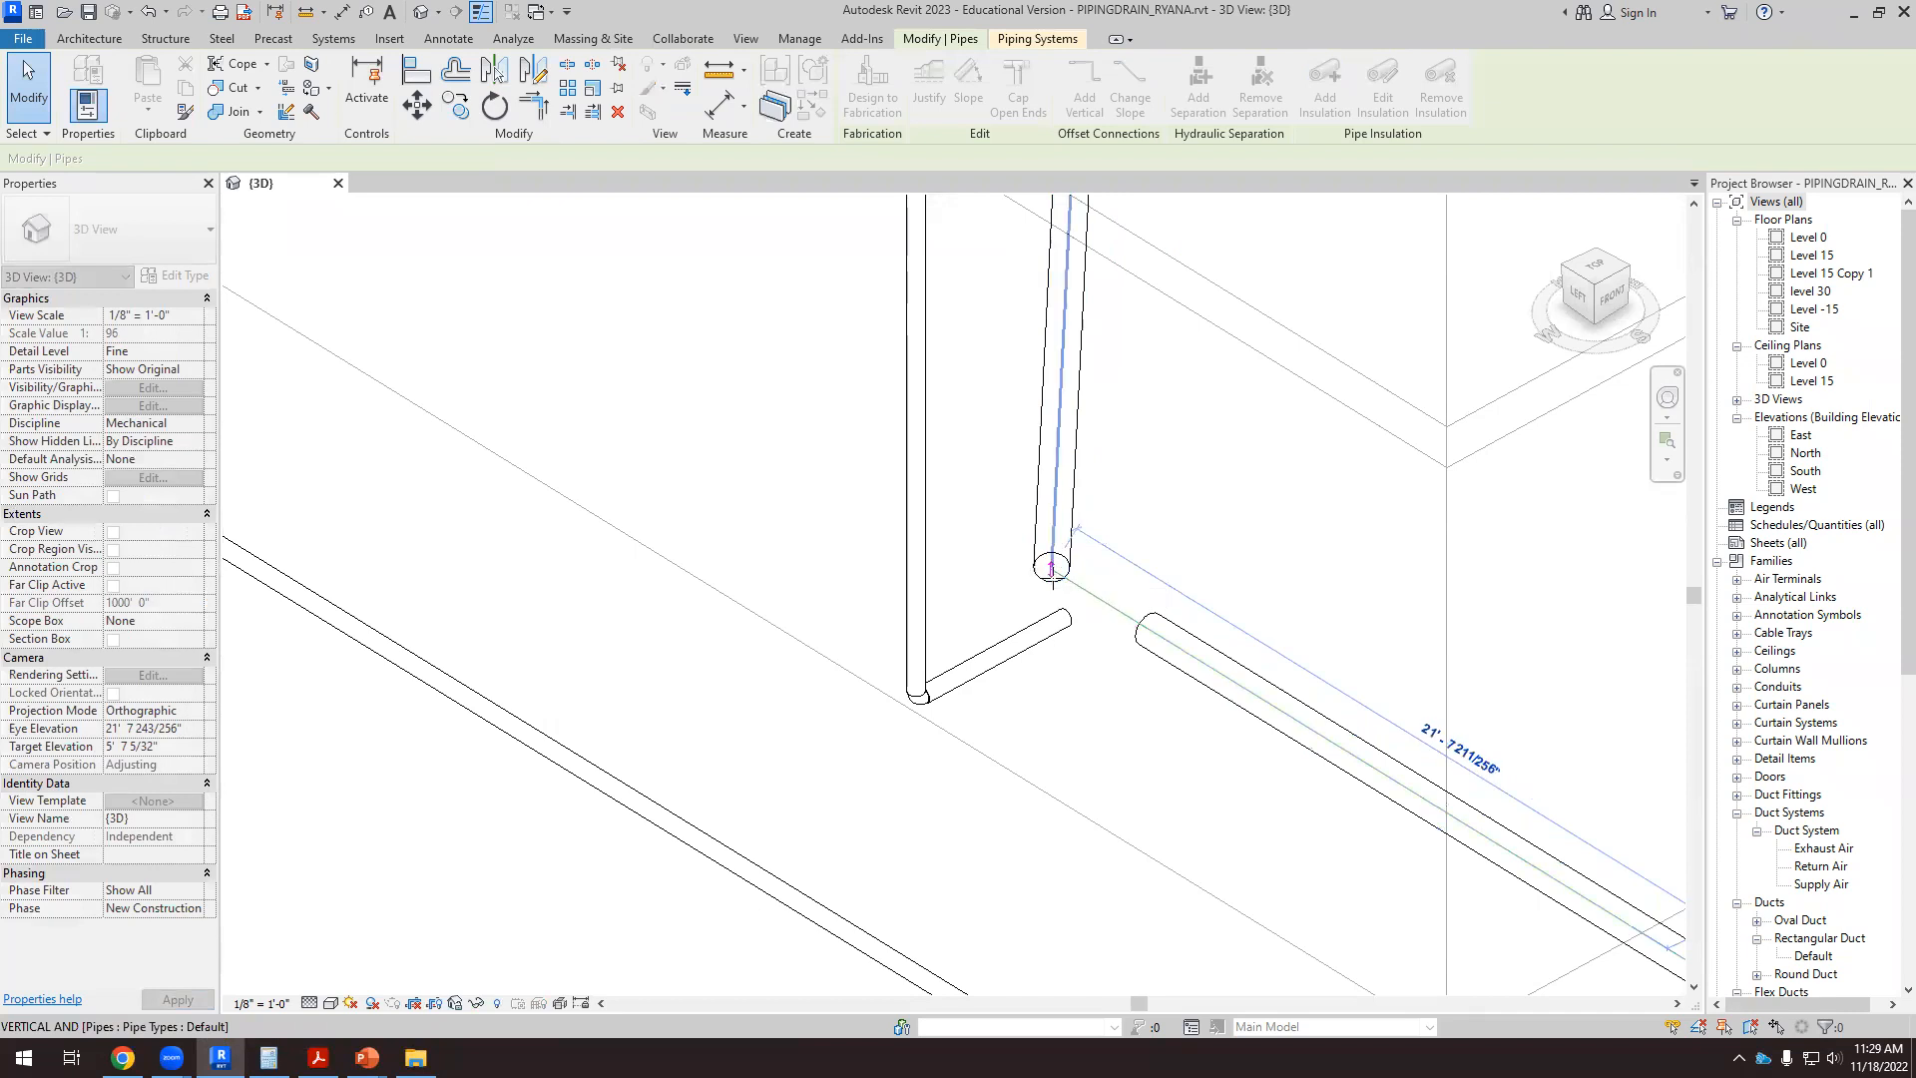
left_click_drag(1062, 747, 1061, 748)
Step: Draw a short 4-inch pipe from the open end of the vertical drain's underground branch to the 8-inch main
left_click(1059, 622)
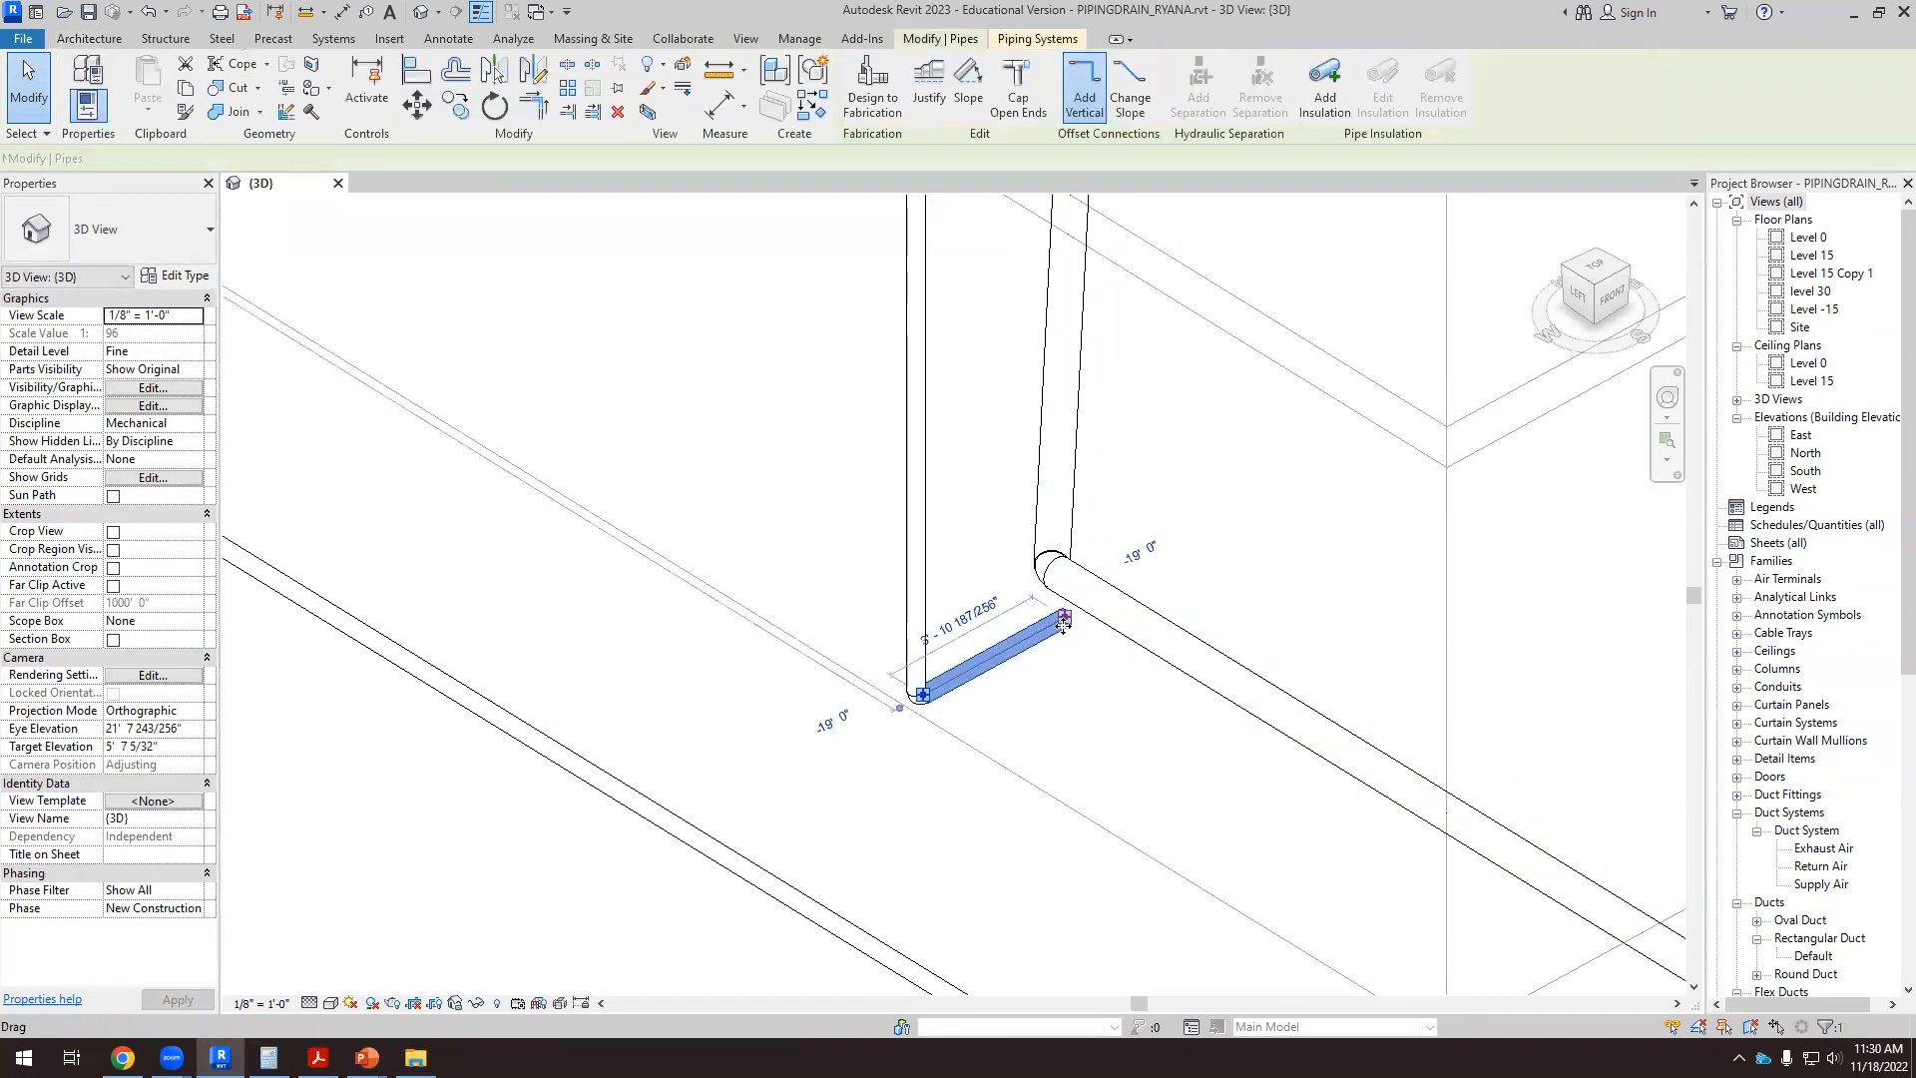
right_click(1064, 616)
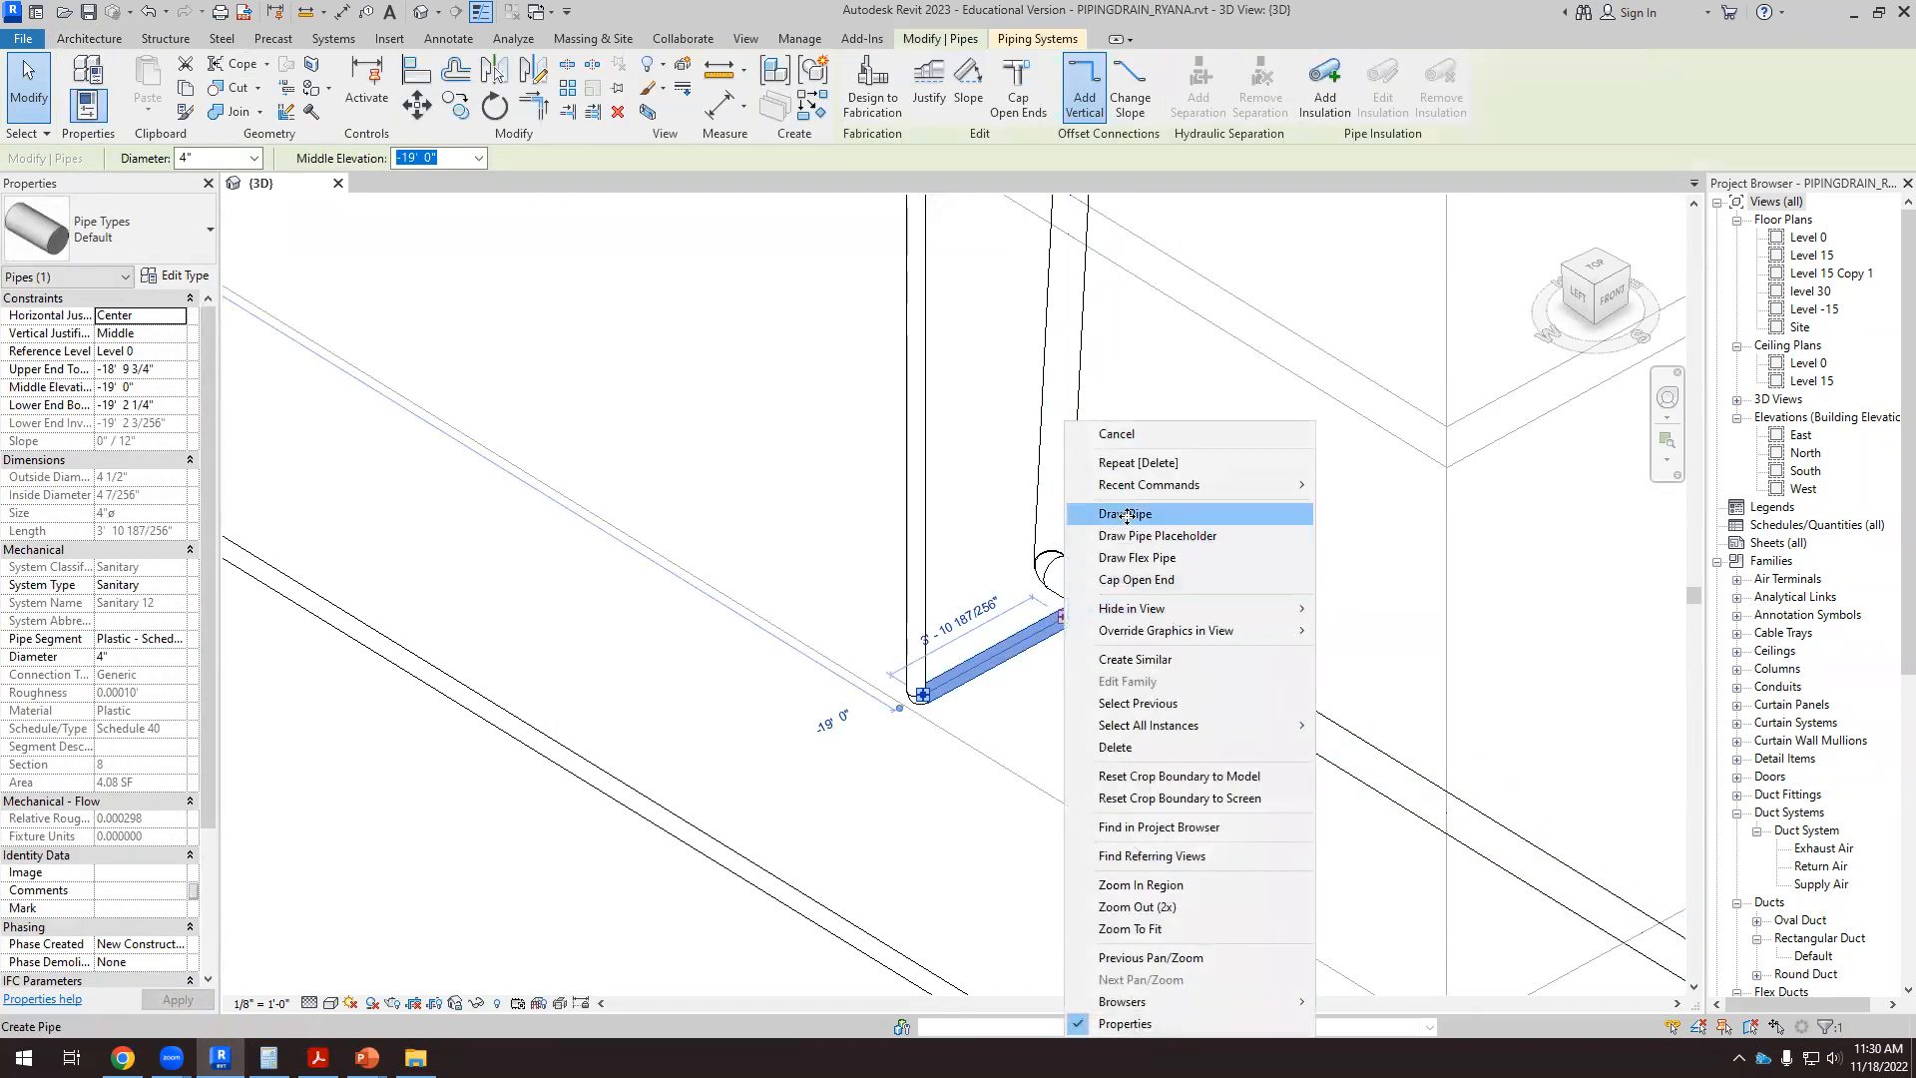
left_click(1123, 515)
left_click(1107, 612)
scroll(975, 778, "down", 5)
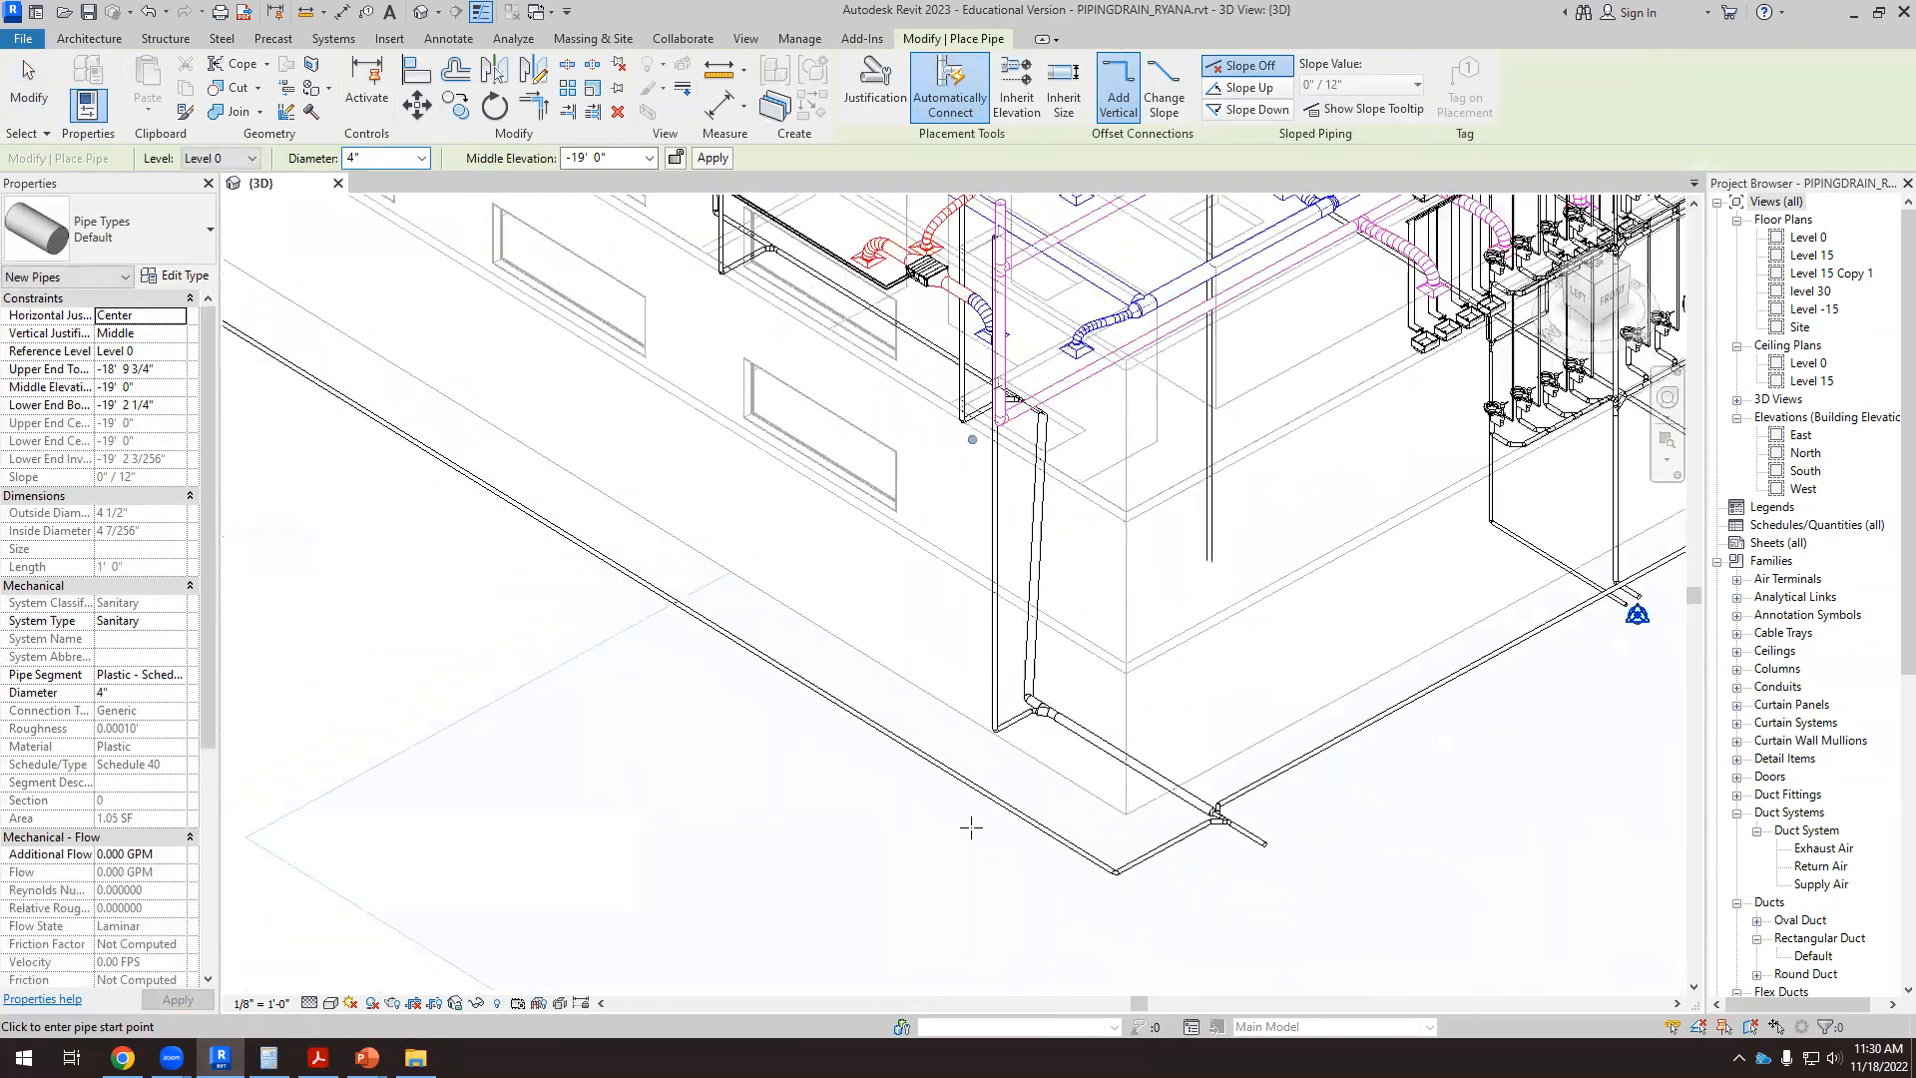
key("Escape")
Step: Examine the diagonal main and the vertical drain connections along the building's long side
scroll(1119, 660, "down", 2)
middle_click_drag(1054, 894, 1313, 777, "shift")
scroll(783, 434, "up", 6)
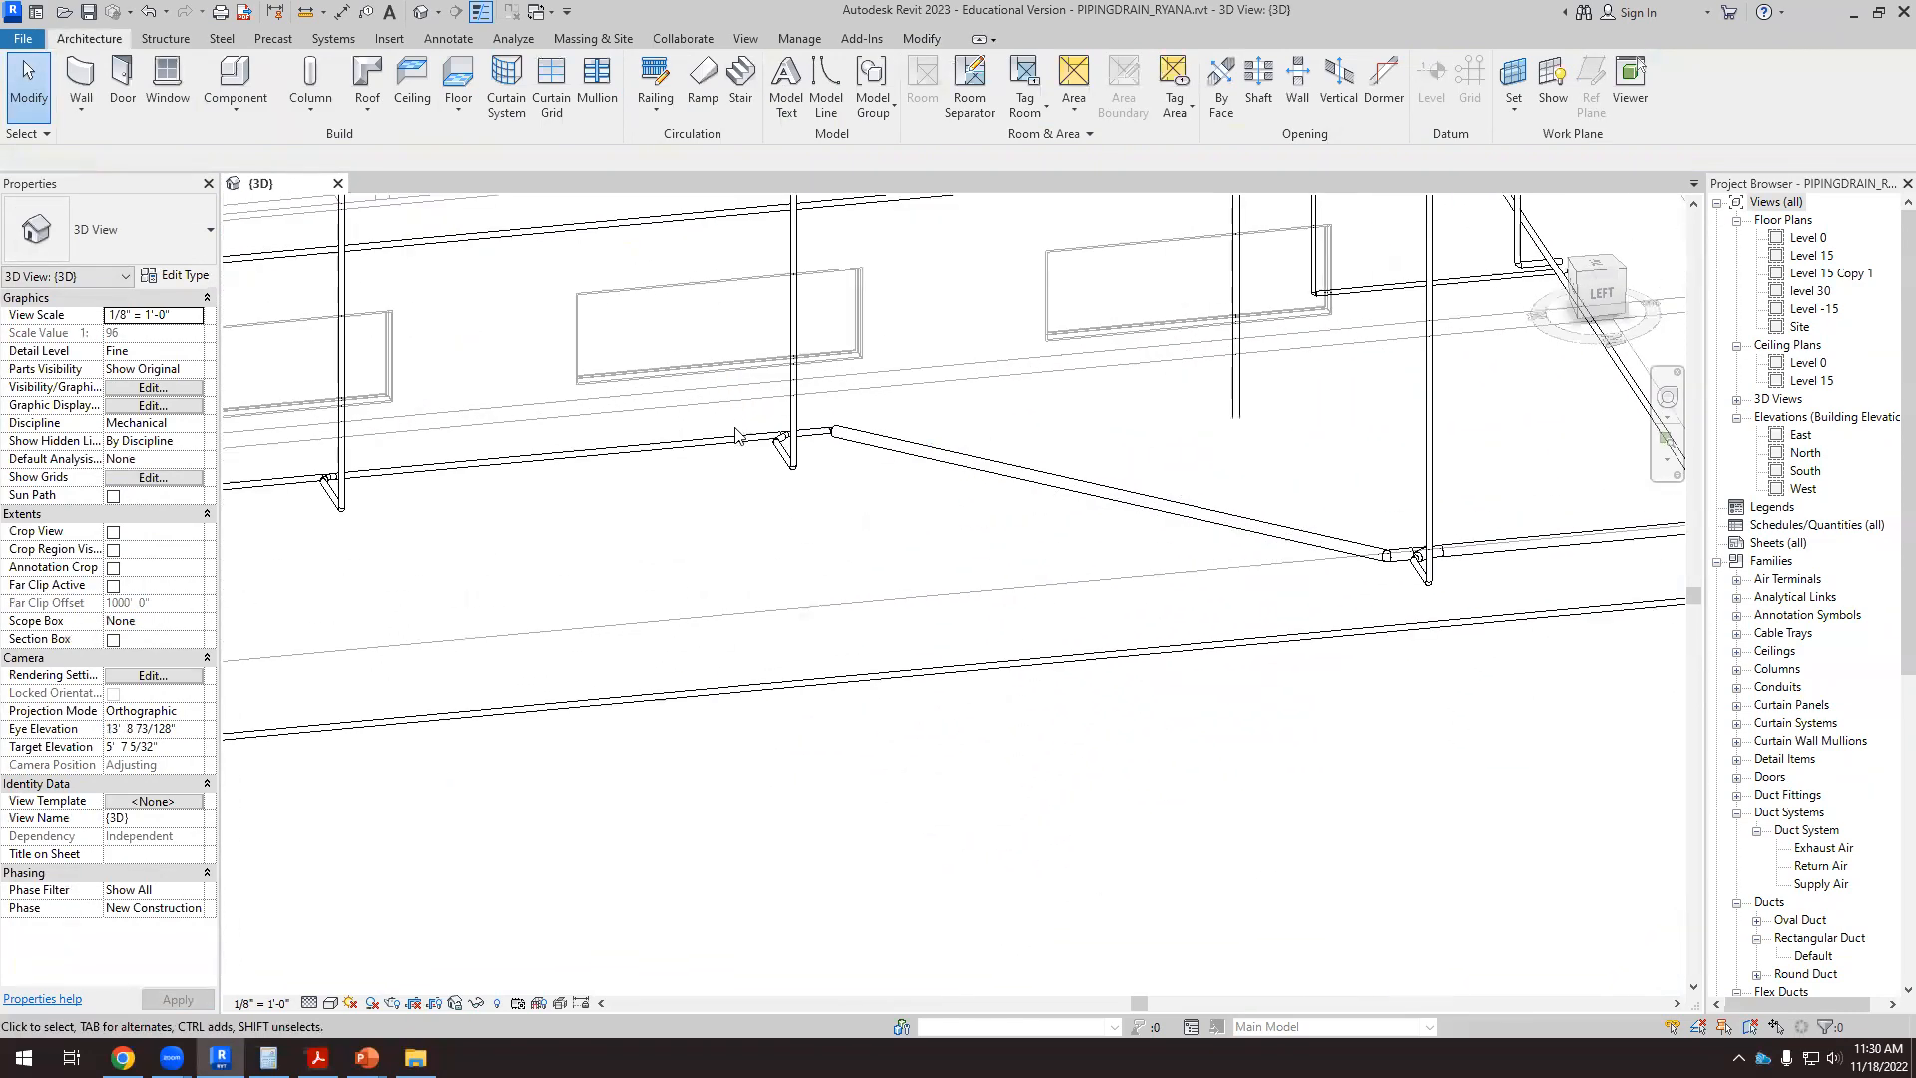
scroll(761, 548, "down", 5)
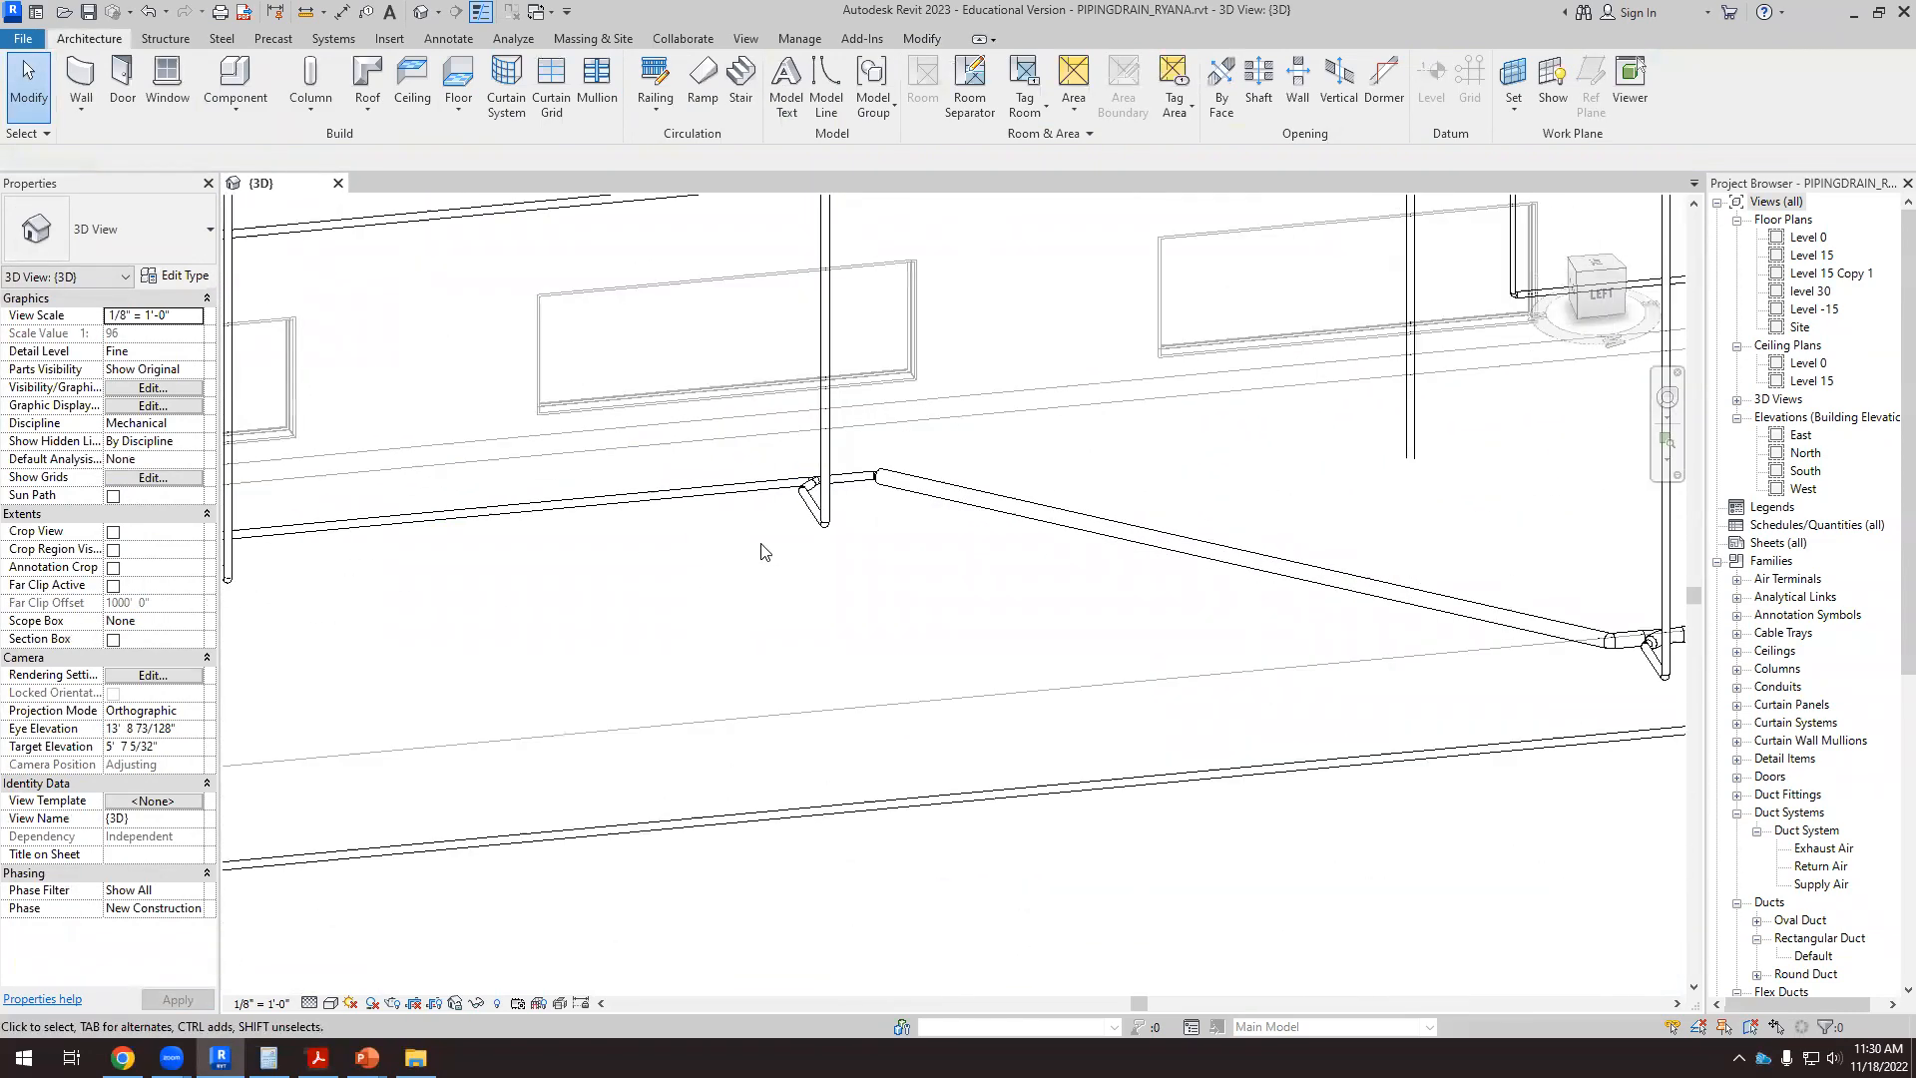
scroll(1095, 665, "down", 2)
middle_click_drag(1130, 713, 1291, 674, "shift")
scroll(1291, 671, "up", 3)
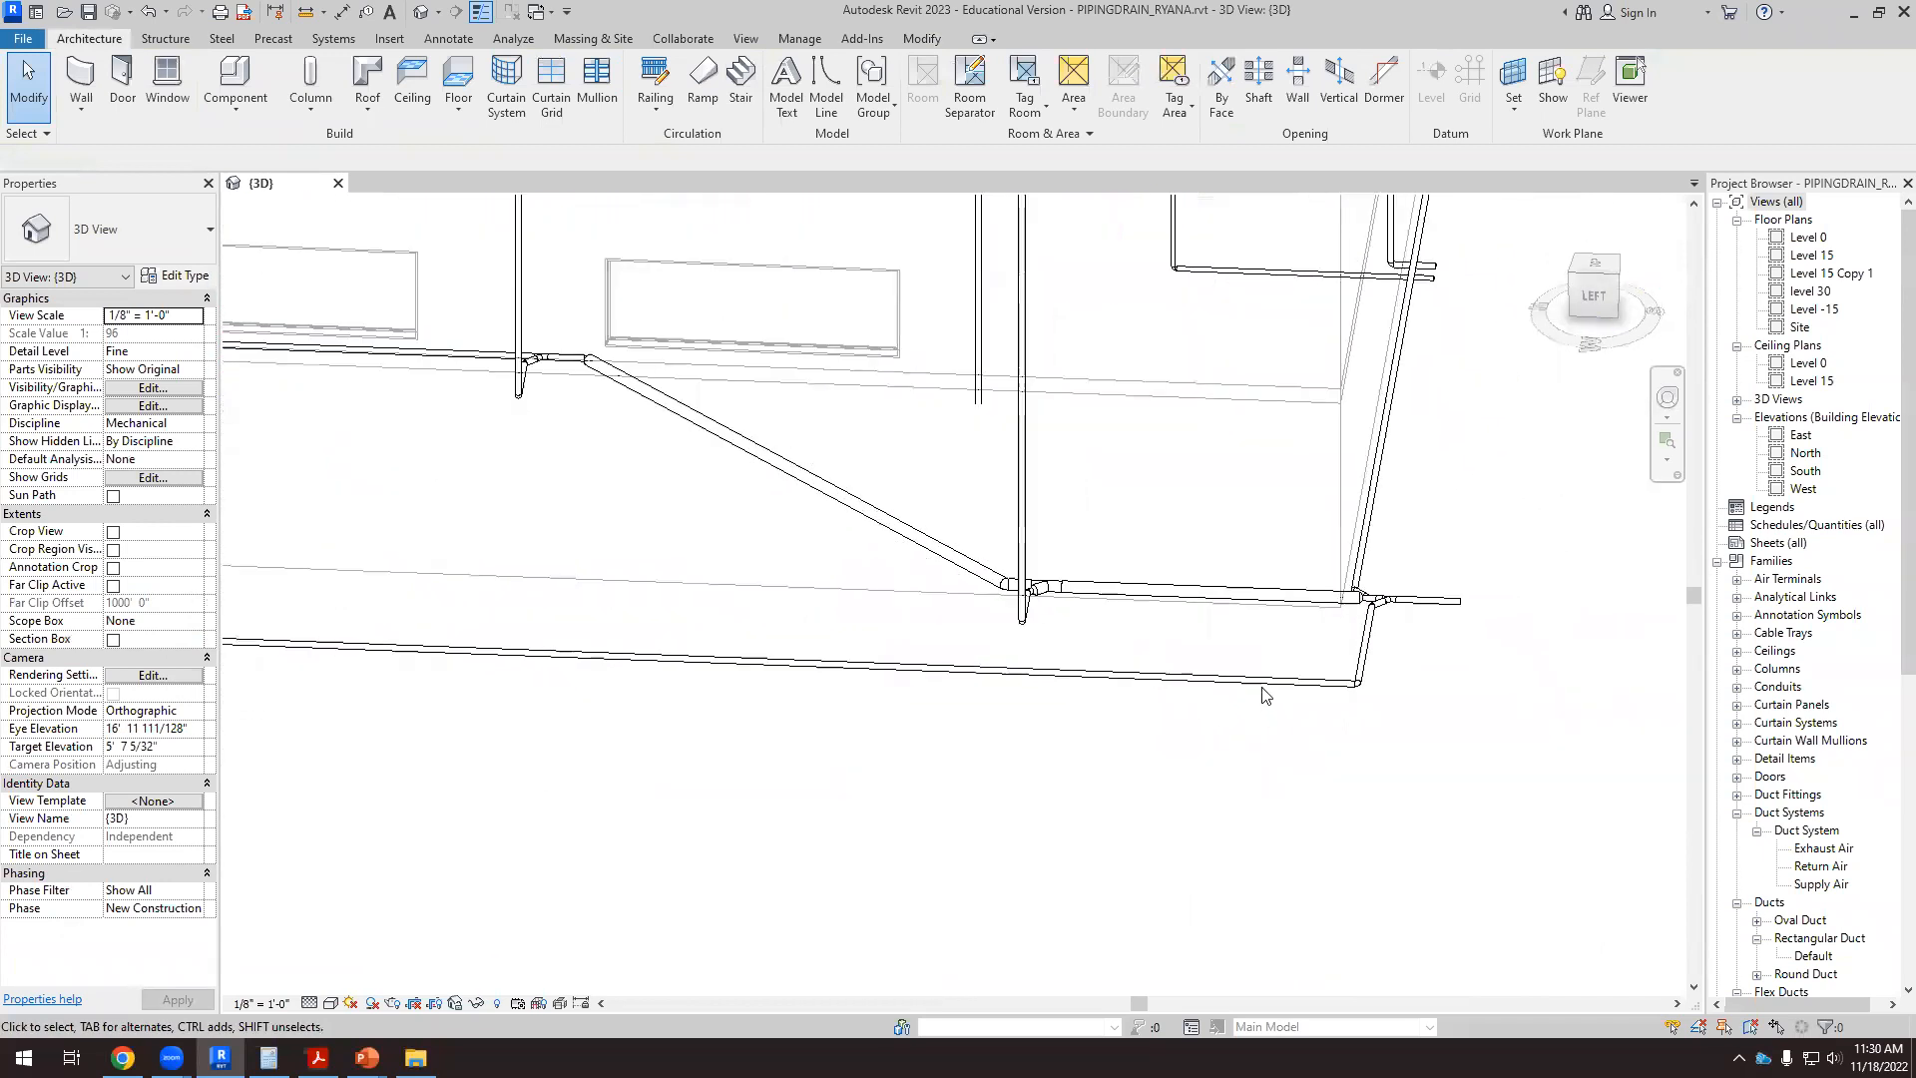
Step: Select the perimeter drain pipe along the building's long side and examine its route relative to the whole building and the roof drains
left_click(1264, 686)
middle_click_drag(1466, 649, 1178, 719, "shift")
scroll(1185, 929, "down", 5)
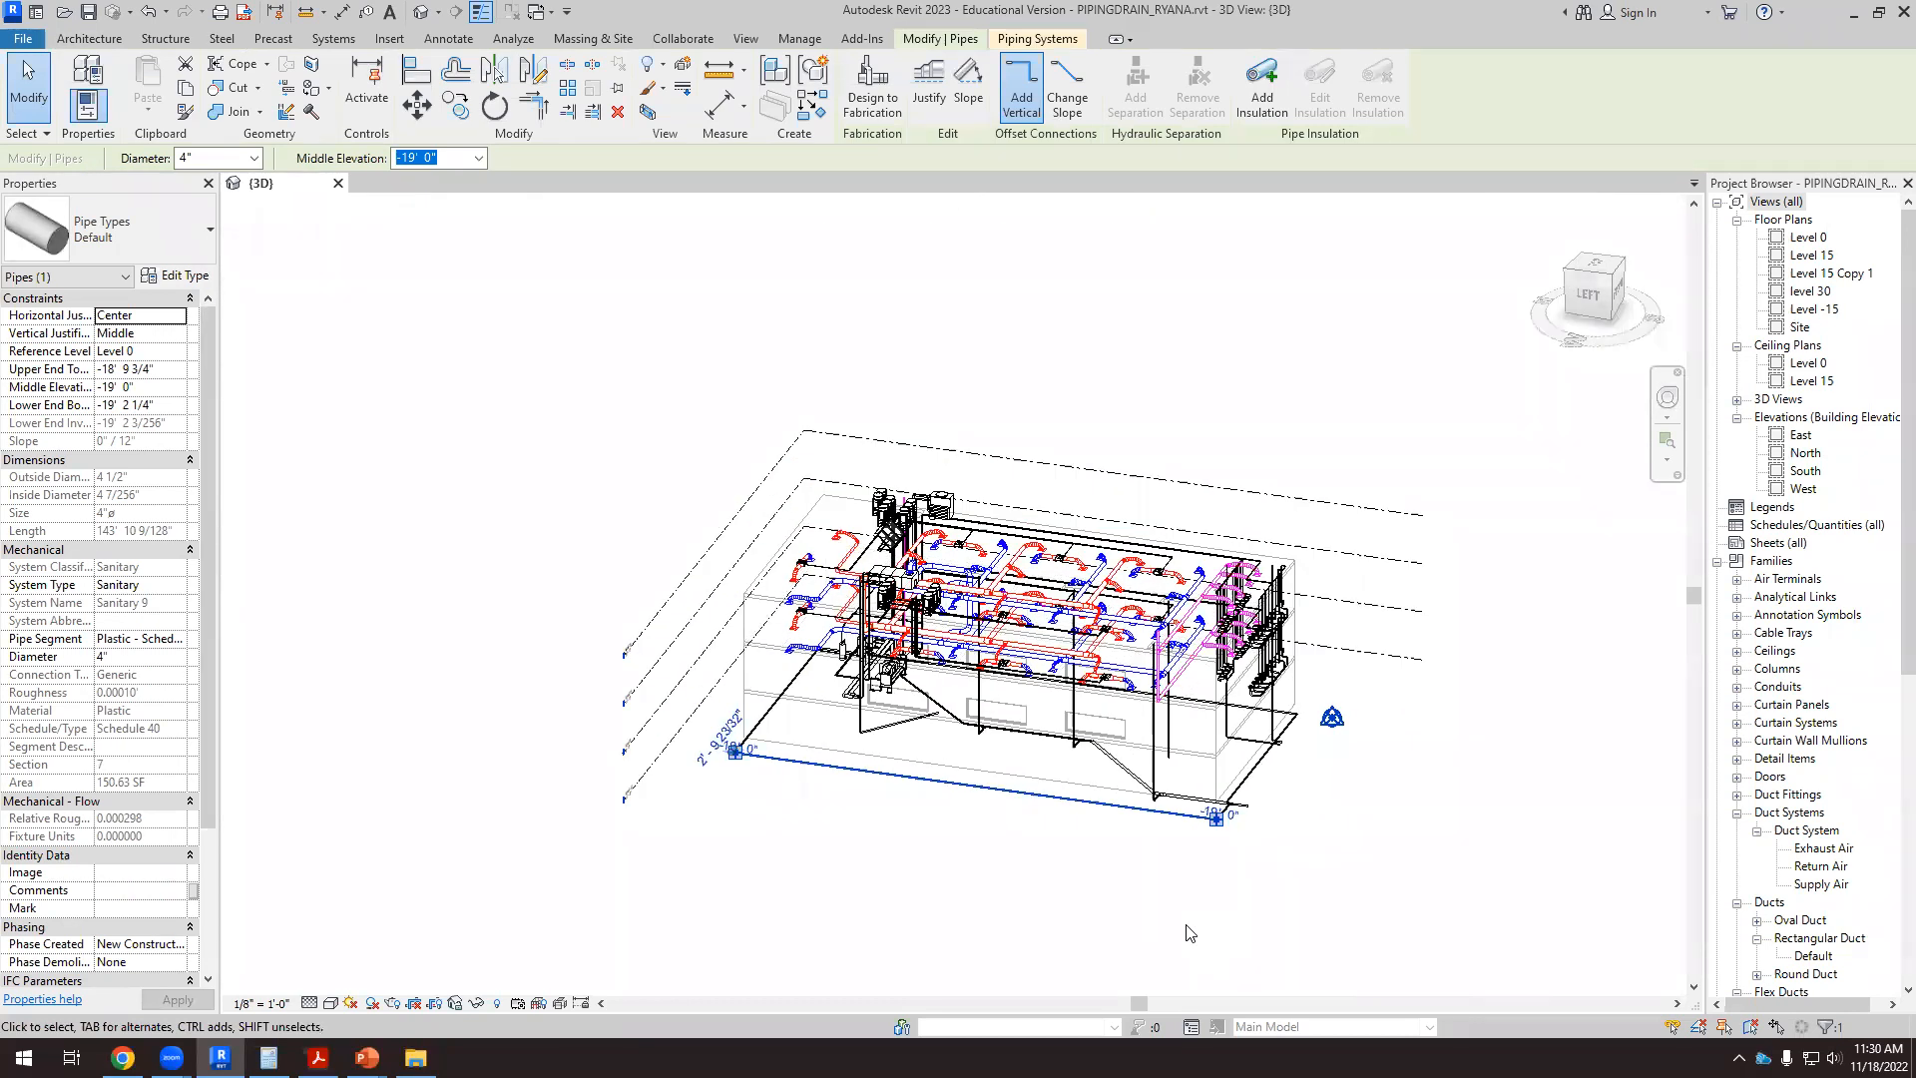
scroll(921, 776, "up", 5)
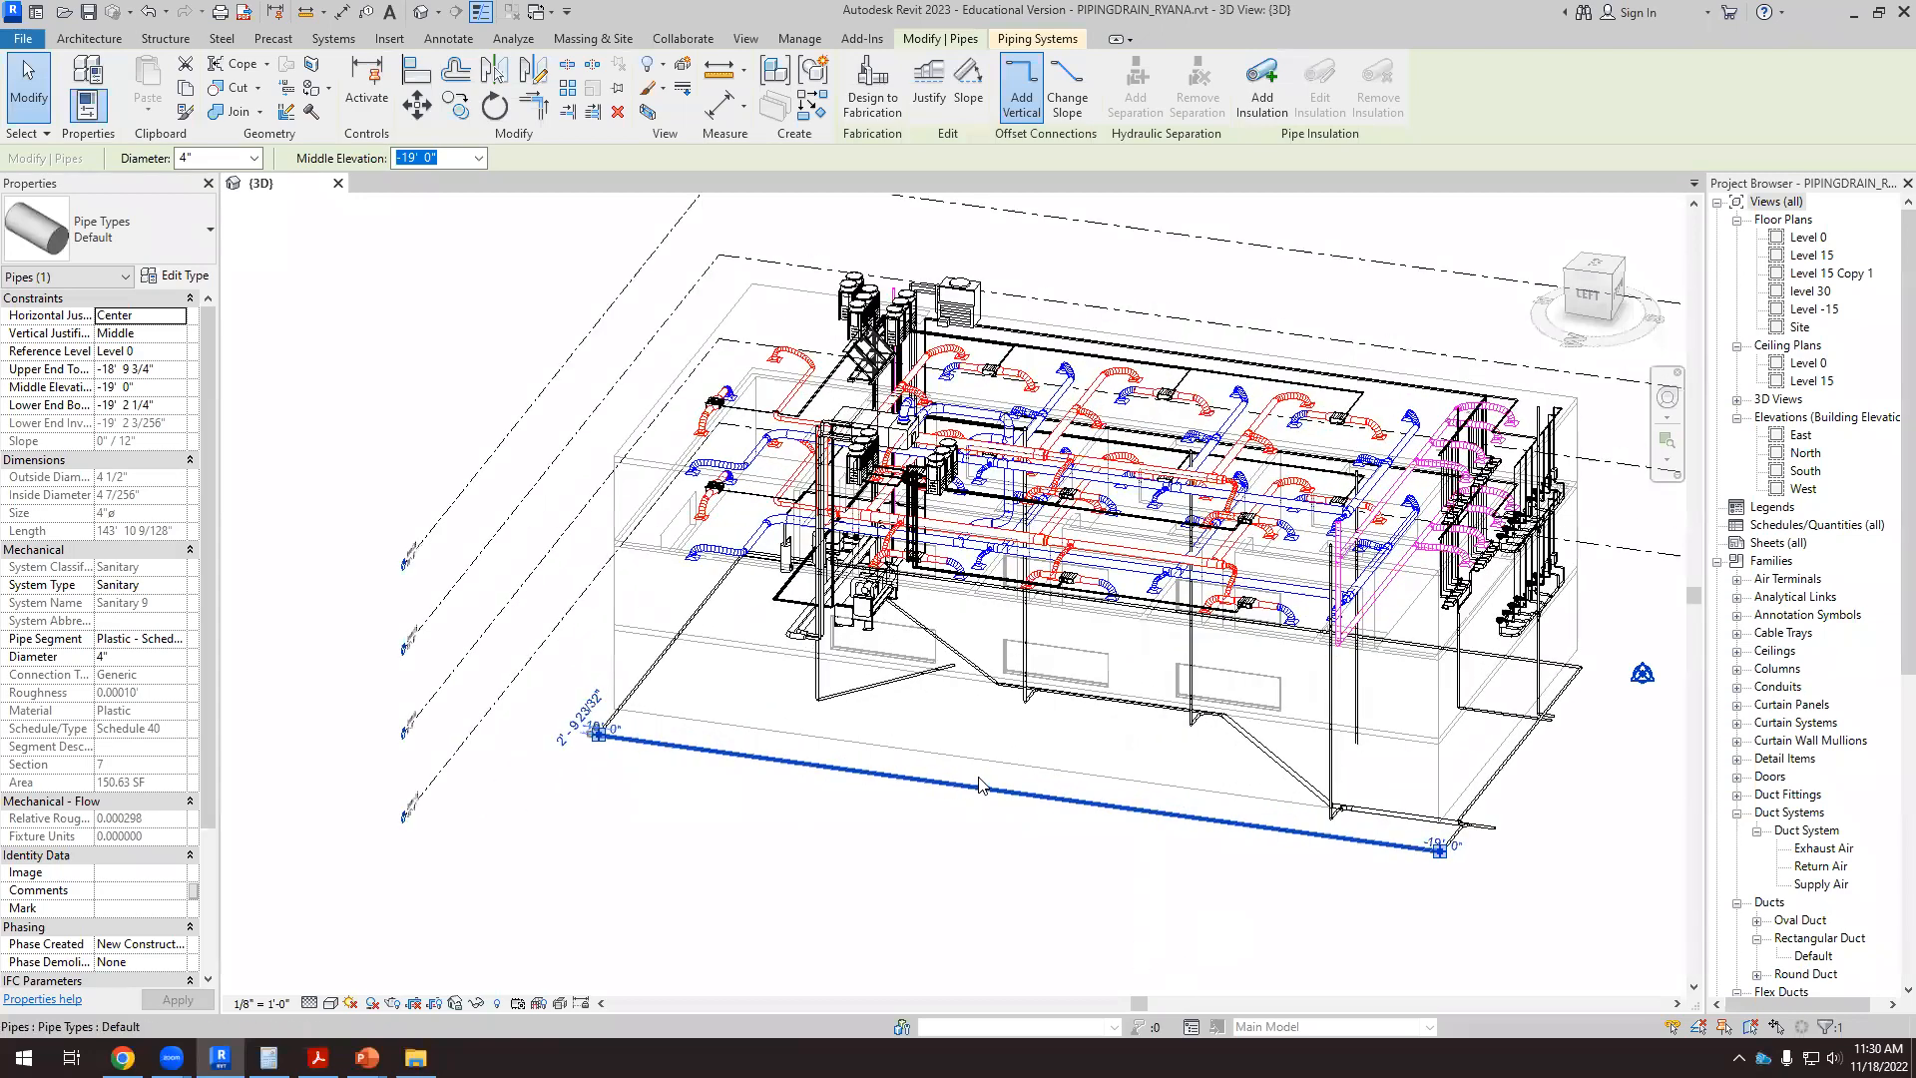
scroll(577, 720, "down", 2)
middle_click_drag(889, 795, 1039, 874, "shift")
scroll(1043, 870, "up", 1)
scroll(1109, 464, "up", 4)
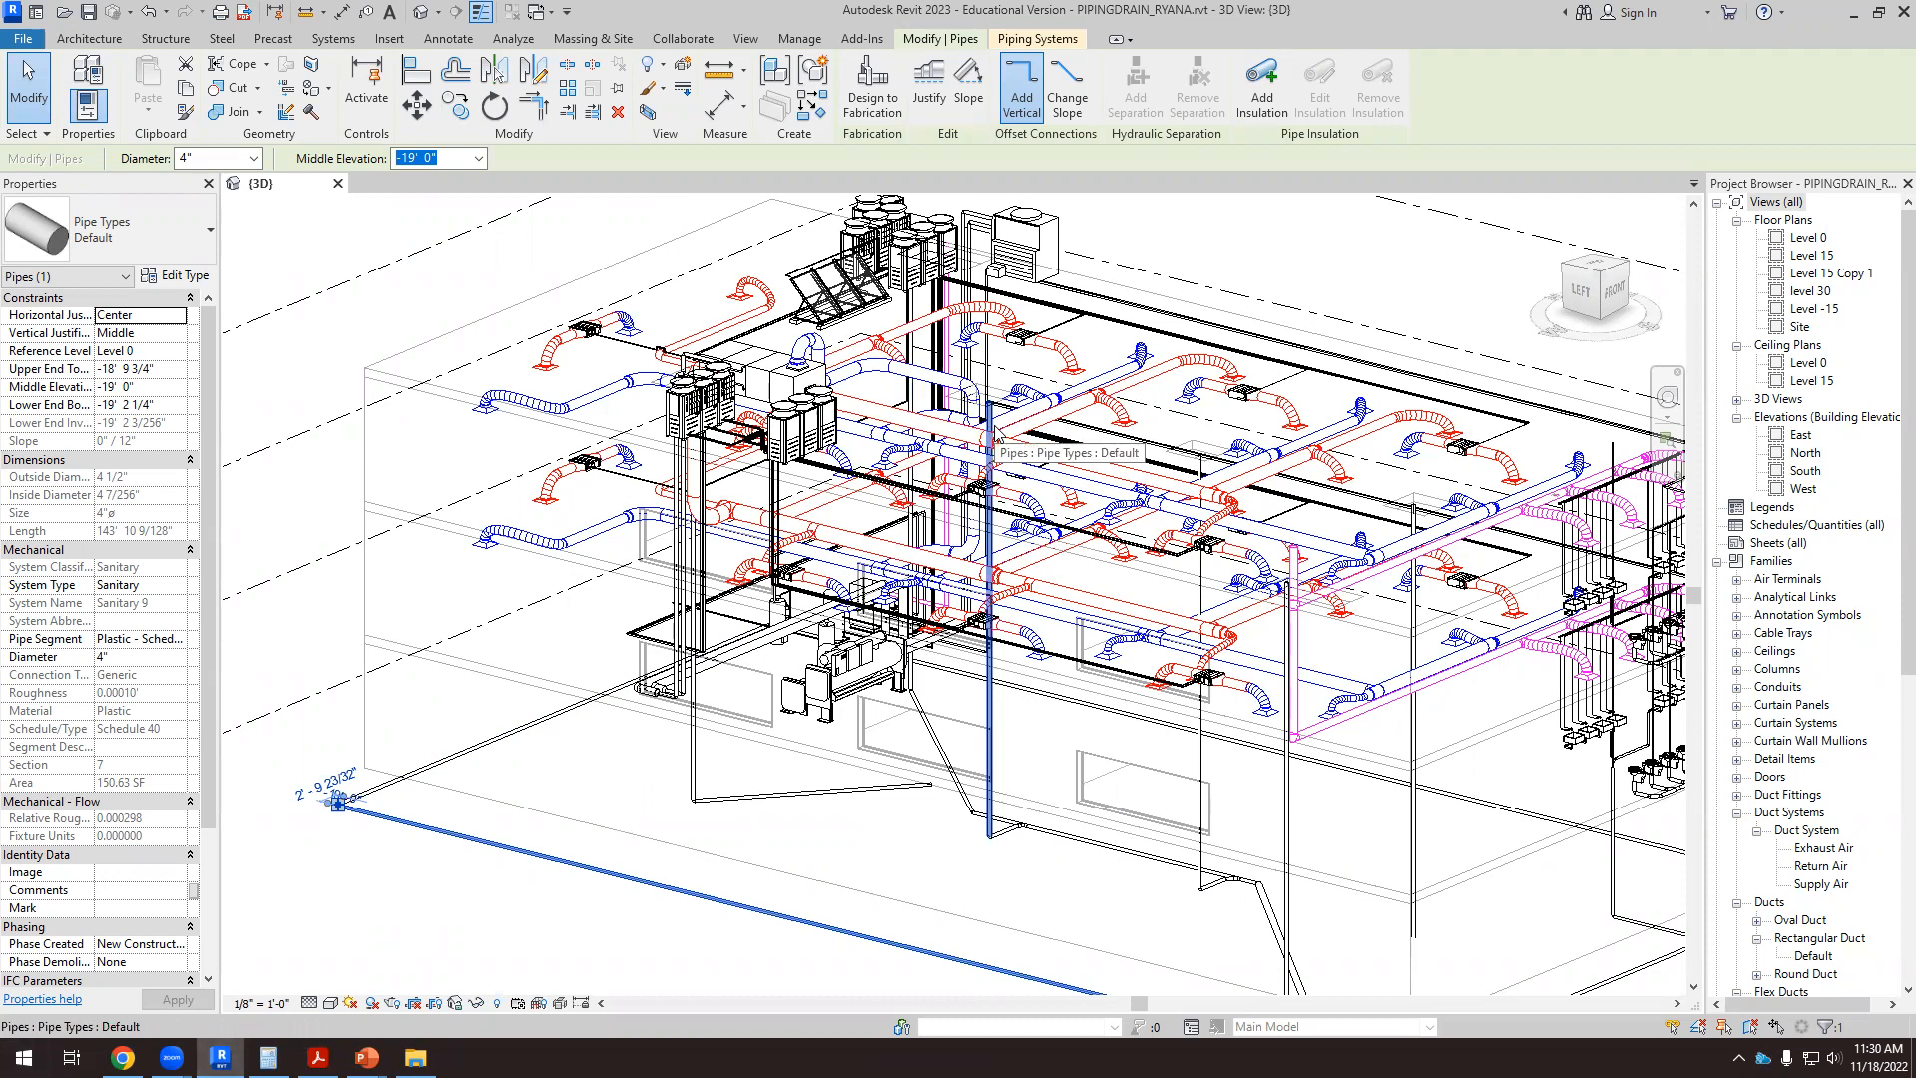
scroll(400, 766, "up", 3)
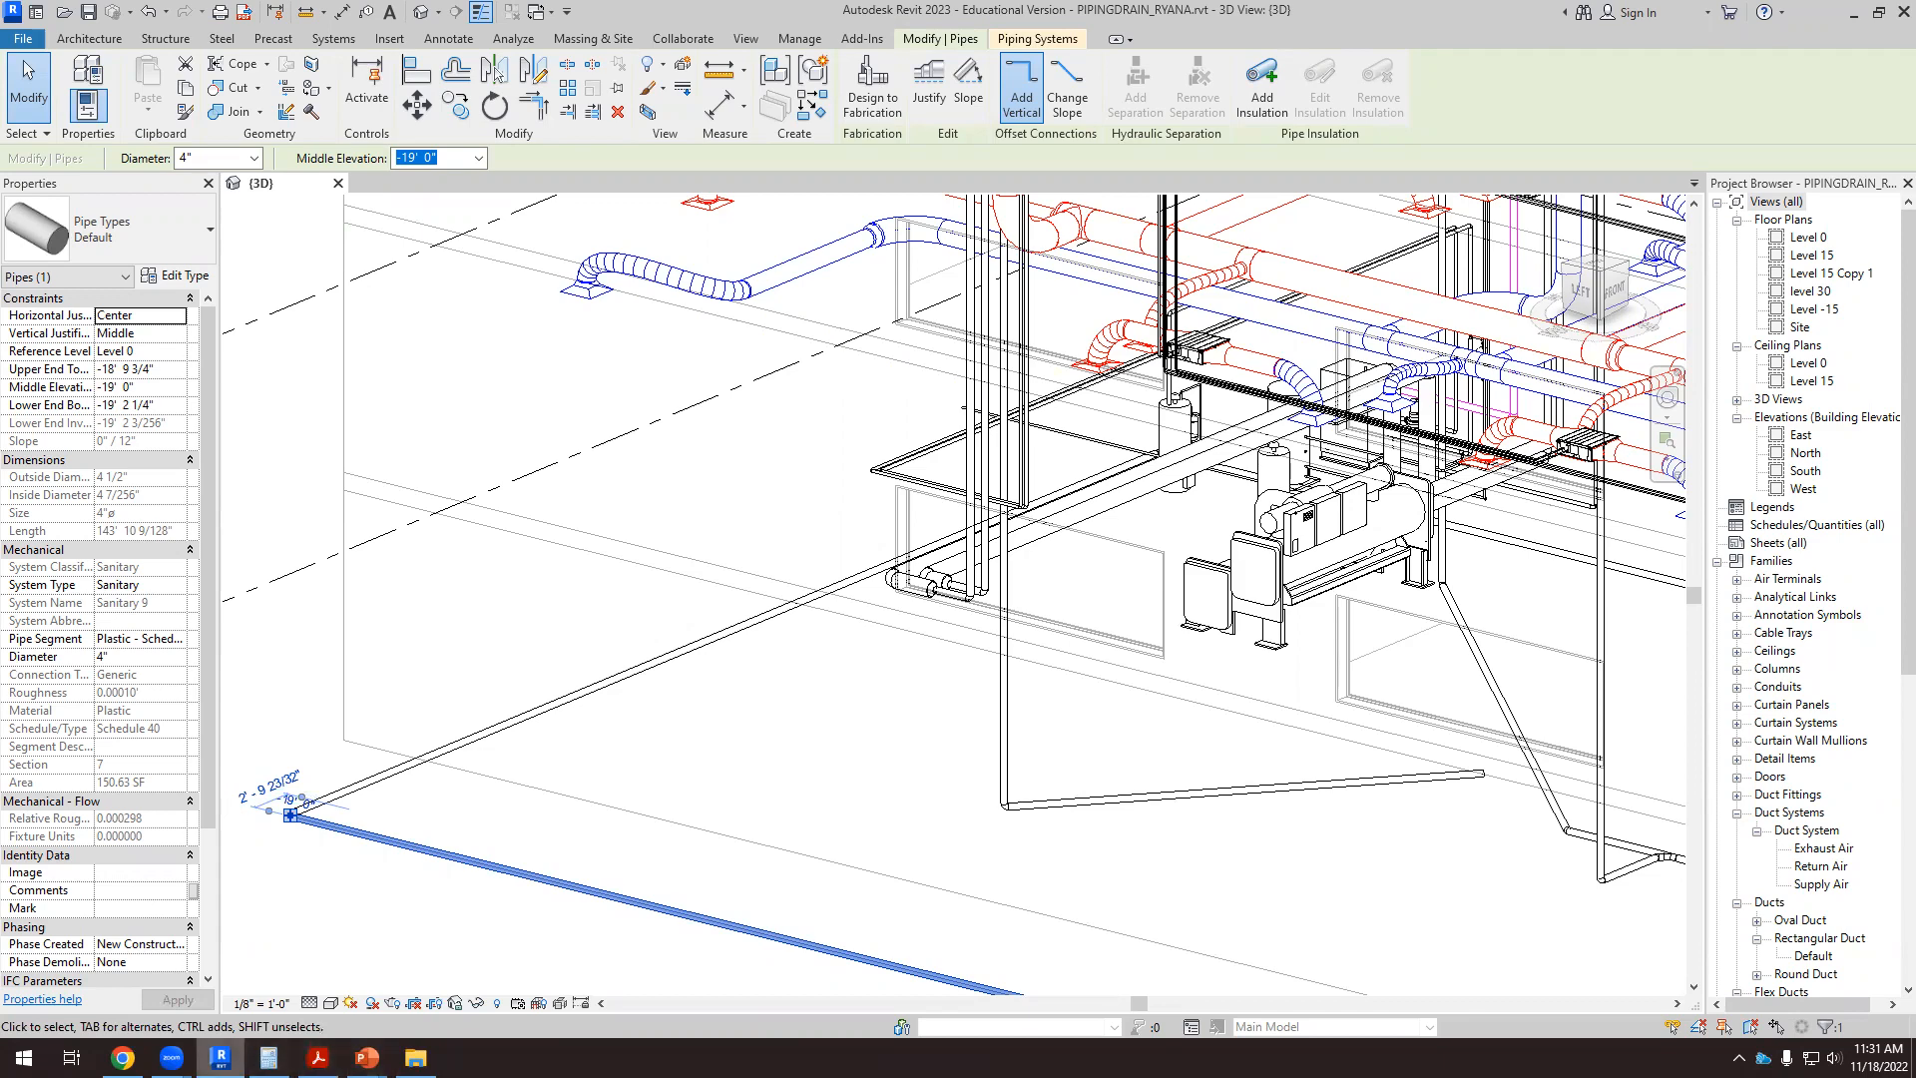
Step: Switch to Chrome and search Google Images for "drenaje perimetral edificio"
left_click(122, 1058)
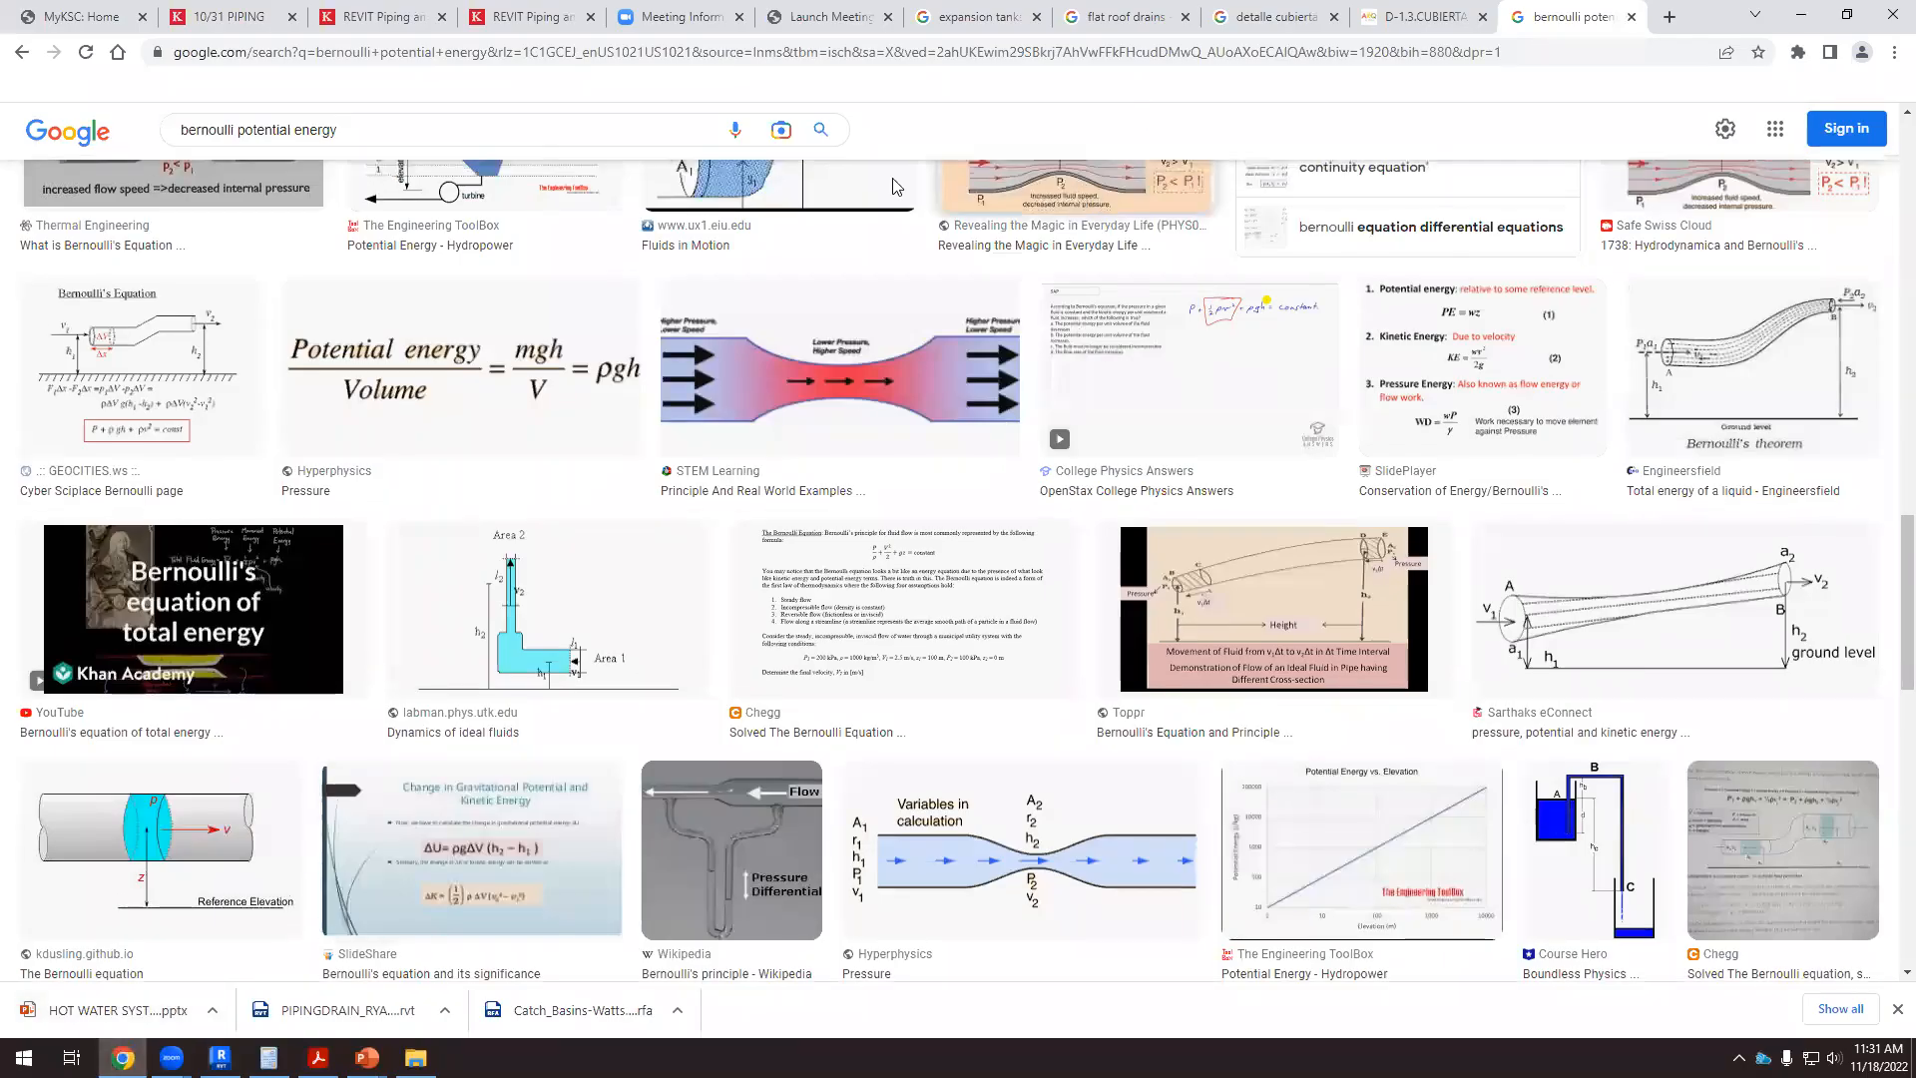
scroll(894, 184, "up", 6)
triple_click(231, 130)
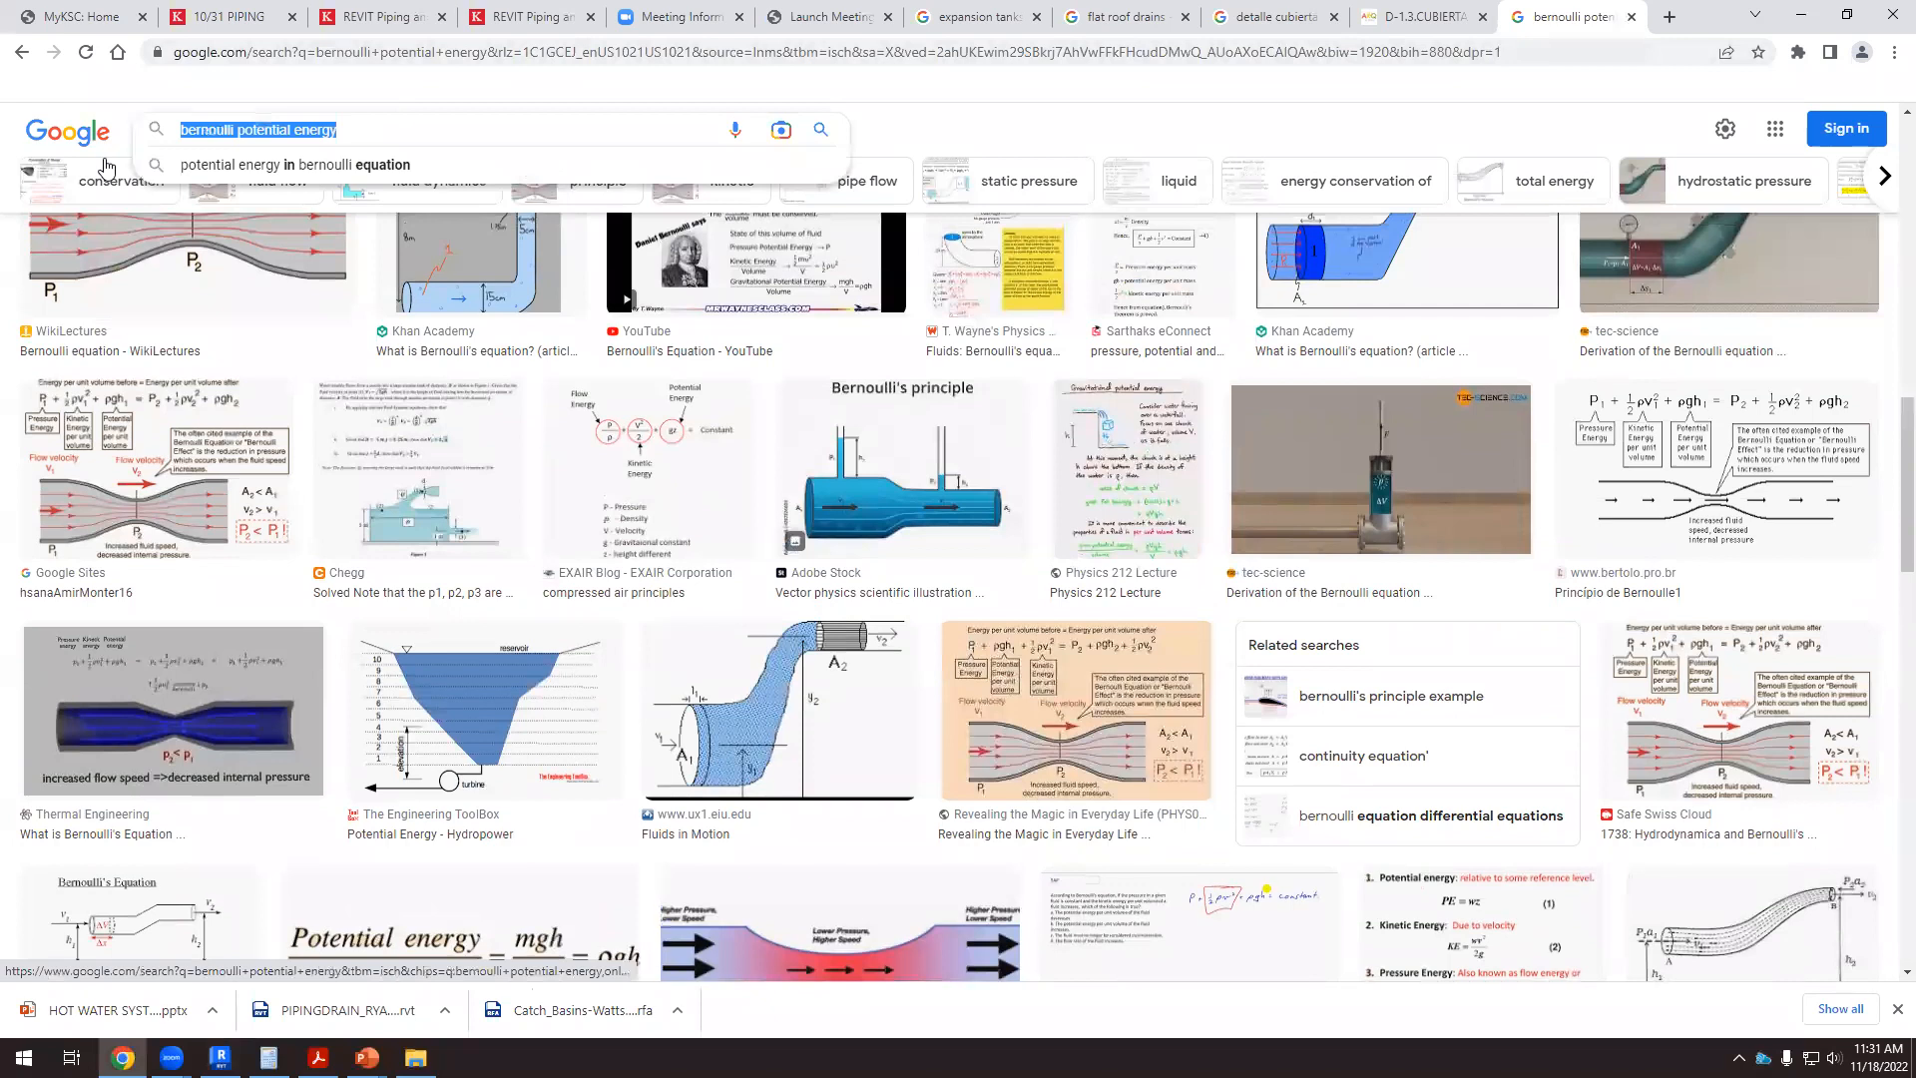
type("drenaje perimetral edi")
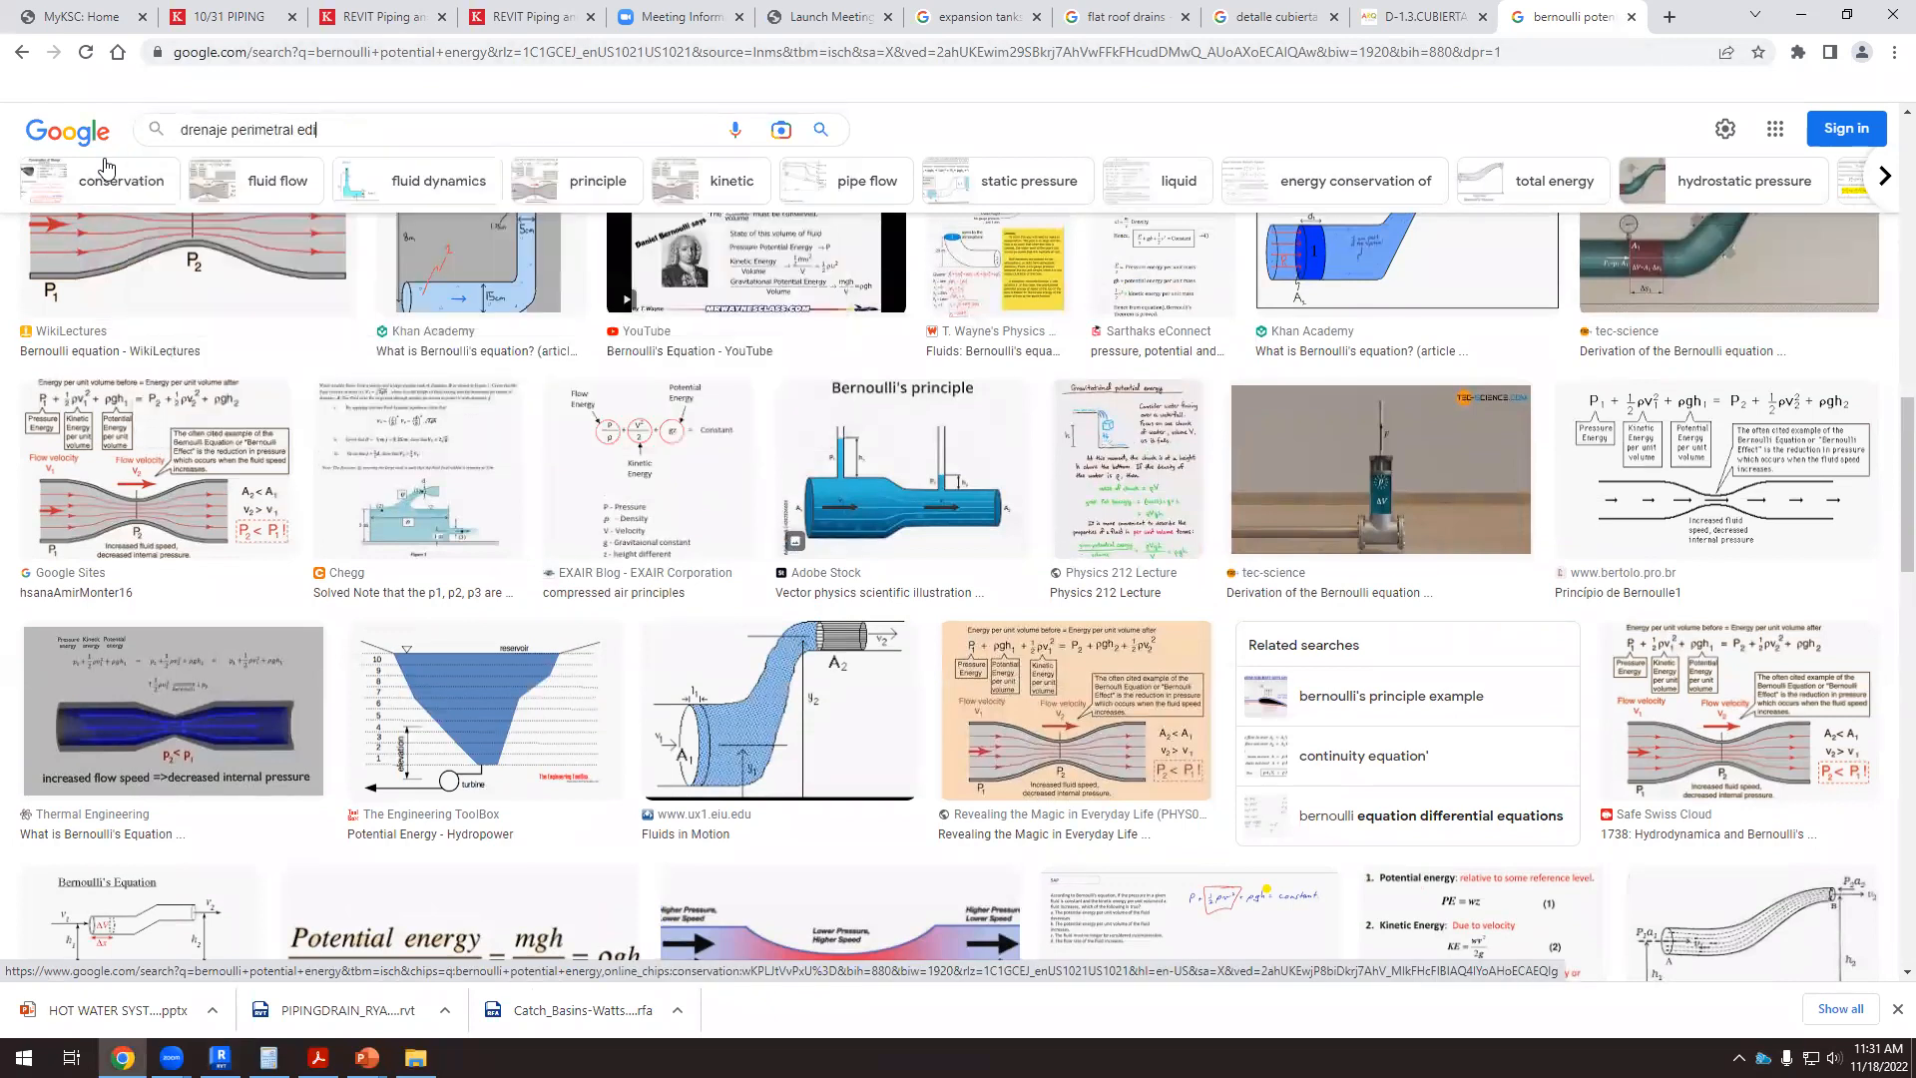
type("ficio")
key("Return")
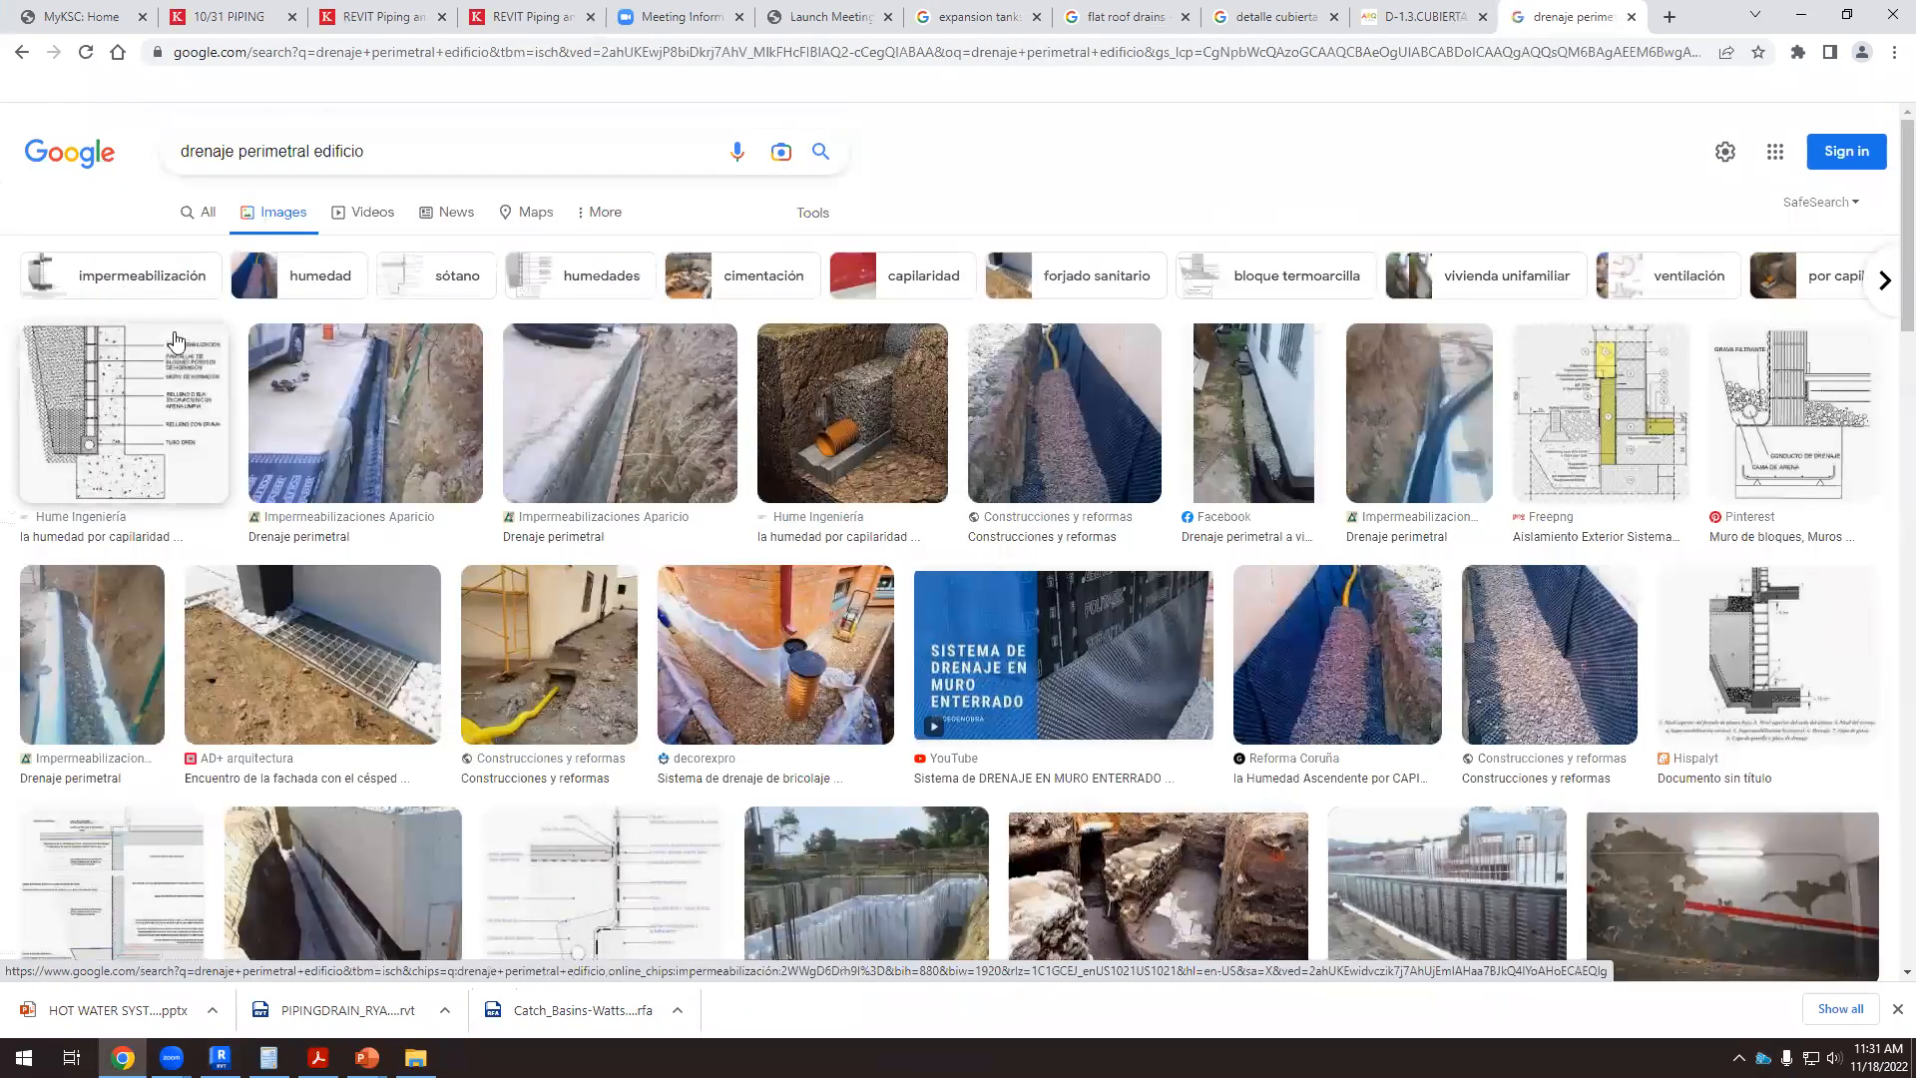
Step: View perimeter drainage photos of gravel trenches and yellow drain pipe, plus the block wall detail with filter gravel and drainage conduit
left_click(1056, 469)
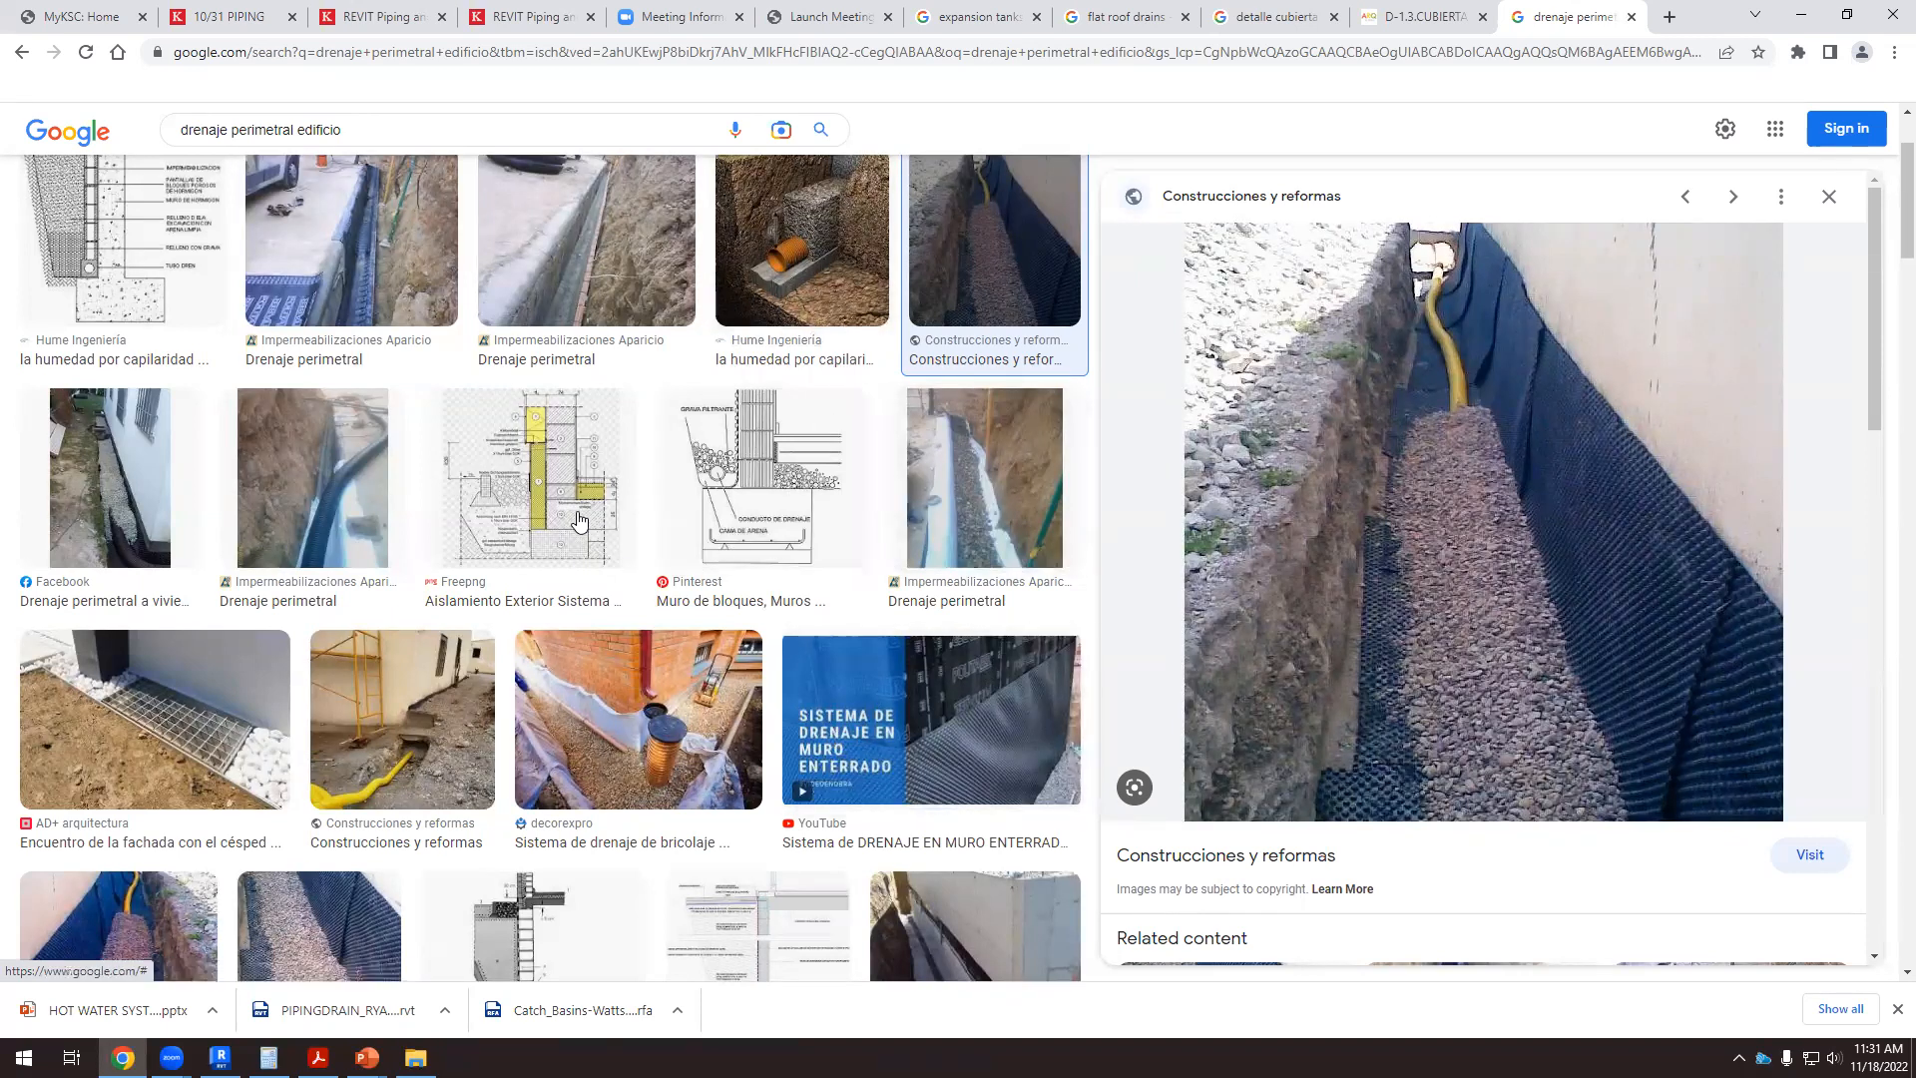
left_click(349, 244)
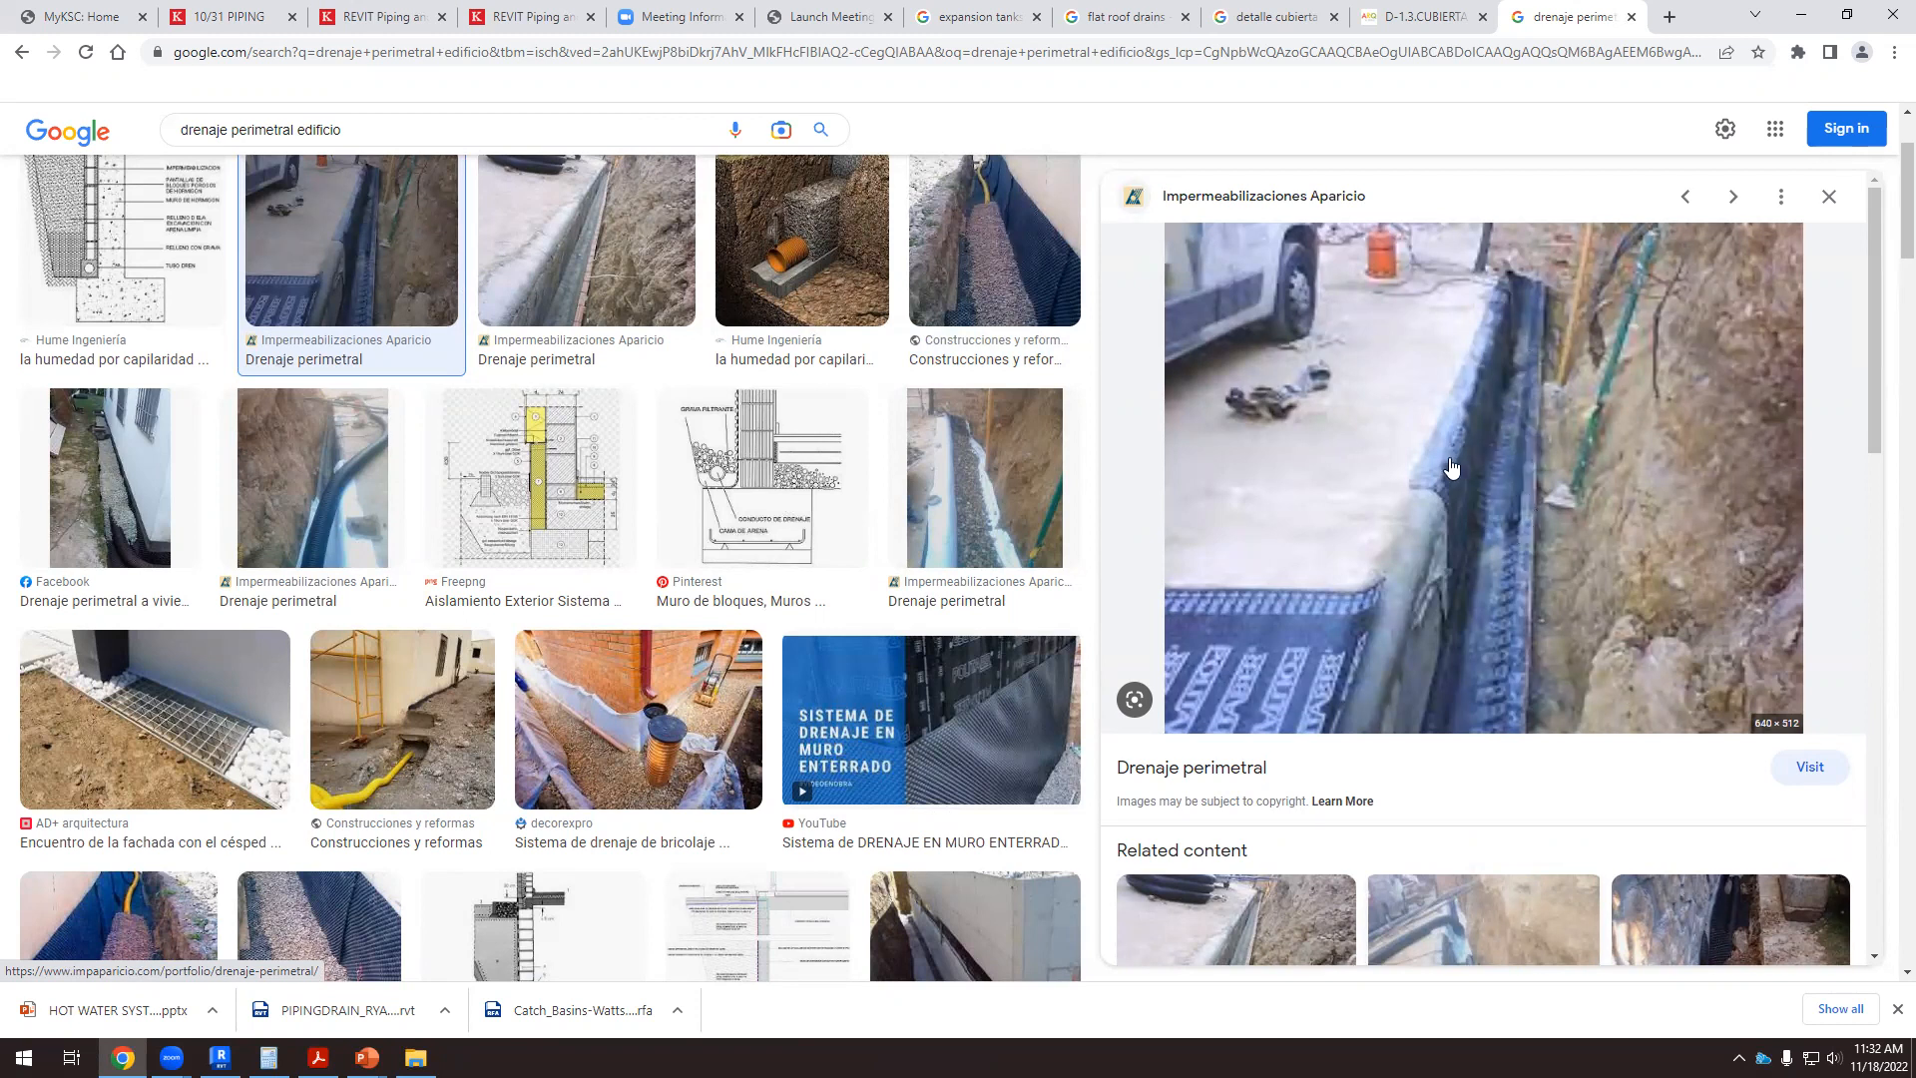
left_click(400, 761)
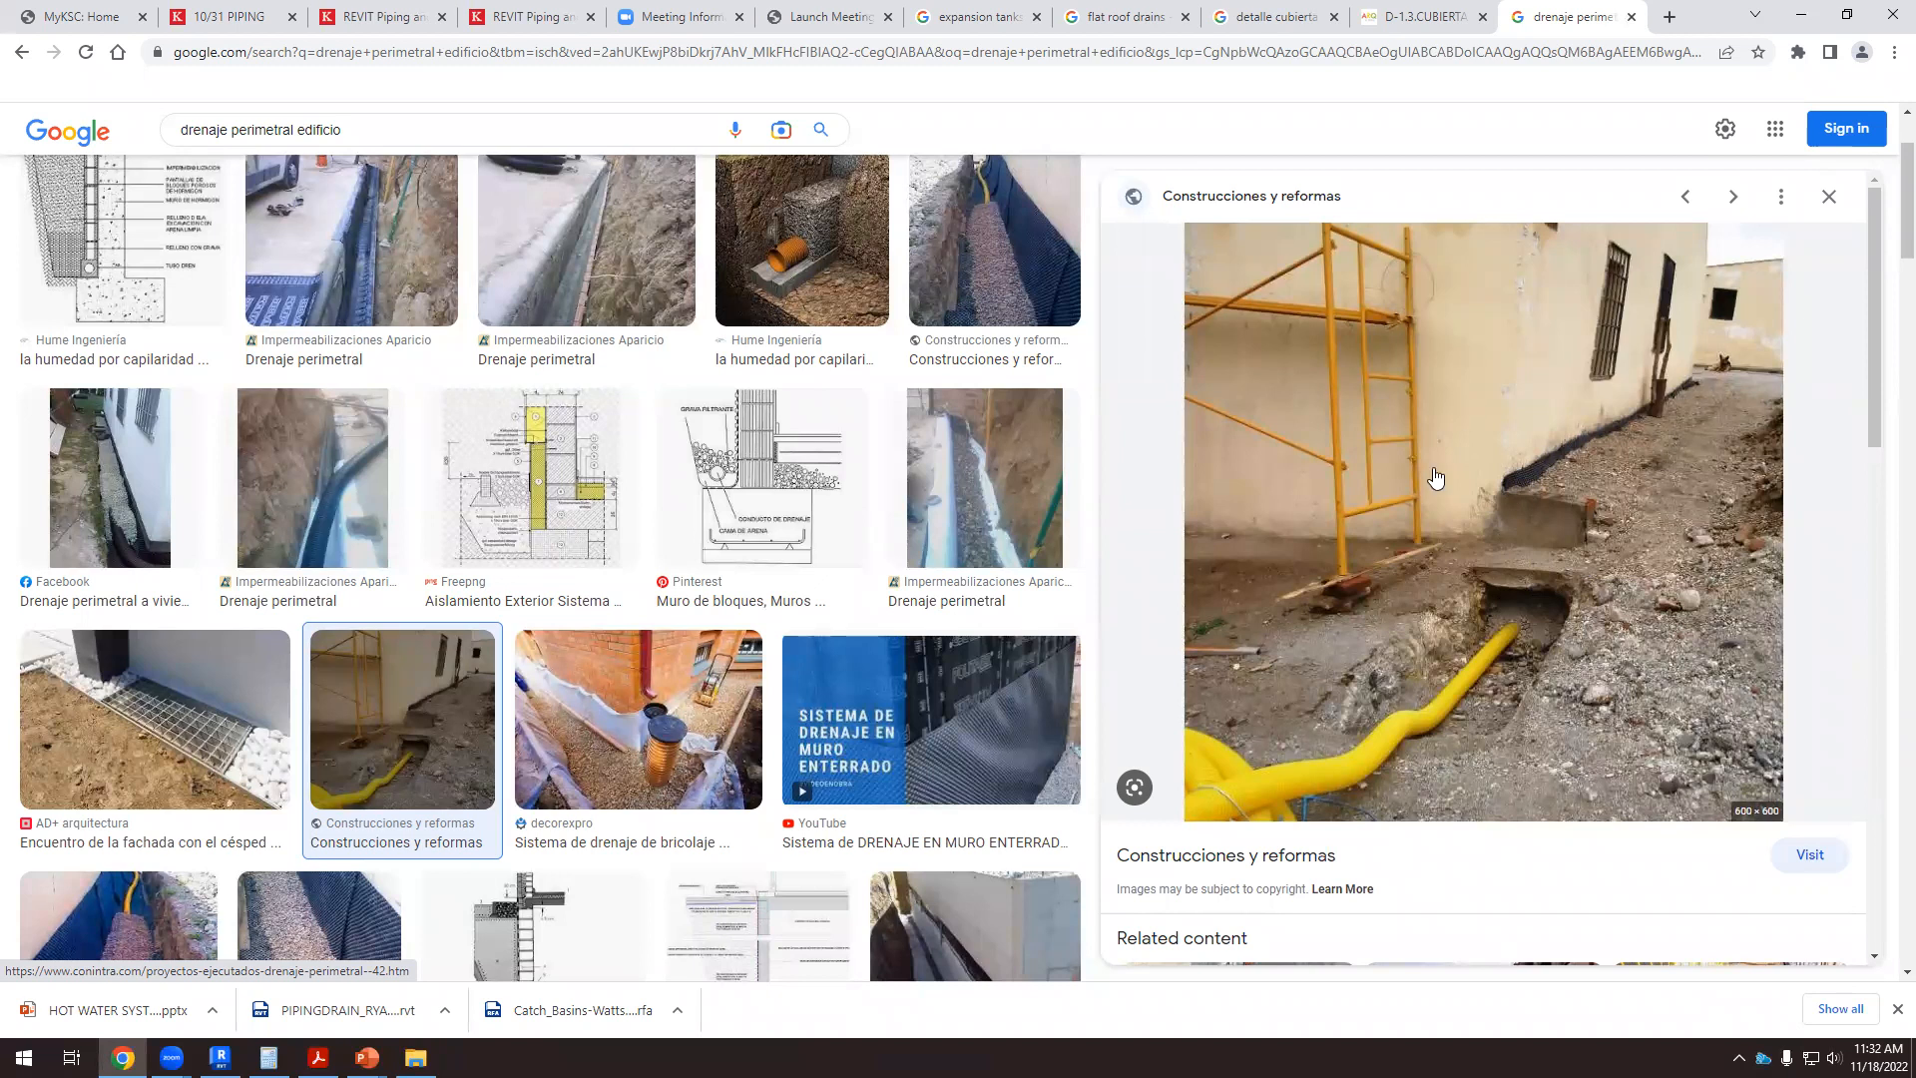
left_click(741, 499)
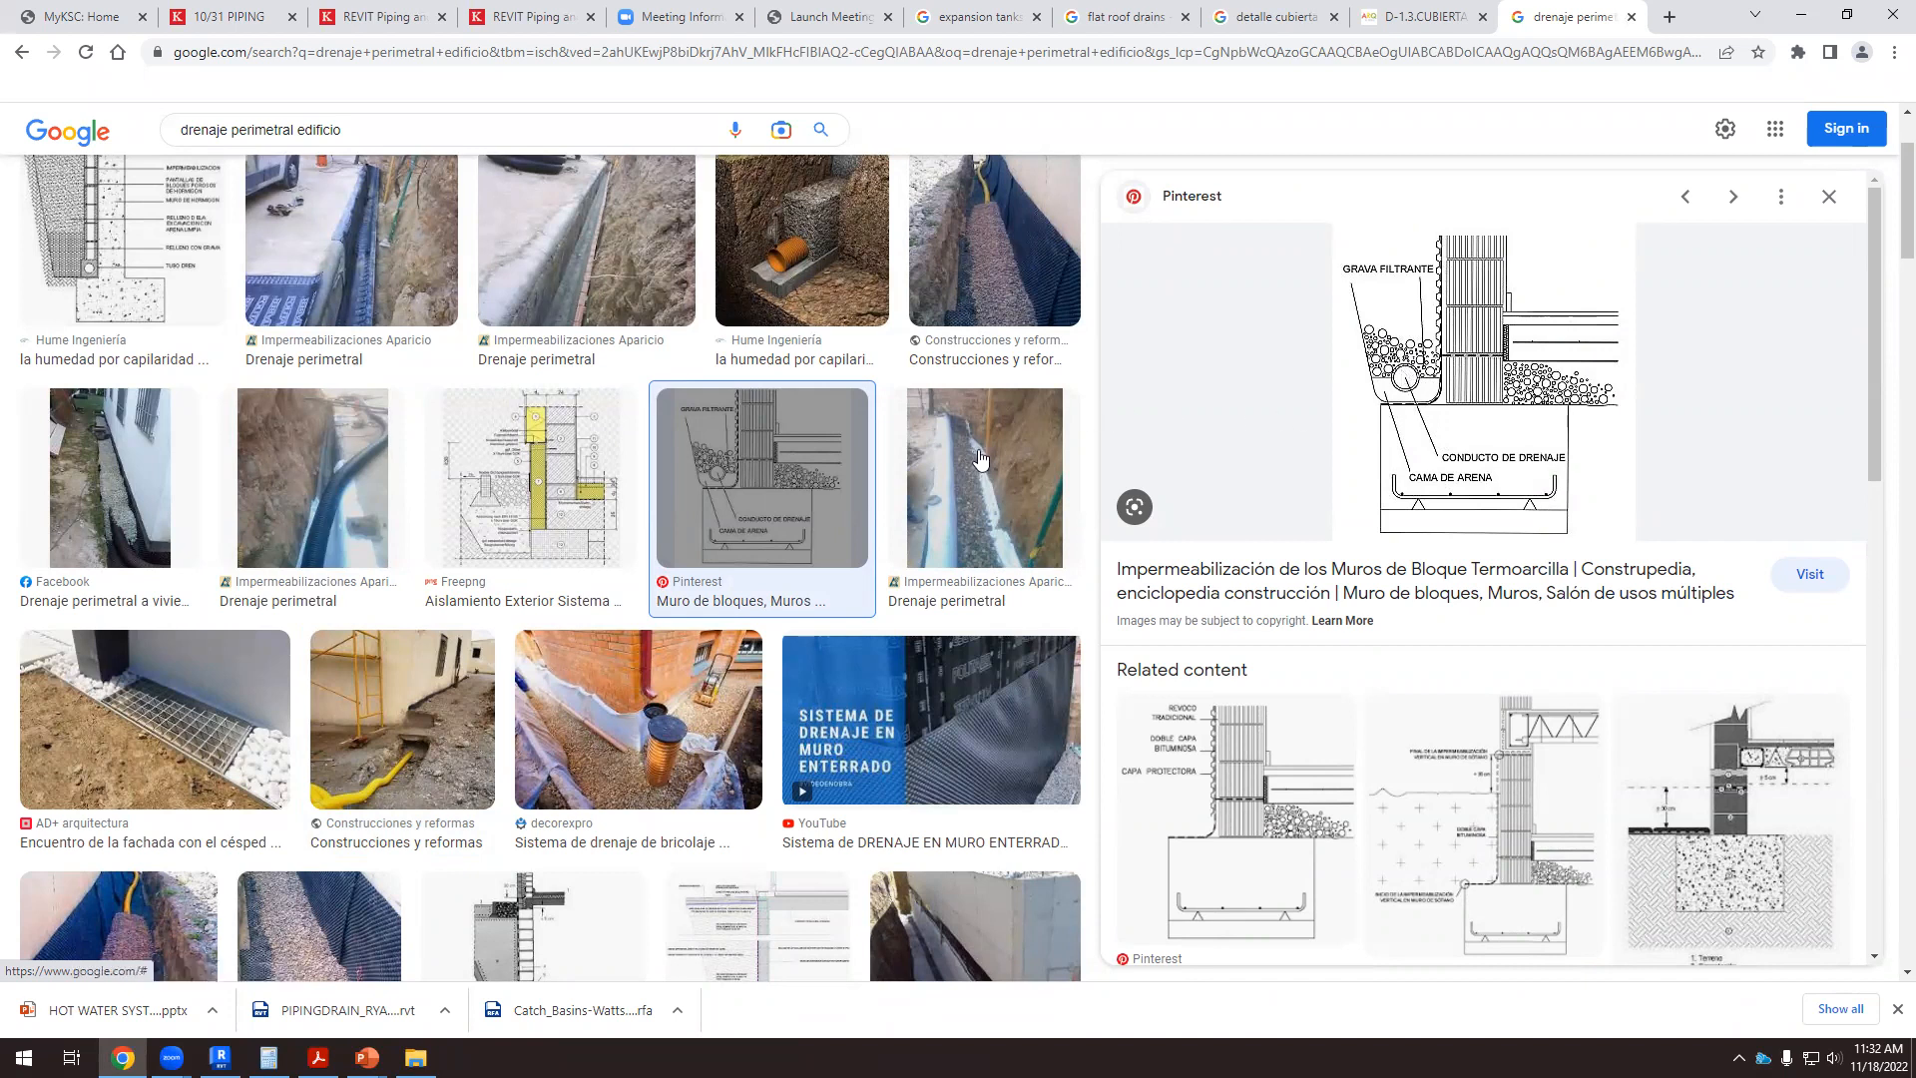
scroll(795, 596, "down", 2)
scroll(795, 597, "down", 2)
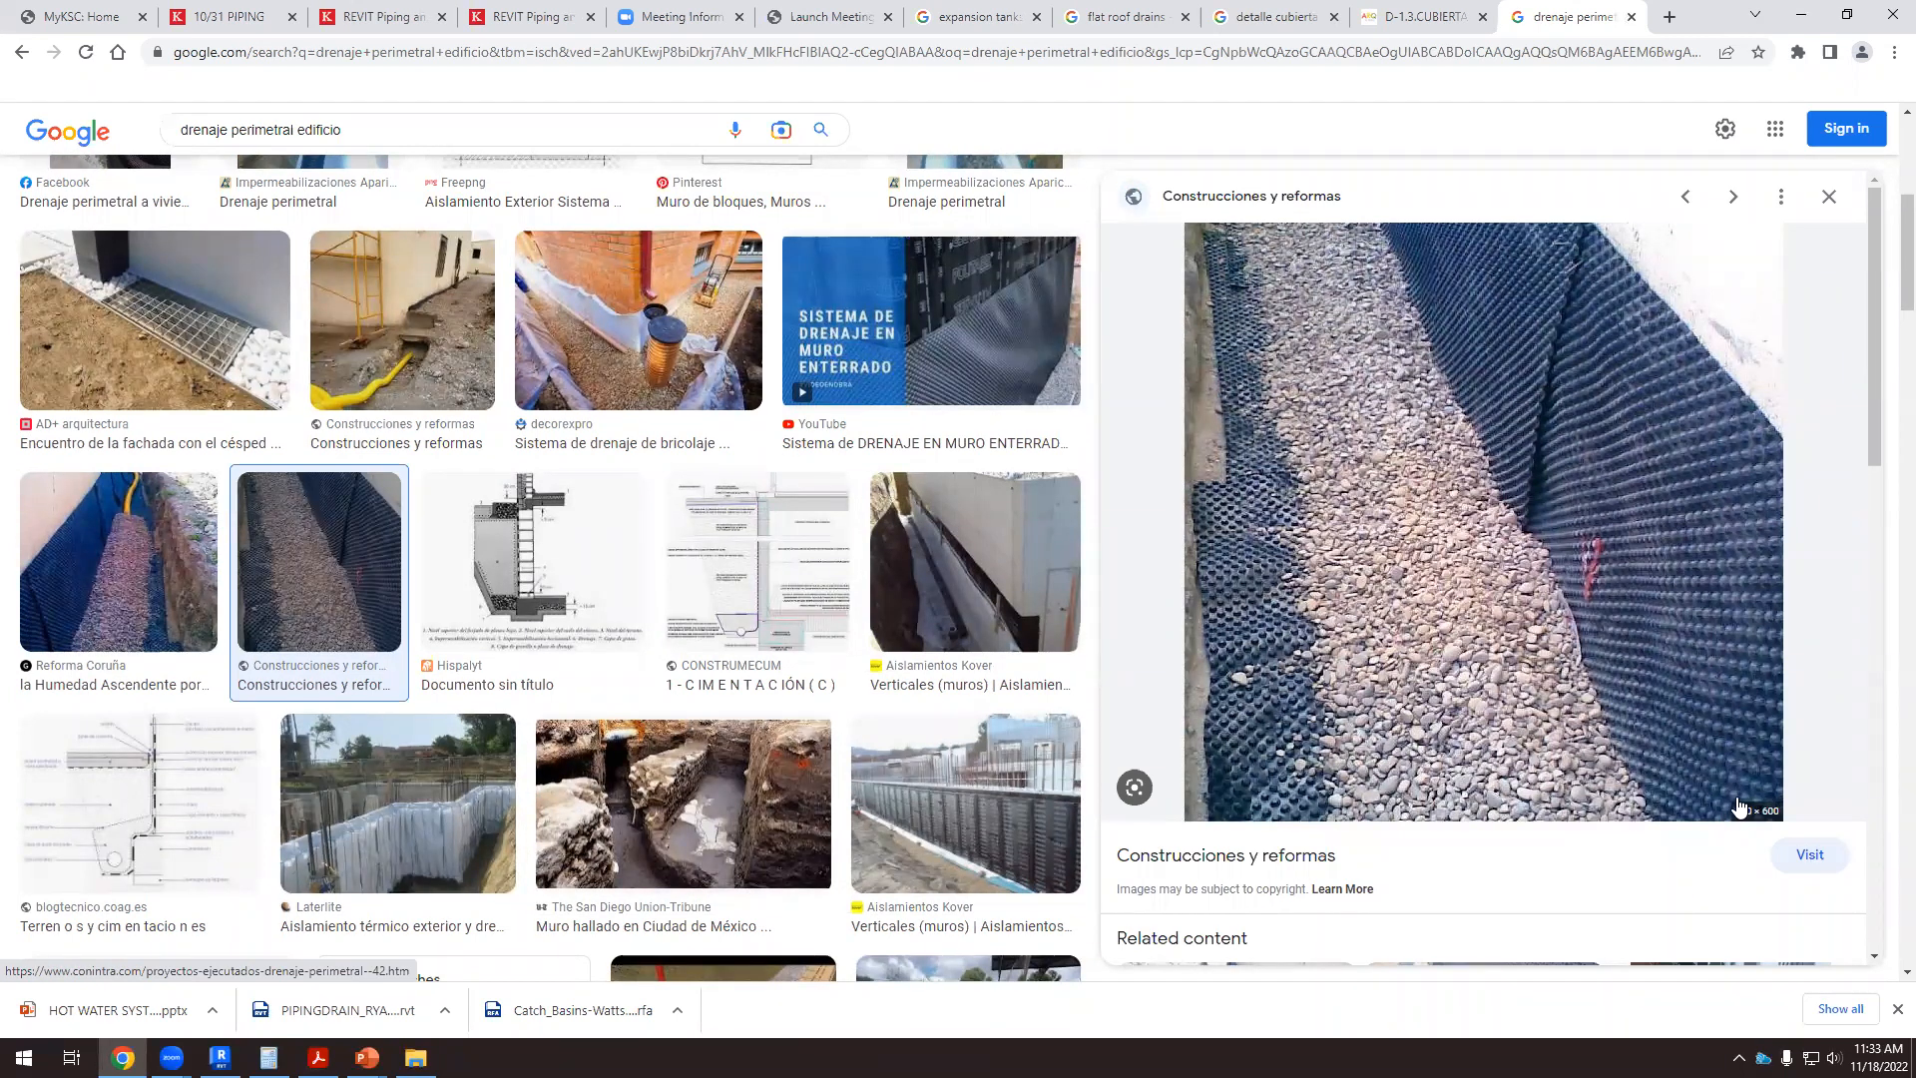
scroll(758, 698, "down", 8)
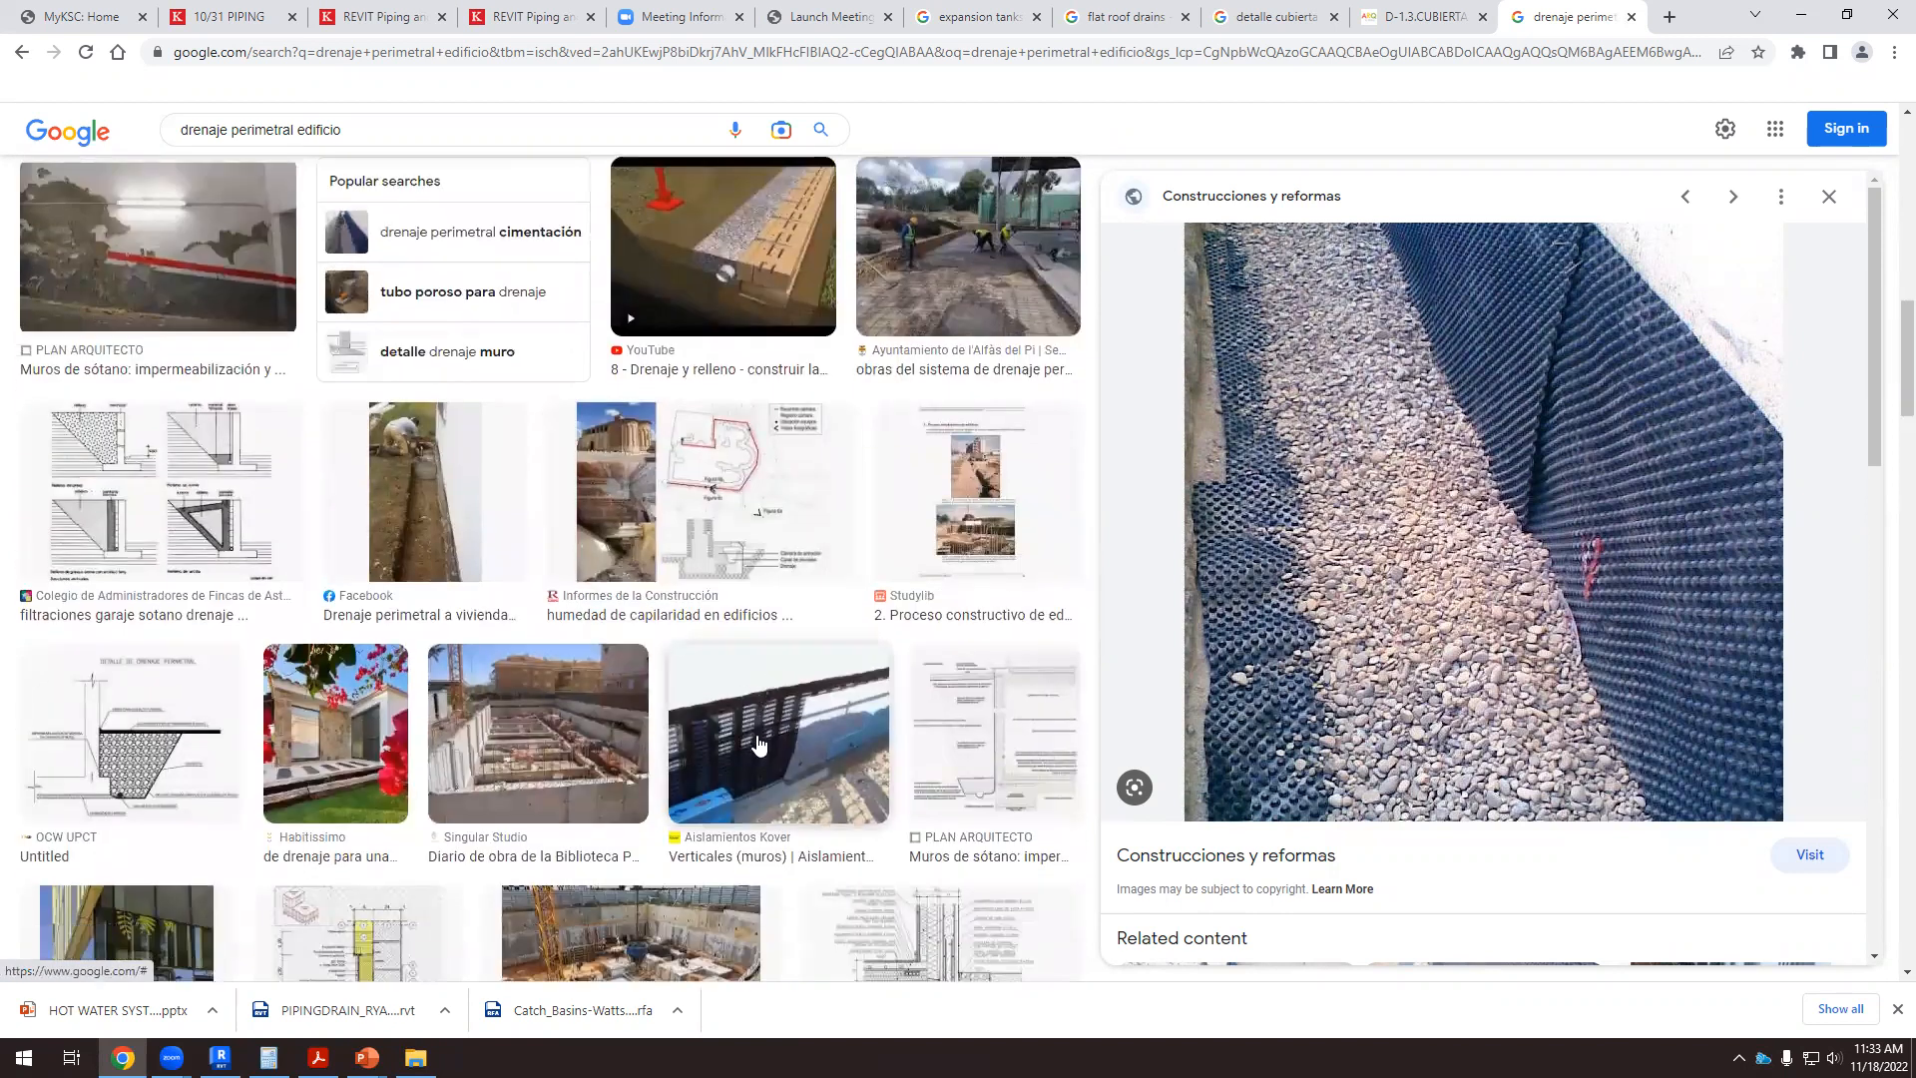
Step: Return to Revit and examine the selected perimeter drain pipe at the building corner beside the mechanical equipment
mouse_move(367, 1058)
mouse_move(268, 1058)
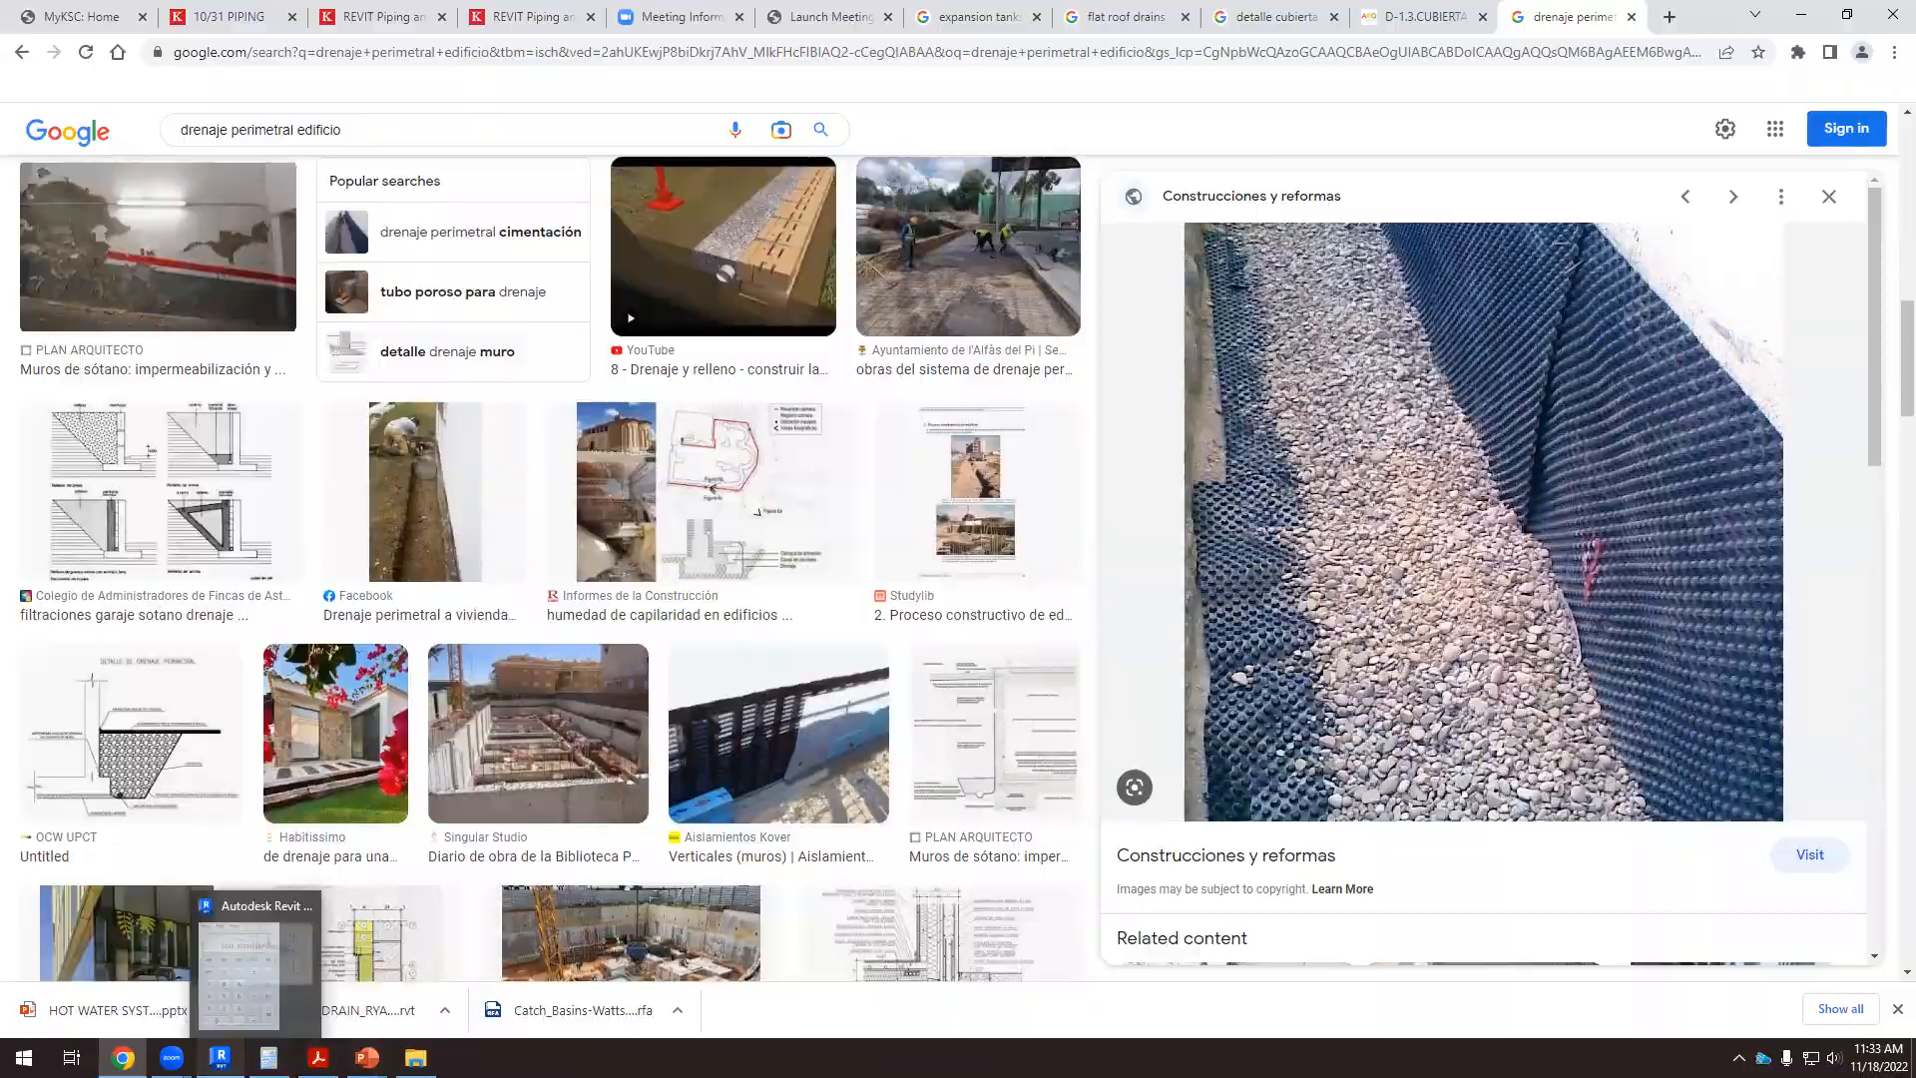
left_click(220, 1057)
scroll(574, 899, "down", 5)
middle_click_drag(574, 899, 690, 935, "shift")
scroll(689, 935, "up", 4)
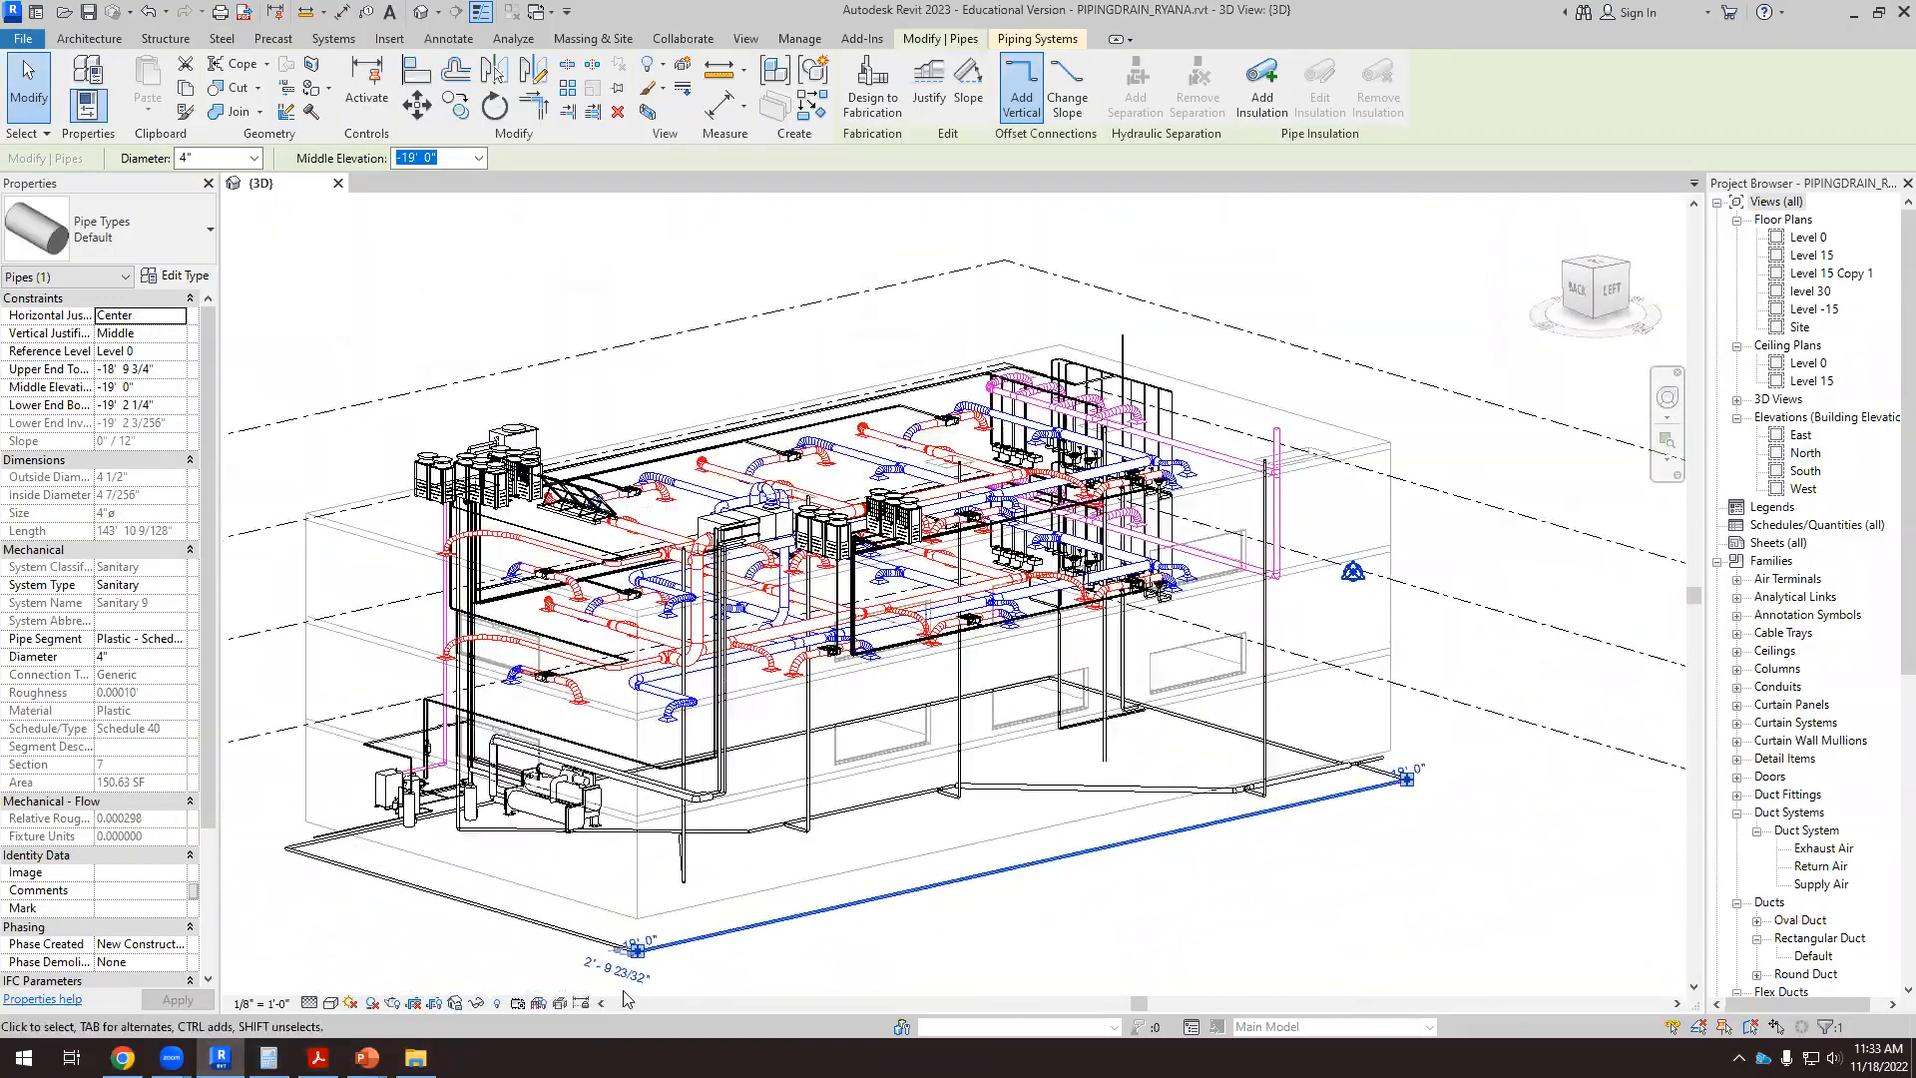
scroll(532, 944, "up", 2)
scroll(532, 944, "up", 4)
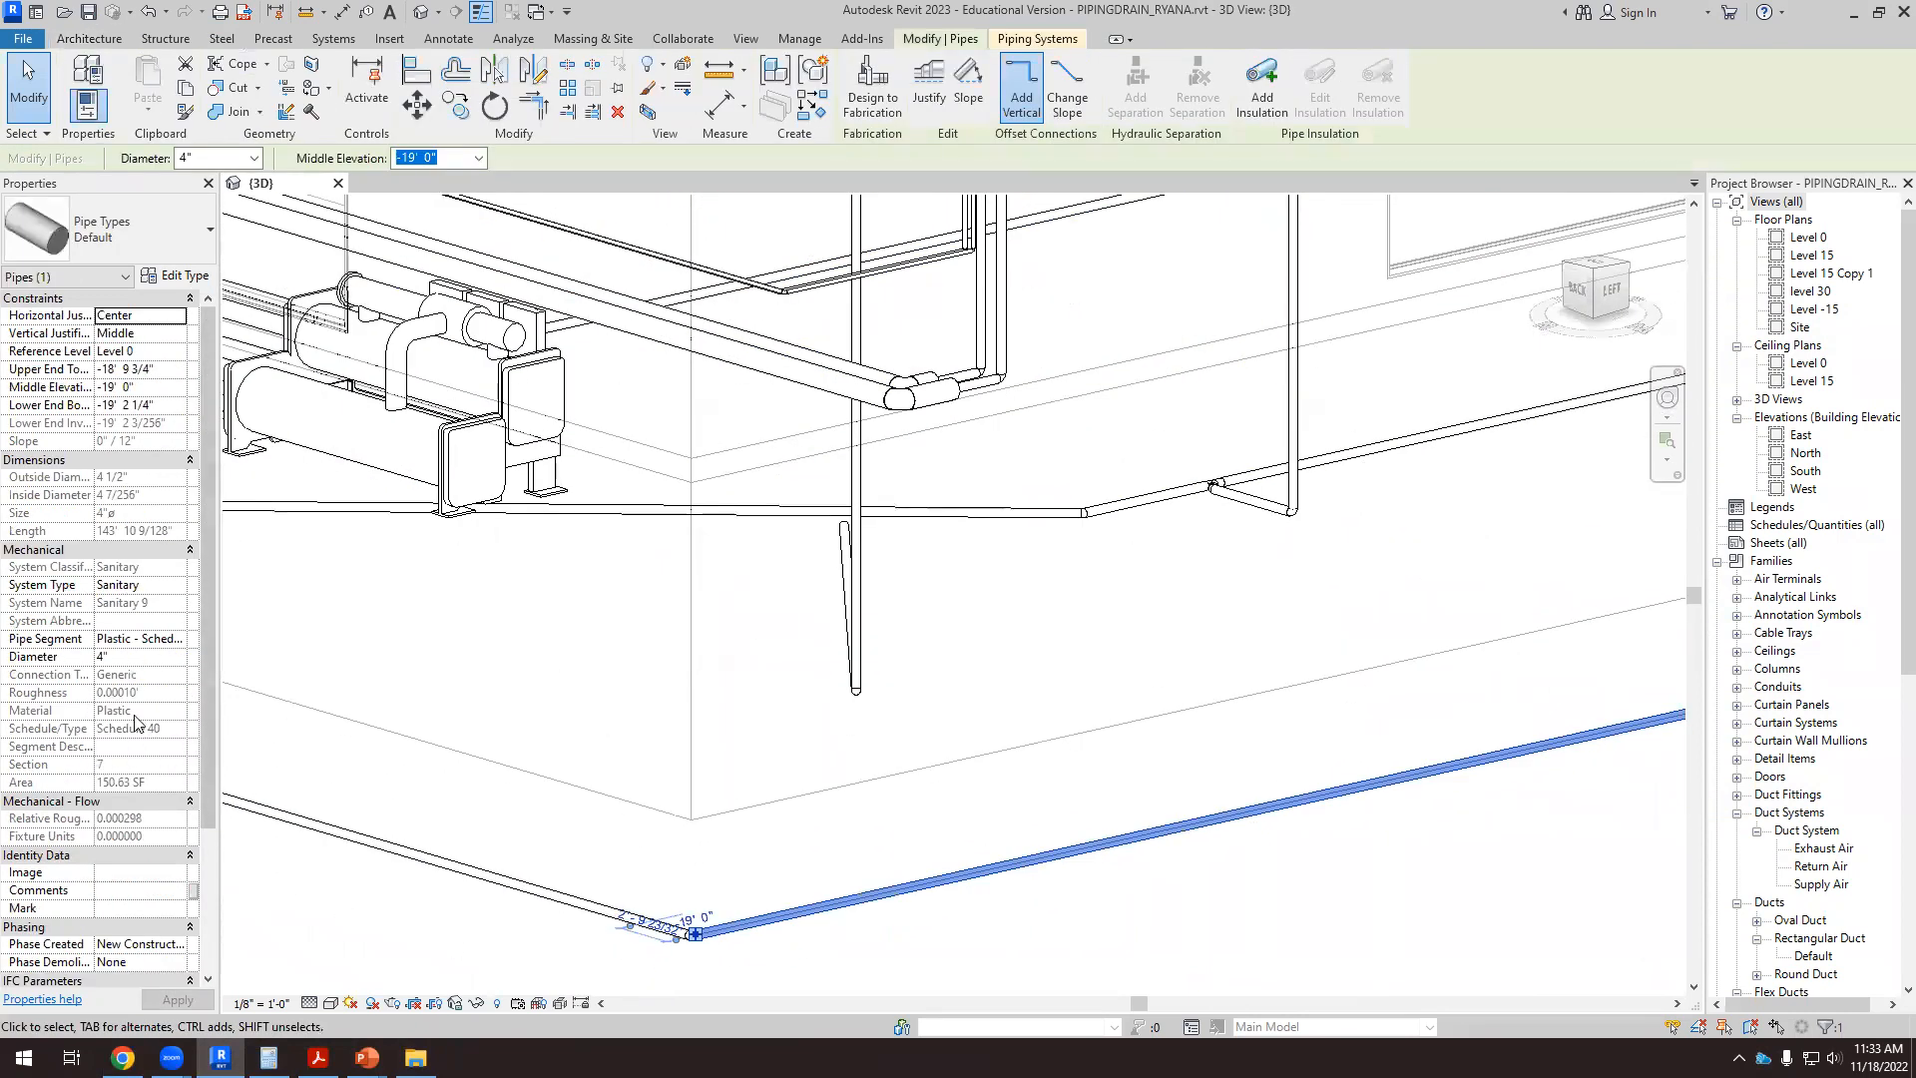
Step: Examine the corner junction where the 8-inch main and the 4-inch perimeter drain pipes meet the outlet pipe
scroll(140, 713, "down", 3)
scroll(339, 728, "down", 3)
scroll(665, 863, "down", 3)
middle_click_drag(808, 928, 564, 968, "shift")
scroll(674, 834, "down", 2)
scroll(1425, 517, "up", 3)
scroll(1277, 748, "up", 4)
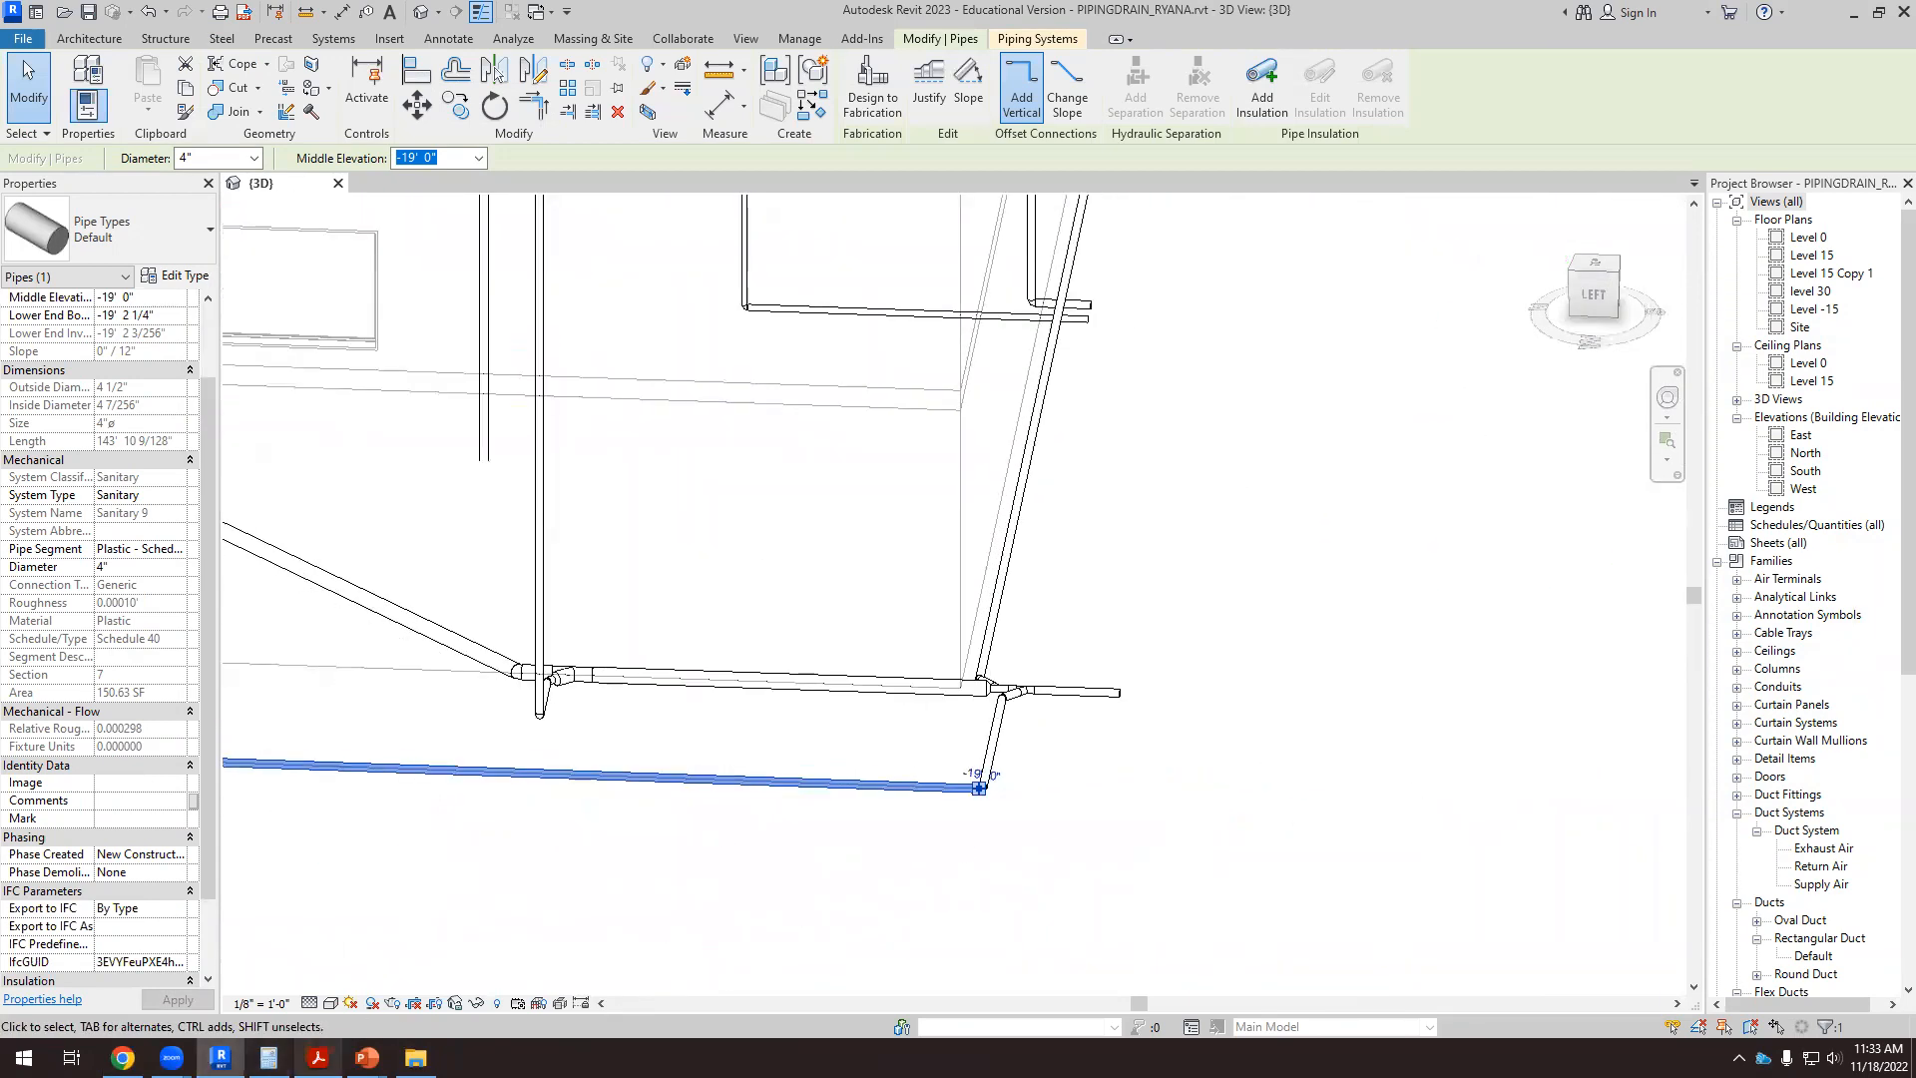
scroll(973, 758, "up", 2)
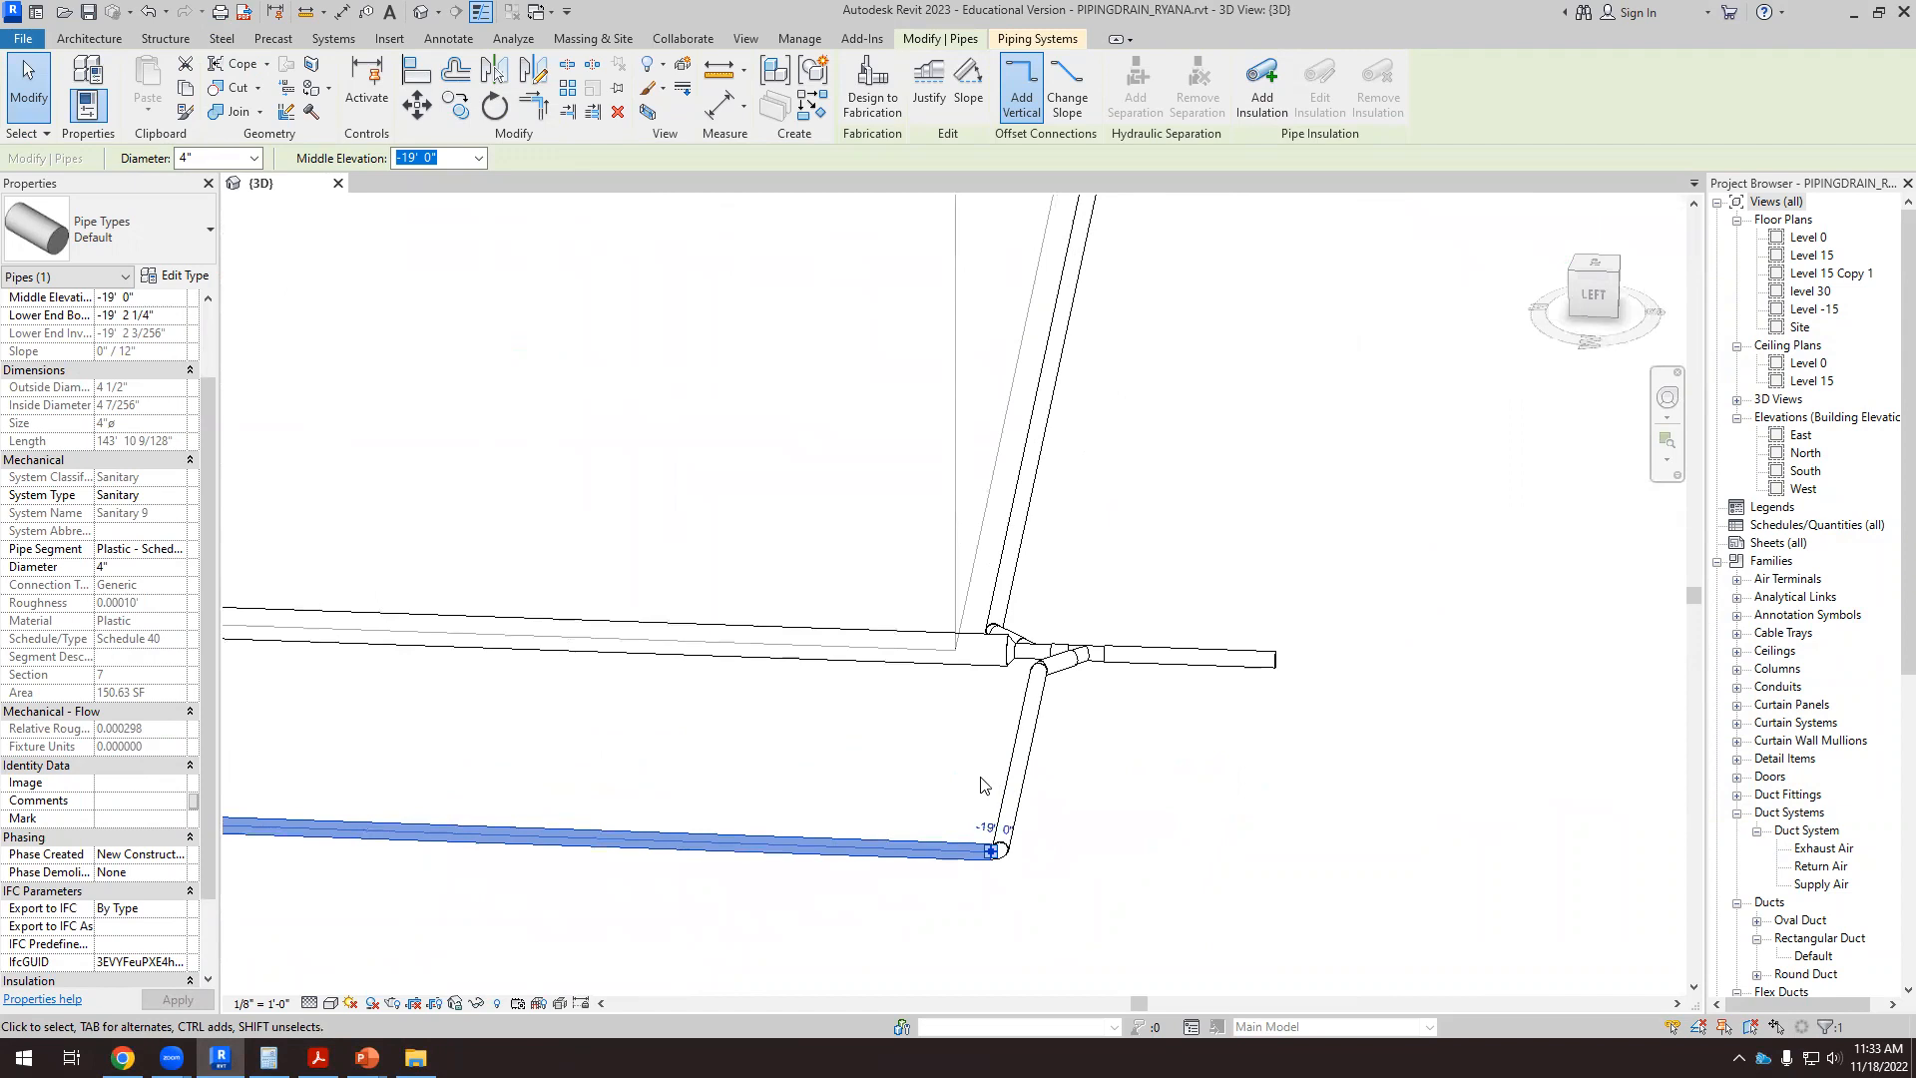
scroll(985, 798, "up", 1)
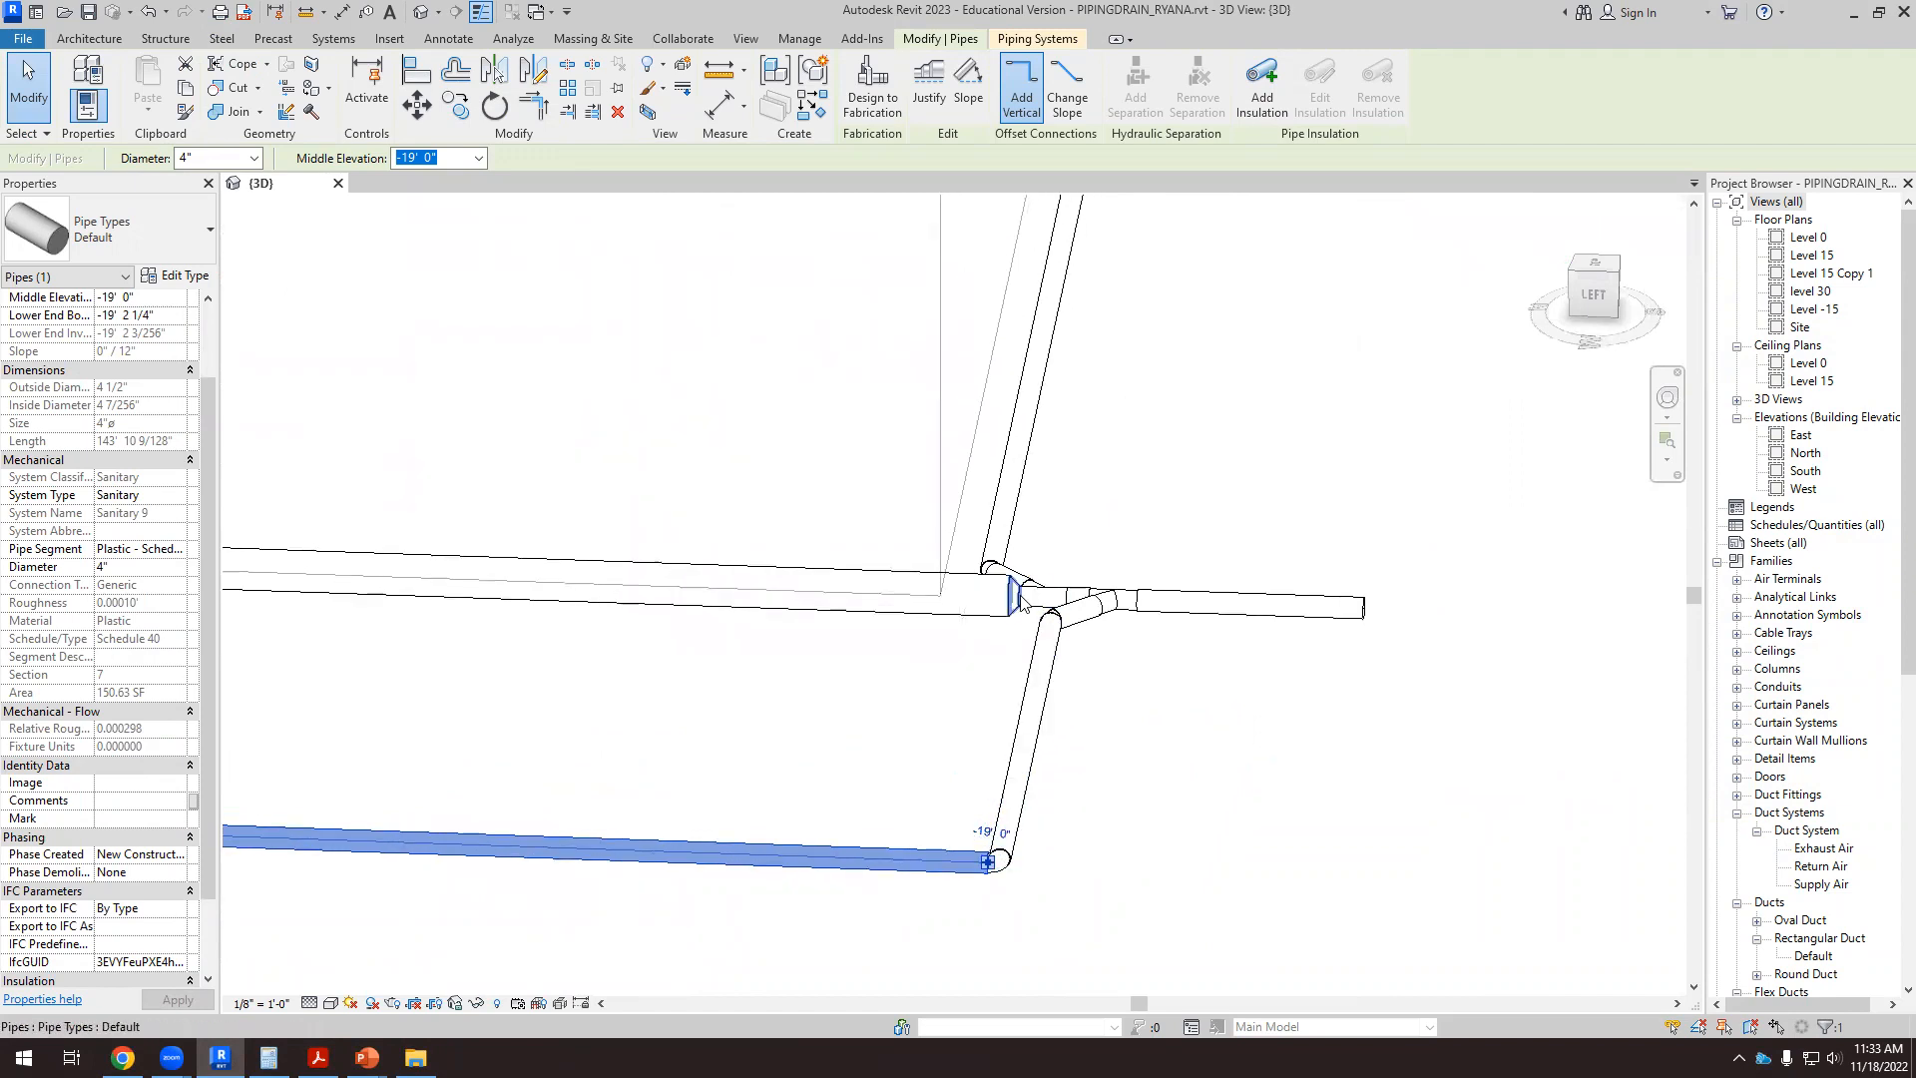
left_click(964, 599)
left_click(914, 860)
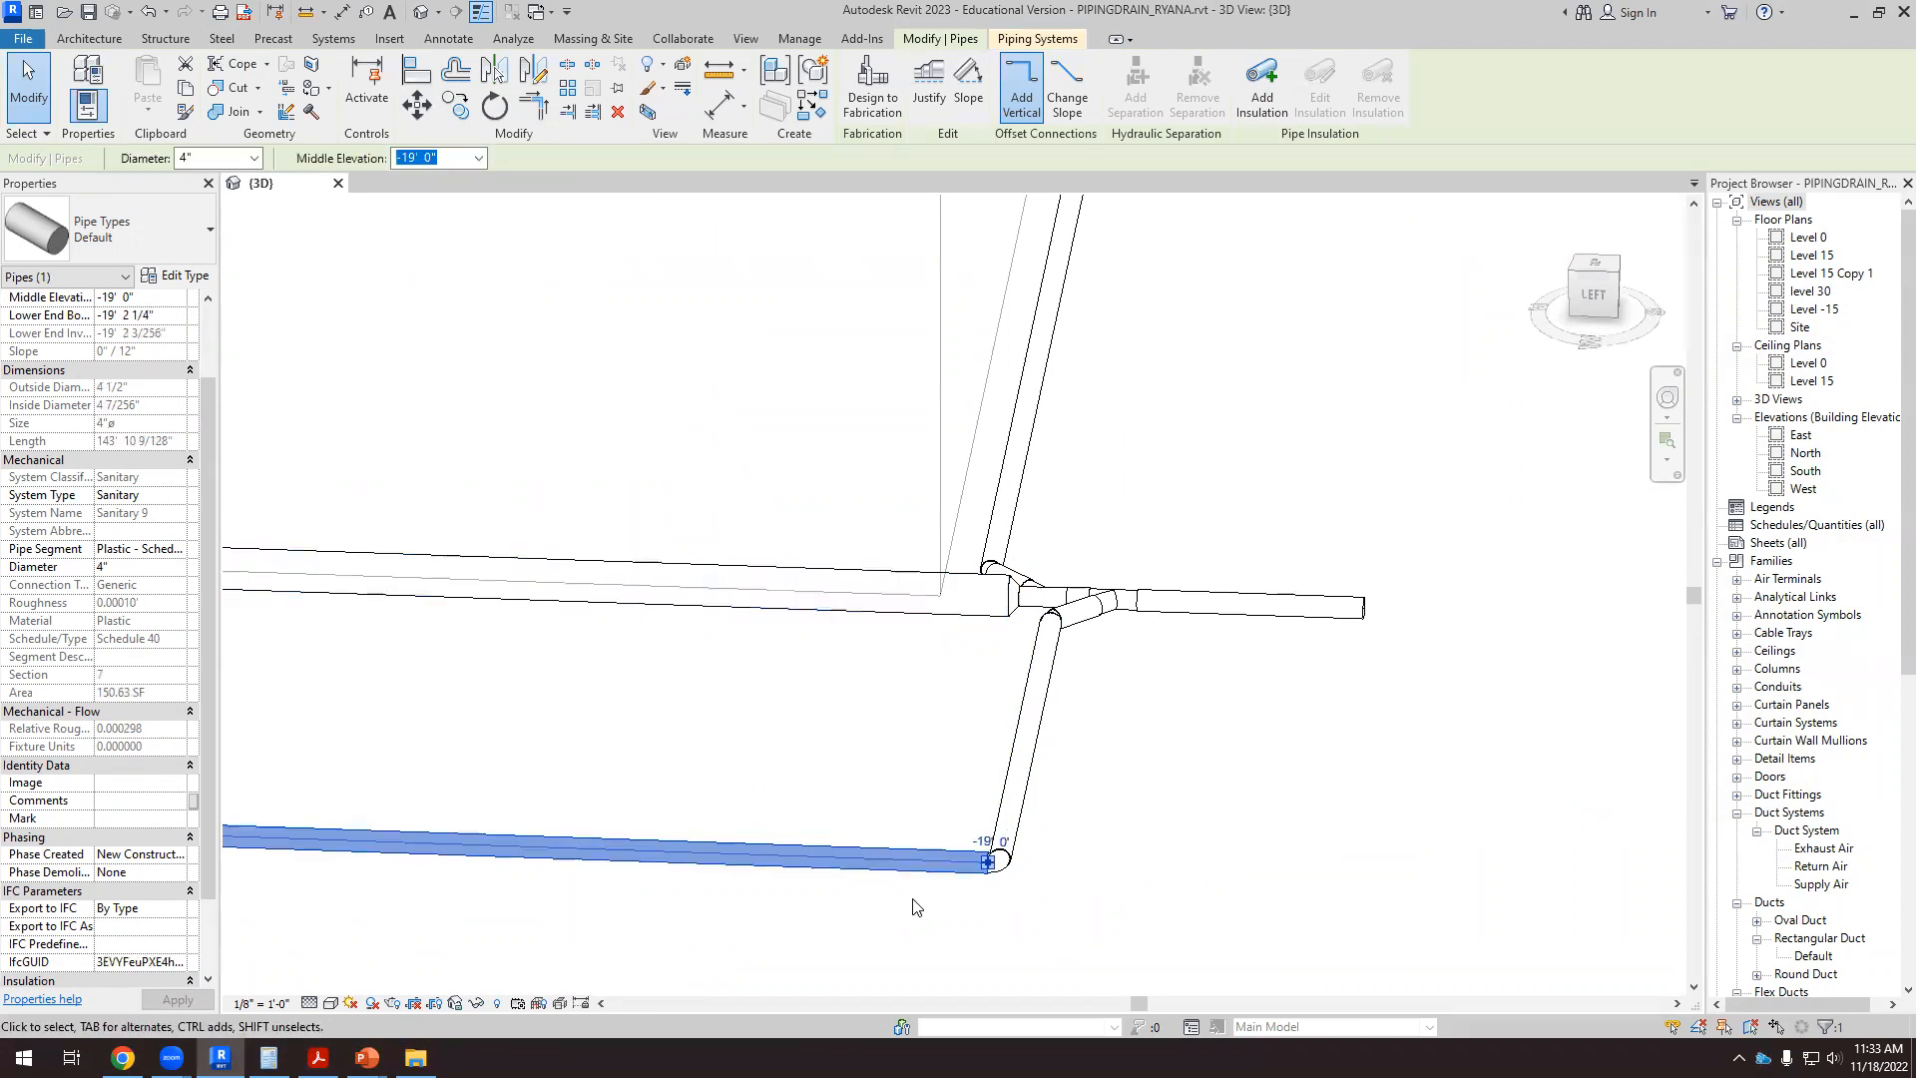
scroll(1105, 748, "down", 5)
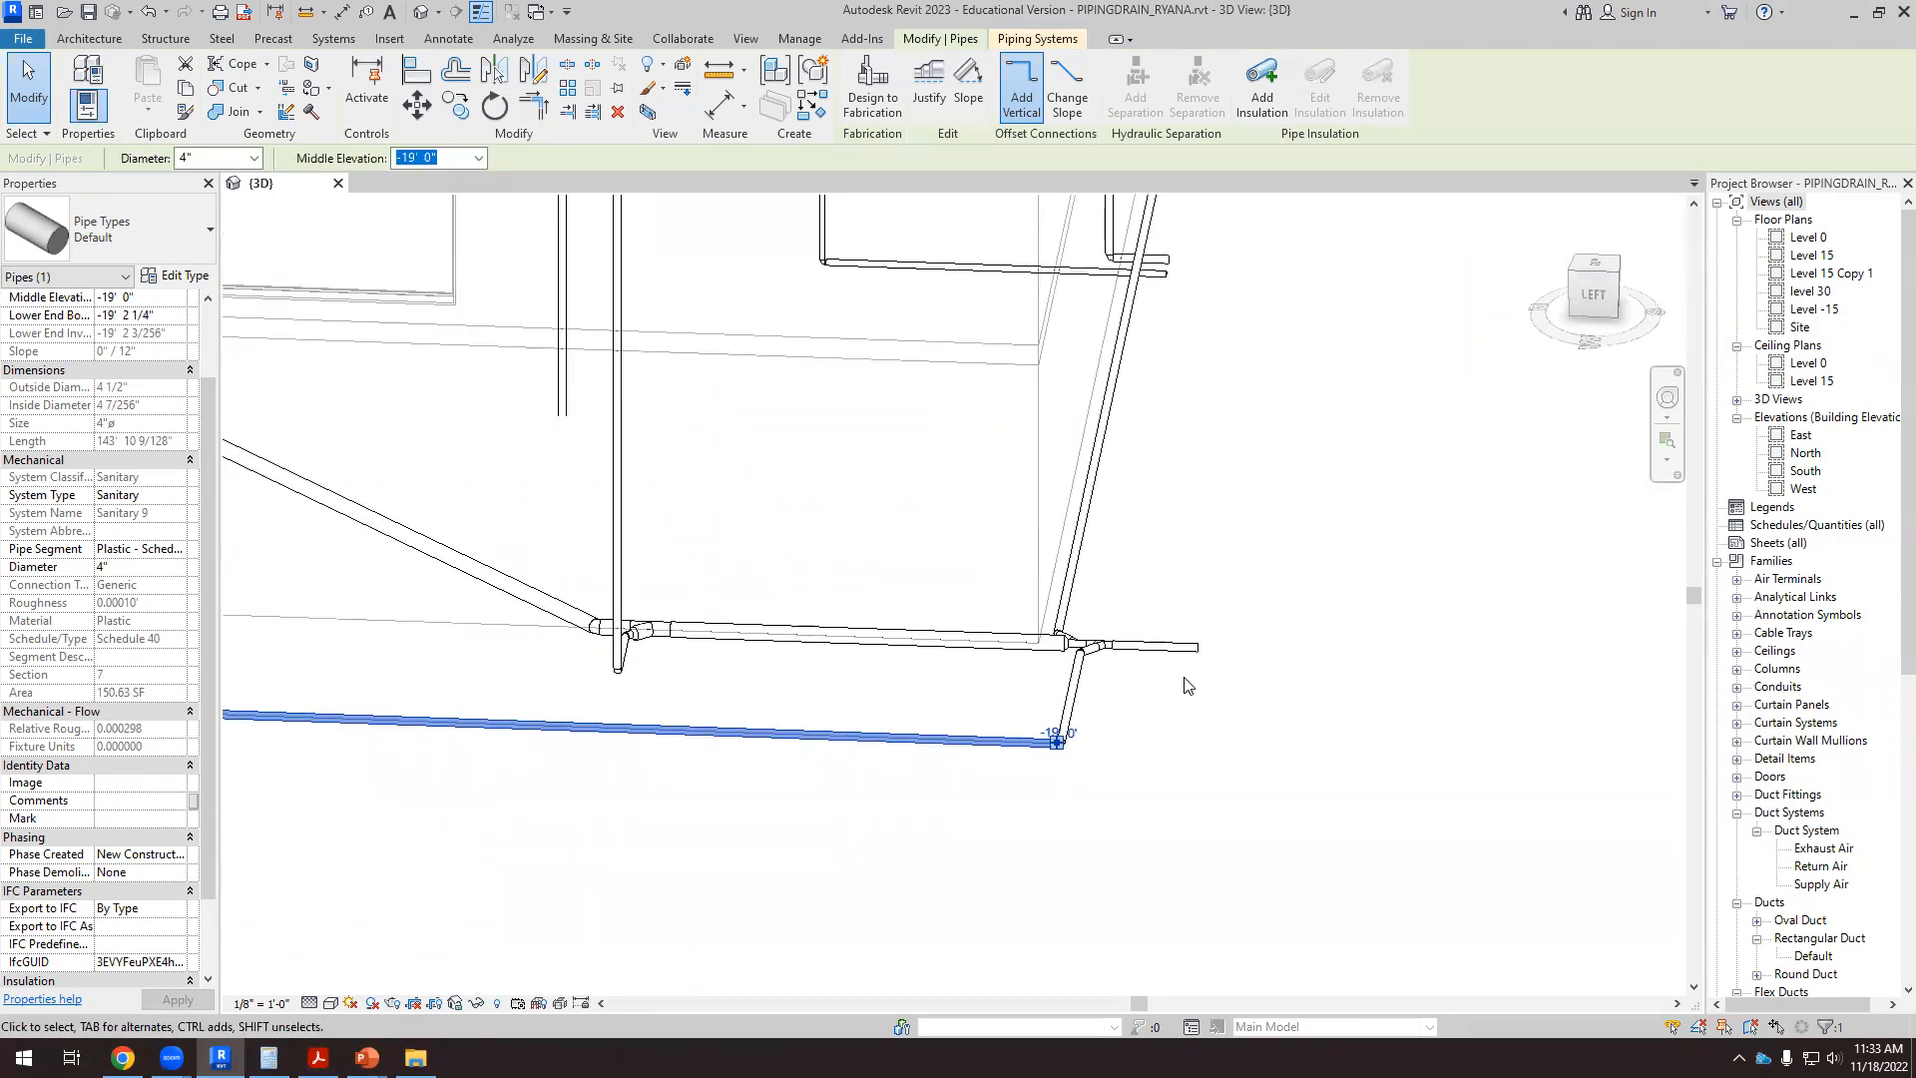
middle_click_drag(1255, 820, 1141, 814, "shift")
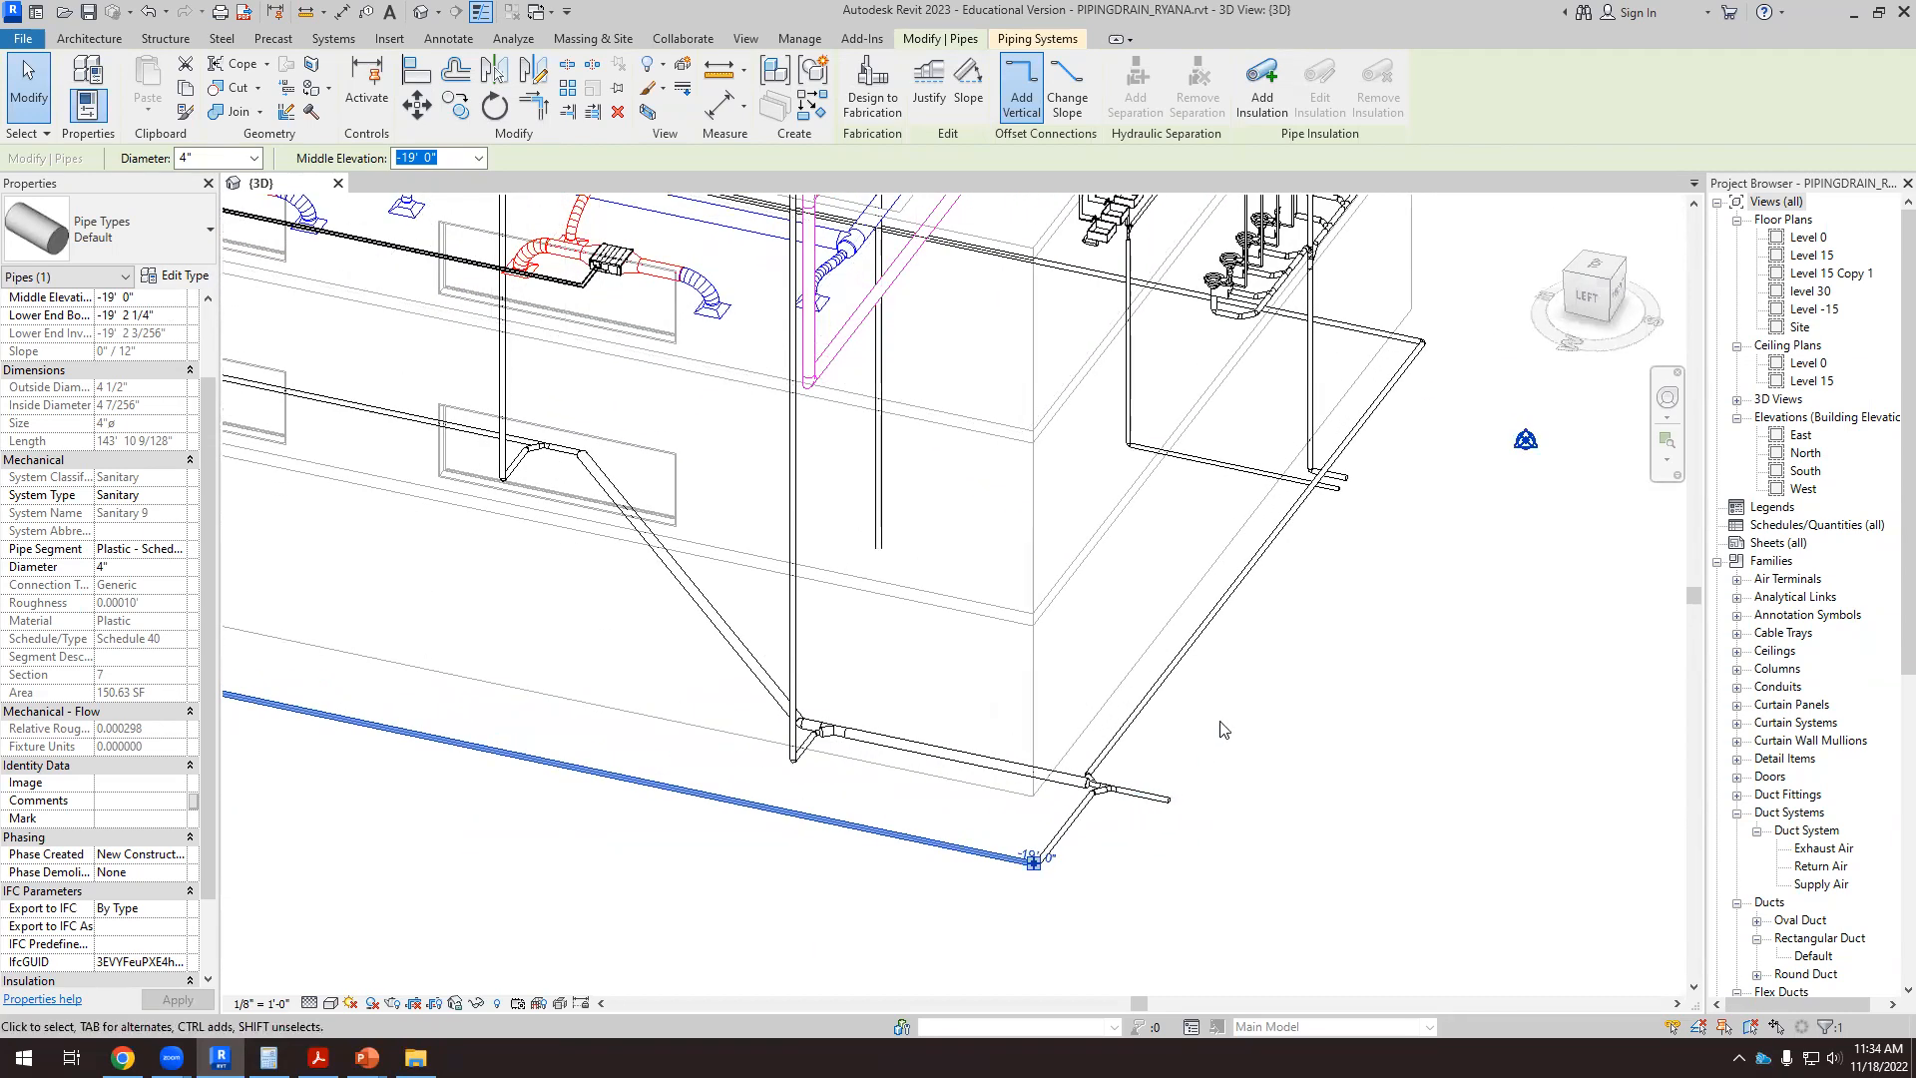
Step: Examine the outlet pipe at the main's corner junction and the 3-inch drain pipe ending beside the perimeter drain
scroll(1219, 728, "down", 3)
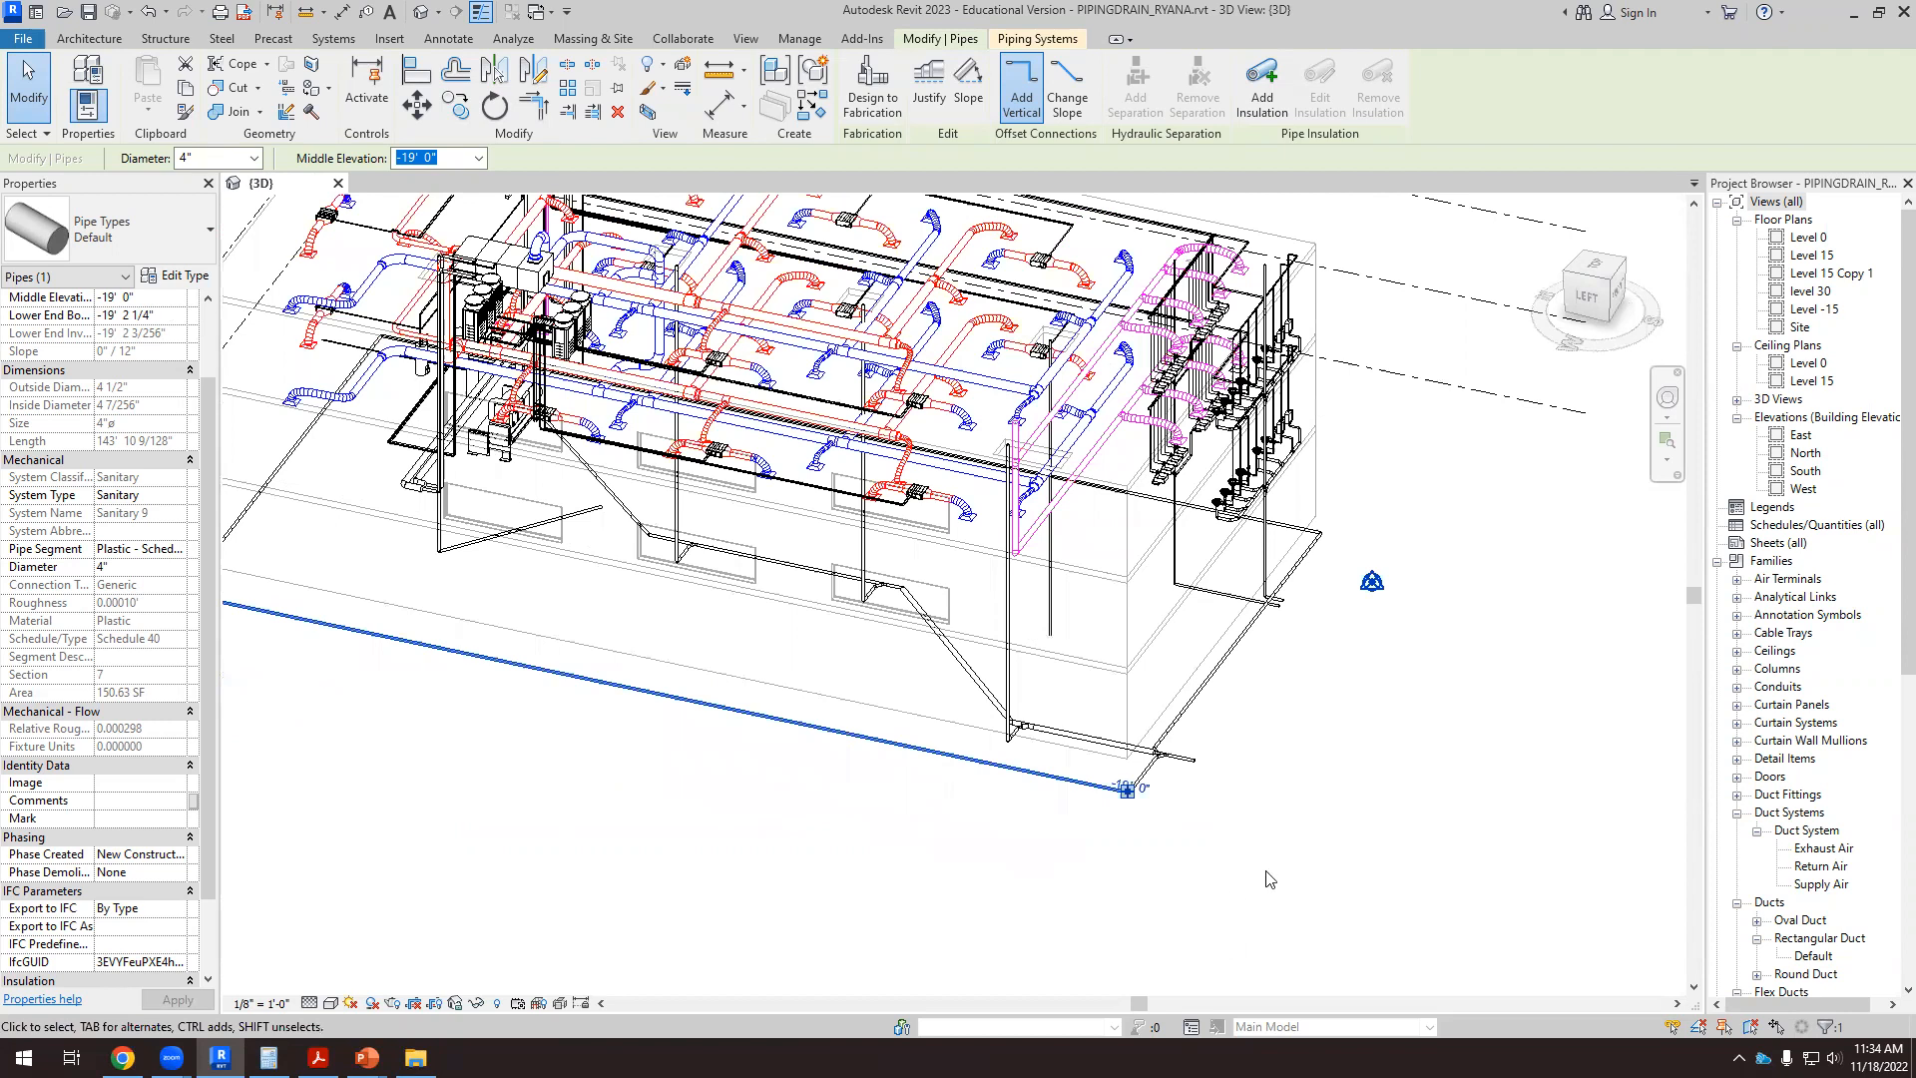
scroll(1201, 768, "up", 2)
left_click(1194, 748)
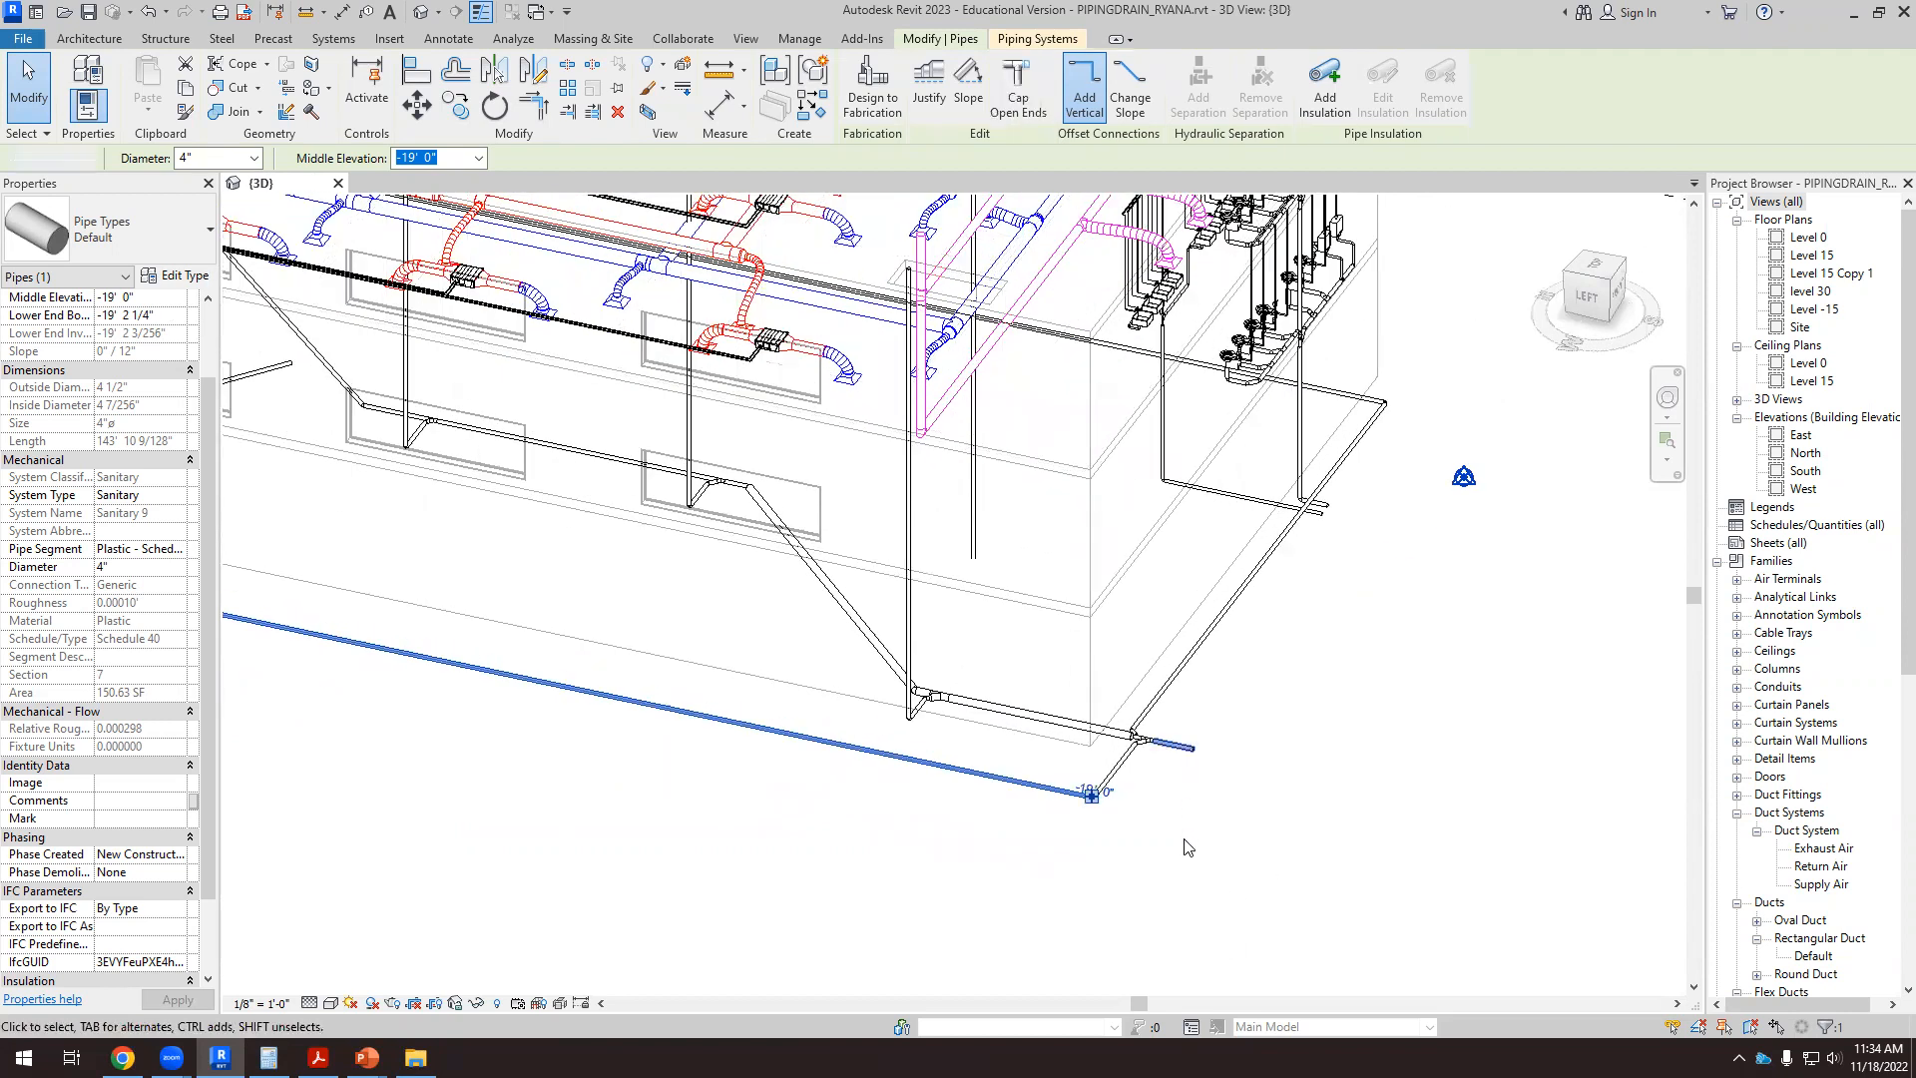
scroll(1241, 524, "up", 3)
left_click(1357, 555)
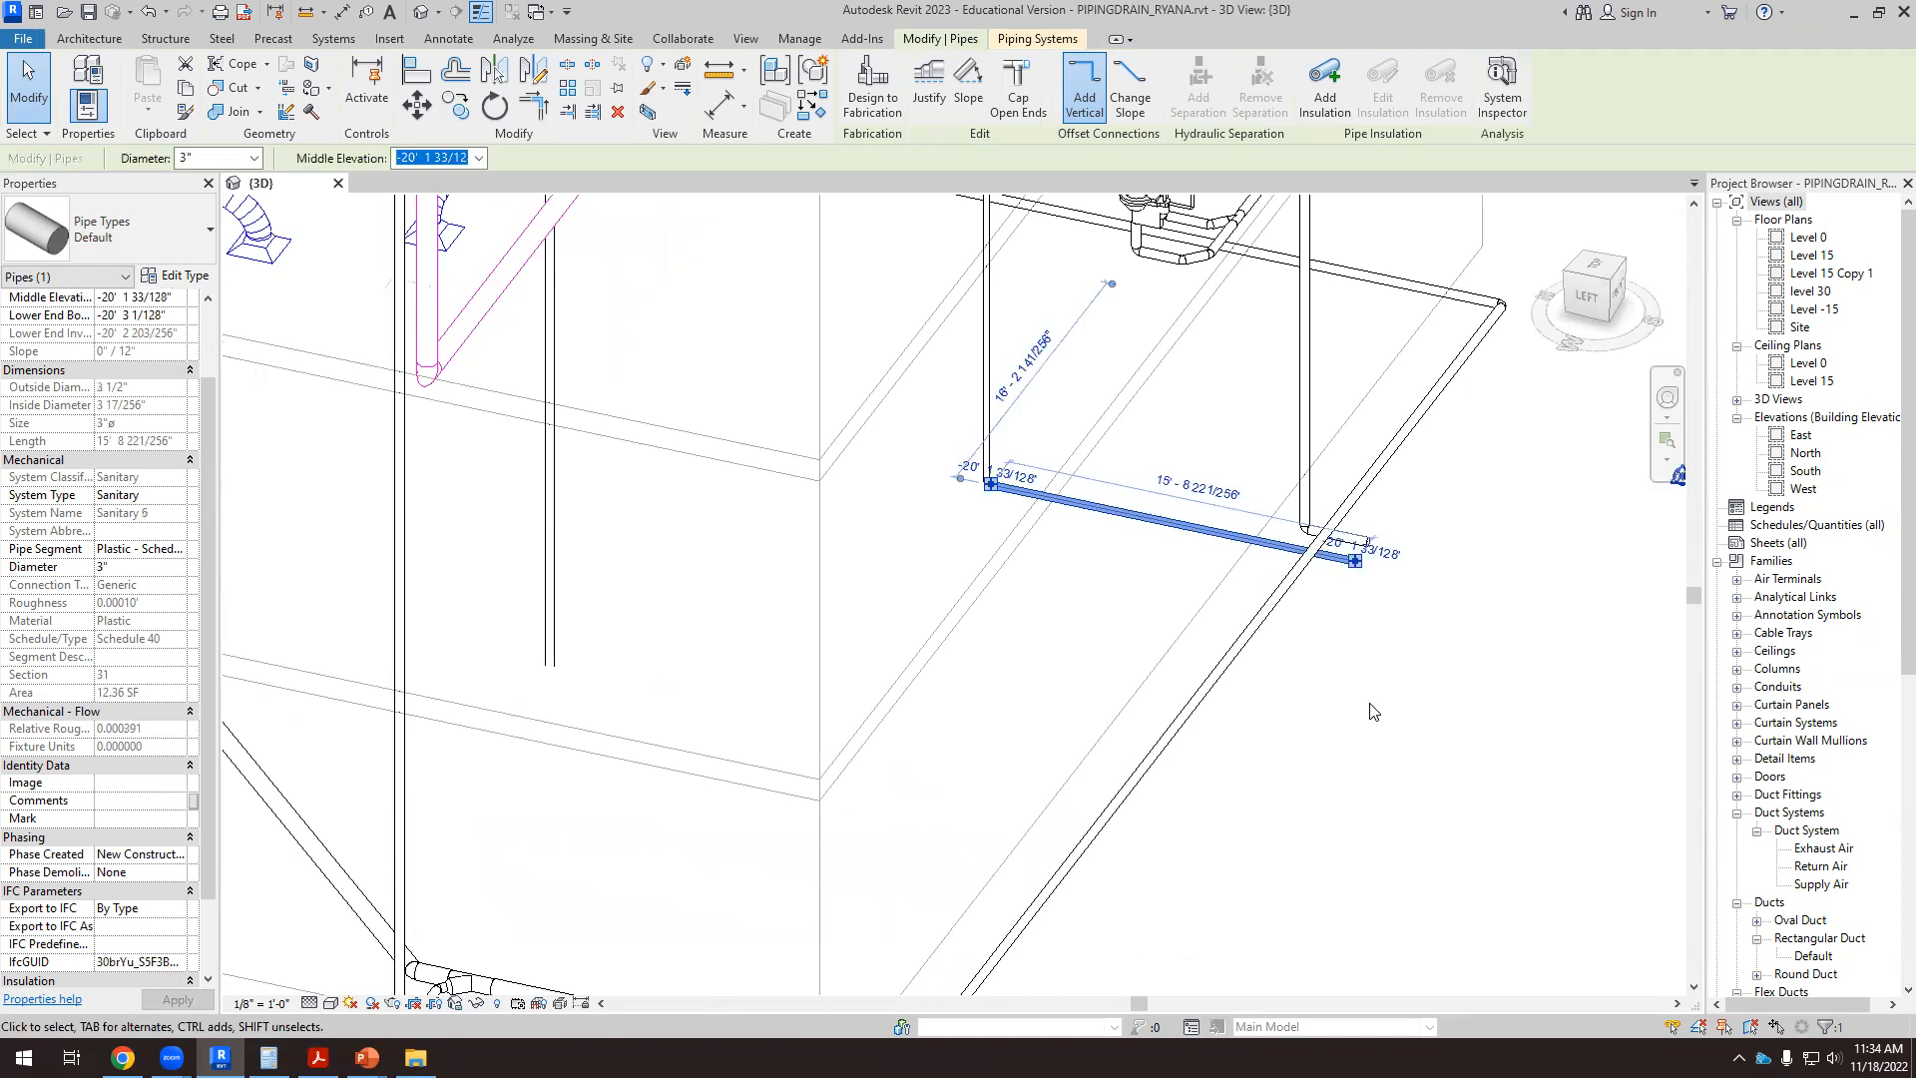
left_click(1365, 552)
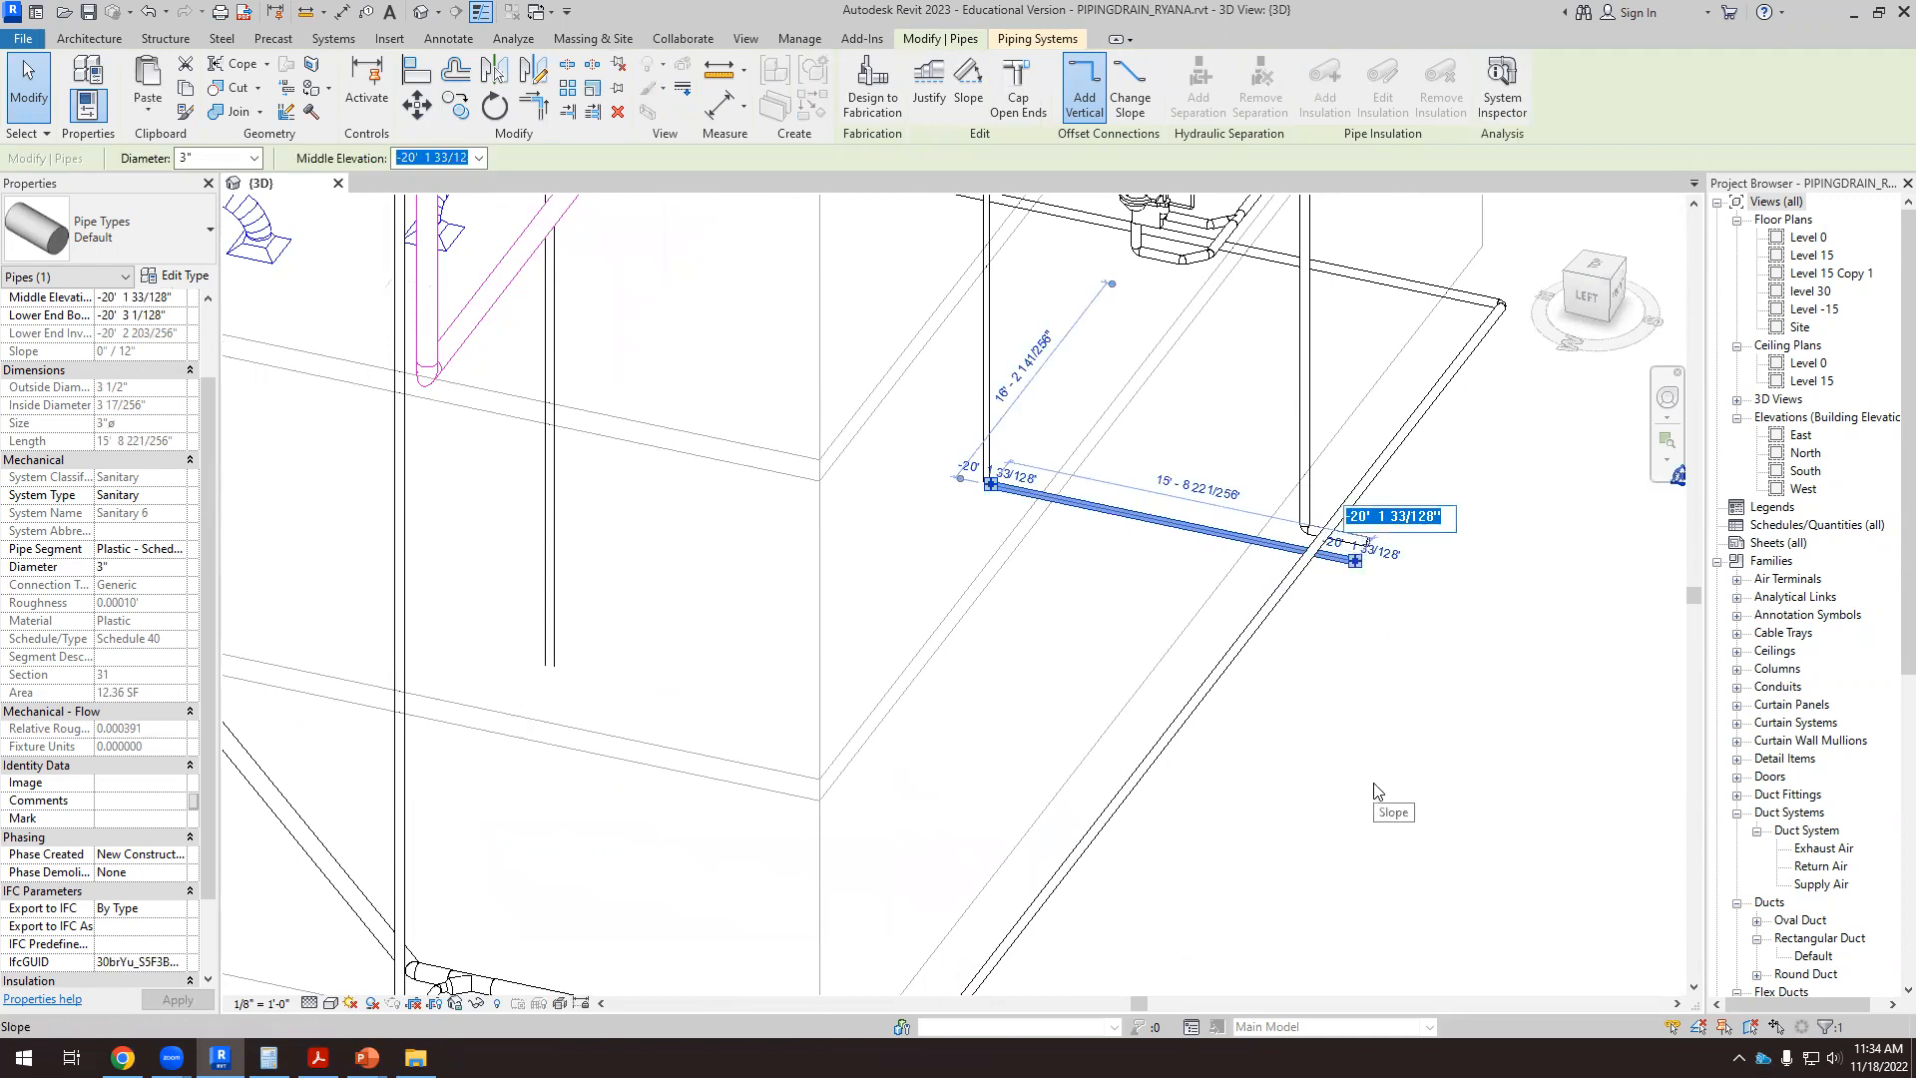
middle_click_drag(1430, 759, 1394, 716, "shift")
left_click(1456, 723)
scroll(1448, 717, "down", 3)
middle_click_drag(1398, 858, 1407, 895, "shift")
scroll(1343, 832, "down", 2)
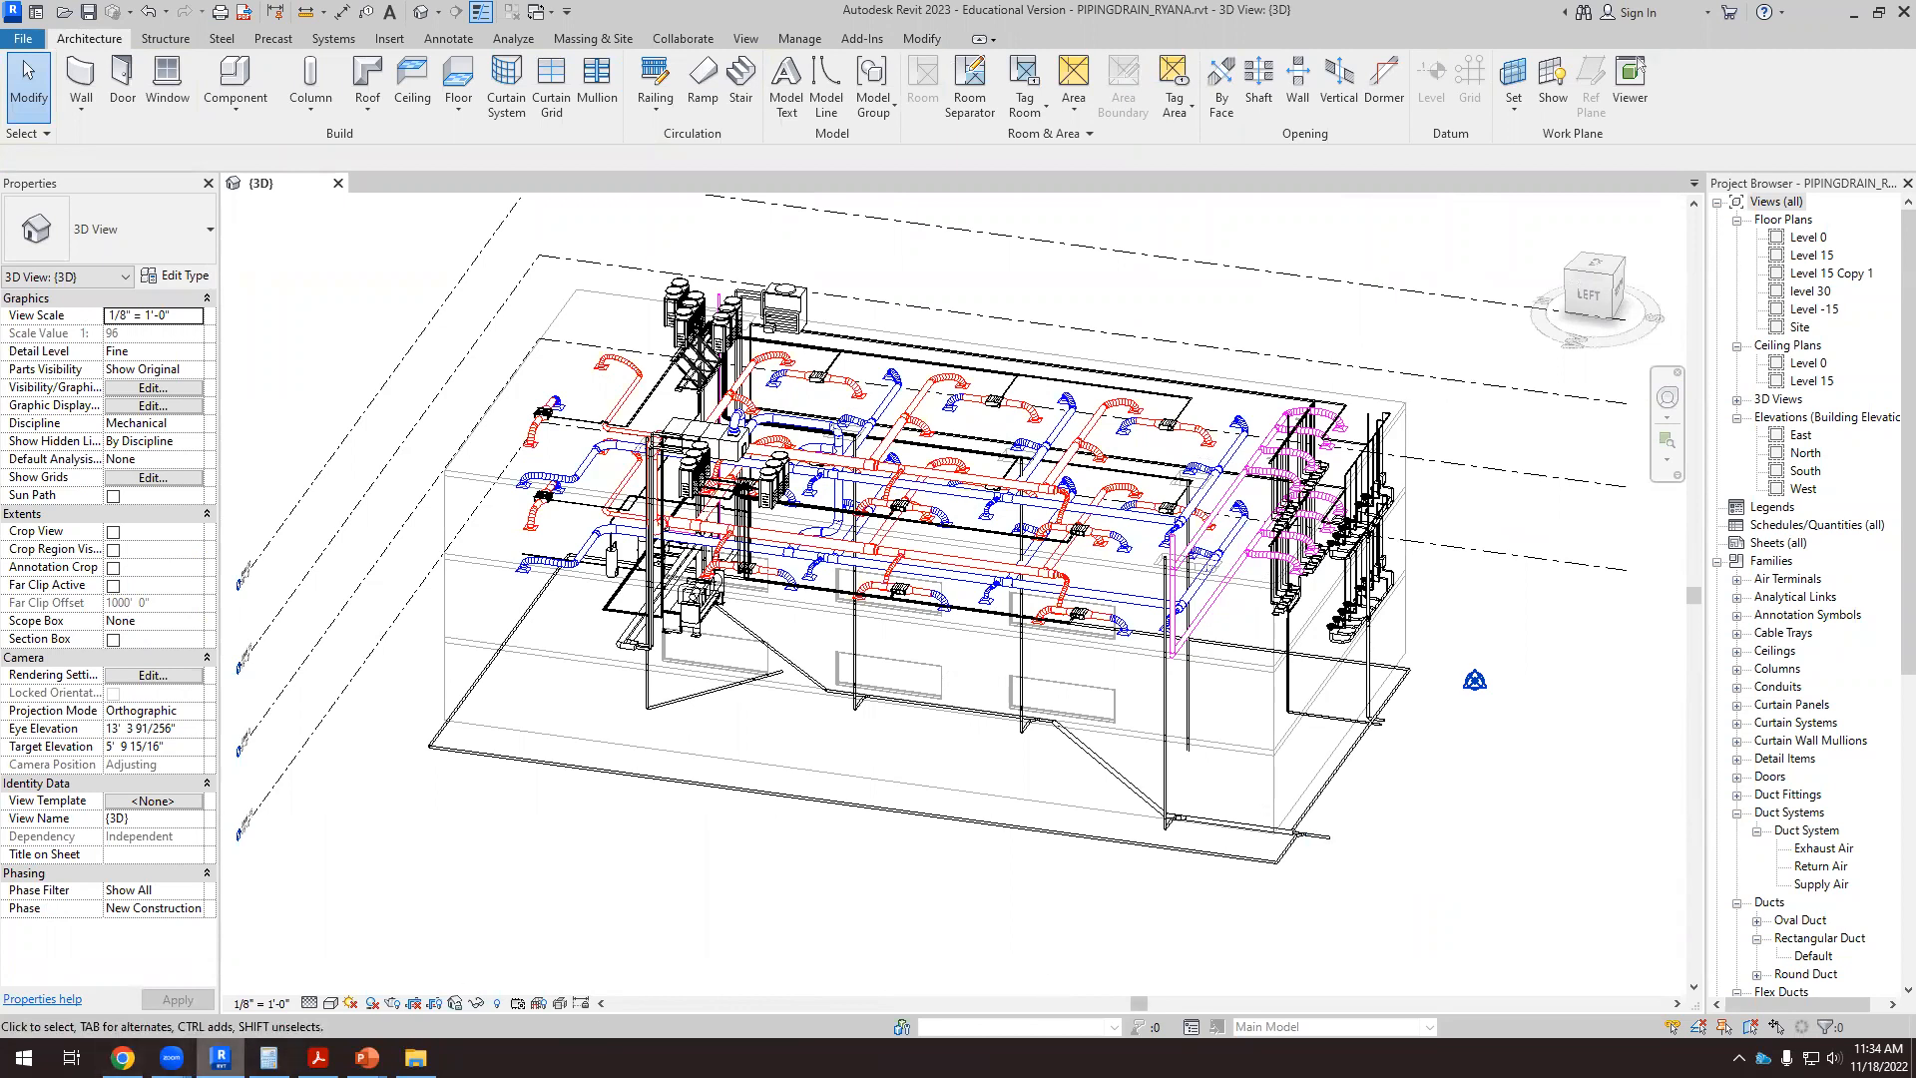
Step: Switch to Chrome, close the piping presentation preview and find the week 10 drainage files in the course modules
left_click(122, 1057)
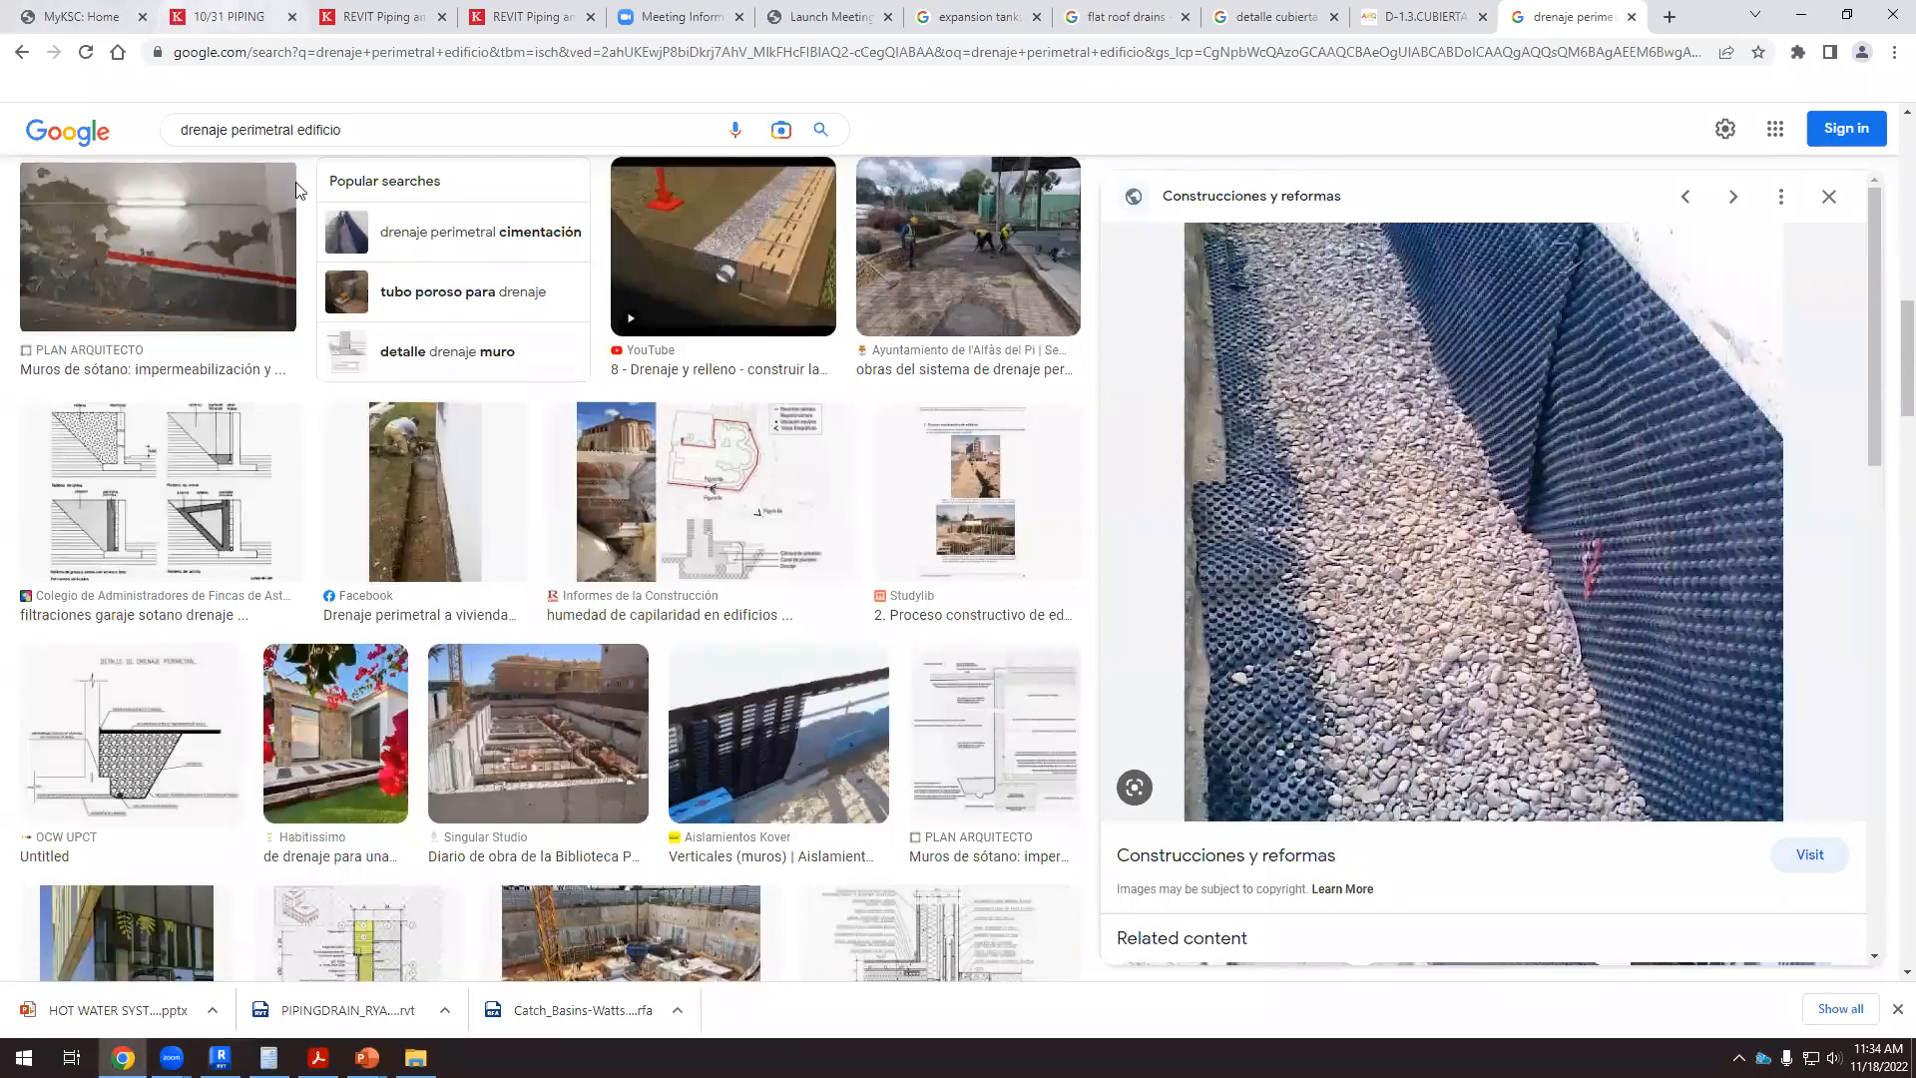
left_click(229, 16)
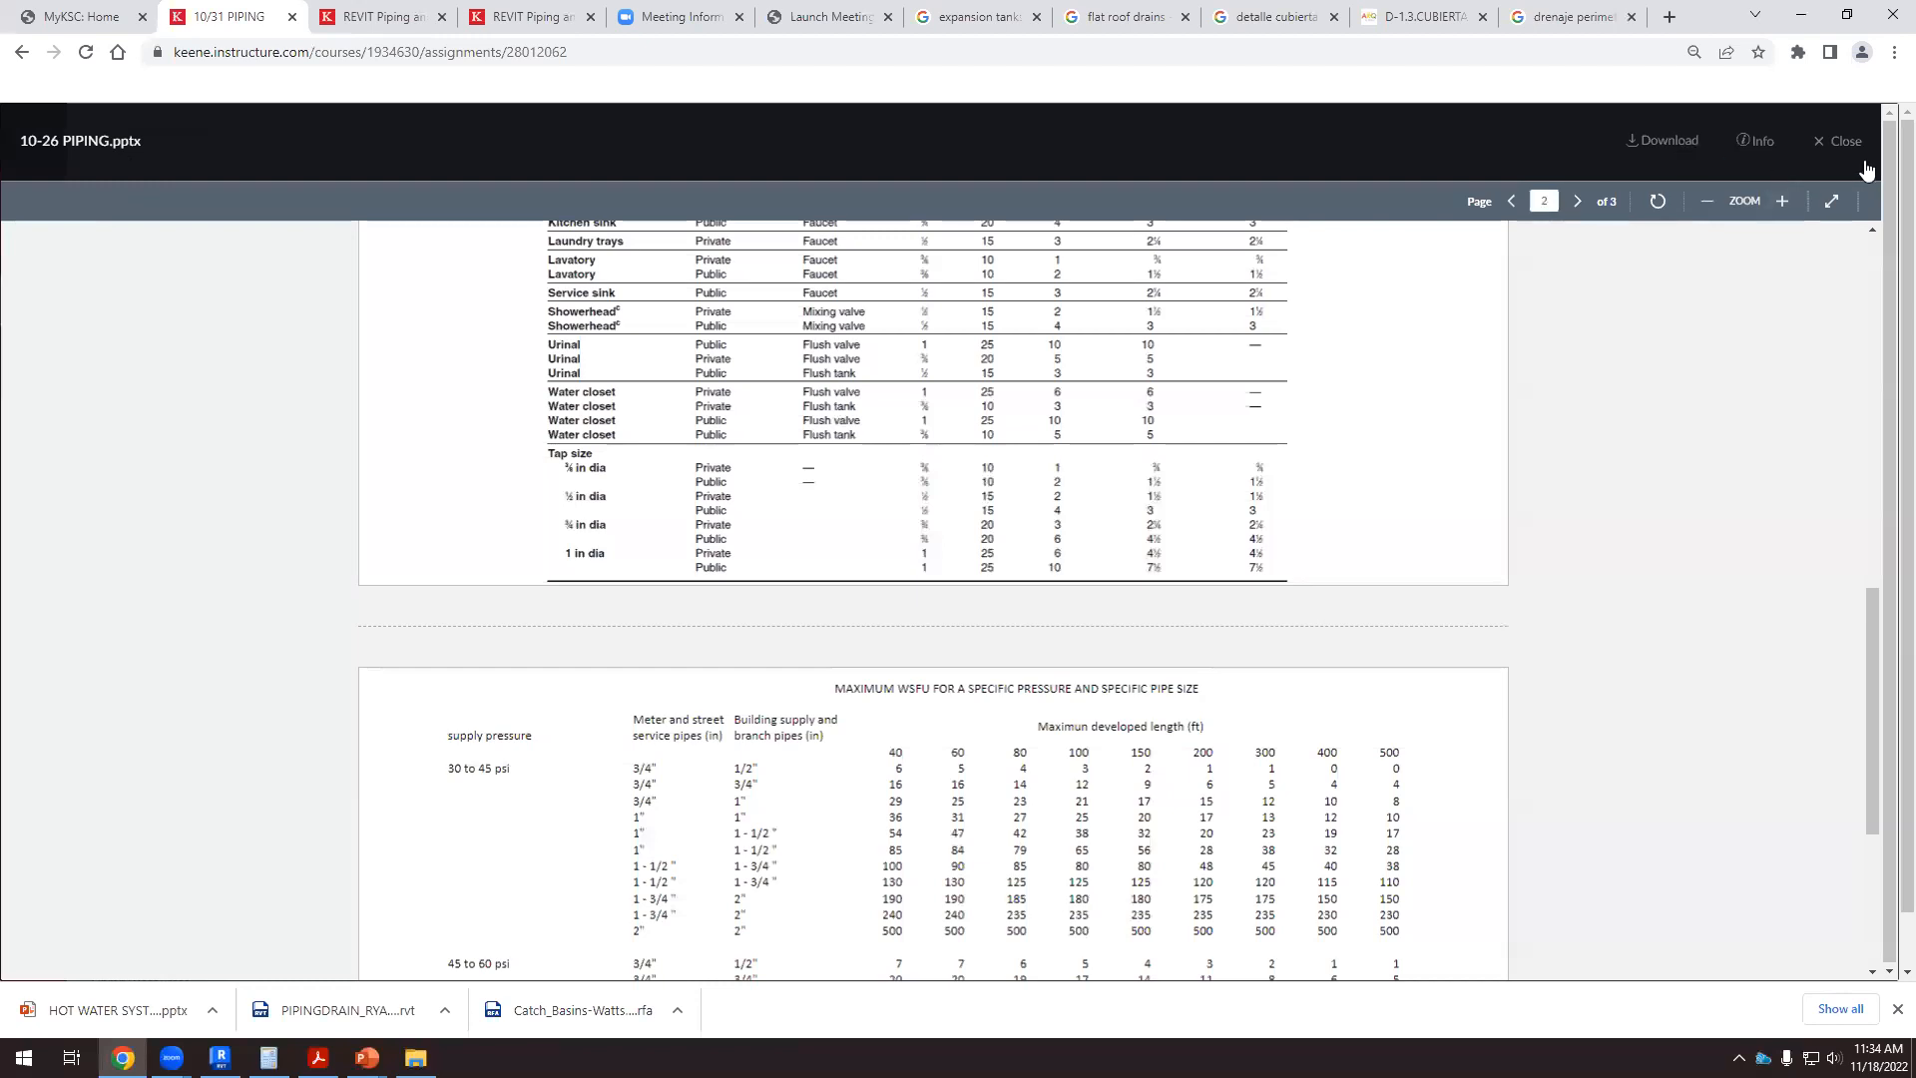
left_click(1836, 142)
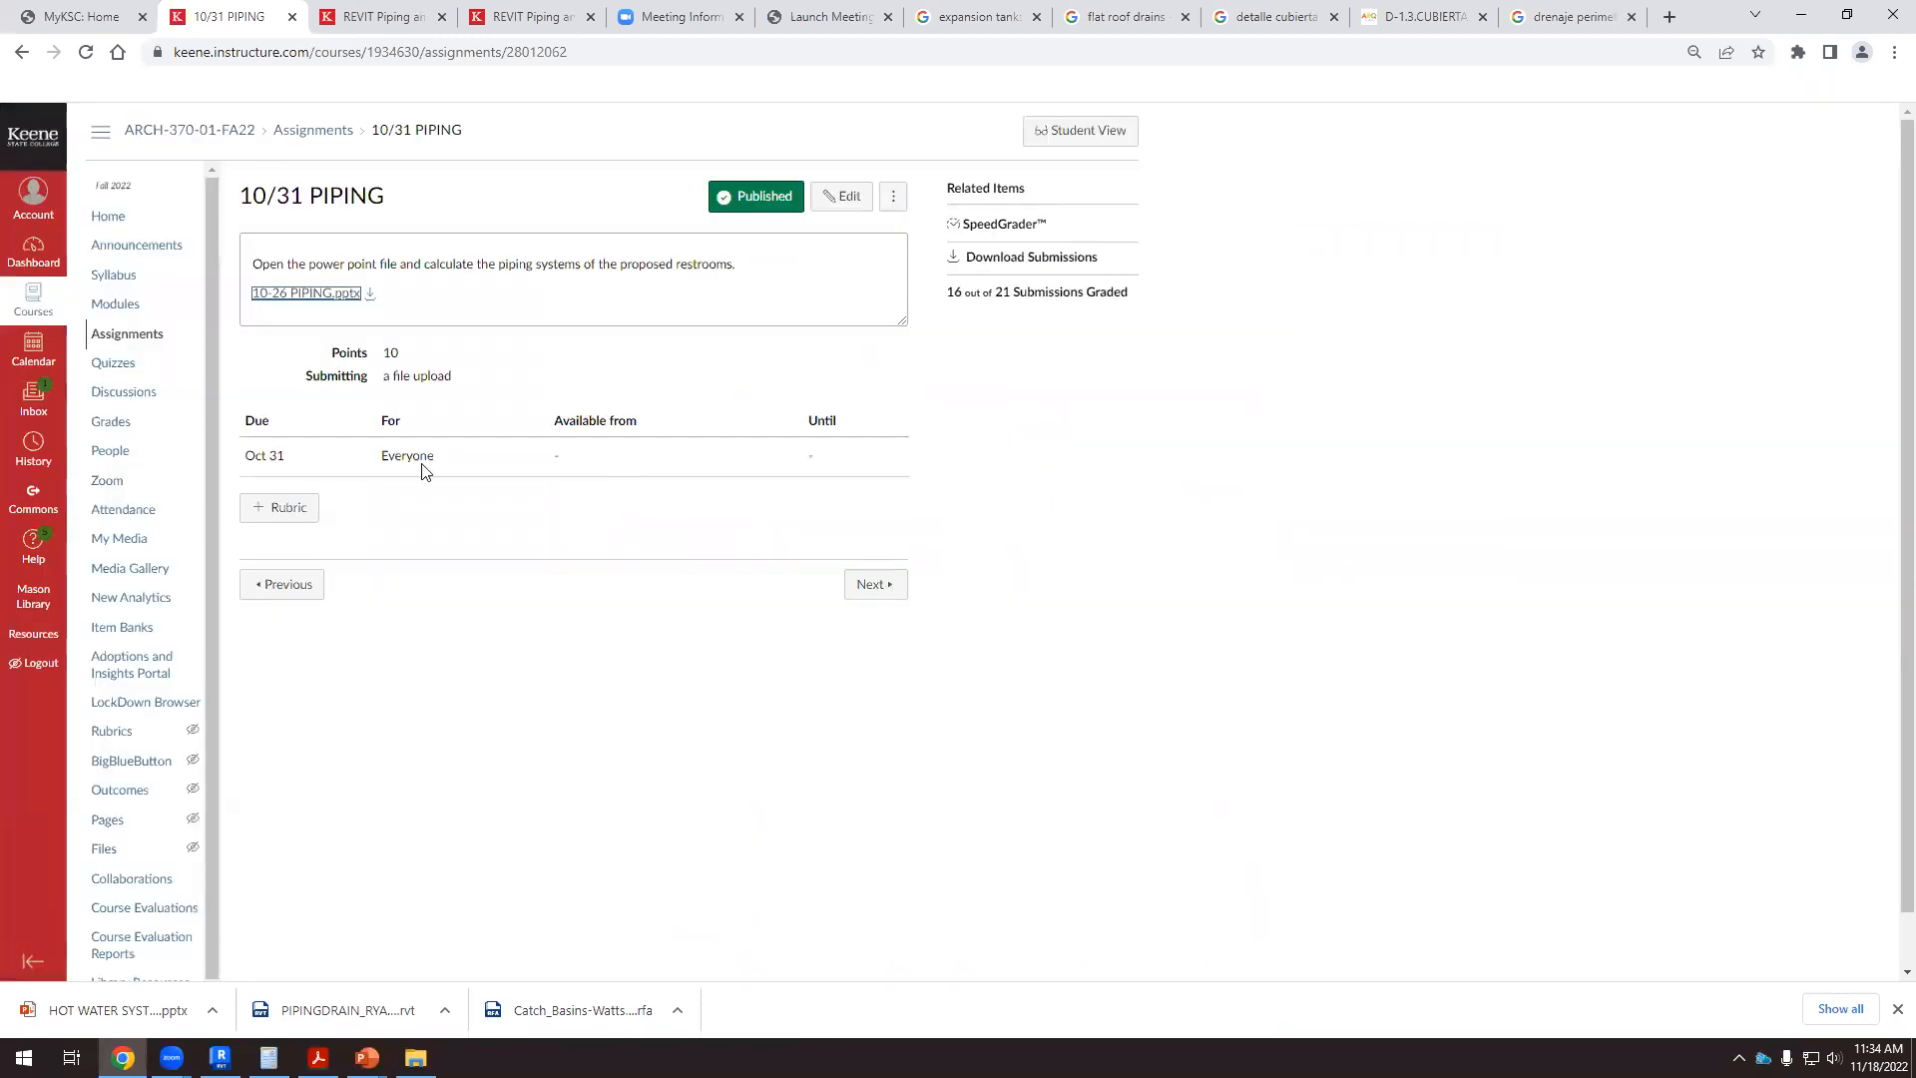
left_click(112, 304)
scroll(674, 797, "down", 15)
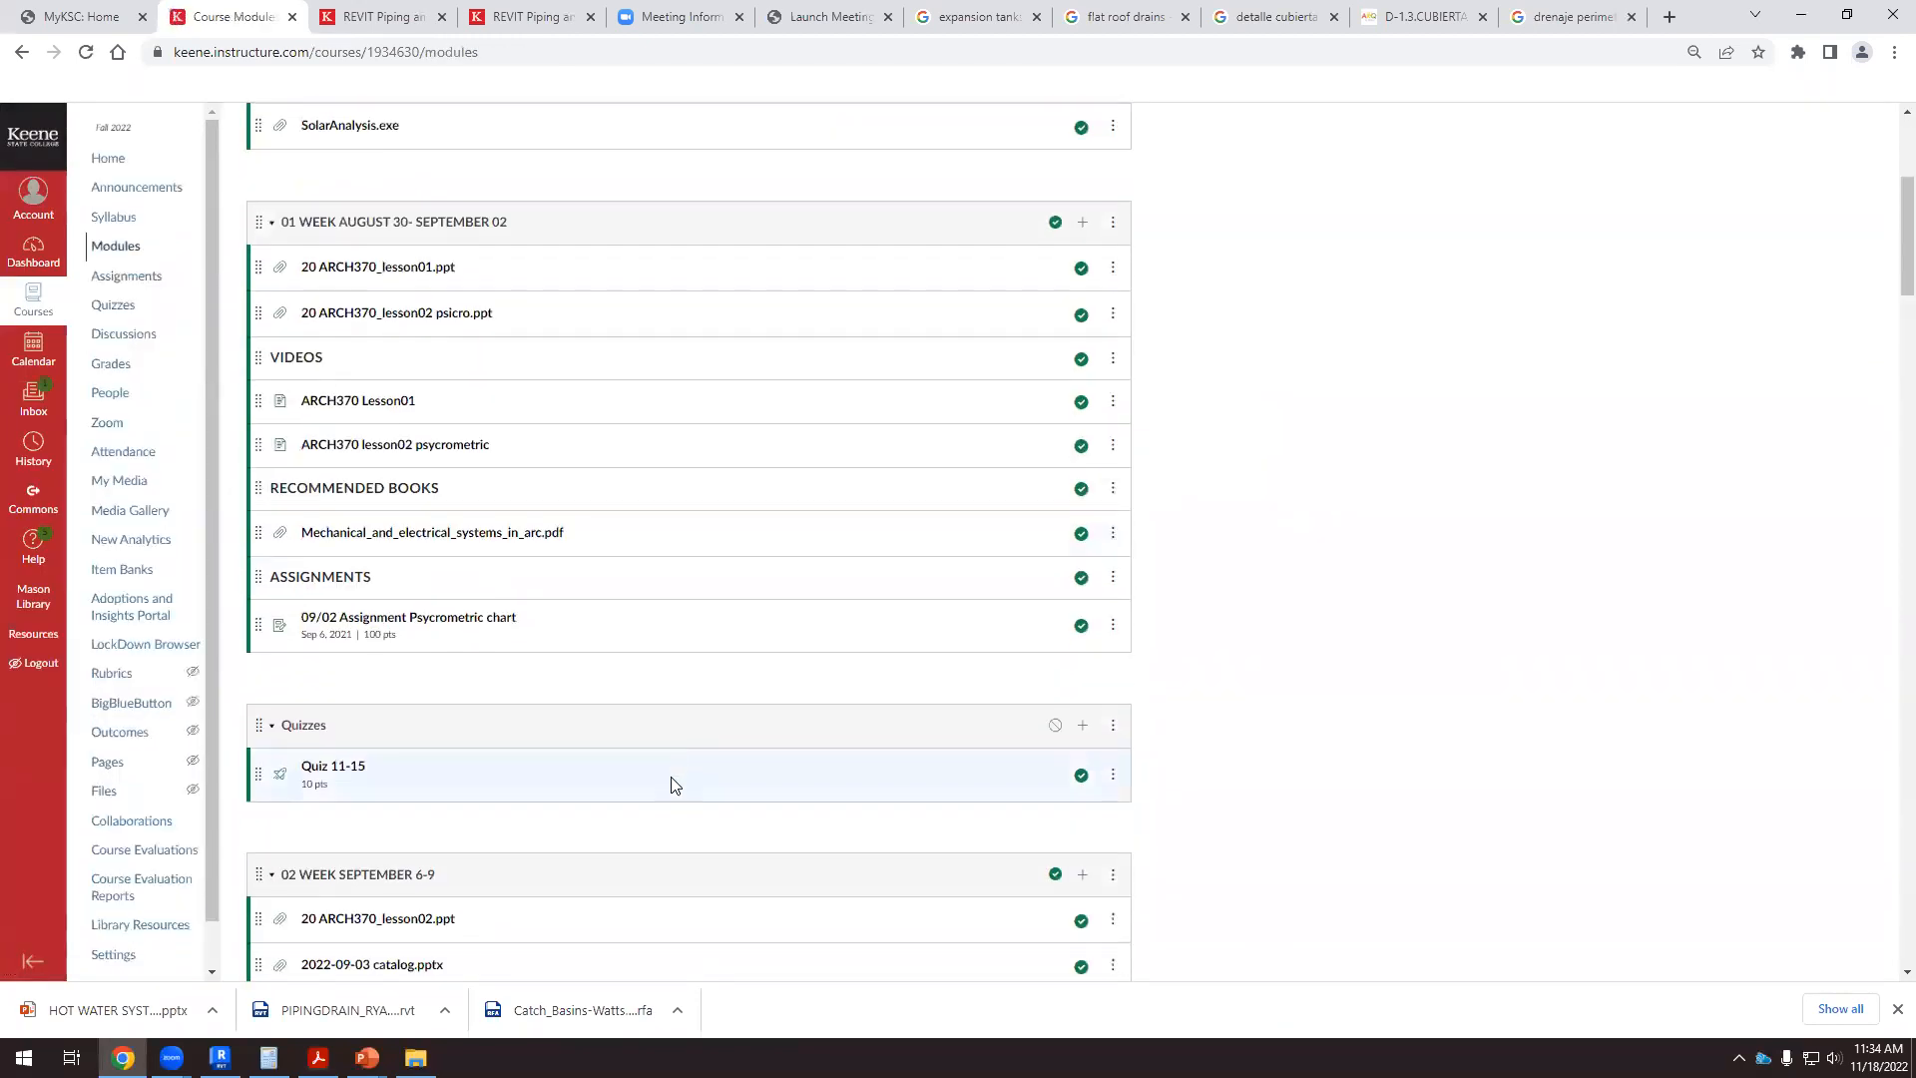
scroll(669, 797, "down", 20)
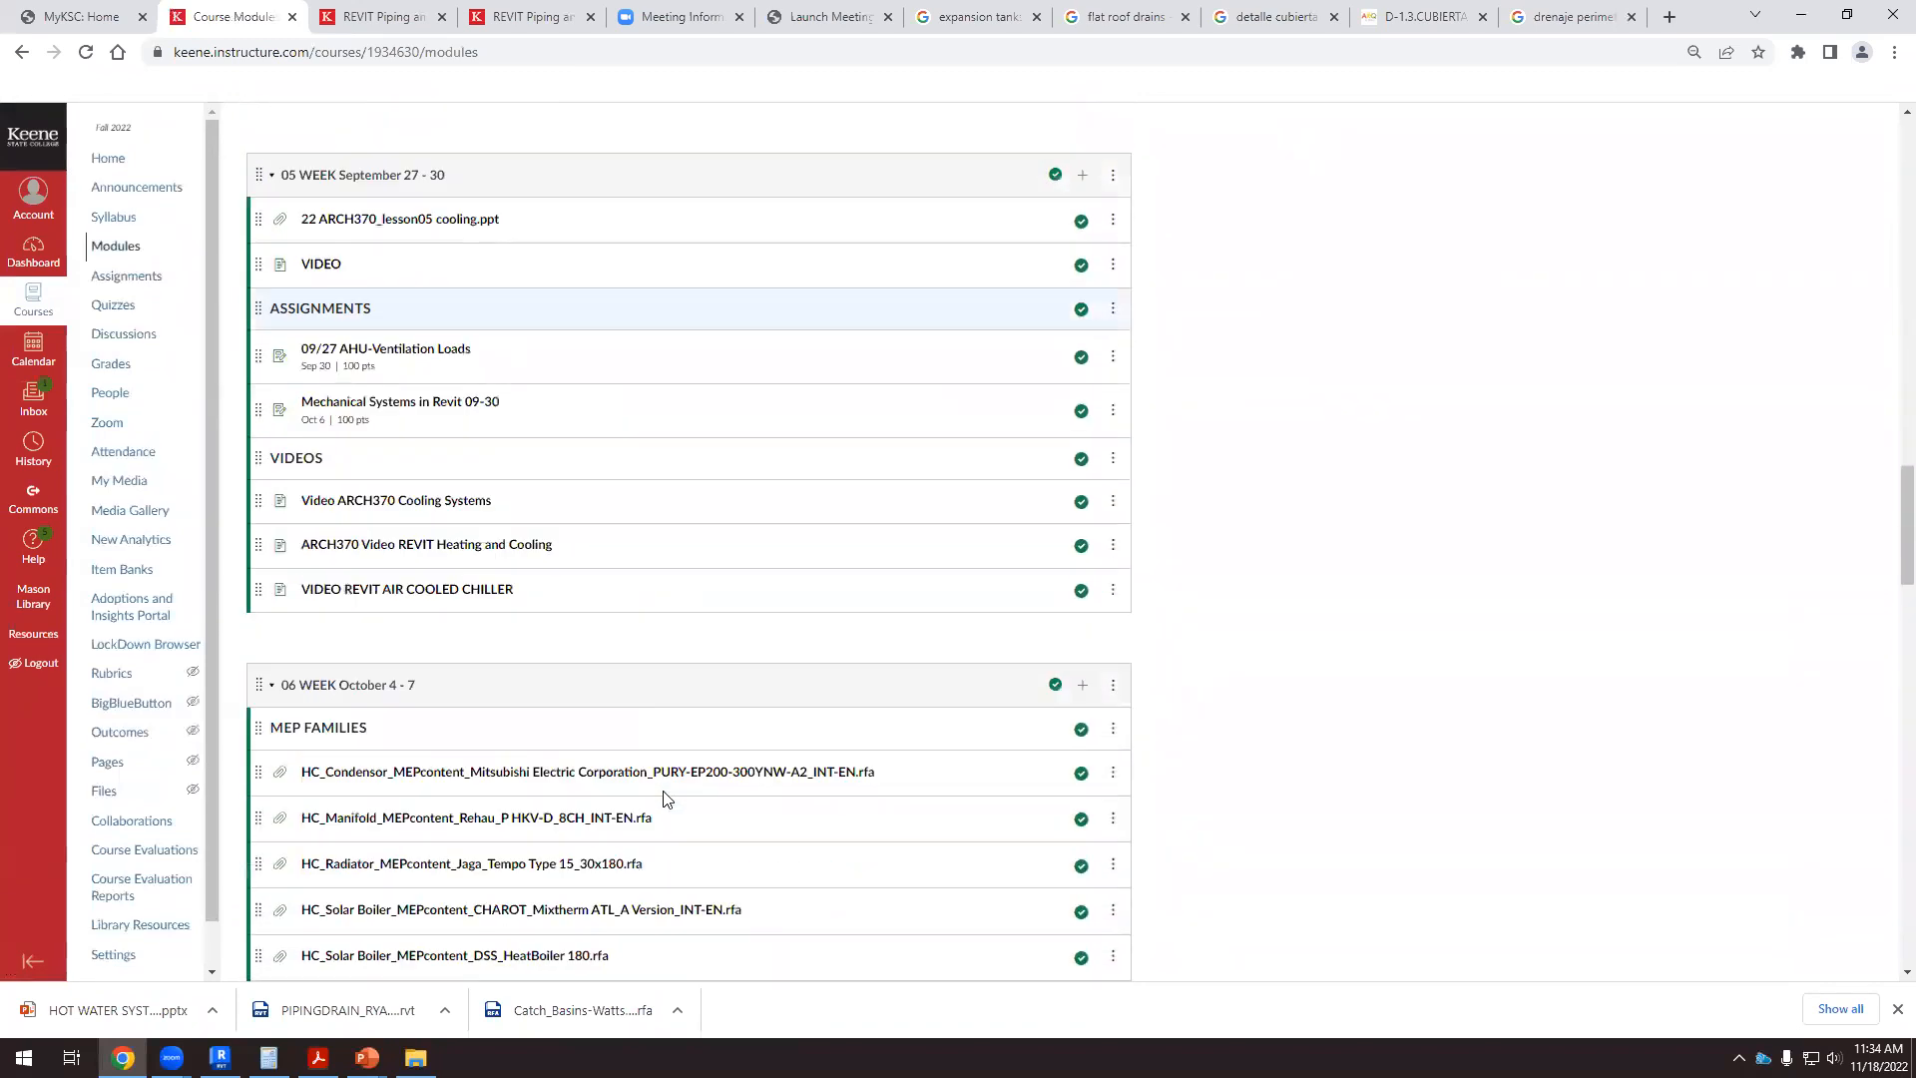
scroll(667, 798, "down", 12)
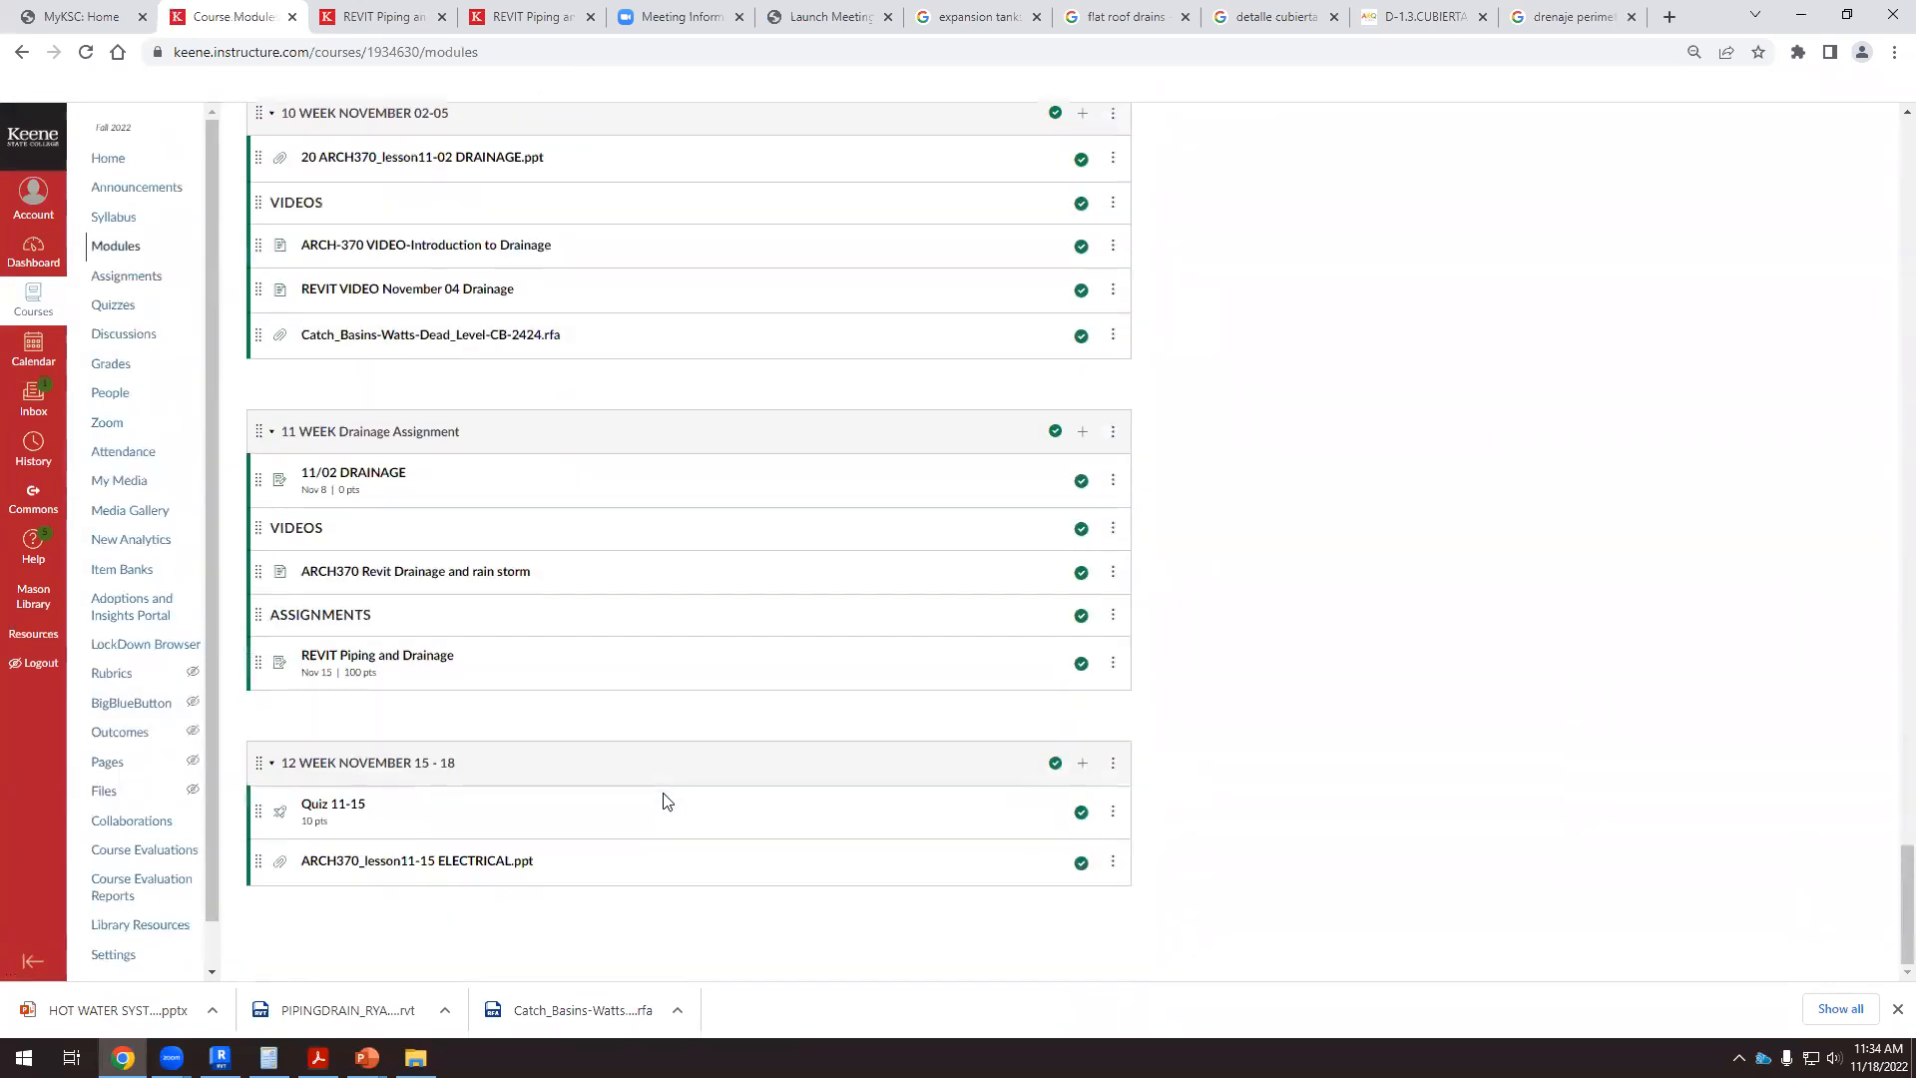
scroll(458, 678, "up", 2)
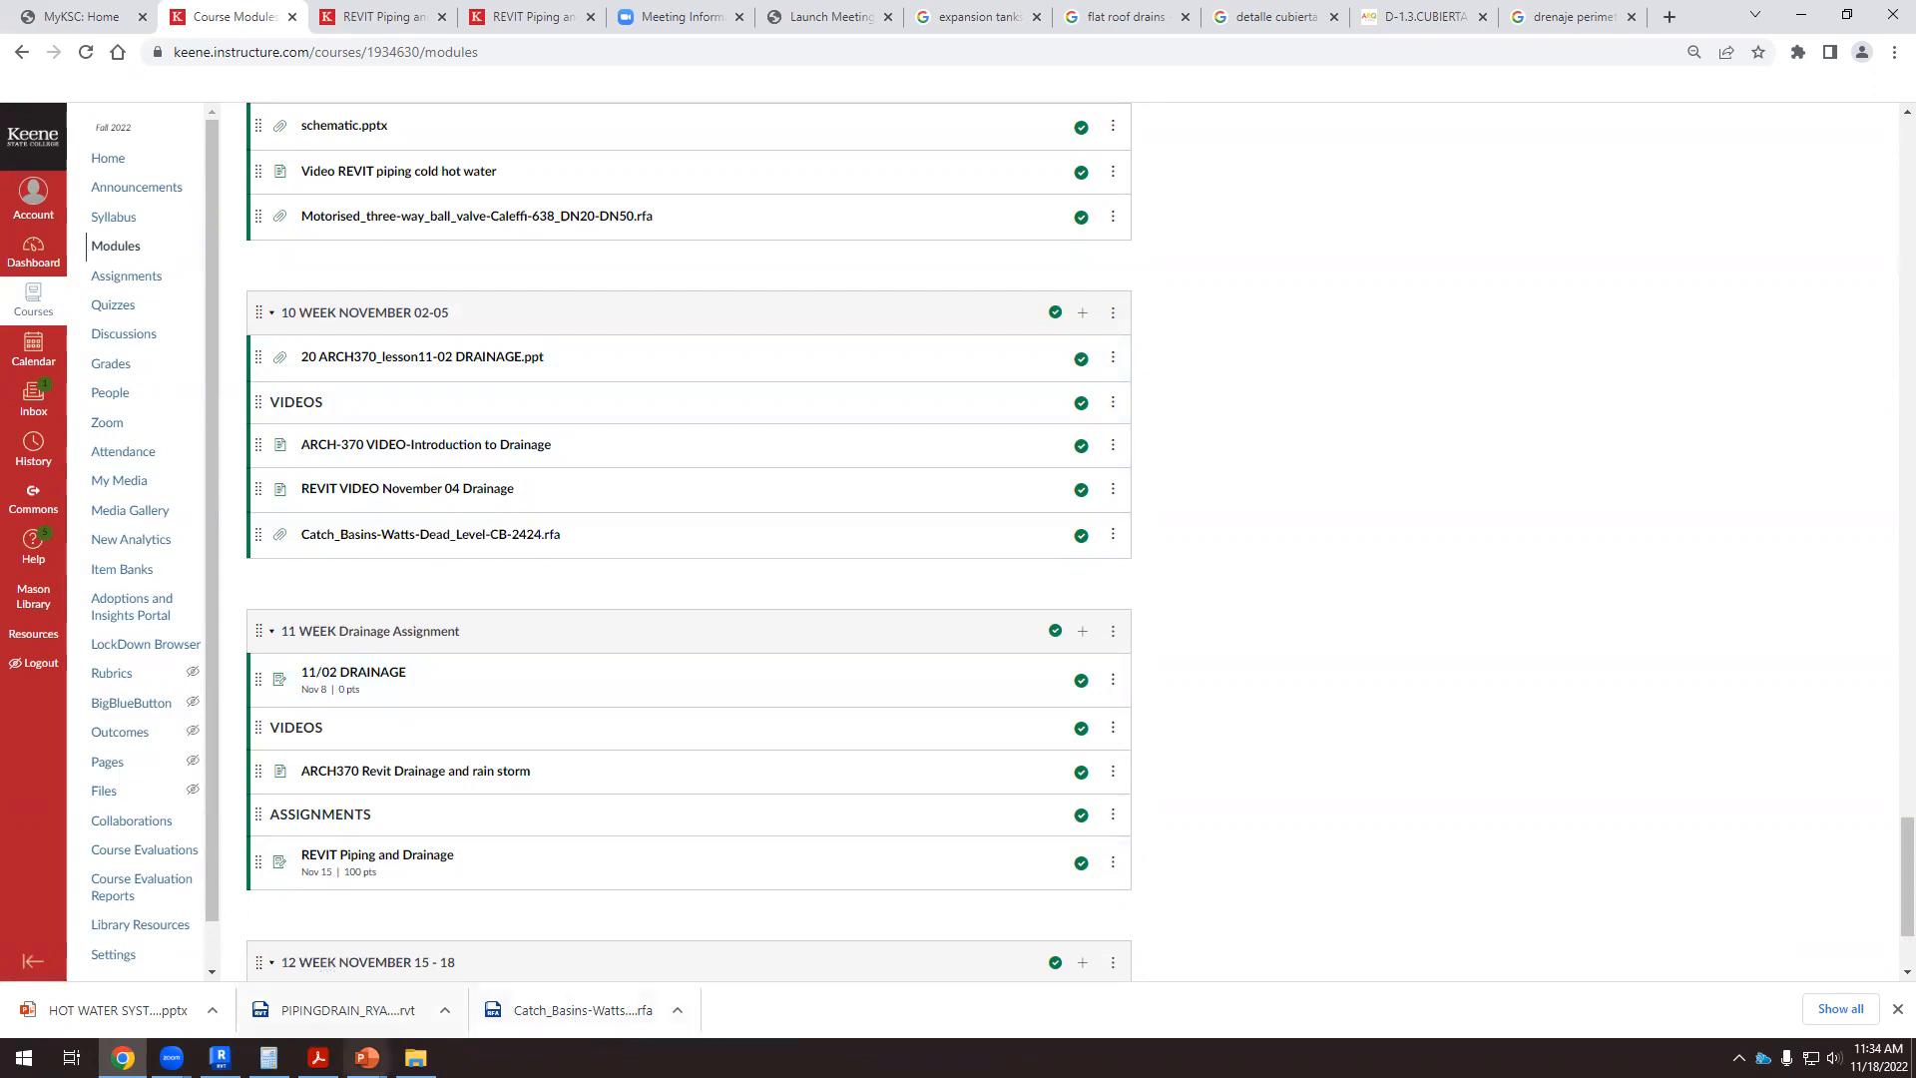
Step: Return to Revit in a smaller window and open the Downloads folder beside it in File Explorer
left_click(220, 1057)
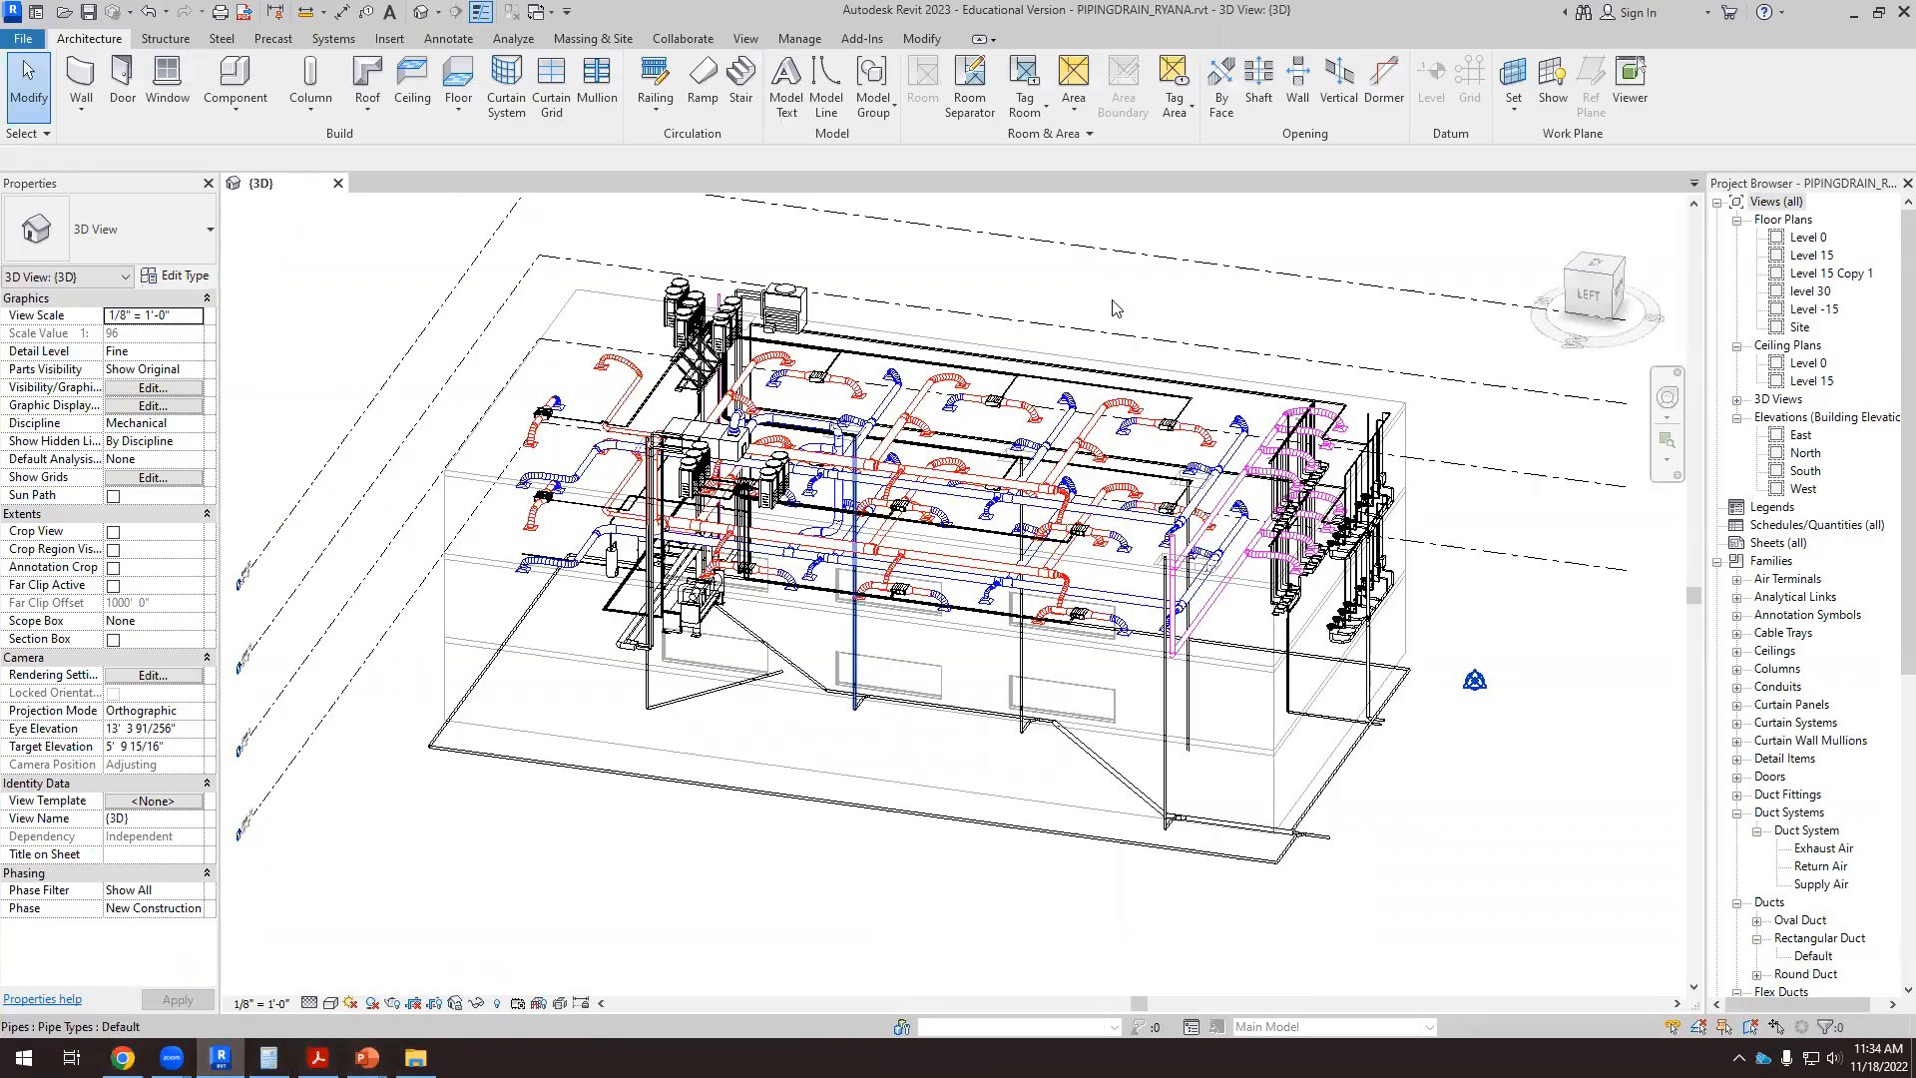
double_click(1409, 24)
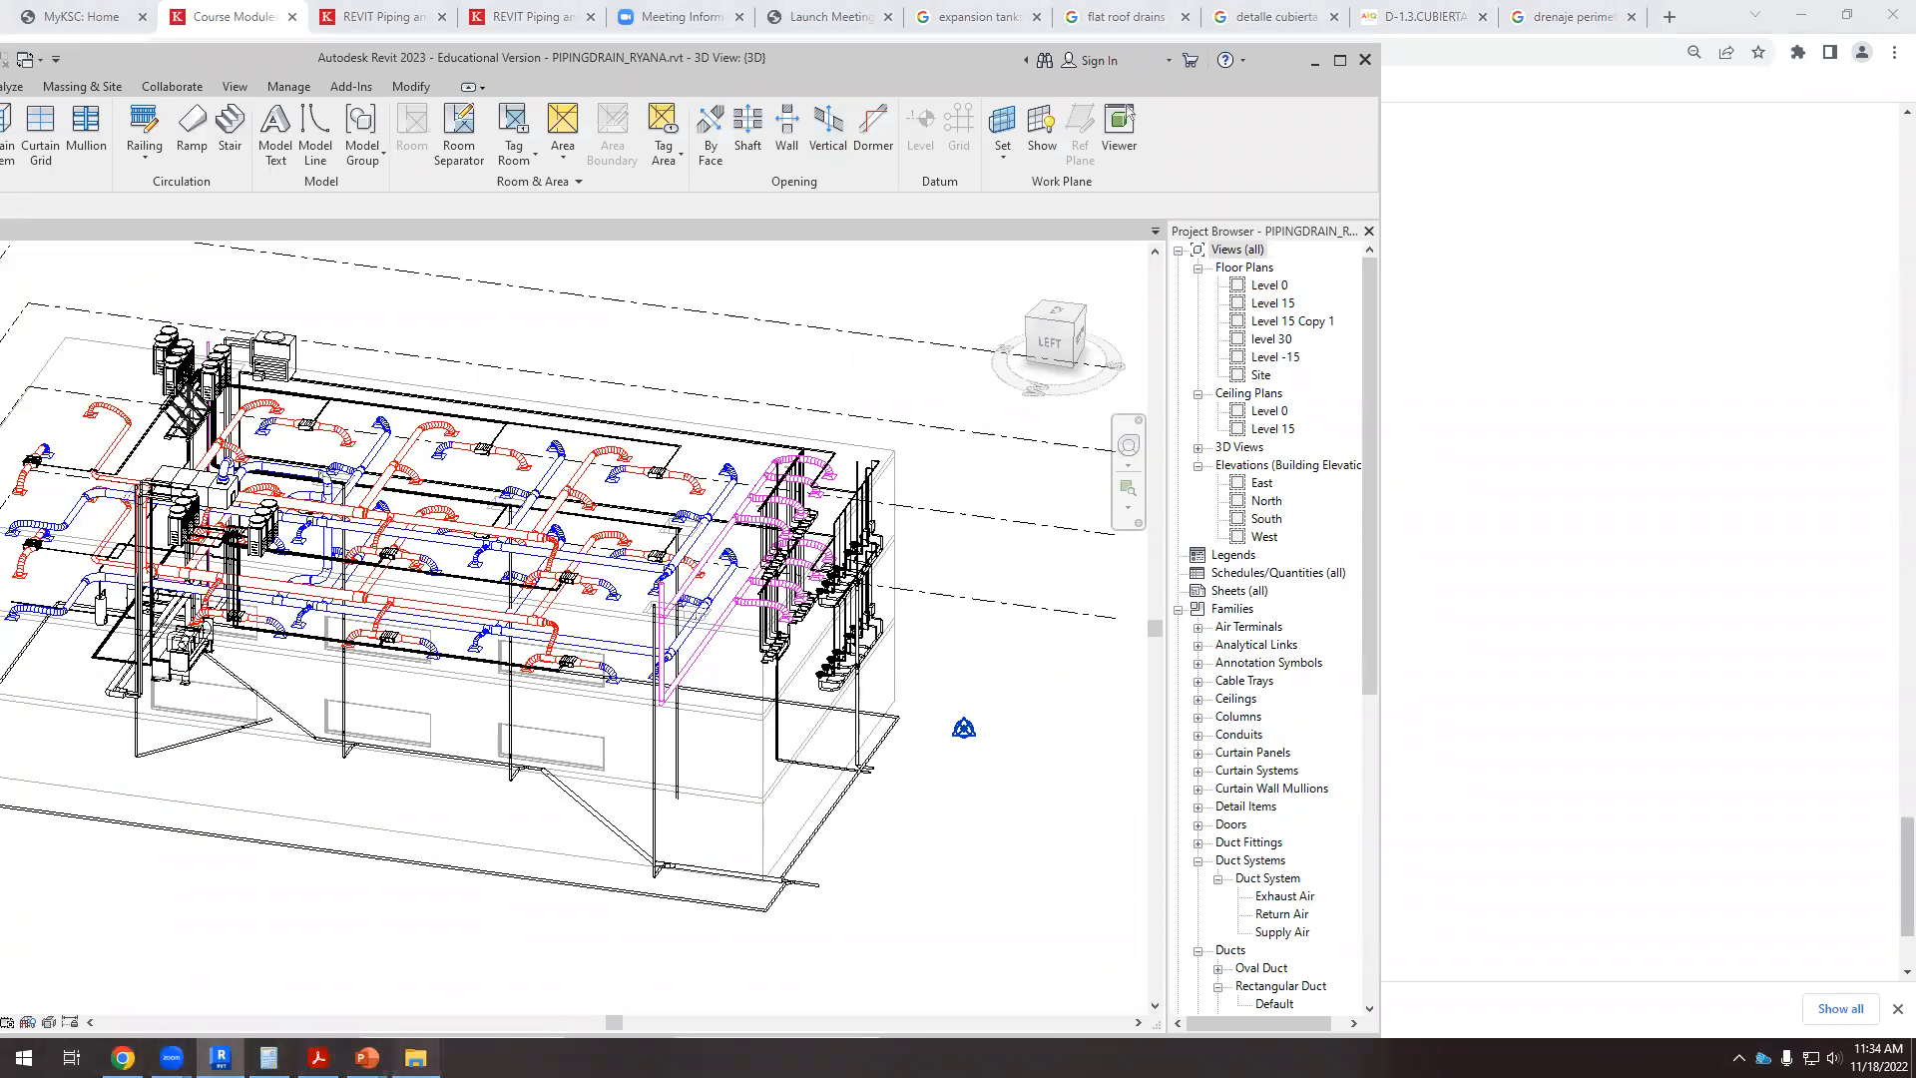
left_click(415, 1057)
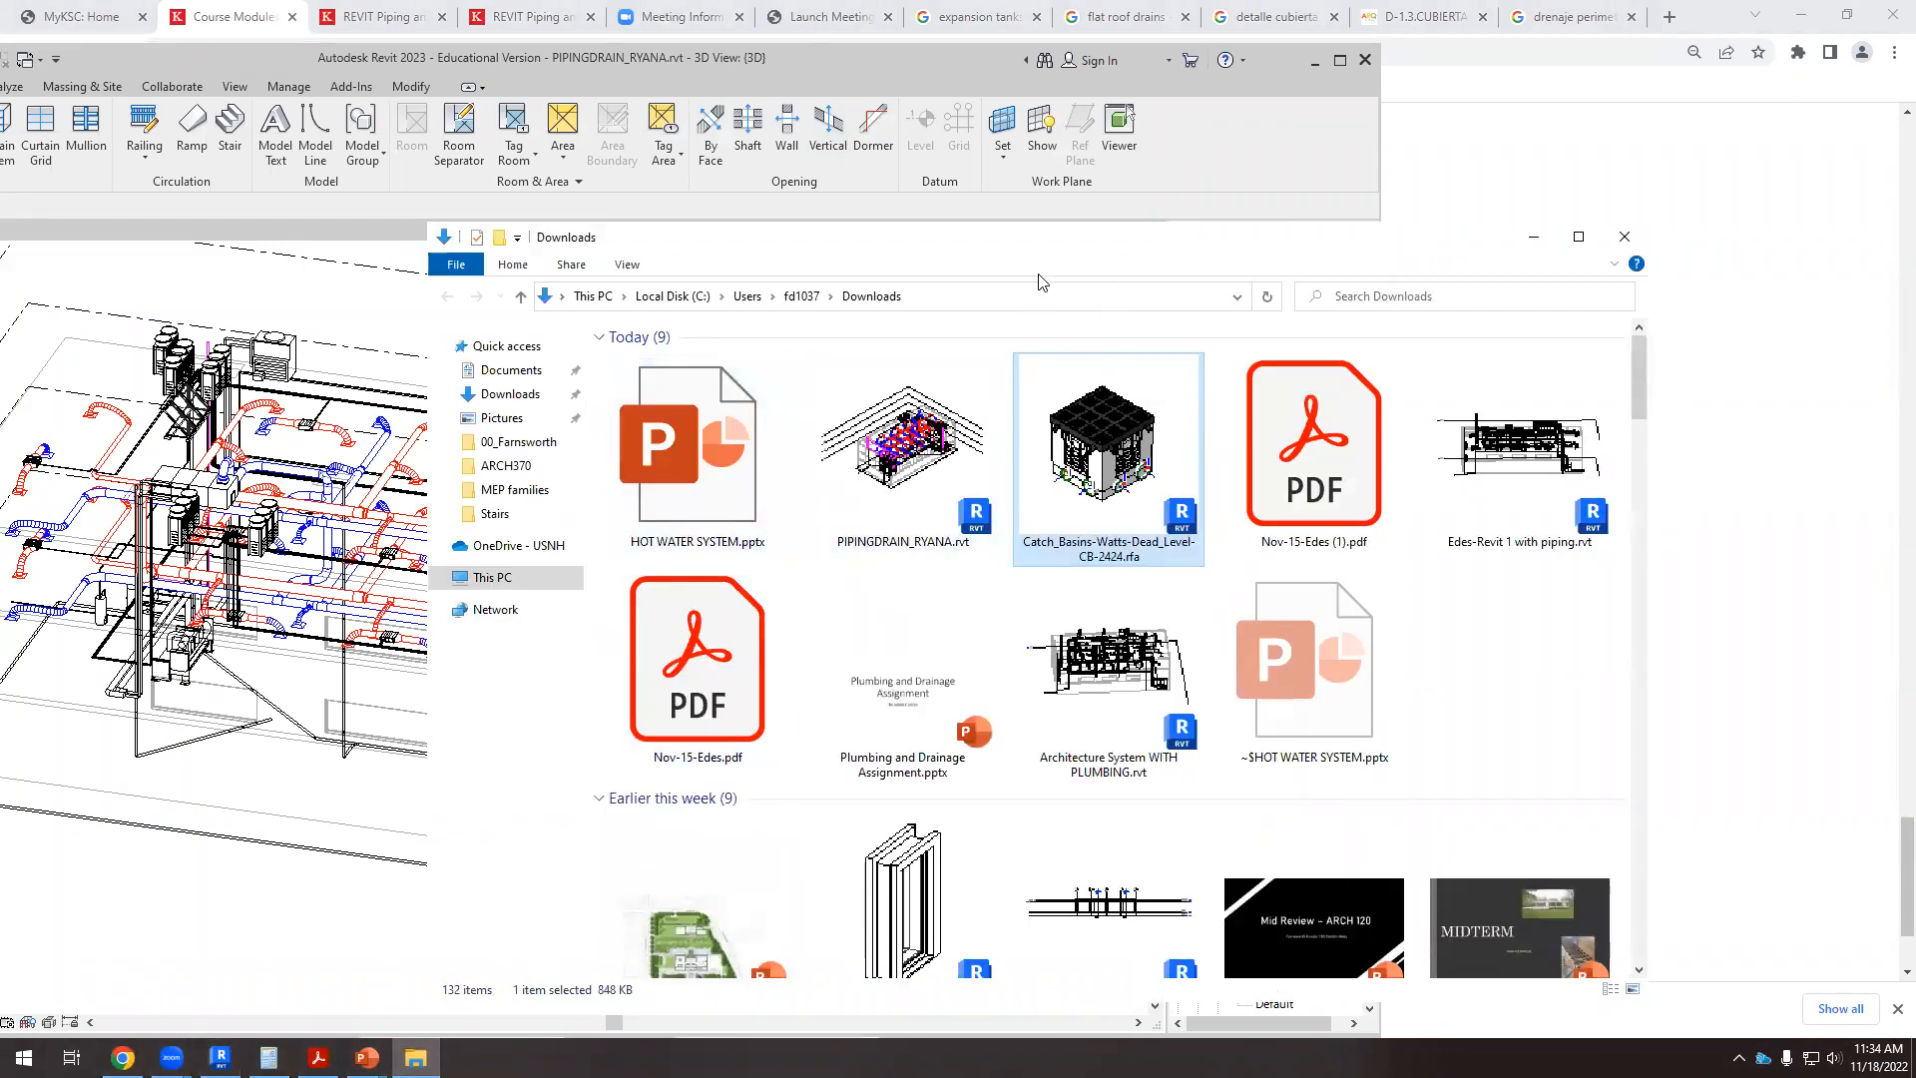
left_click_drag(1097, 237, 1768, 236)
Step: Load Catch_Basins-Watts-Dead_Level-CB-2424.rfa from Downloads into the Revit model and place one catch basin outside the building corner near the outlet pipe
left_click_drag(1768, 469, 952, 883)
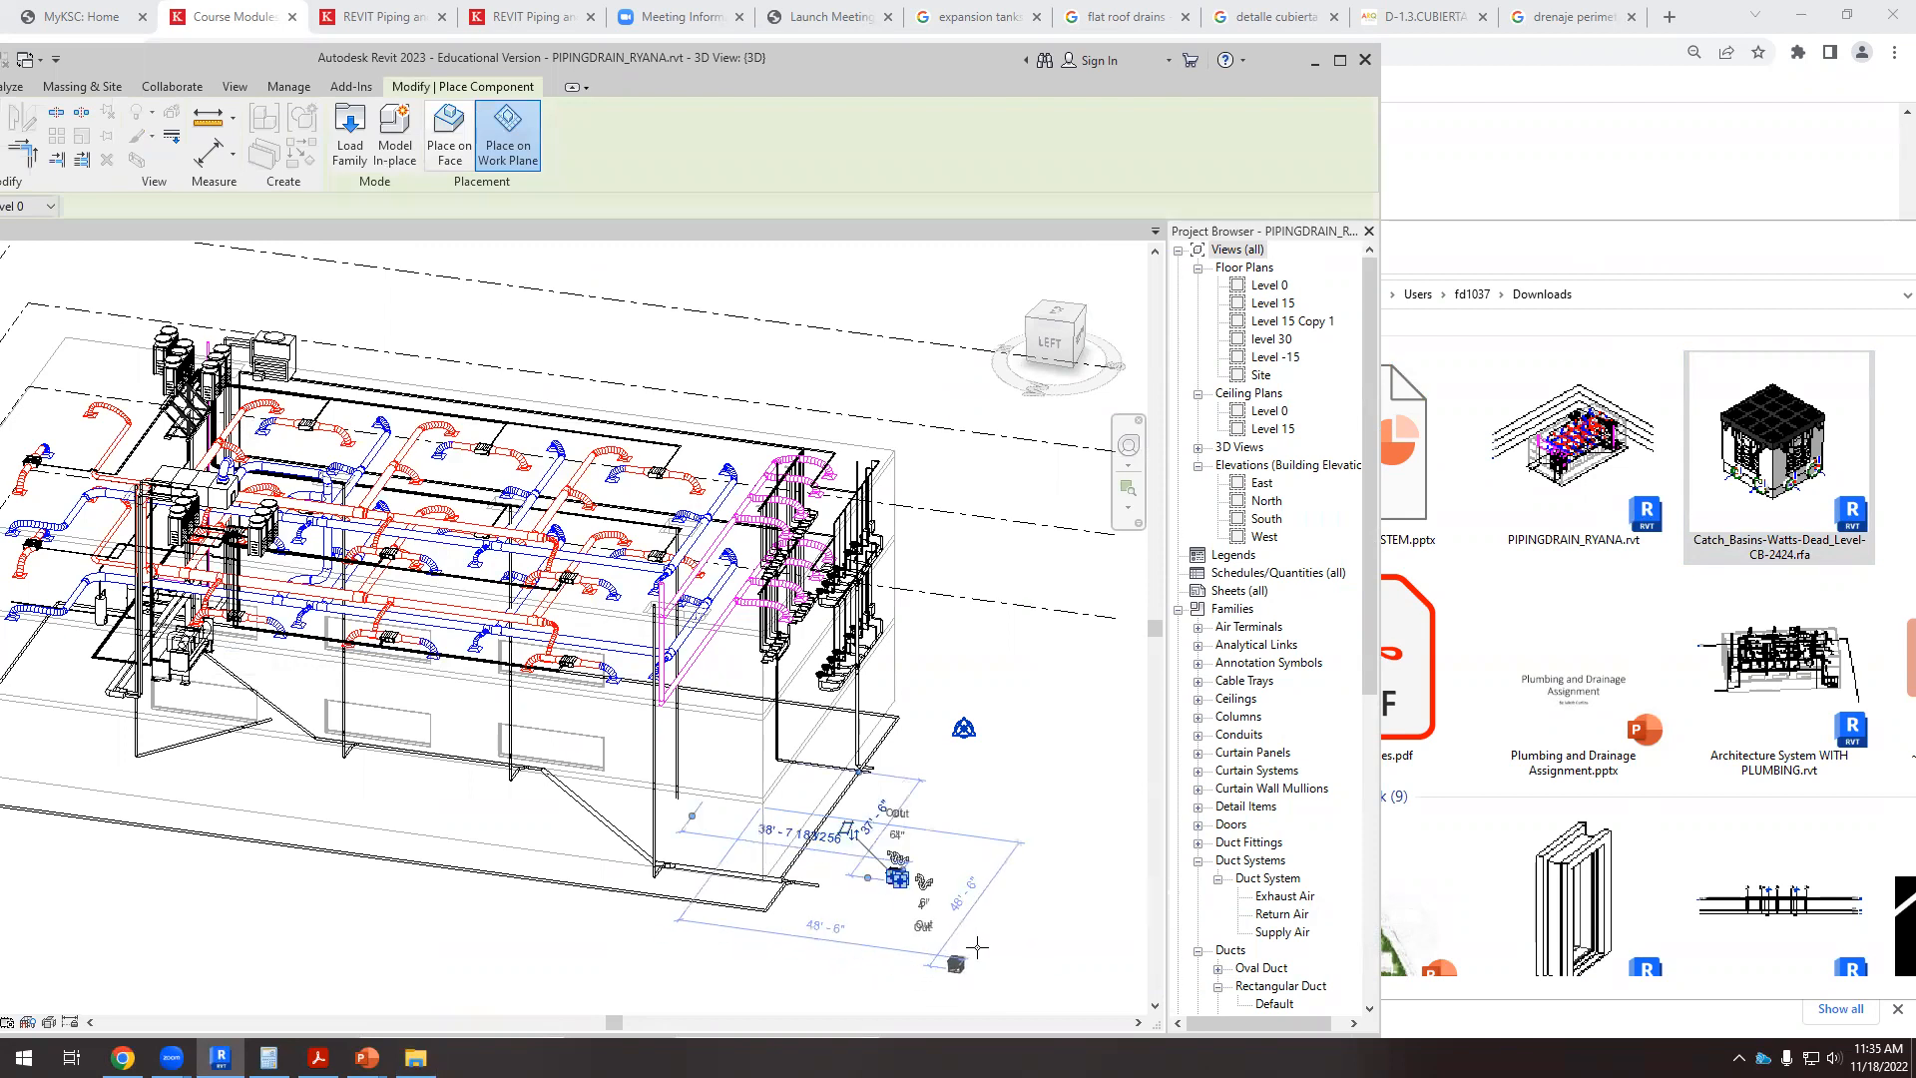
key("Escape")
scroll(858, 544, "down", 2)
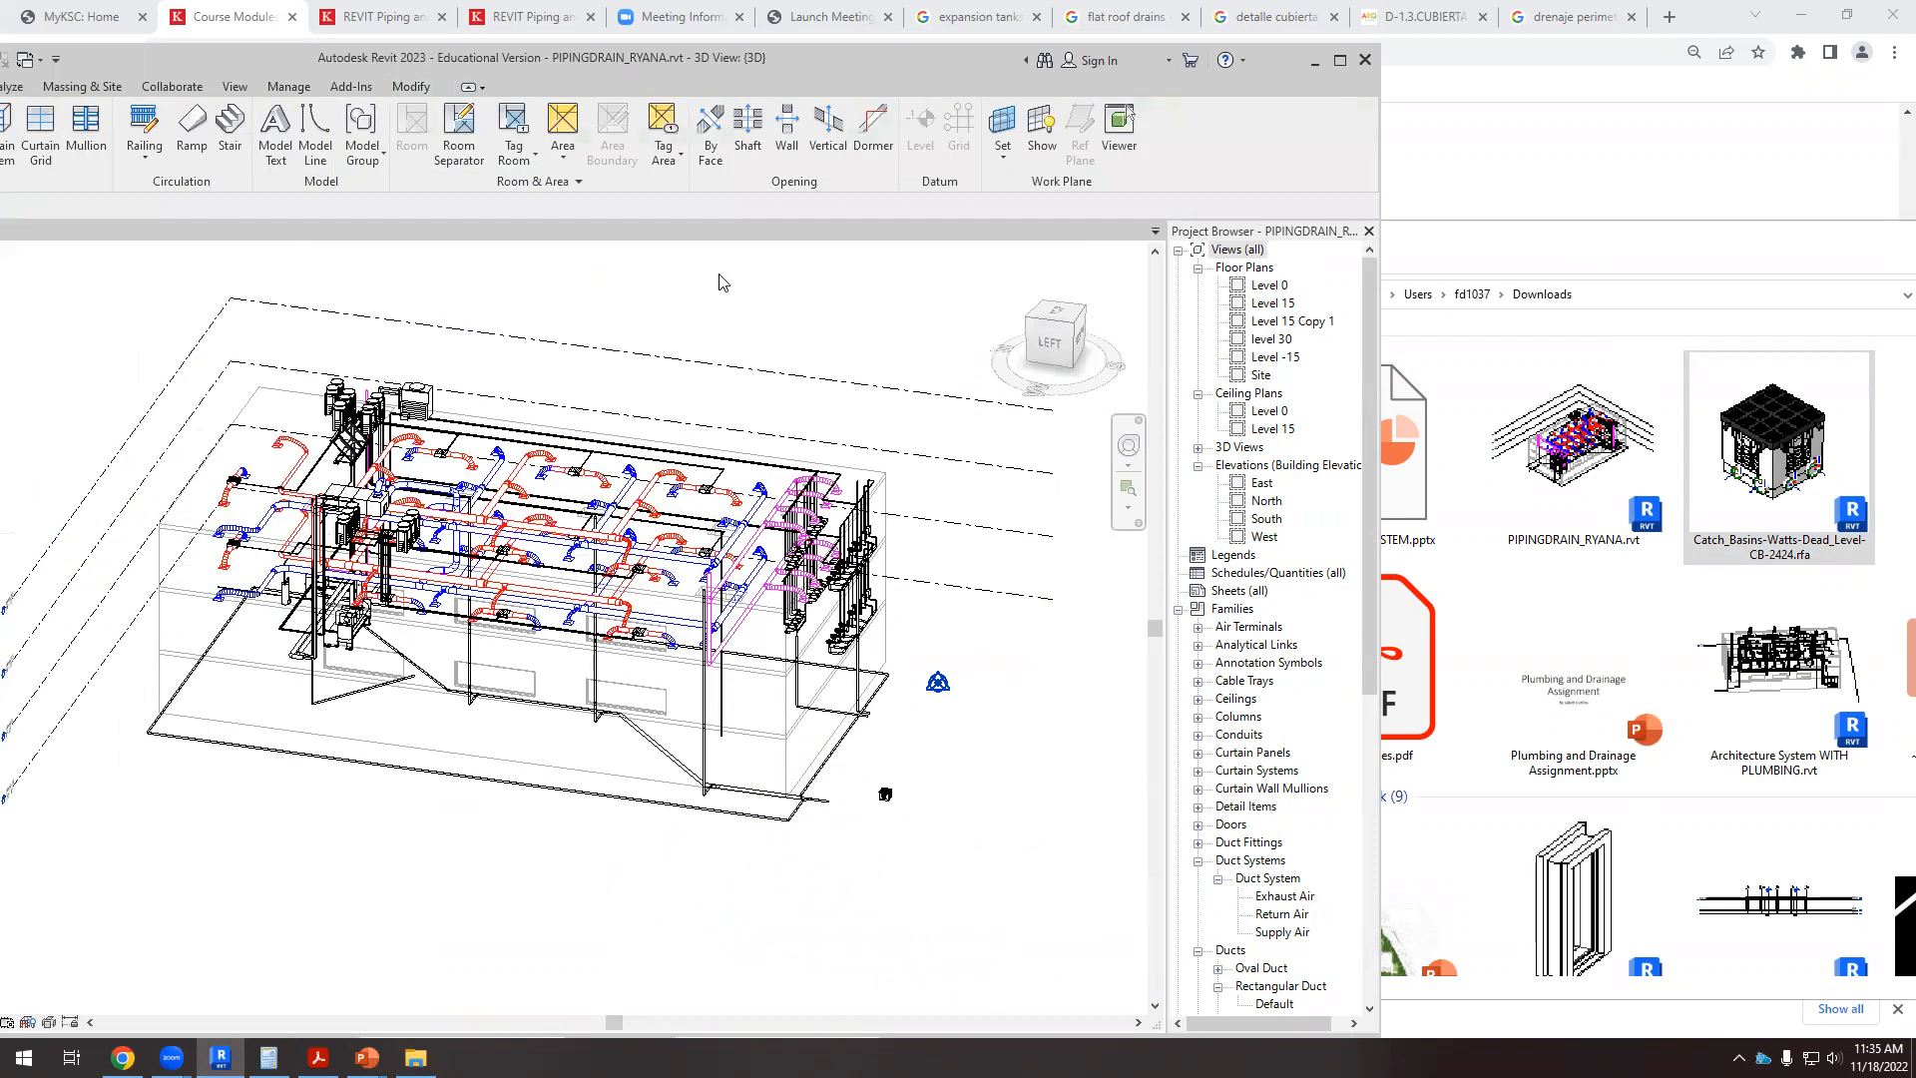
left_click(1339, 59)
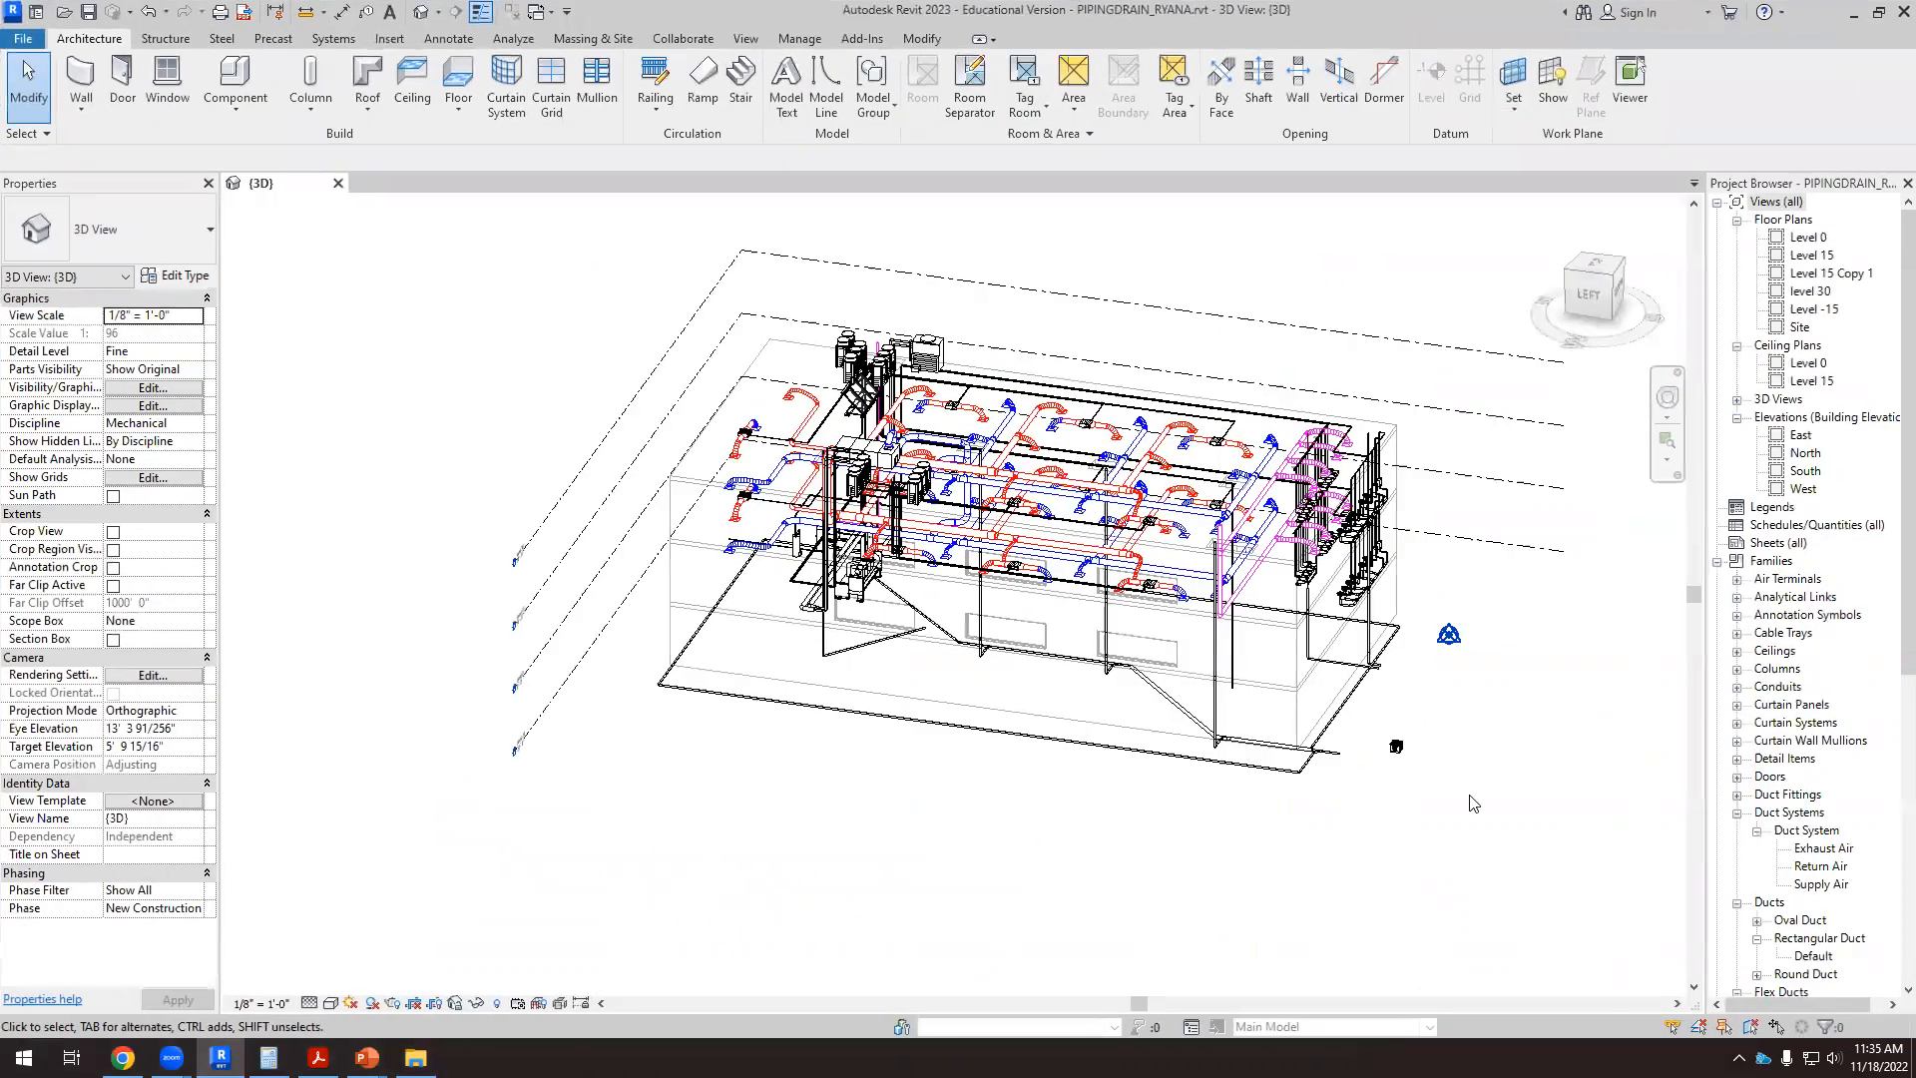
Step: View the model from the left and change the catch basin's work plane to Level -15
left_click(1588, 297)
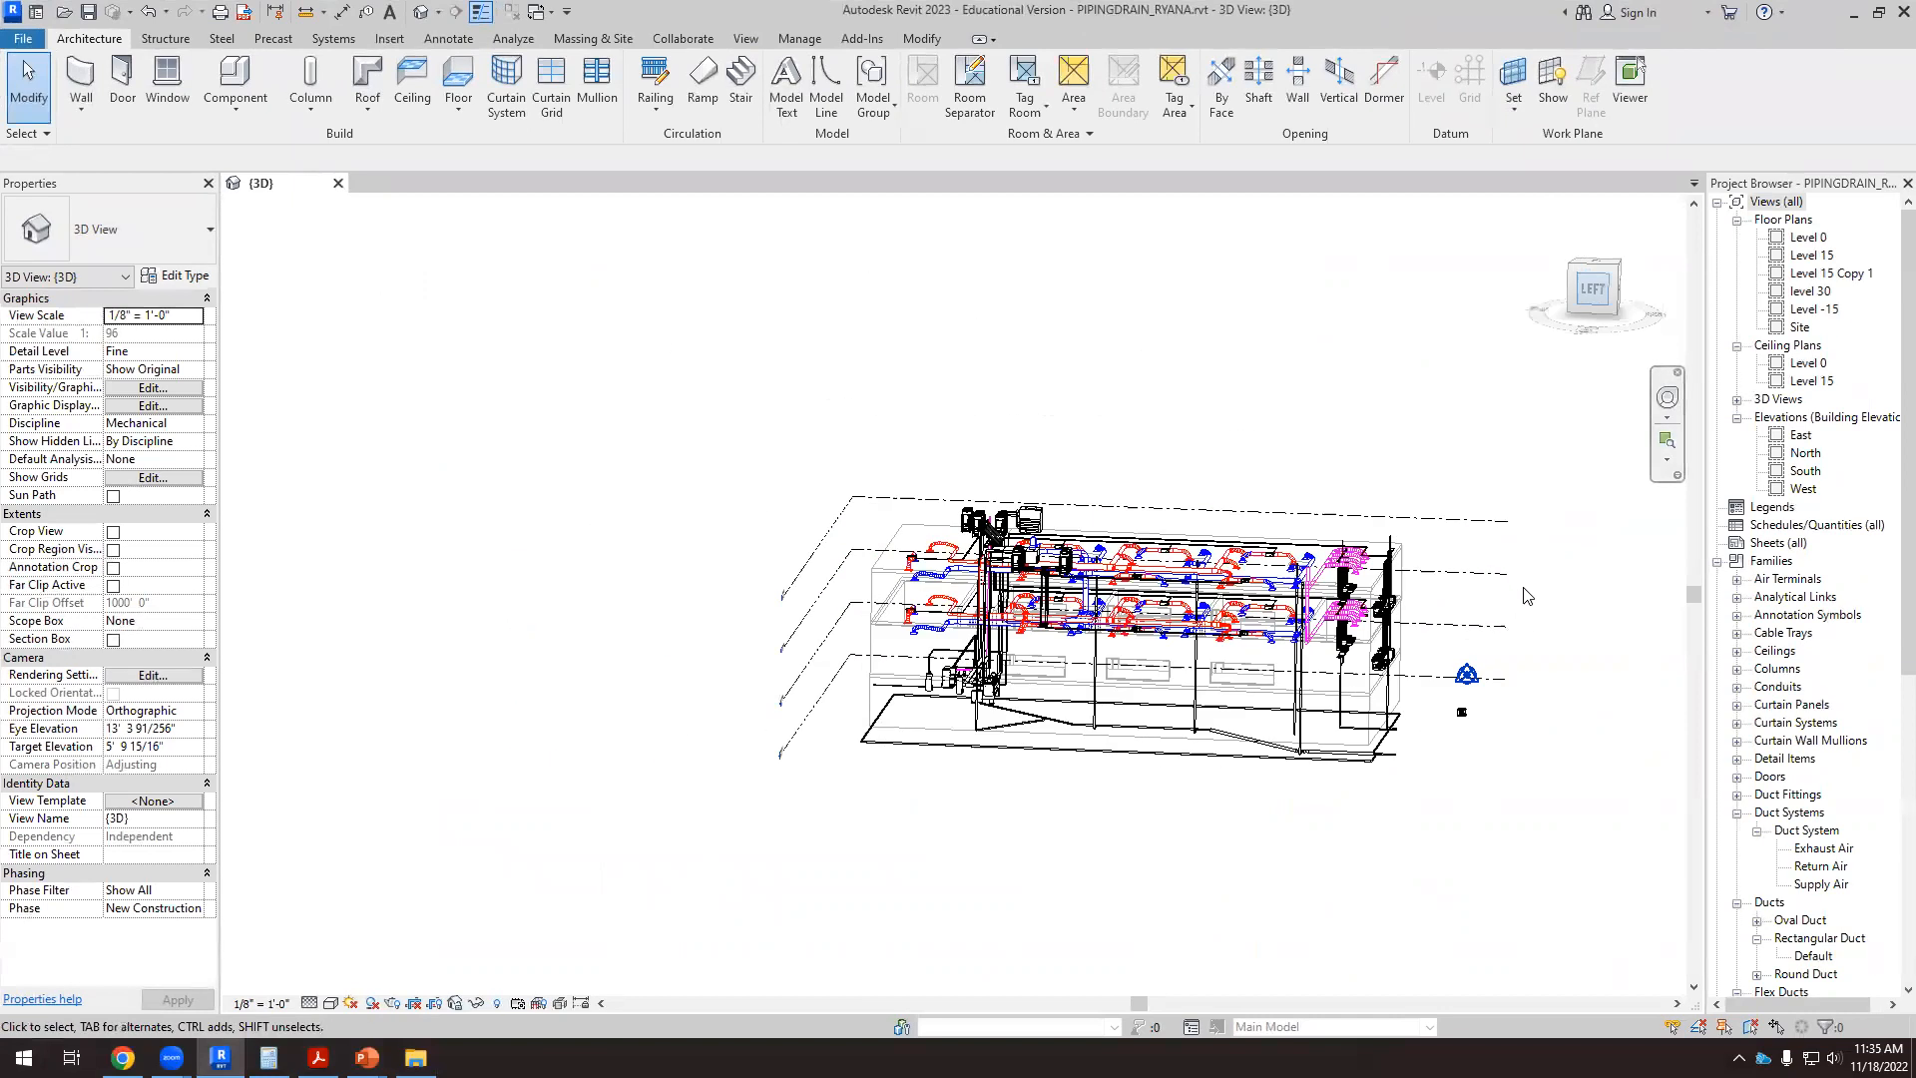
scroll(1287, 611, "up", 5)
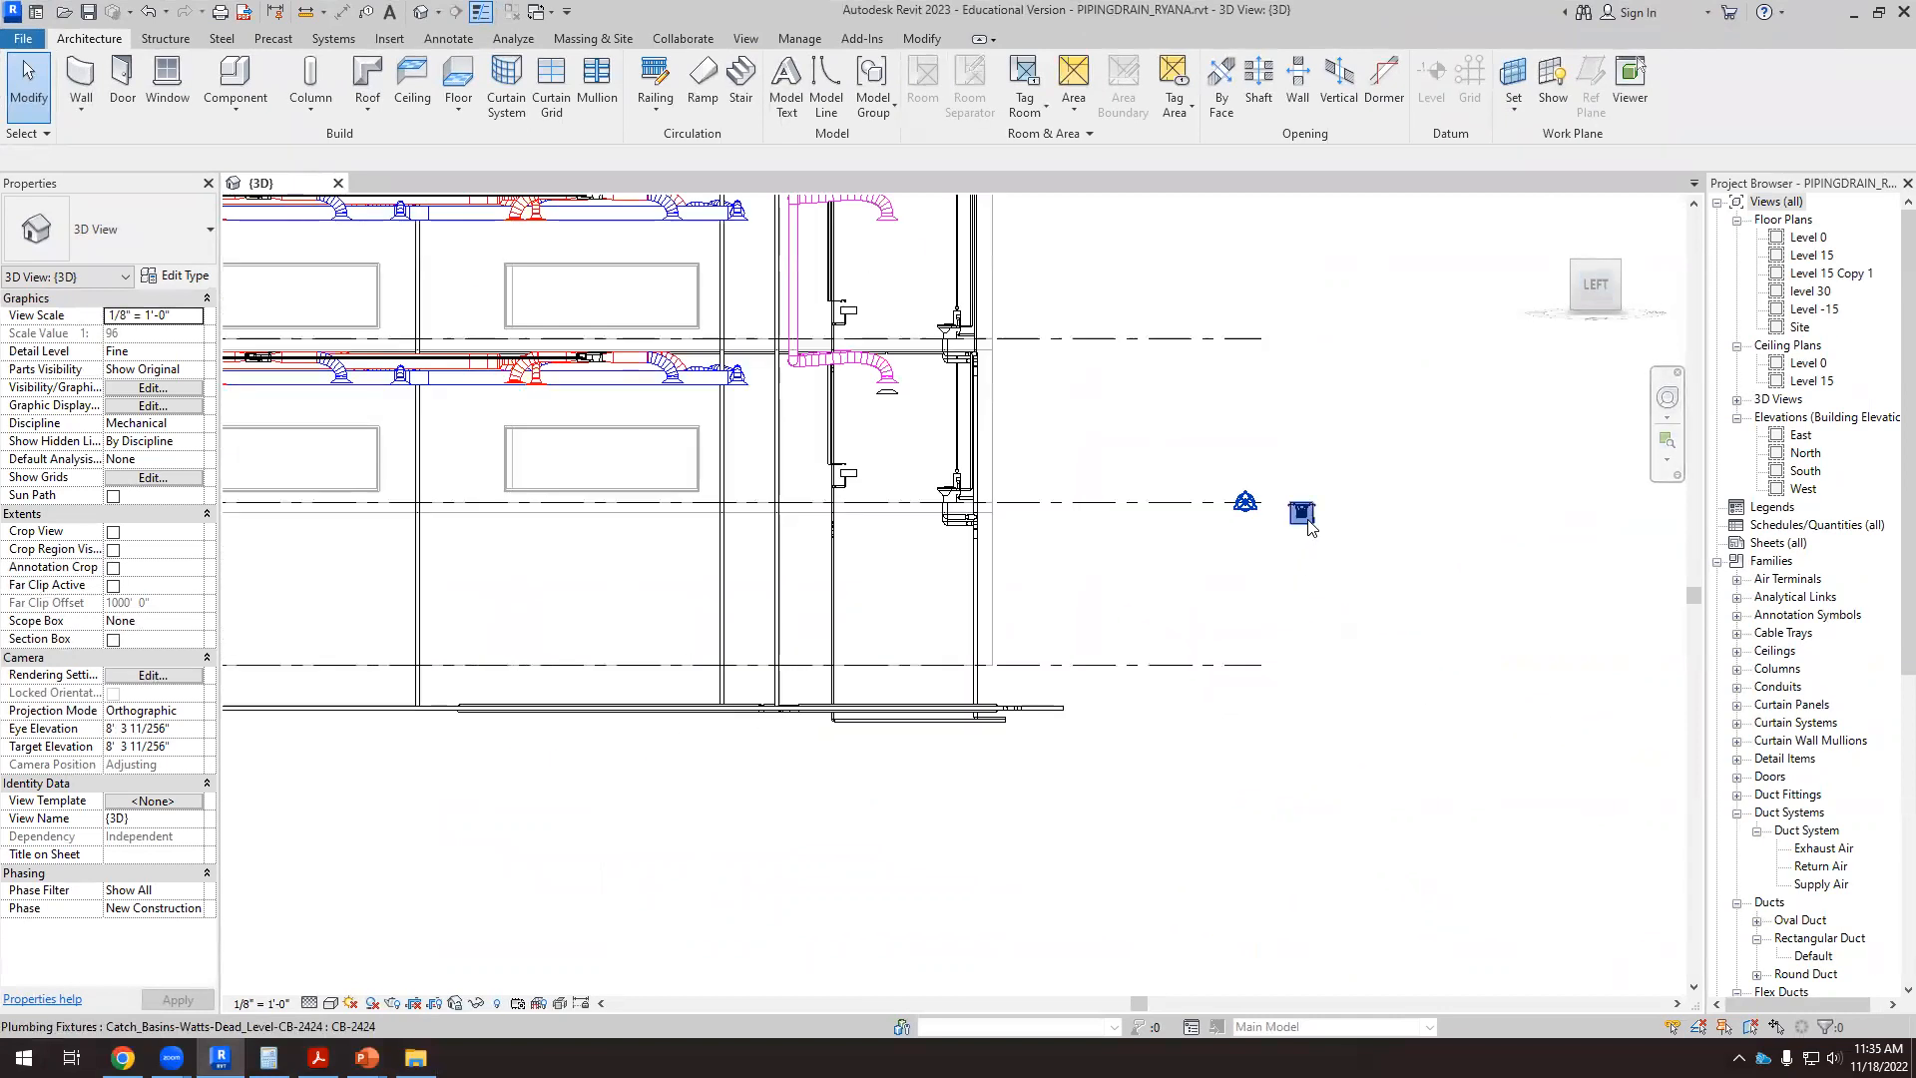
left_click(1301, 516)
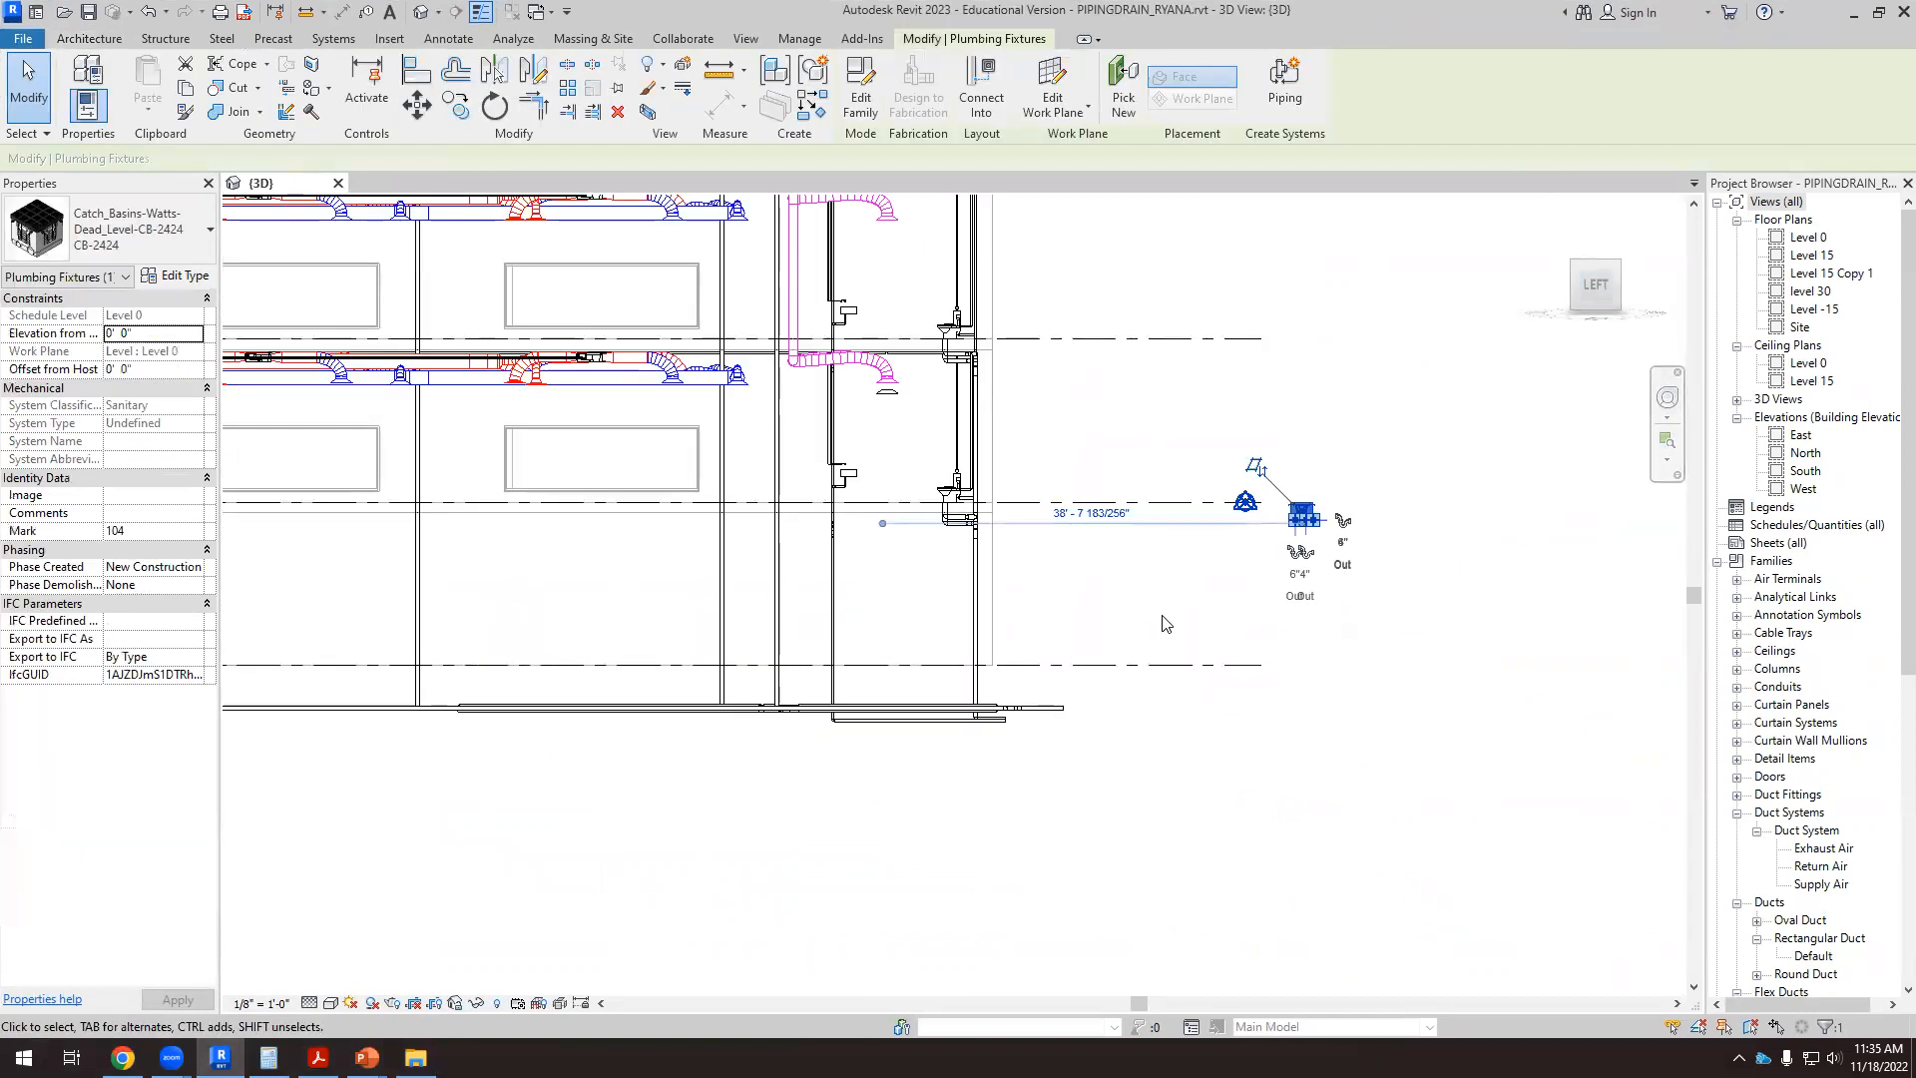
left_click(195, 337)
left_click(1064, 110)
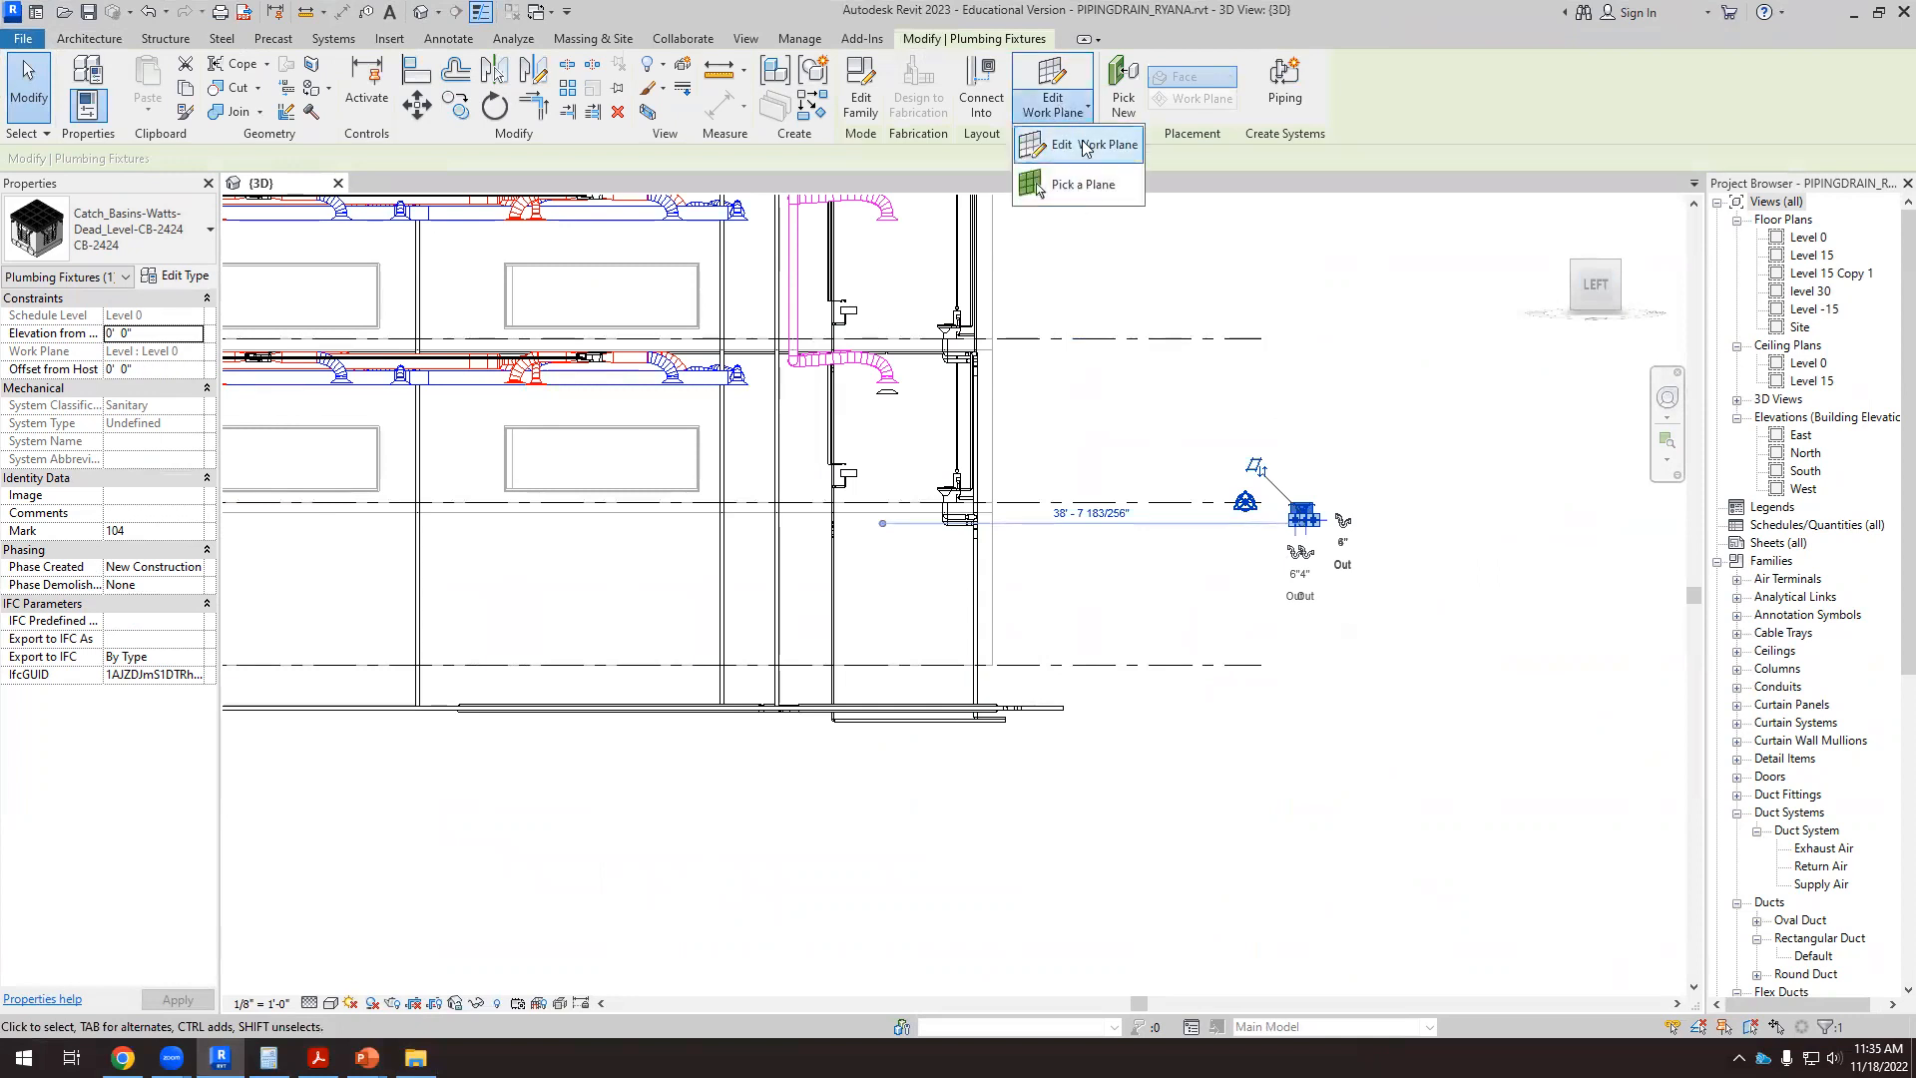
left_click(1084, 152)
left_click(1467, 423)
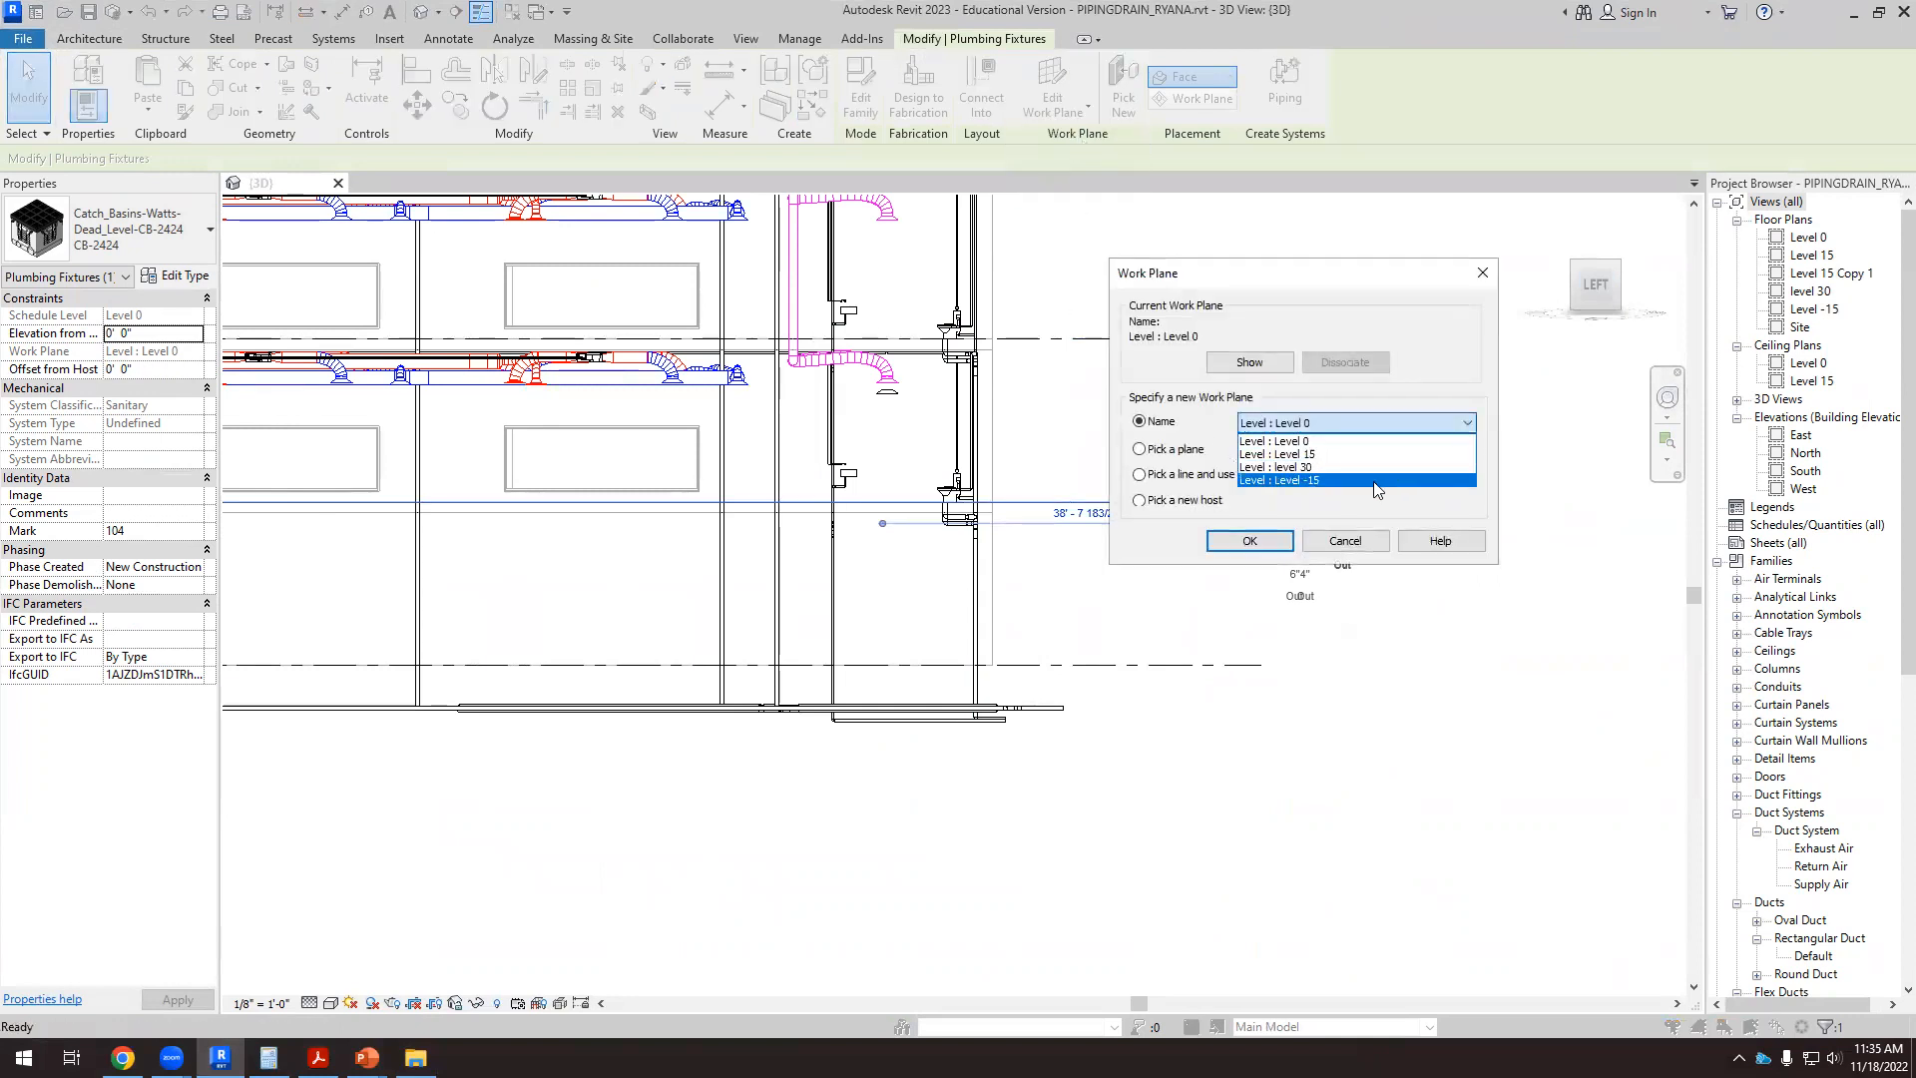
left_click(1317, 489)
left_click(1249, 541)
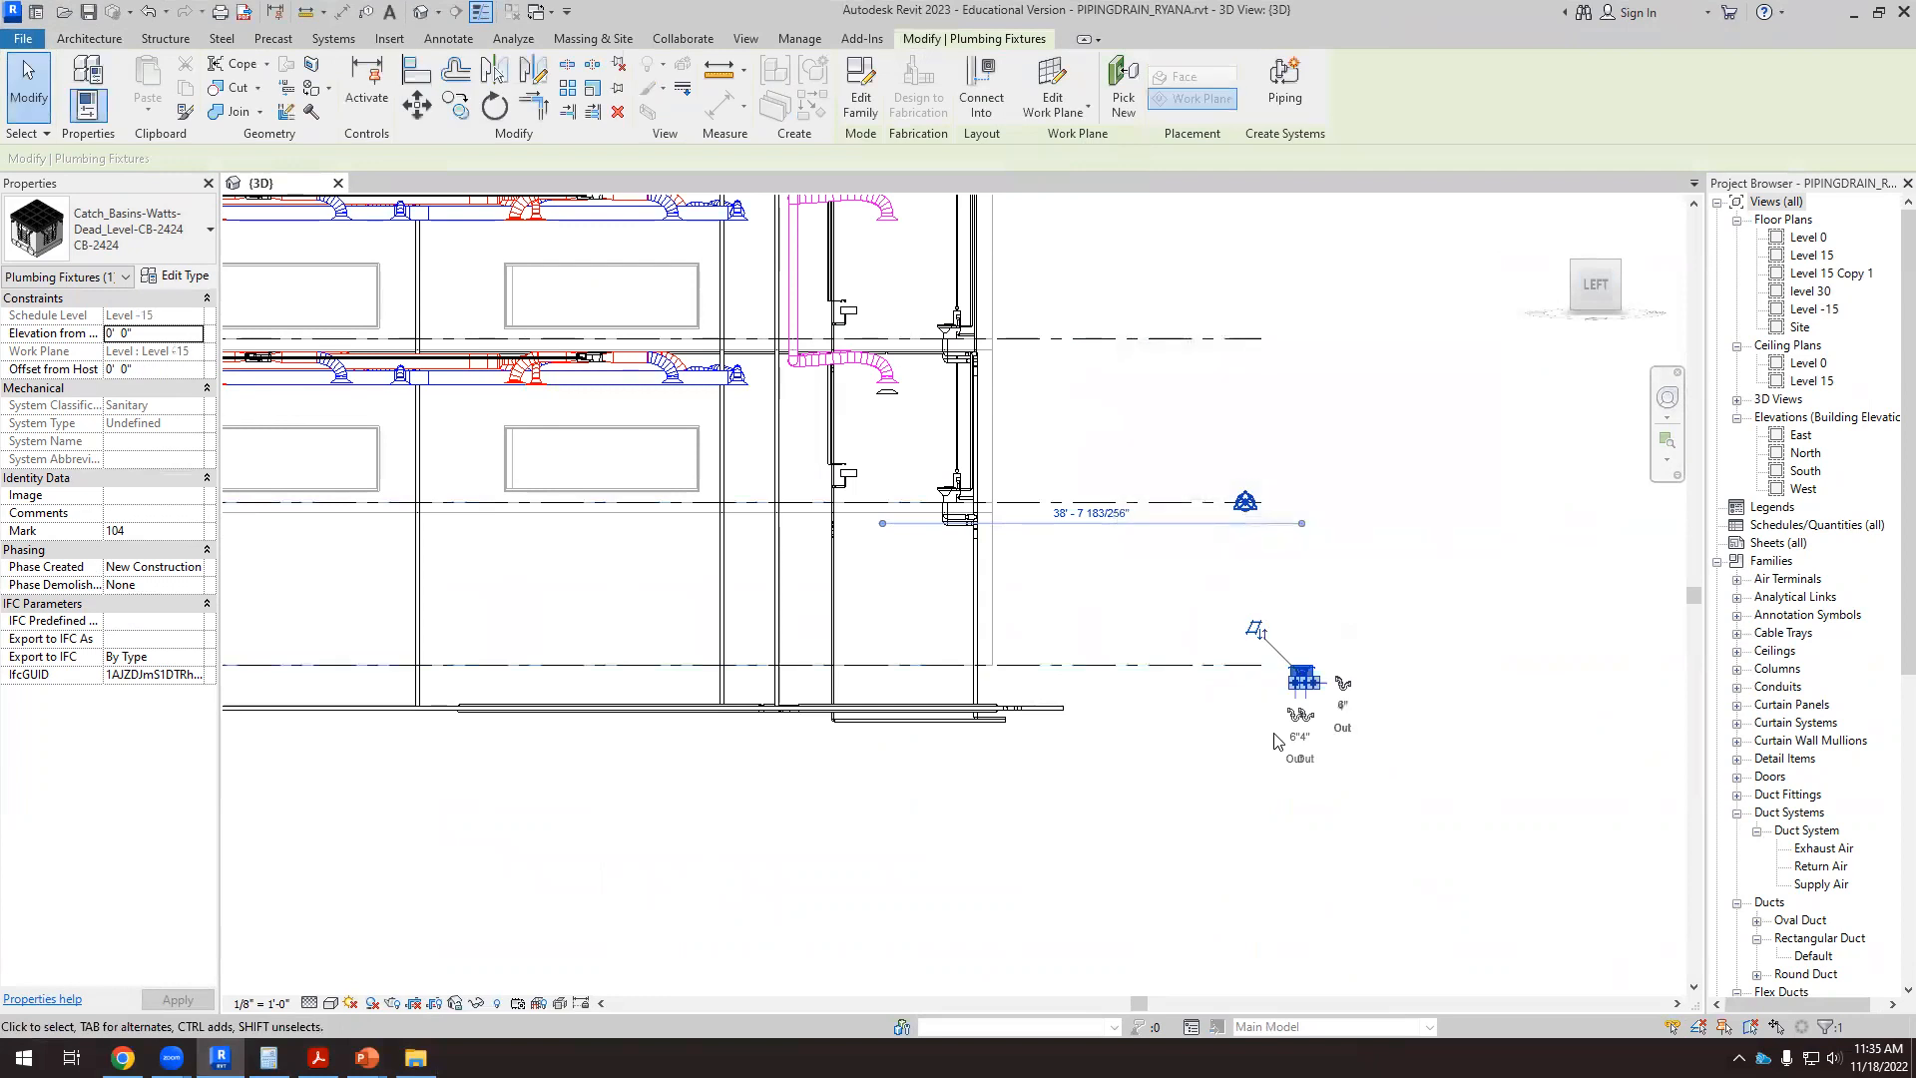
left_click(1242, 767)
Step: Set the catch basin's elevation from Level -15 to -3' 0"
scroll(1287, 741, "up", 1)
scroll(1287, 740, "up", 2)
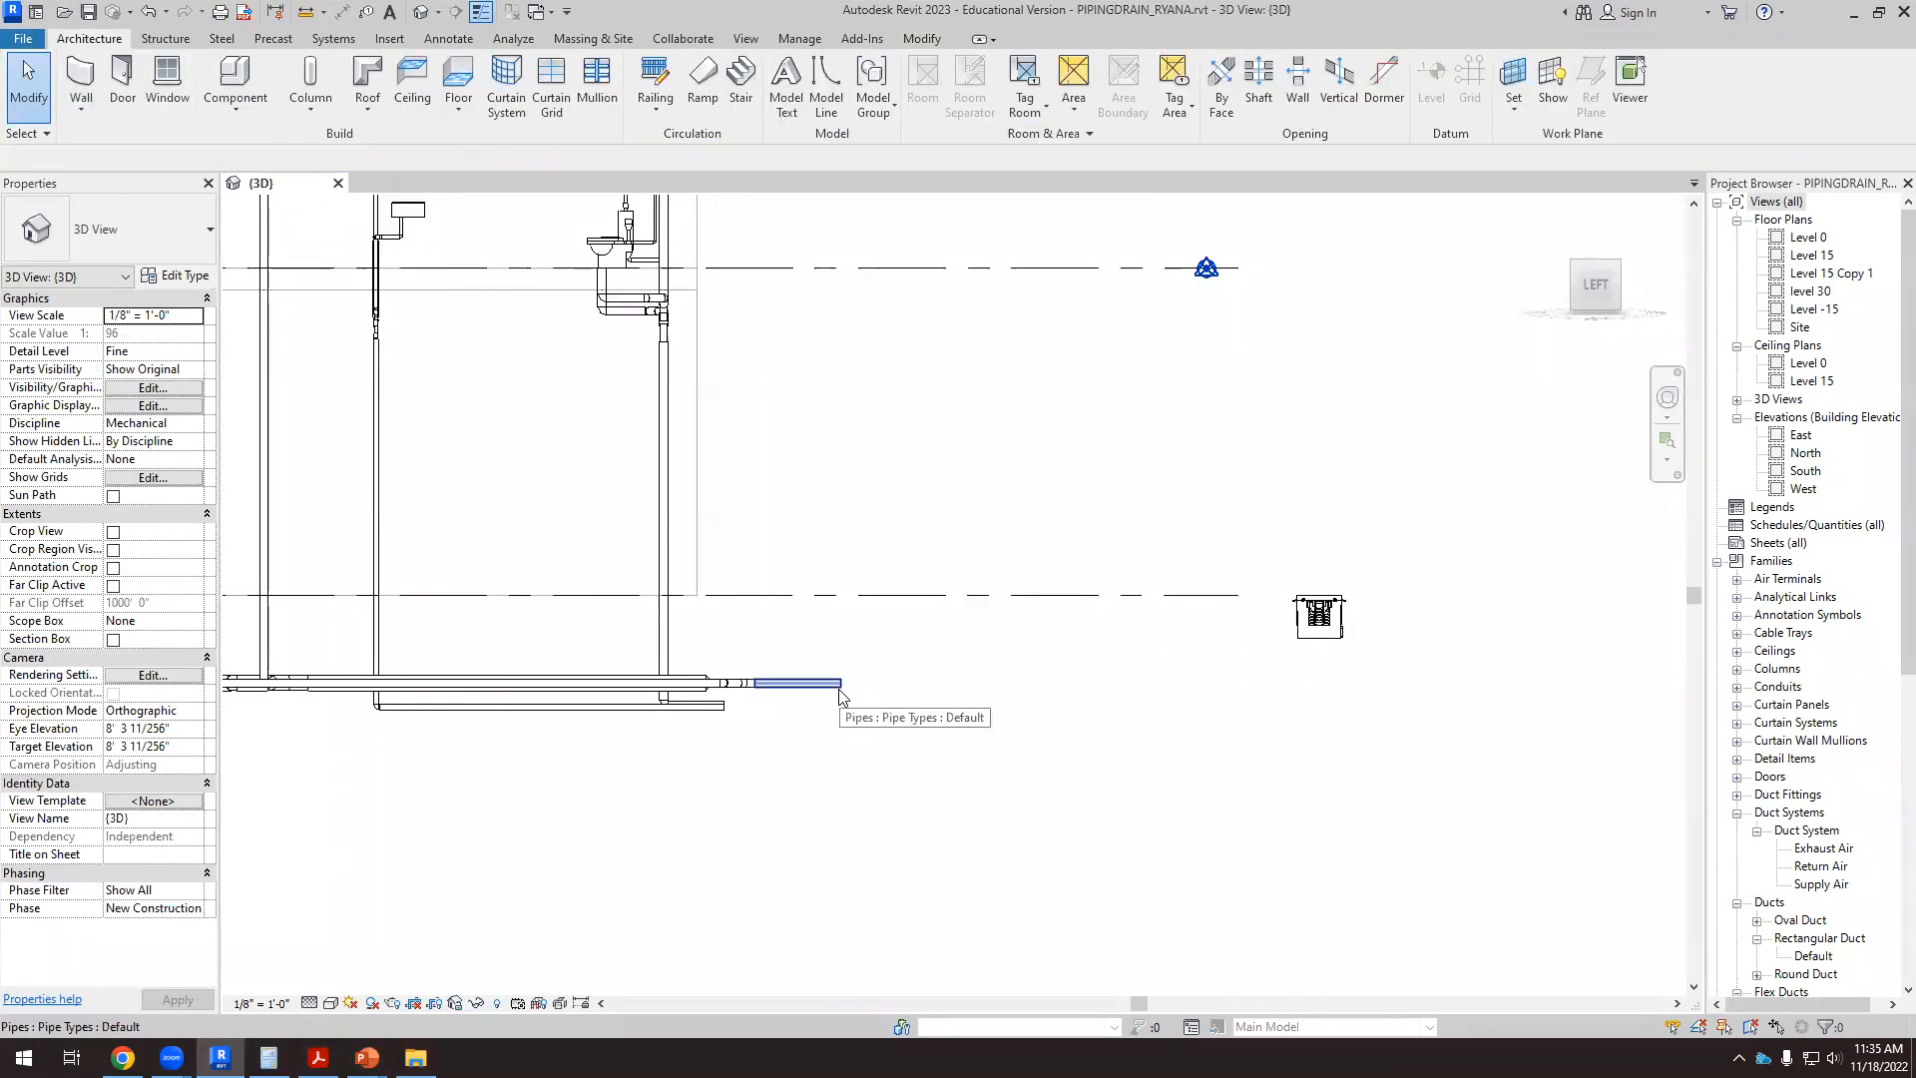
left_click(1327, 627)
left_click(142, 332)
left_click_drag(141, 332, 91, 337)
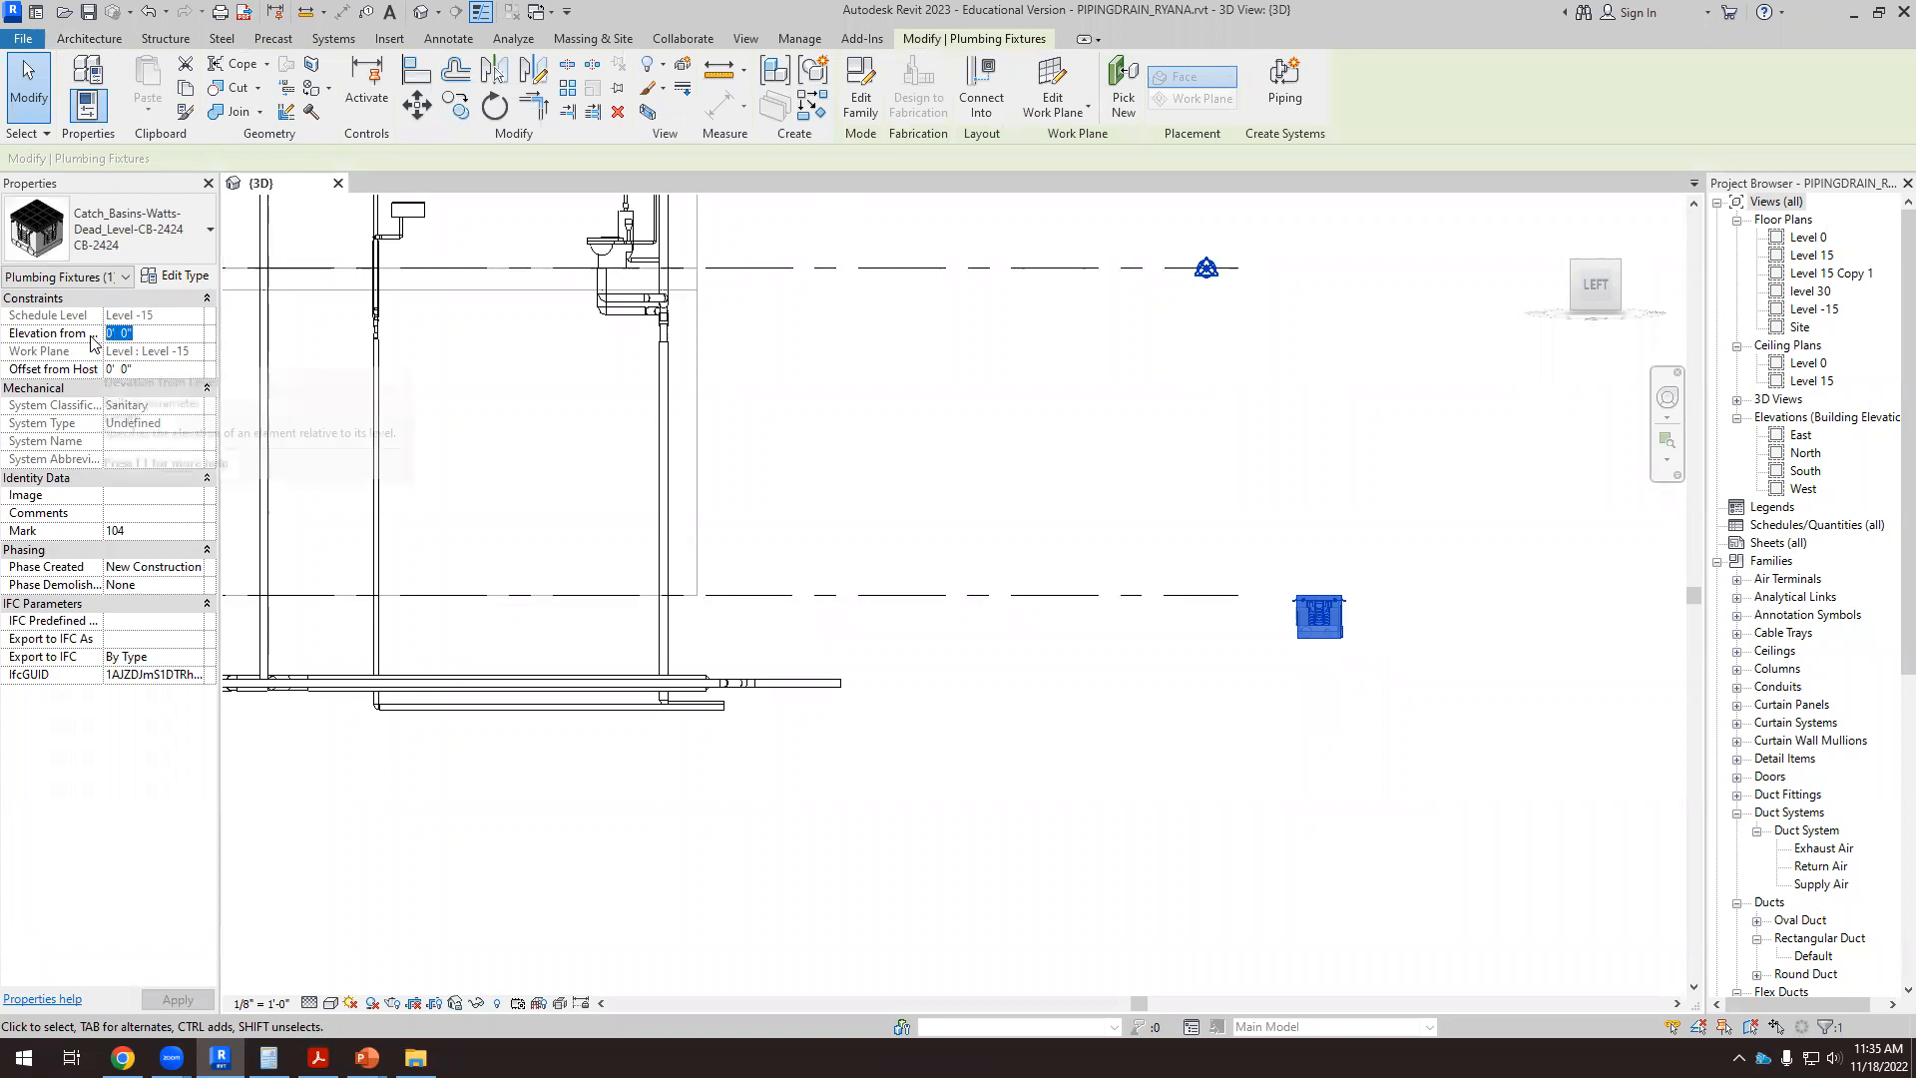
type("-")
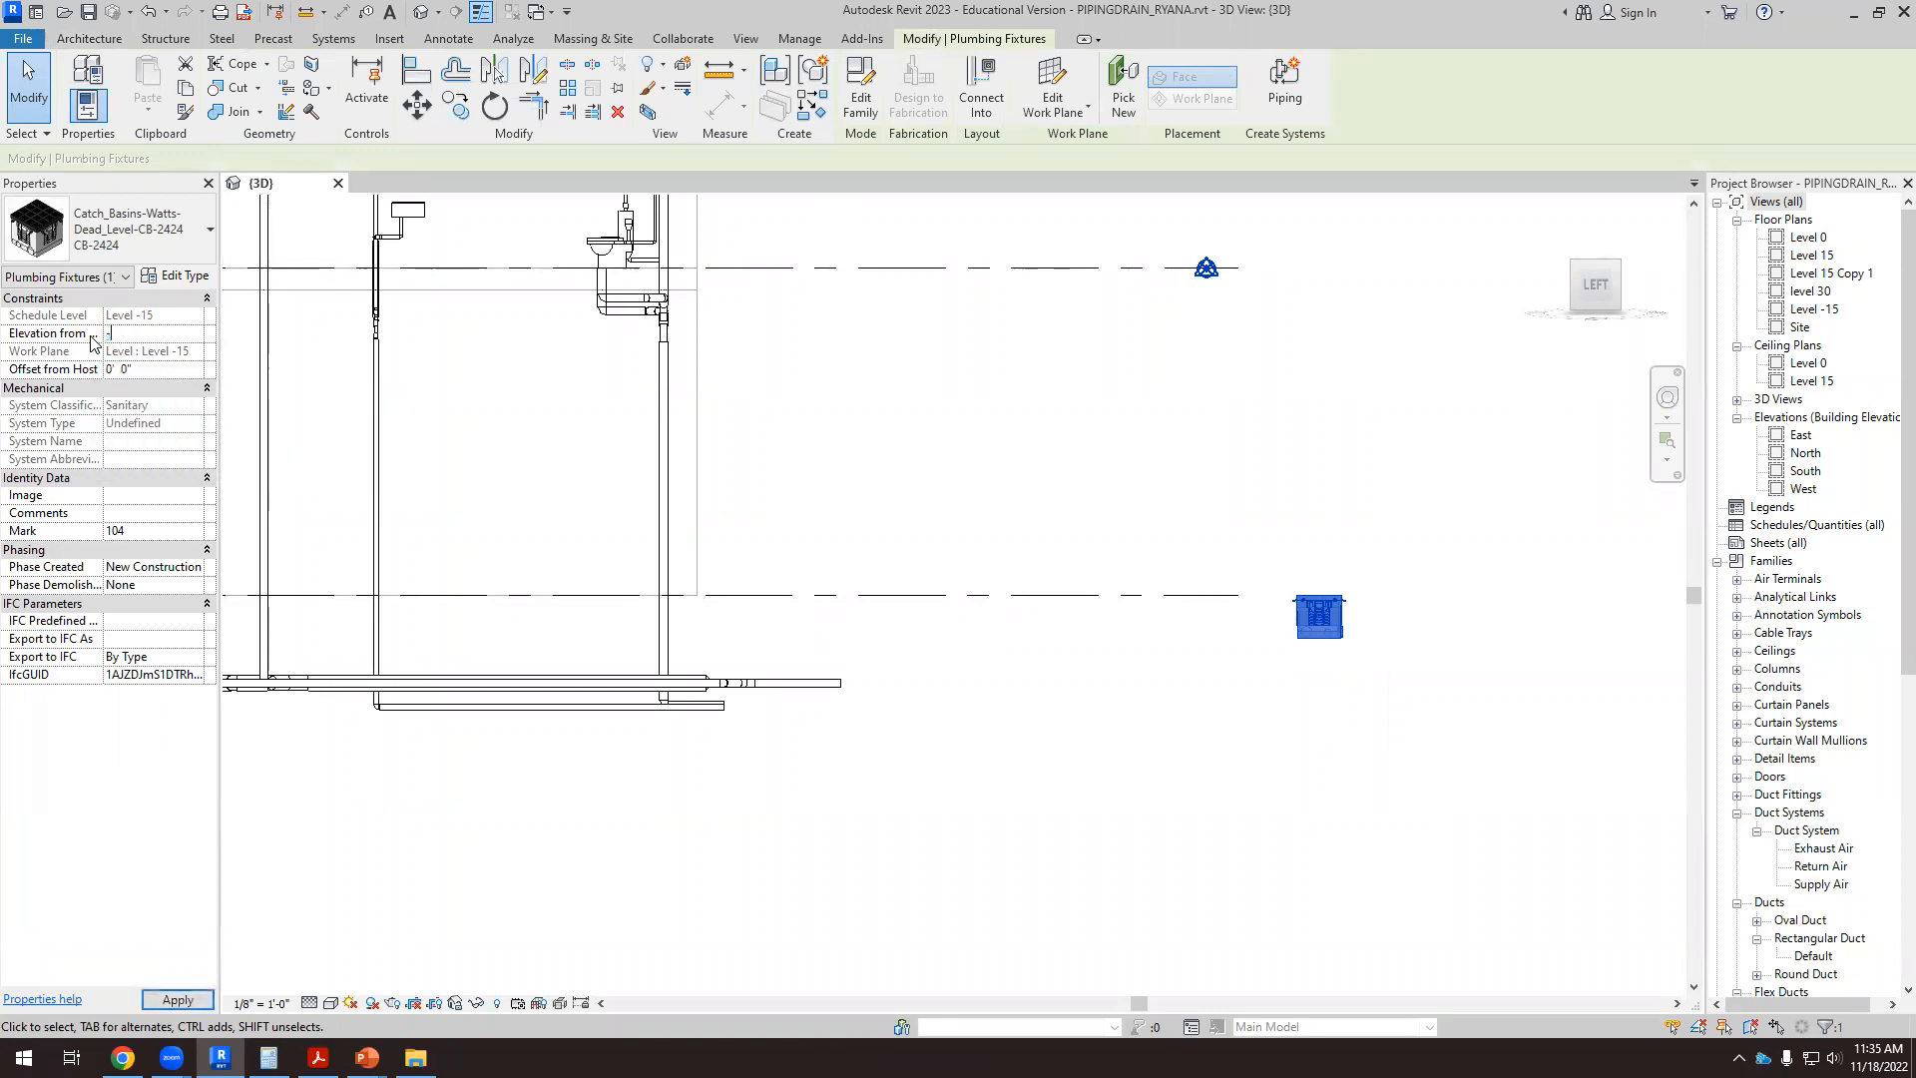
type("3")
key("Return")
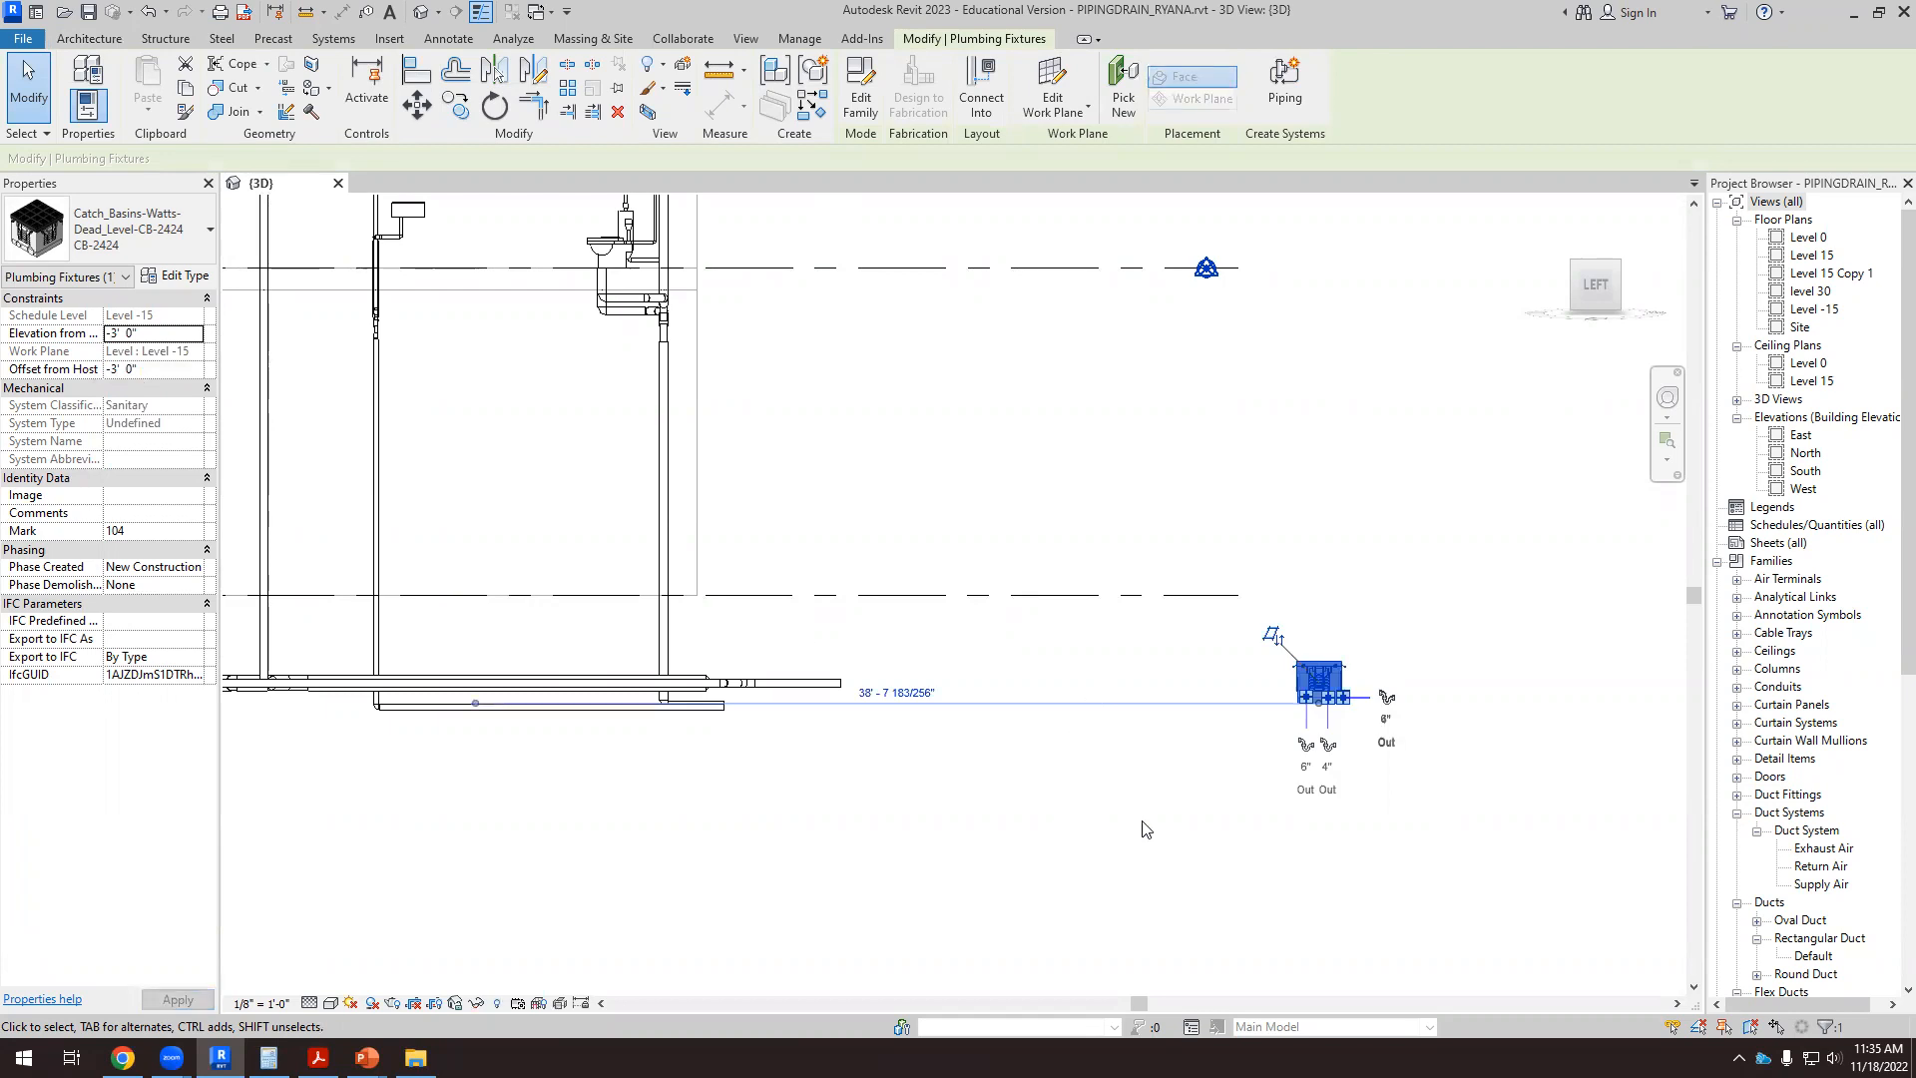
scroll(1144, 829, "up", 1)
scroll(1147, 832, "down", 1)
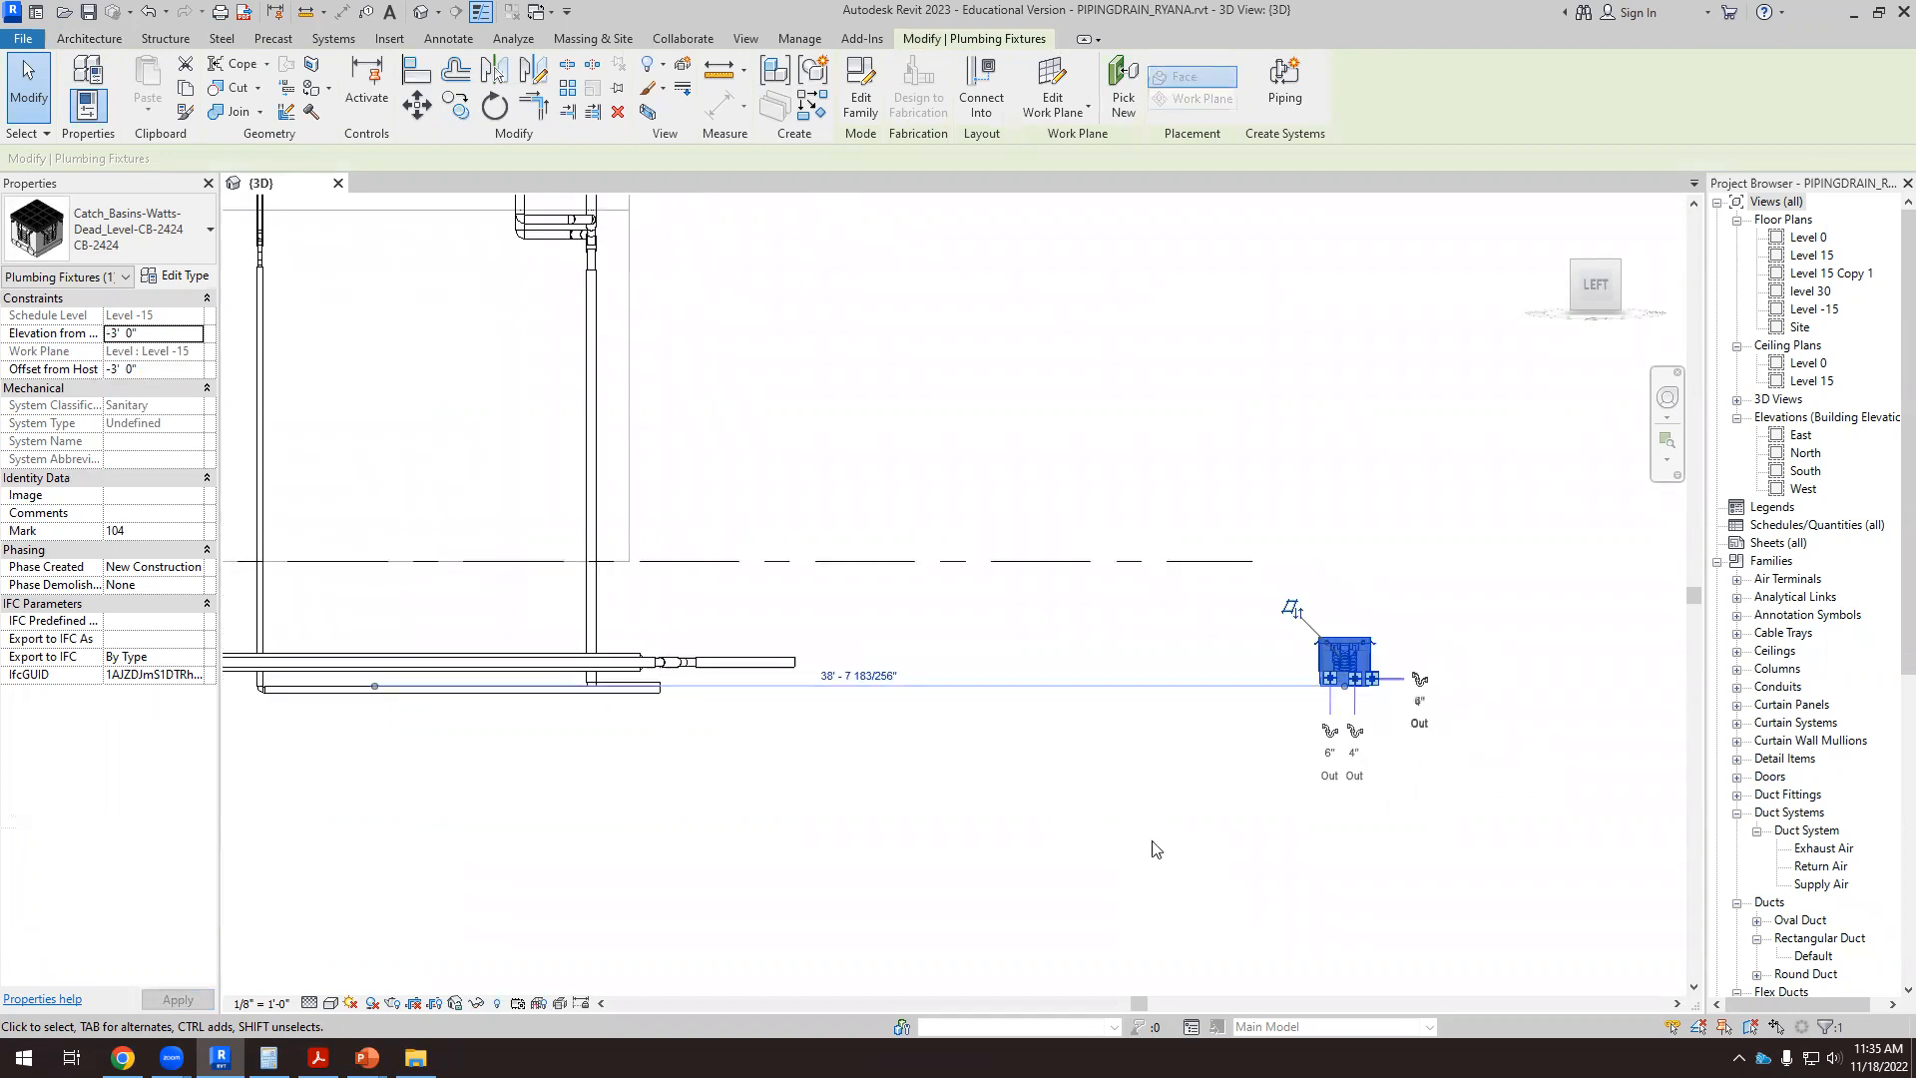
Step: Examine the pipe outlet connectors on the different sides of the catch basin
left_click(1206, 875)
scroll(1182, 799, "down", 2)
middle_click_drag(1199, 844, 1107, 898, "shift")
left_click(1097, 828)
scroll(1107, 878, "up", 4)
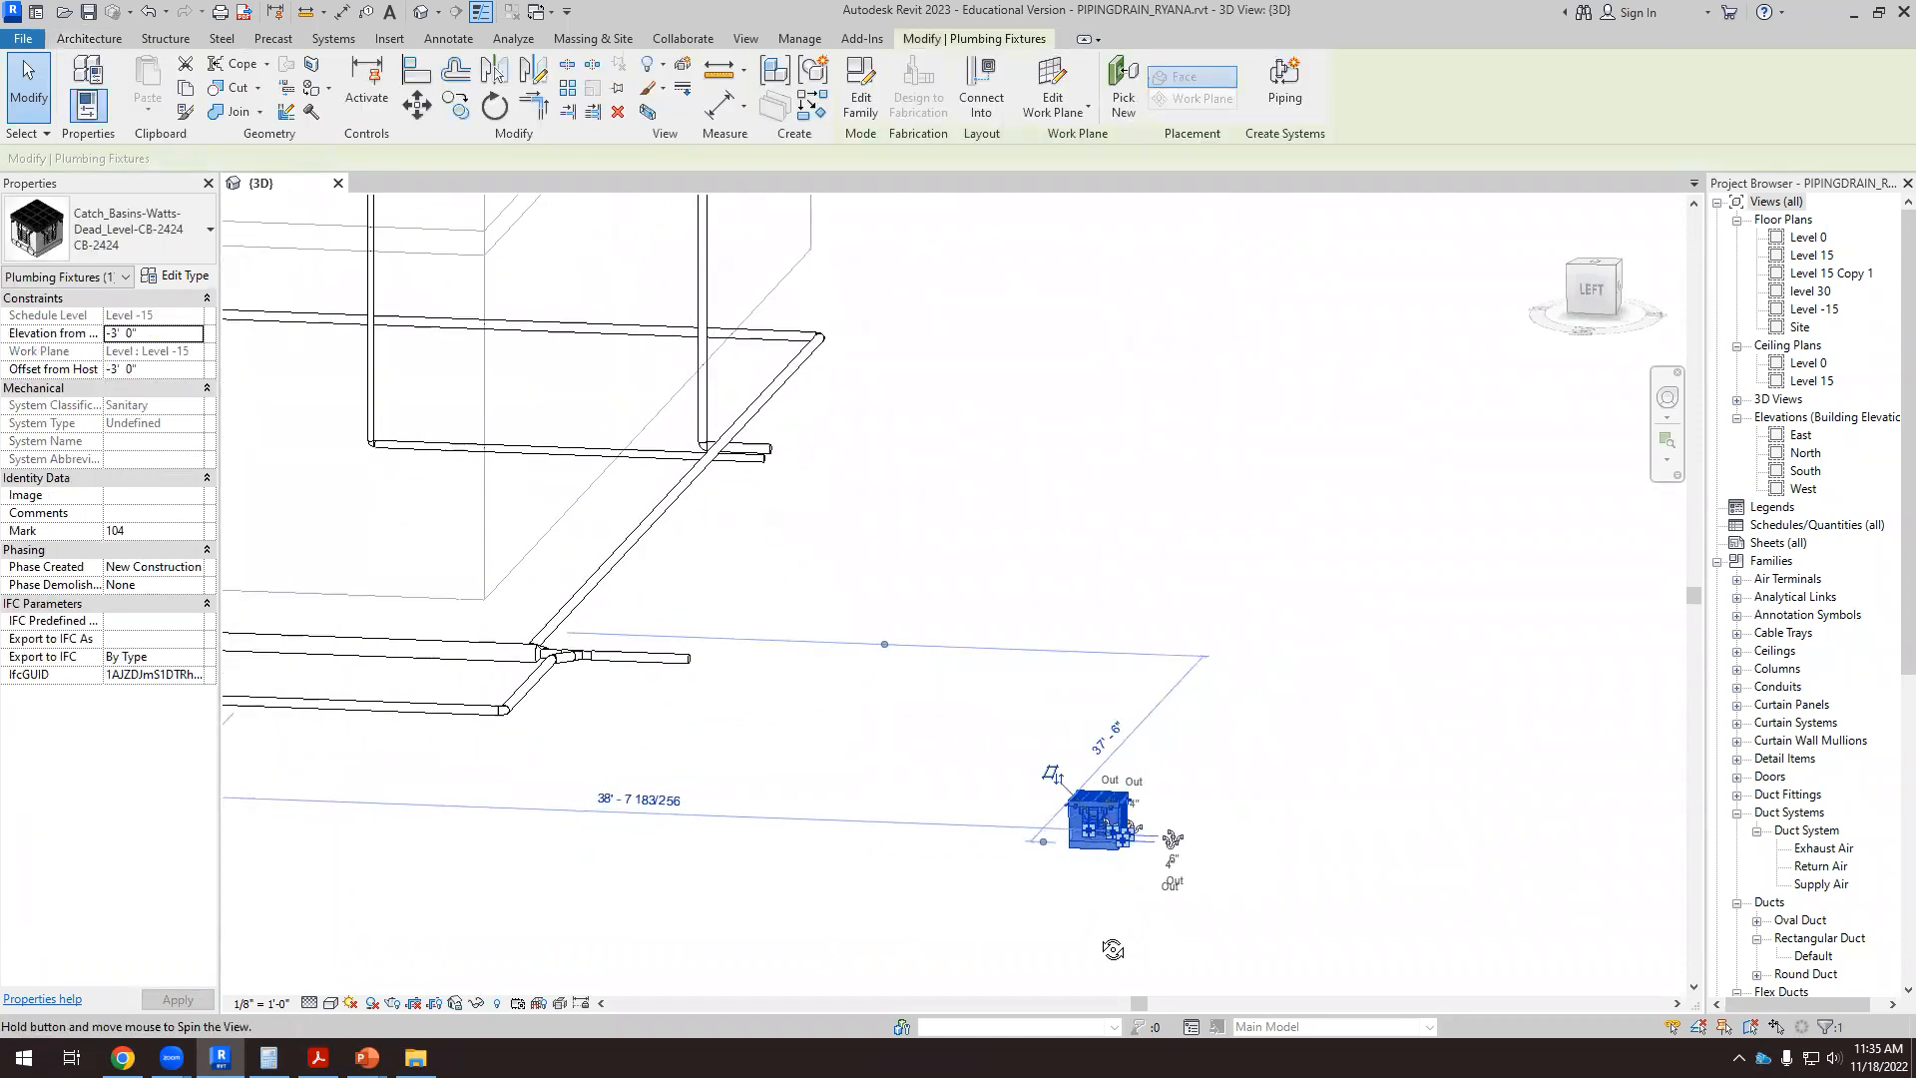
left_click(1134, 832)
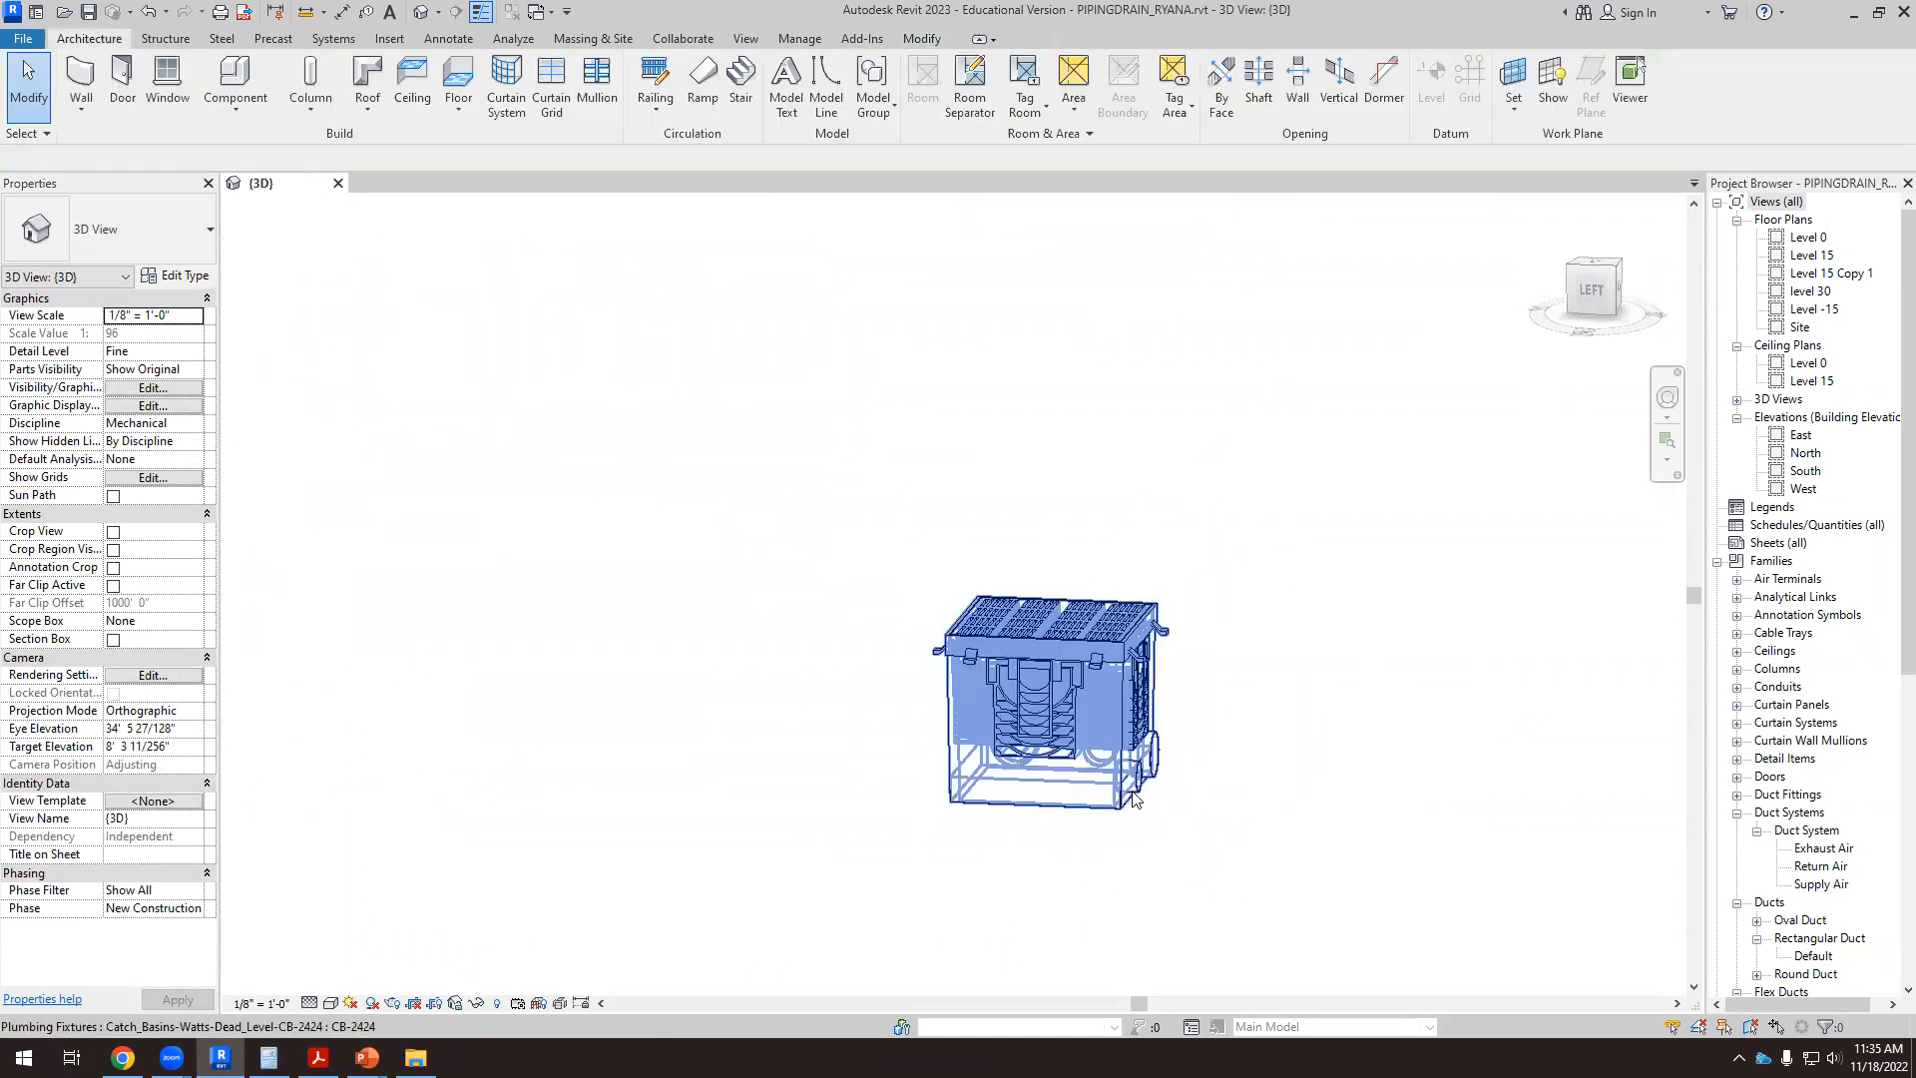
left_click(1135, 800)
scroll(1332, 819, "up", 2)
scroll(1332, 819, "up", 1)
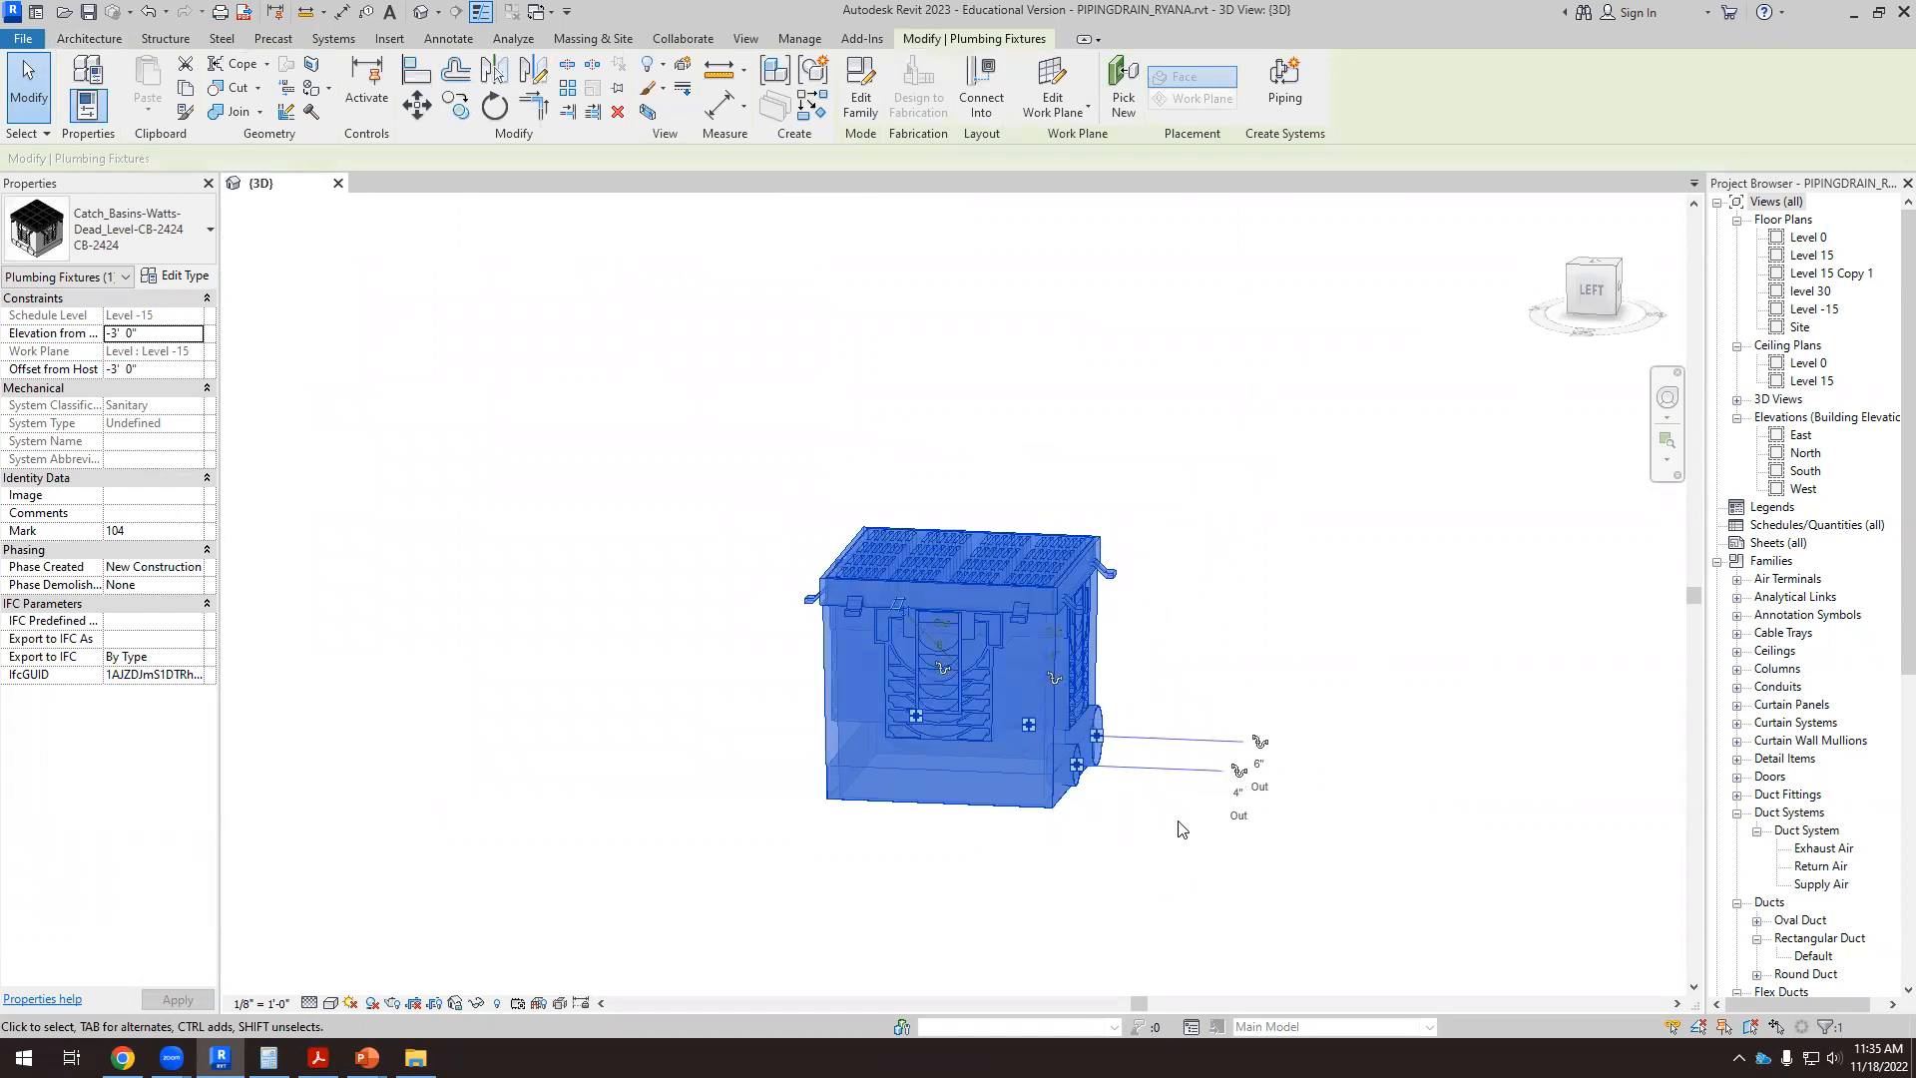
left_click(1078, 864)
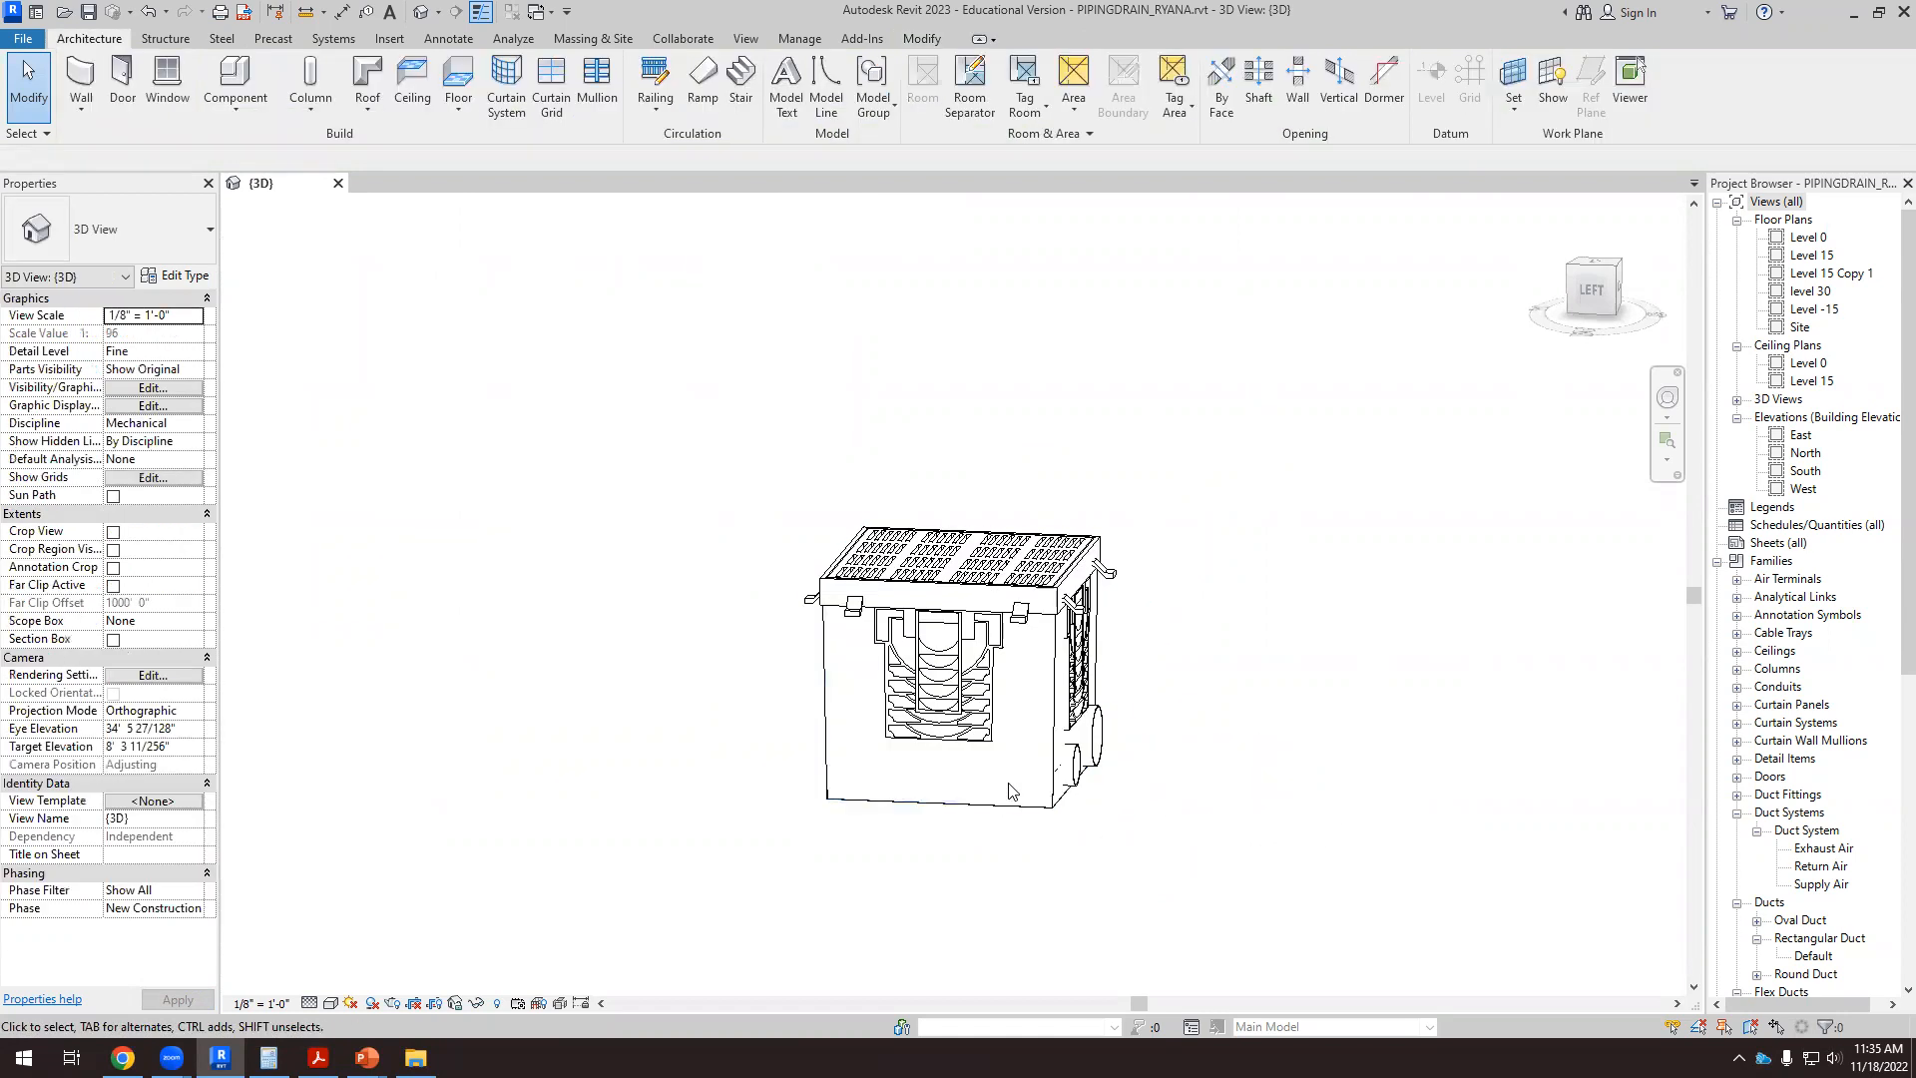
scroll(998, 810, "down", 2)
middle_click_drag(1102, 850, 986, 822, "shift")
left_click(1078, 748)
scroll(1115, 817, "up", 1)
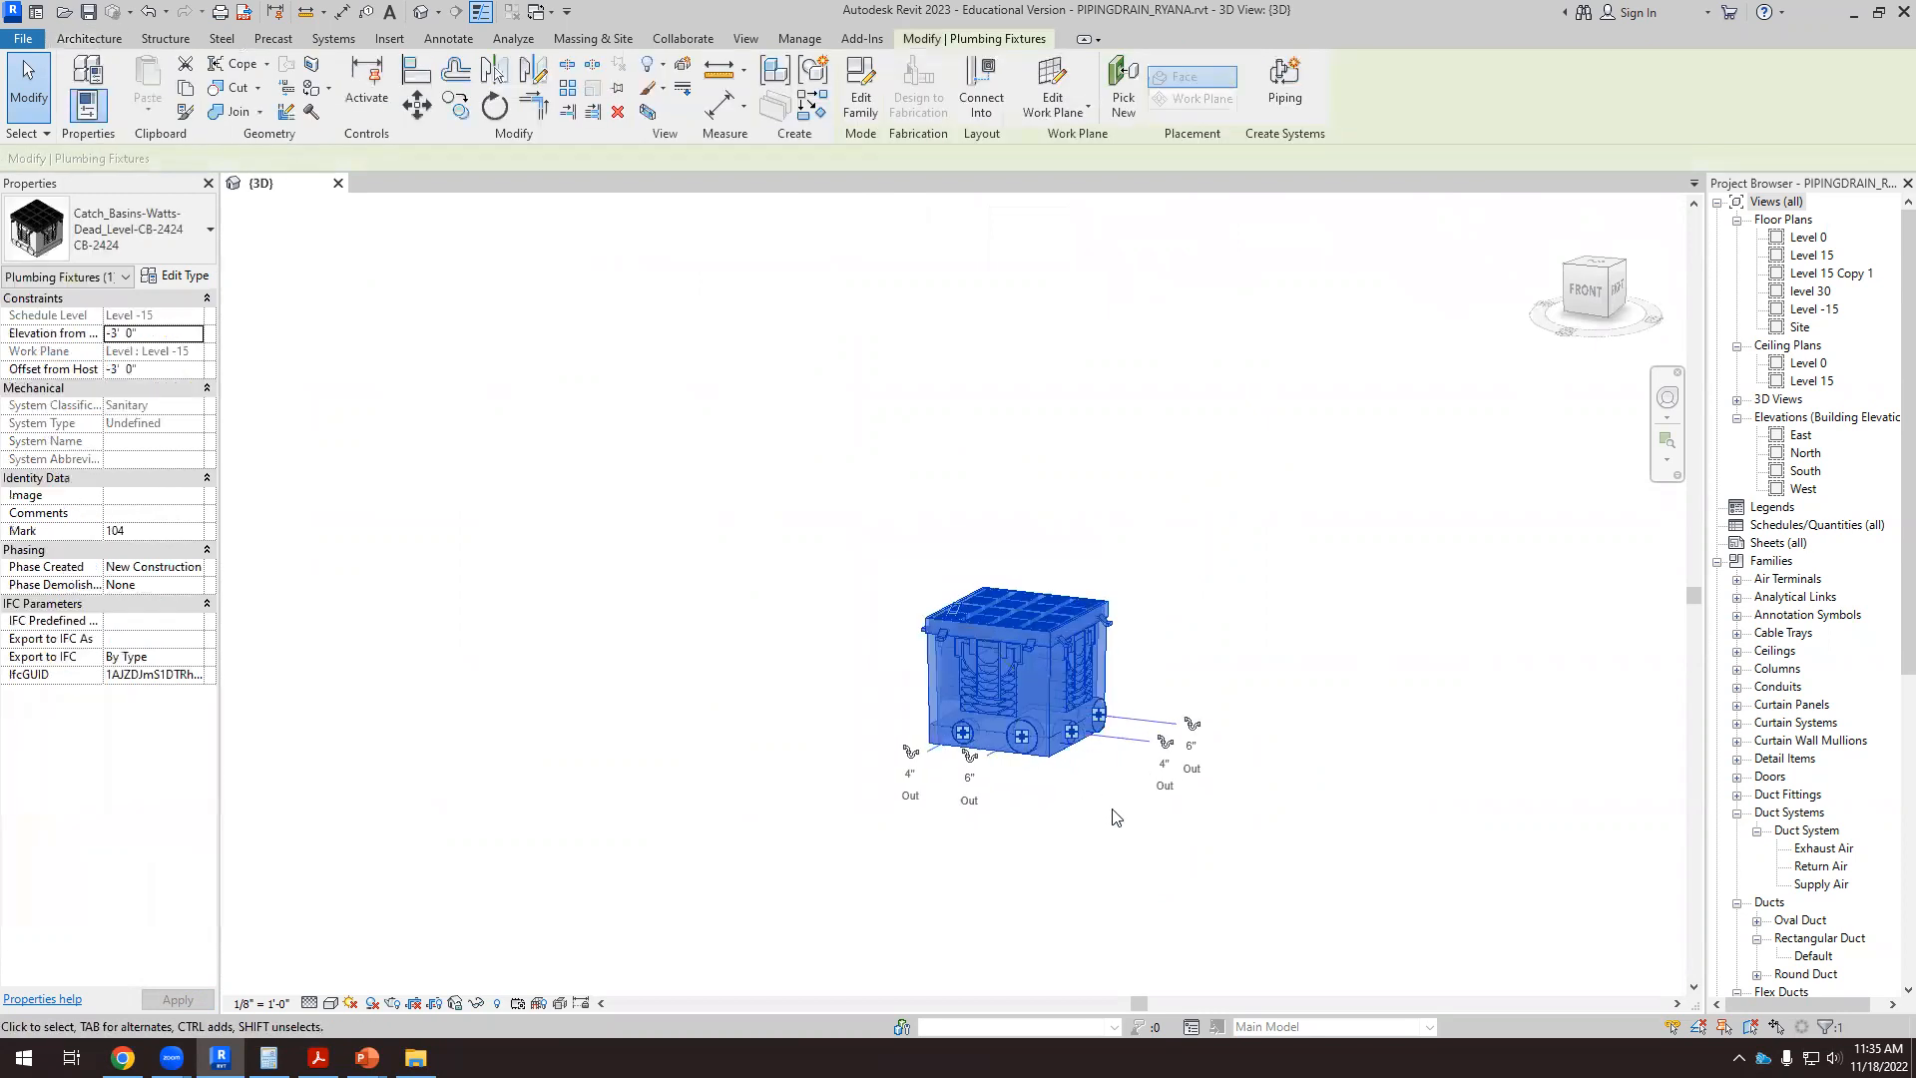
Step: Move the catch basin close to the open end of the outlet pipe at the corner junction
scroll(1112, 808, "down", 2)
middle_click_drag(1109, 803, 1297, 868, "shift")
left_click_drag(1079, 719, 1306, 349)
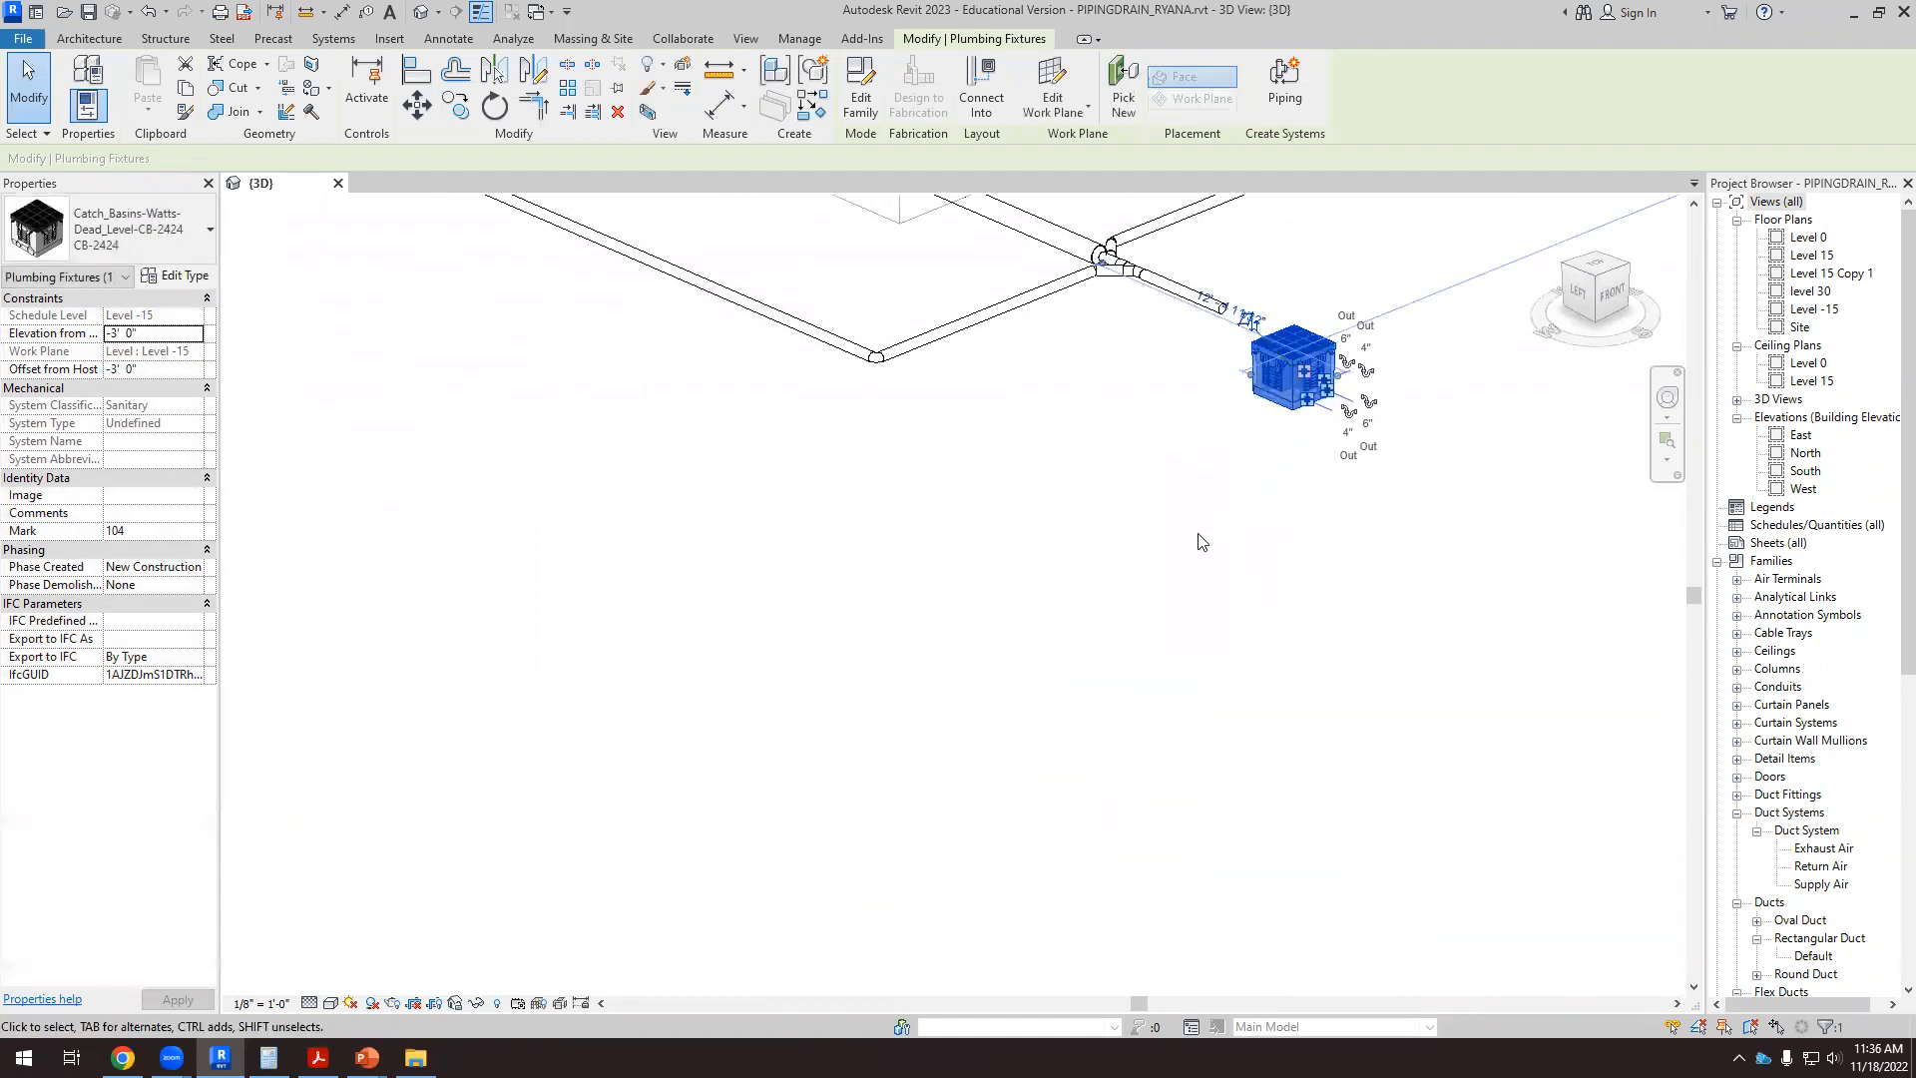
Step: Rotate the catch basin a quarter turn so its pipe connectors face the open end of the outlet pipe
middle_click_drag(1230, 667, 1259, 340, "shift")
left_click_drag(1256, 341, 1156, 340)
left_click(1588, 266)
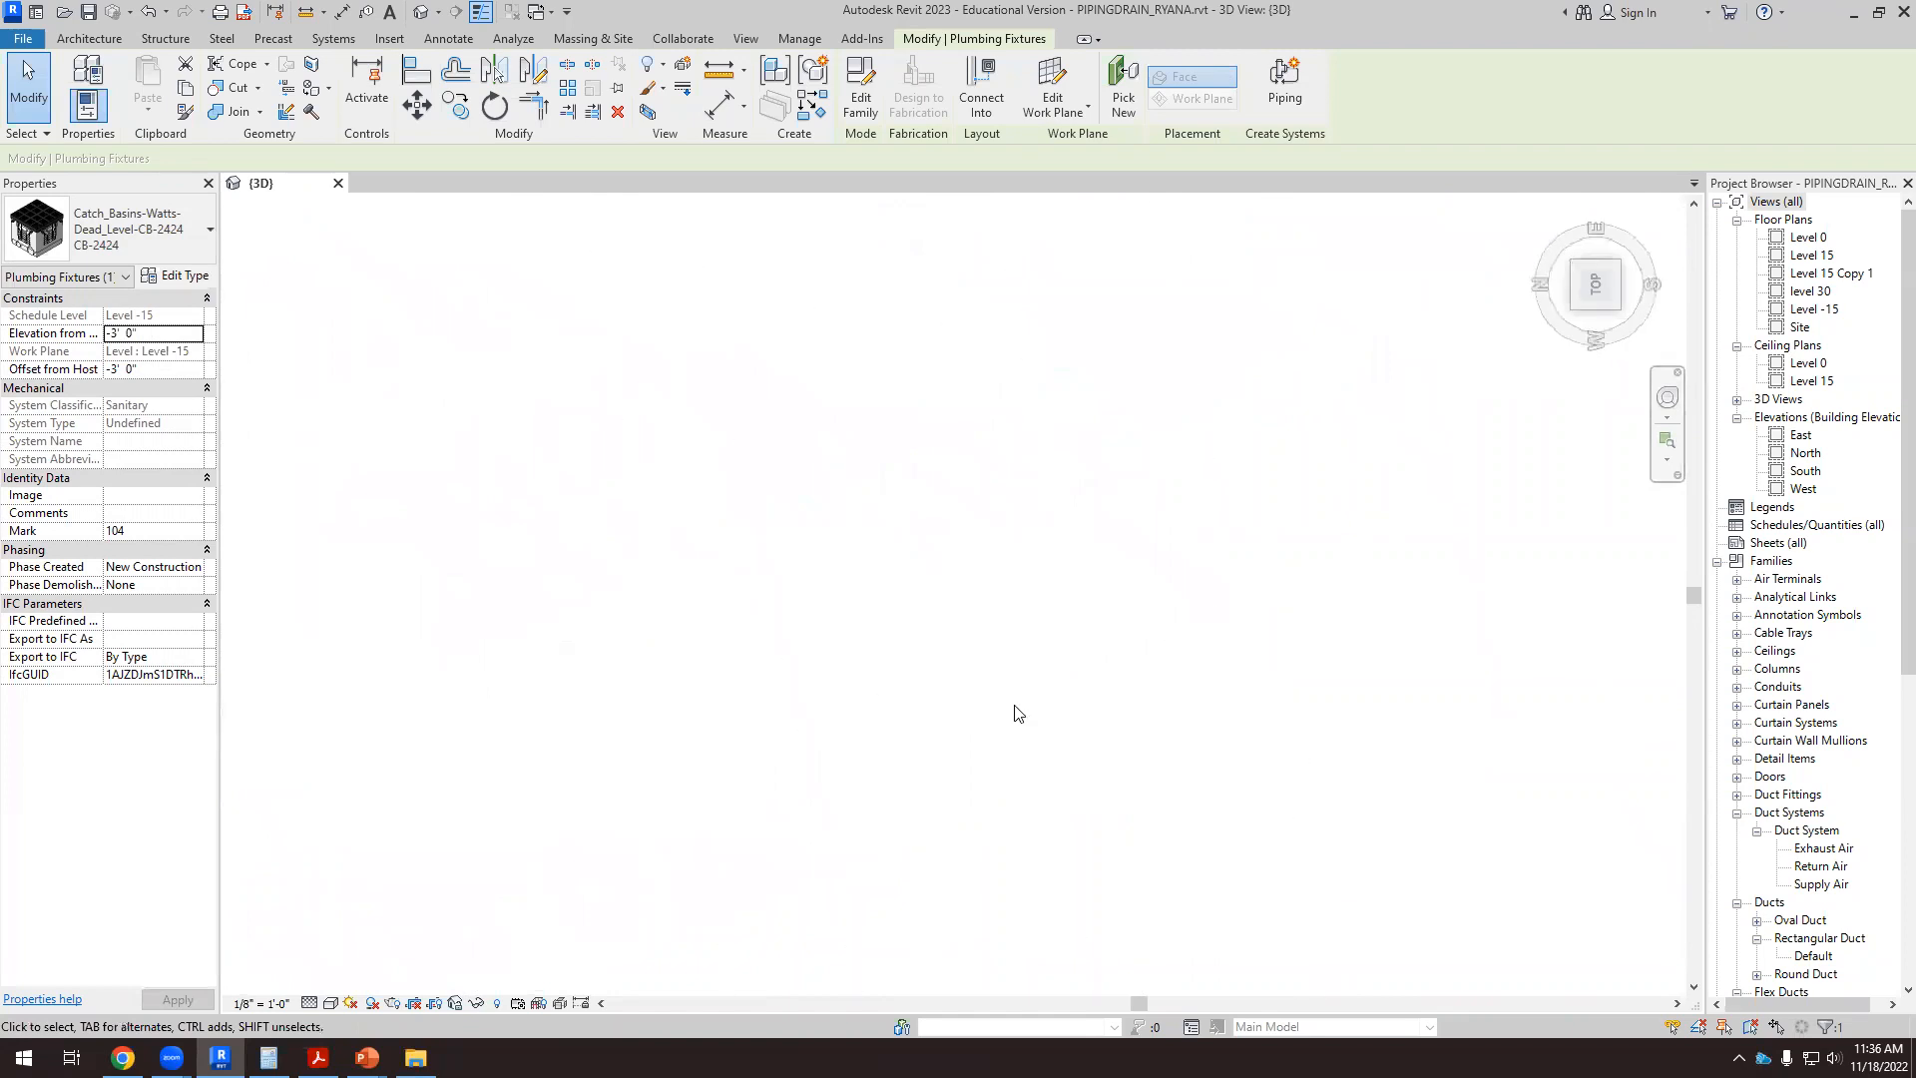
scroll(1064, 700, "down", 5)
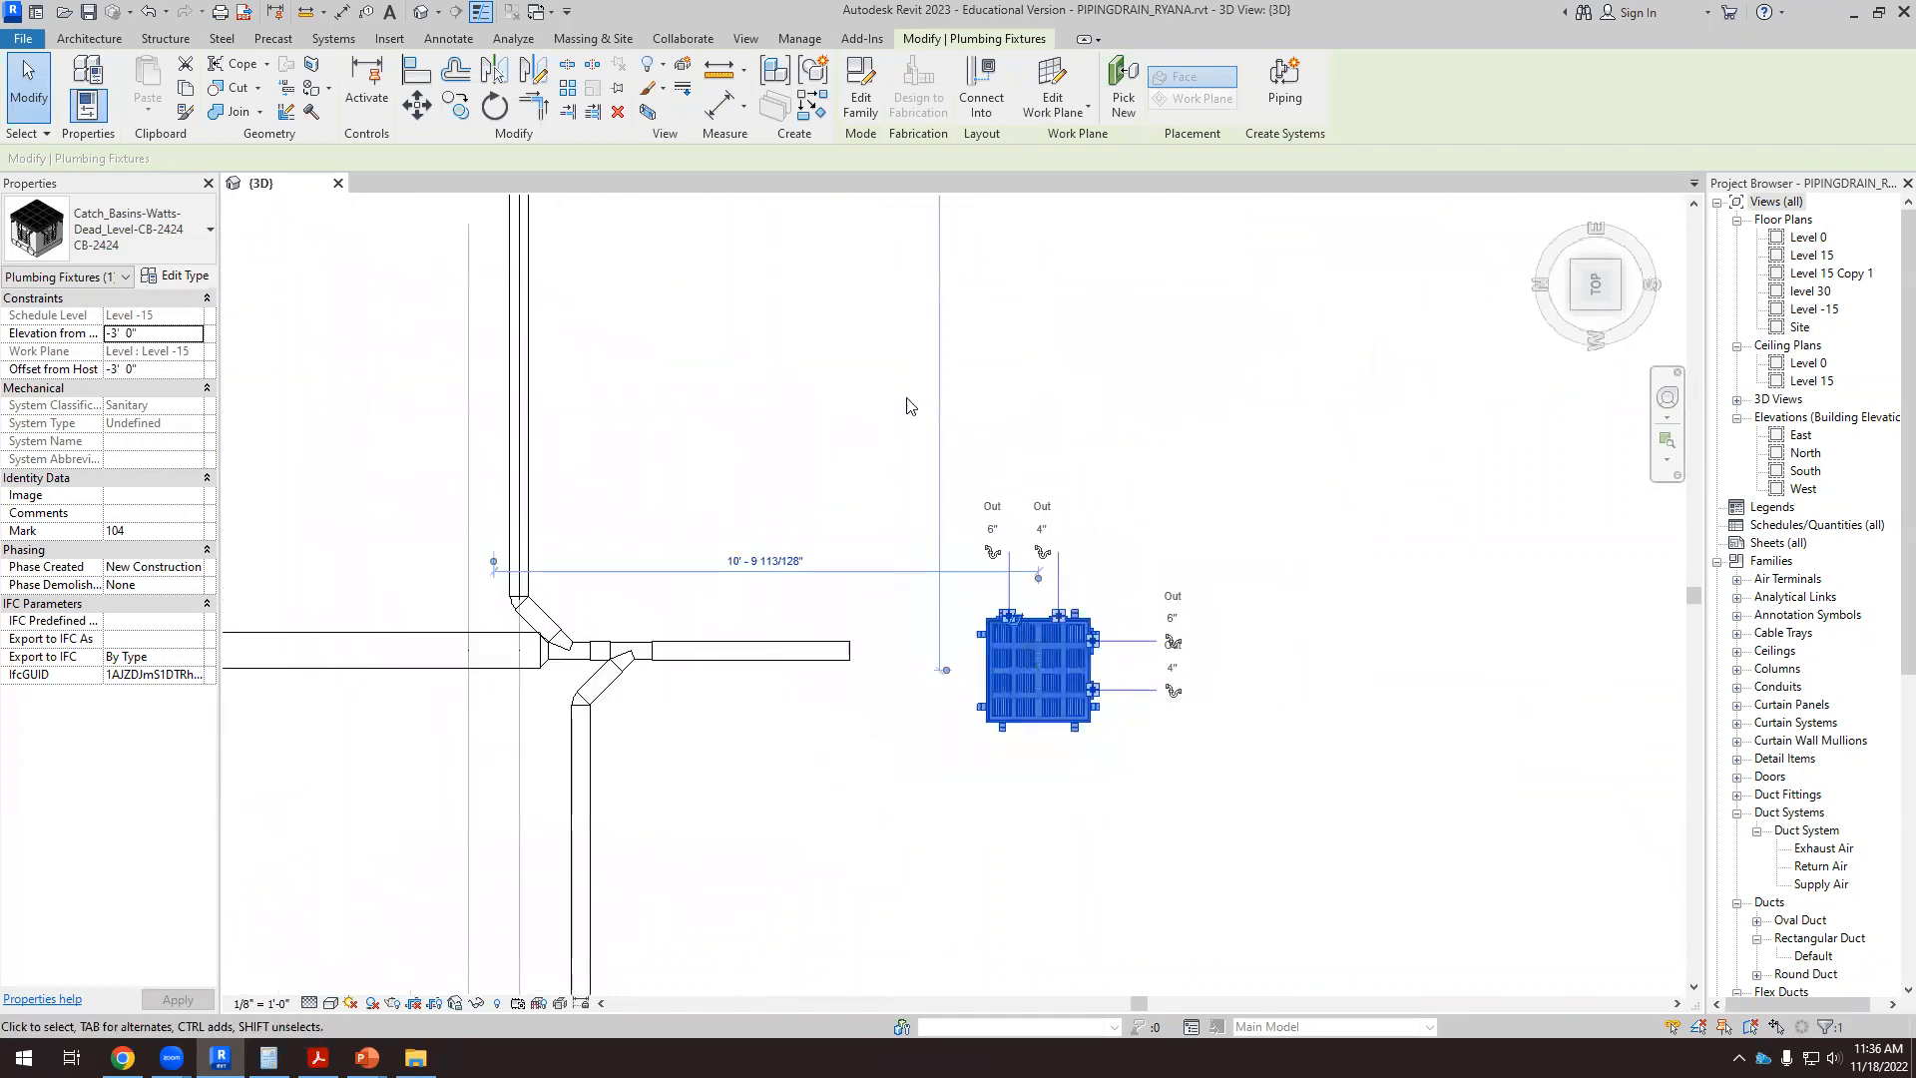
left_click(495, 106)
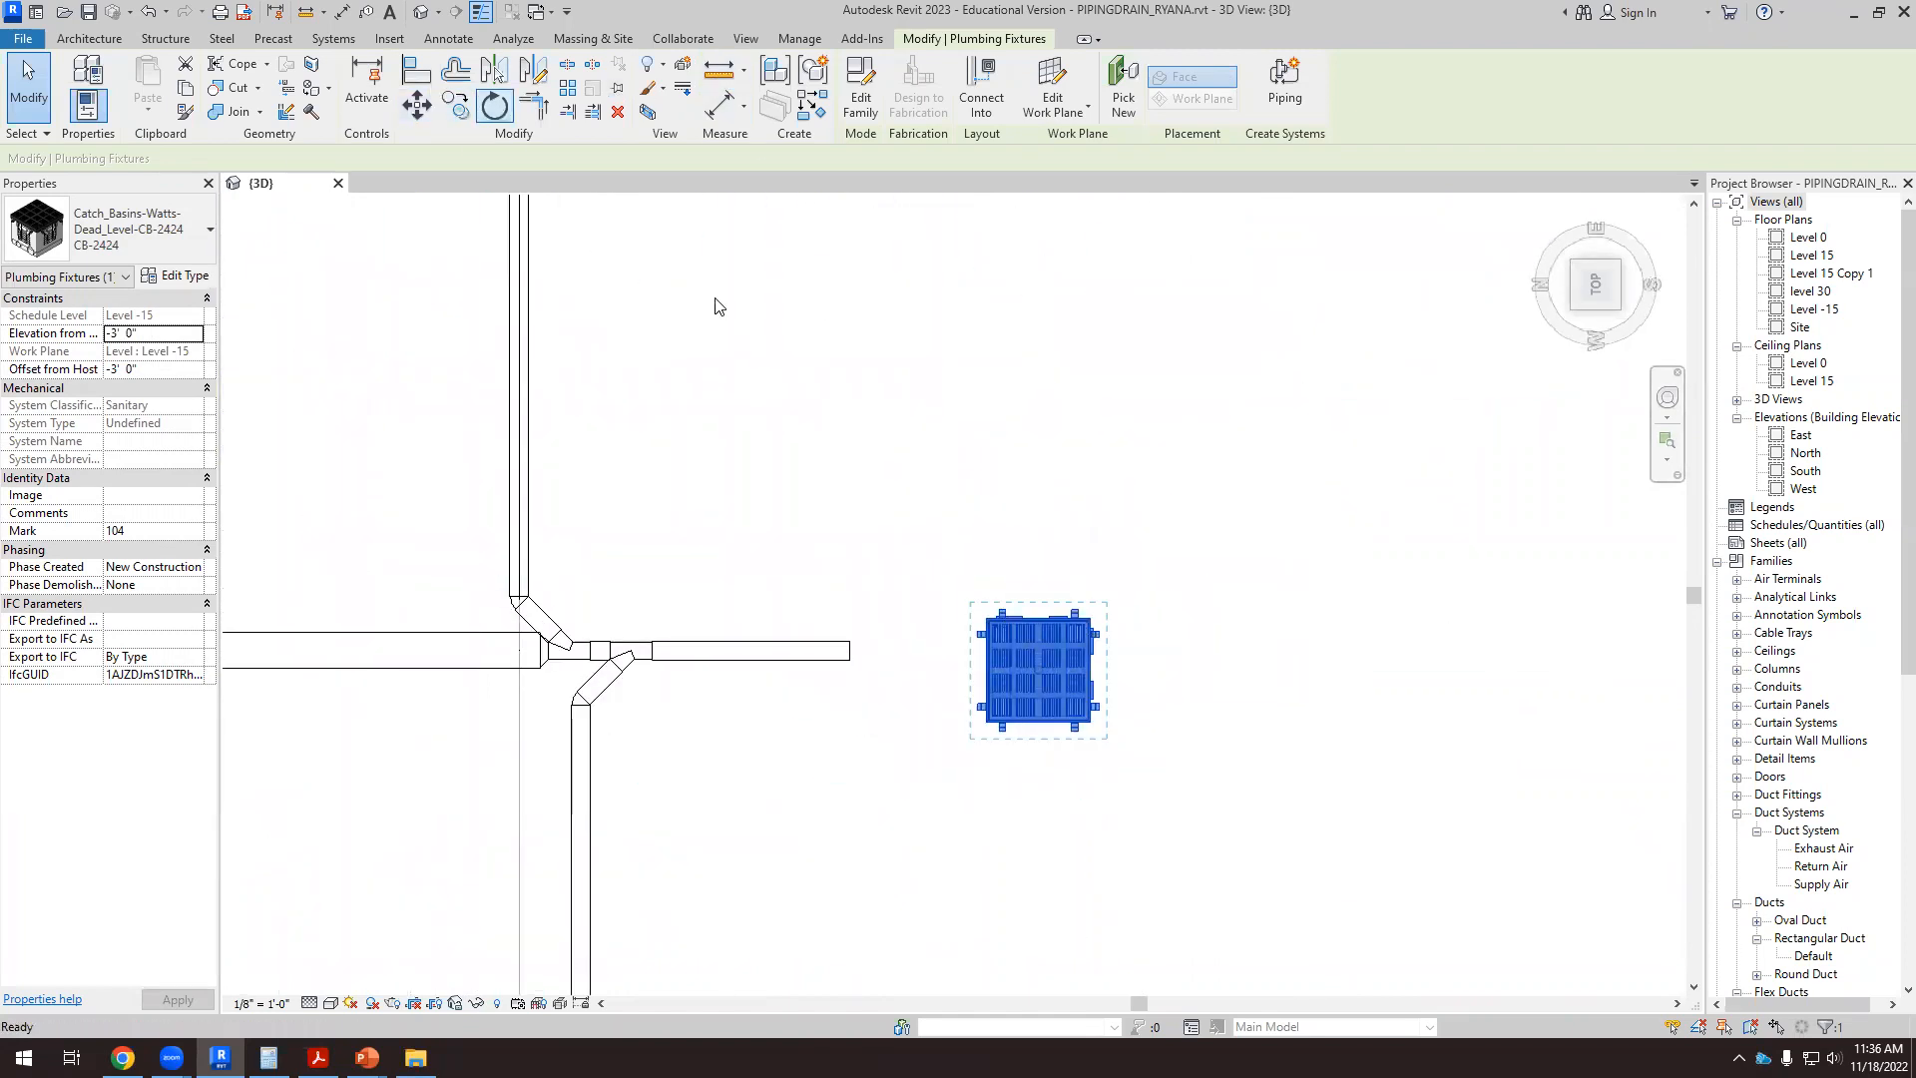
left_click(1037, 459)
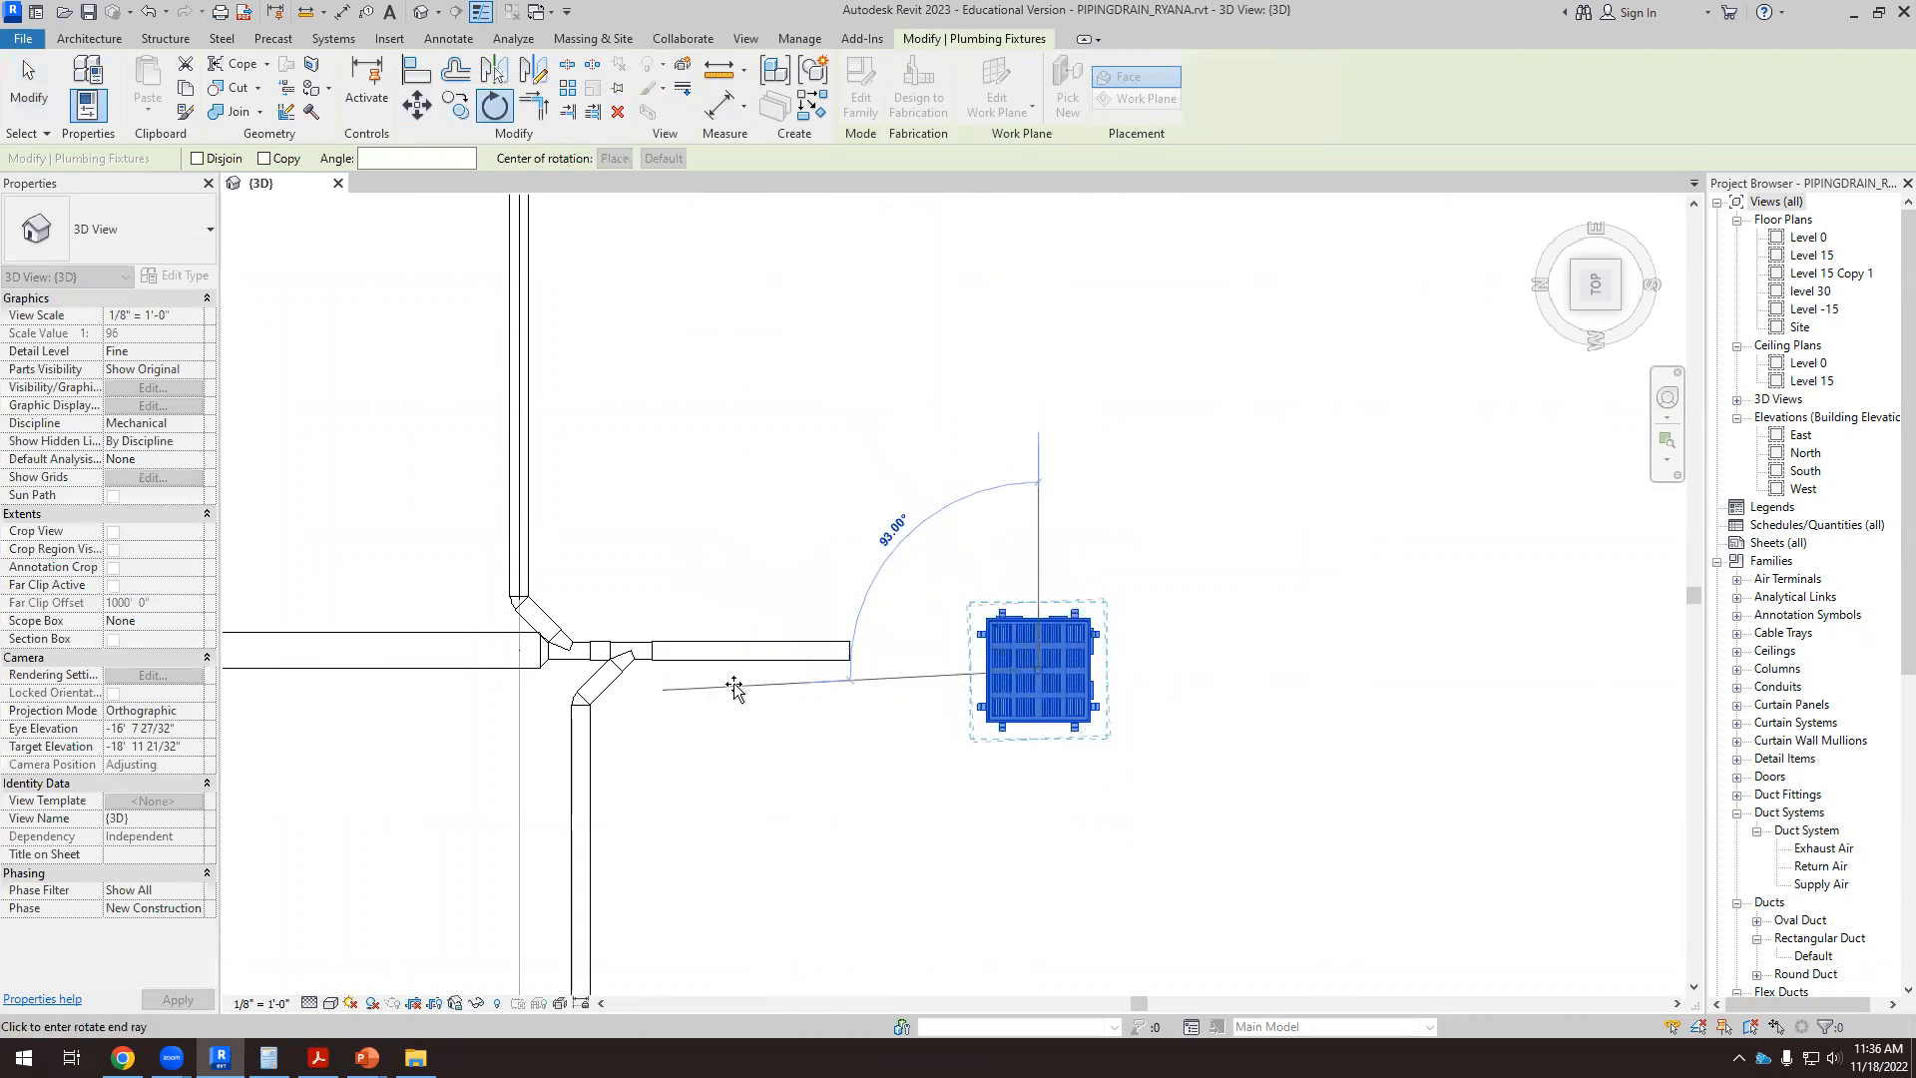
left_click(732, 677)
scroll(938, 788, "up", 1)
left_click_drag(1012, 629, 993, 579)
left_click(902, 736)
scroll(963, 687, "up", 1)
scroll(963, 696, "up", 2)
middle_click_drag(1027, 769, 1055, 726, "shift")
scroll(963, 684, "up", 3)
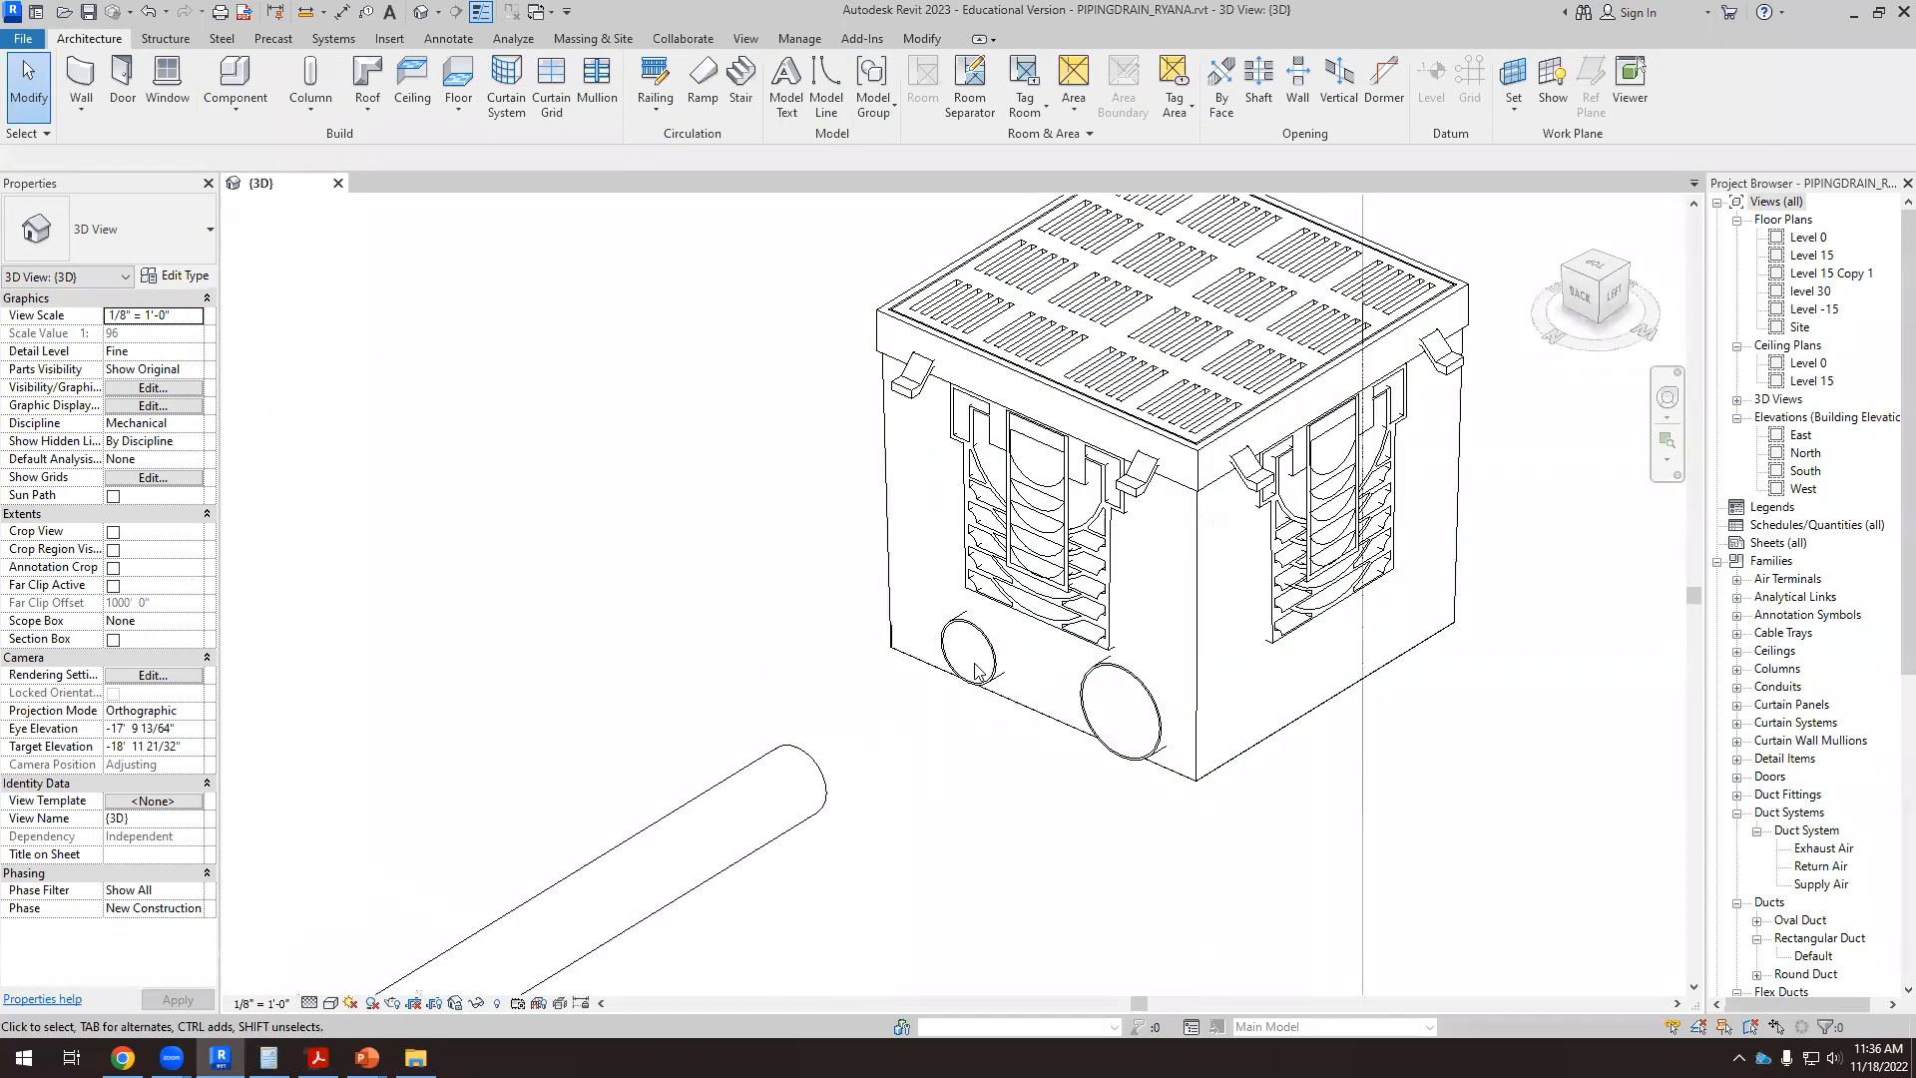
Step: Try to draw a 4-inch pipe from the outlet pipe's open end to the catch basin's 6-inch connector
middle_click_drag(1028, 624, 950, 824, "shift")
left_click(826, 743)
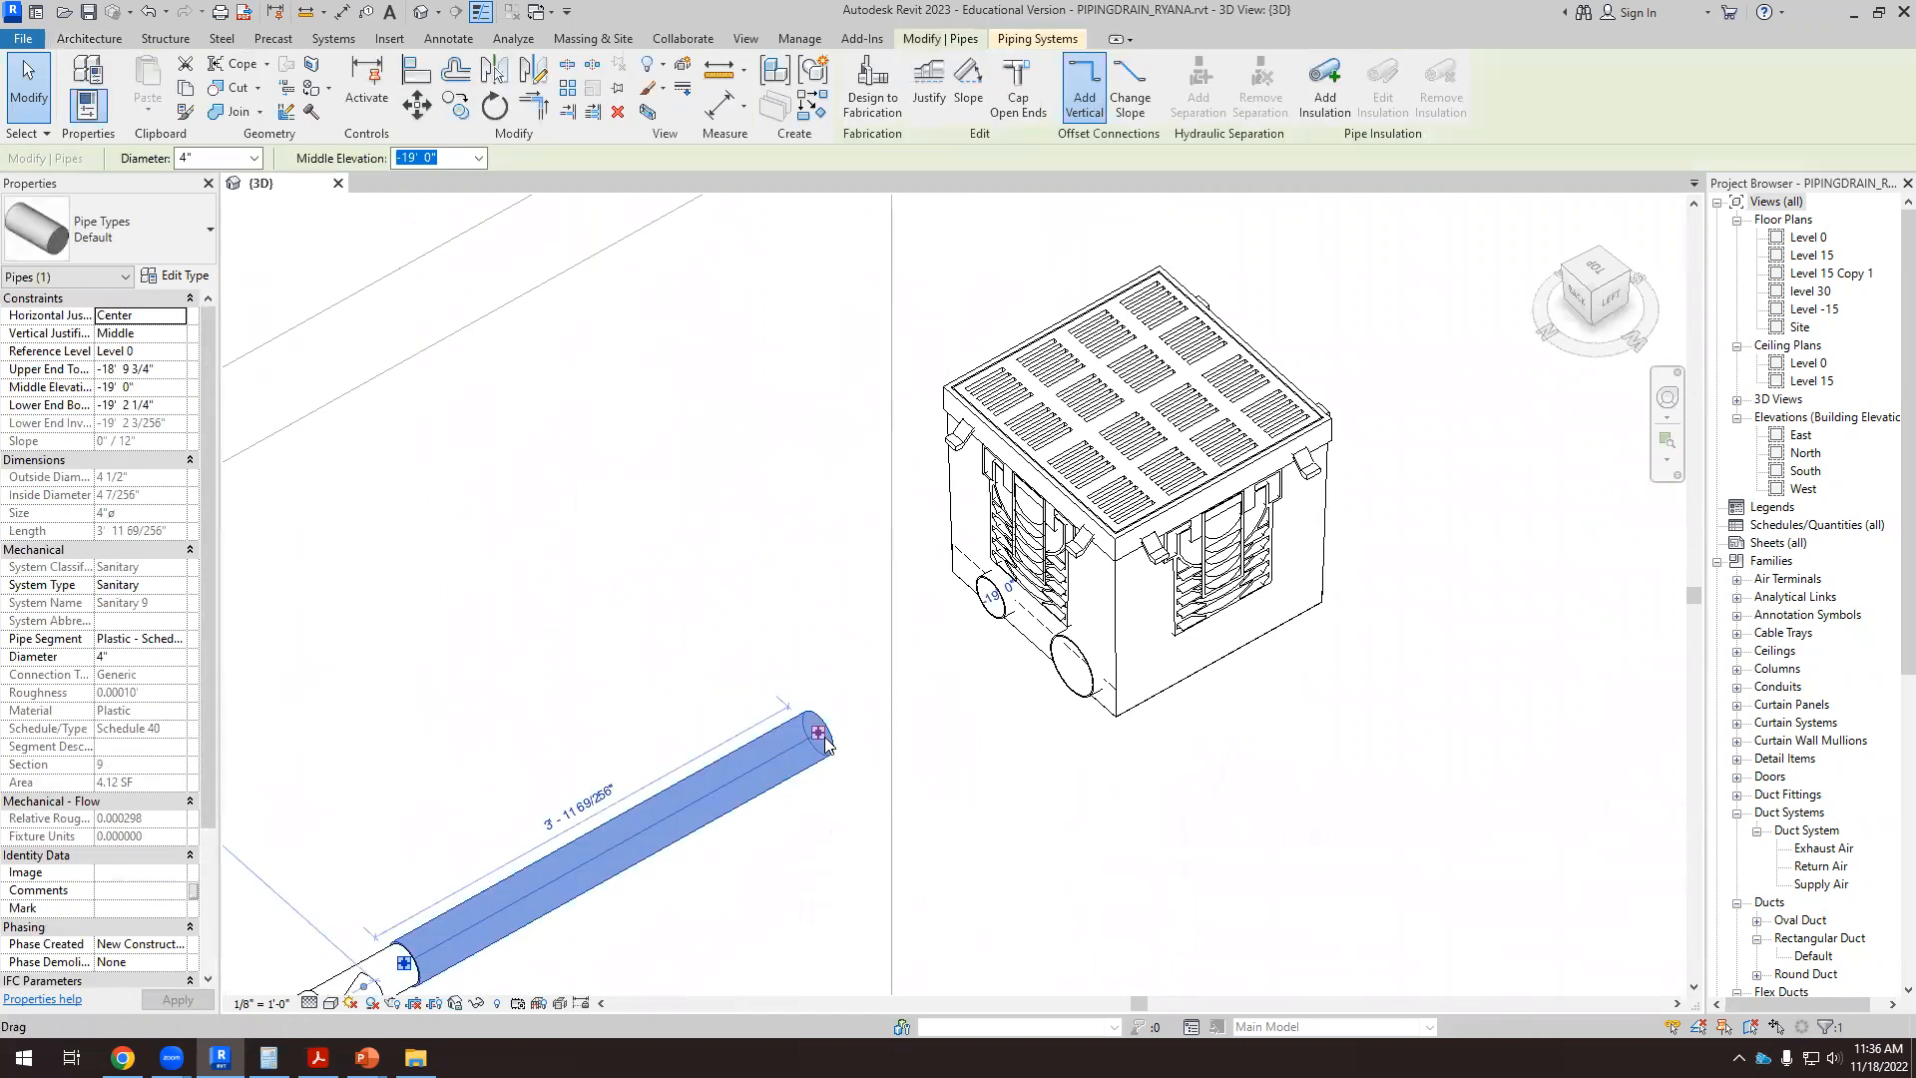
right_click(820, 738)
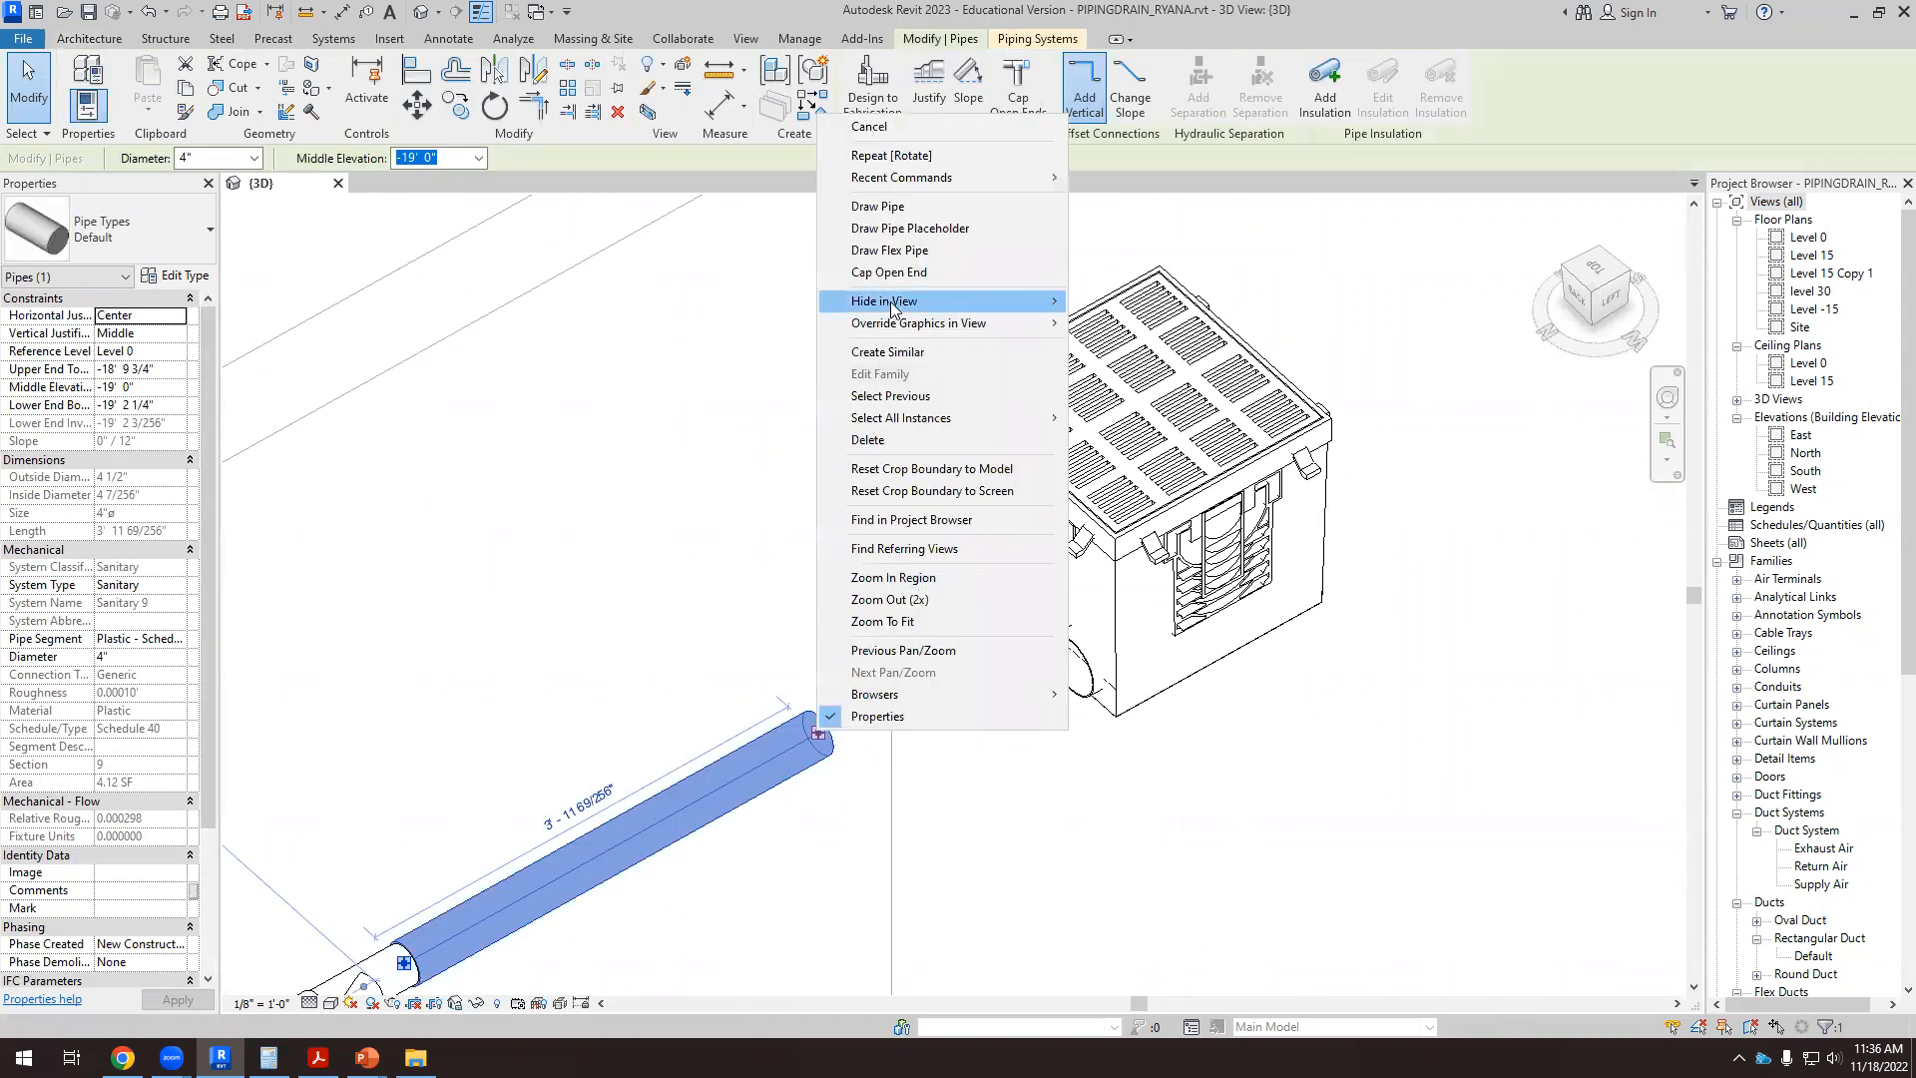
left_click(878, 207)
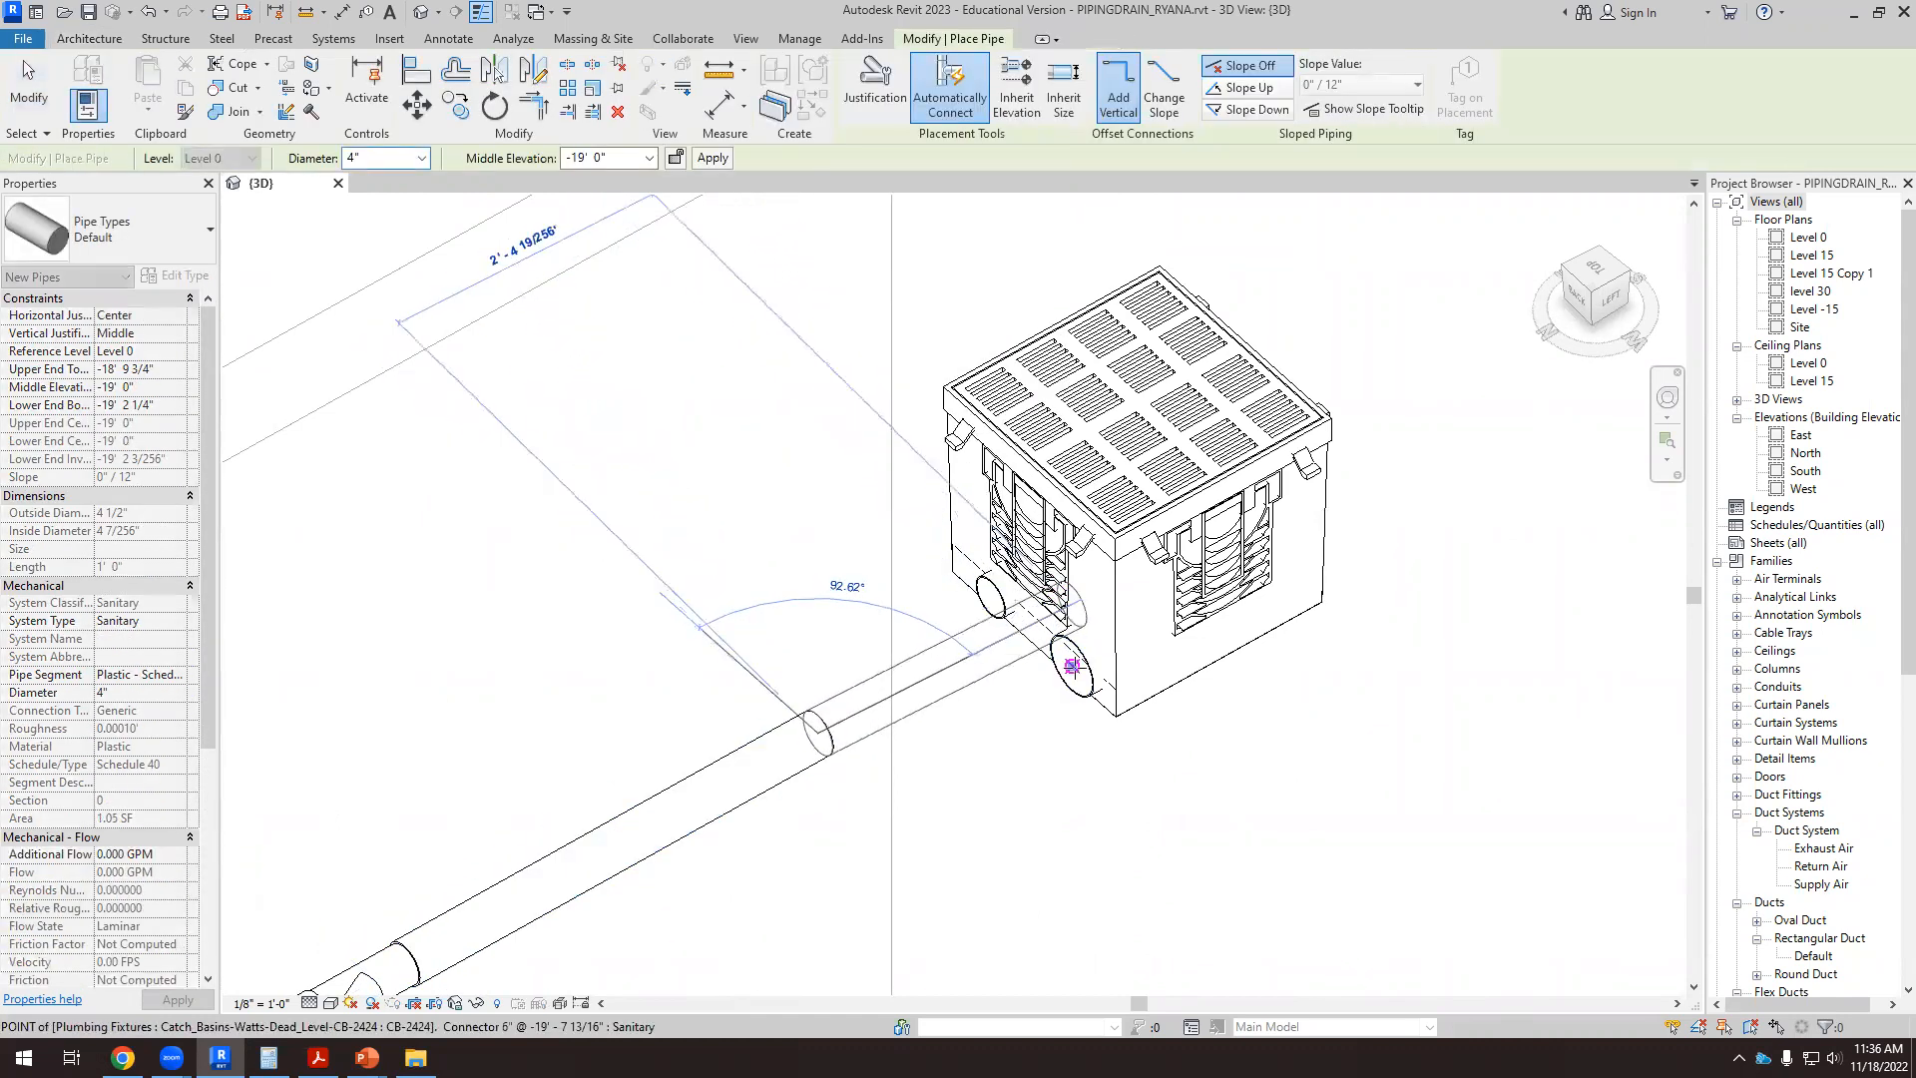
left_click(1066, 665)
left_click(1853, 1010)
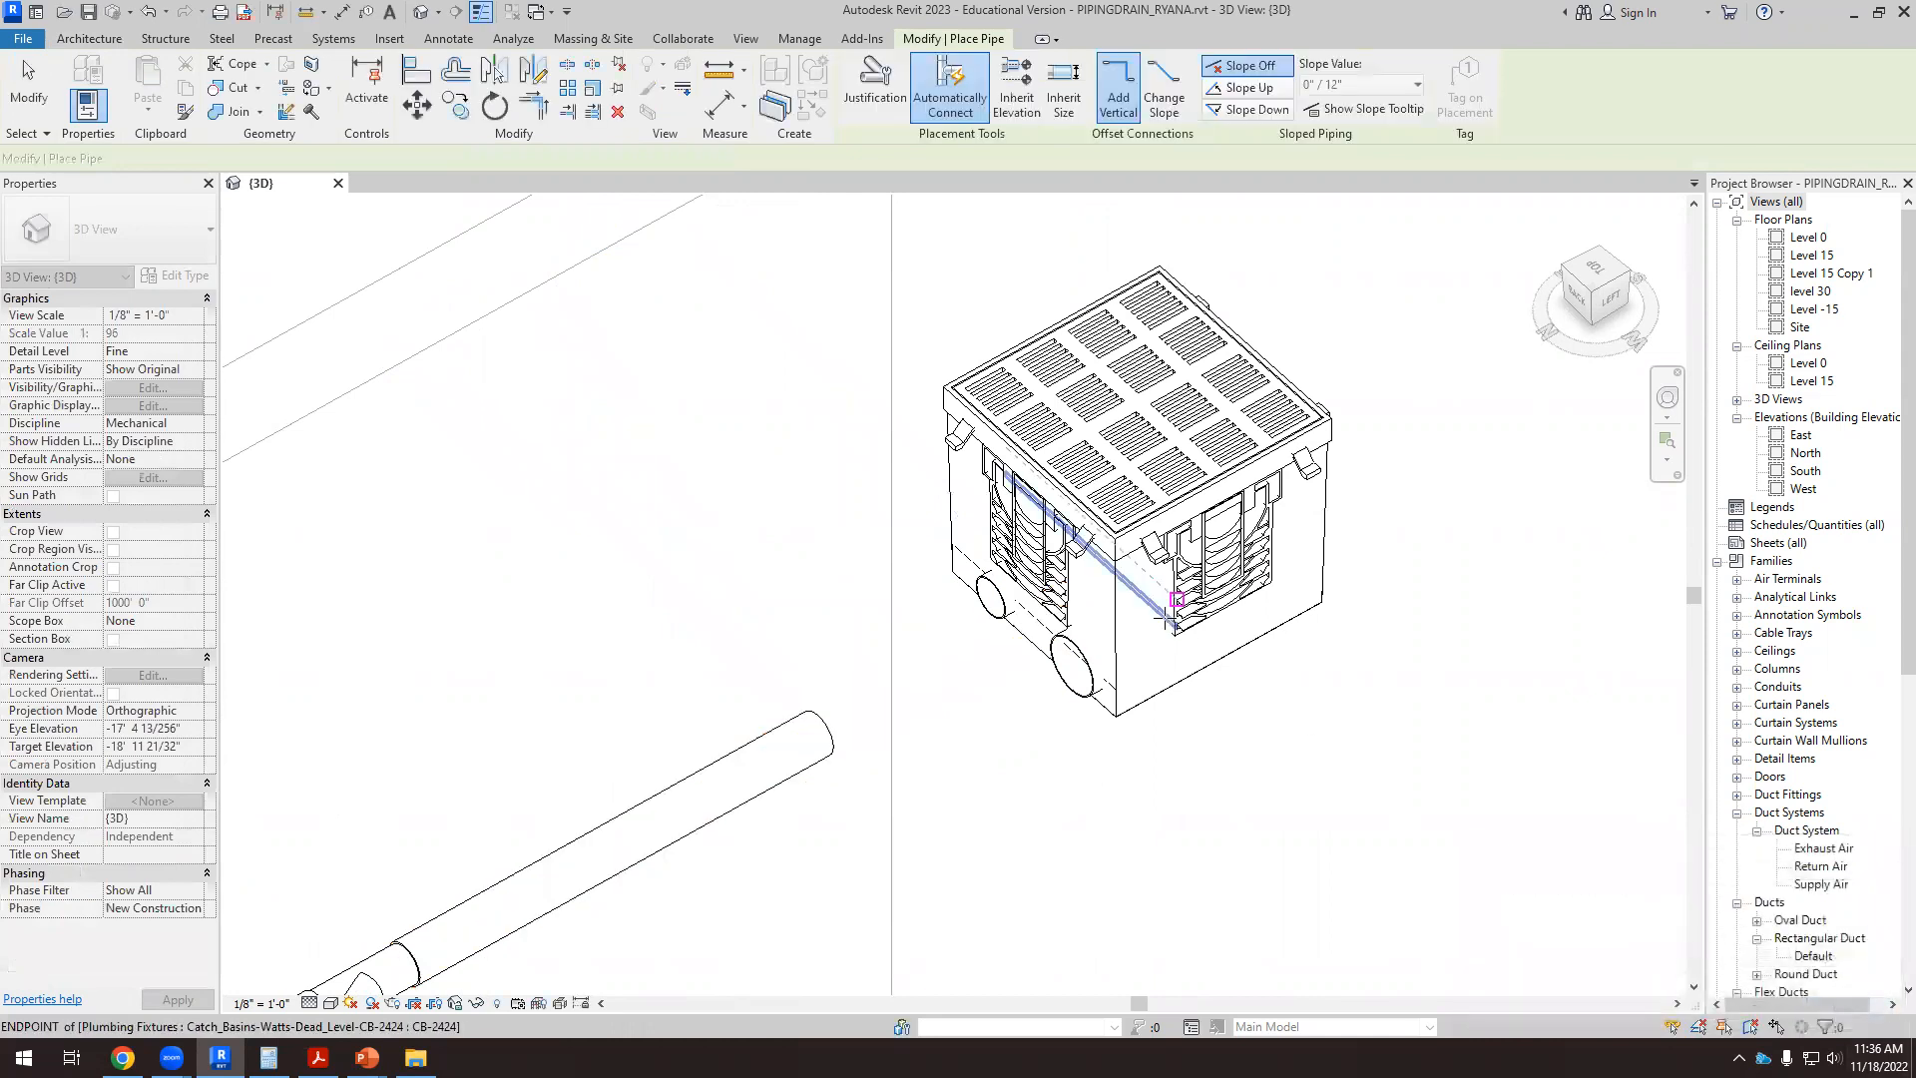
Step: In a left view, move the catch basin so its connector side meets the outlet pipe's open end at the pipe's centreline height
left_click(1610, 298)
scroll(1201, 649, "up", 5)
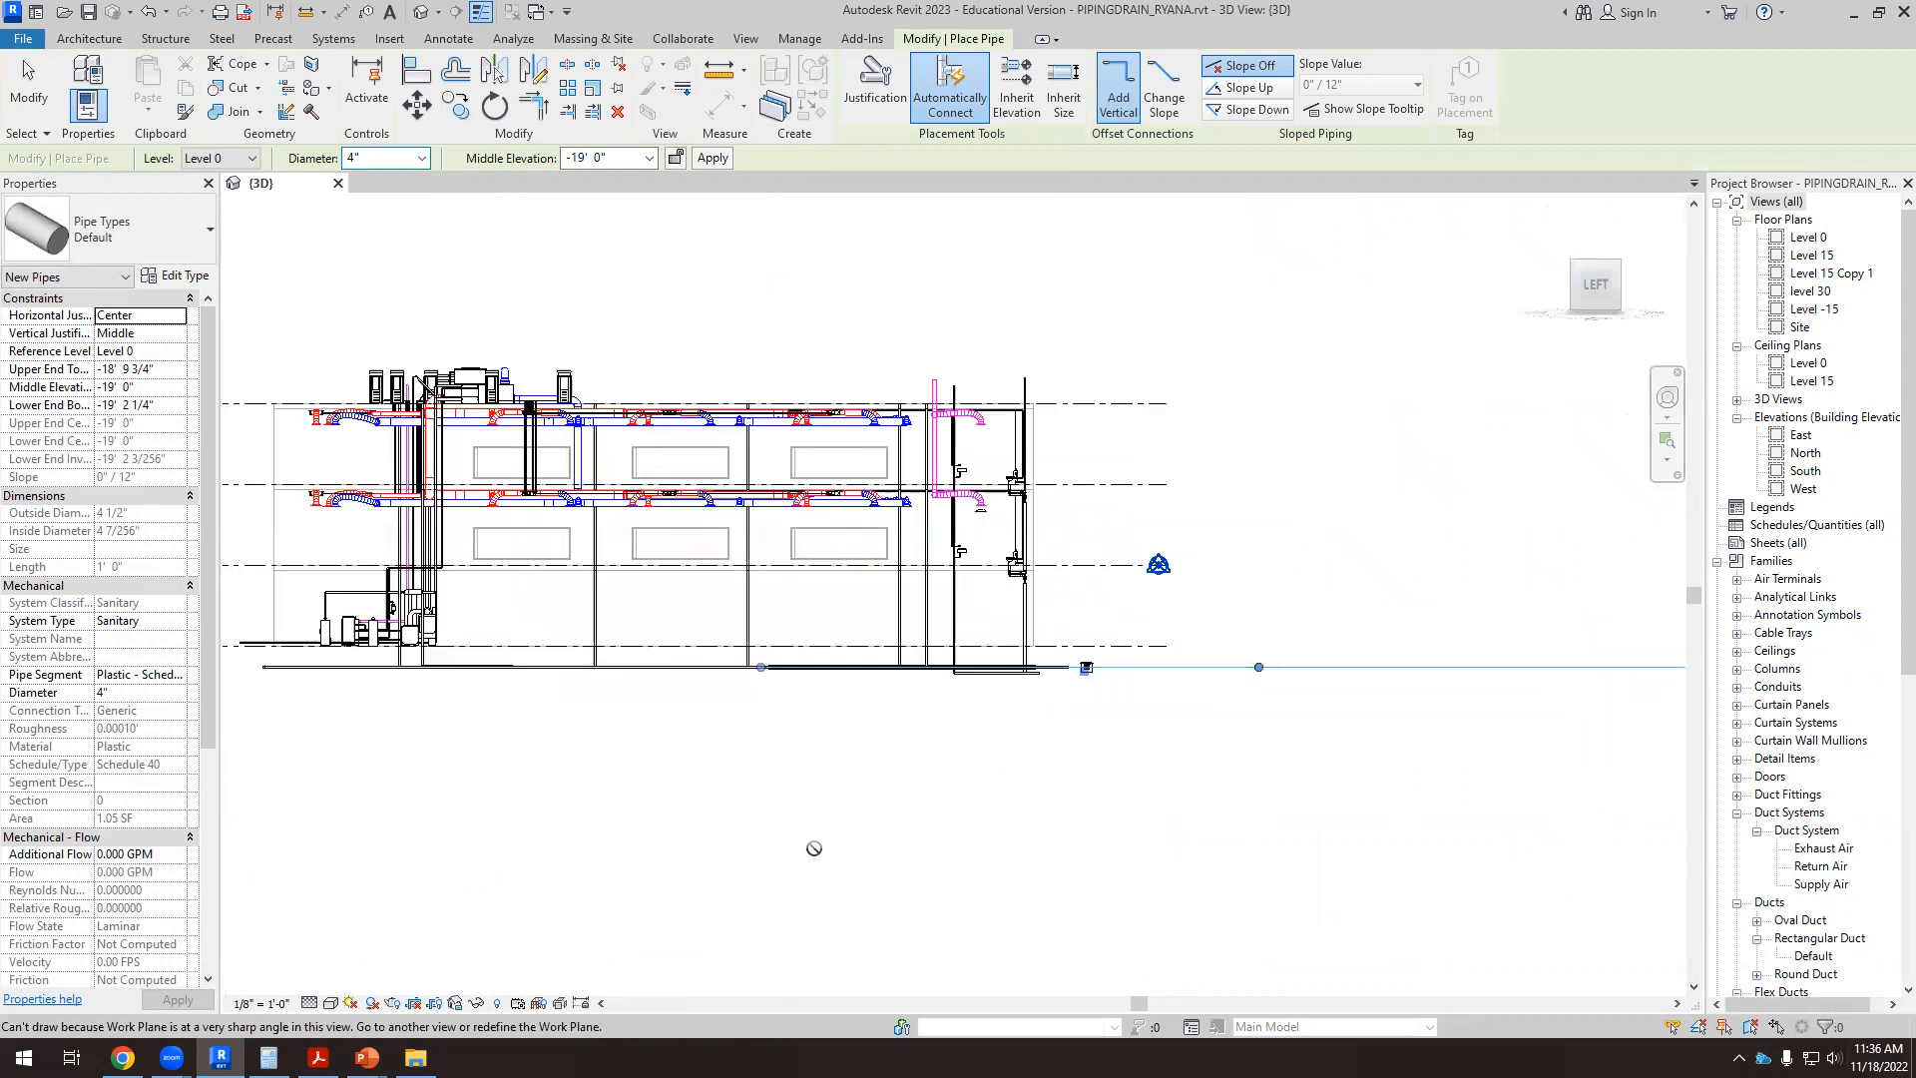
key("Escape")
scroll(1201, 639, "up", 3)
scroll(1193, 628, "up", 5)
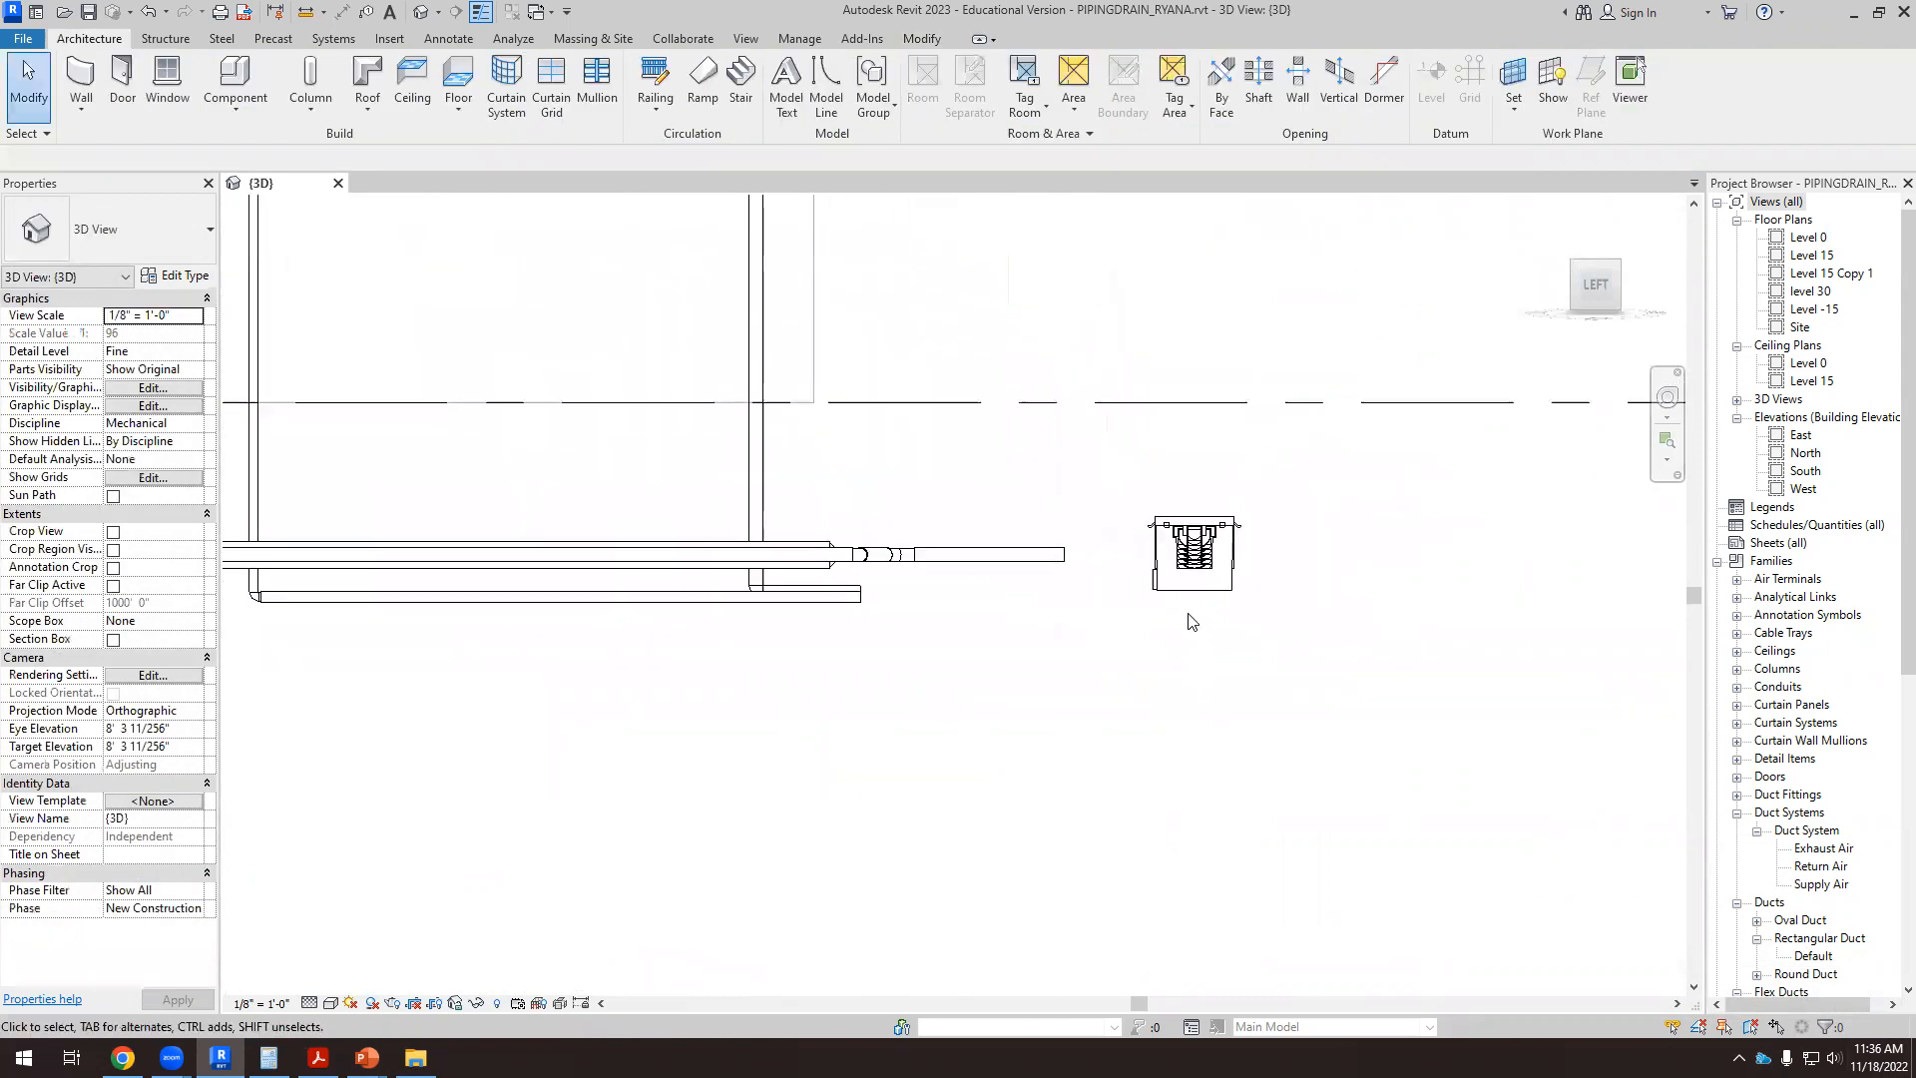
left_click(1183, 576)
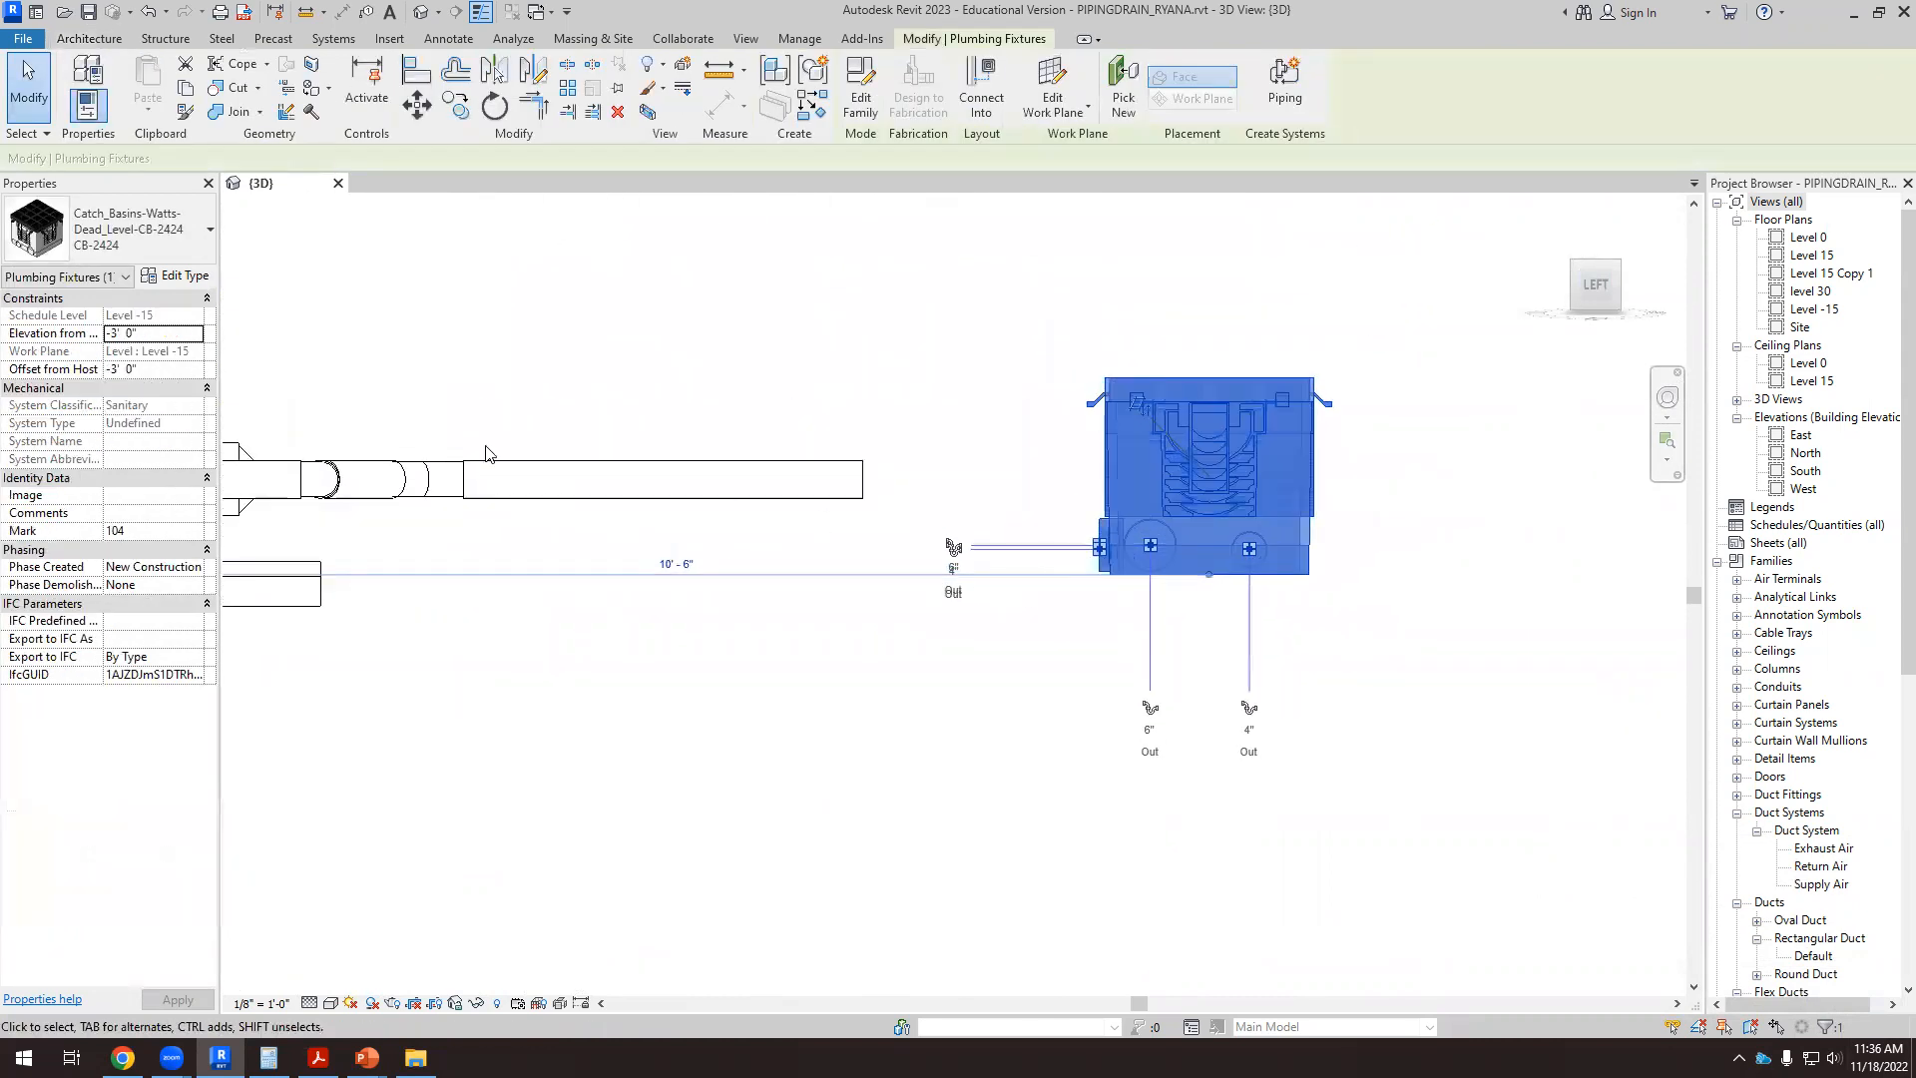
left_click(419, 108)
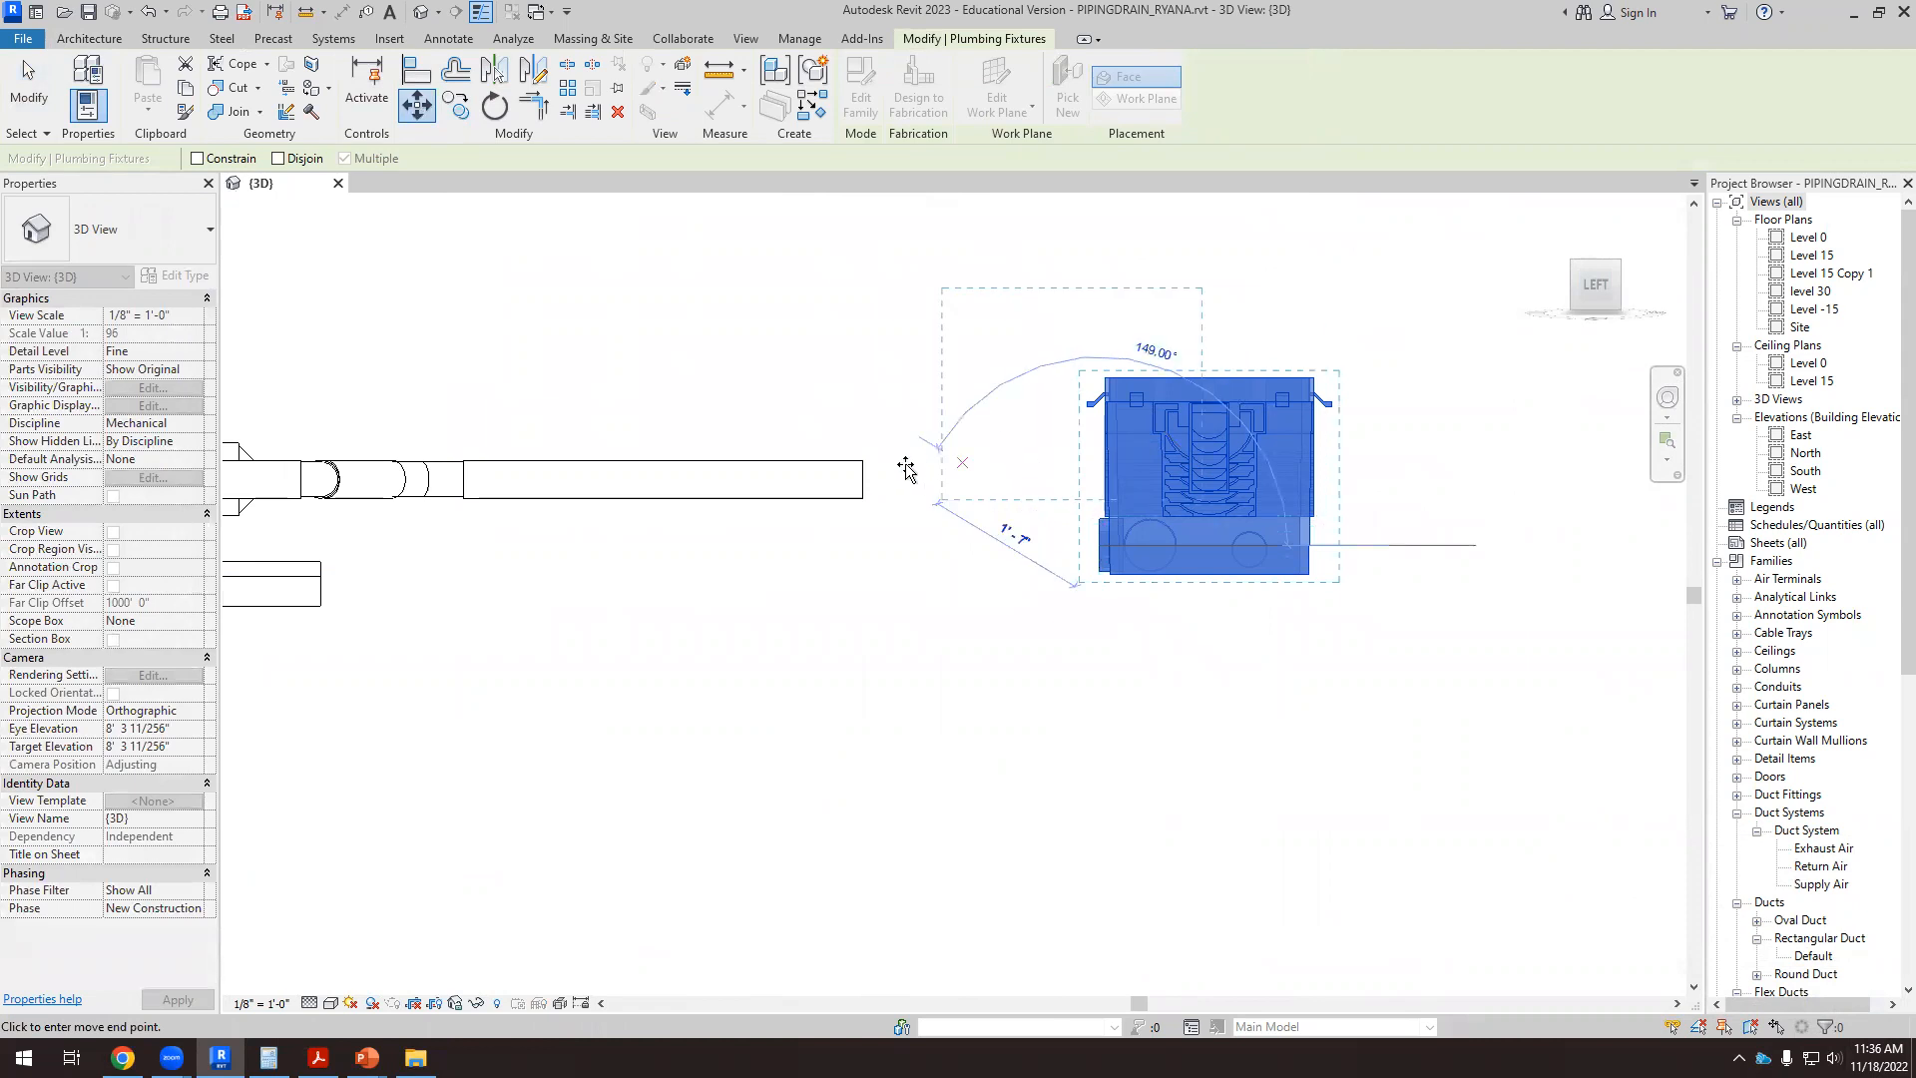
left_click(864, 483)
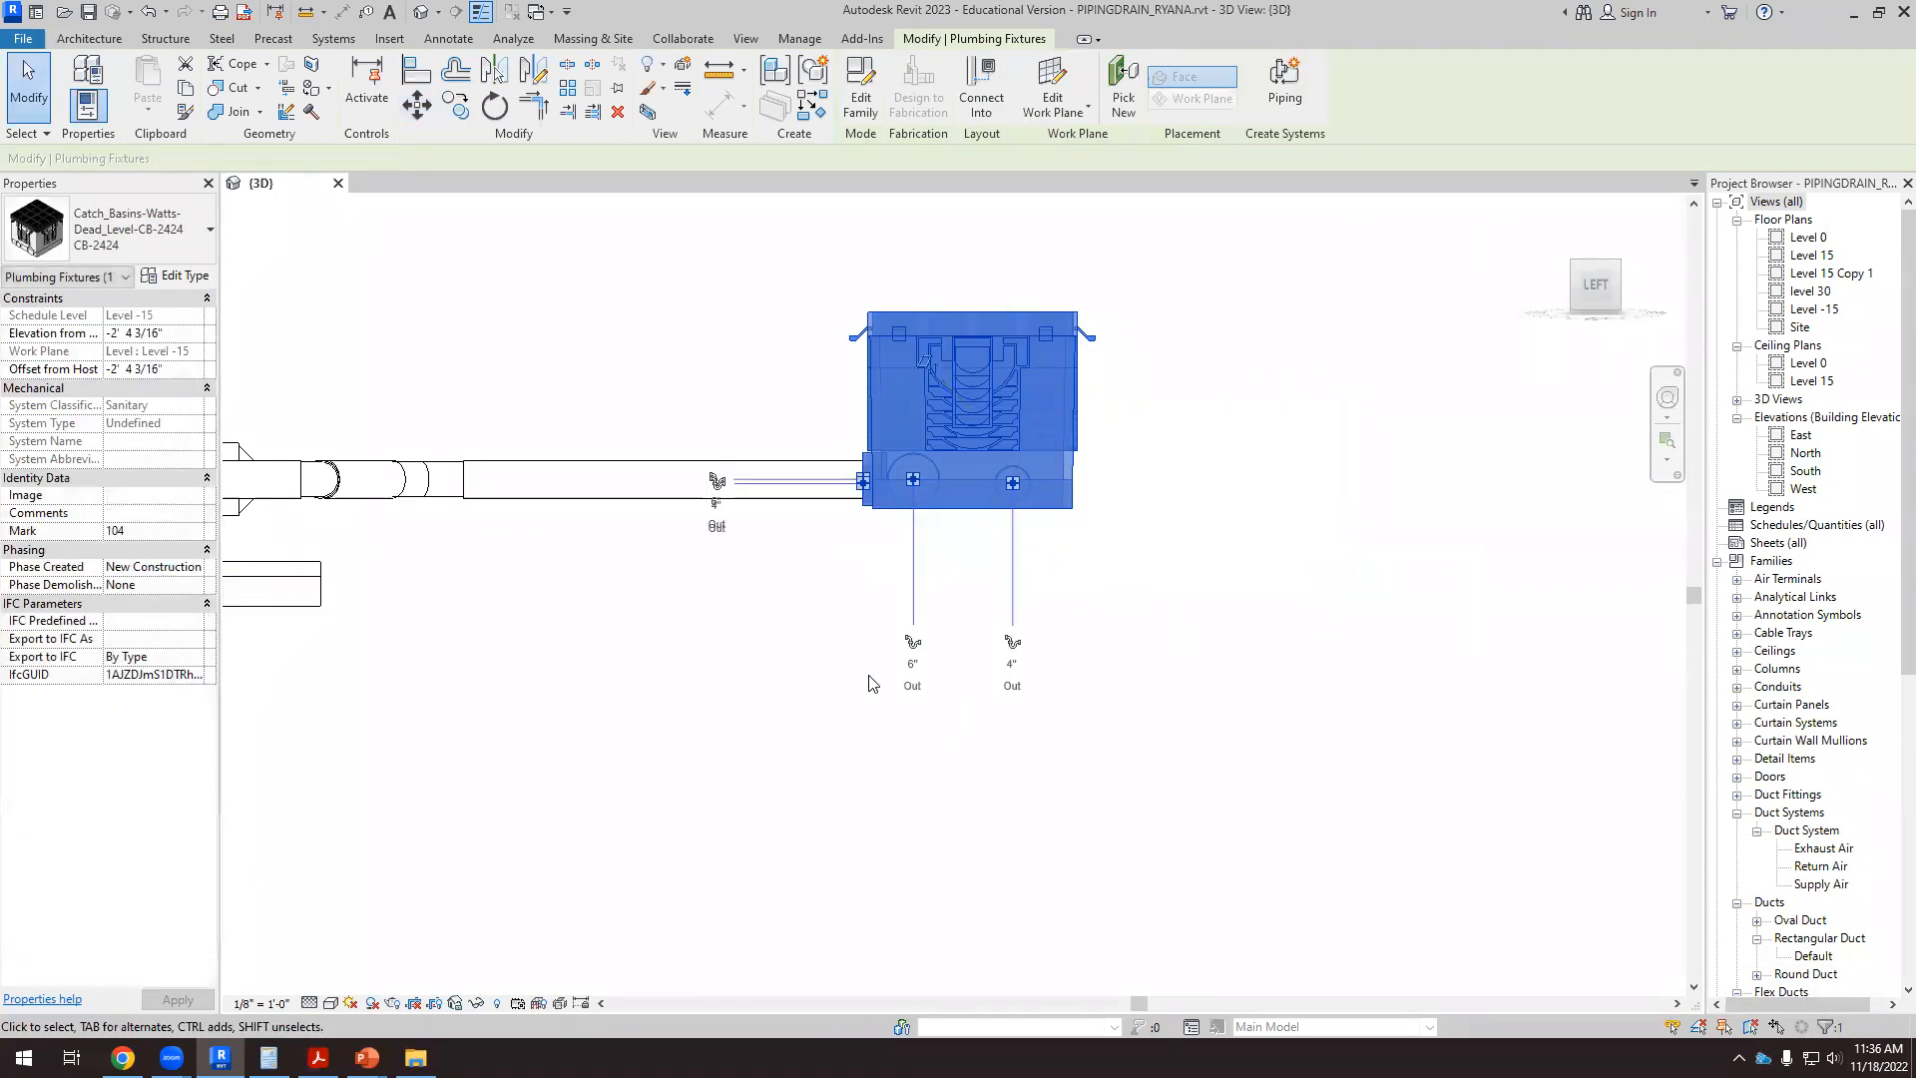
left_click(784, 653)
Step: Examine the joint between the outlet pipe and catch basin, and the surrounding underground drainage layout
scroll(826, 637, "down", 2)
middle_click_drag(826, 637, 1286, 706, "shift")
scroll(1286, 706, "up", 3)
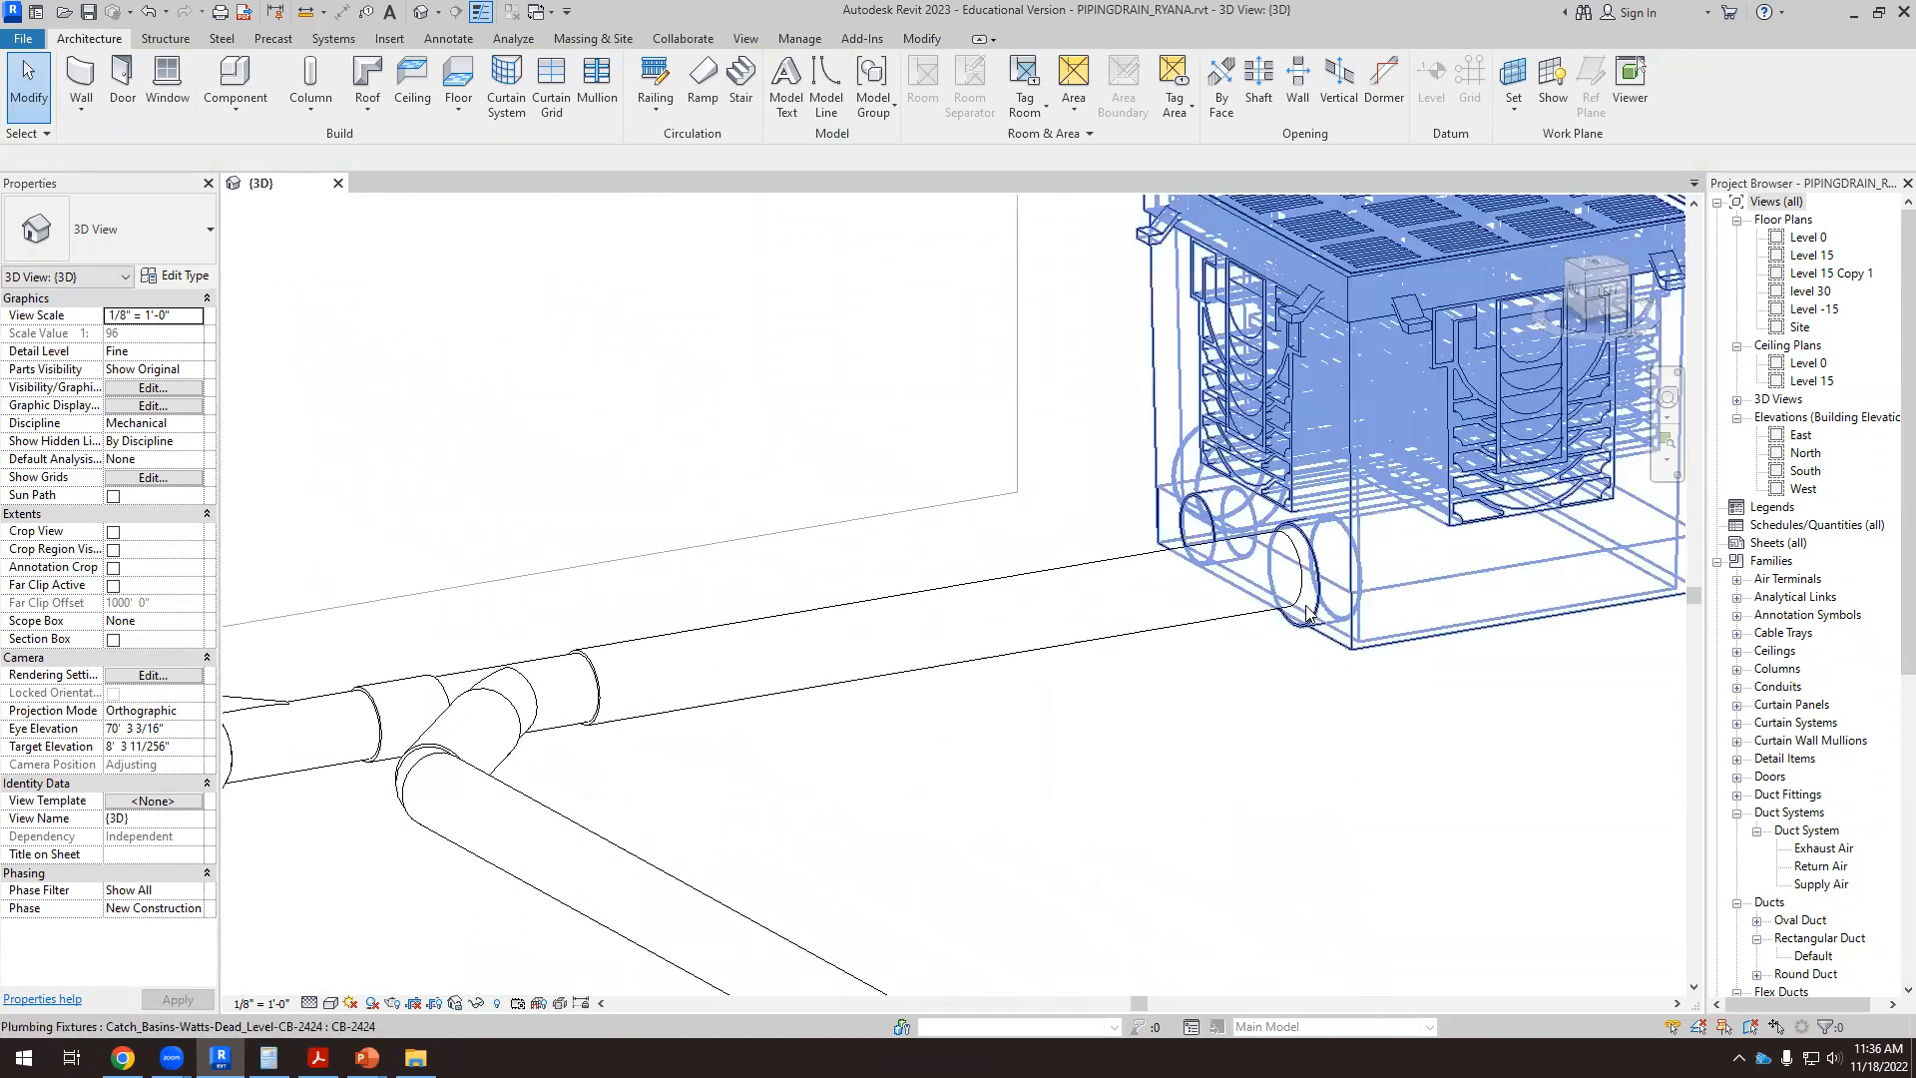
scroll(1311, 613, "down", 2)
scroll(1038, 610, "down", 3)
middle_click_drag(1072, 711, 1166, 806, "shift")
scroll(1143, 754, "down", 10)
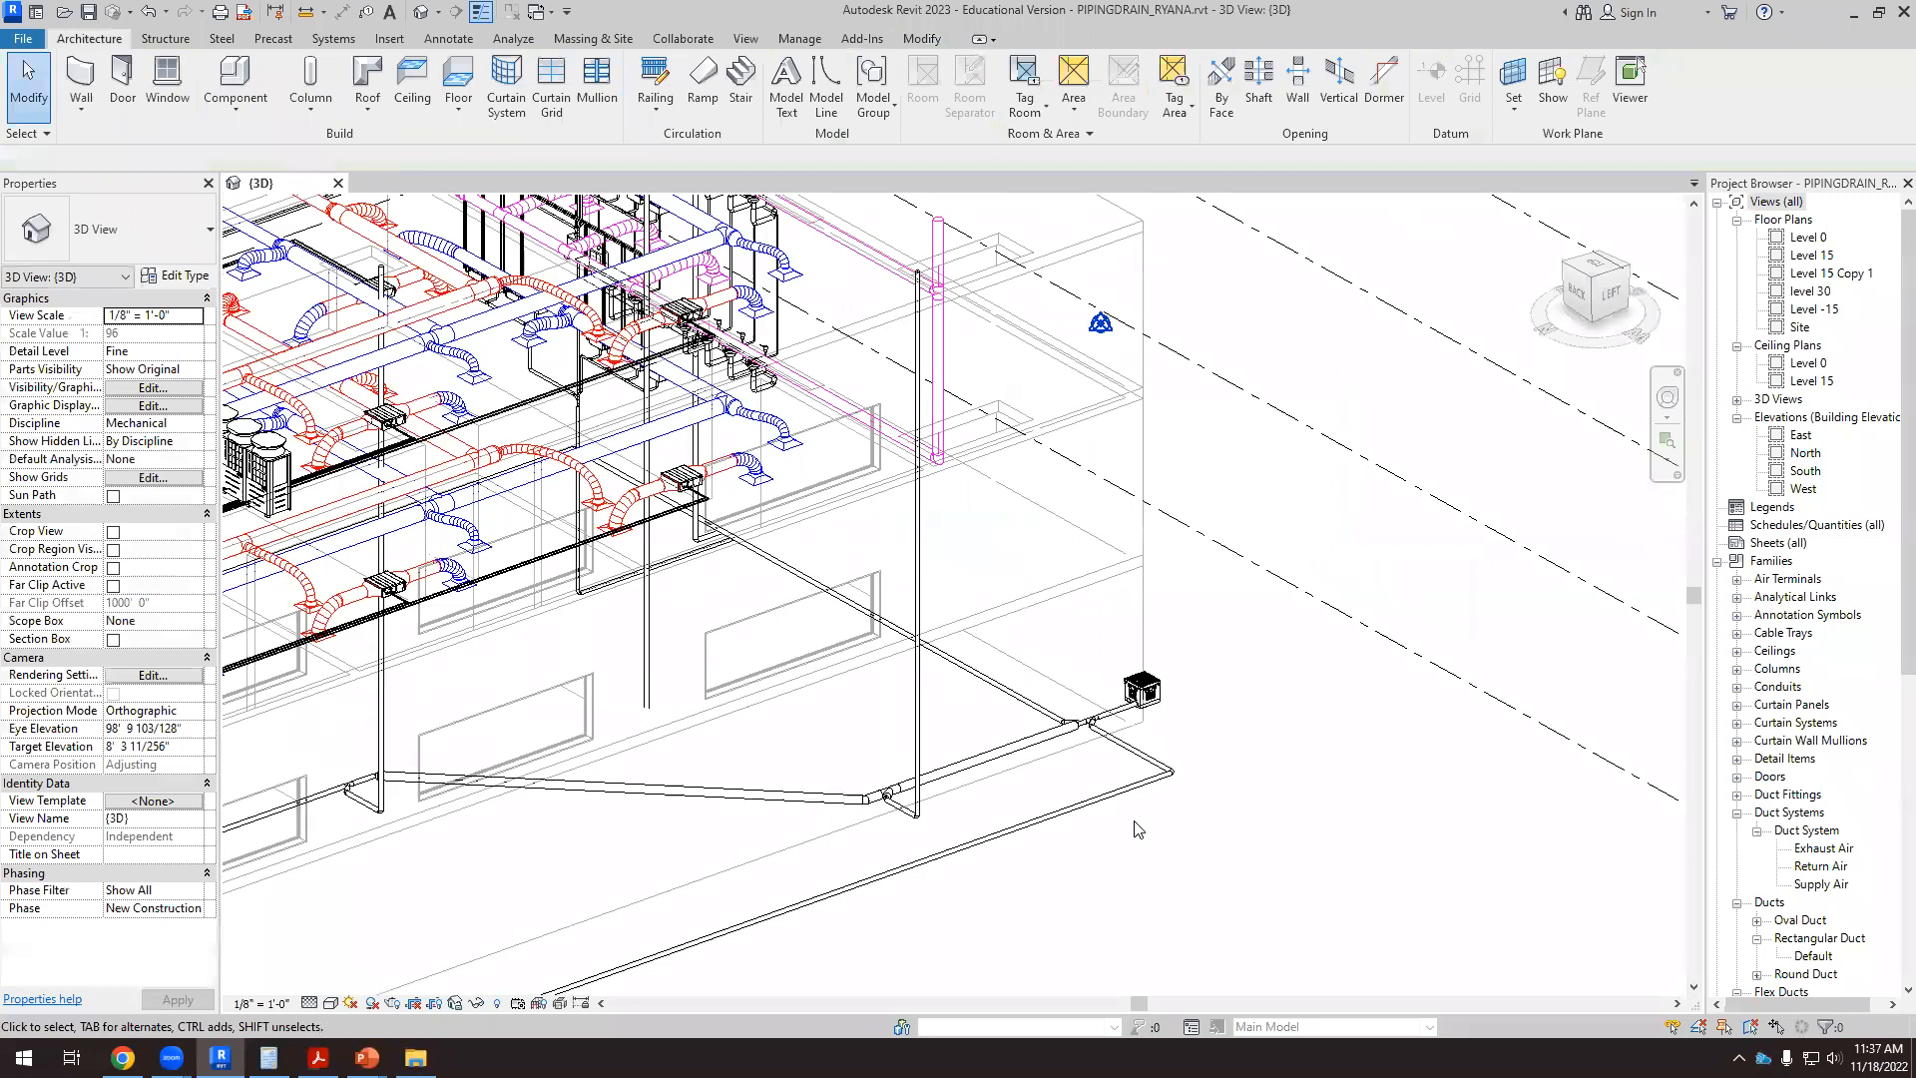
scroll(1189, 819, "up", 8)
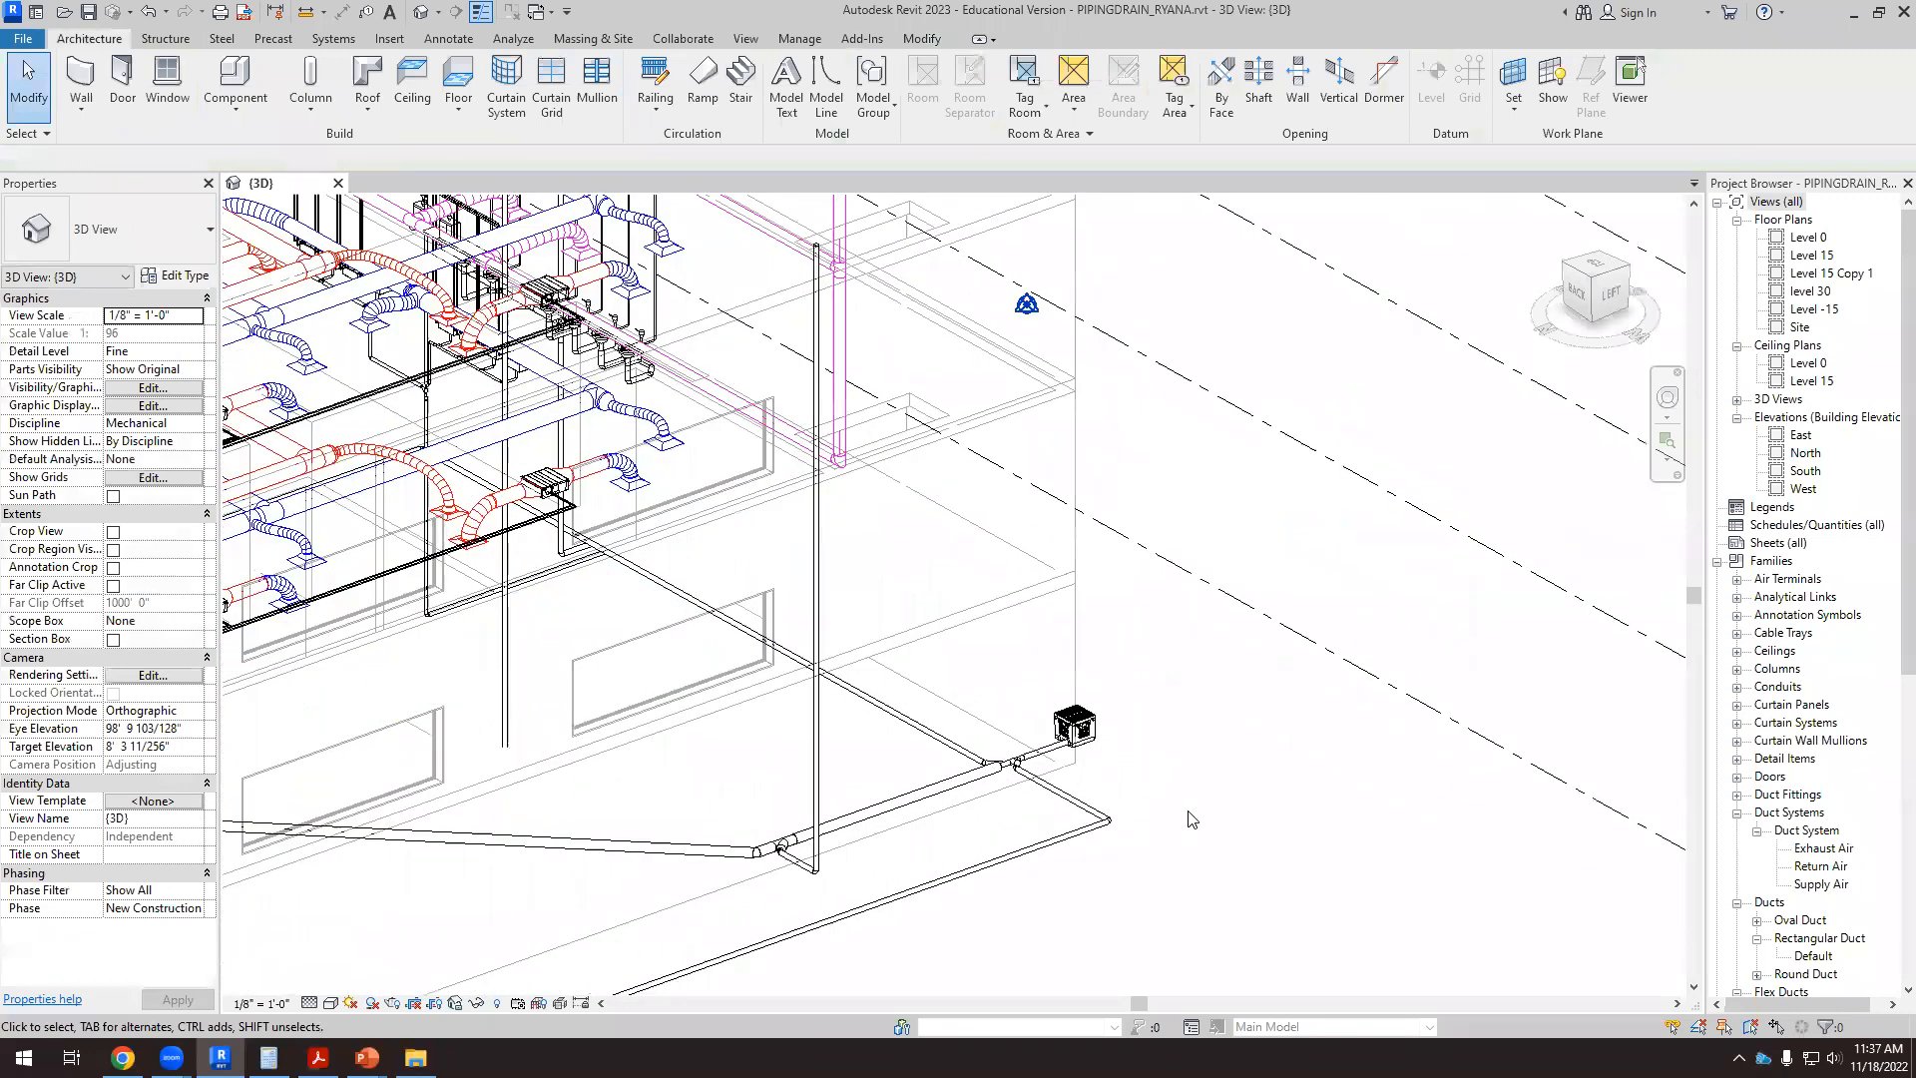
middle_click_drag(1049, 691, 755, 636, "shift")
scroll(743, 658, "down", 2)
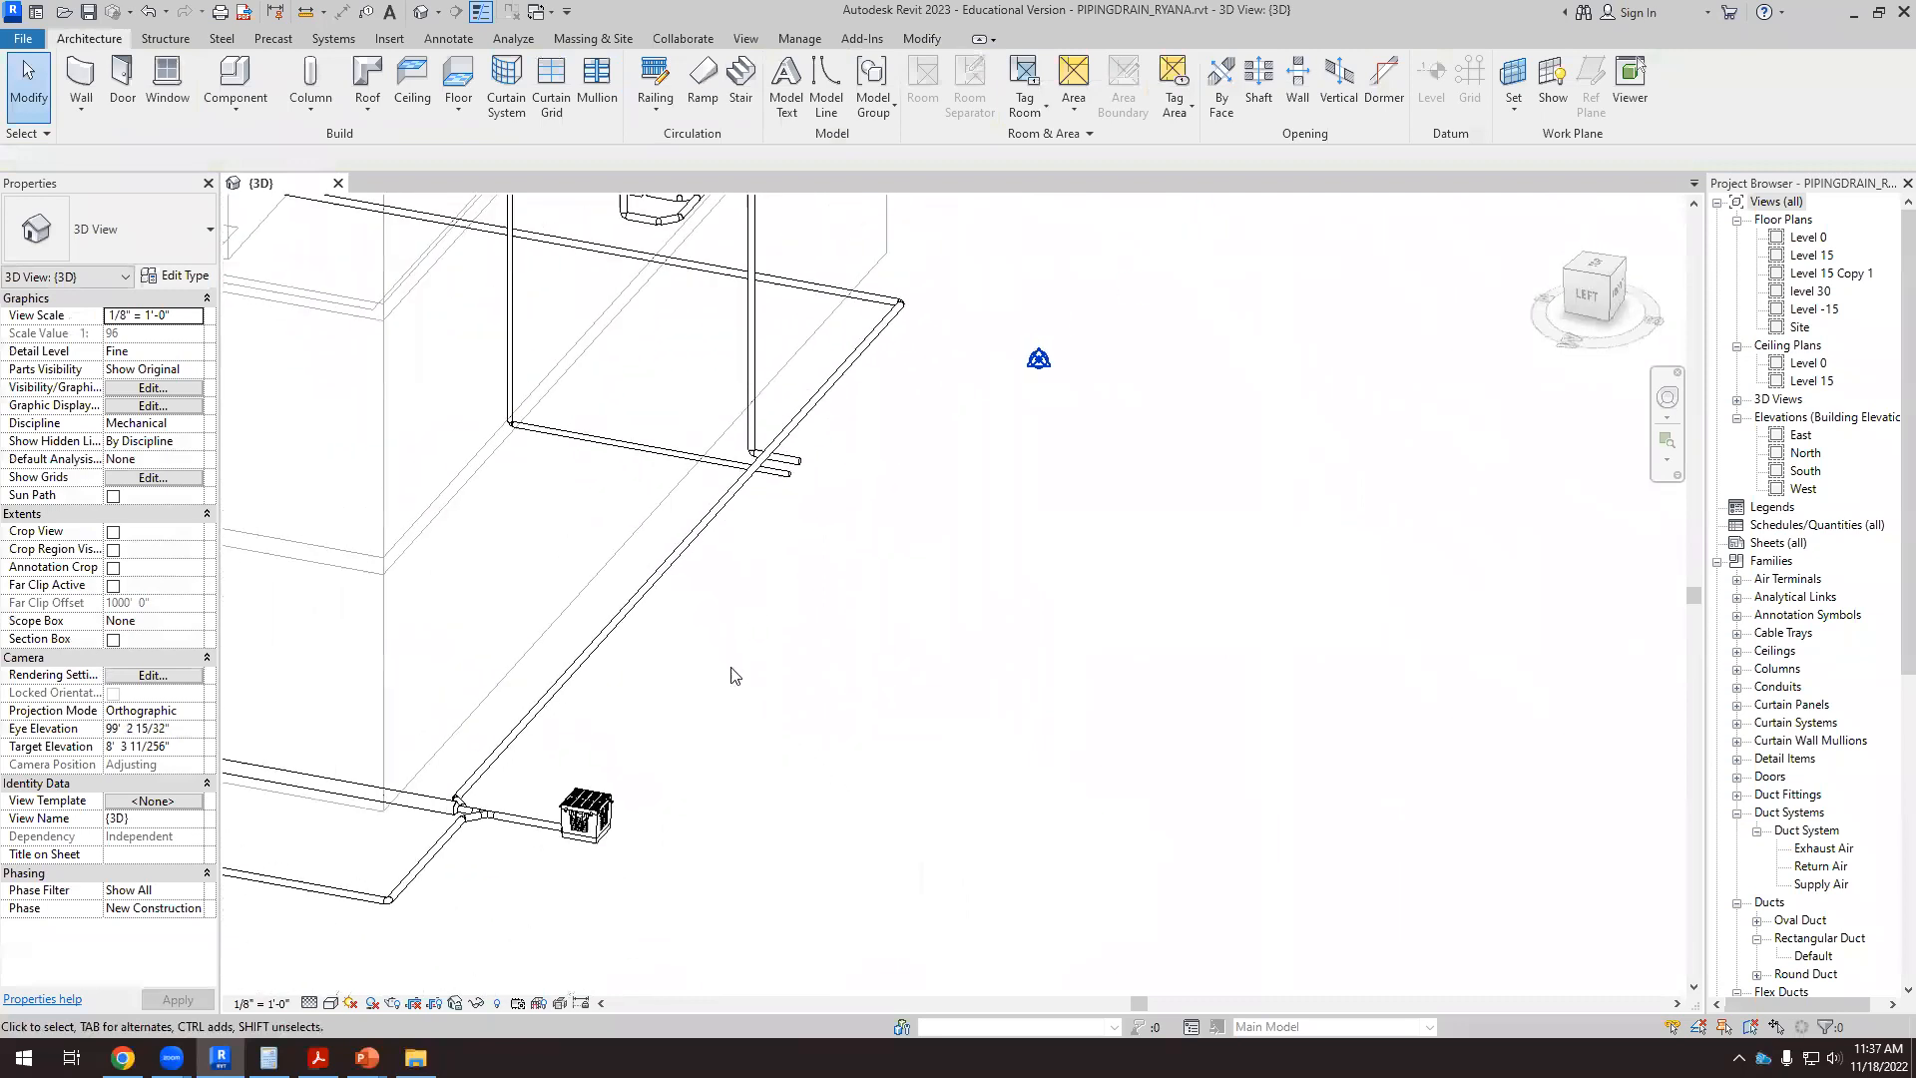
Step: Check the diameters and elevations of the outlet pipe and the open-ended sanitary drain stubs crossing the perimeter pipe
left_click(520, 838)
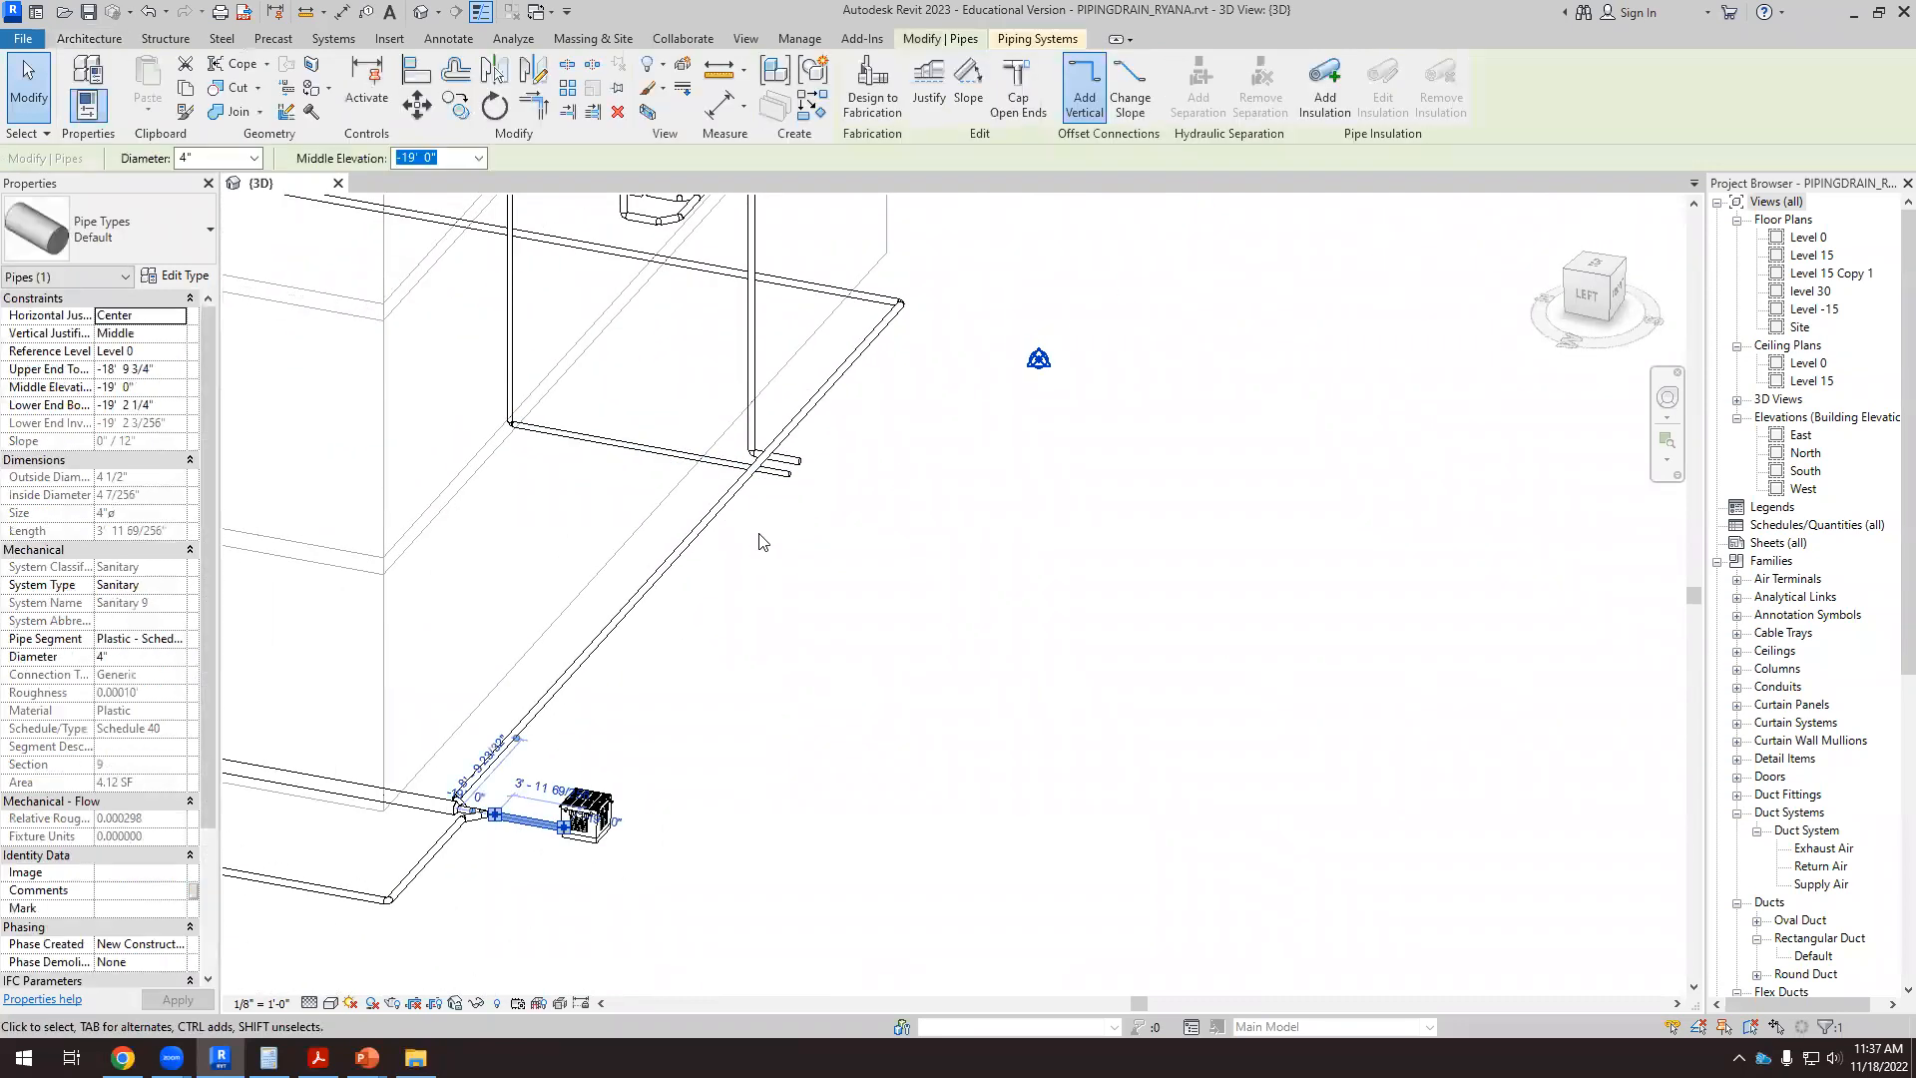
scroll(762, 539, "up", 1)
scroll(839, 483, "up", 2)
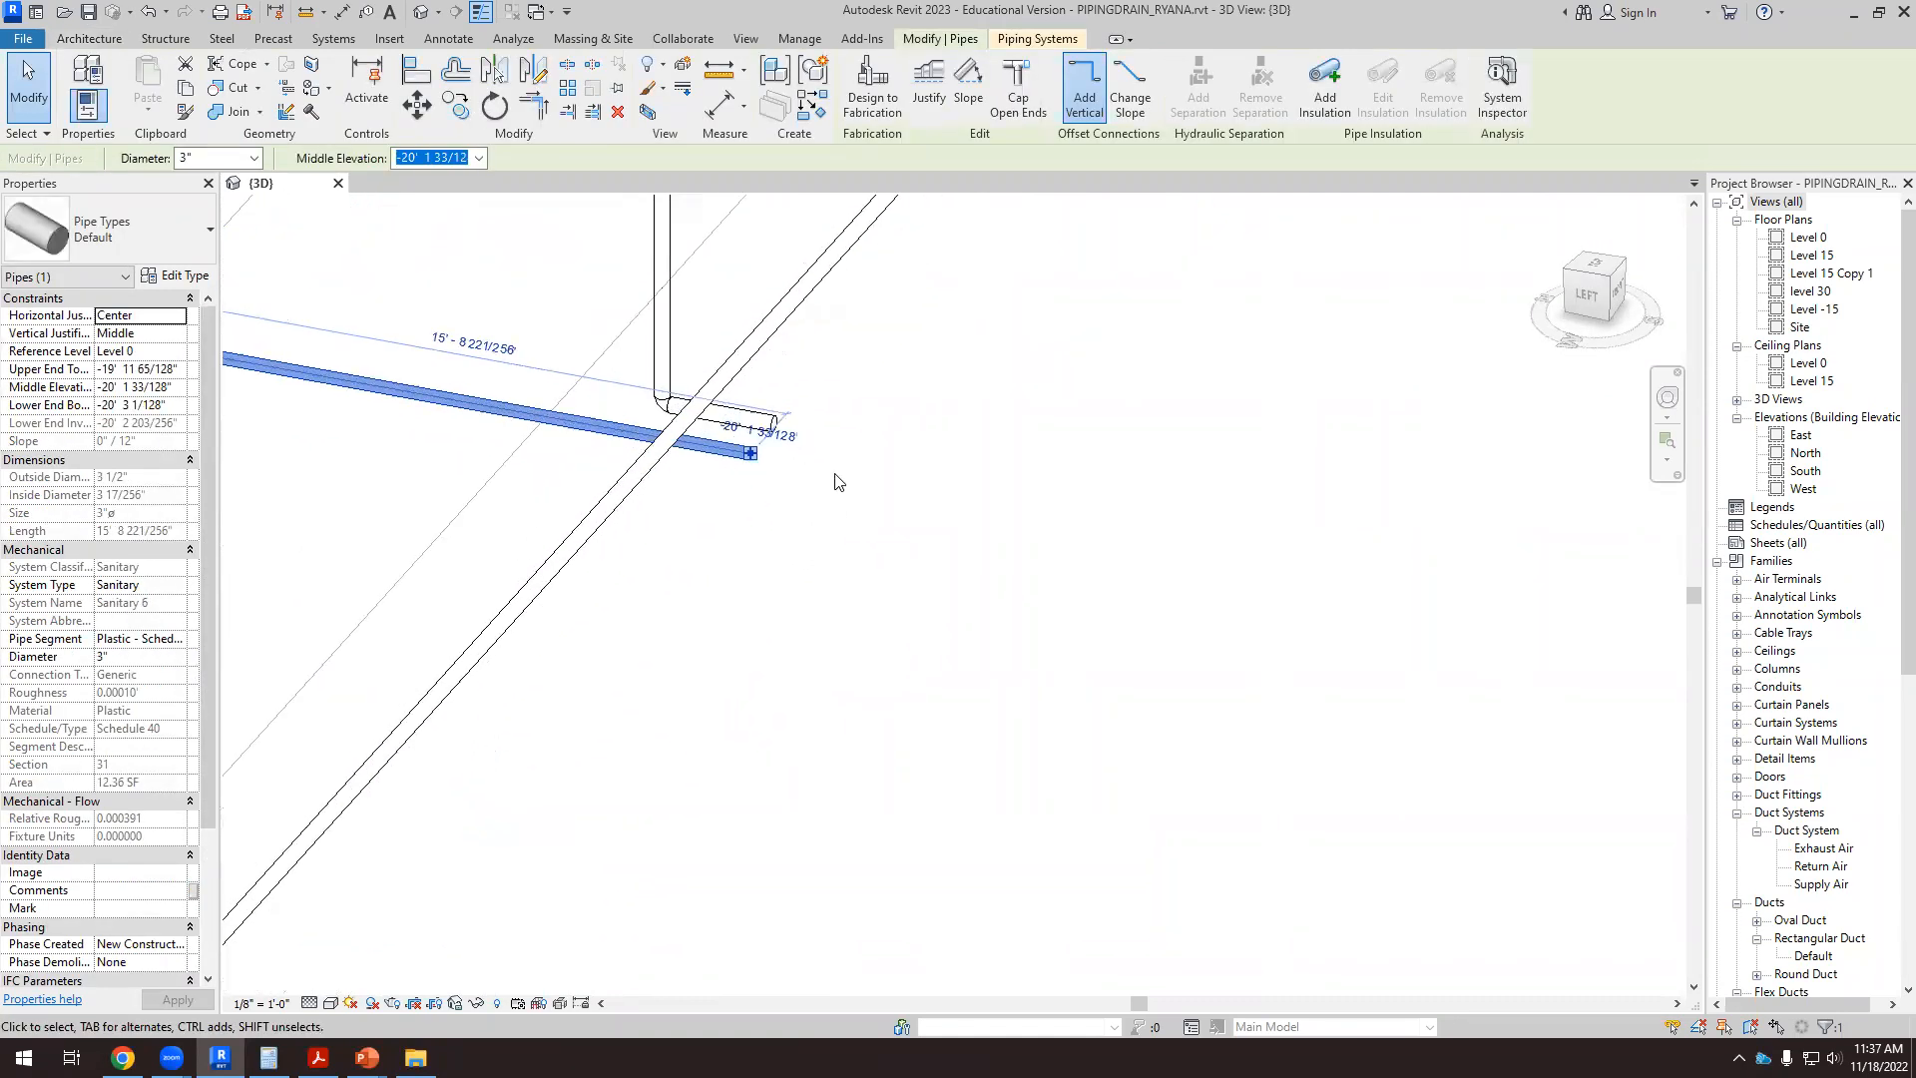
left_click(775, 421)
scroll(862, 559, "down", 3)
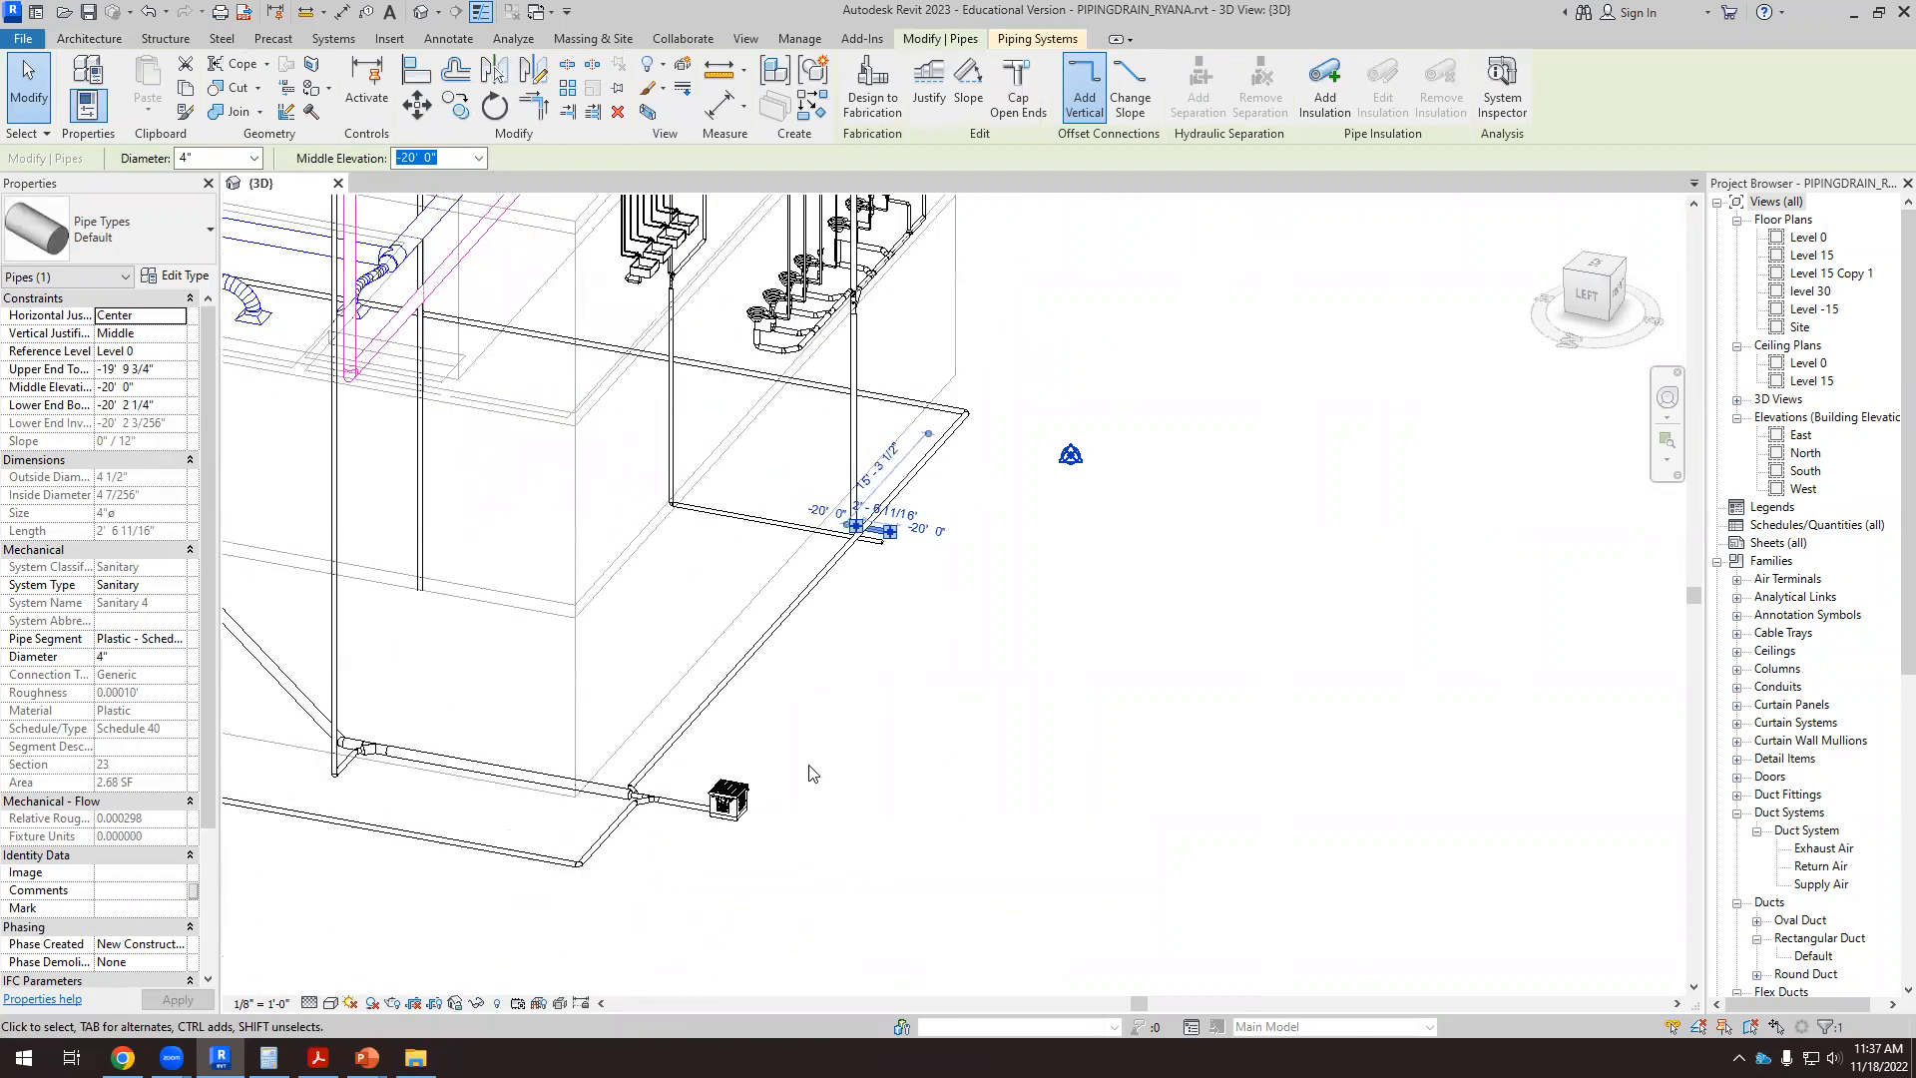
scroll(958, 465, "up", 2)
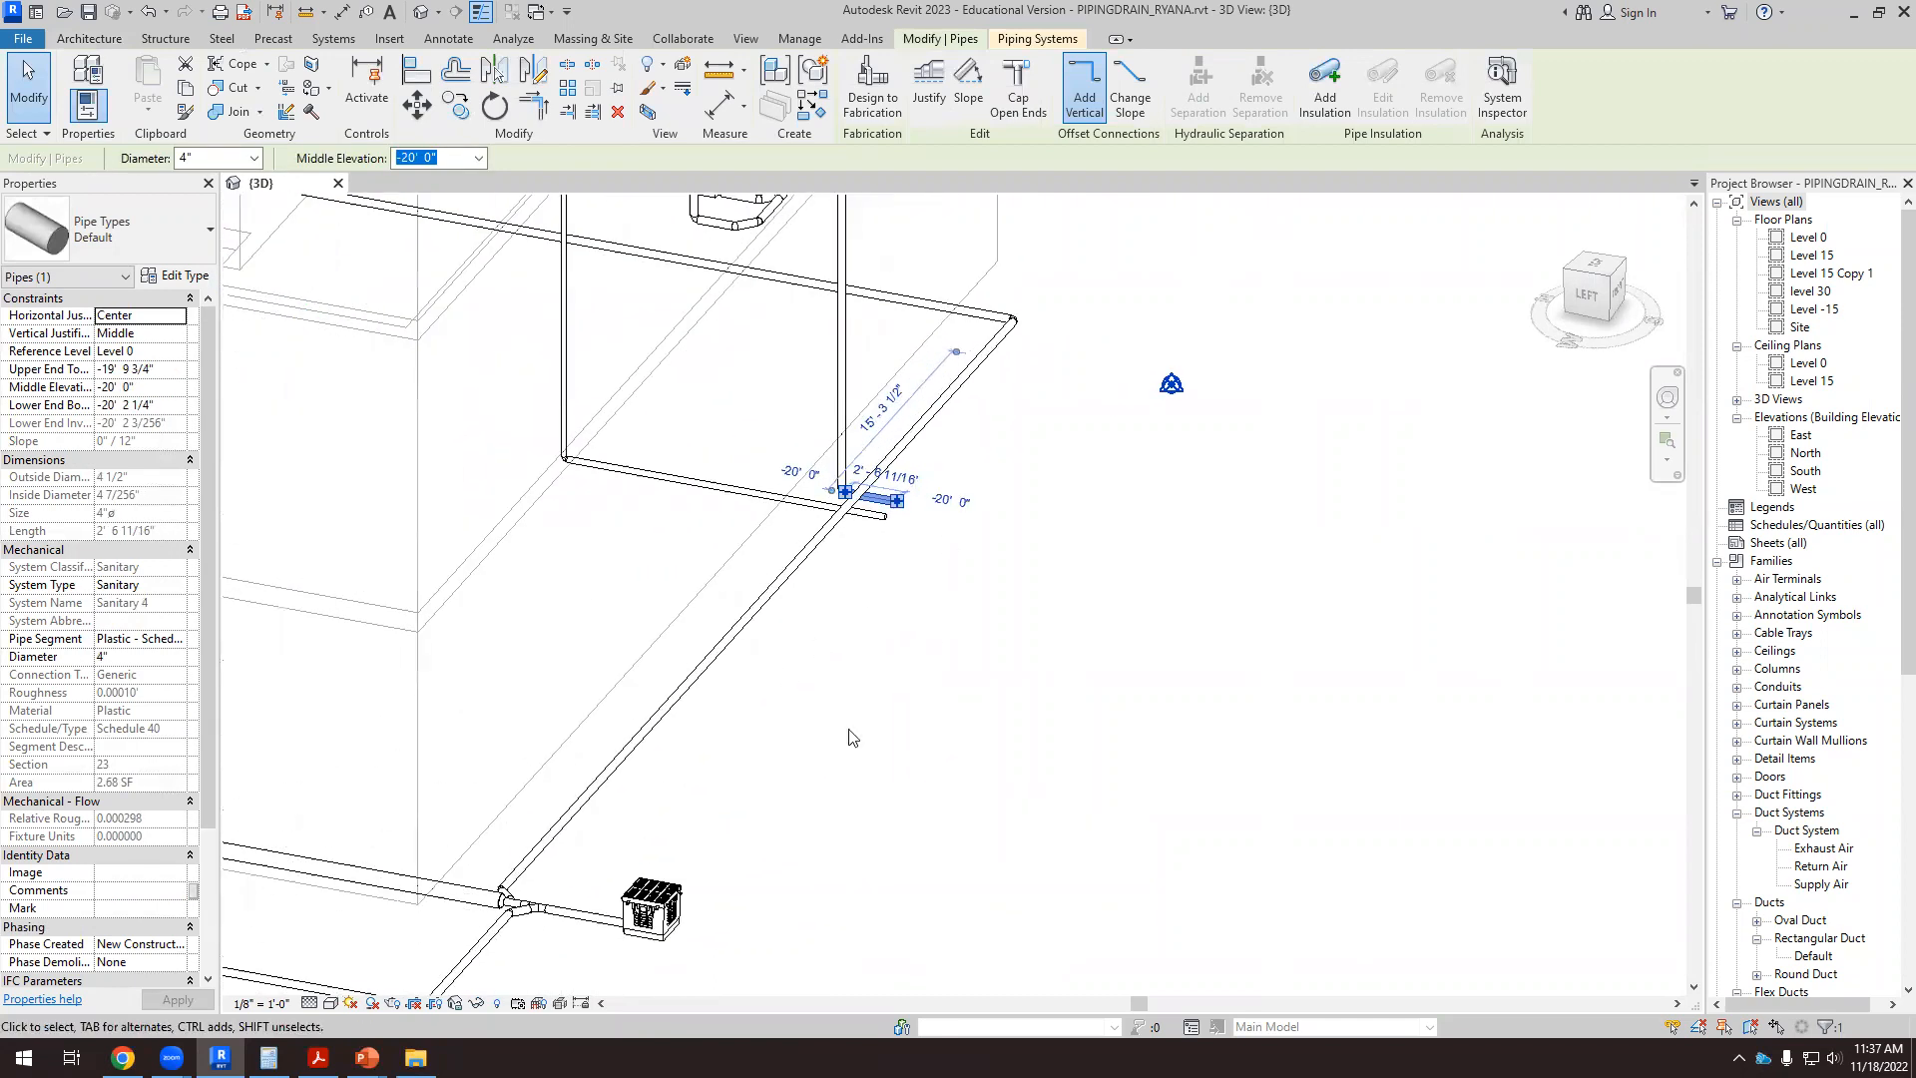
scroll(678, 940, "down", 2)
middle_click_drag(855, 762, 664, 957, "shift")
scroll(471, 825, "up", 2)
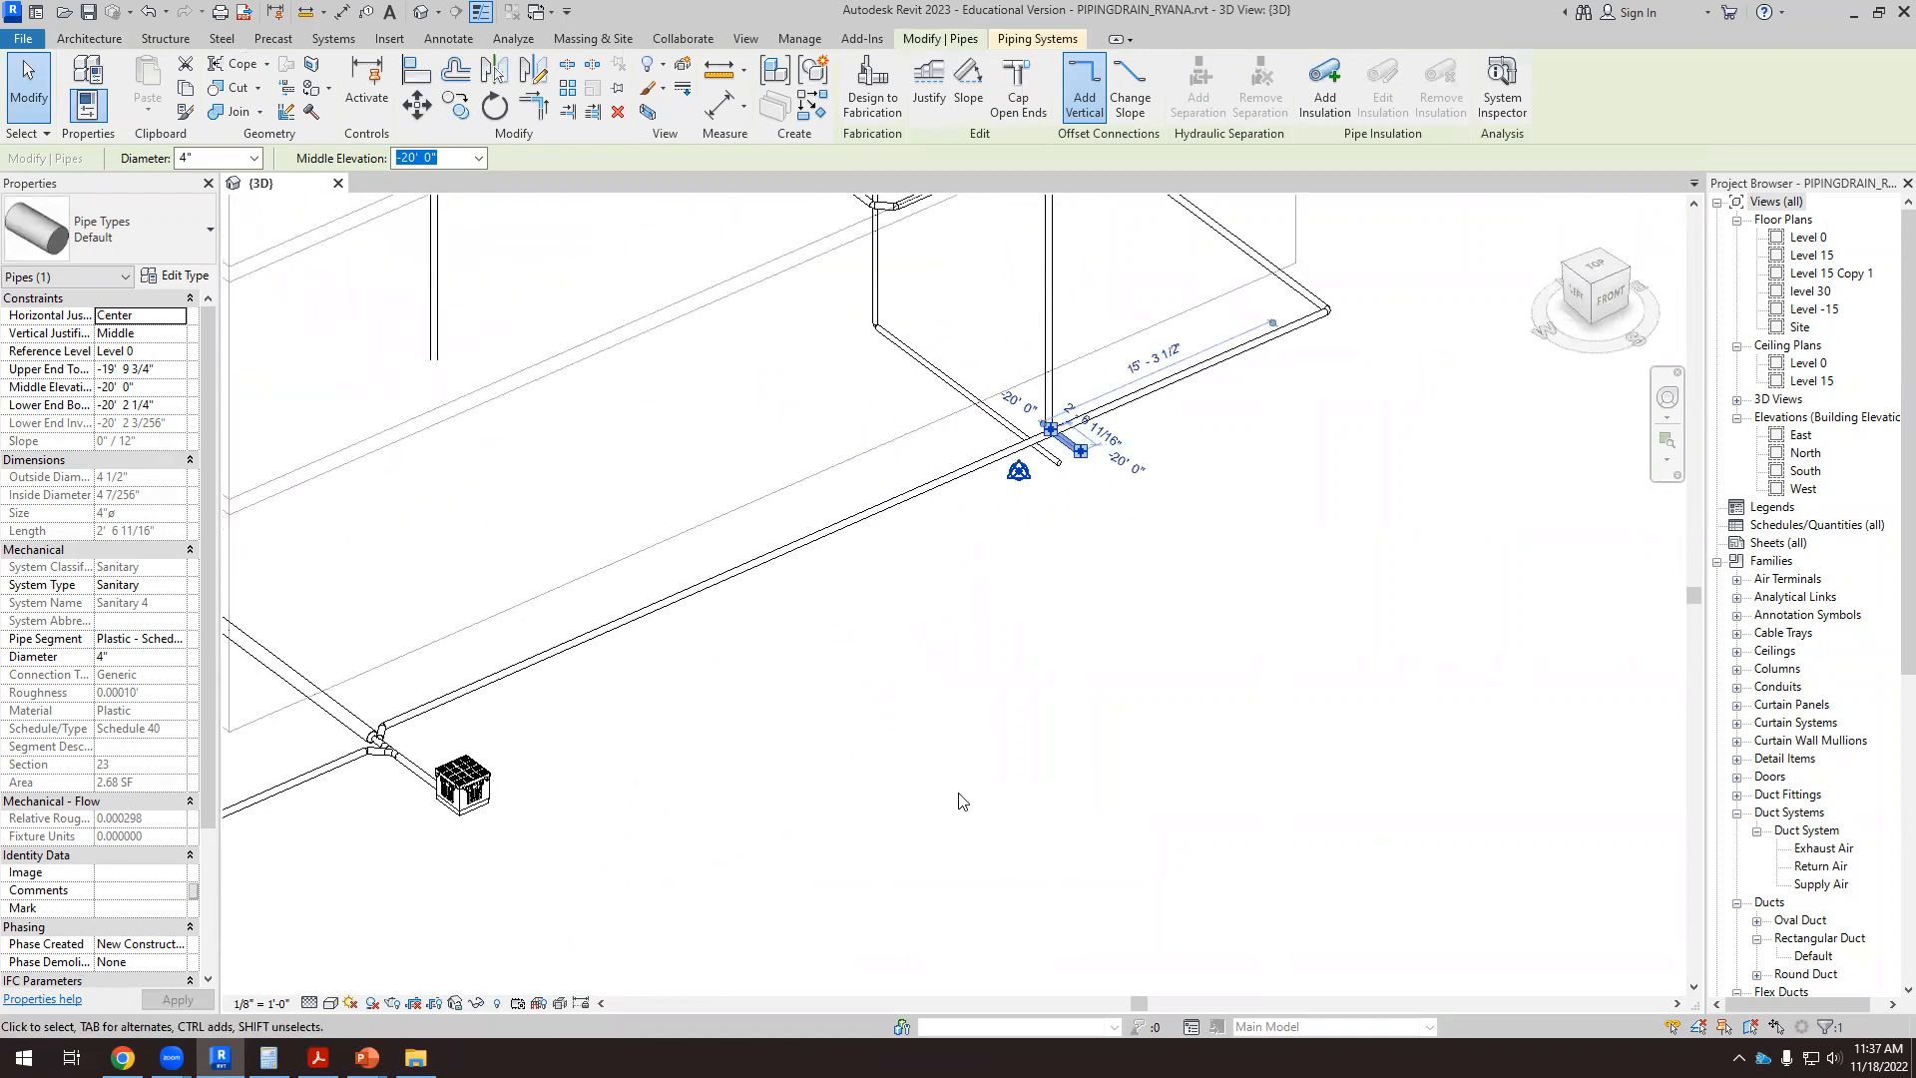
Step: Draw a 6-inch pipe out of the catch basin's side connector, then angle it away from the building for about 12 feet
scroll(958, 801, "down", 2)
middle_click_drag(750, 803, 451, 850, "shift")
scroll(533, 688, "up", 2)
scroll(743, 552, "up", 5)
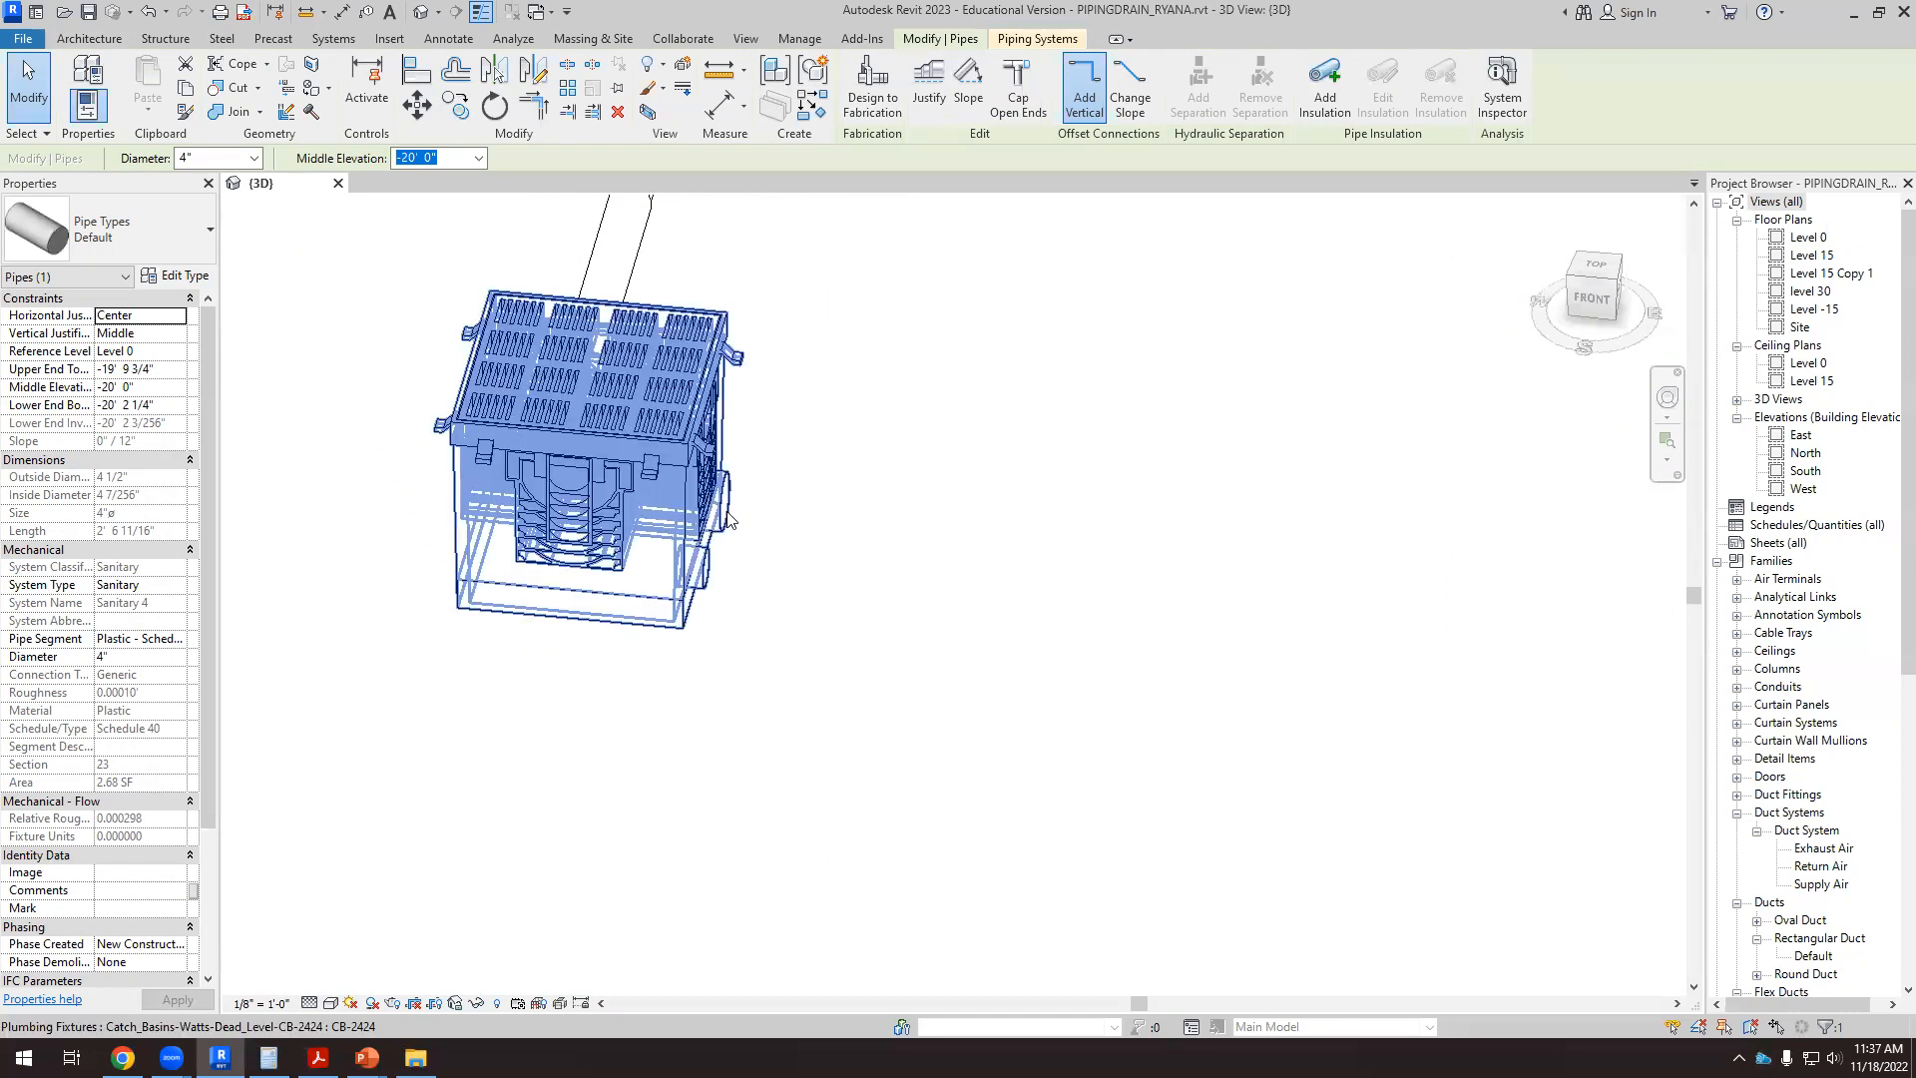
left_click(738, 529)
right_click(724, 501)
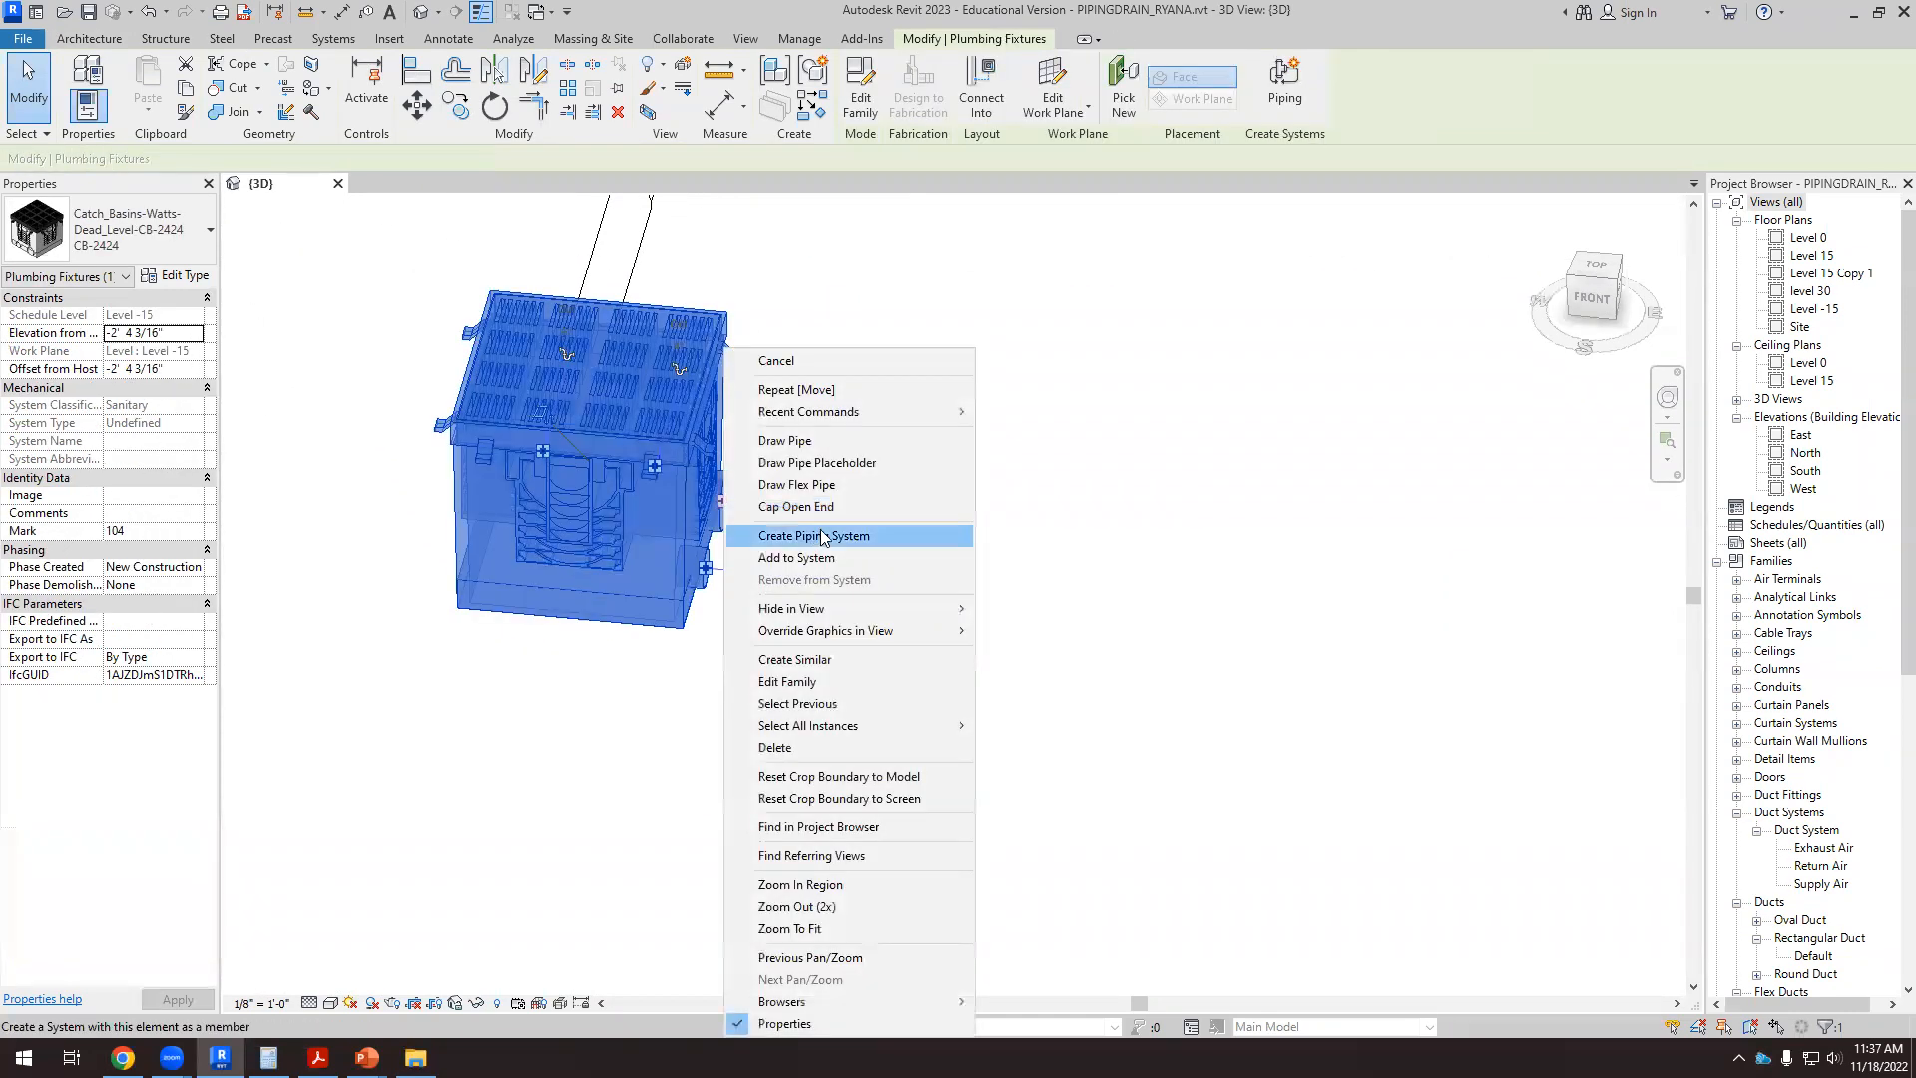
left_click(858, 457)
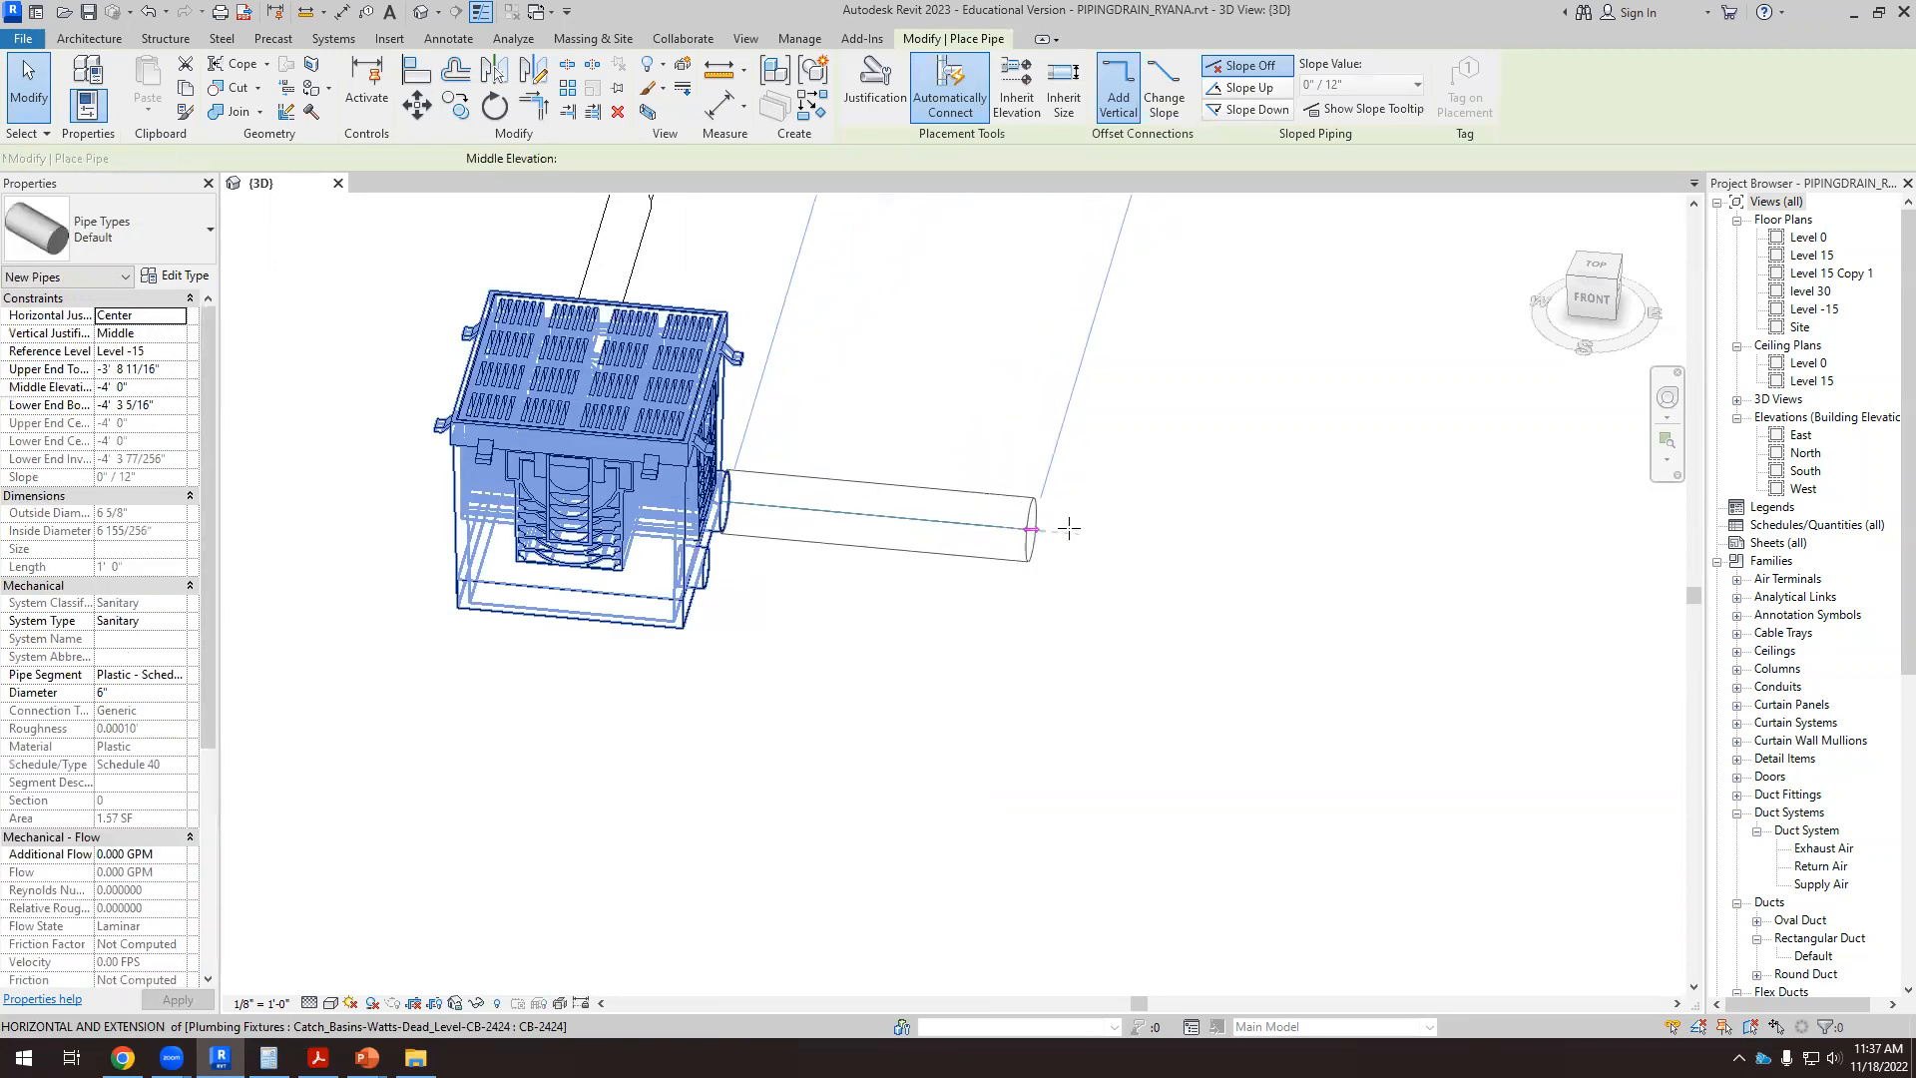
left_click(1113, 577)
scroll(1182, 644, "down", 2)
scroll(1182, 643, "down", 3)
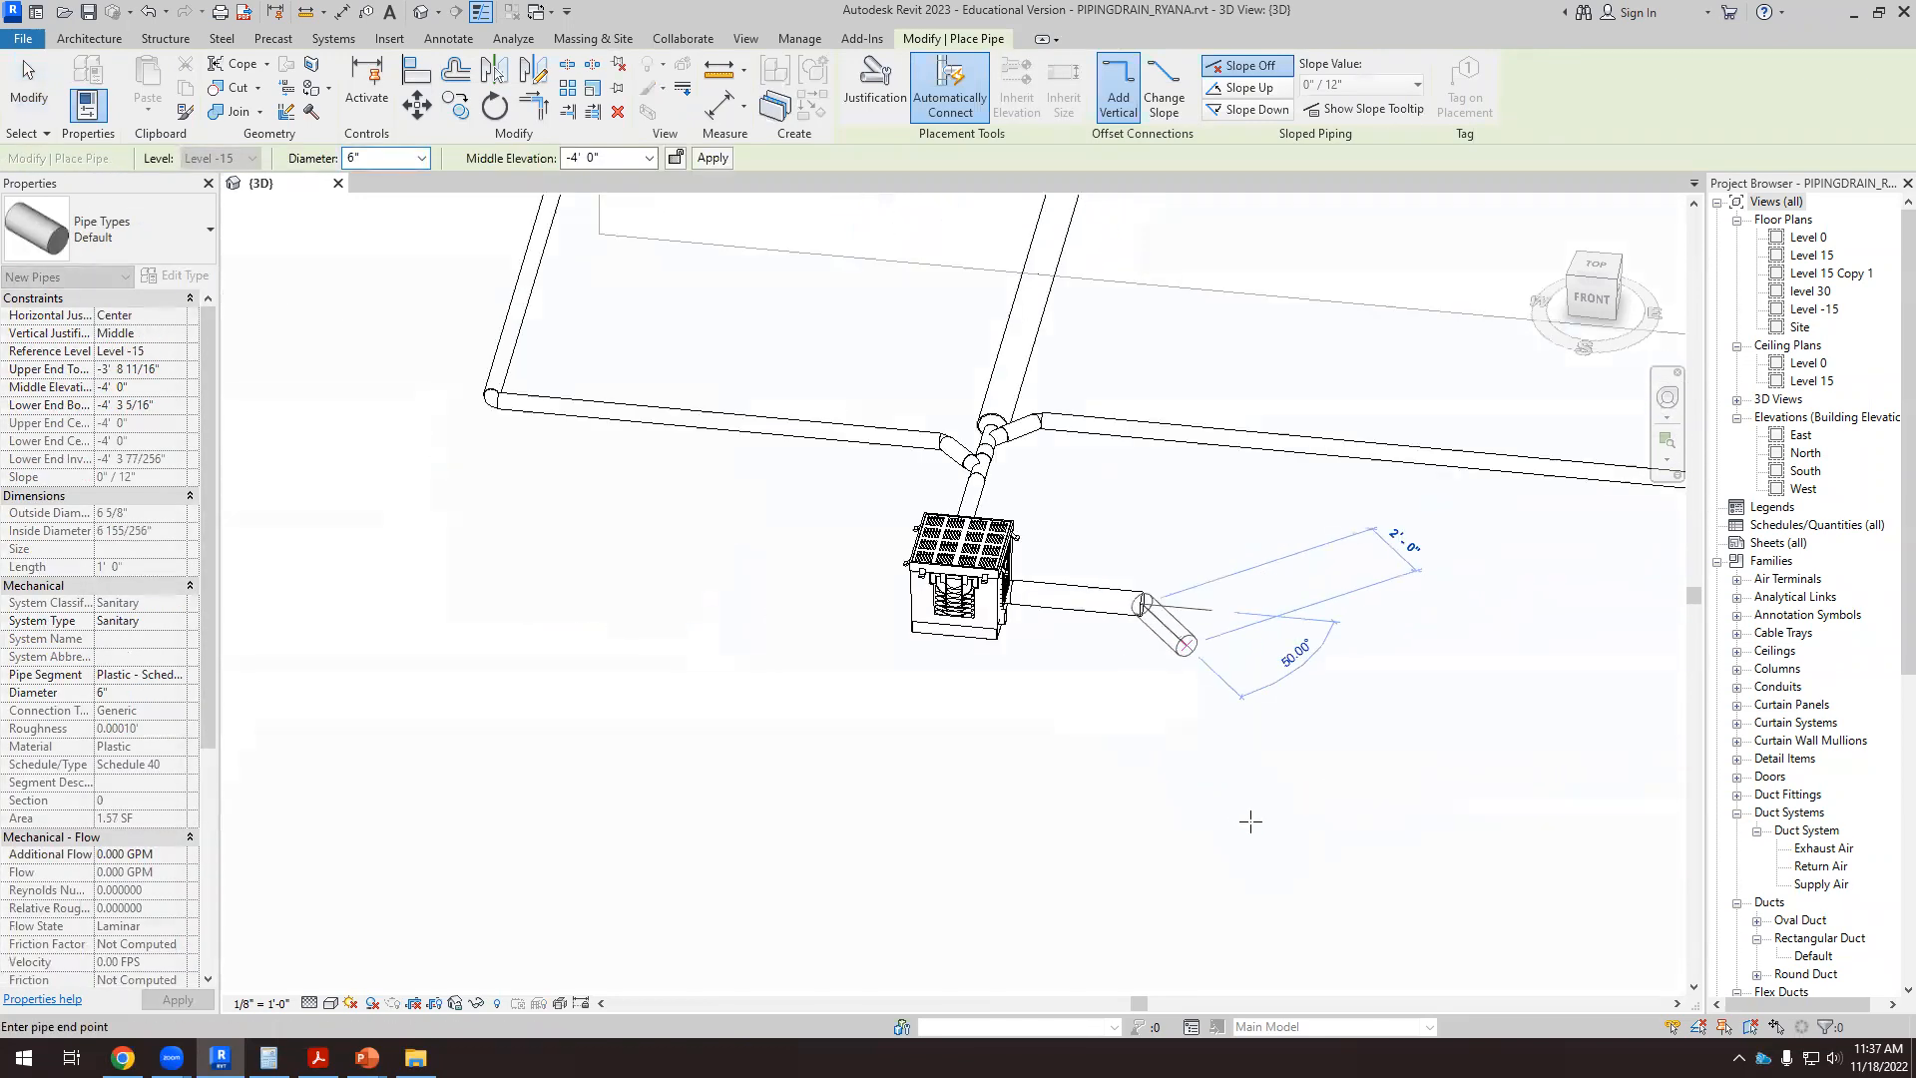
left_click(1331, 845)
key("Escape")
key("Escape")
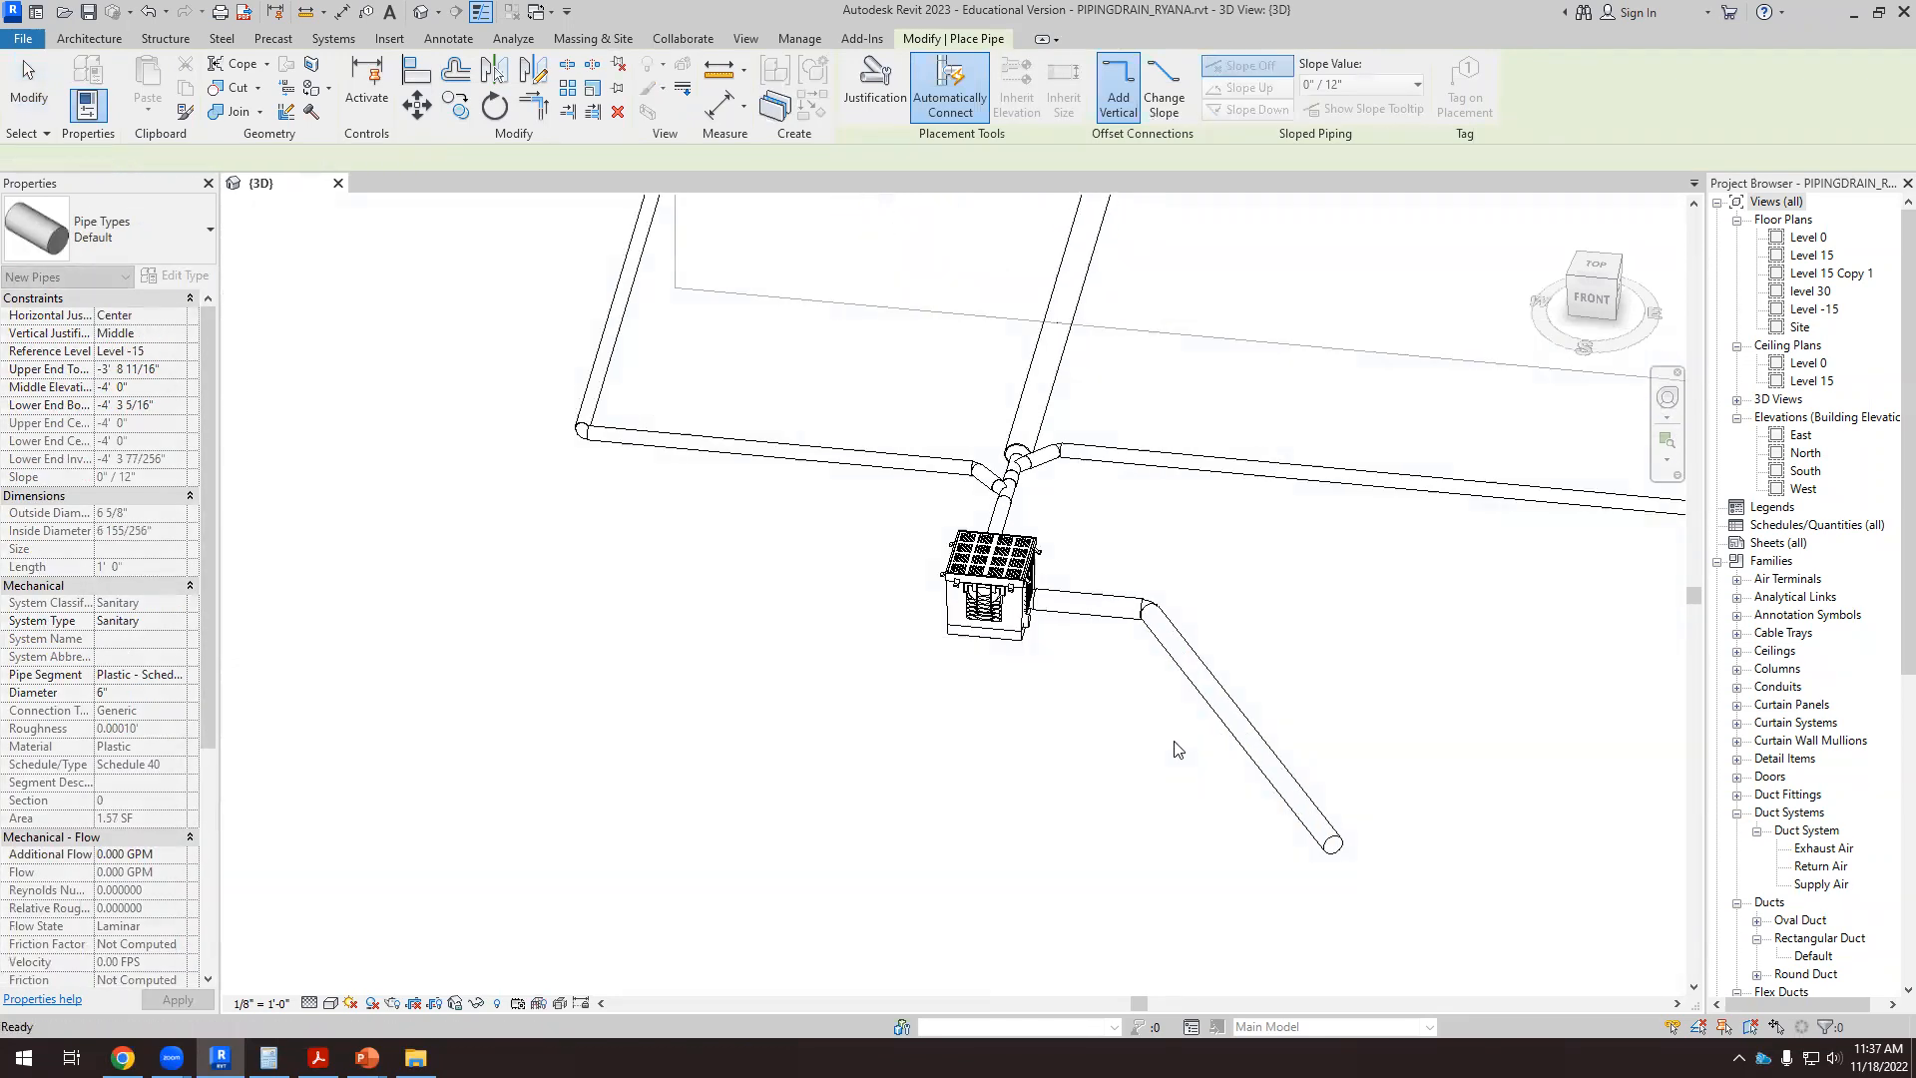
Step: Continue the 6-inch pipe from its open end as a run about 56 feet long, roughly parallel to the building's front
scroll(1264, 881, "down", 6)
mouse_move(1264, 881)
middle_mouse_down("shift")
mouse_move(1454, 911)
mouse_move(1351, 889)
mouse_move(1247, 897)
middle_mouse_up("shift")
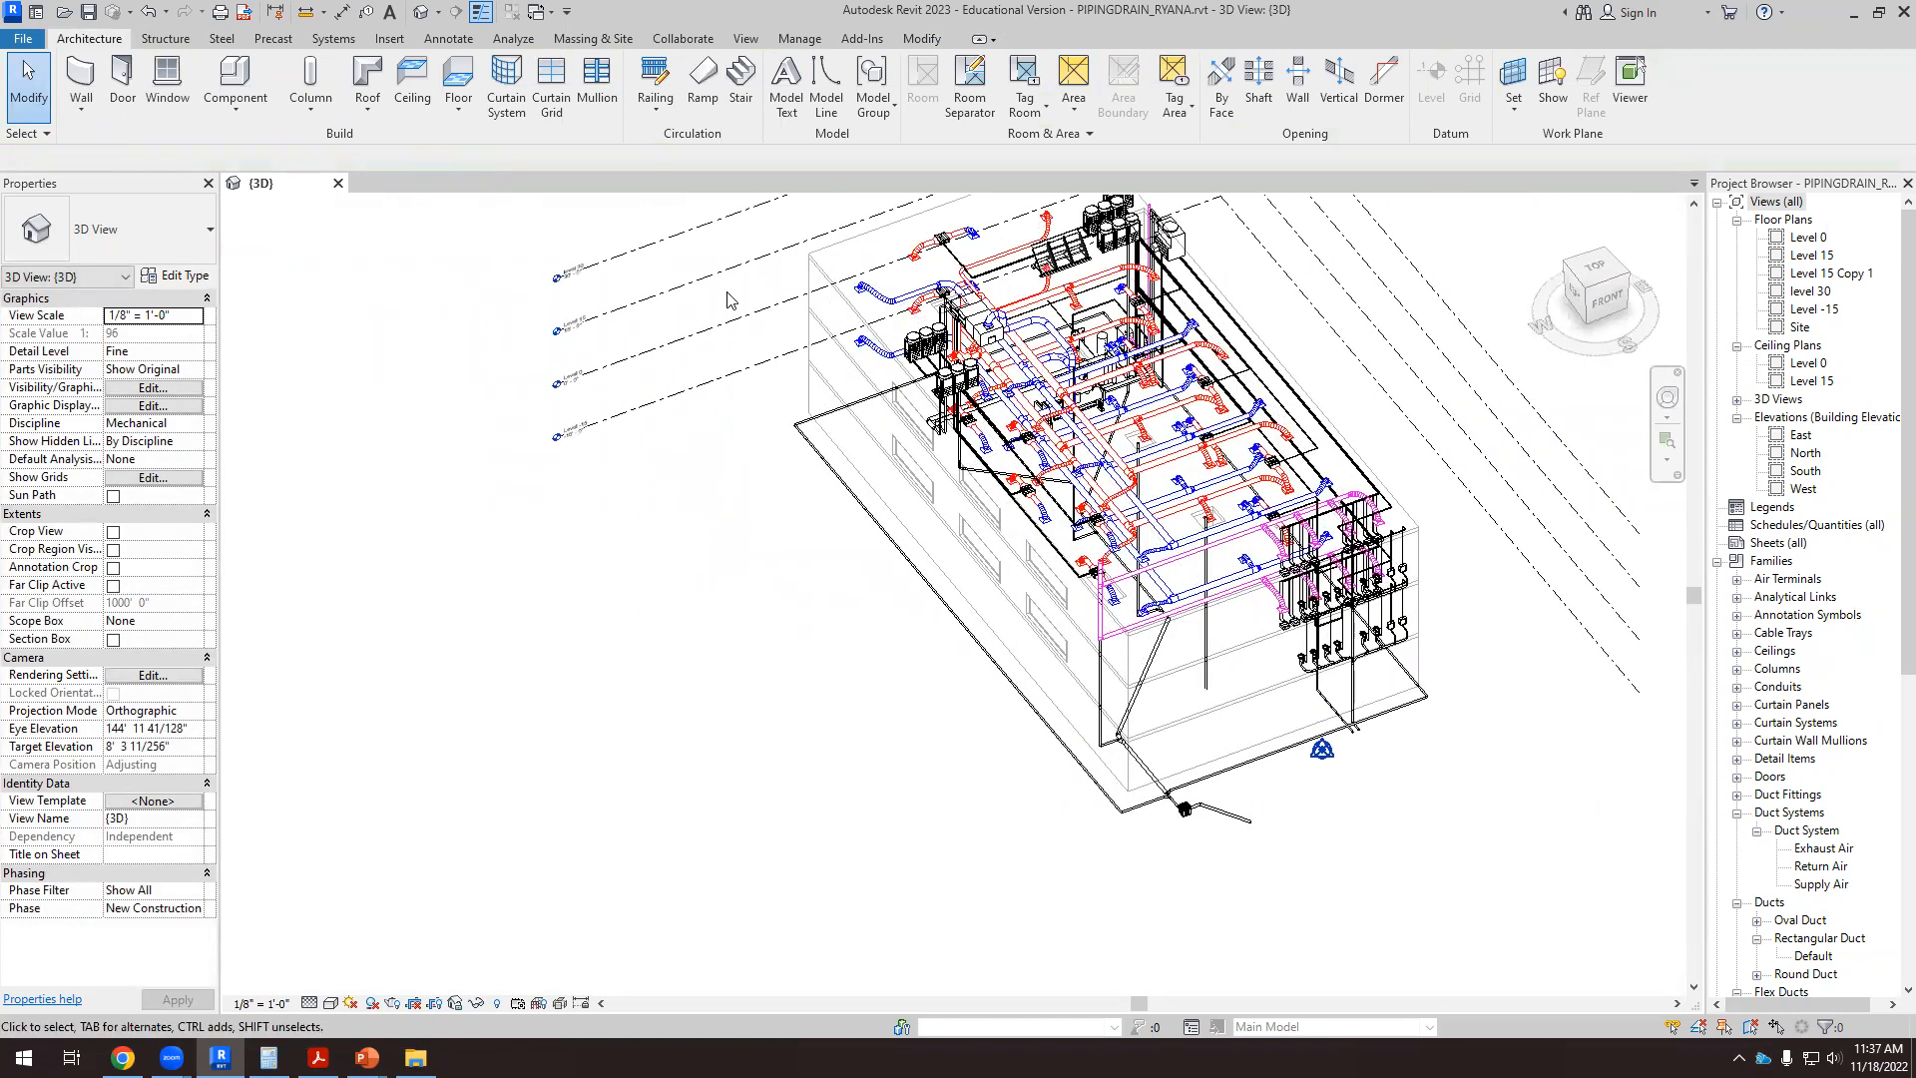
left_click(1246, 826)
scroll(1246, 826, "up", 5)
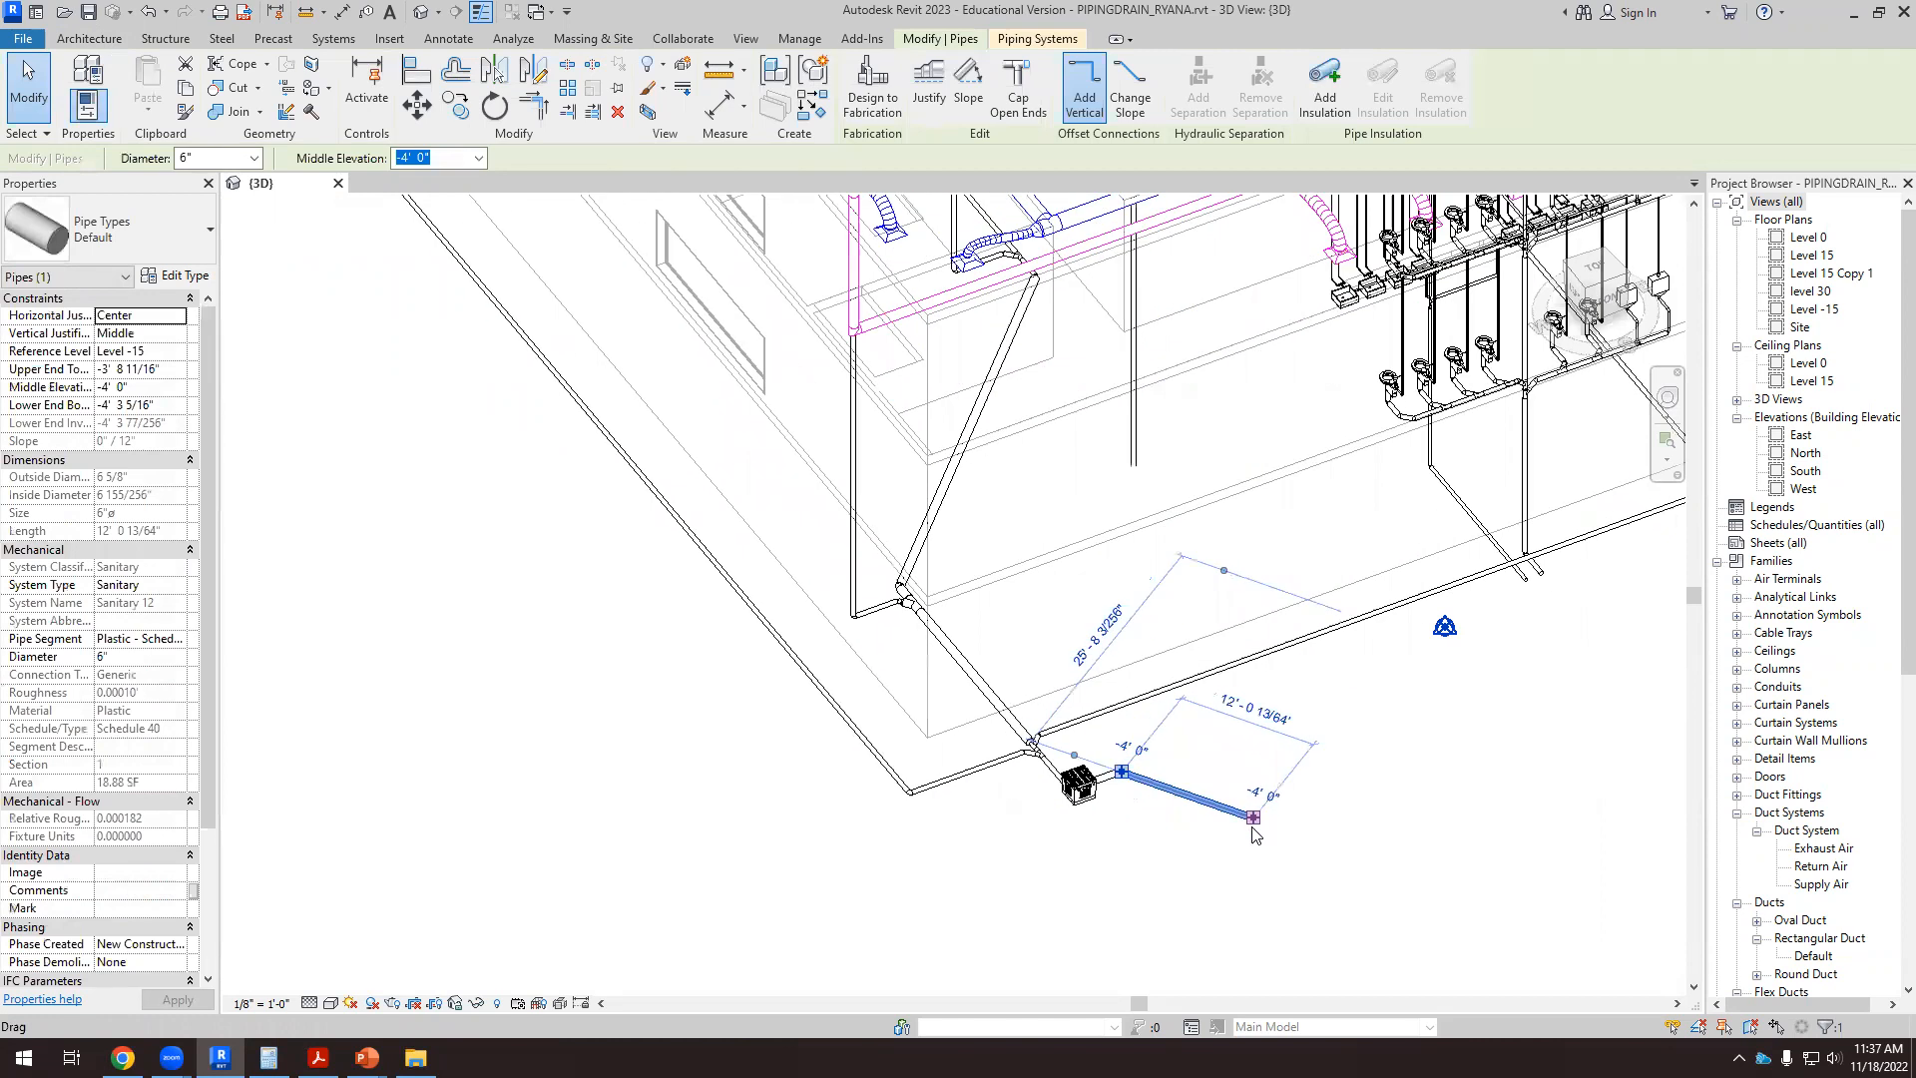
right_click(1253, 816)
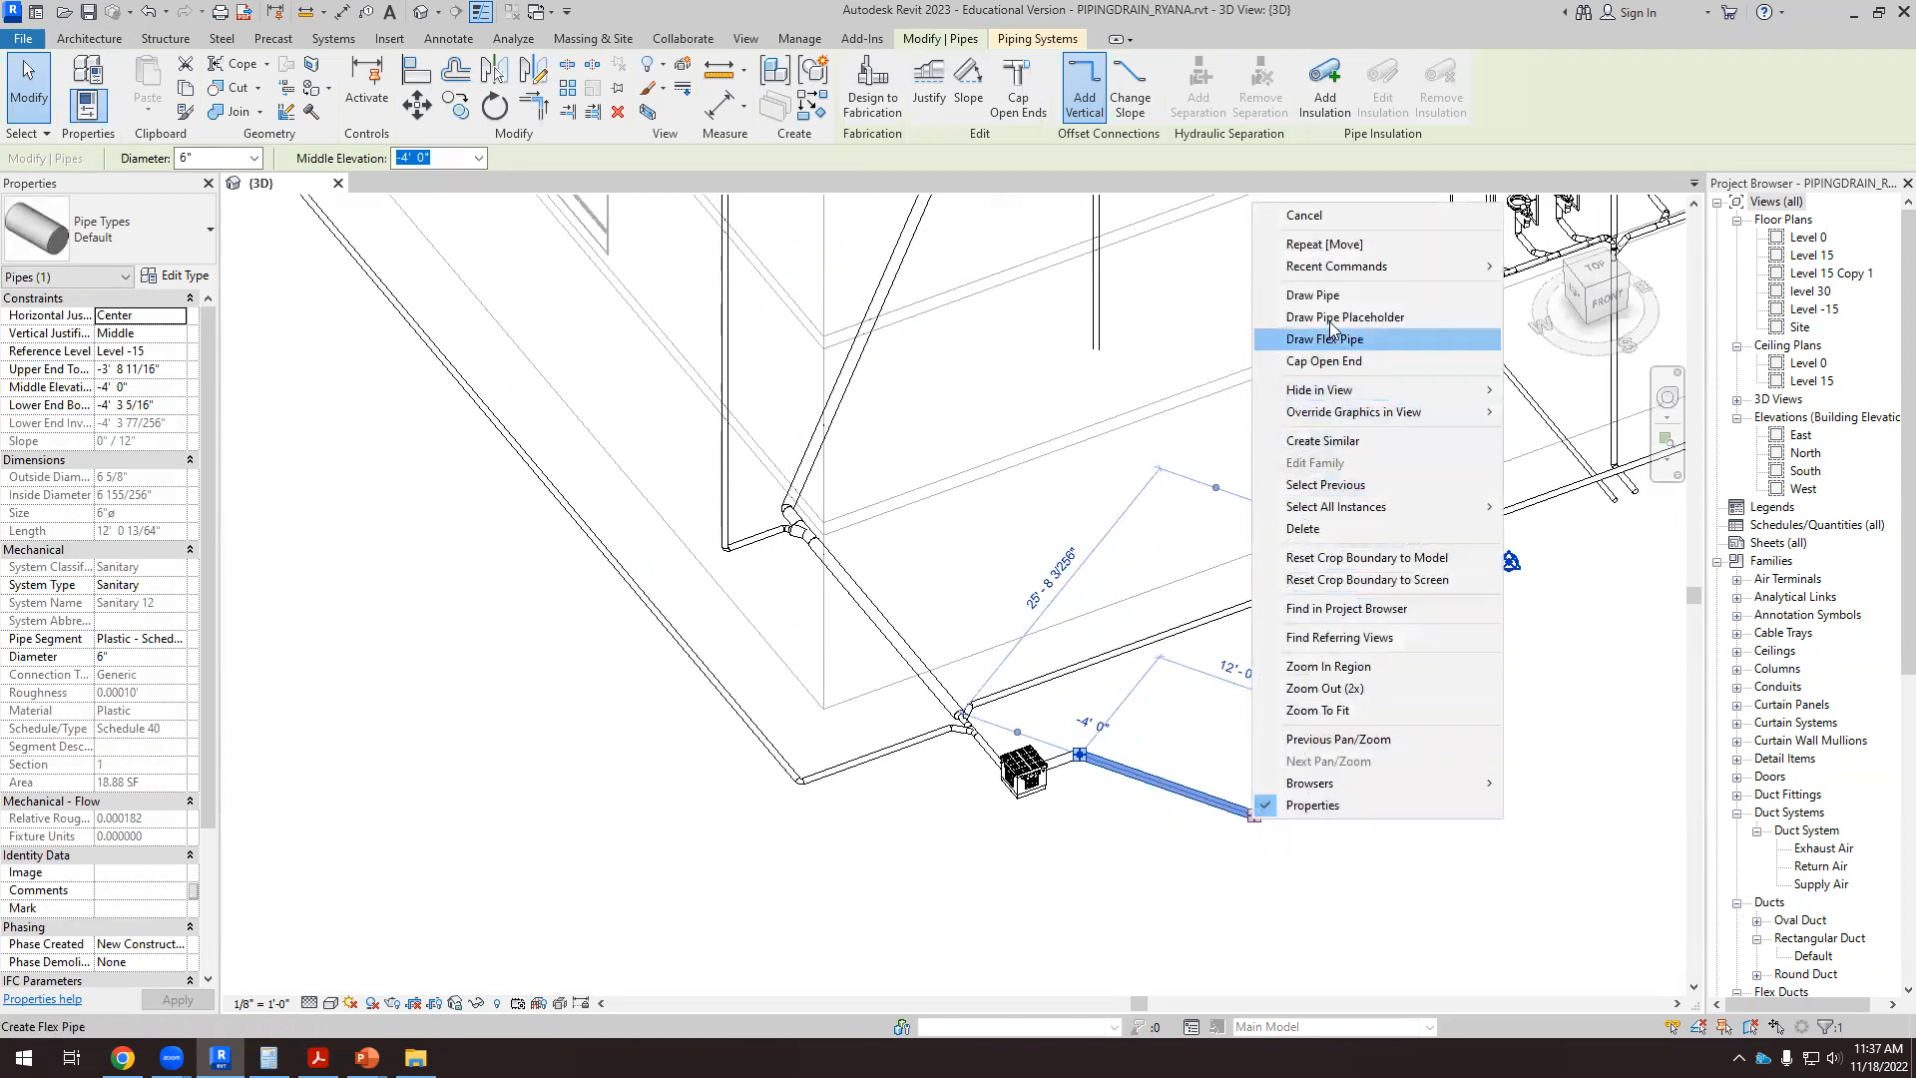
left_click(1312, 294)
scroll(841, 866, "down", 4)
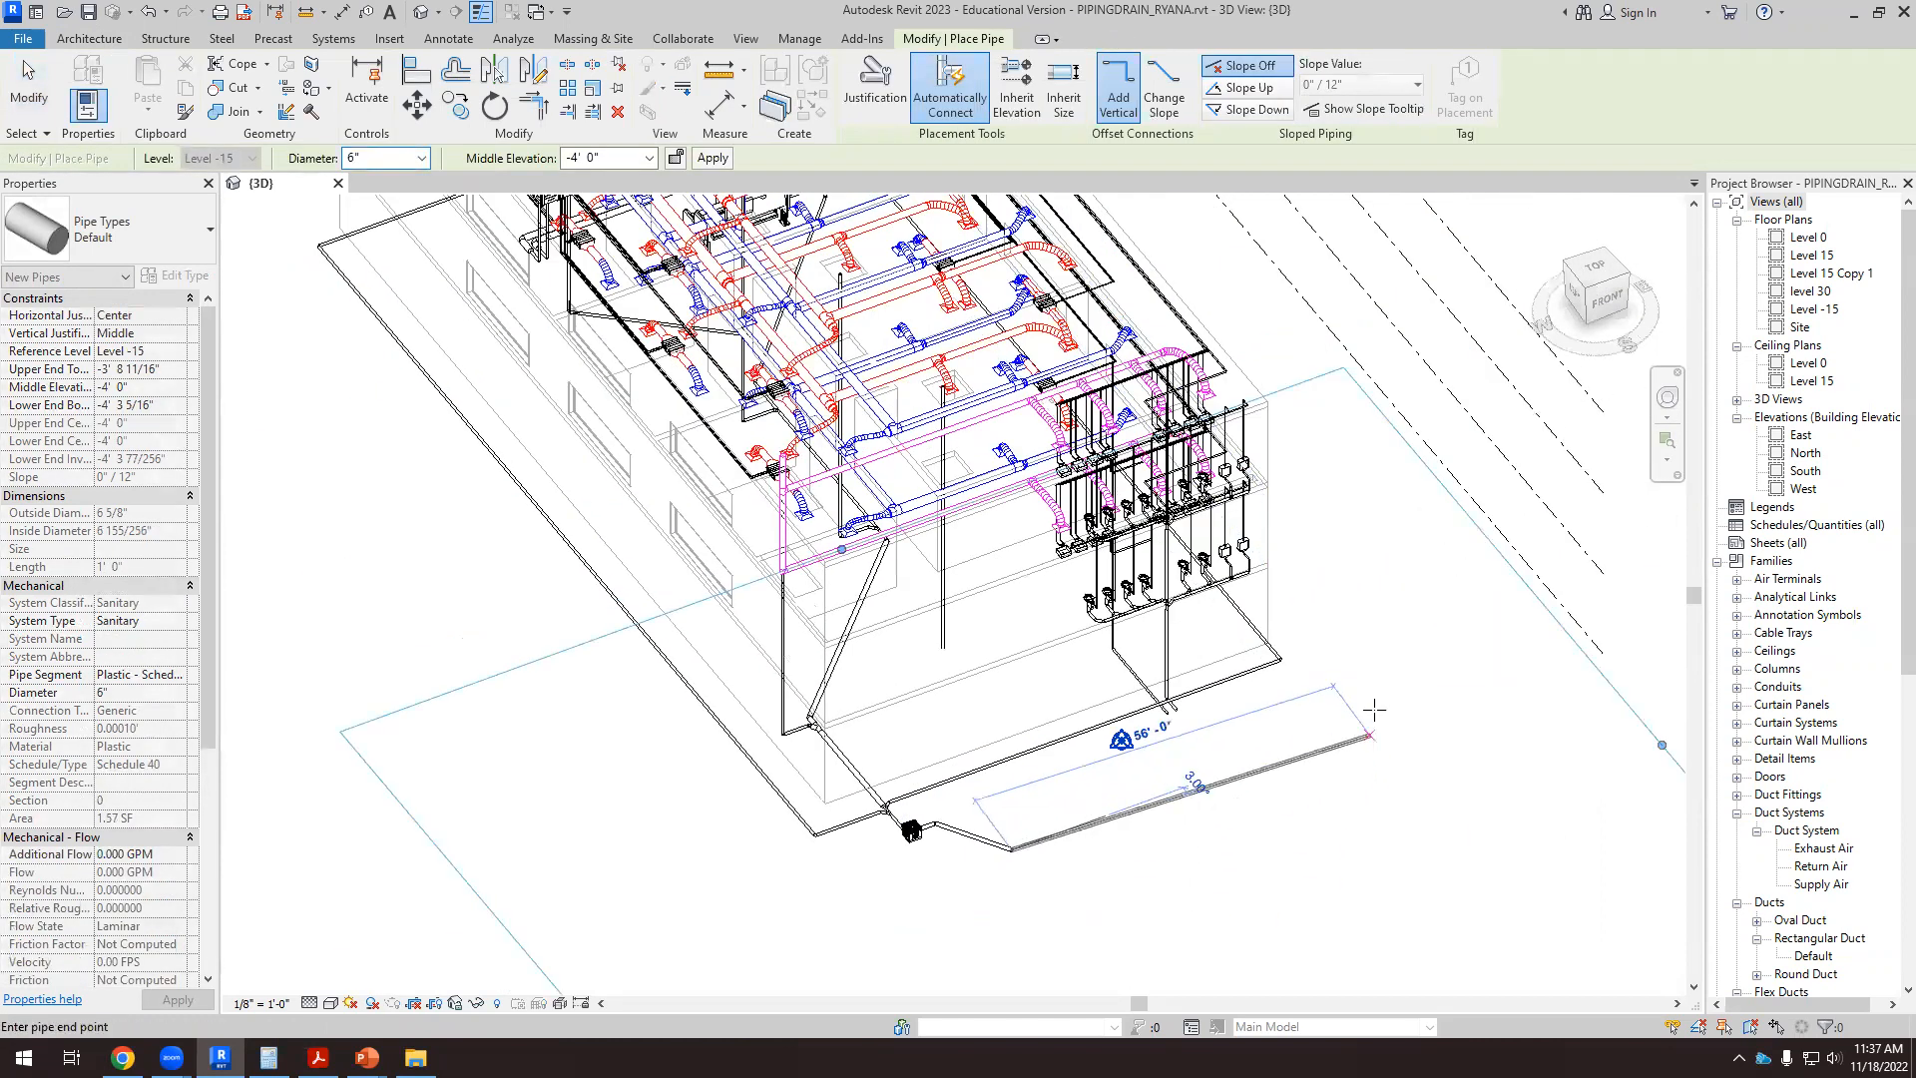
key("Escape")
key("Escape")
Step: Extend the long 6-inch run past its elbow in the opposite direction, beyond the catch basin branch
scroll(988, 878, "up", 5)
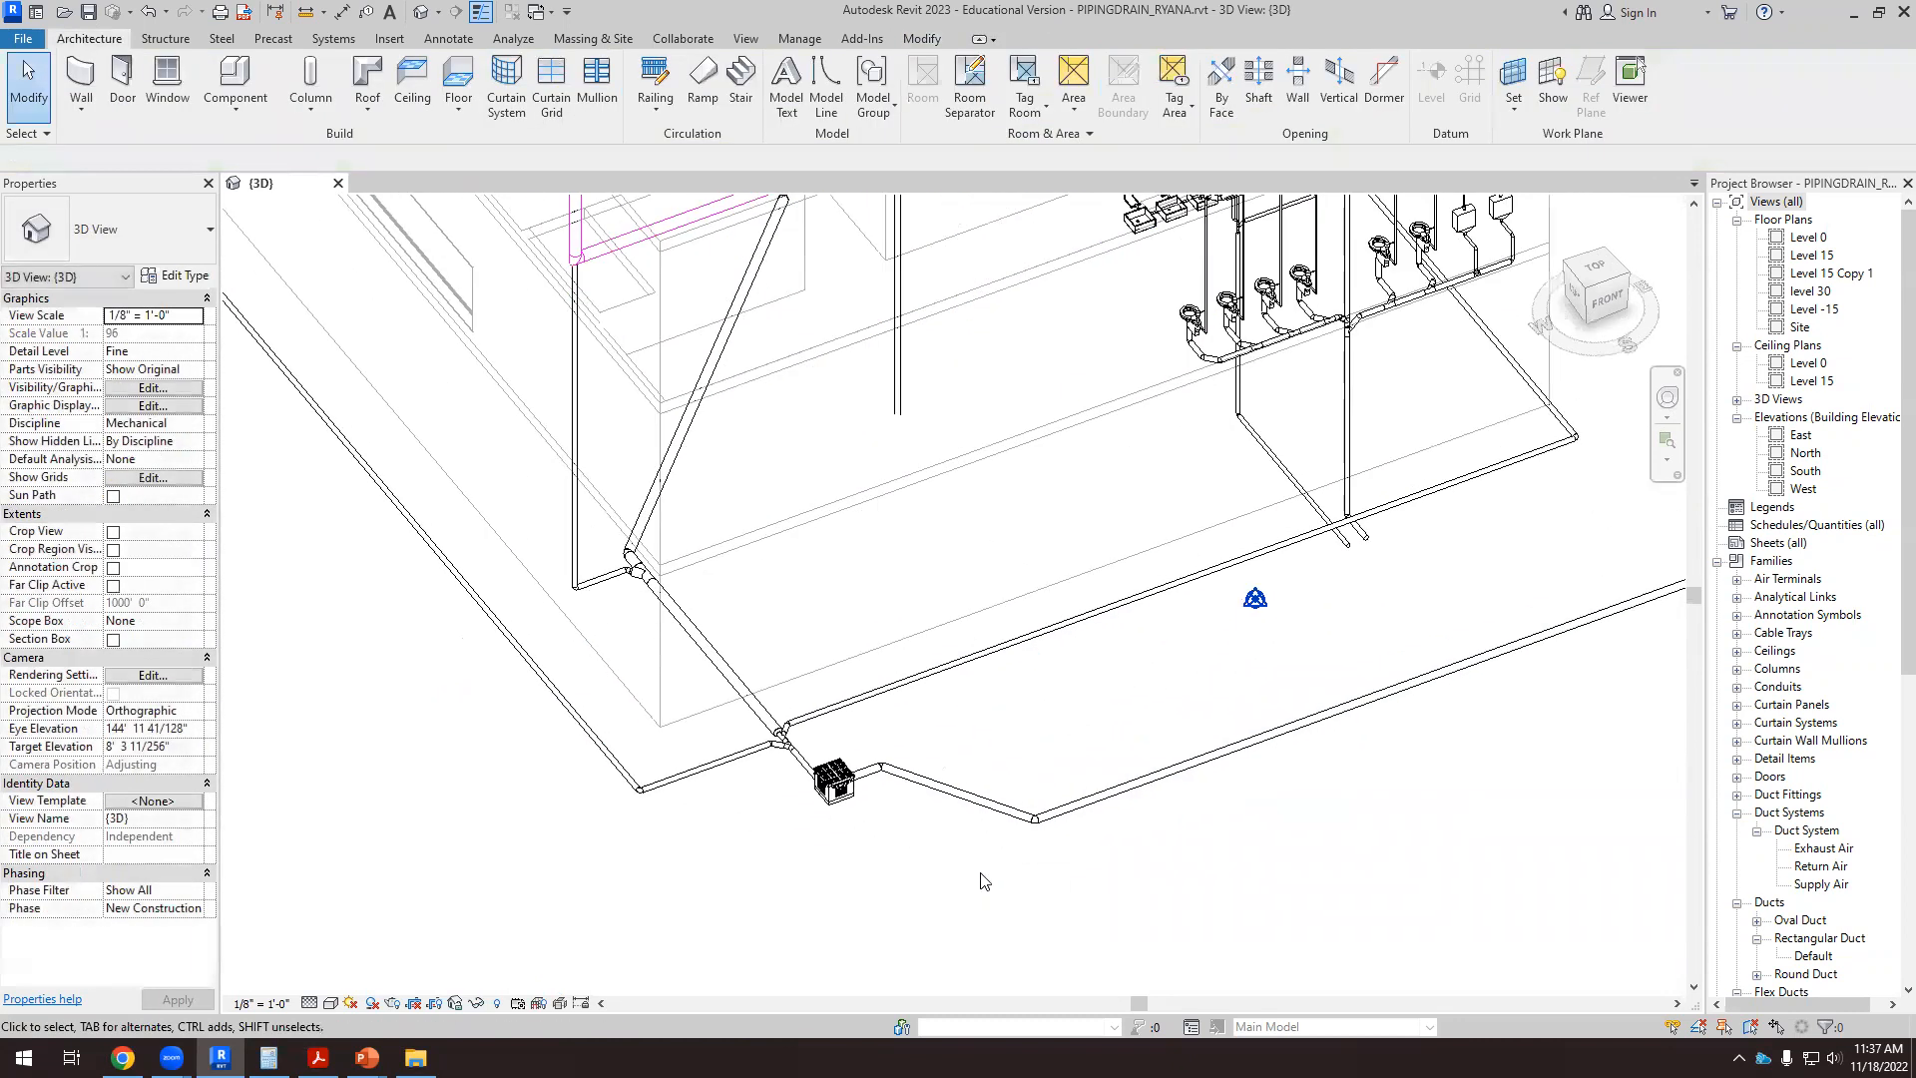
left_click(1098, 792)
left_click_drag(1073, 786, 978, 898)
Step: Delete the elbow at the corner and connect the angled catch basin pipe's end into the long 6-inch run
left_click(1094, 811)
left_click_drag(1181, 702, 1184, 702)
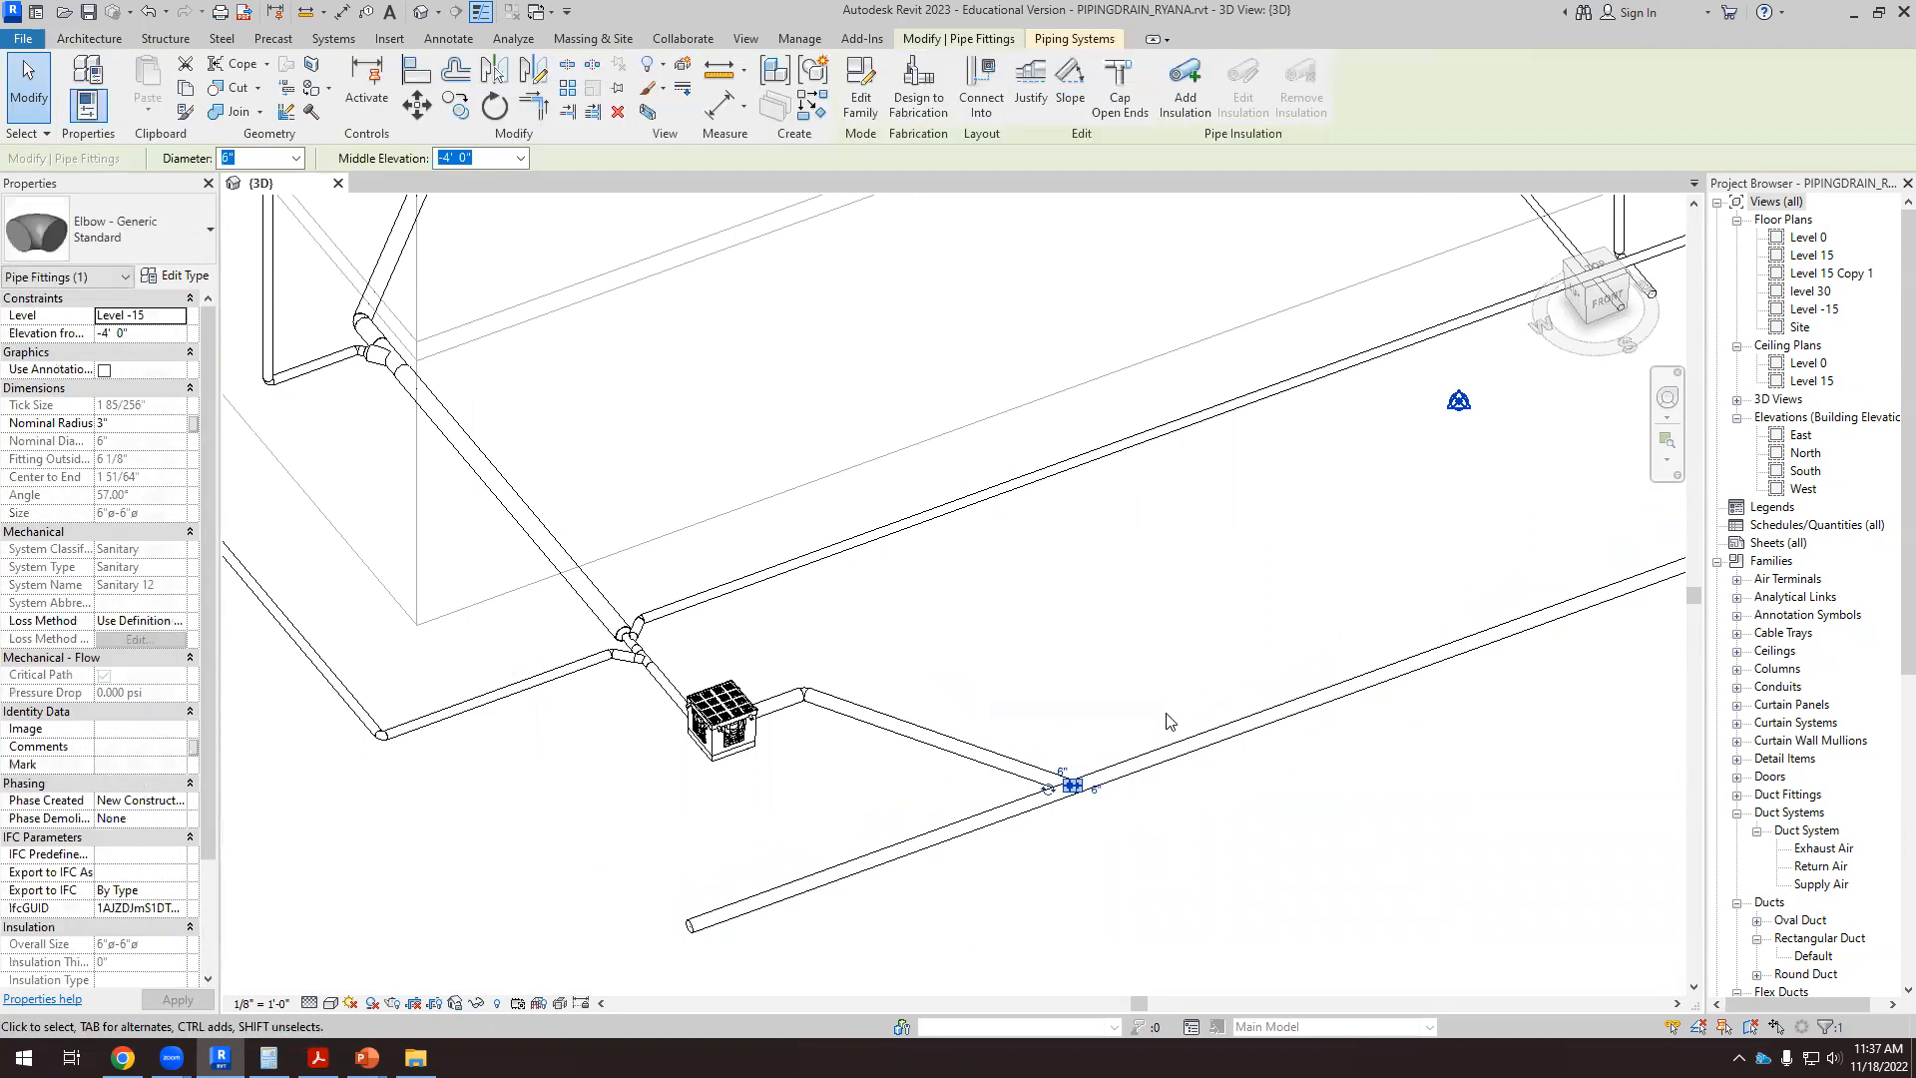
key("Delete")
scroll(1068, 784, "up", 5)
left_click(997, 750)
left_click_drag(1084, 783, 1092, 785)
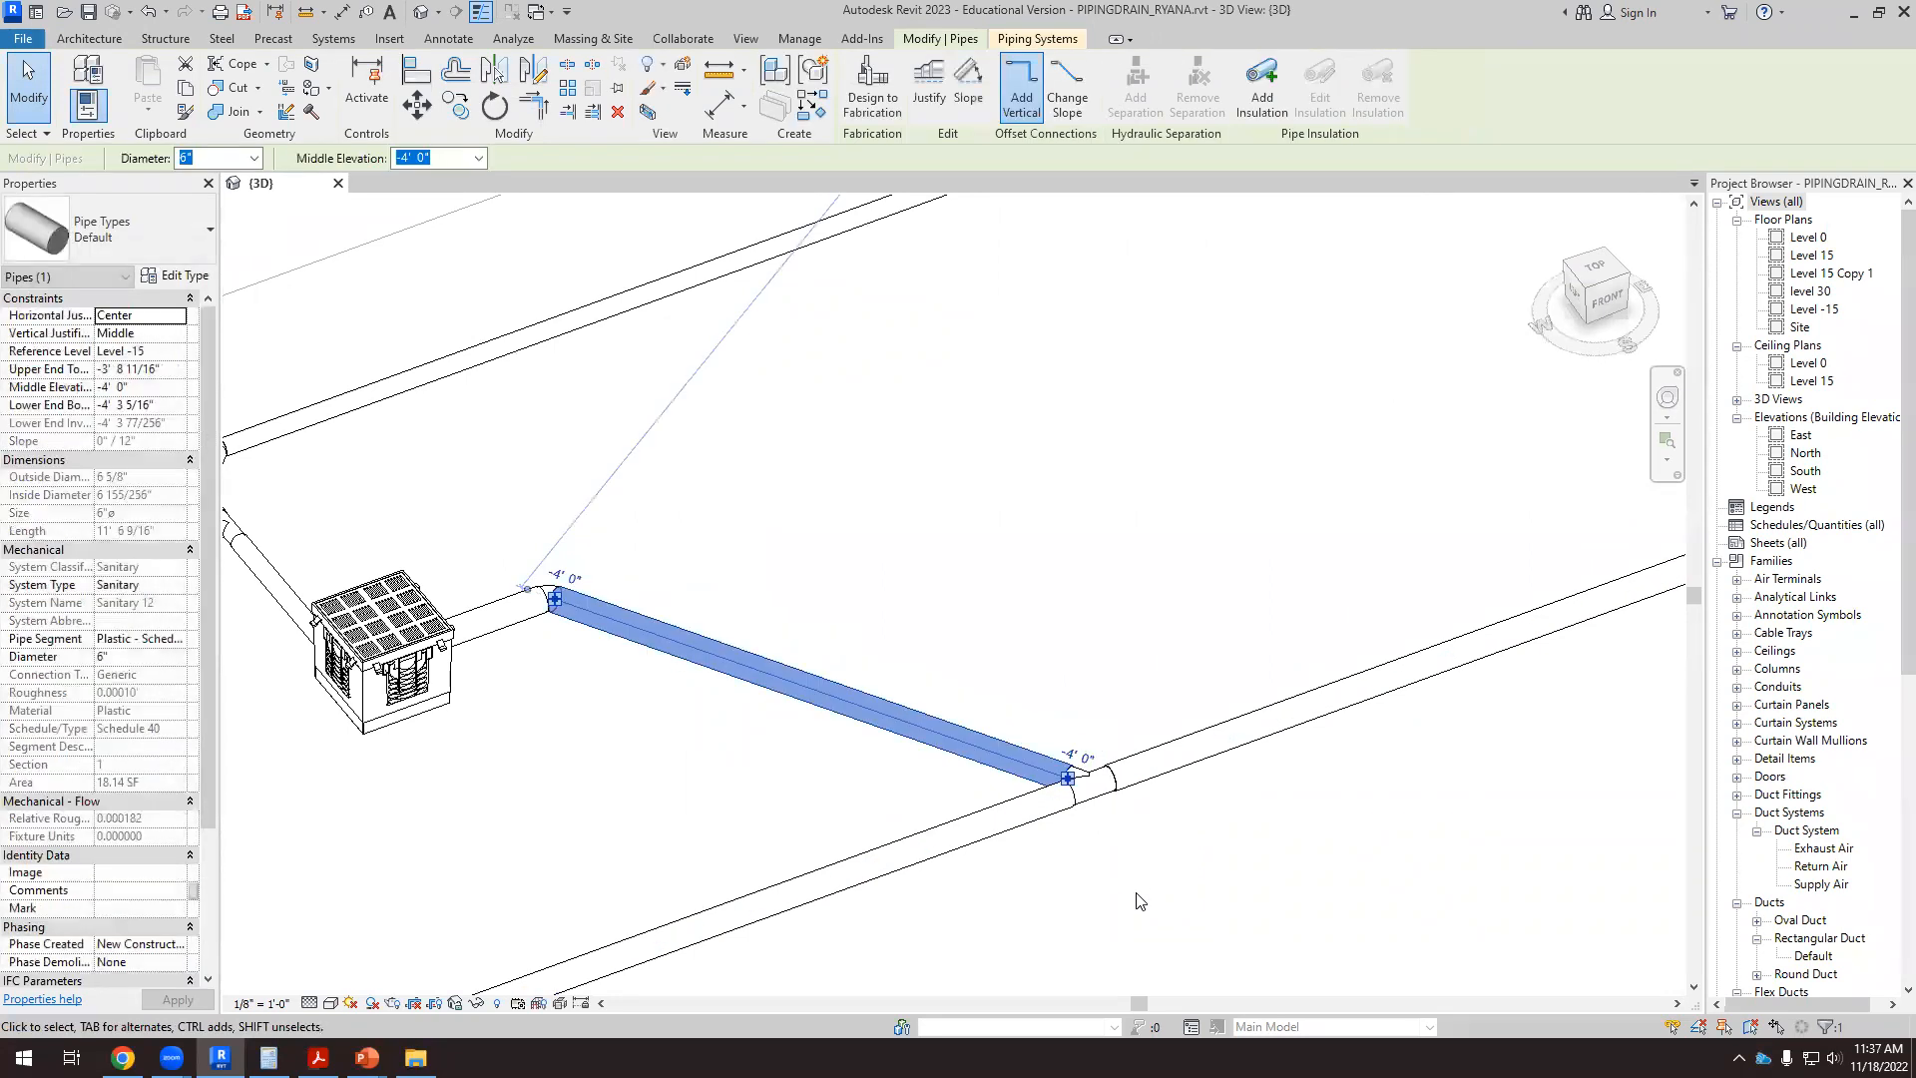
Step: Set the diameter of the long outside run beyond the catch basin to 12 inches
left_click(1139, 900)
scroll(824, 783, "down", 5)
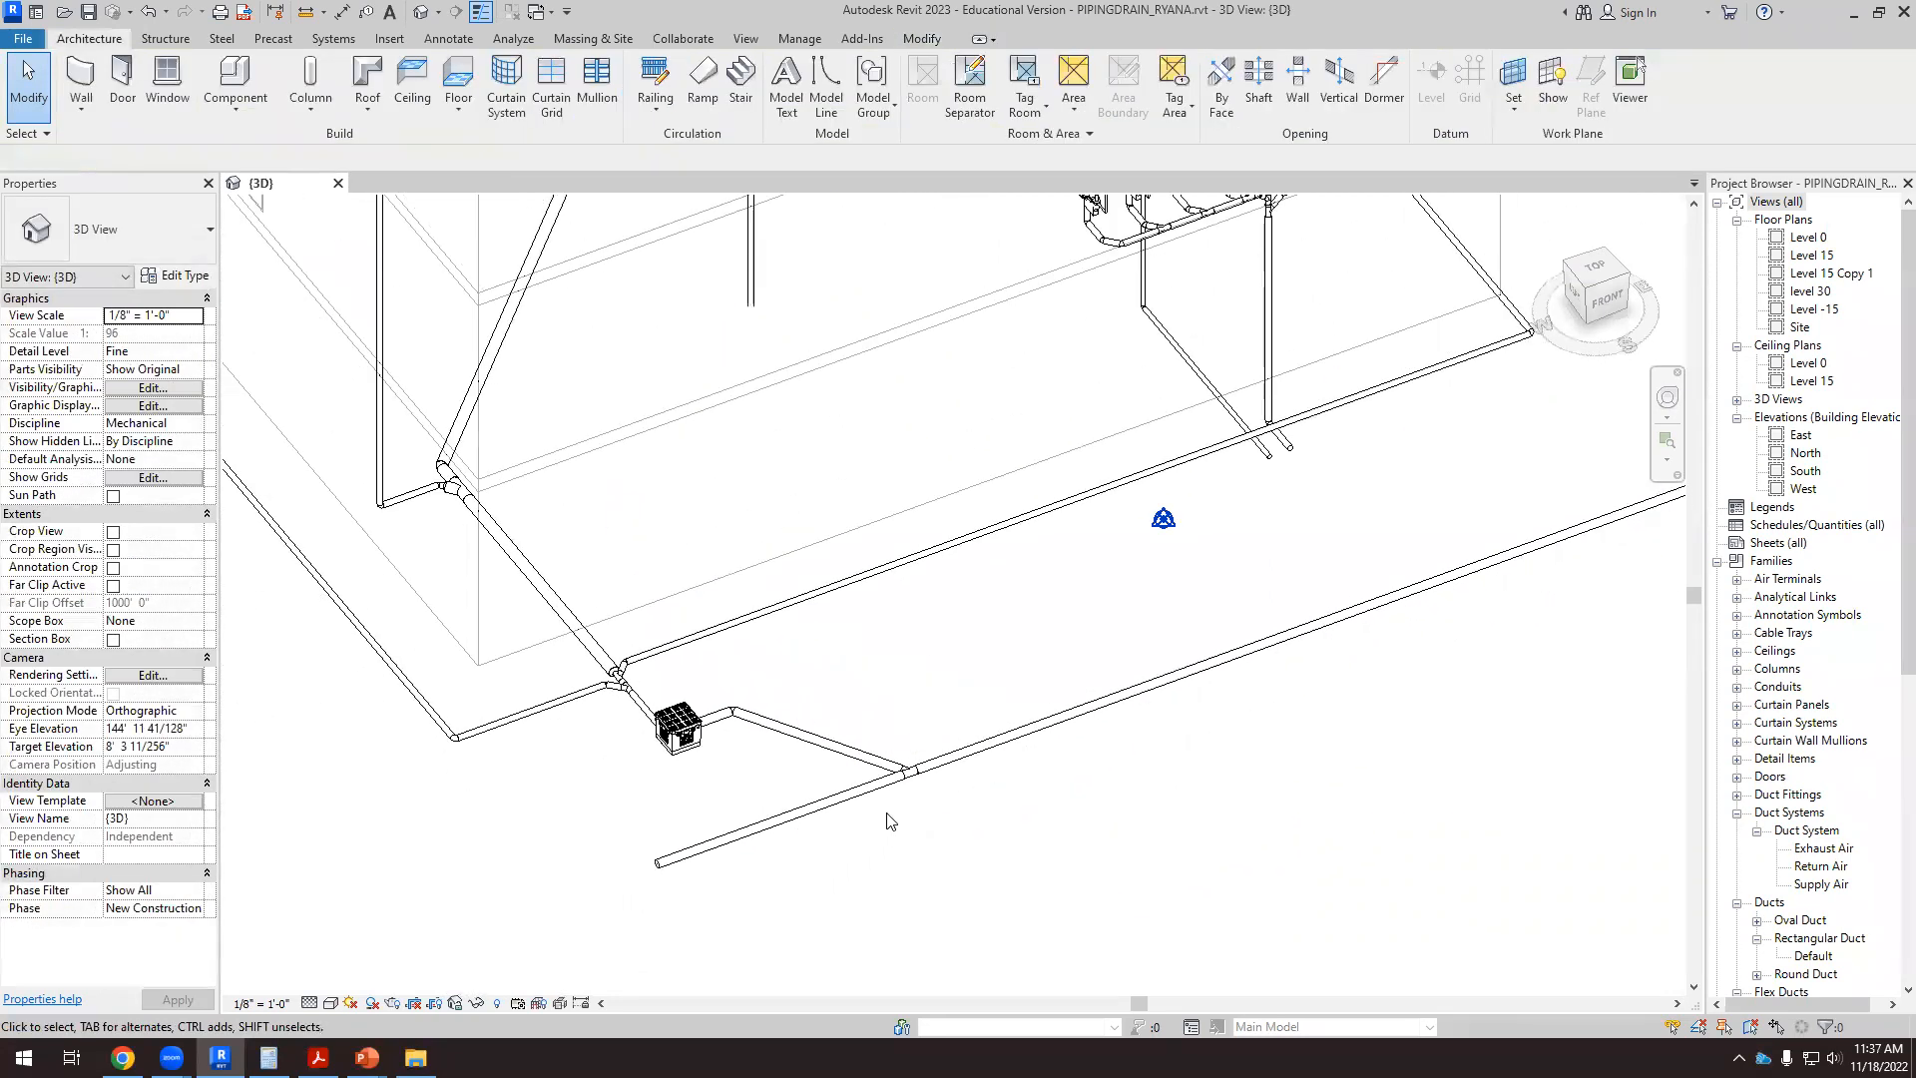
scroll(888, 818, "up", 5)
scroll(1092, 865, "down", 3)
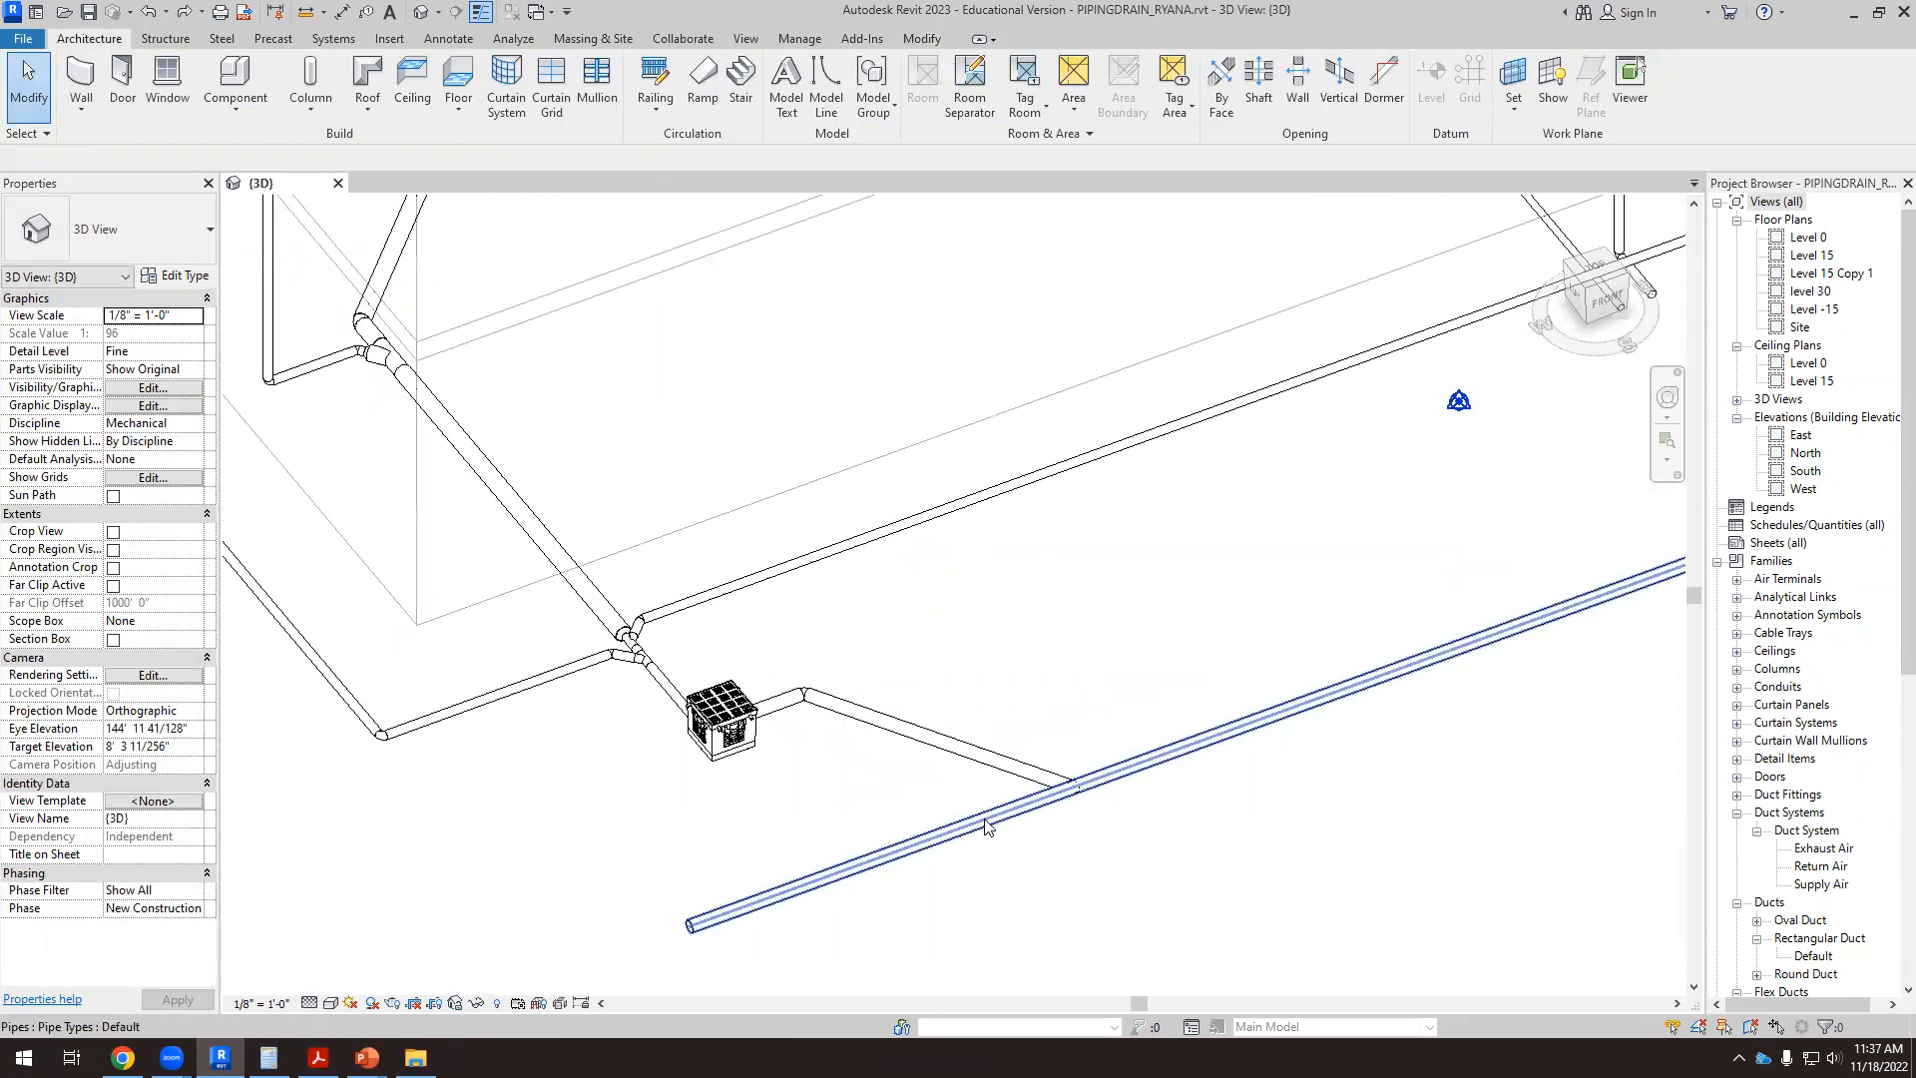
scroll(1008, 875, "up", 2)
left_click(1182, 733)
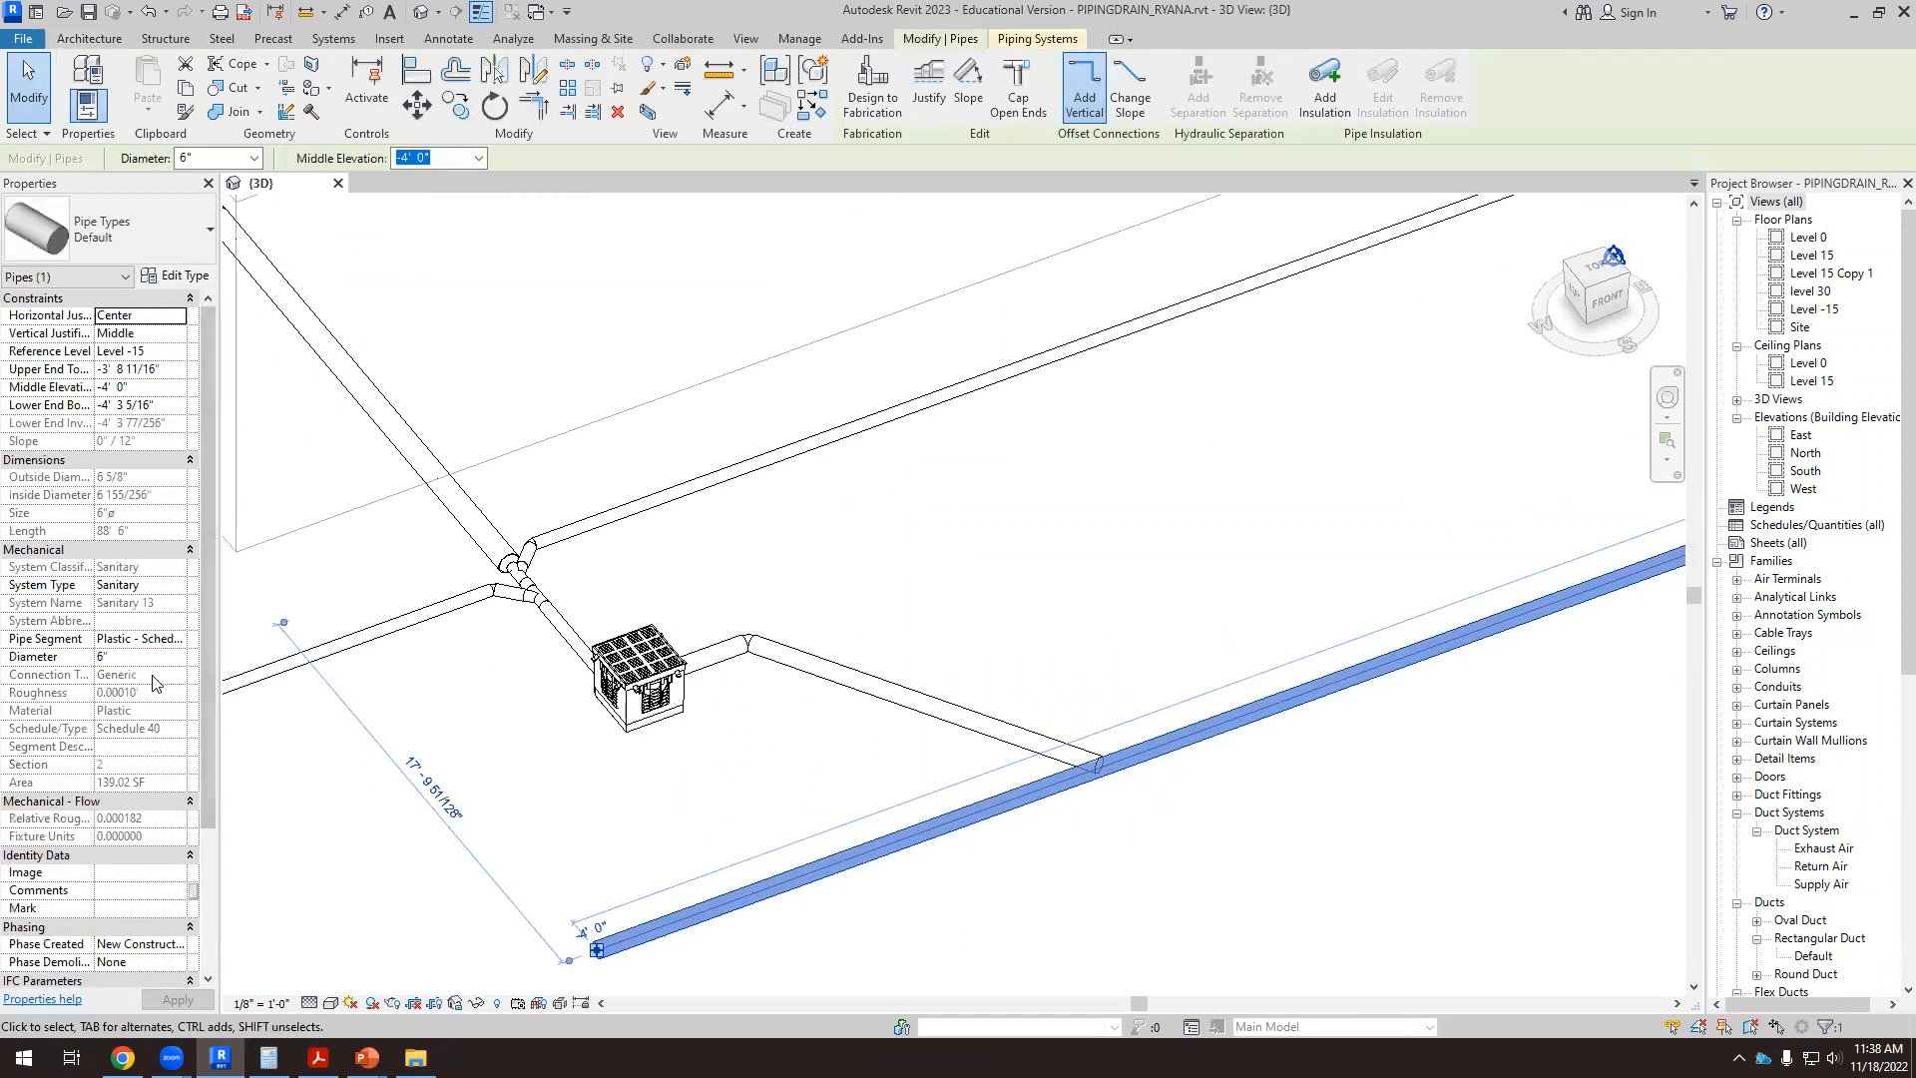
left_click(177, 657)
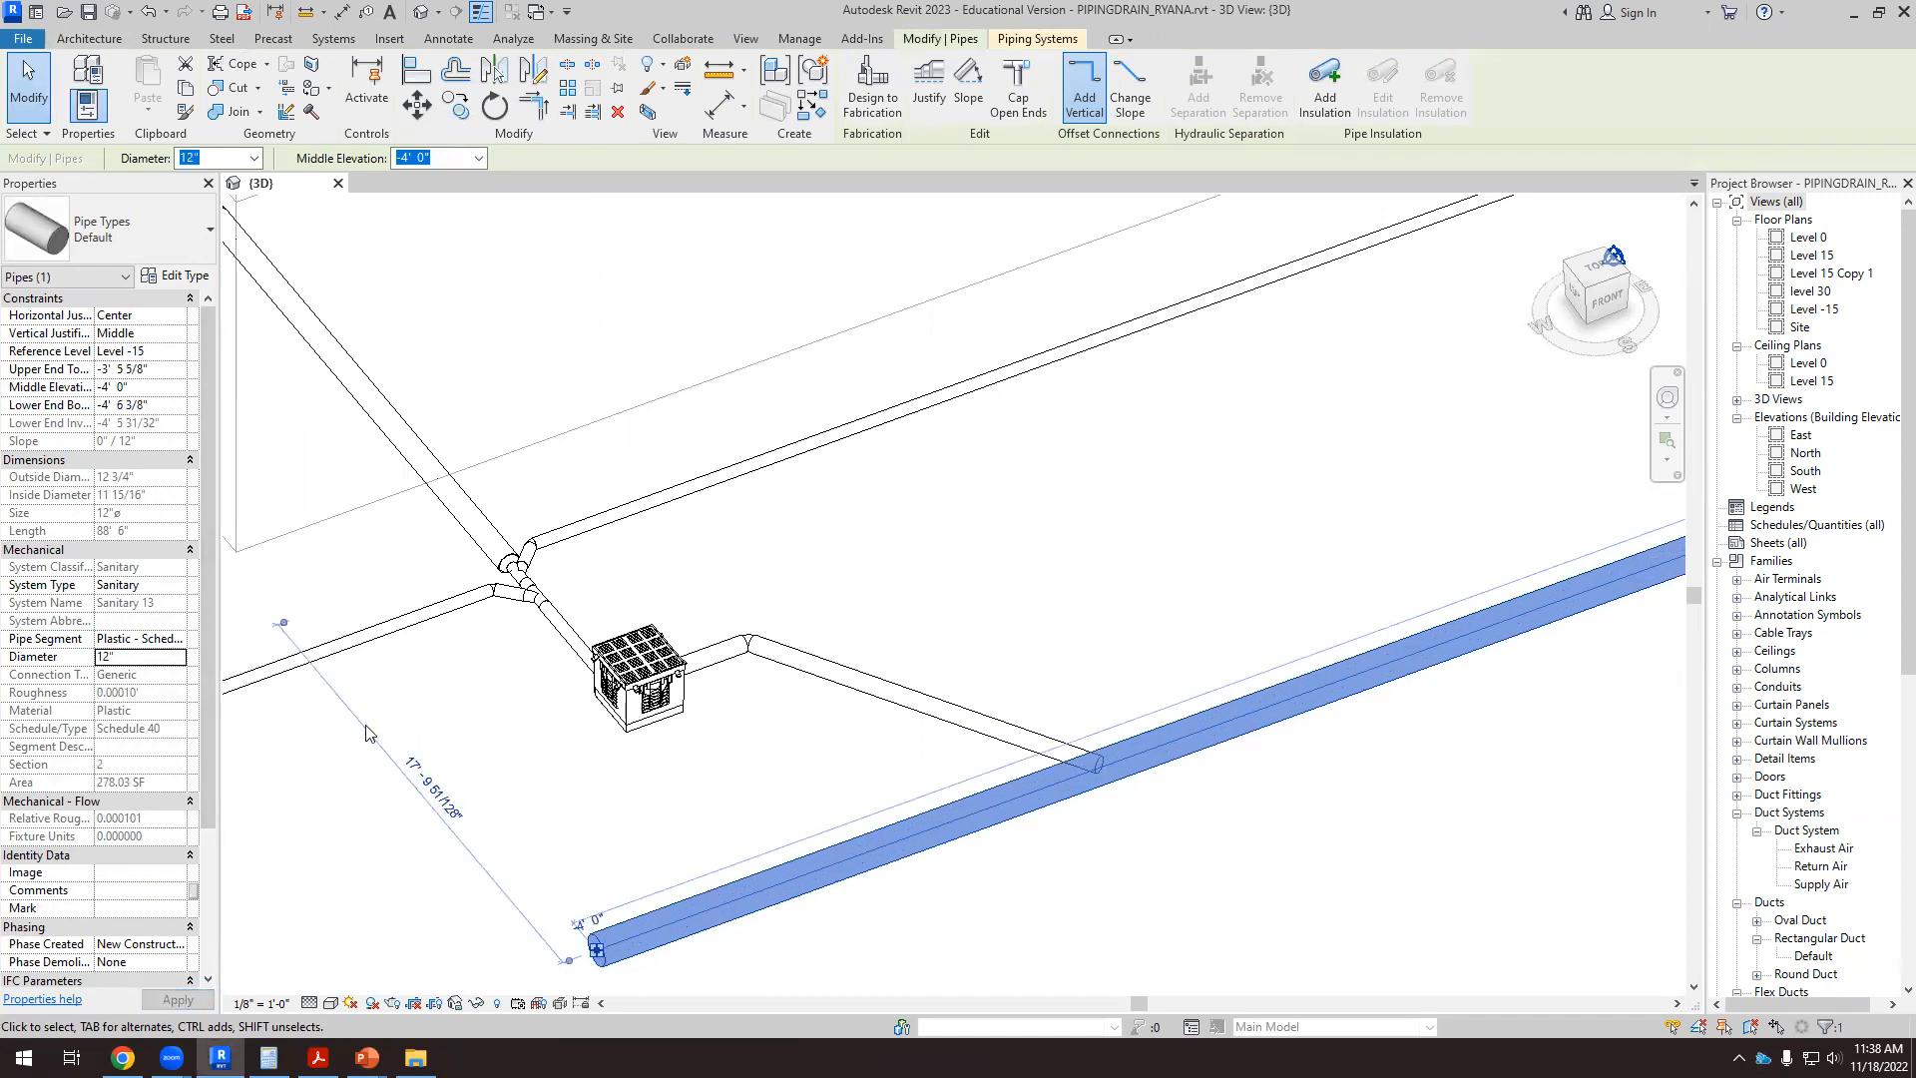
left_click(112, 658)
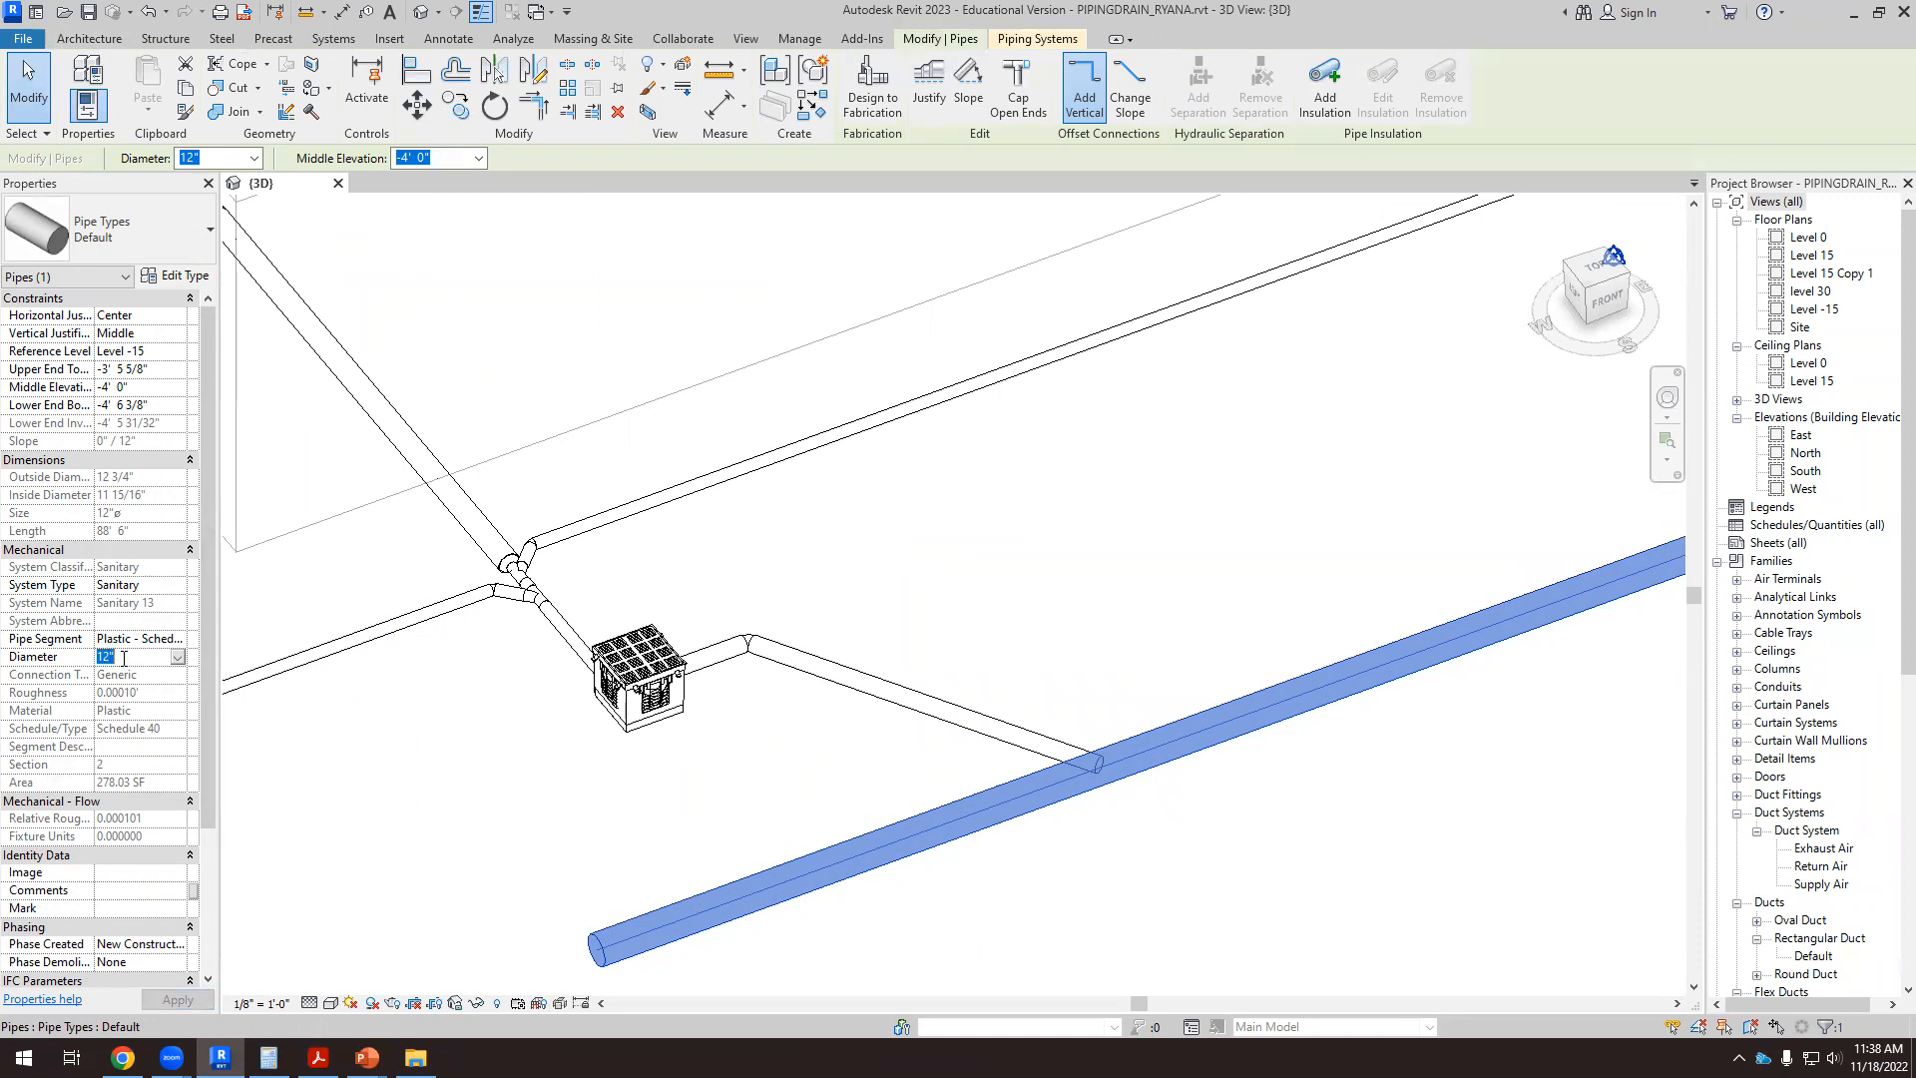
type("2")
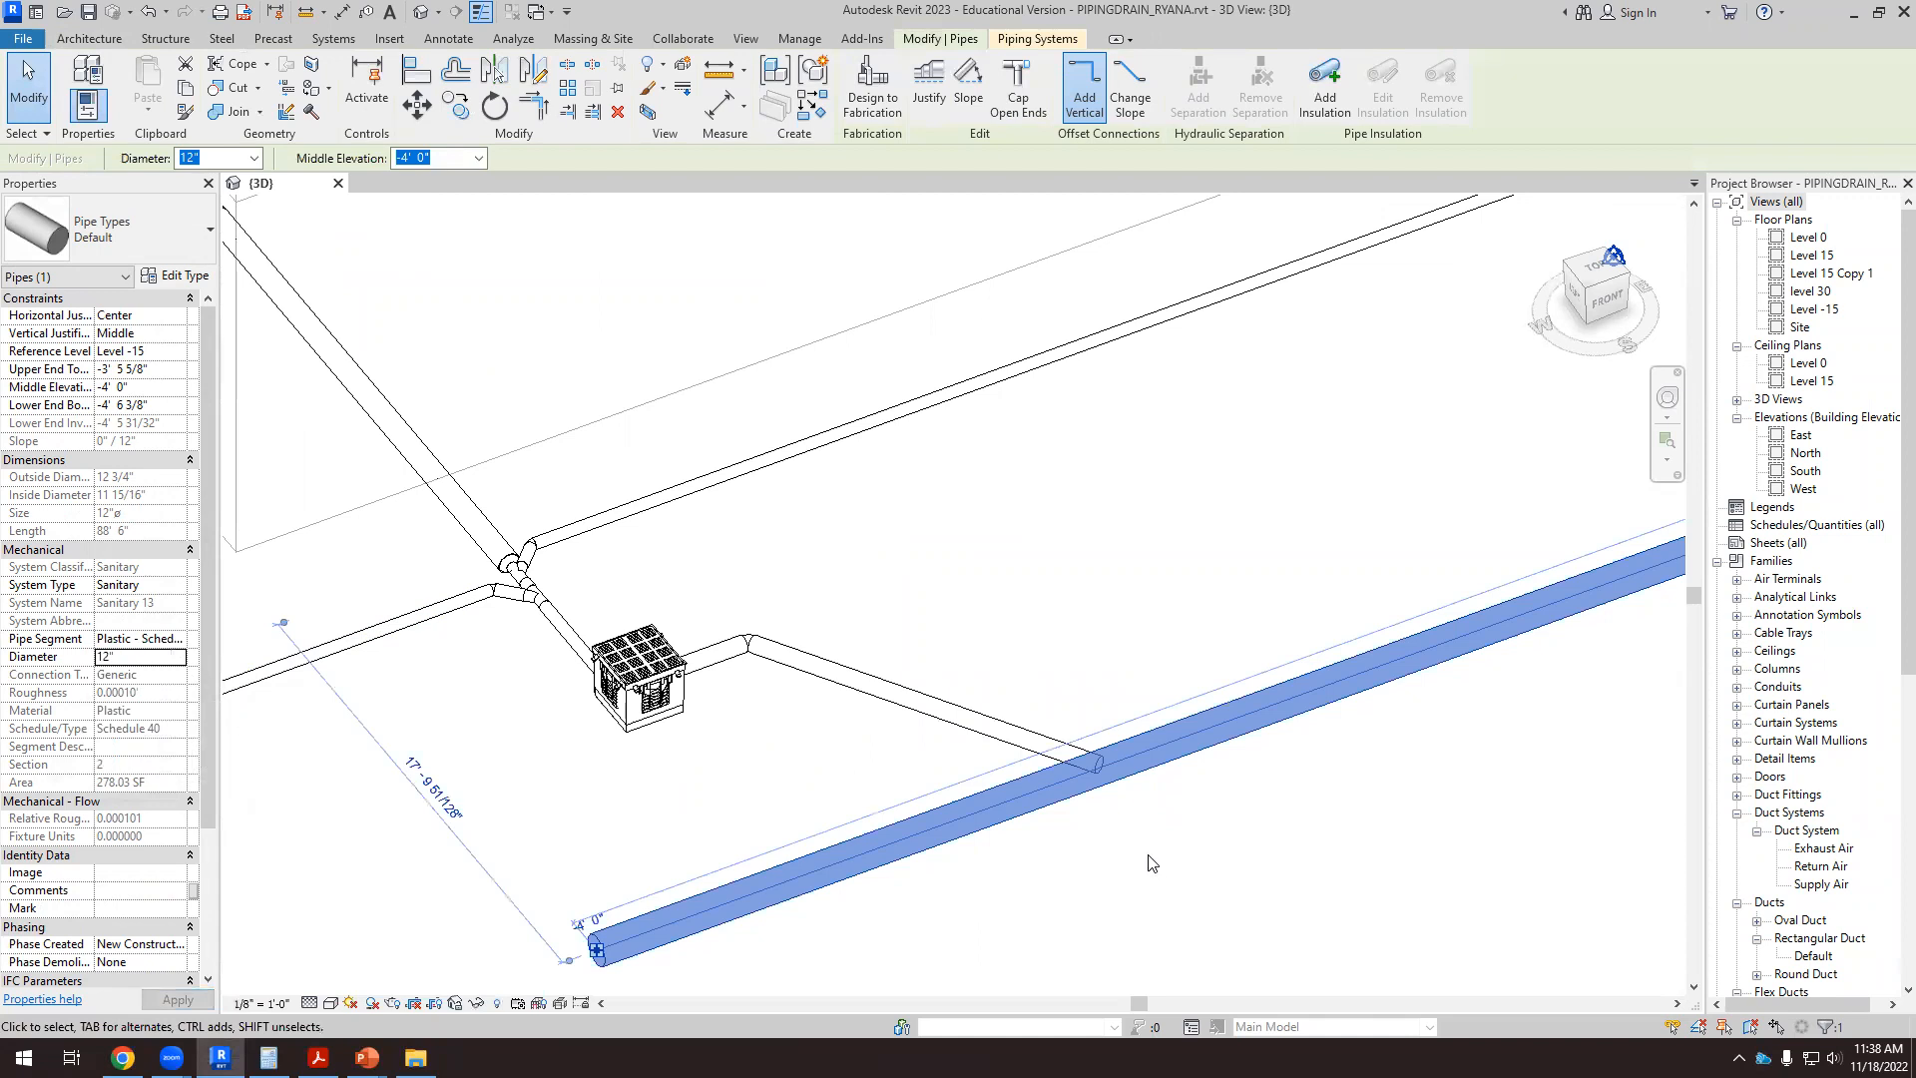
scroll(965, 620, "down", 2)
left_click(1036, 843)
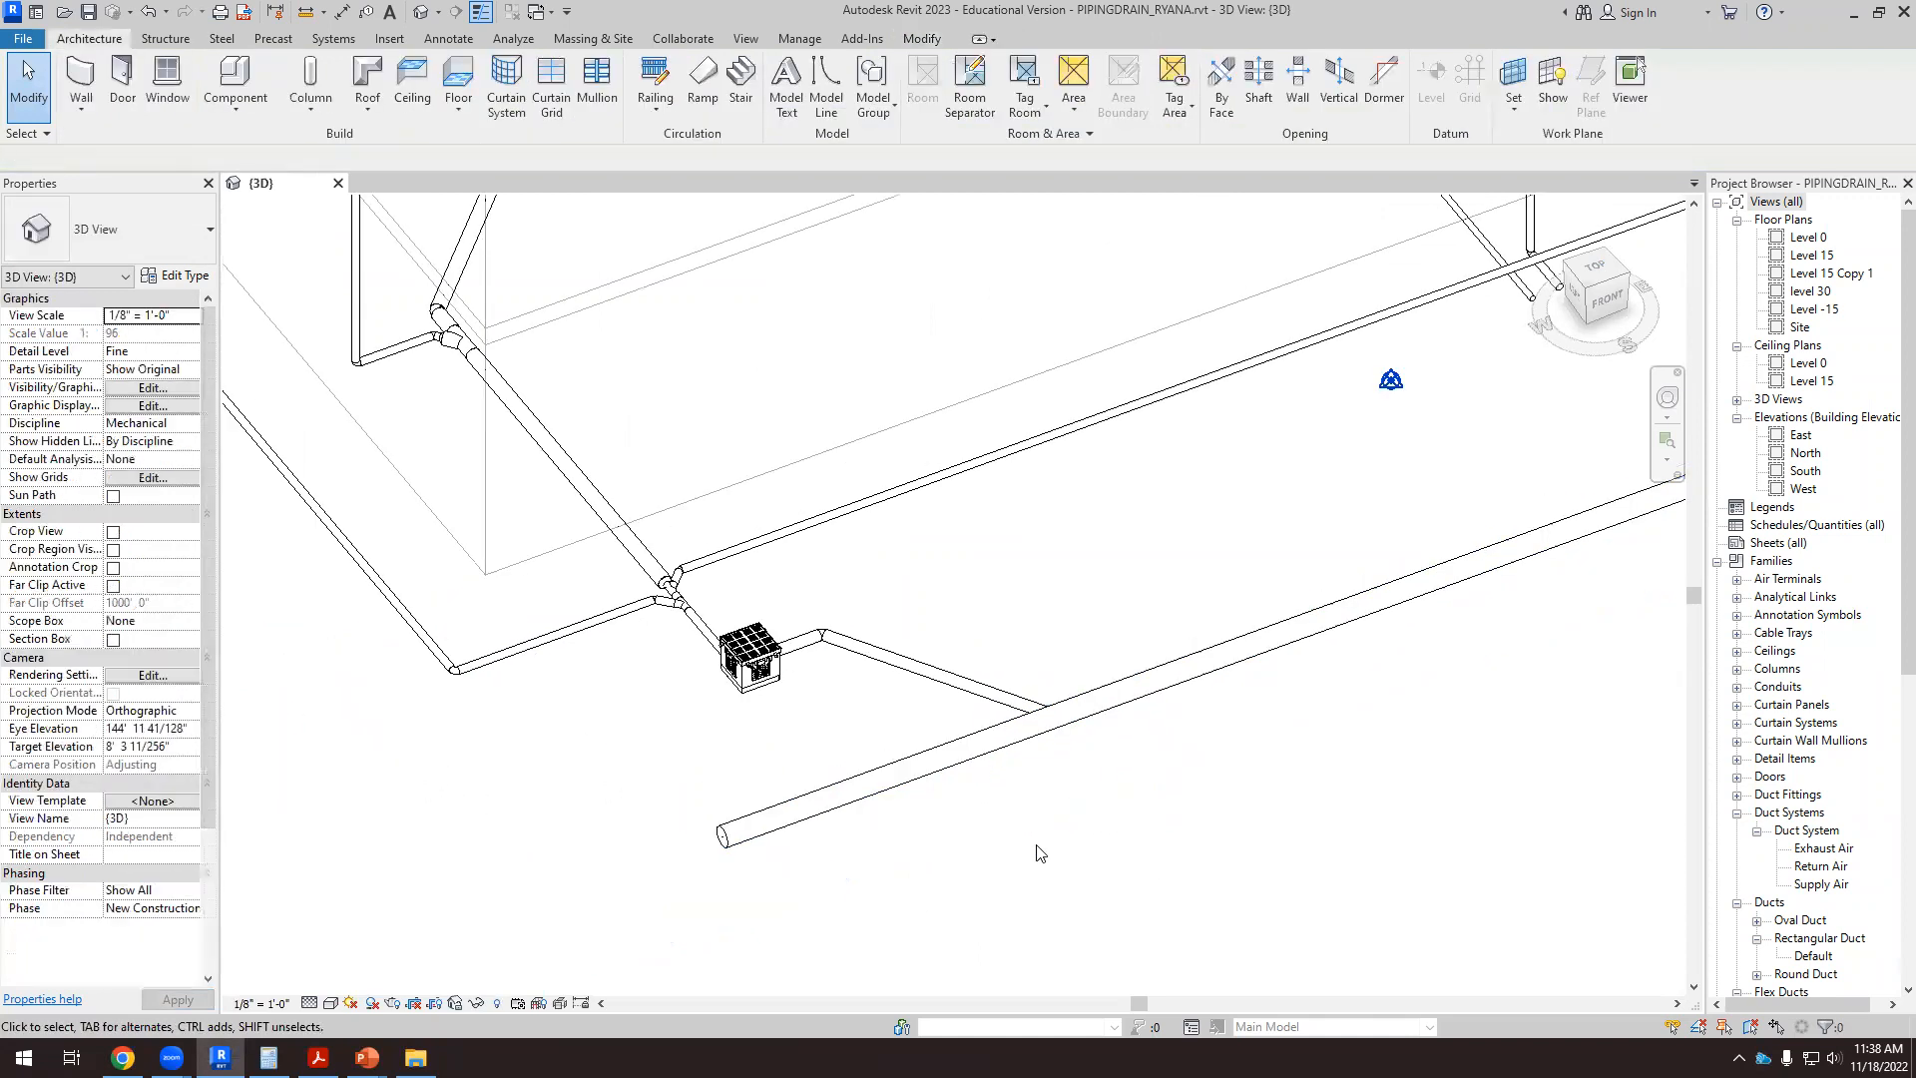
Step: Connect the open end of the catch basin's angled branch pipe into the 12-inch outside run
scroll(986, 775, "down", 4)
middle_click_drag(1011, 774, 1185, 655, "shift")
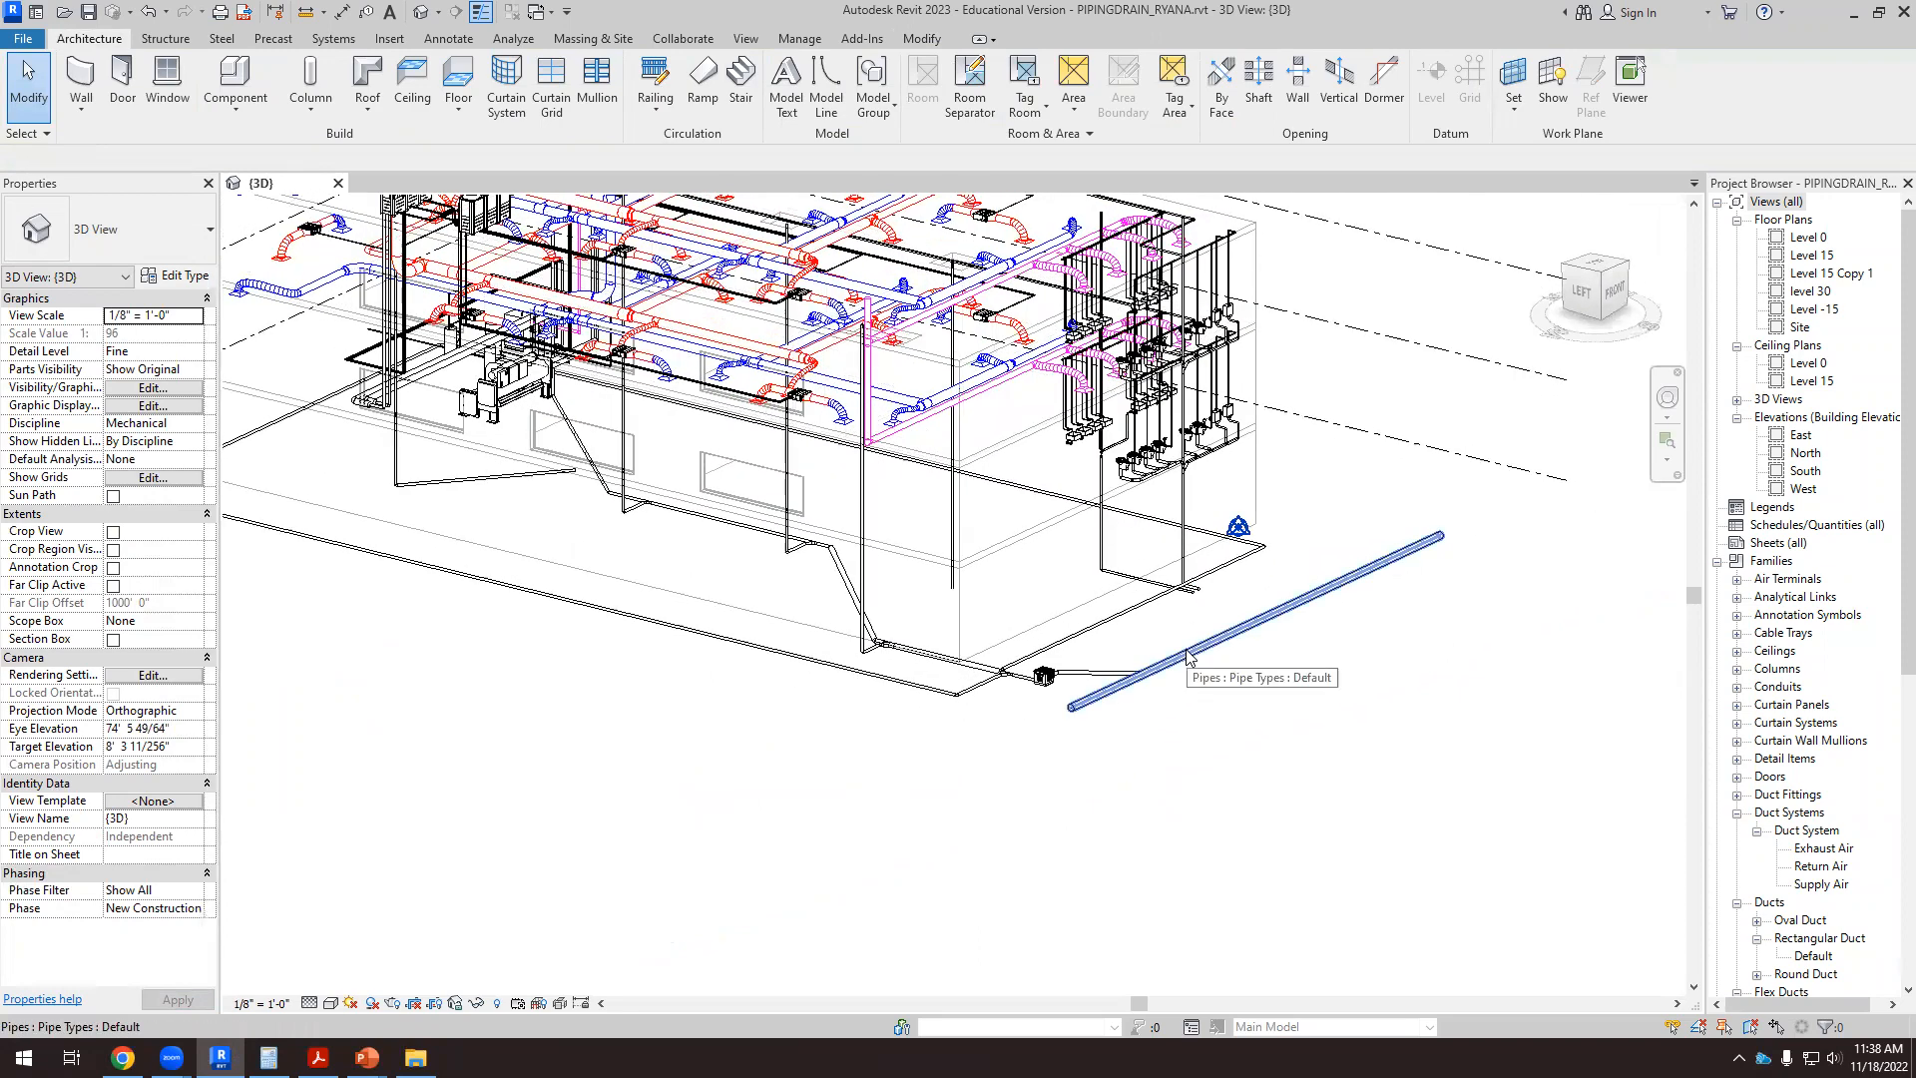
scroll(1188, 656, "up", 8)
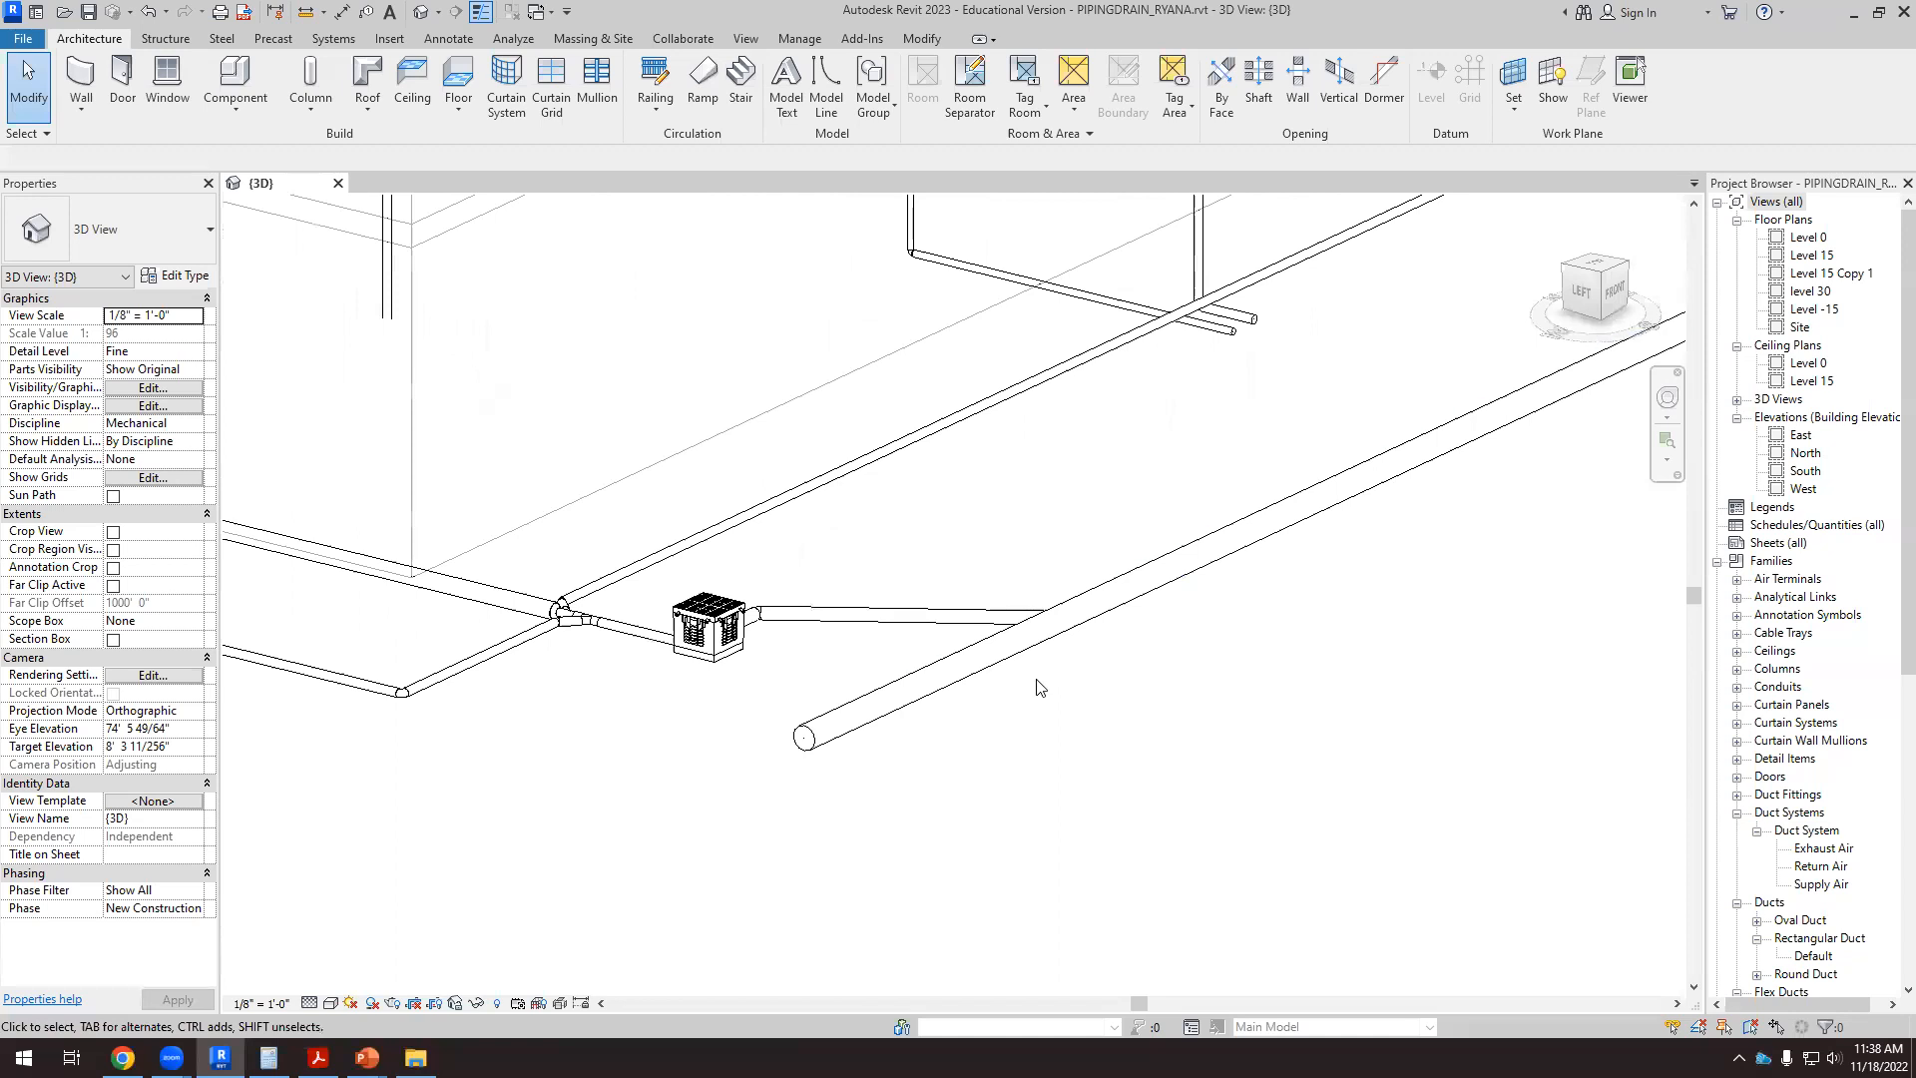
middle_click_drag(1096, 807, 1141, 840, "shift")
scroll(1148, 677, "up", 2)
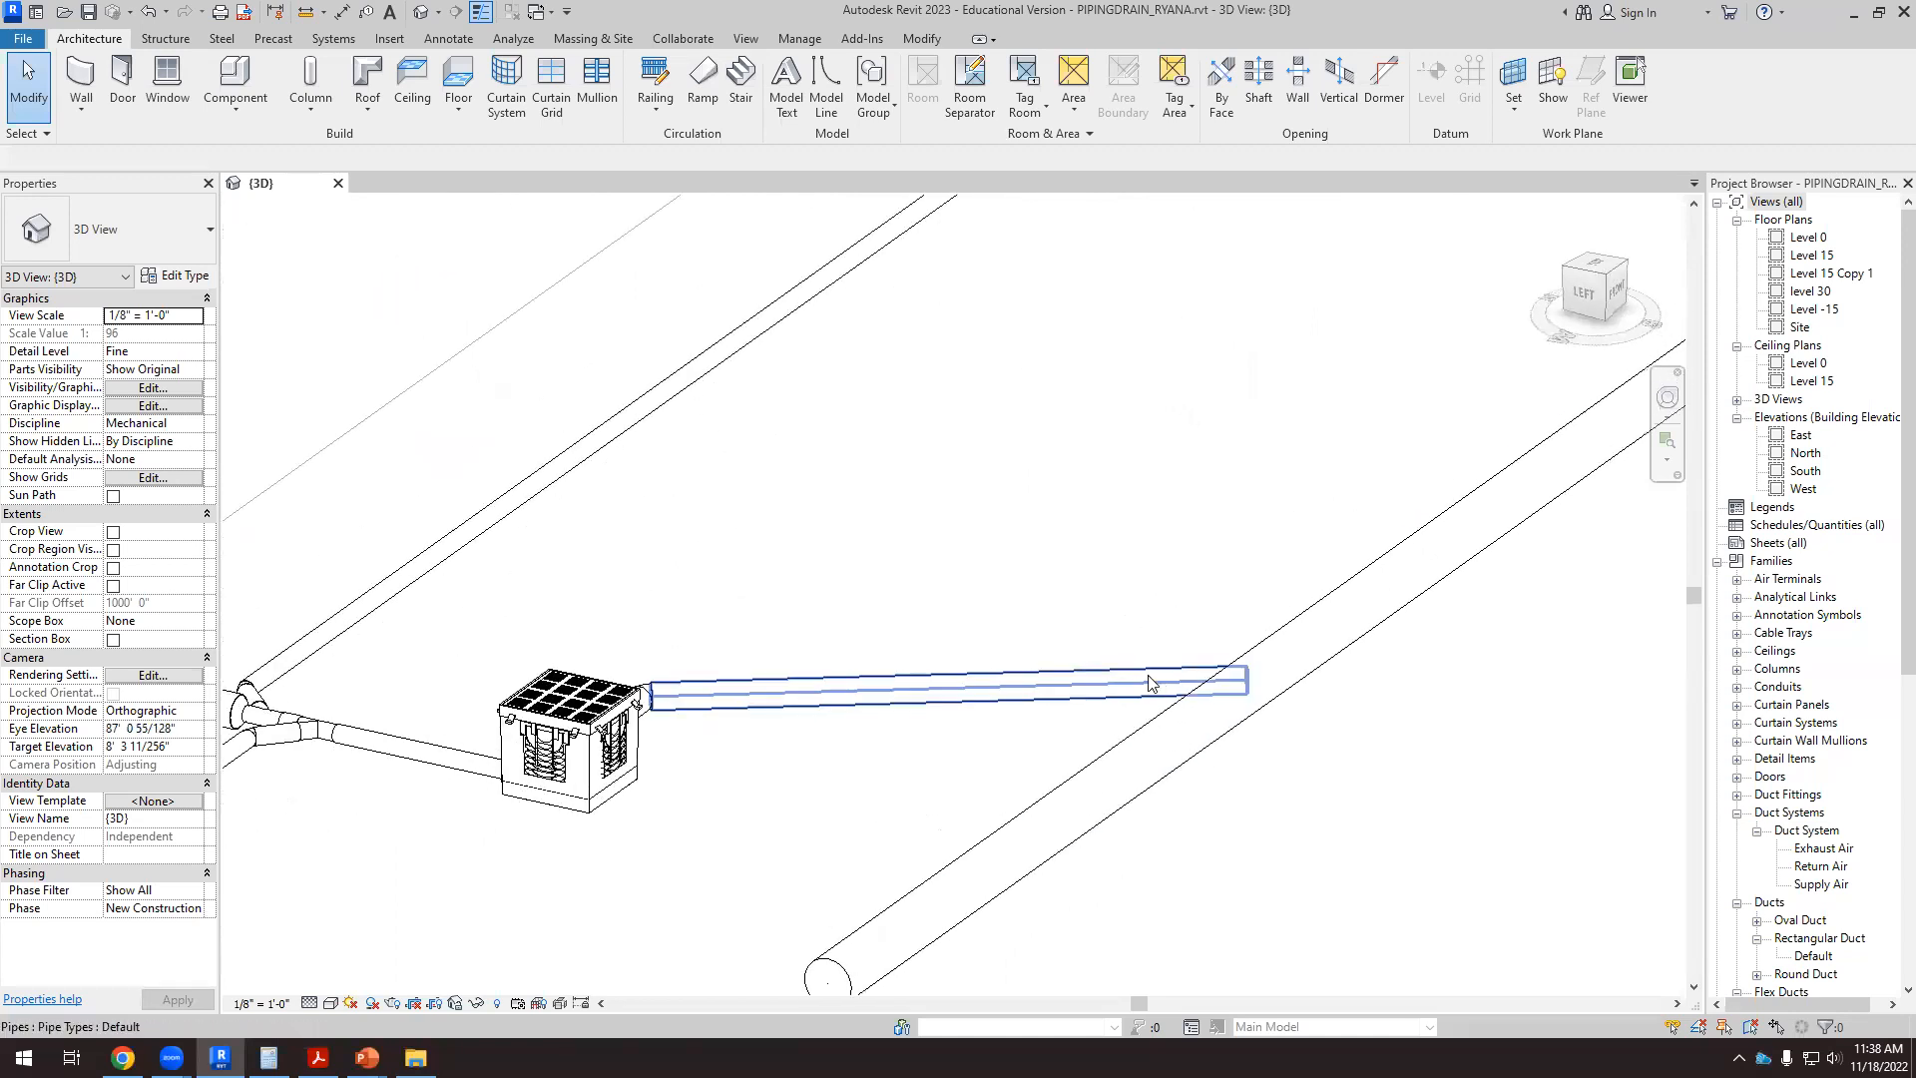
left_click(1239, 693)
scroll(1248, 669, "up", 2)
left_click_drag(1248, 672, 1265, 673)
left_click_drag(1300, 779, 1295, 782)
left_click(1295, 782)
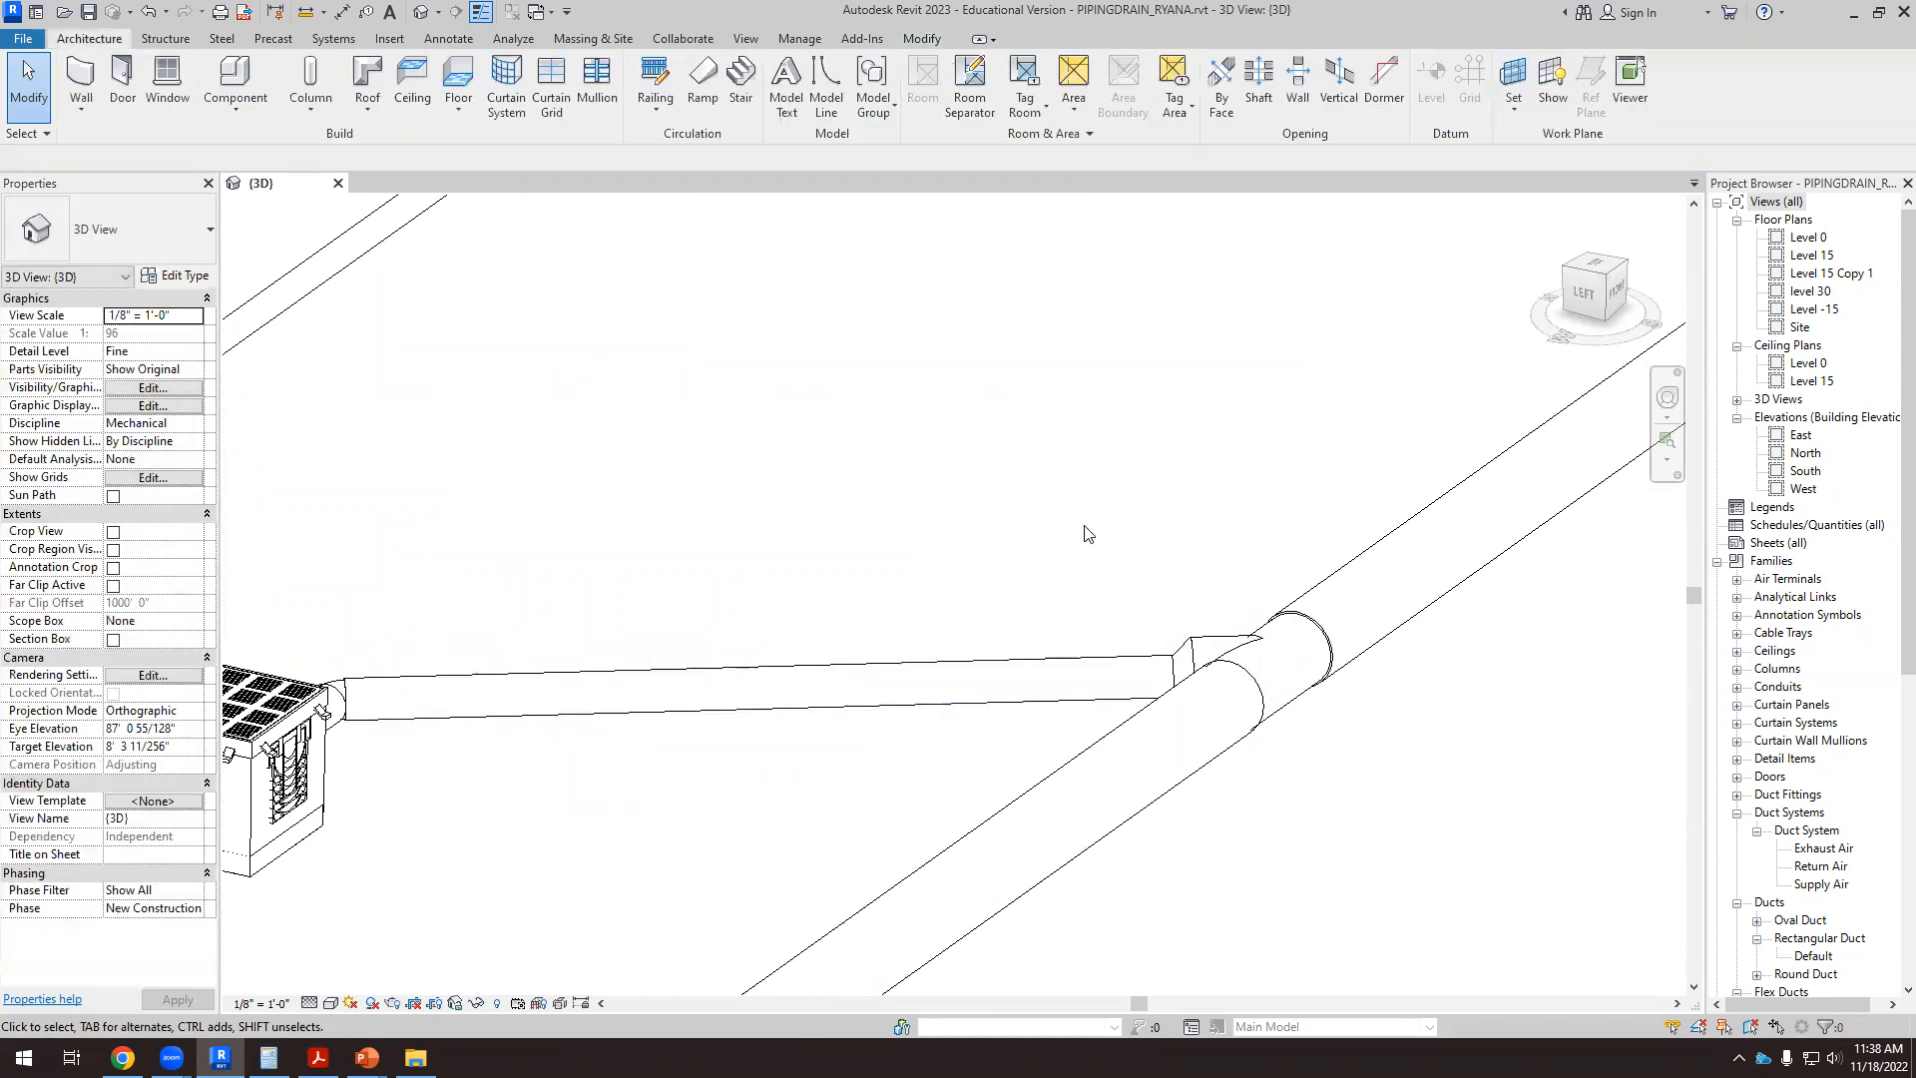
Step: Examine the 12-inch outside run and the open ends of the 3-inch sanitary pipes leaving the building's front
scroll(1295, 783, "down", 5)
middle_click_drag(1143, 639, 1272, 457, "shift")
left_click(1278, 455)
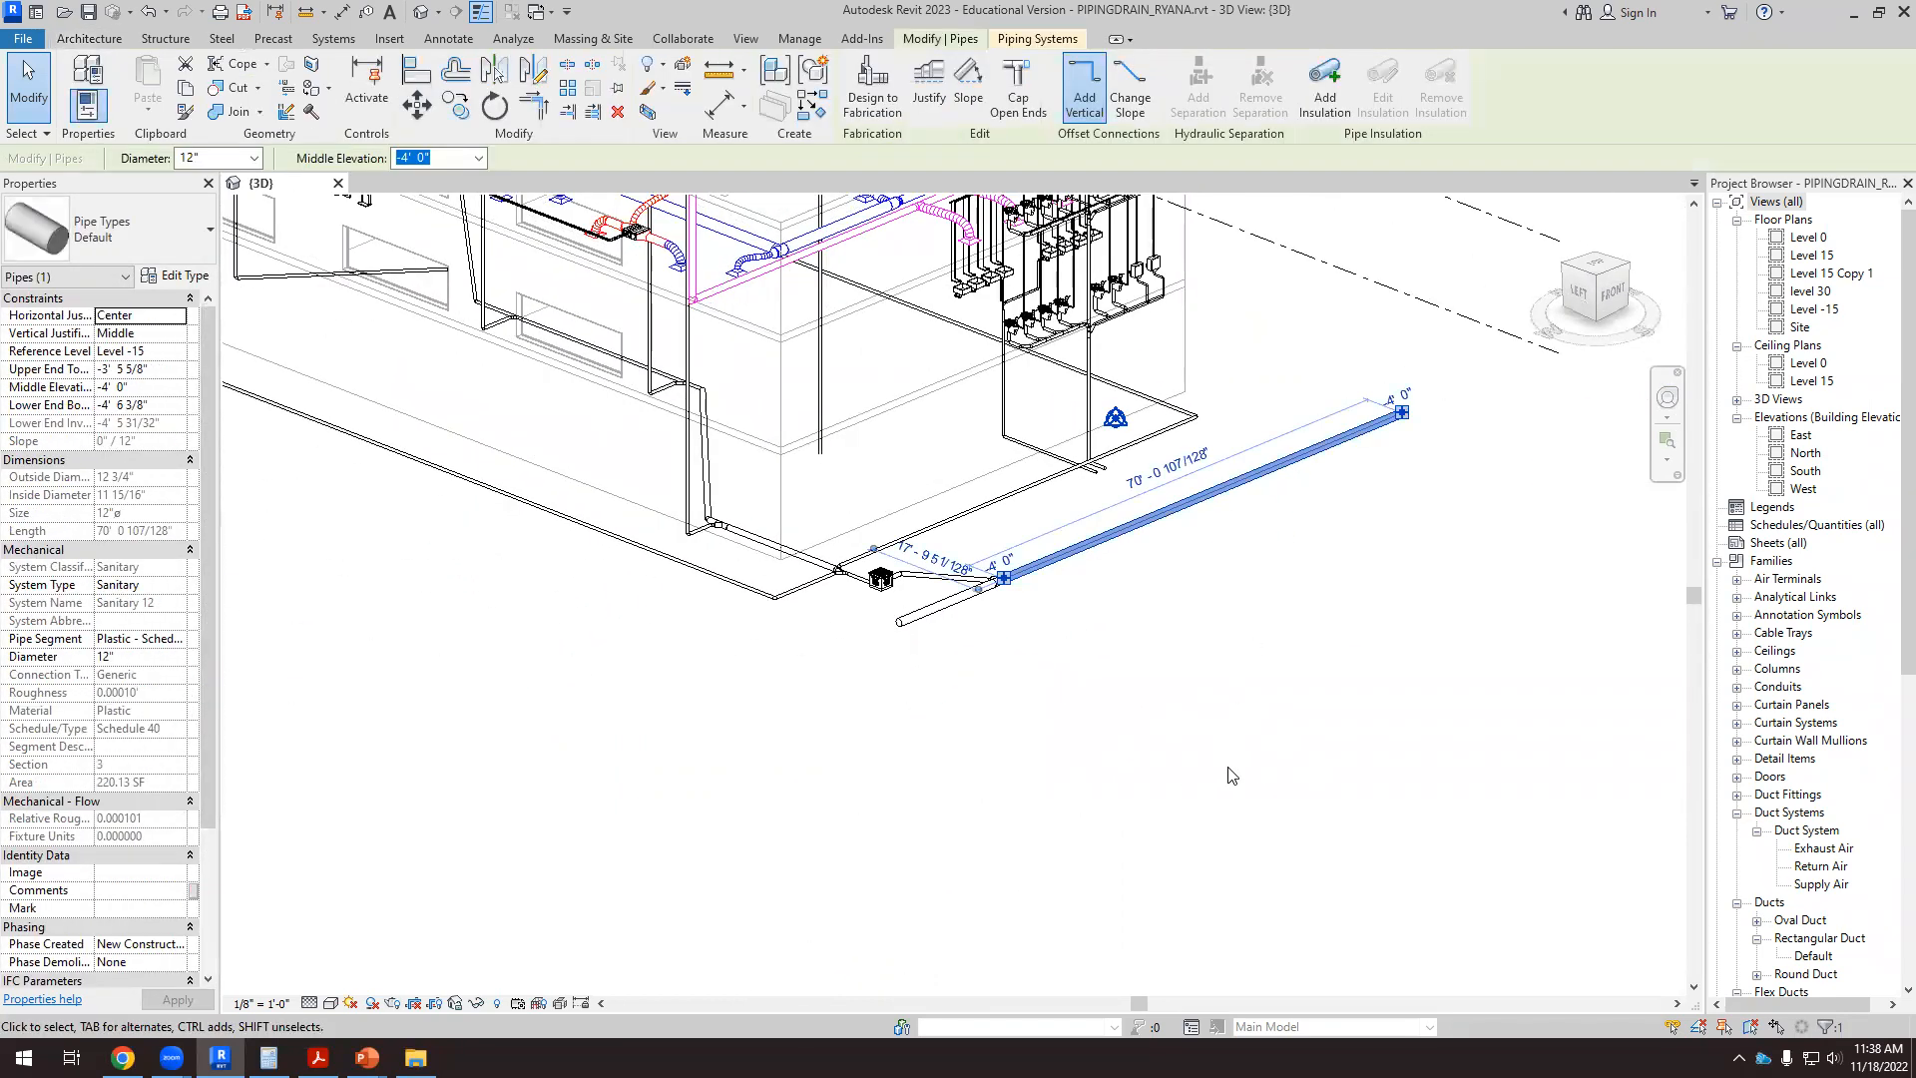
scroll(1209, 607, "up", 2)
scroll(1029, 399, "up", 2)
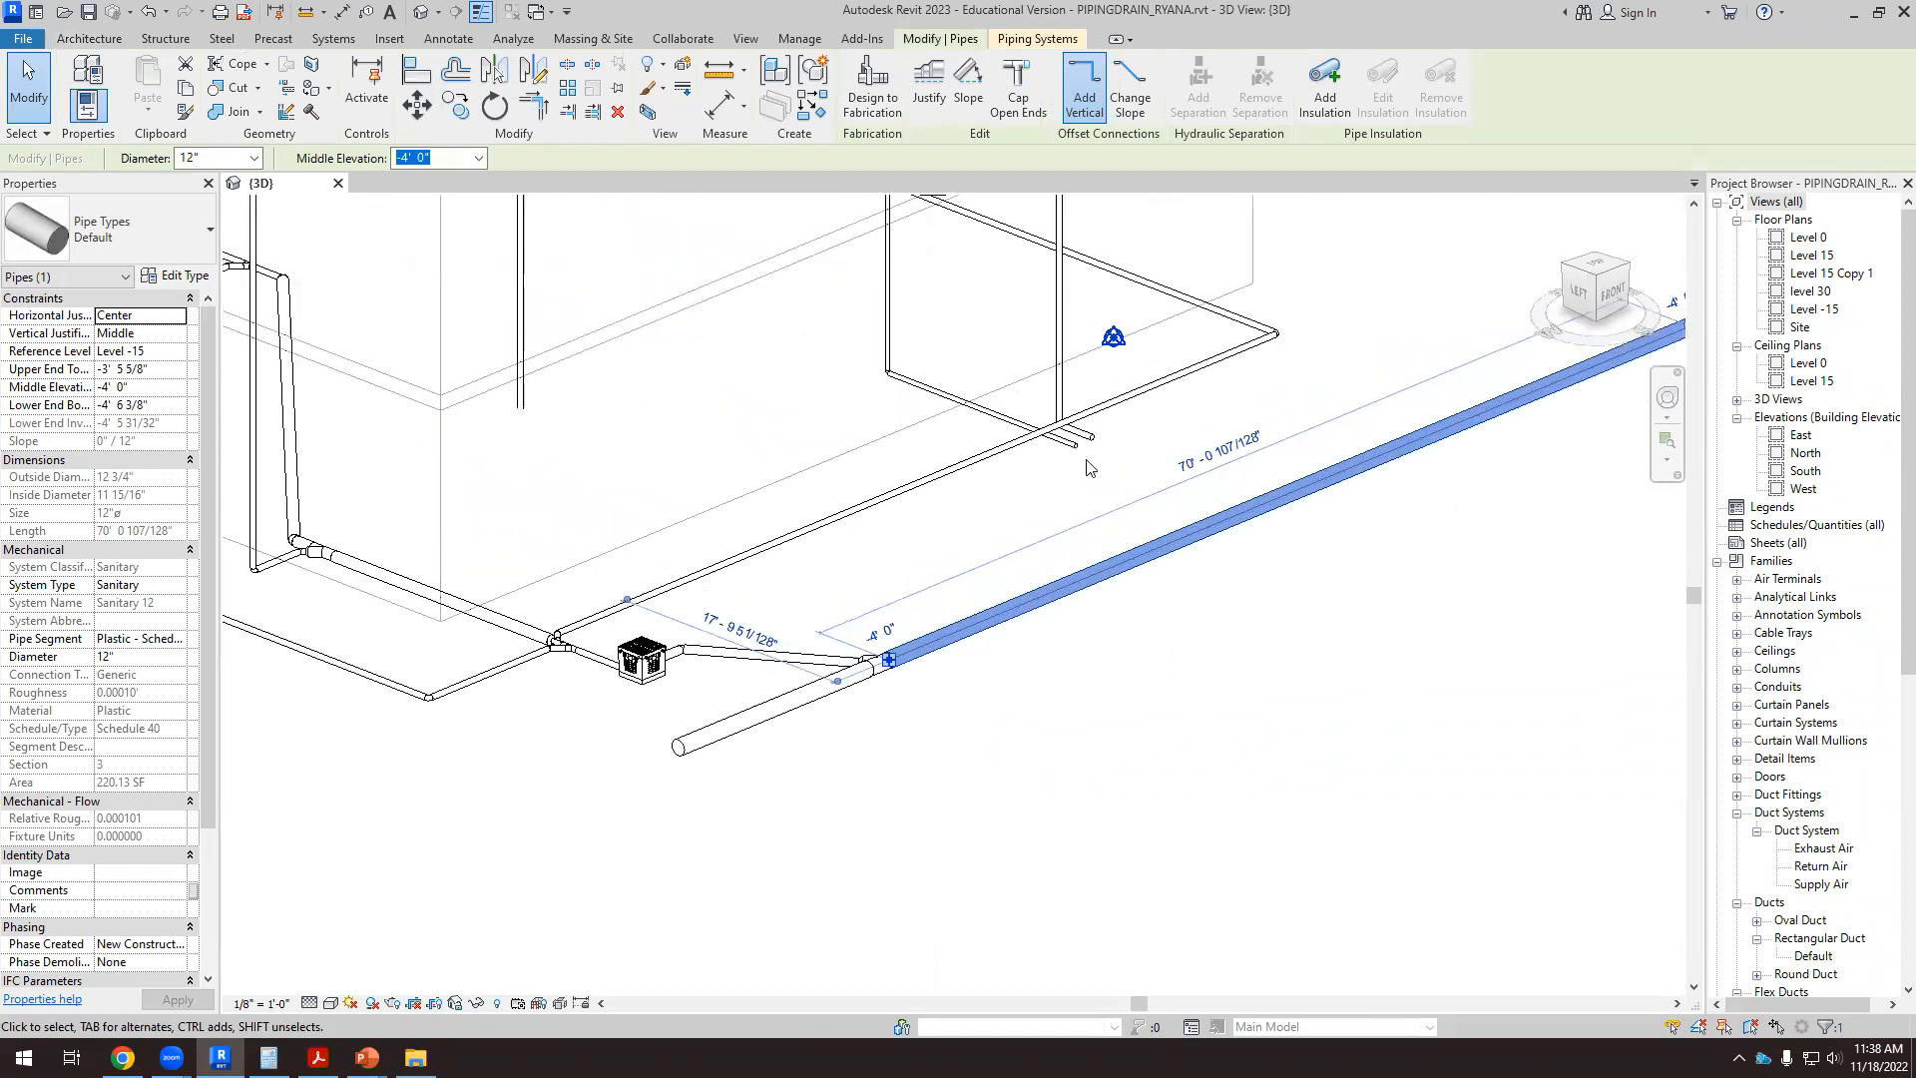
left_click(1078, 451)
left_click(1102, 447)
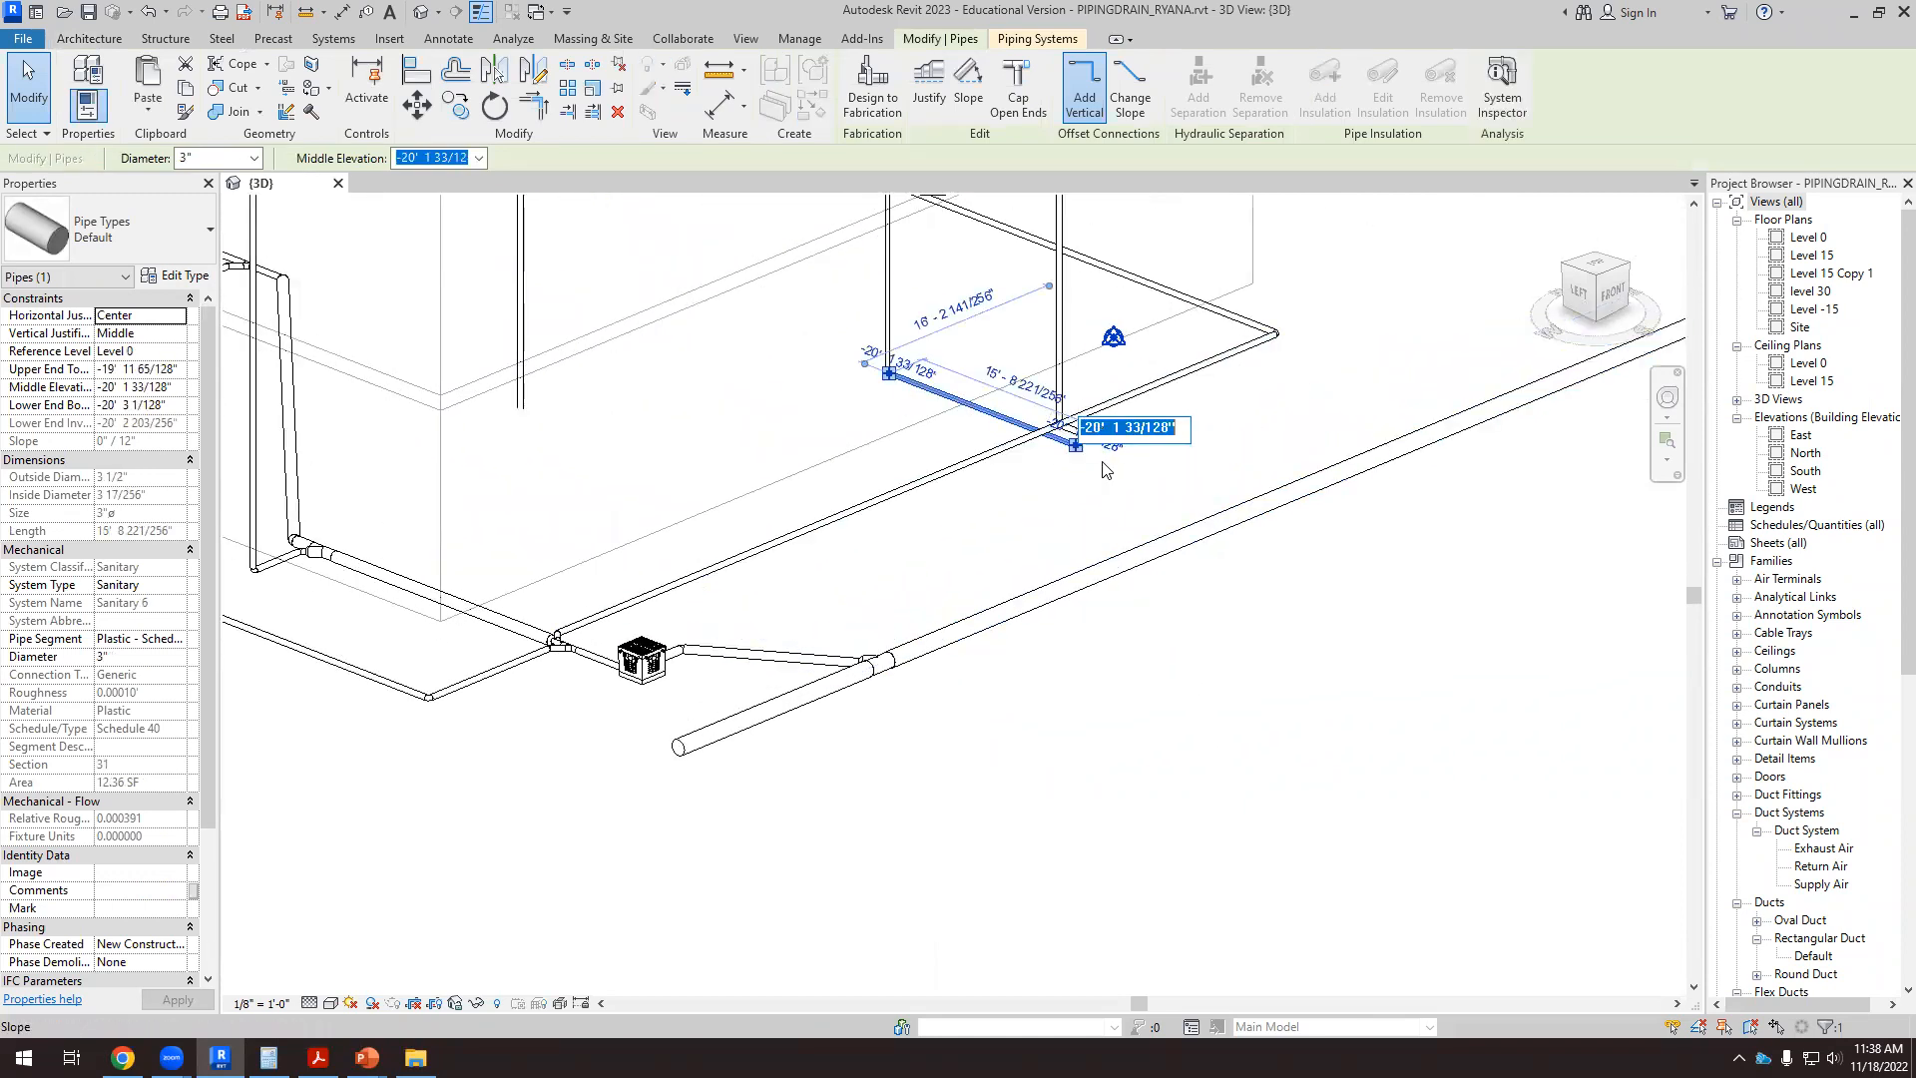
key("Escape")
key("Escape")
scroll(1065, 612, "down", 5)
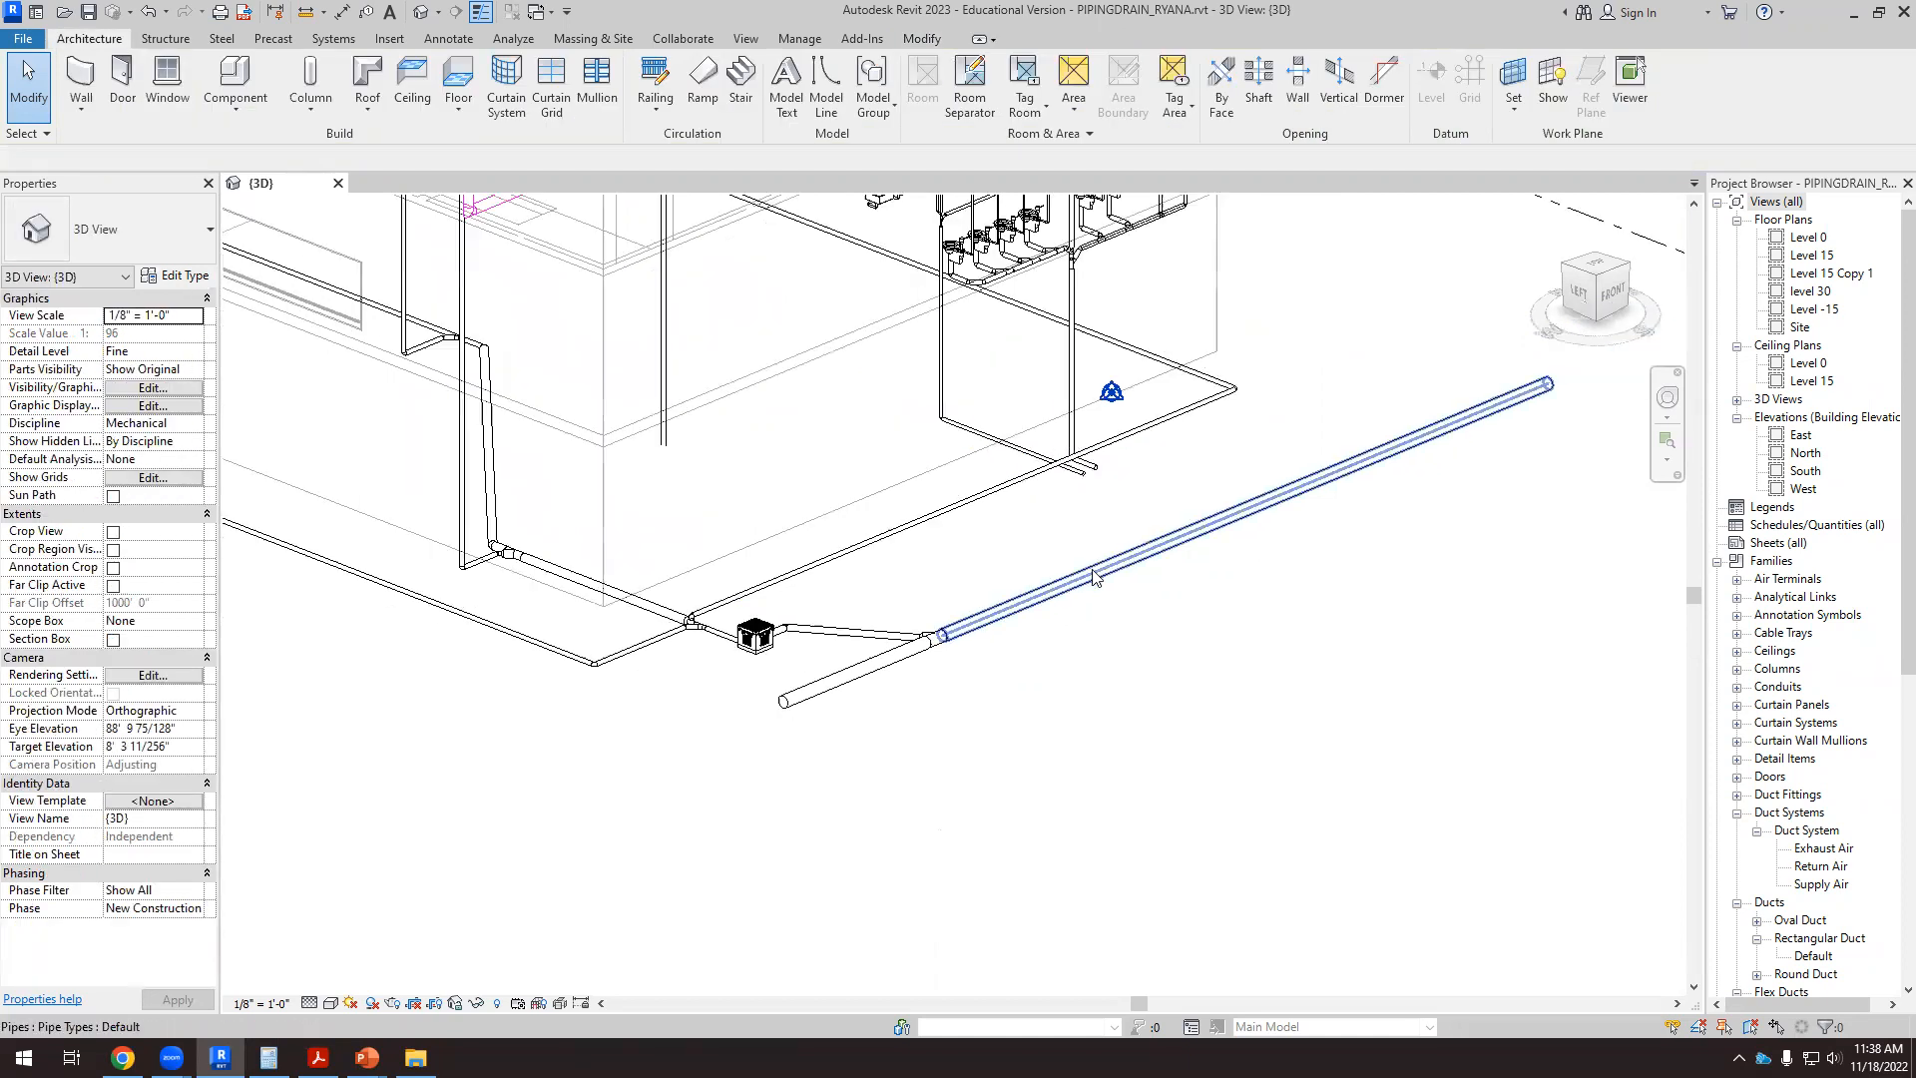
left_click(1065, 604)
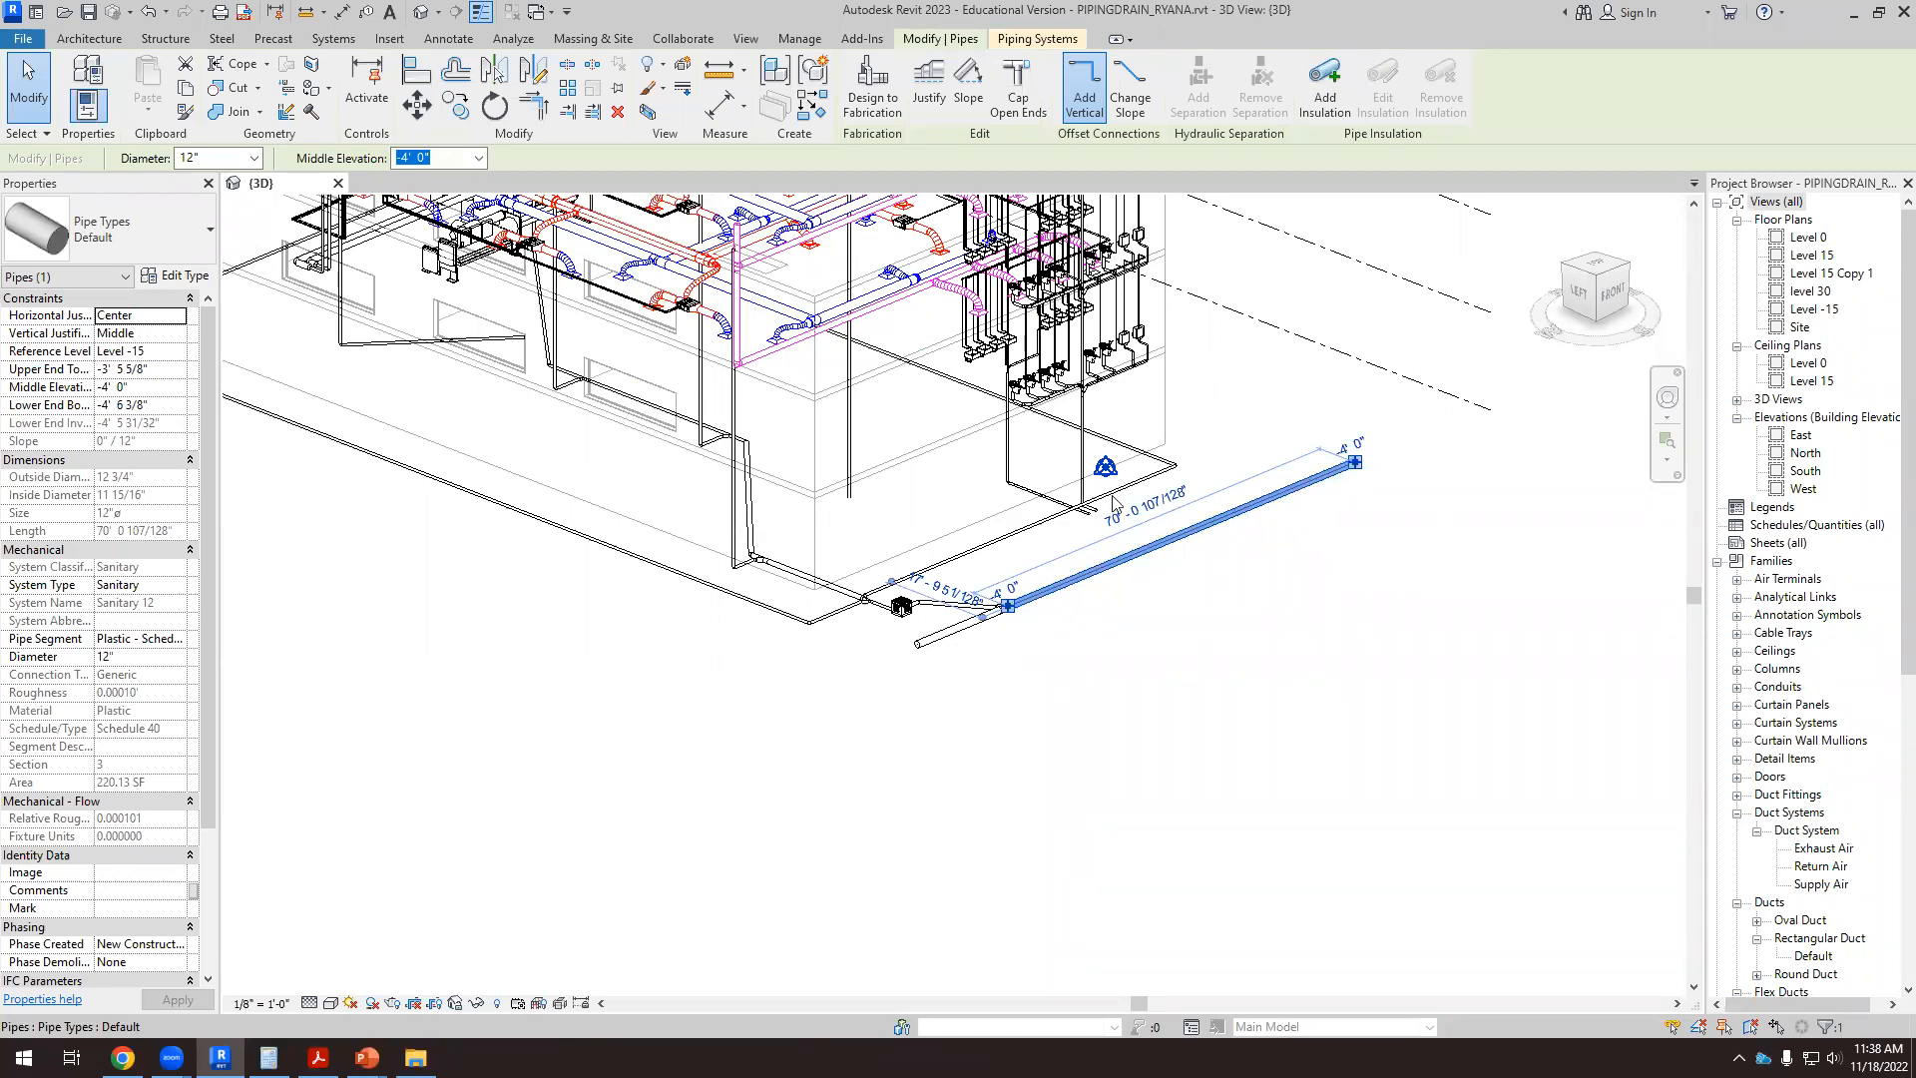
scroll(1099, 510, "up", 3)
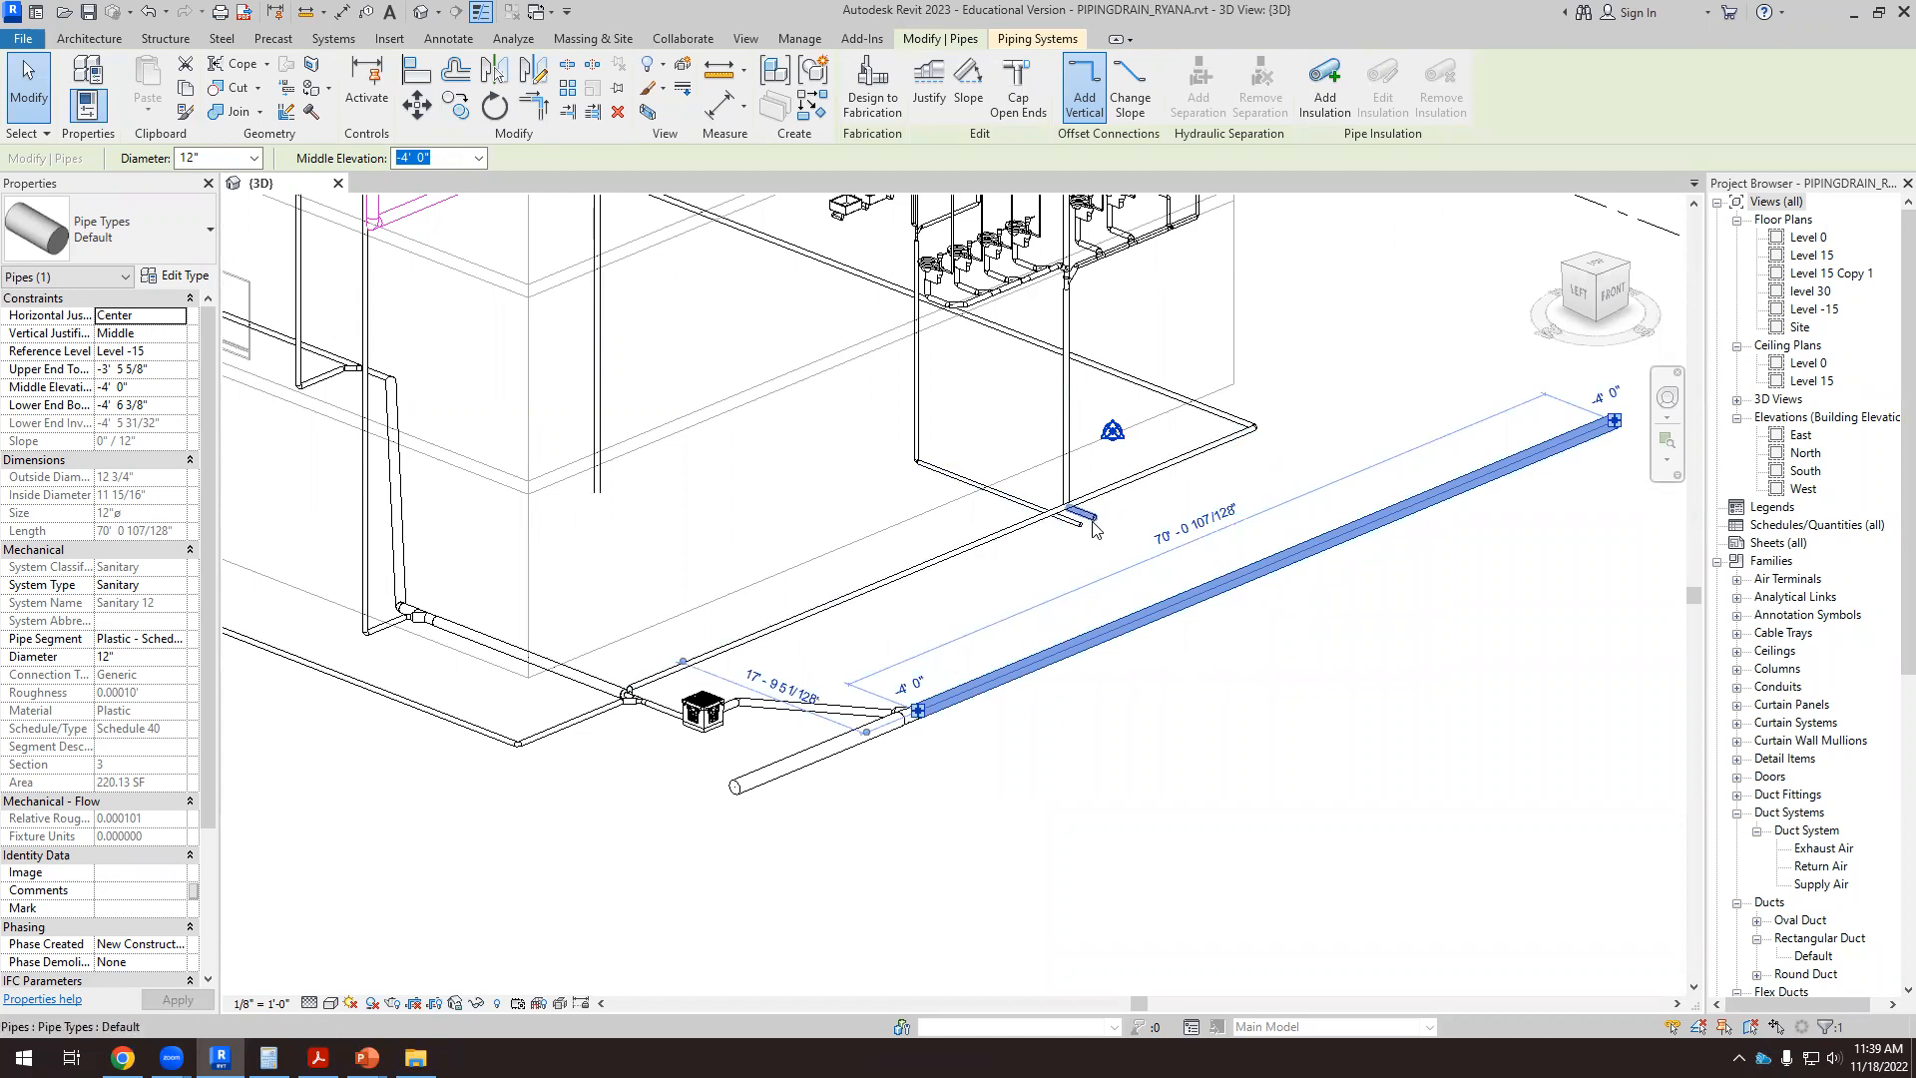
left_click(1075, 570)
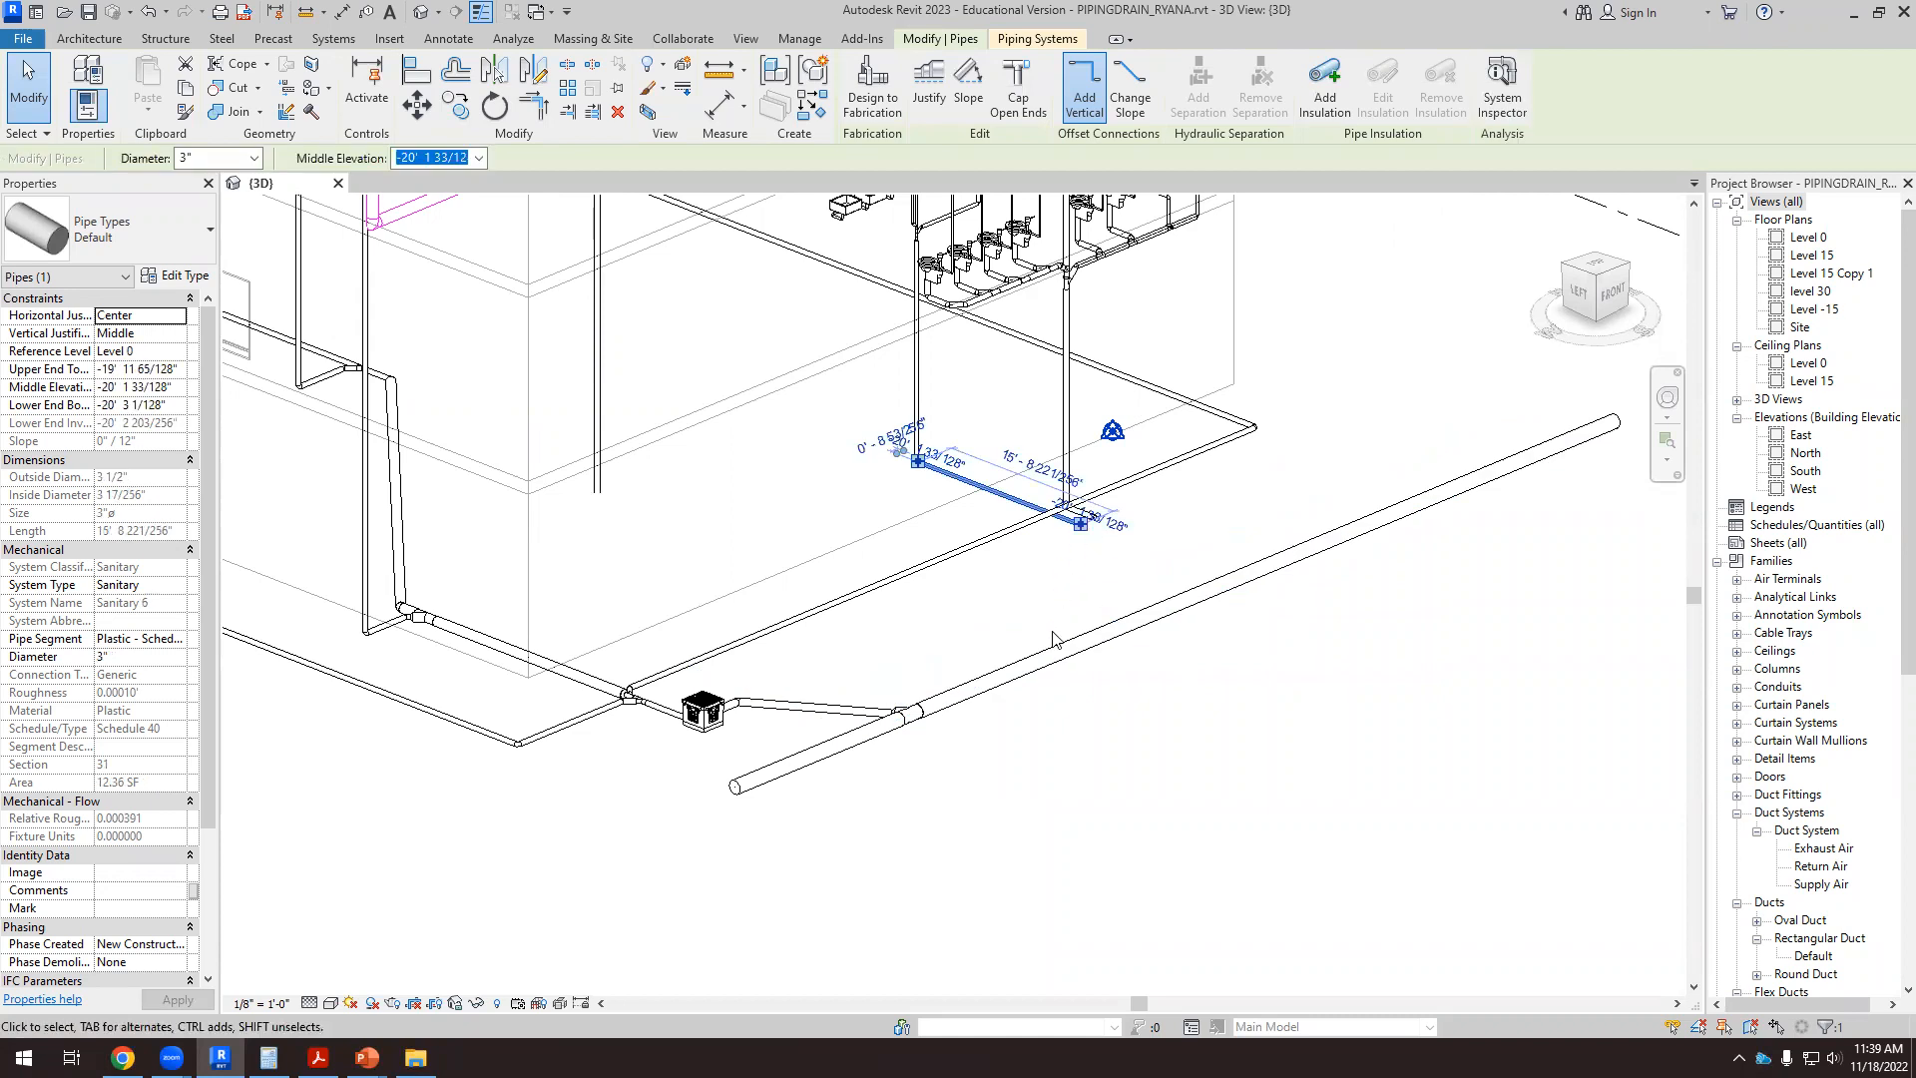
scroll(1053, 638, "down", 1)
Step: Copy the long section of the 12-inch outside run and paste it as a parallel pipe farther from the building
left_click(1252, 666)
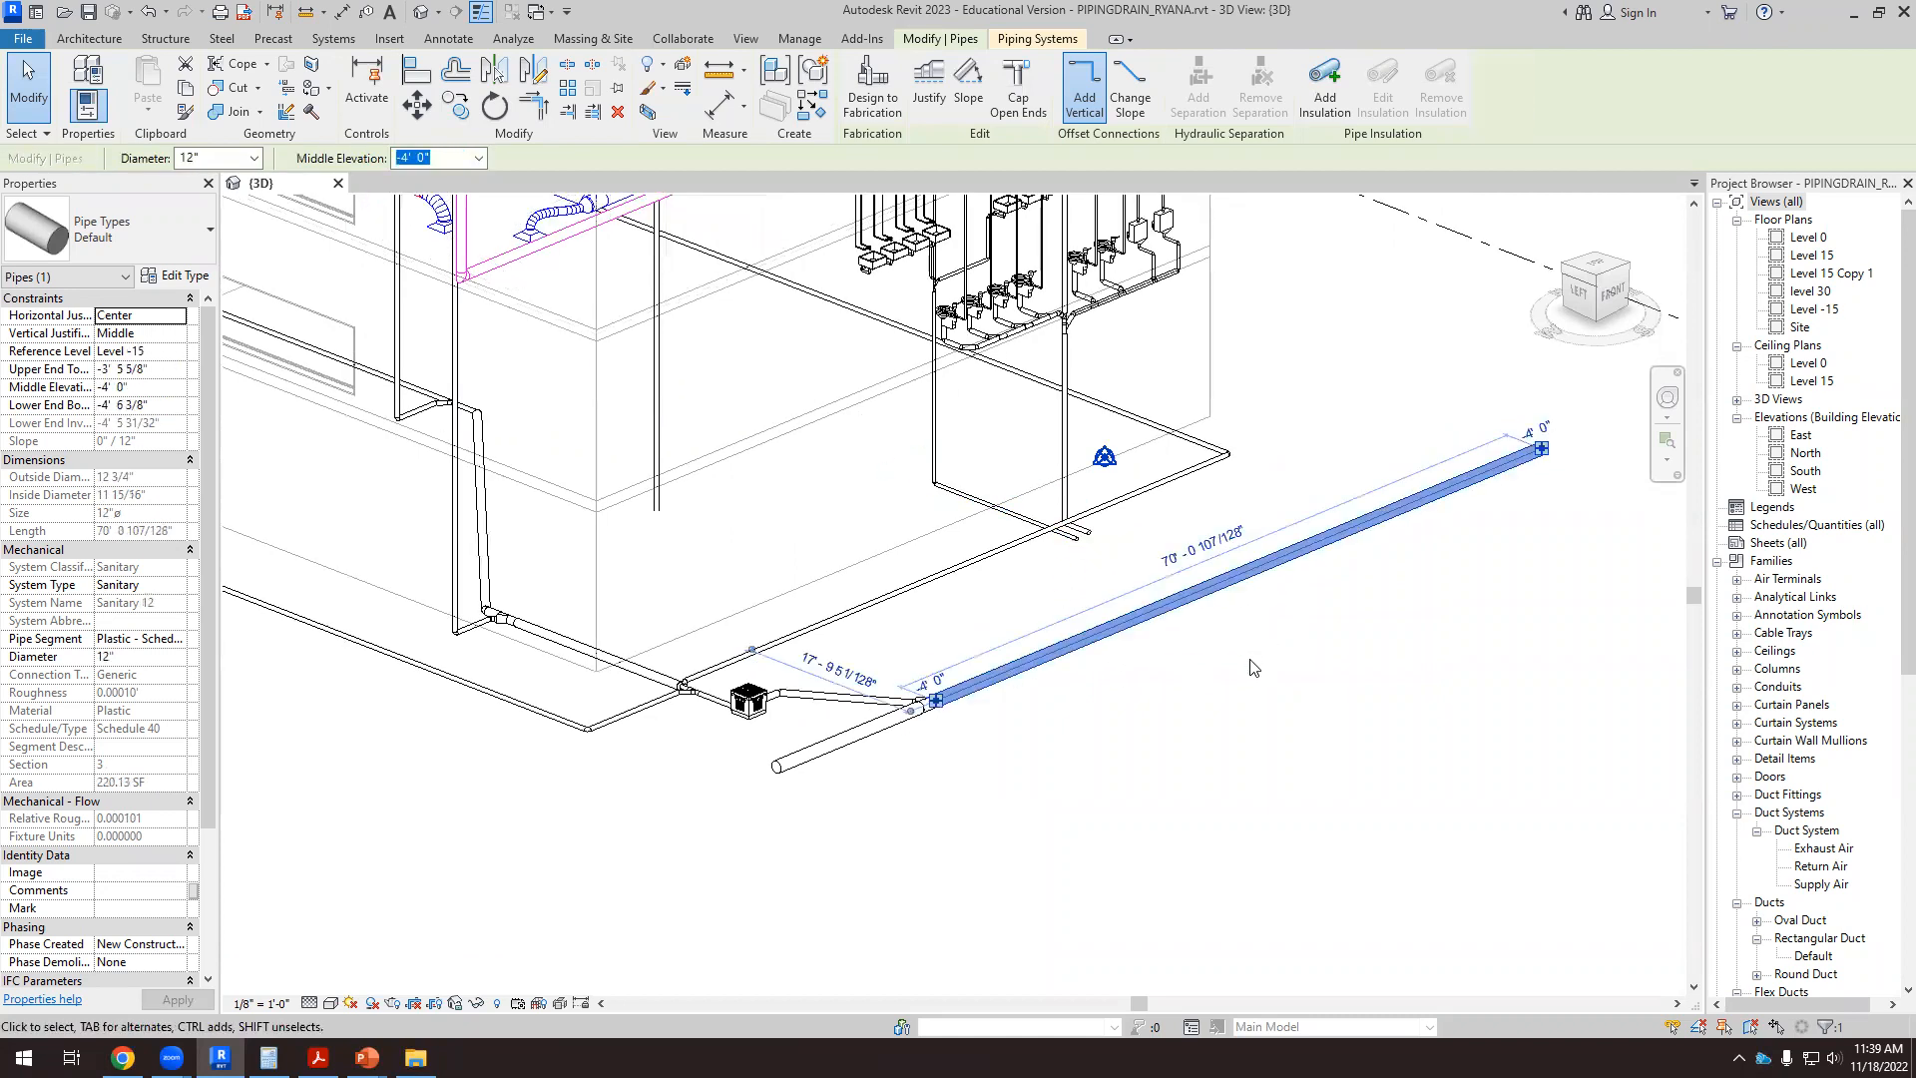
key("ctrl+c")
key("ctrl+v")
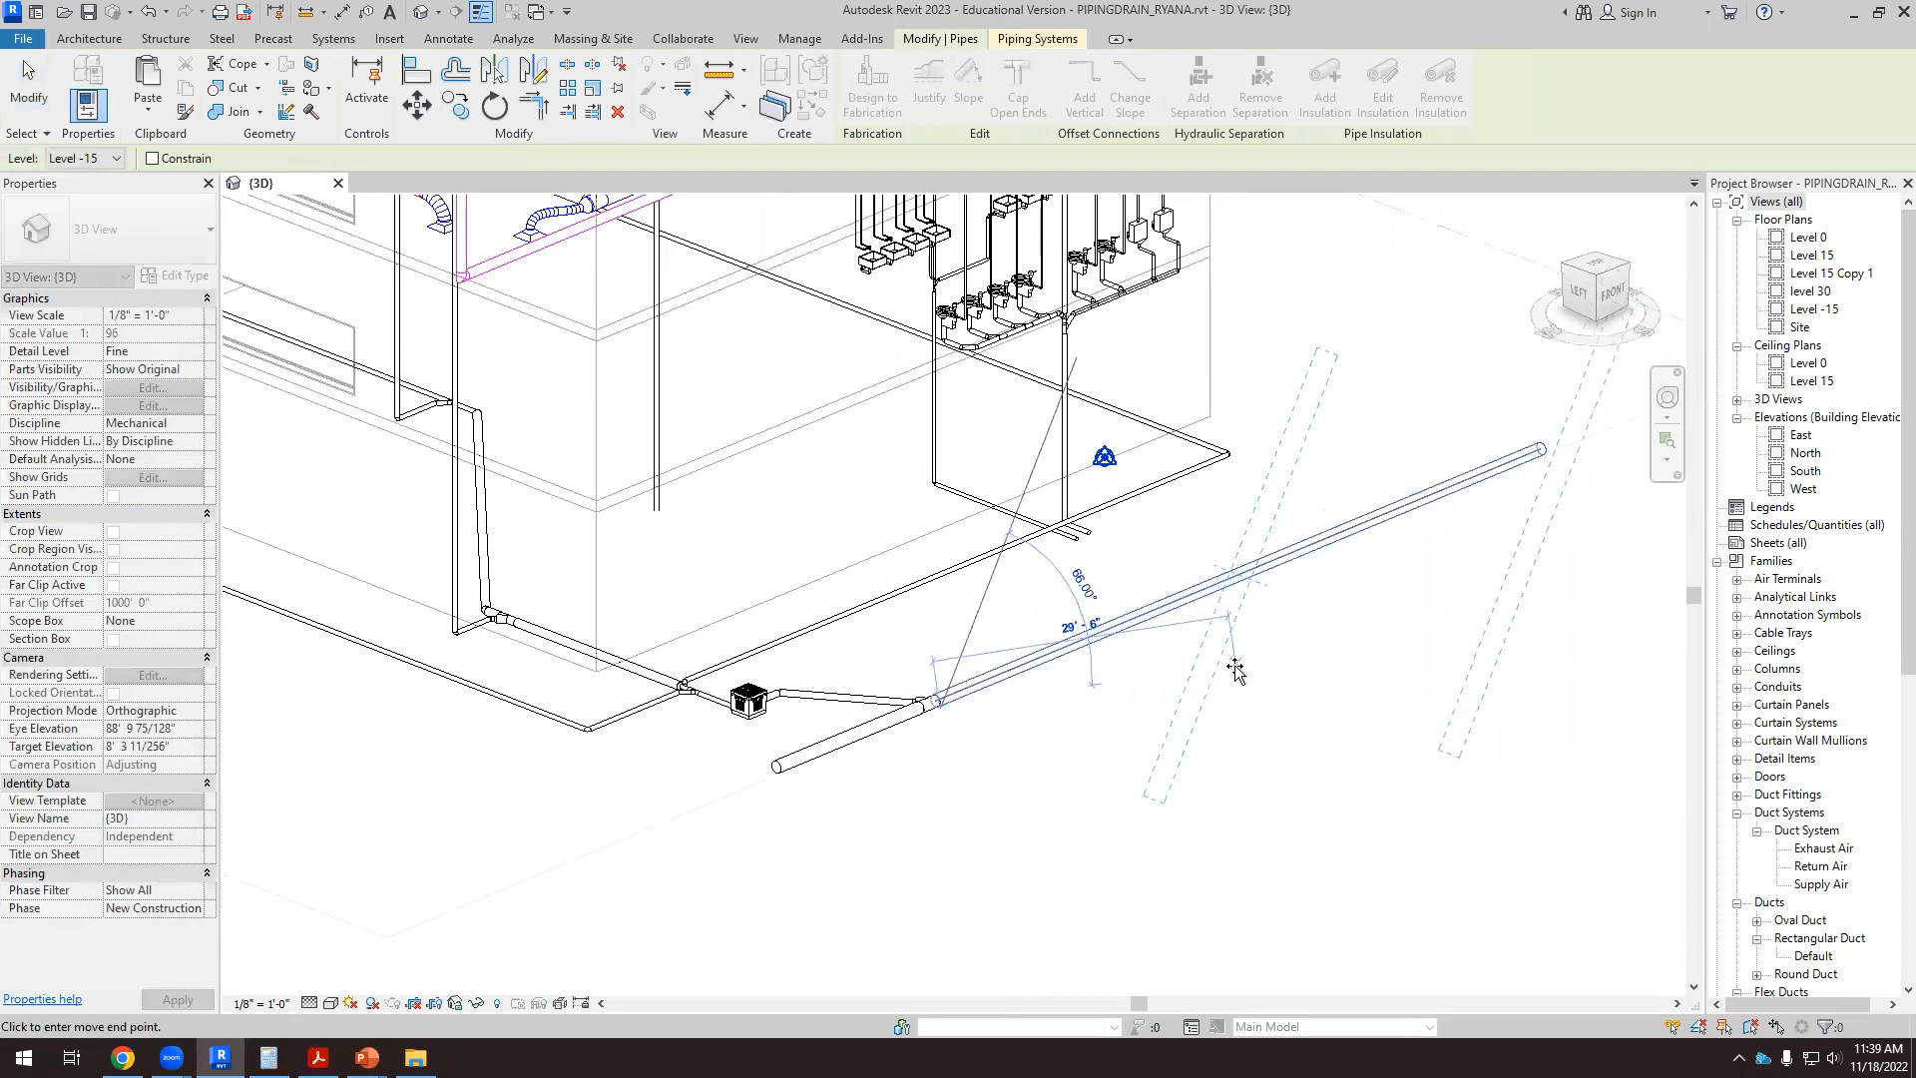
left_click(1260, 658)
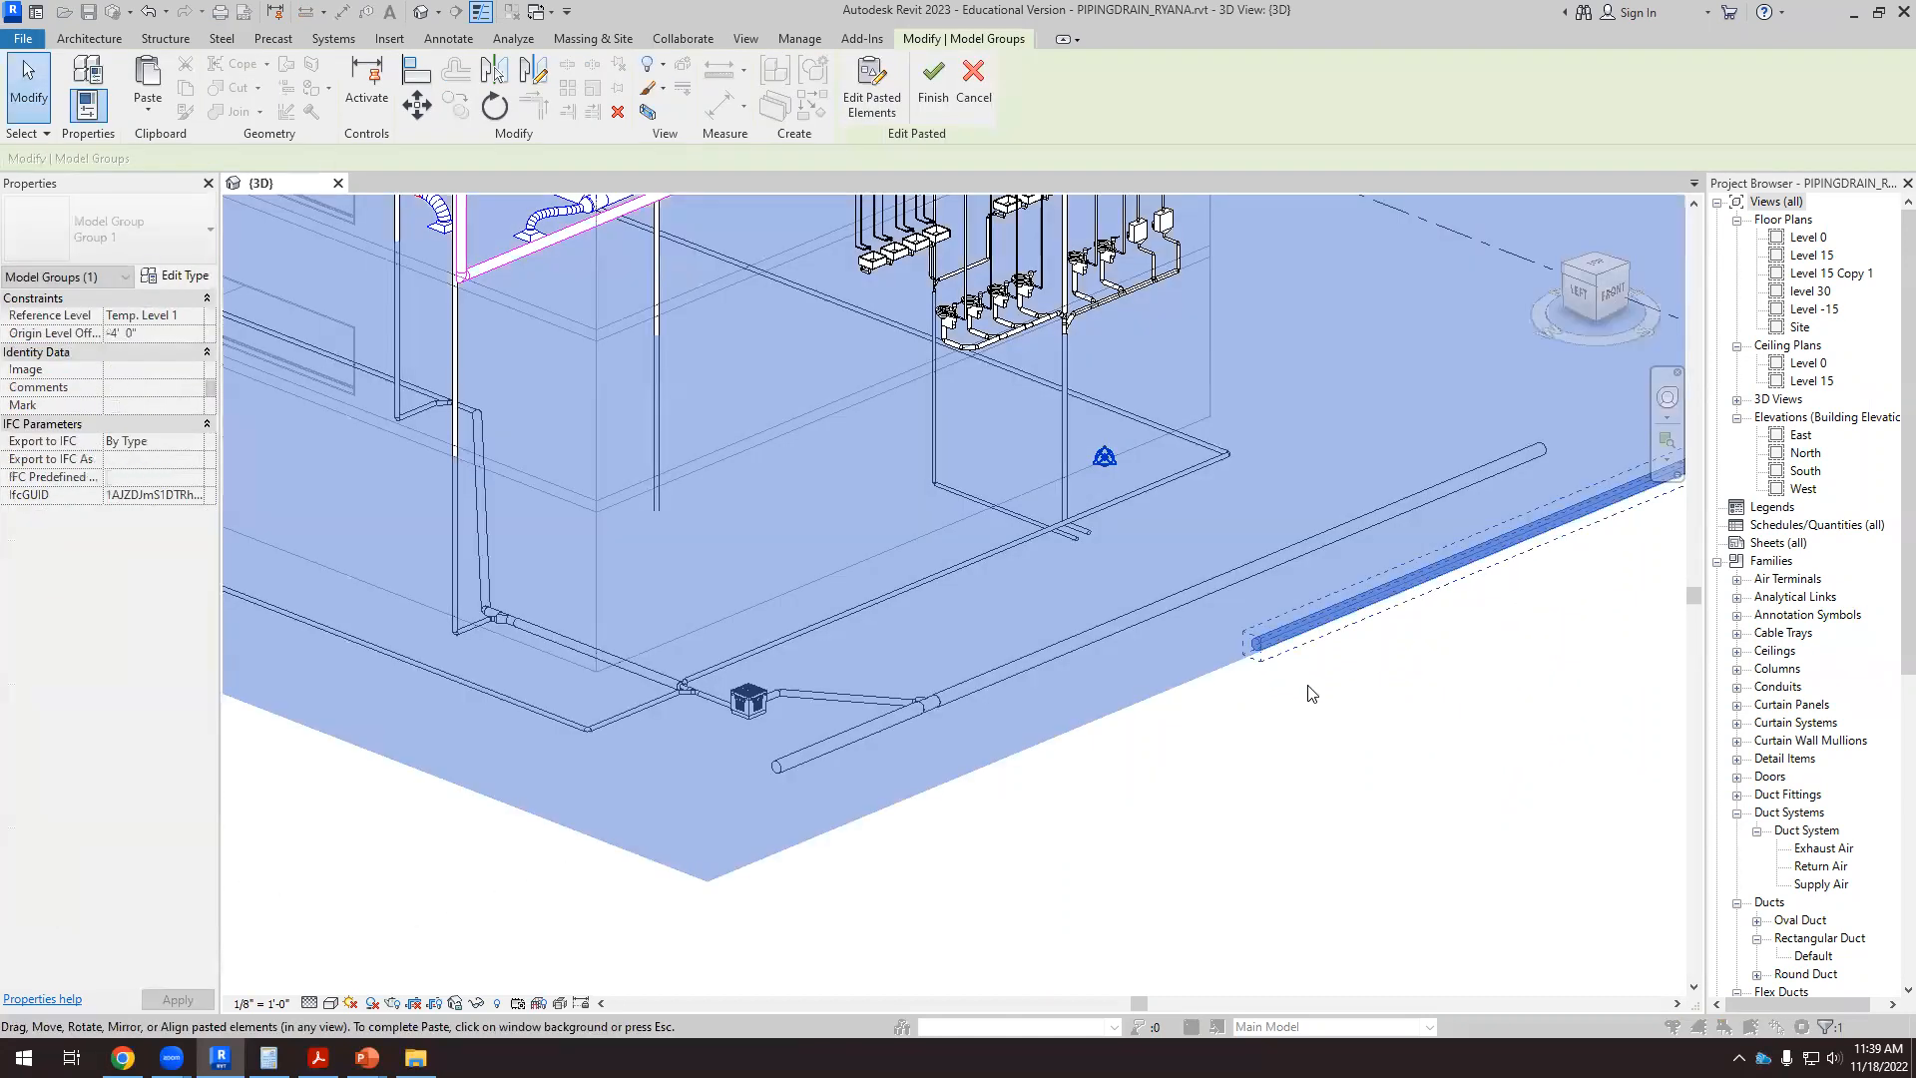
scroll(1247, 768, "down", 4)
left_click(1398, 715)
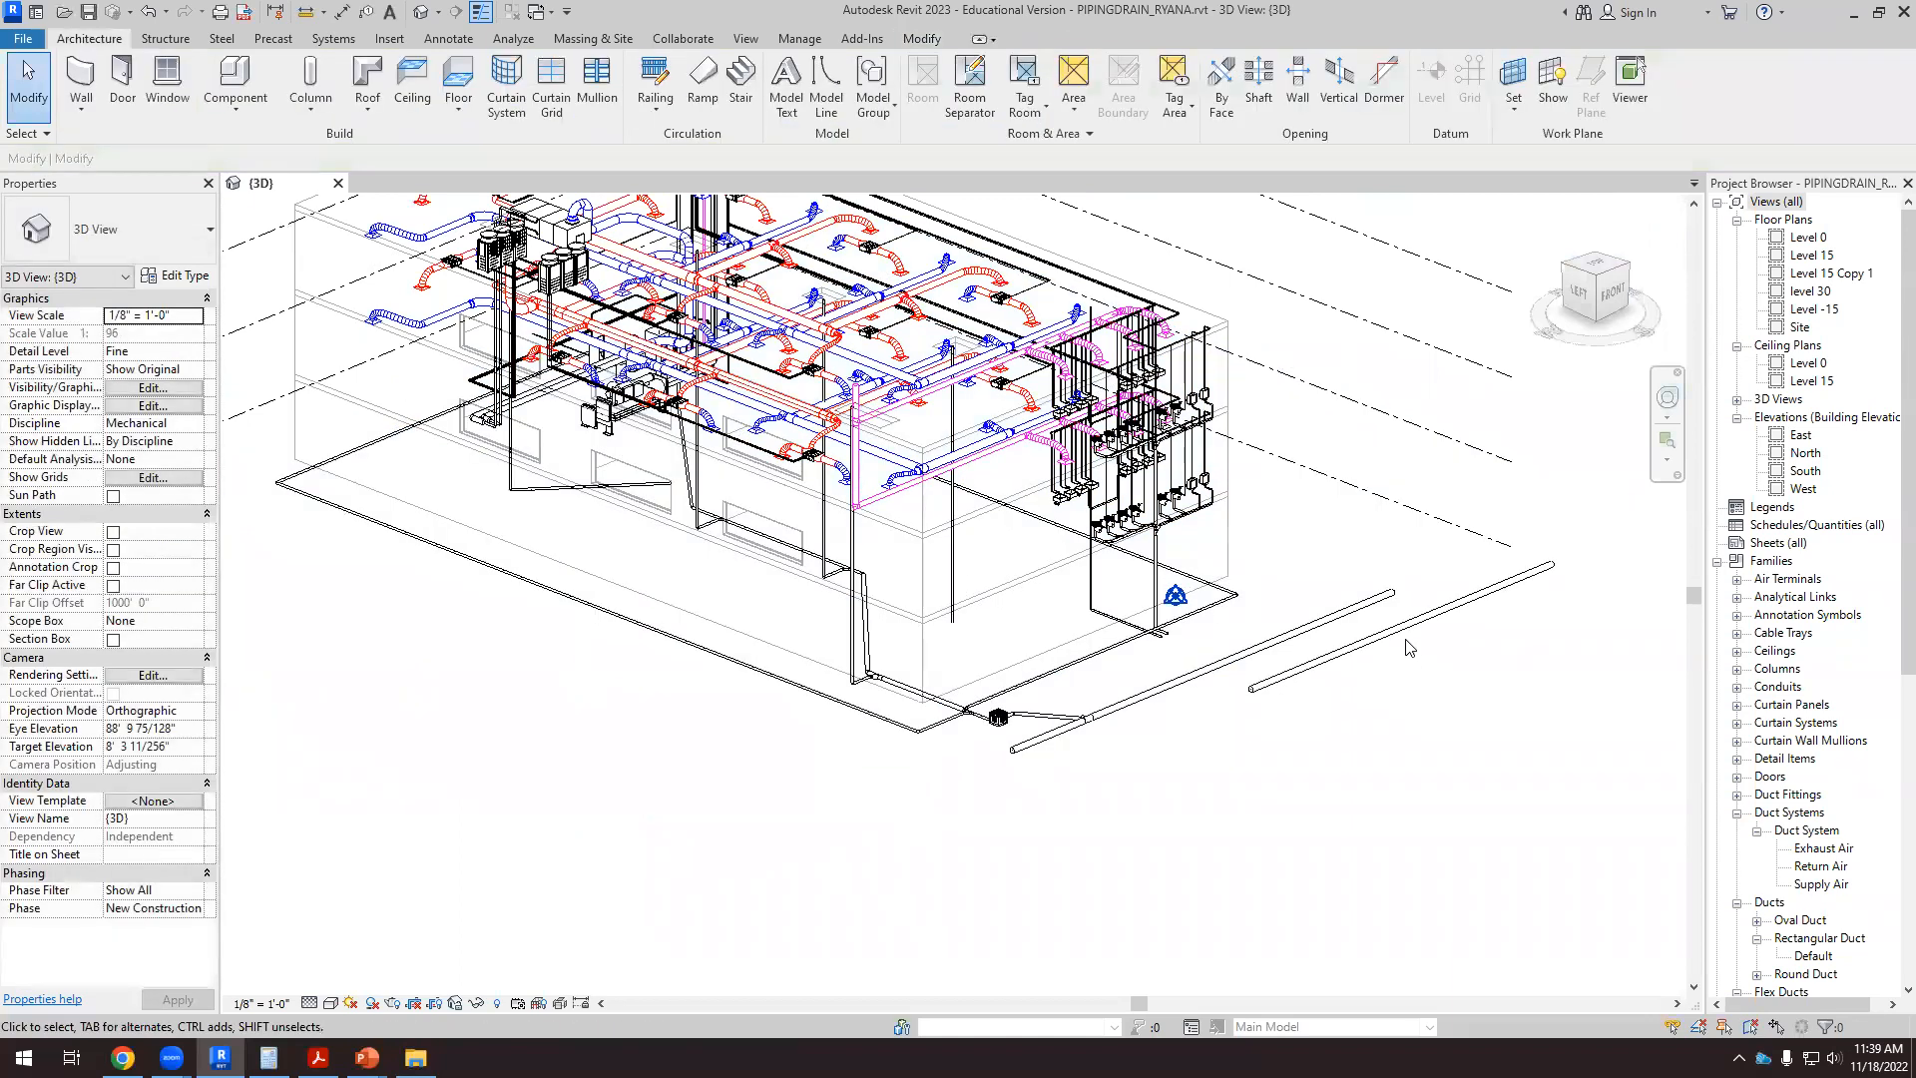
Step: Use Copy on the pasted 12-inch pipe to place a third parallel pipe on its outer side
left_click(1403, 642)
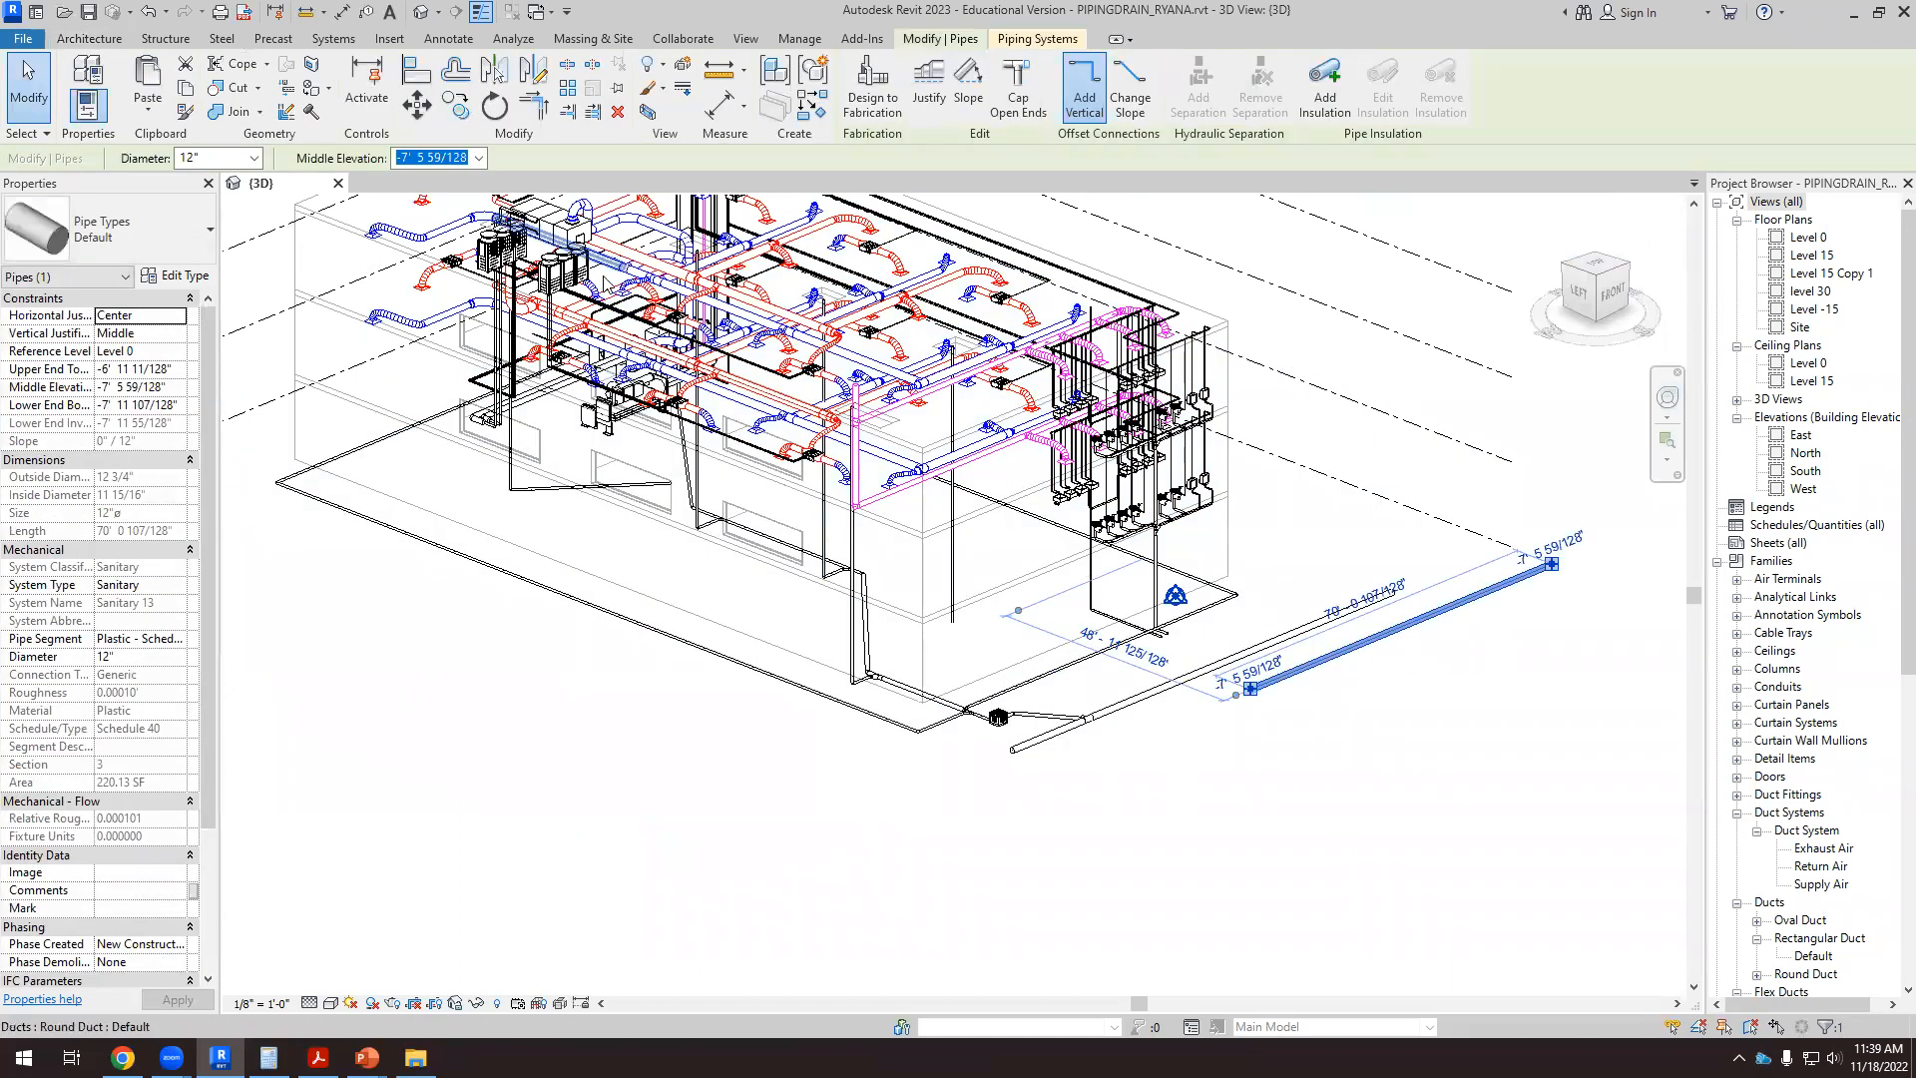
key("c")
key("o")
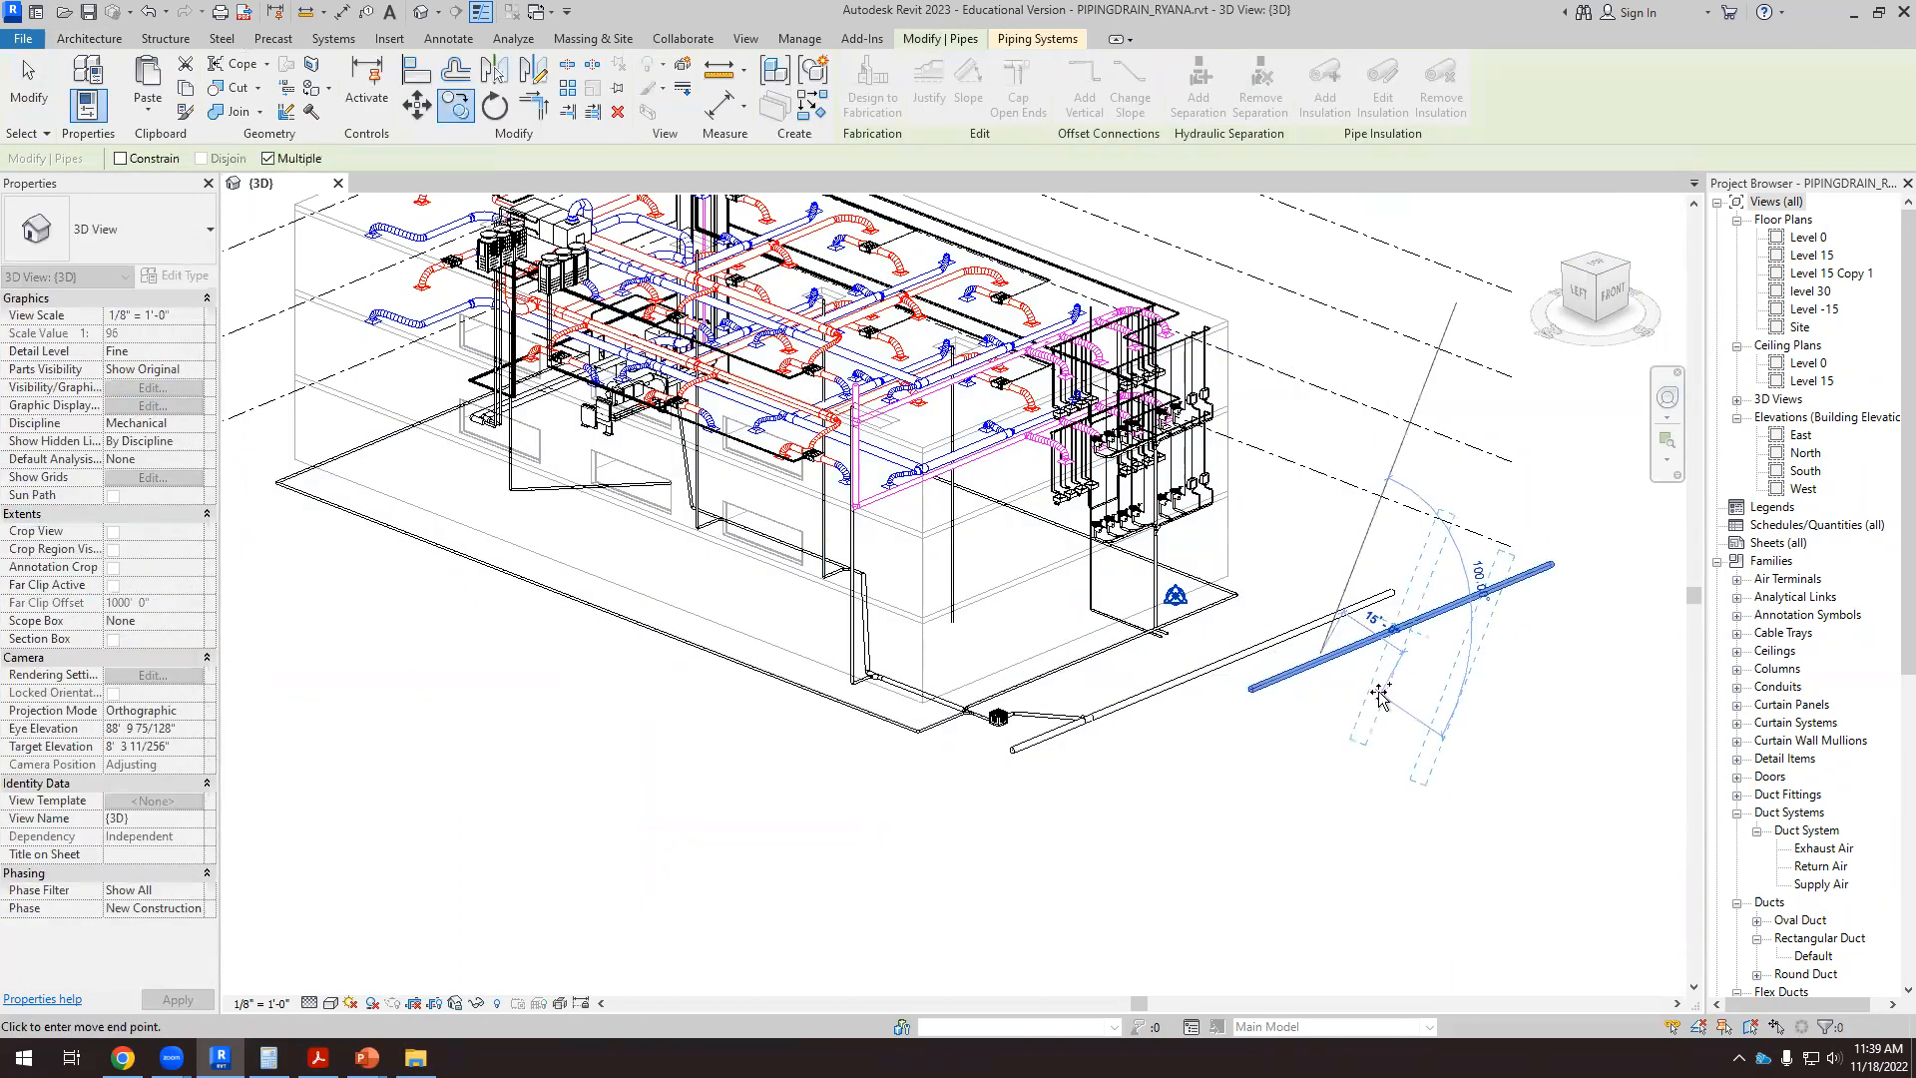
left_click(1381, 689)
scroll(1342, 699, "up", 4)
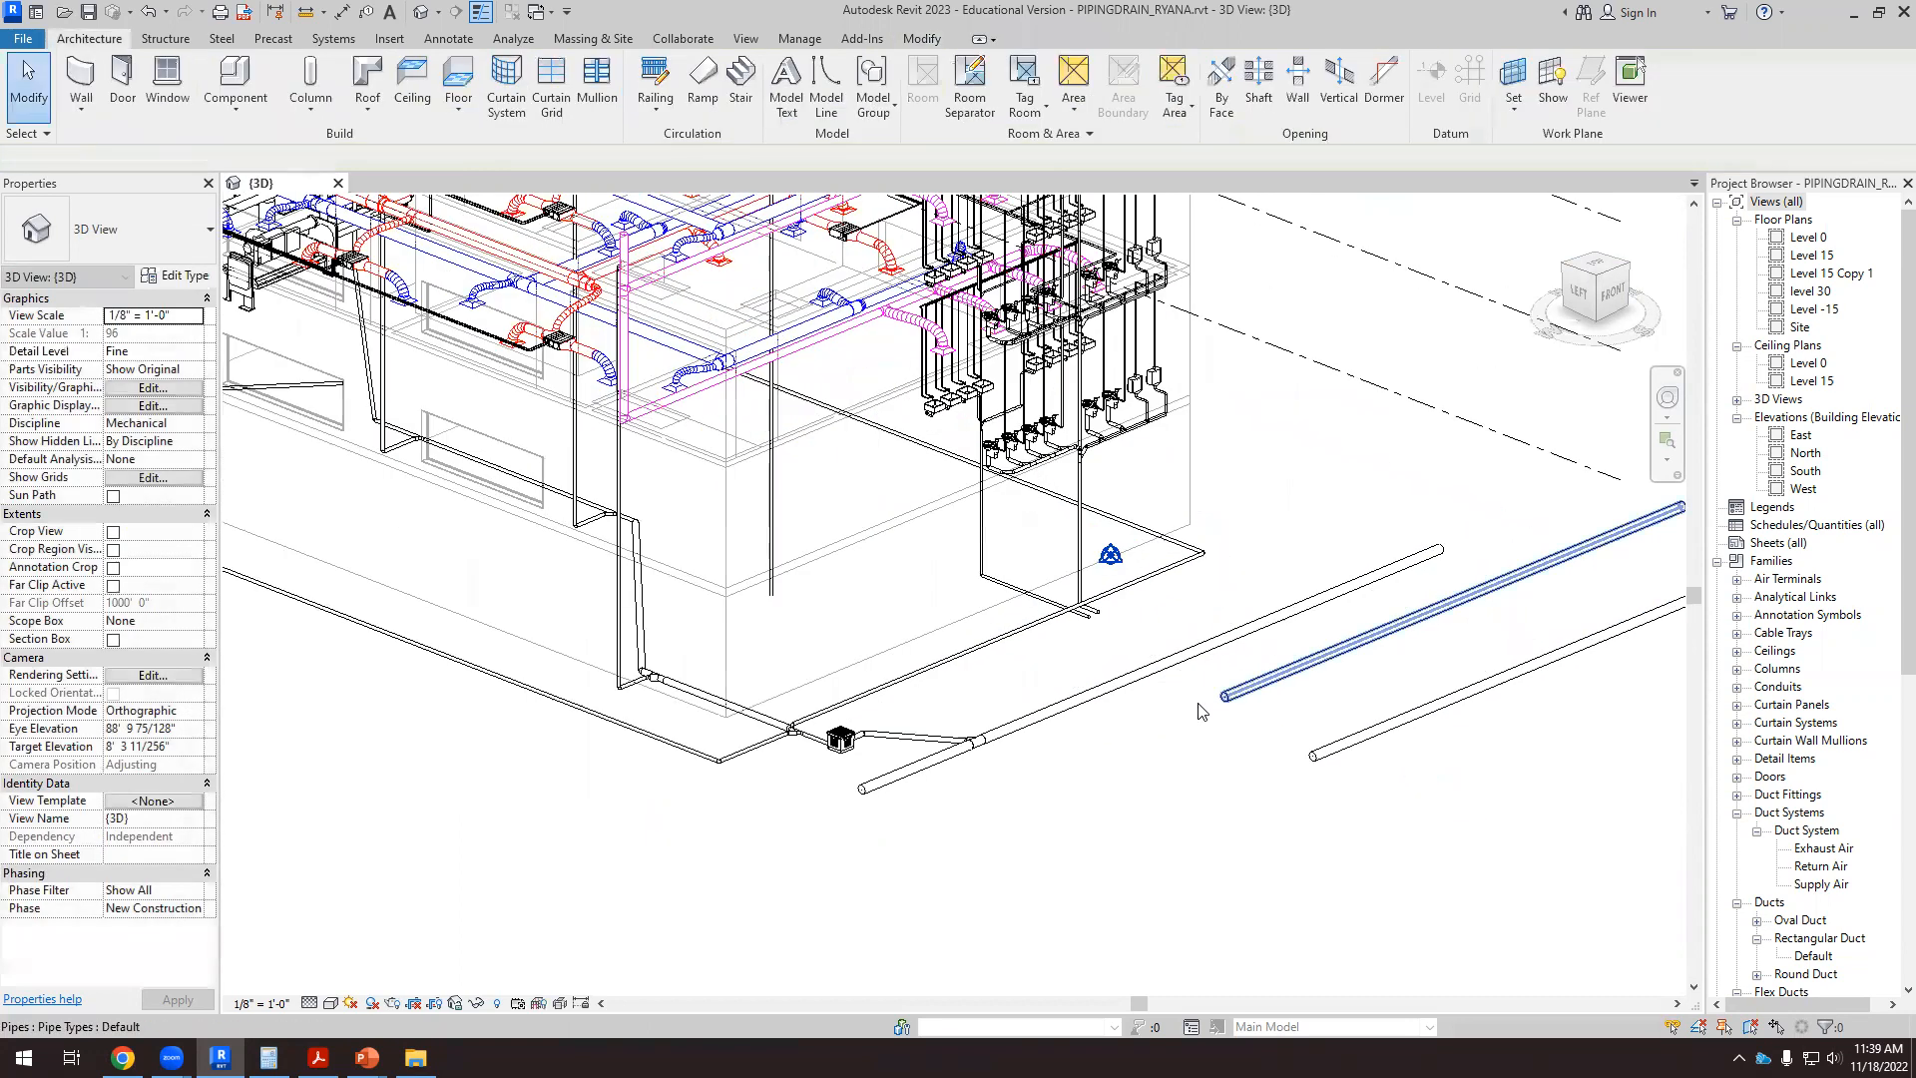
Step: In the left side view, move both copied 12-inch pipes about 27 feet down and toward the building, just beyond the original run
left_click(1080, 691)
scroll(1082, 691, "down", 2)
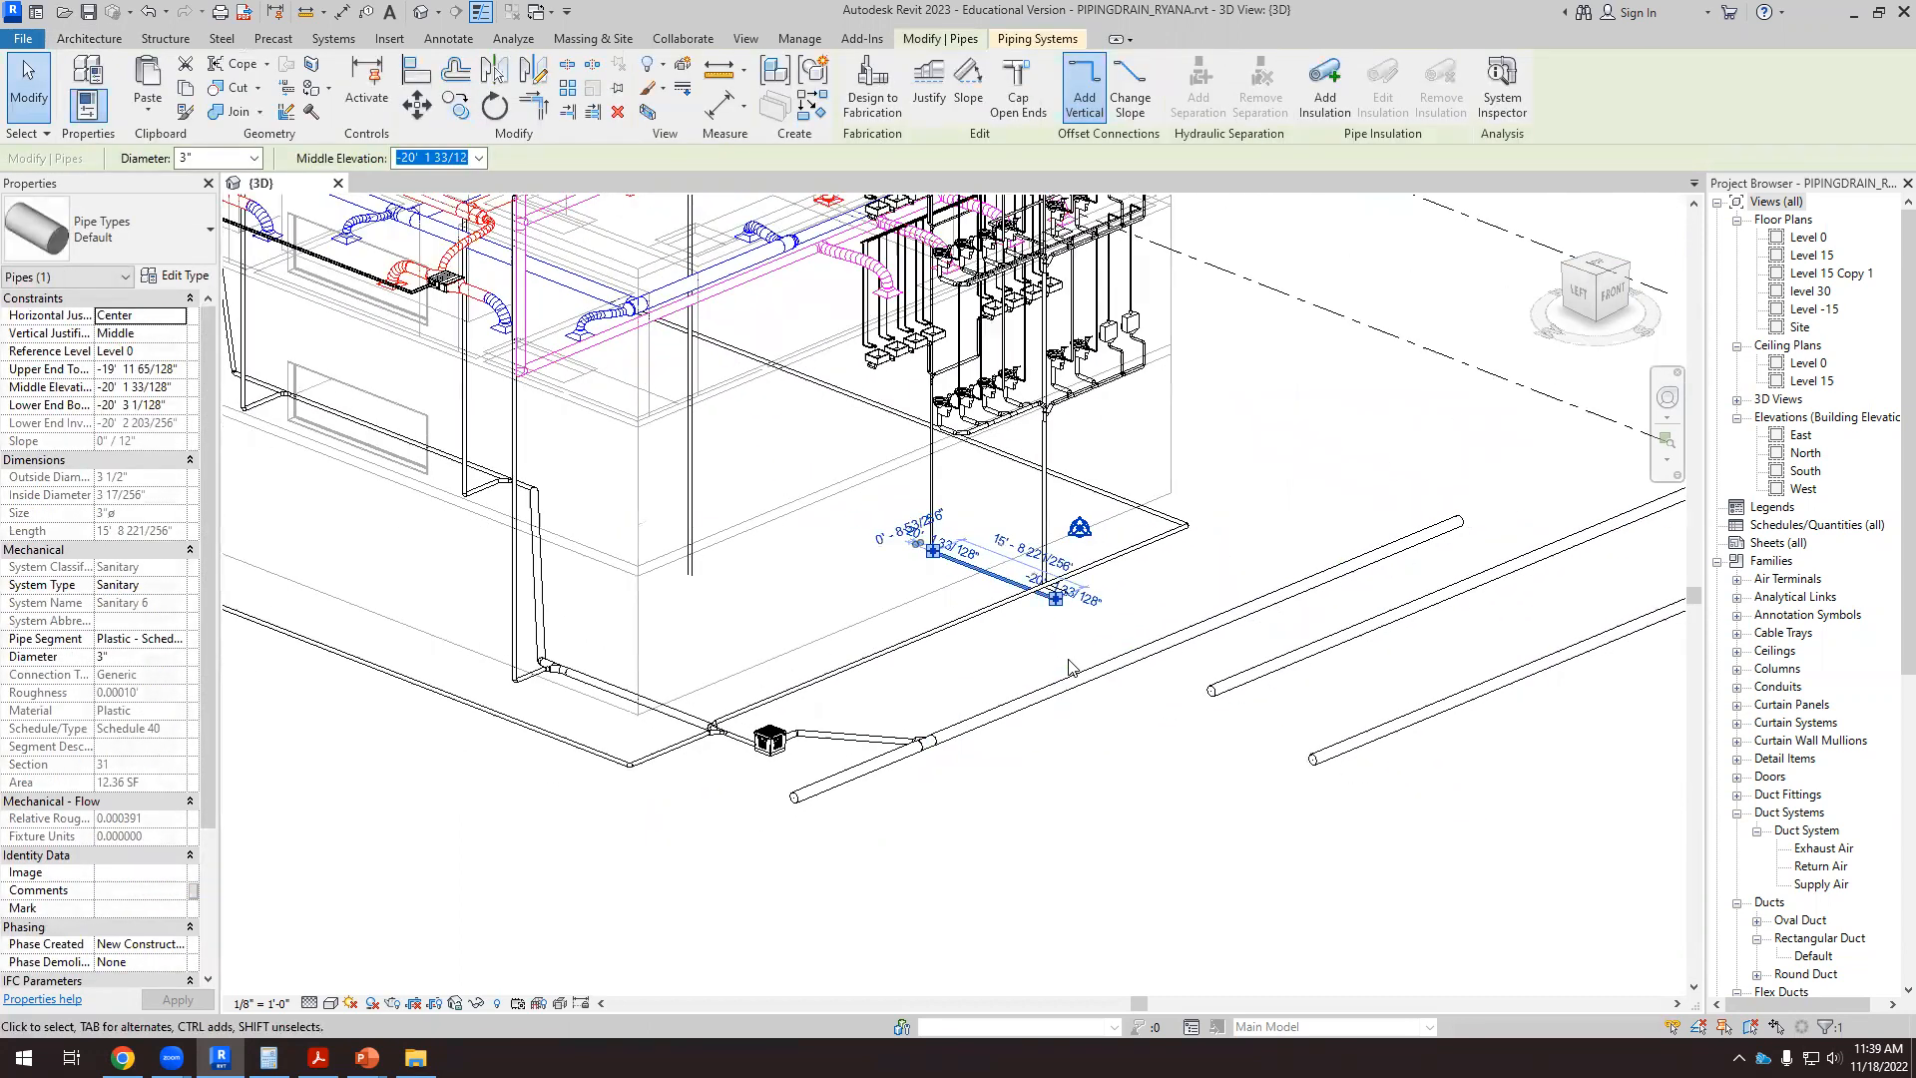
left_click(1576, 317)
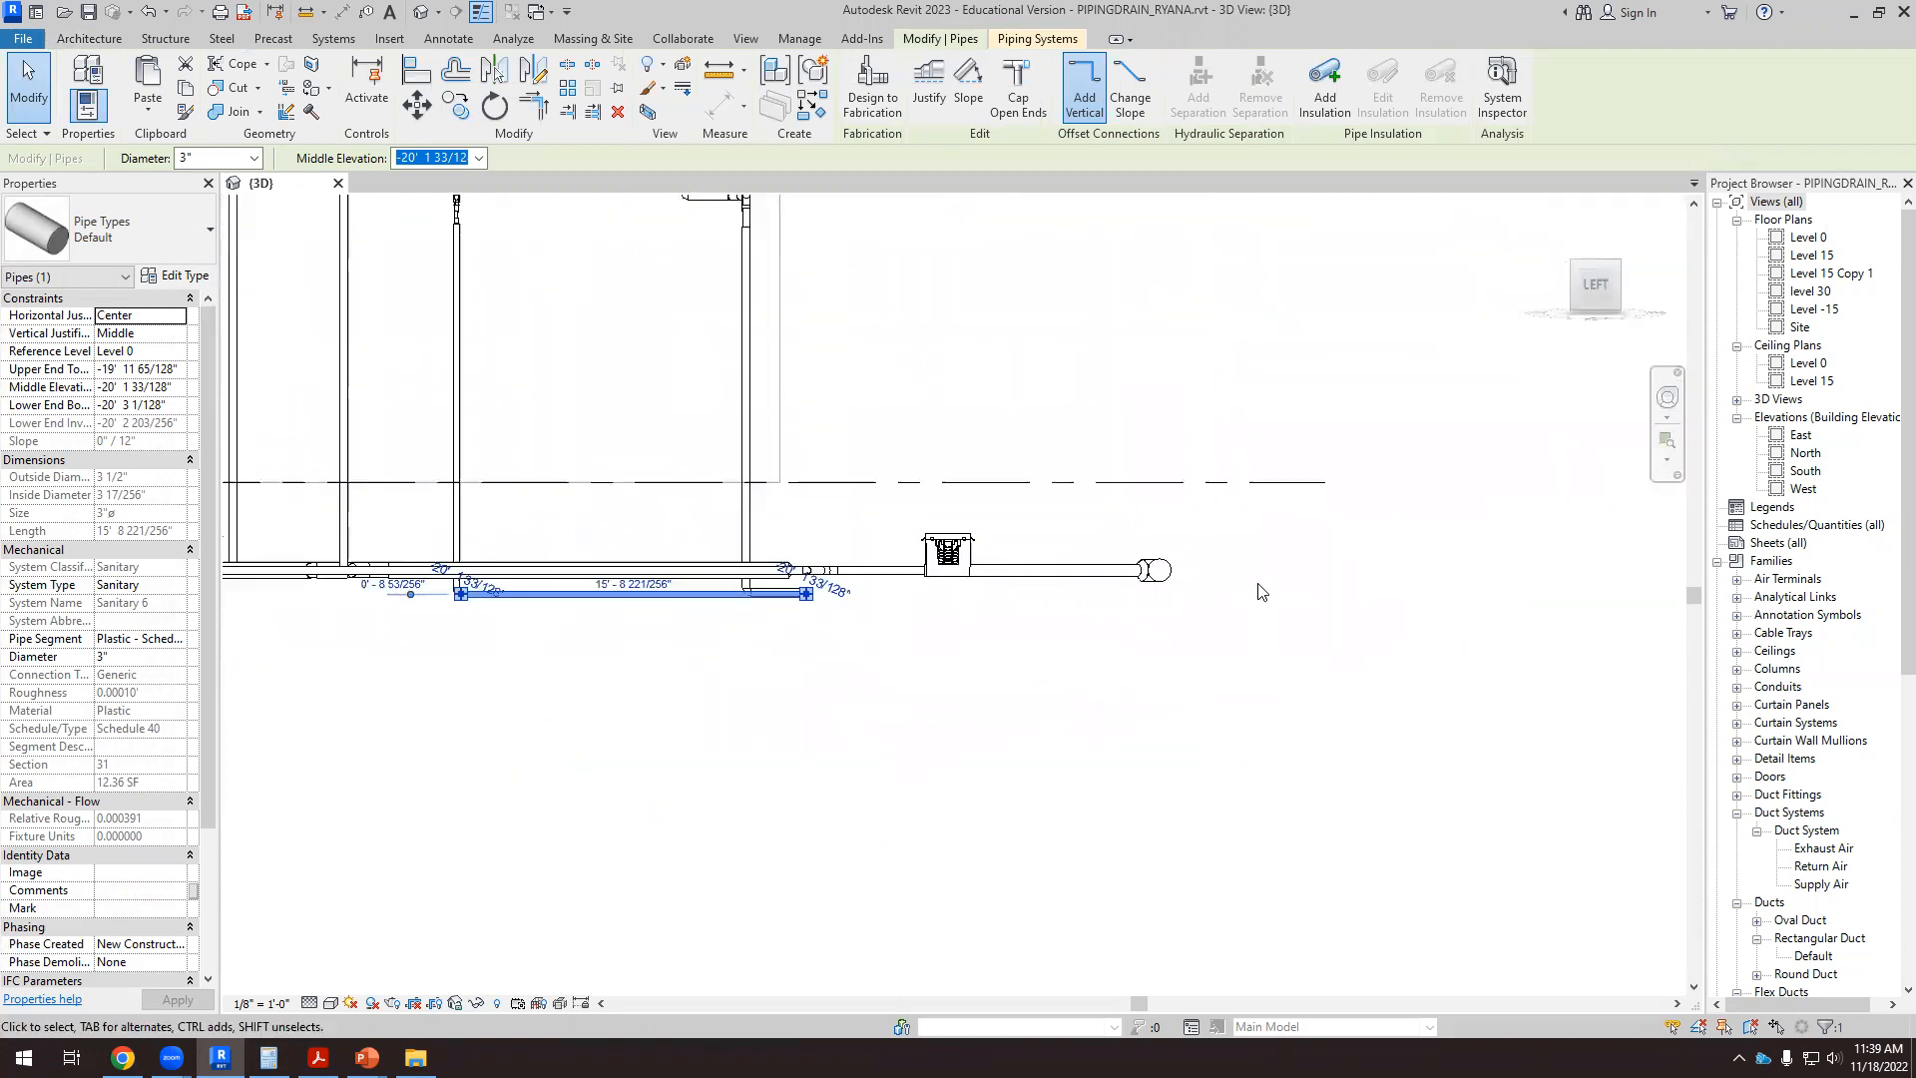
middle_click_drag(1227, 603, 1304, 672, "shift")
left_click(1304, 671)
scroll(1317, 663, "up", 1)
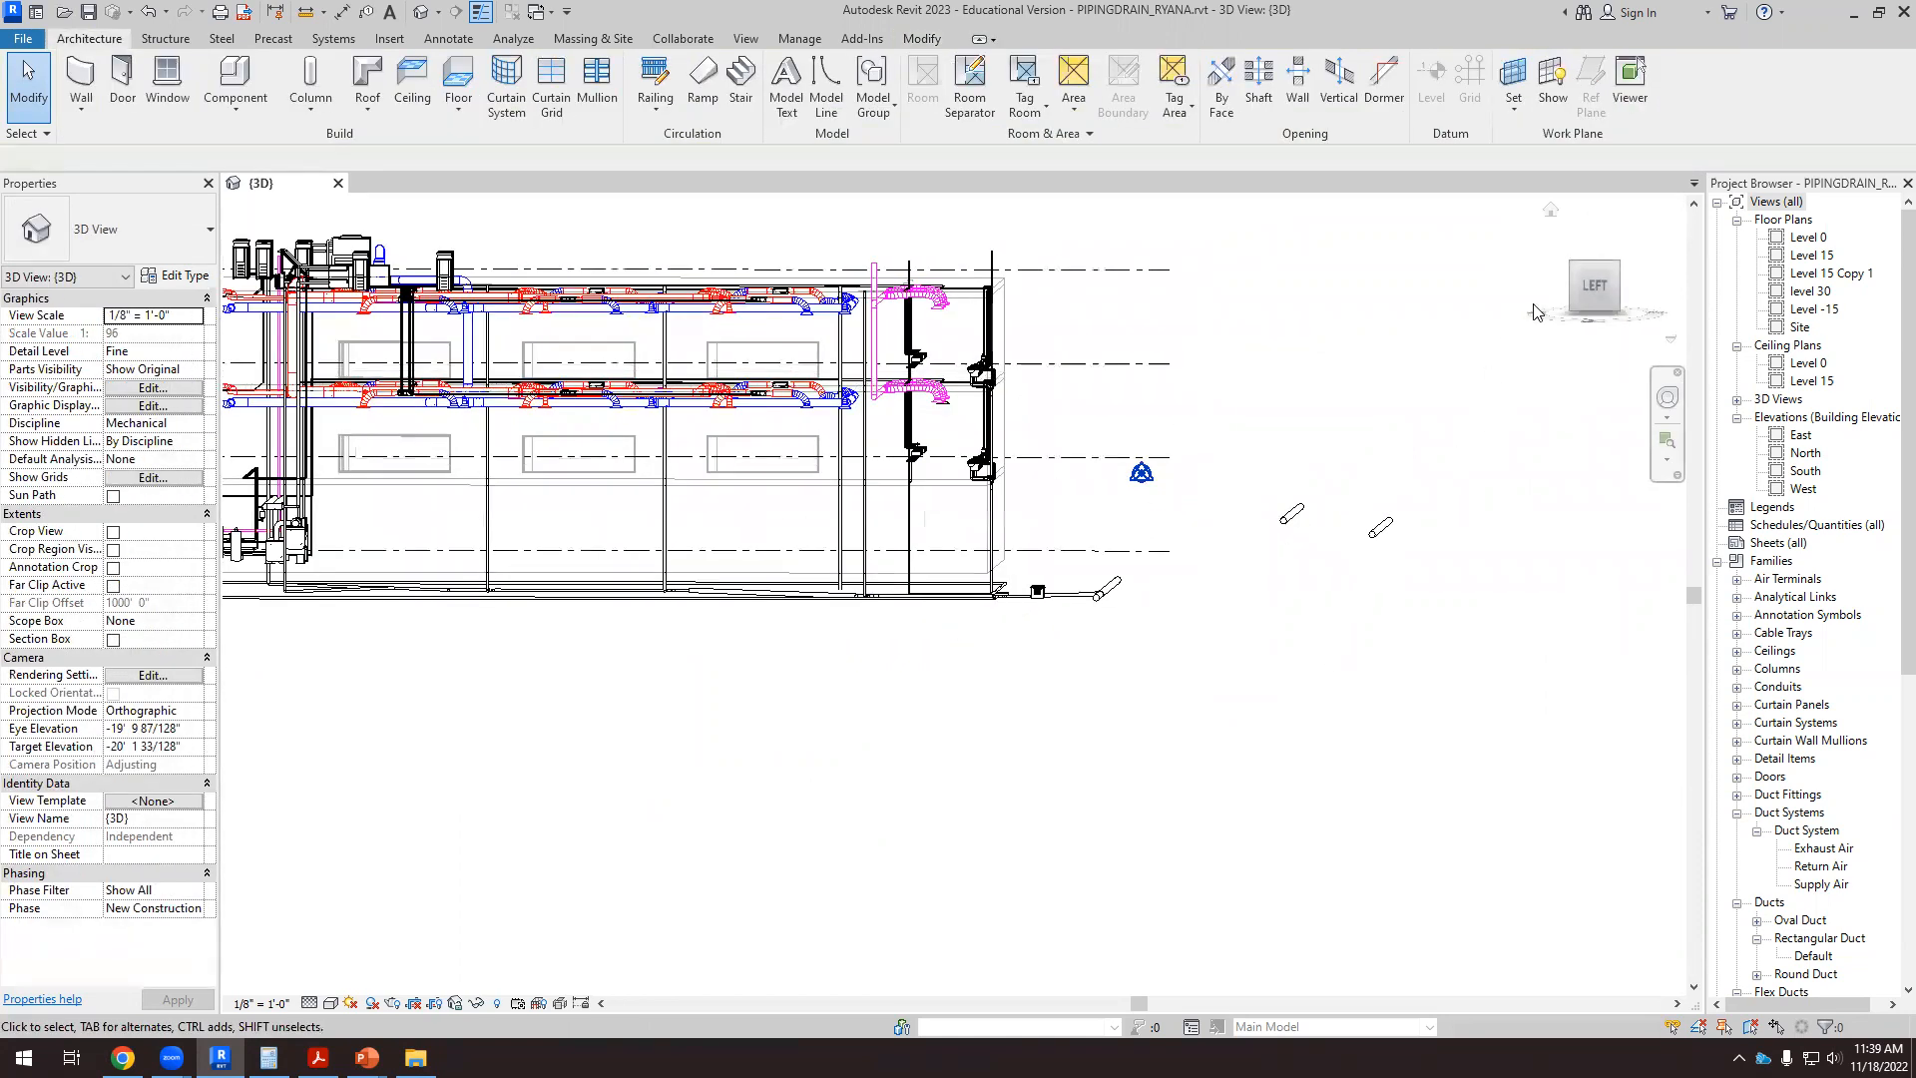
left_click(1586, 299)
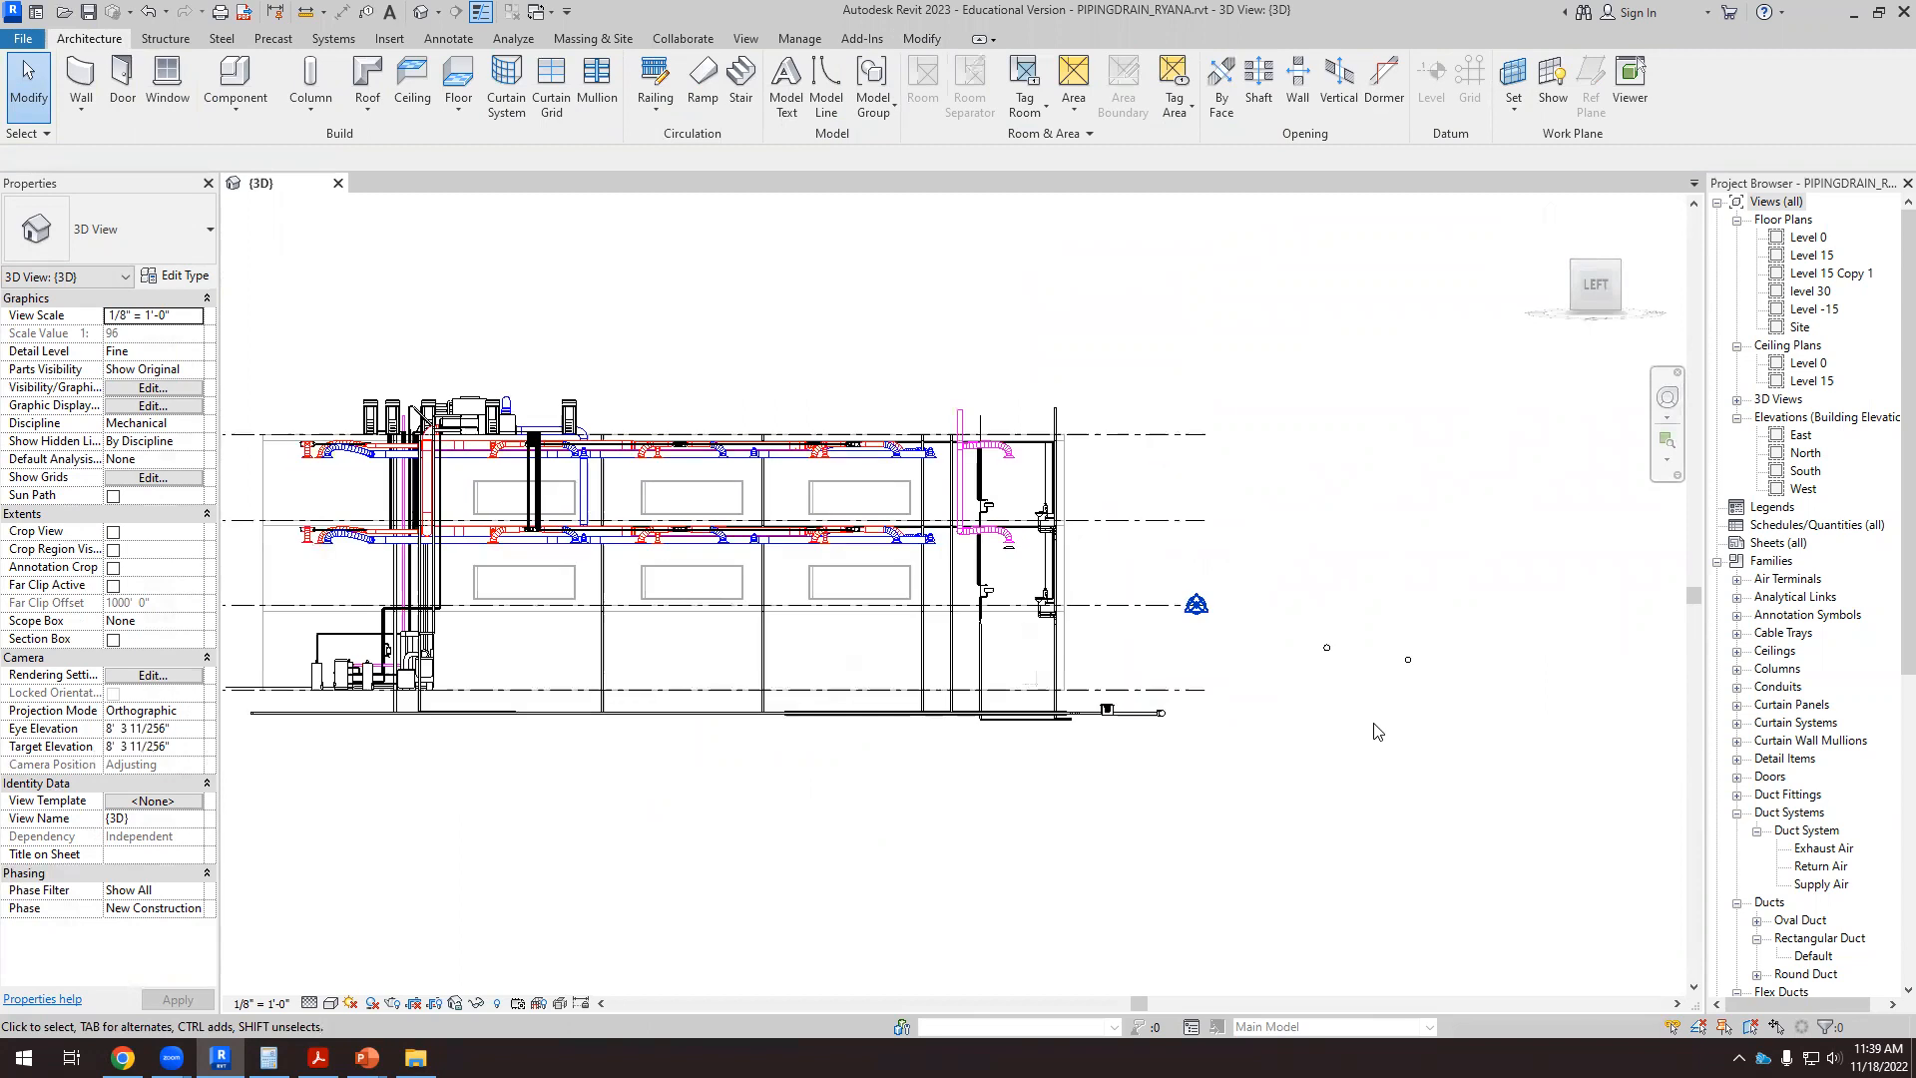
scroll(1374, 731, "up", 1)
left_click_drag(1271, 712, 1509, 546)
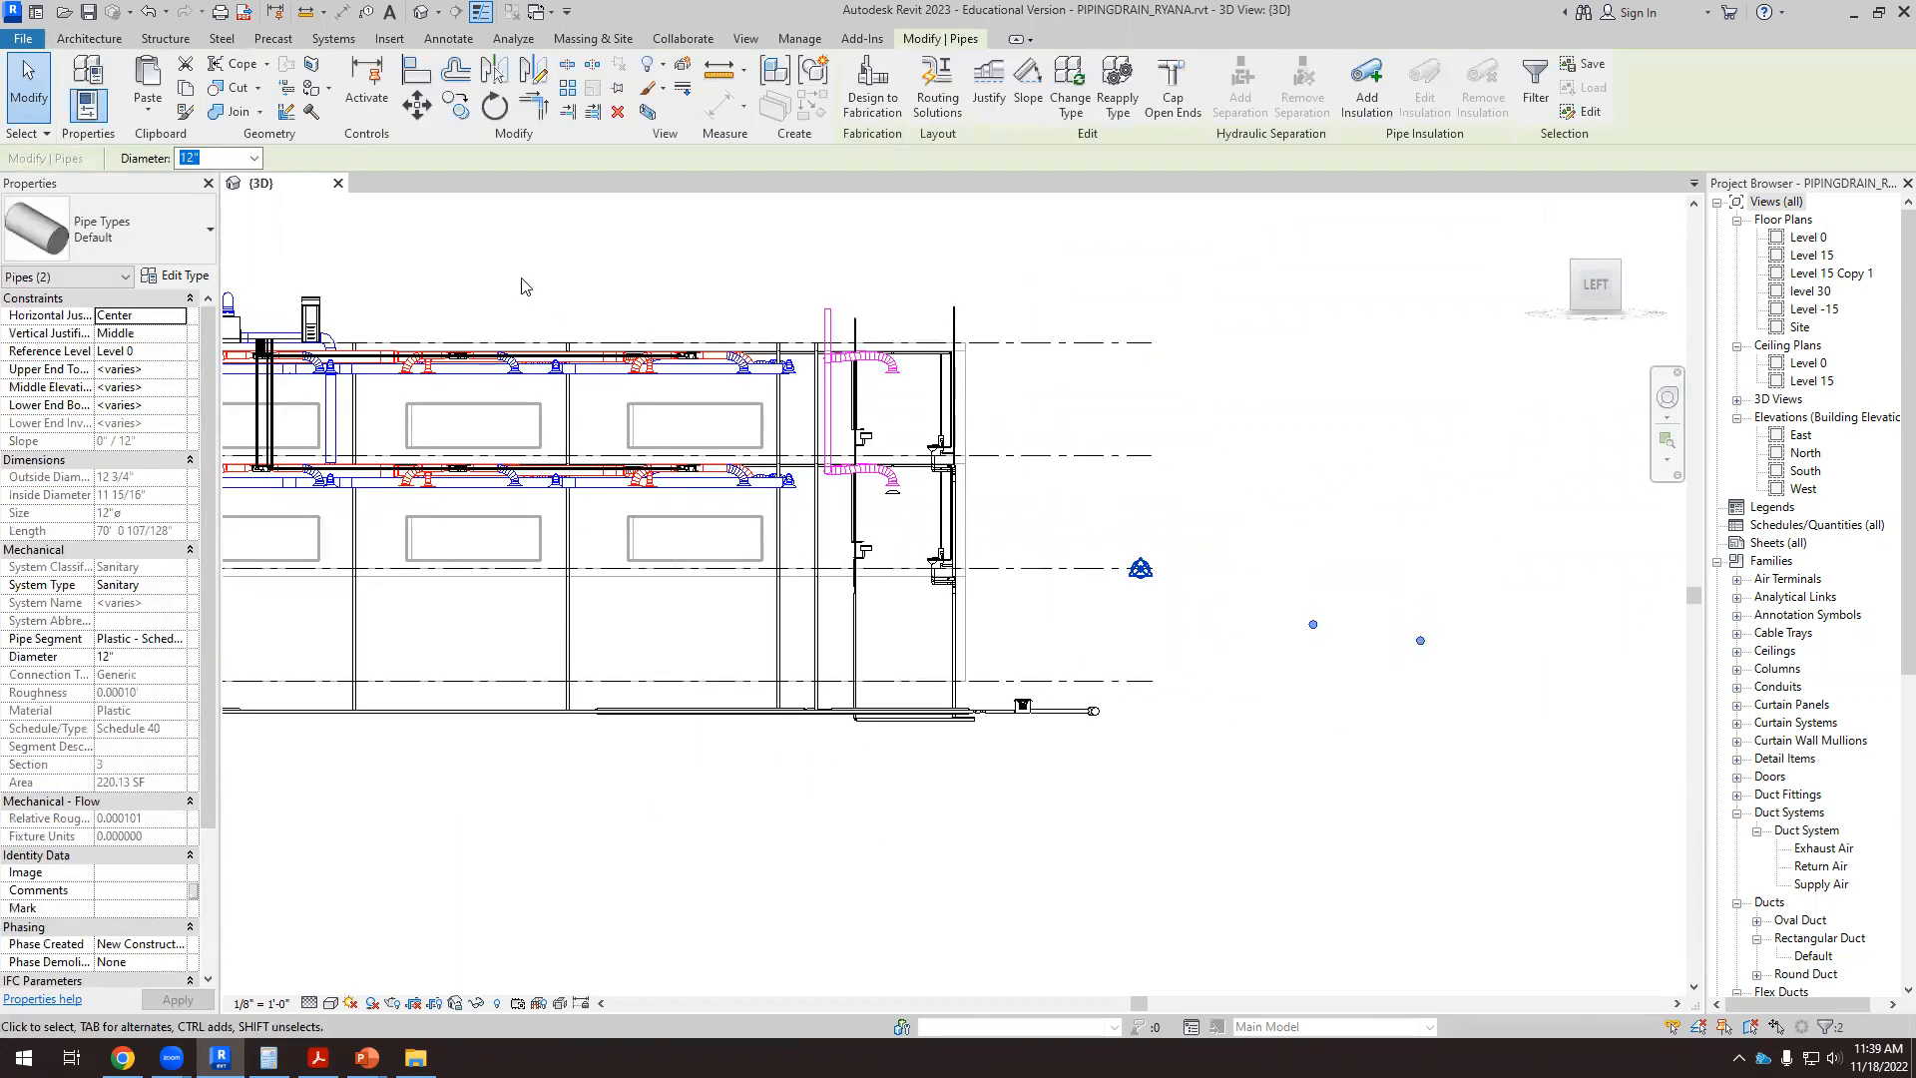
left_click(412, 110)
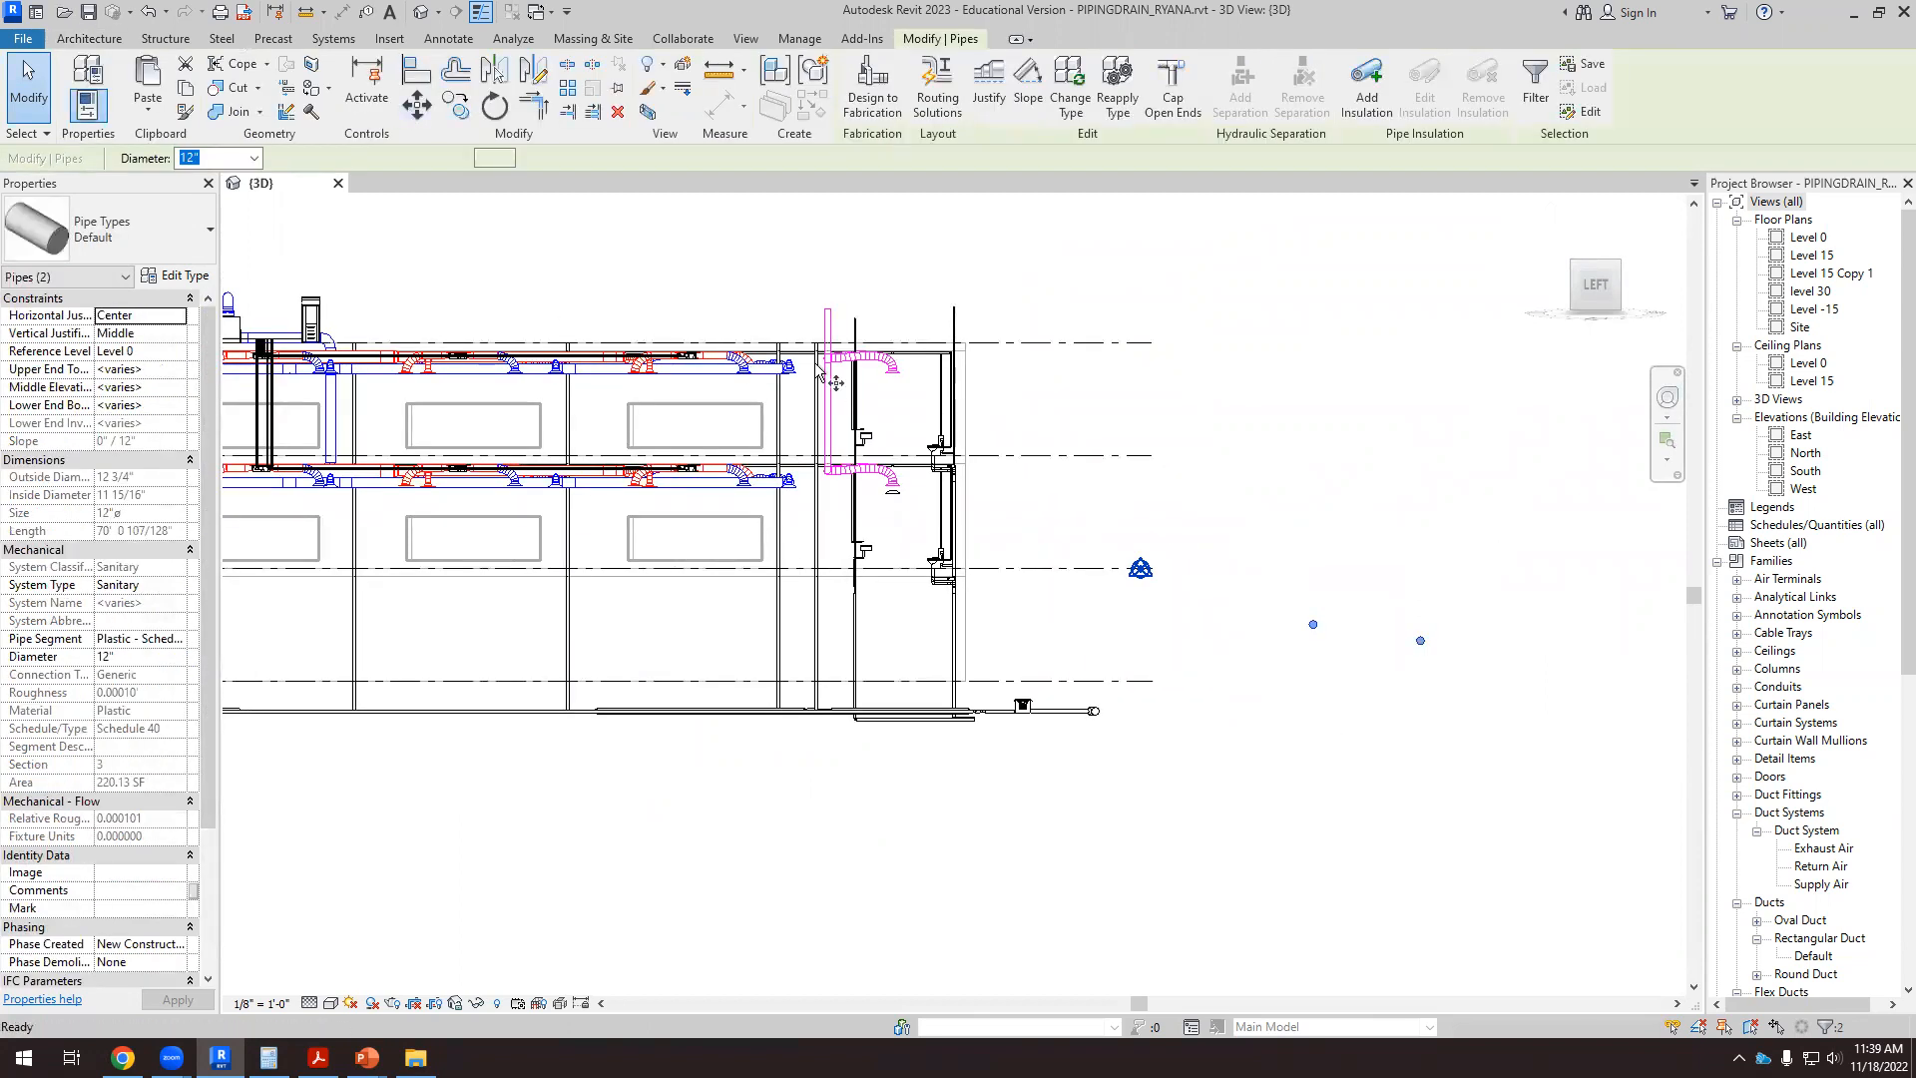
left_click(1312, 624)
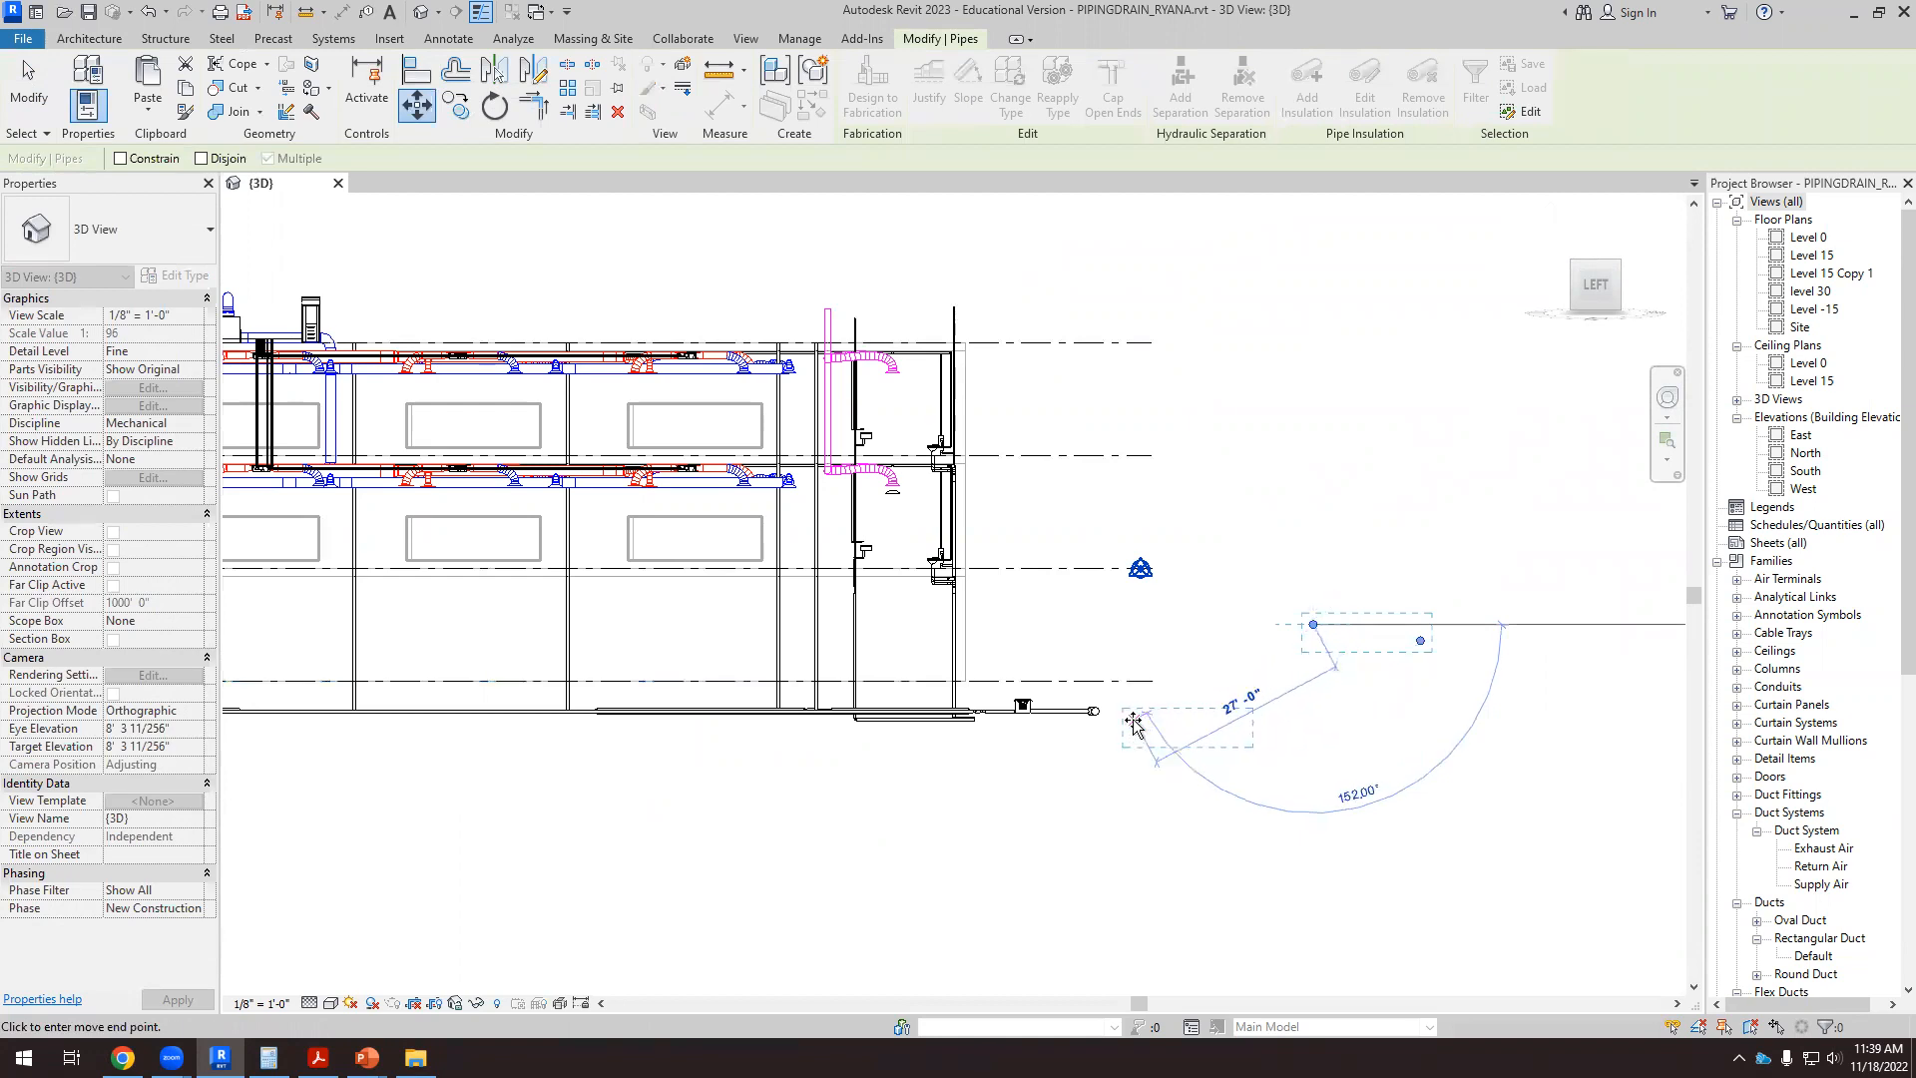
left_click(1128, 731)
Step: Move the outermost copied 12-inch pipe about 9 feet closer to the building, beside the other copy
scroll(1237, 729, "up", 3)
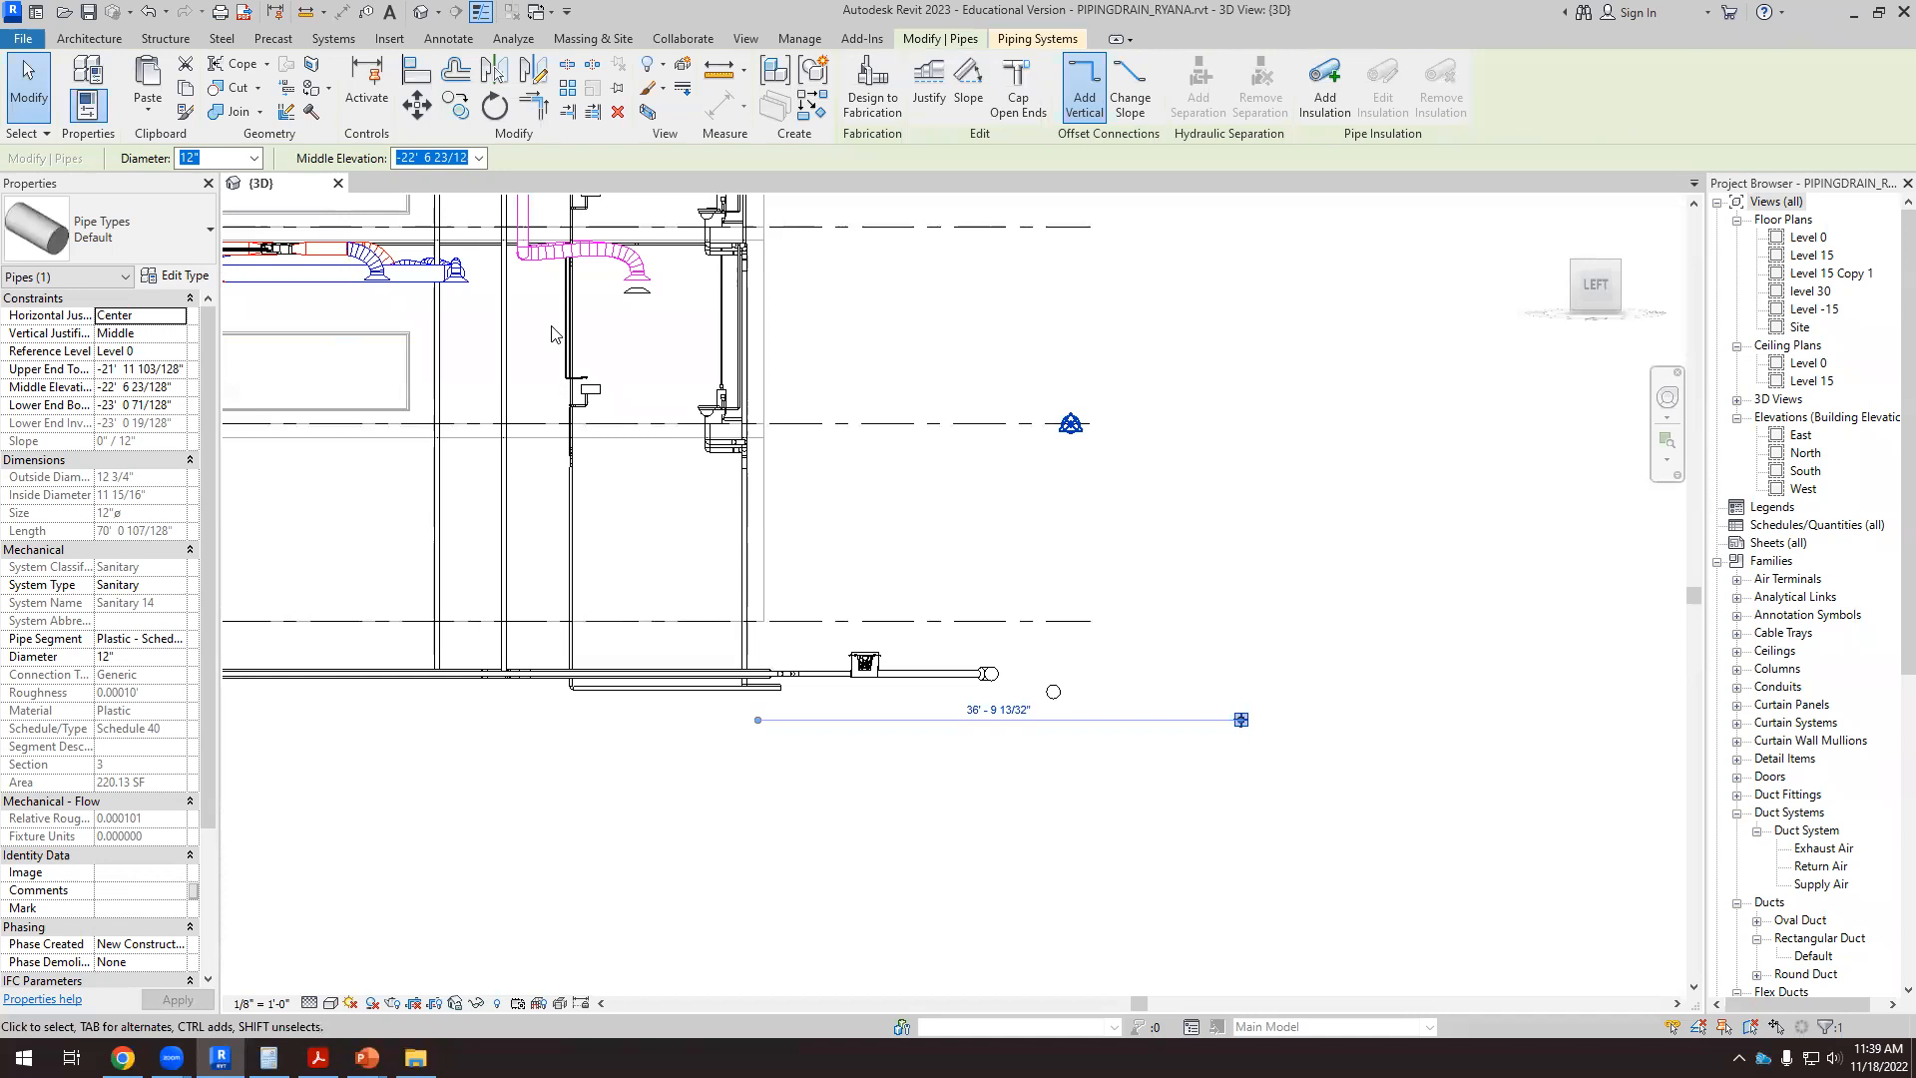
key("m")
key("v")
left_click(1240, 719)
left_click(1118, 725)
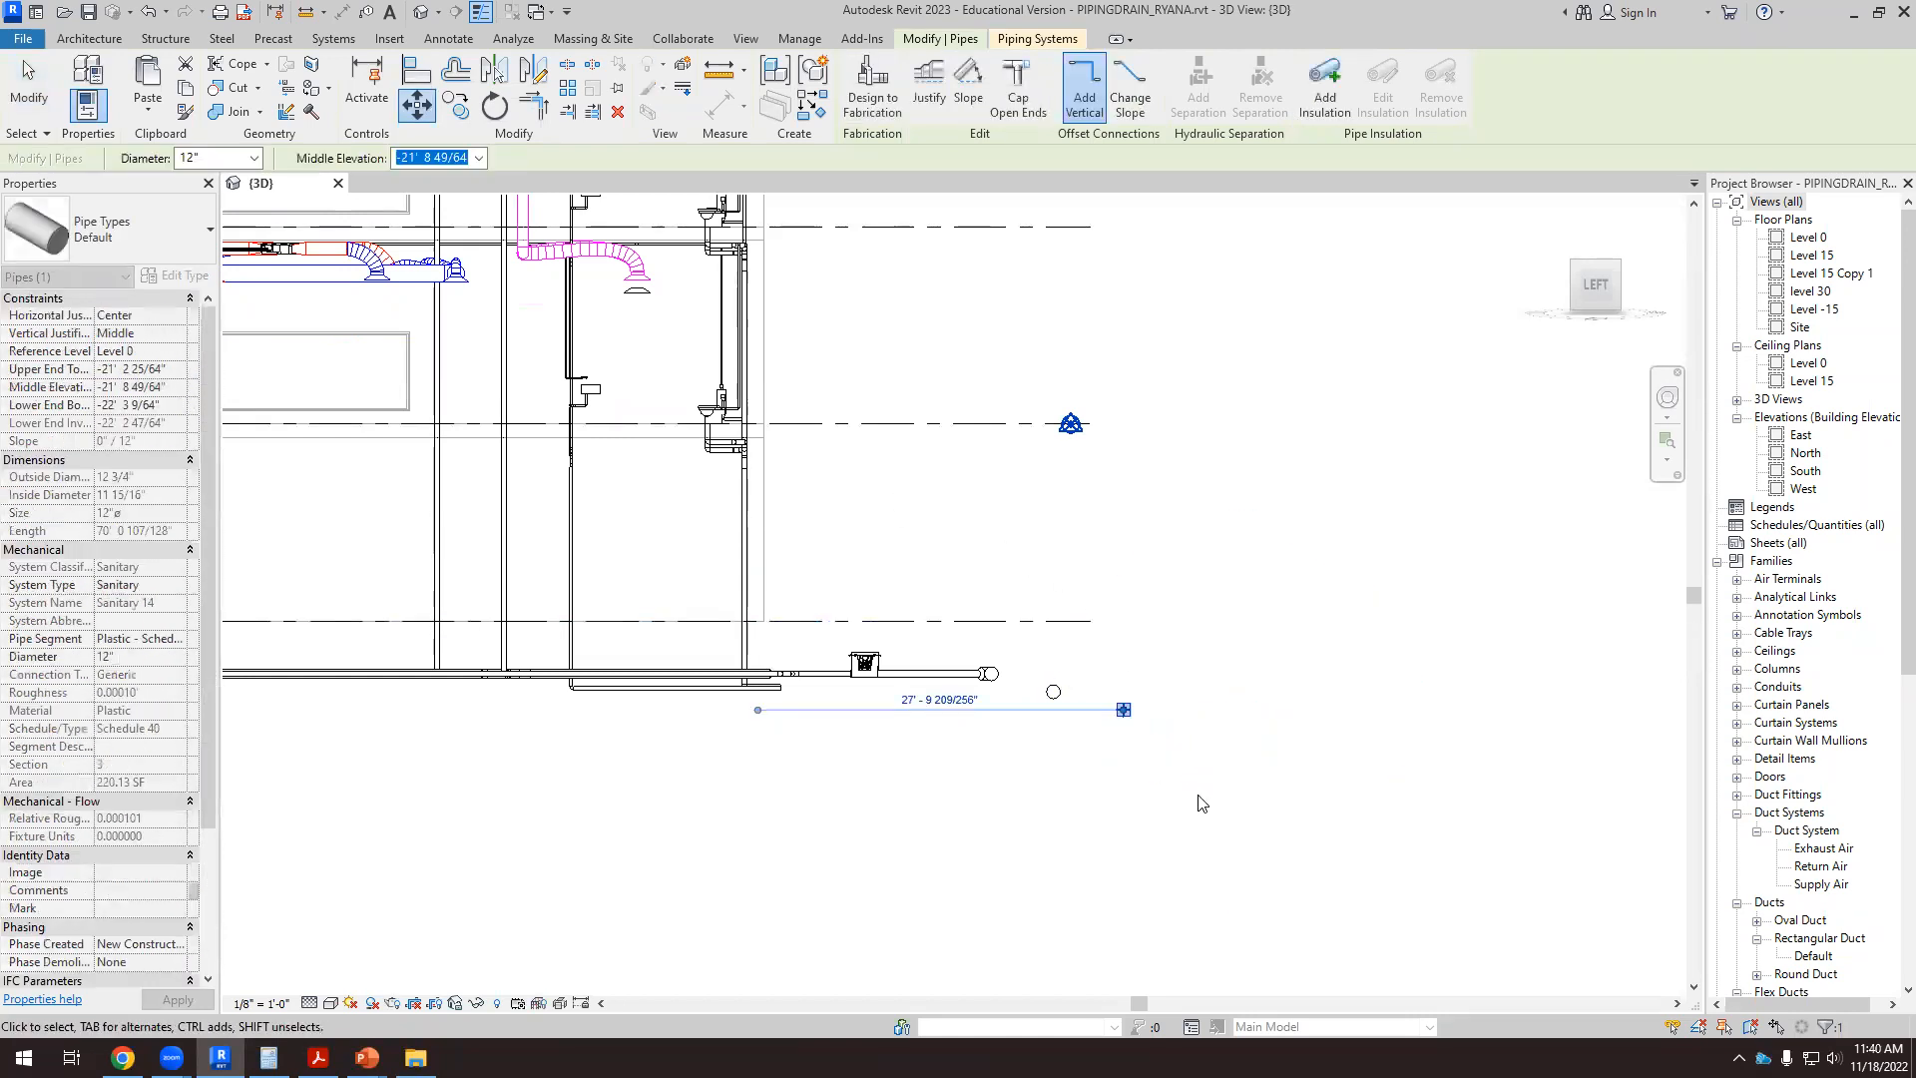
key("Escape")
scroll(1133, 684, "up", 1)
middle_click_drag(996, 602, 1046, 780, "shift")
scroll(717, 543, "up", 2)
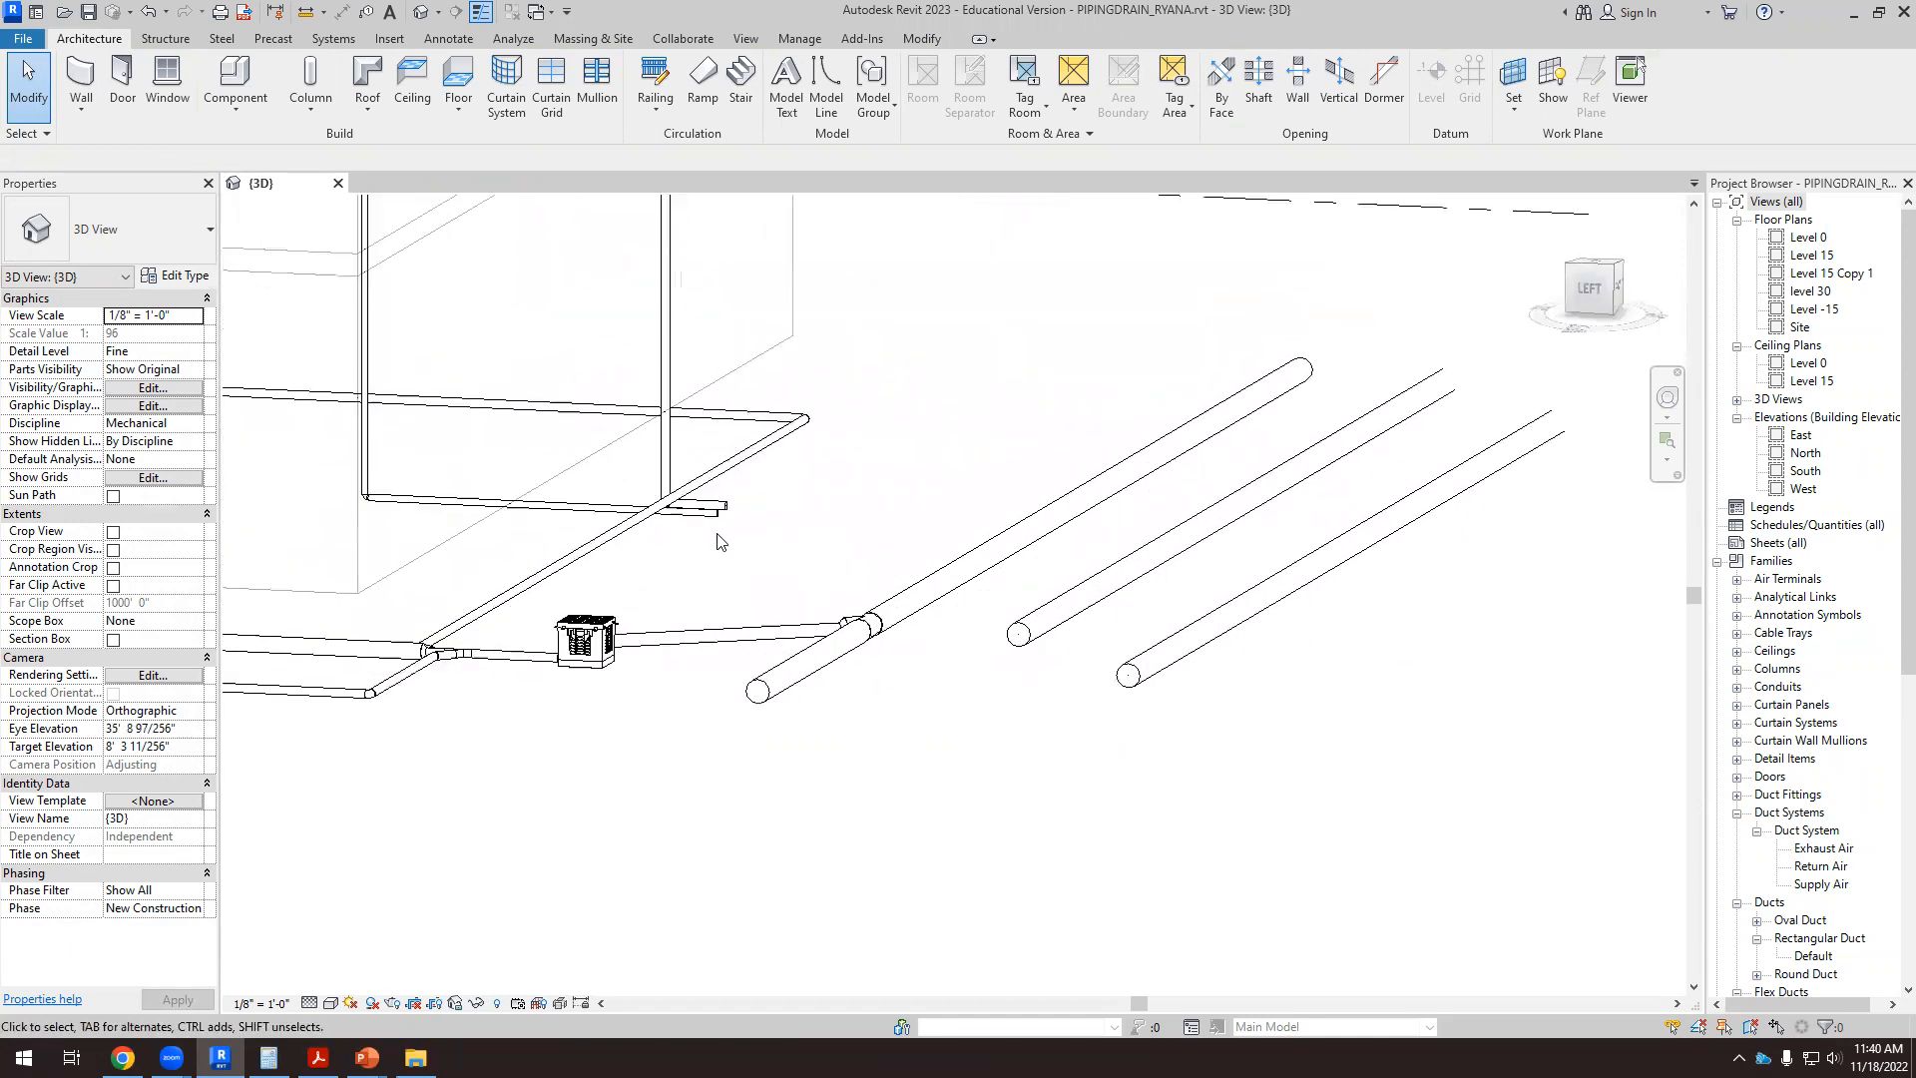
Step: Delete the 6-inch pipe between the corner catch basin and the original 12-inch outside run
scroll(818, 642, "down", 3)
middle_click_drag(793, 730, 796, 685, "shift")
left_click(798, 757)
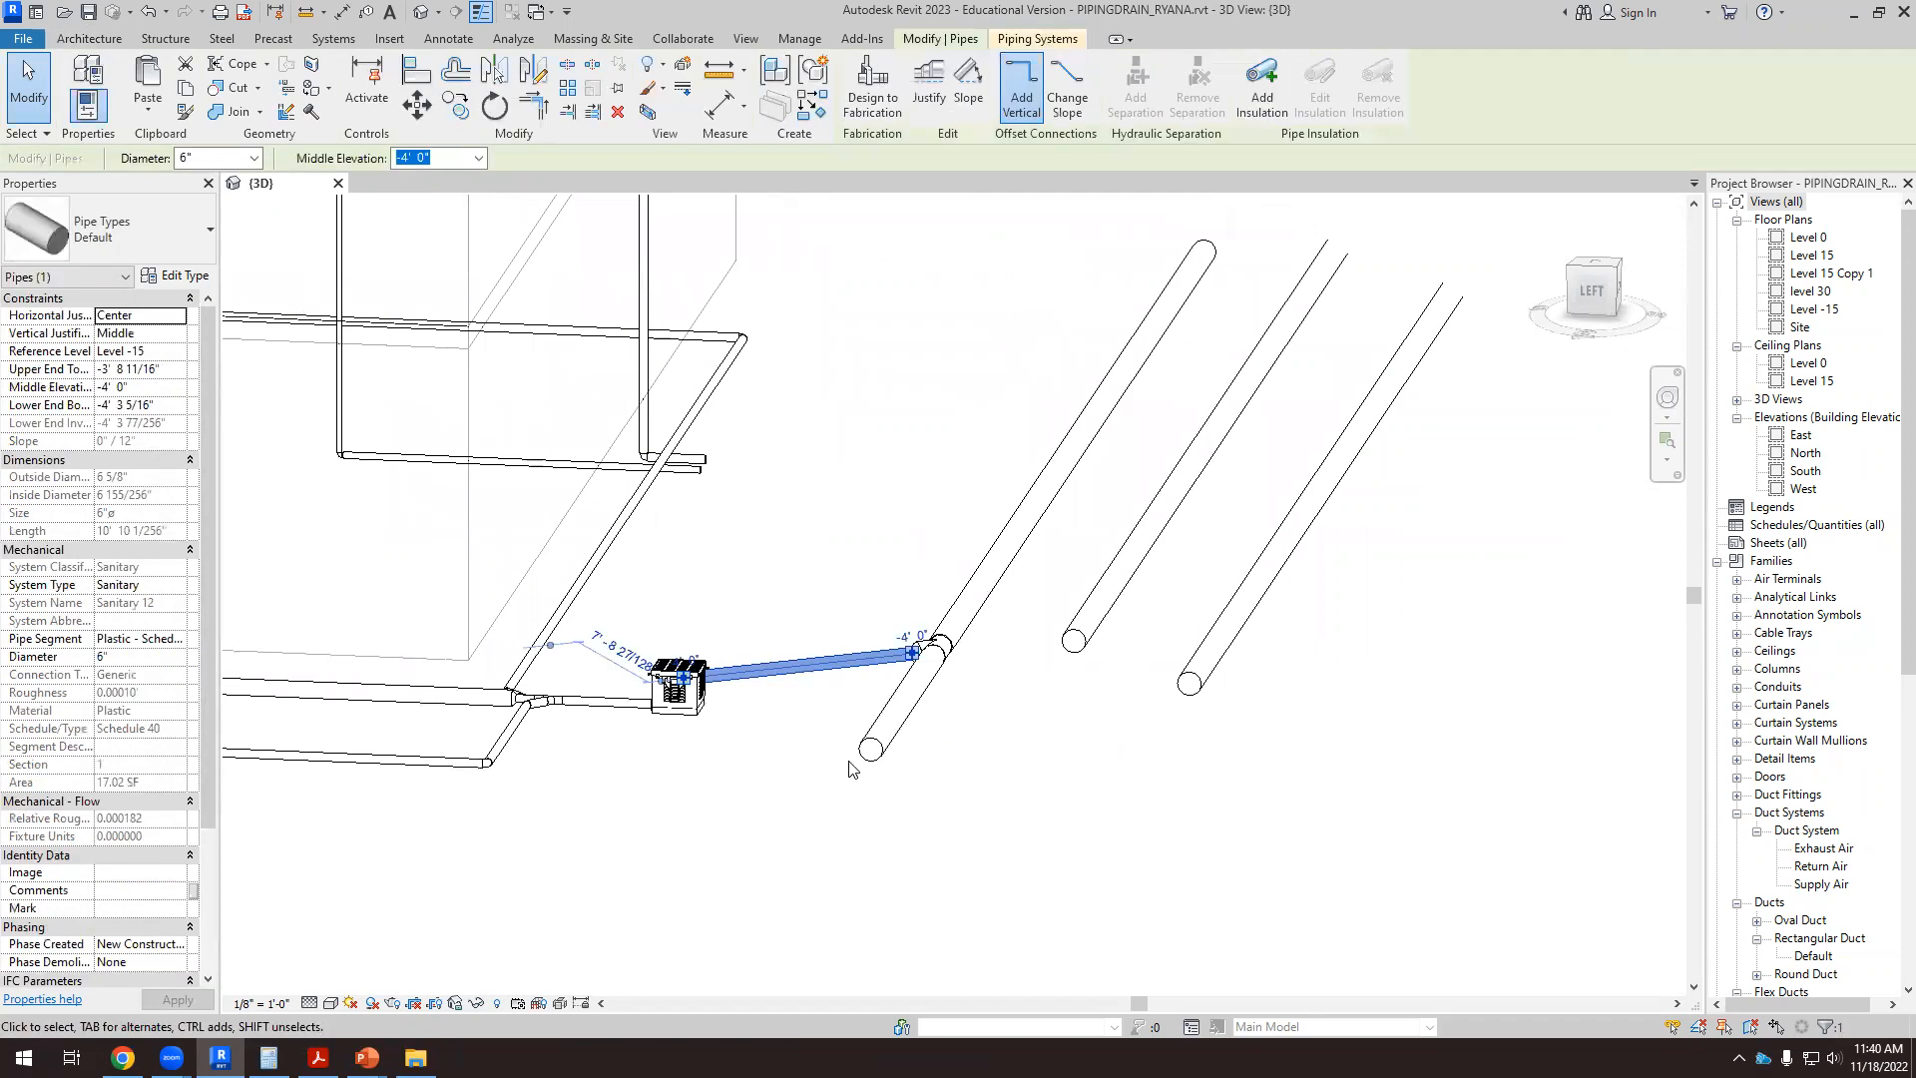
key("Delete")
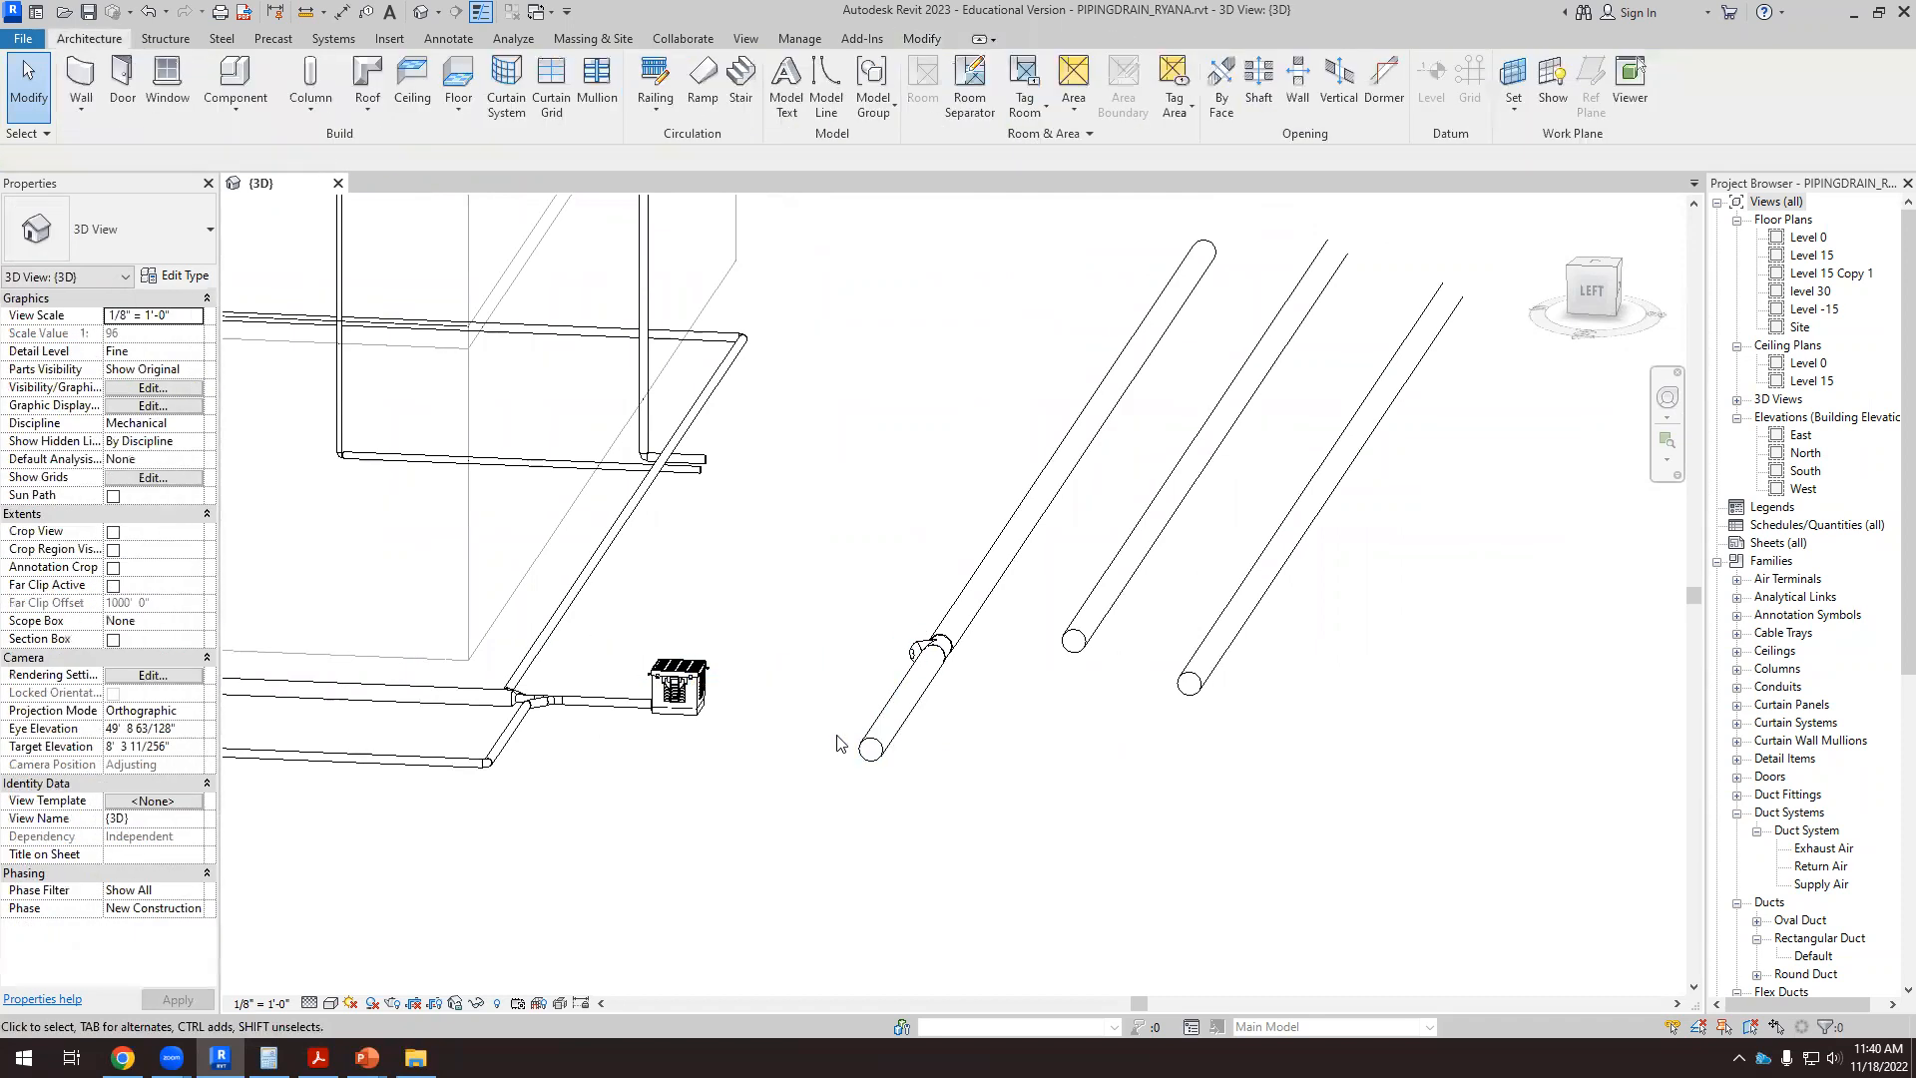
Step: Examine the catch basin, the three parallel outside mains and the building's overall piping and duct layout from several angles
middle_click_drag(836, 743, 607, 758, "shift")
scroll(607, 758, "up", 2)
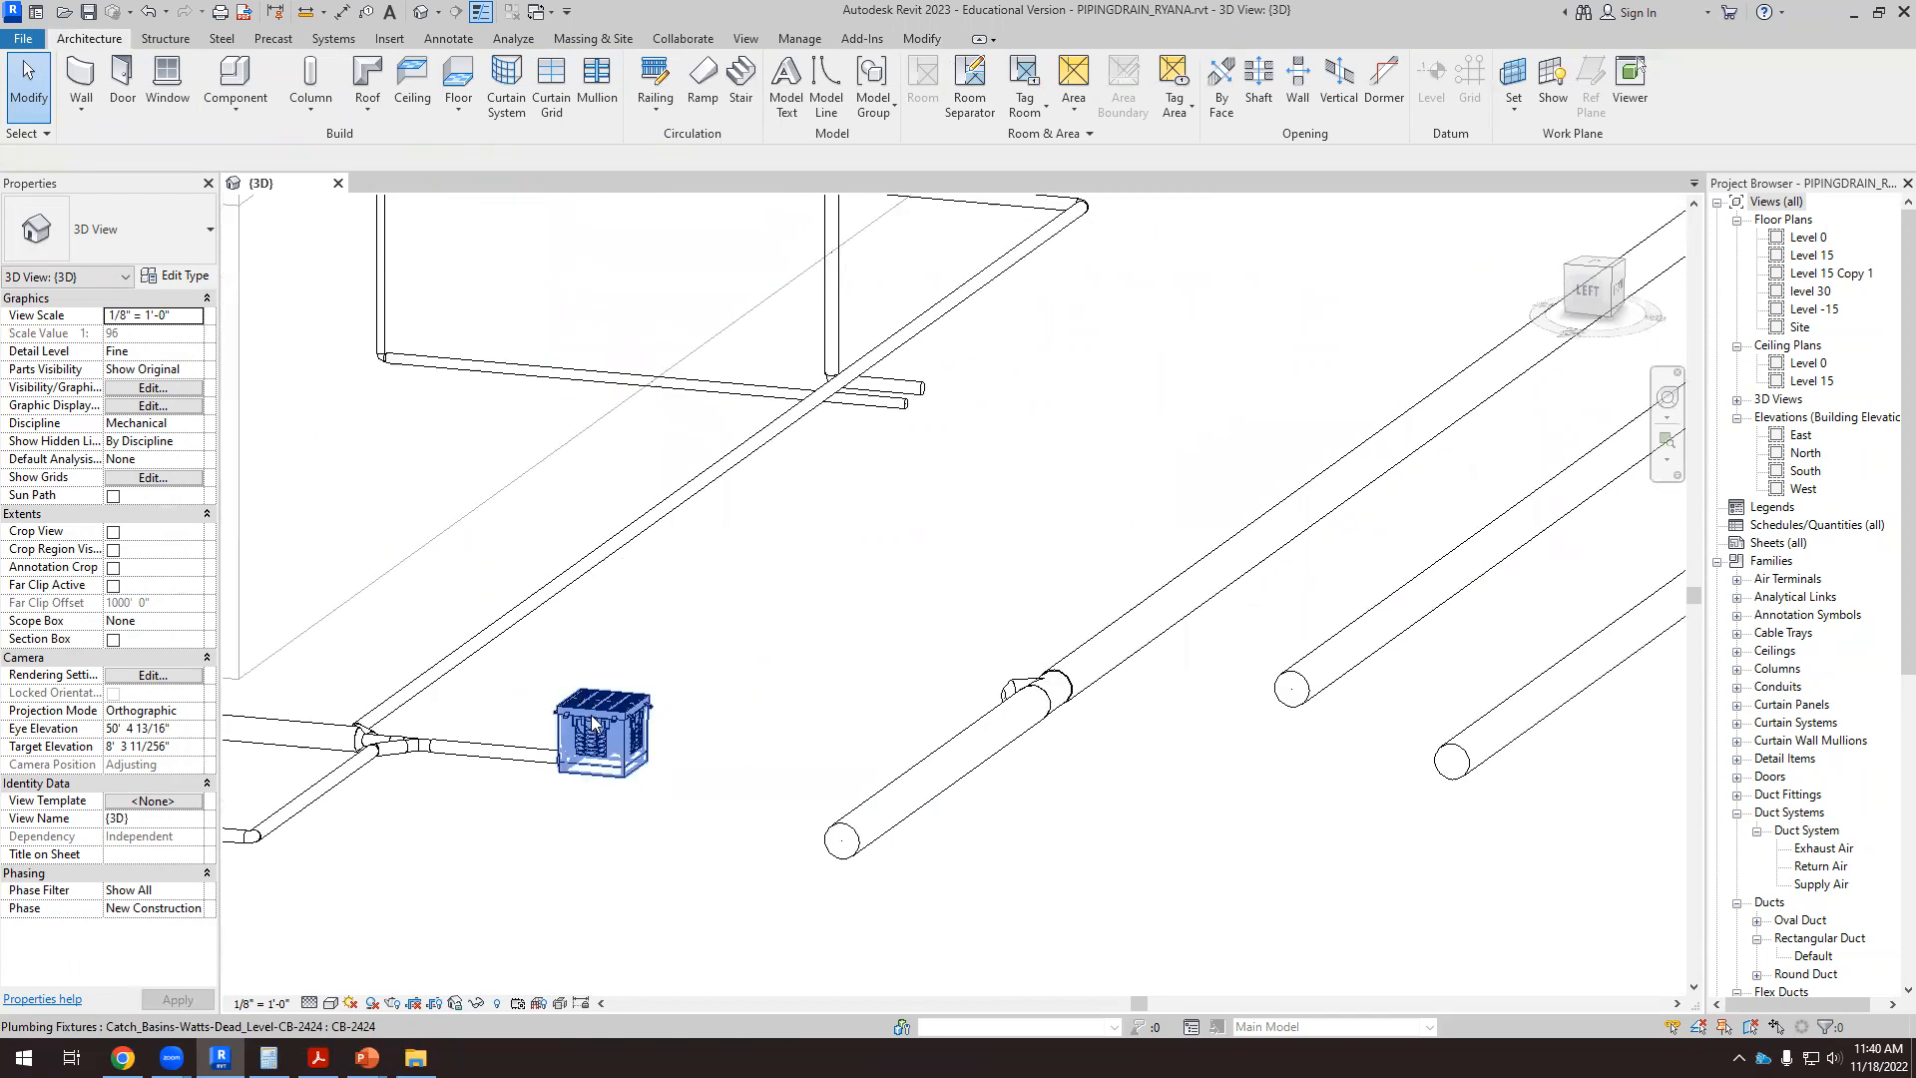
scroll(1006, 560, "down", 2)
mouse_move(1006, 561)
middle_mouse_down("shift")
mouse_move(945, 685)
mouse_move(966, 668)
middle_mouse_up("shift")
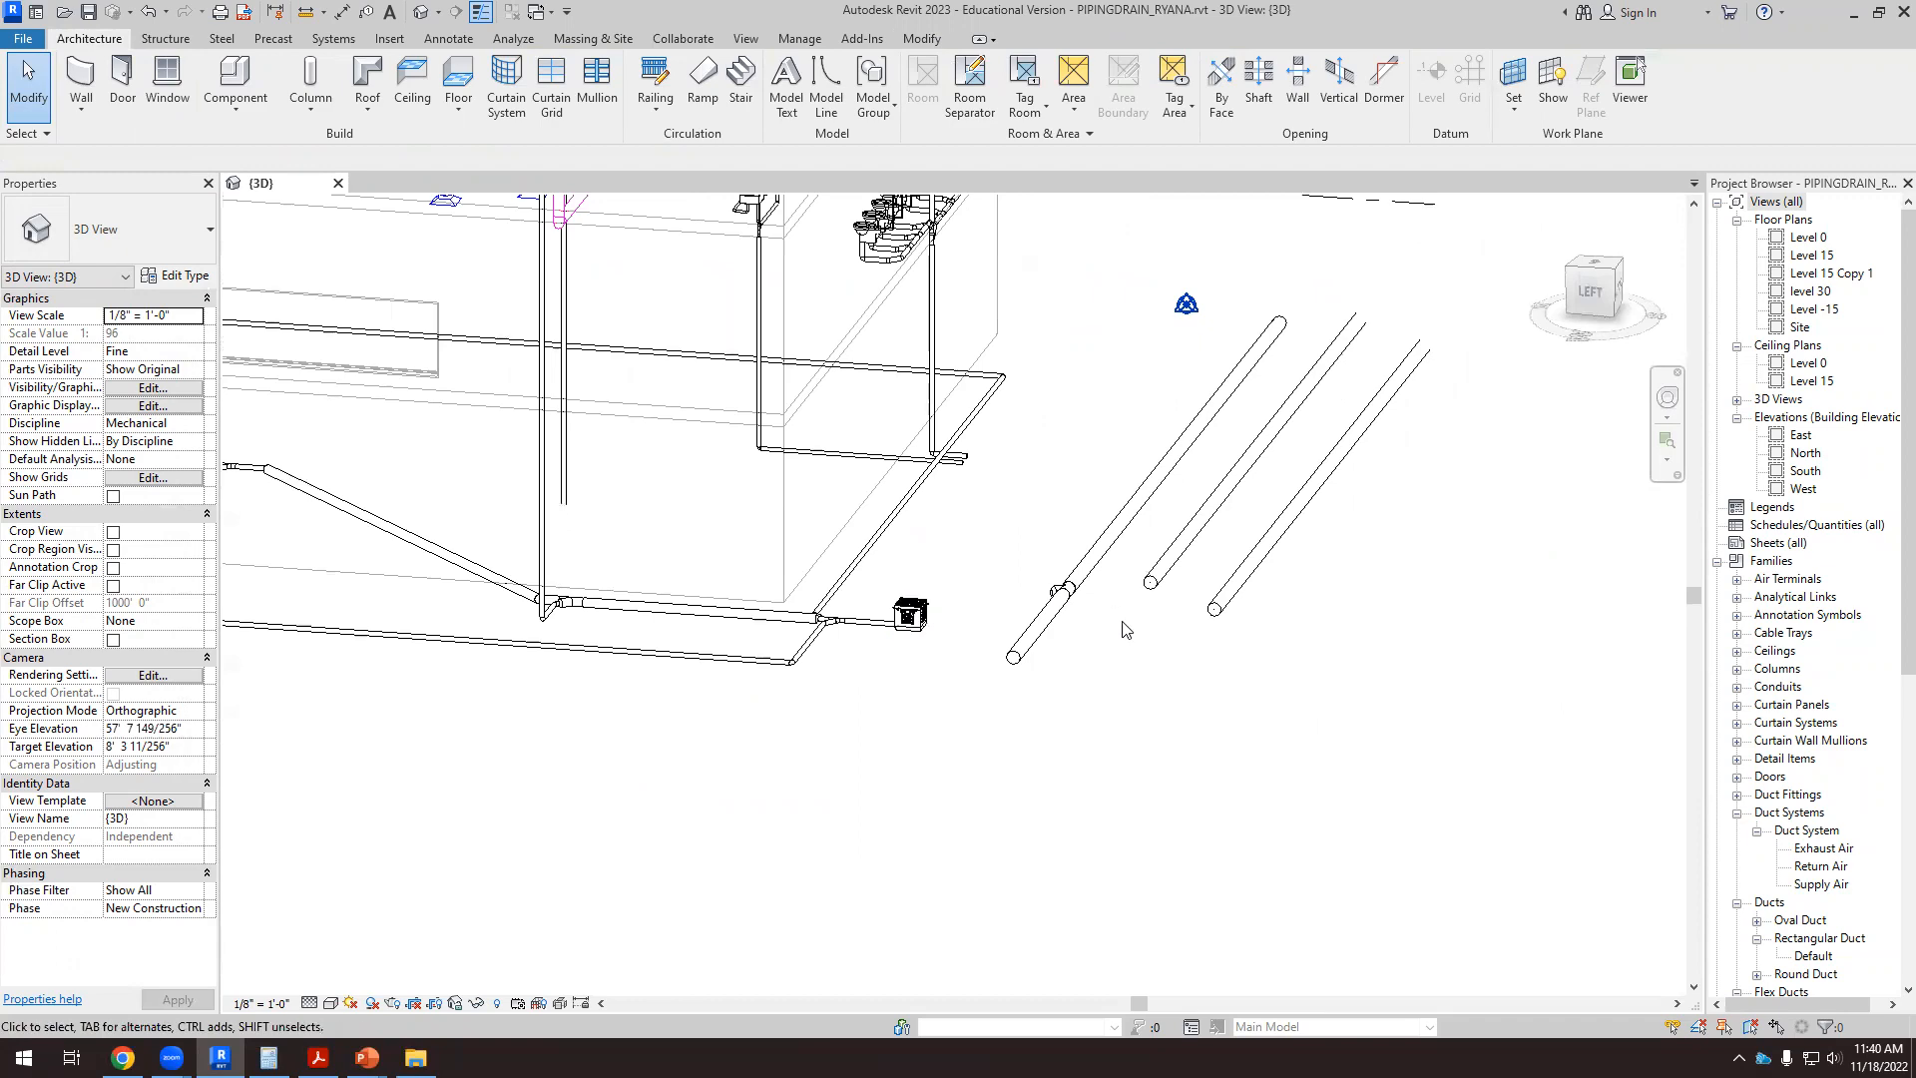
scroll(1122, 629, "down", 5)
middle_click_drag(1266, 761, 949, 791, "shift")
scroll(1075, 735, "down", 2)
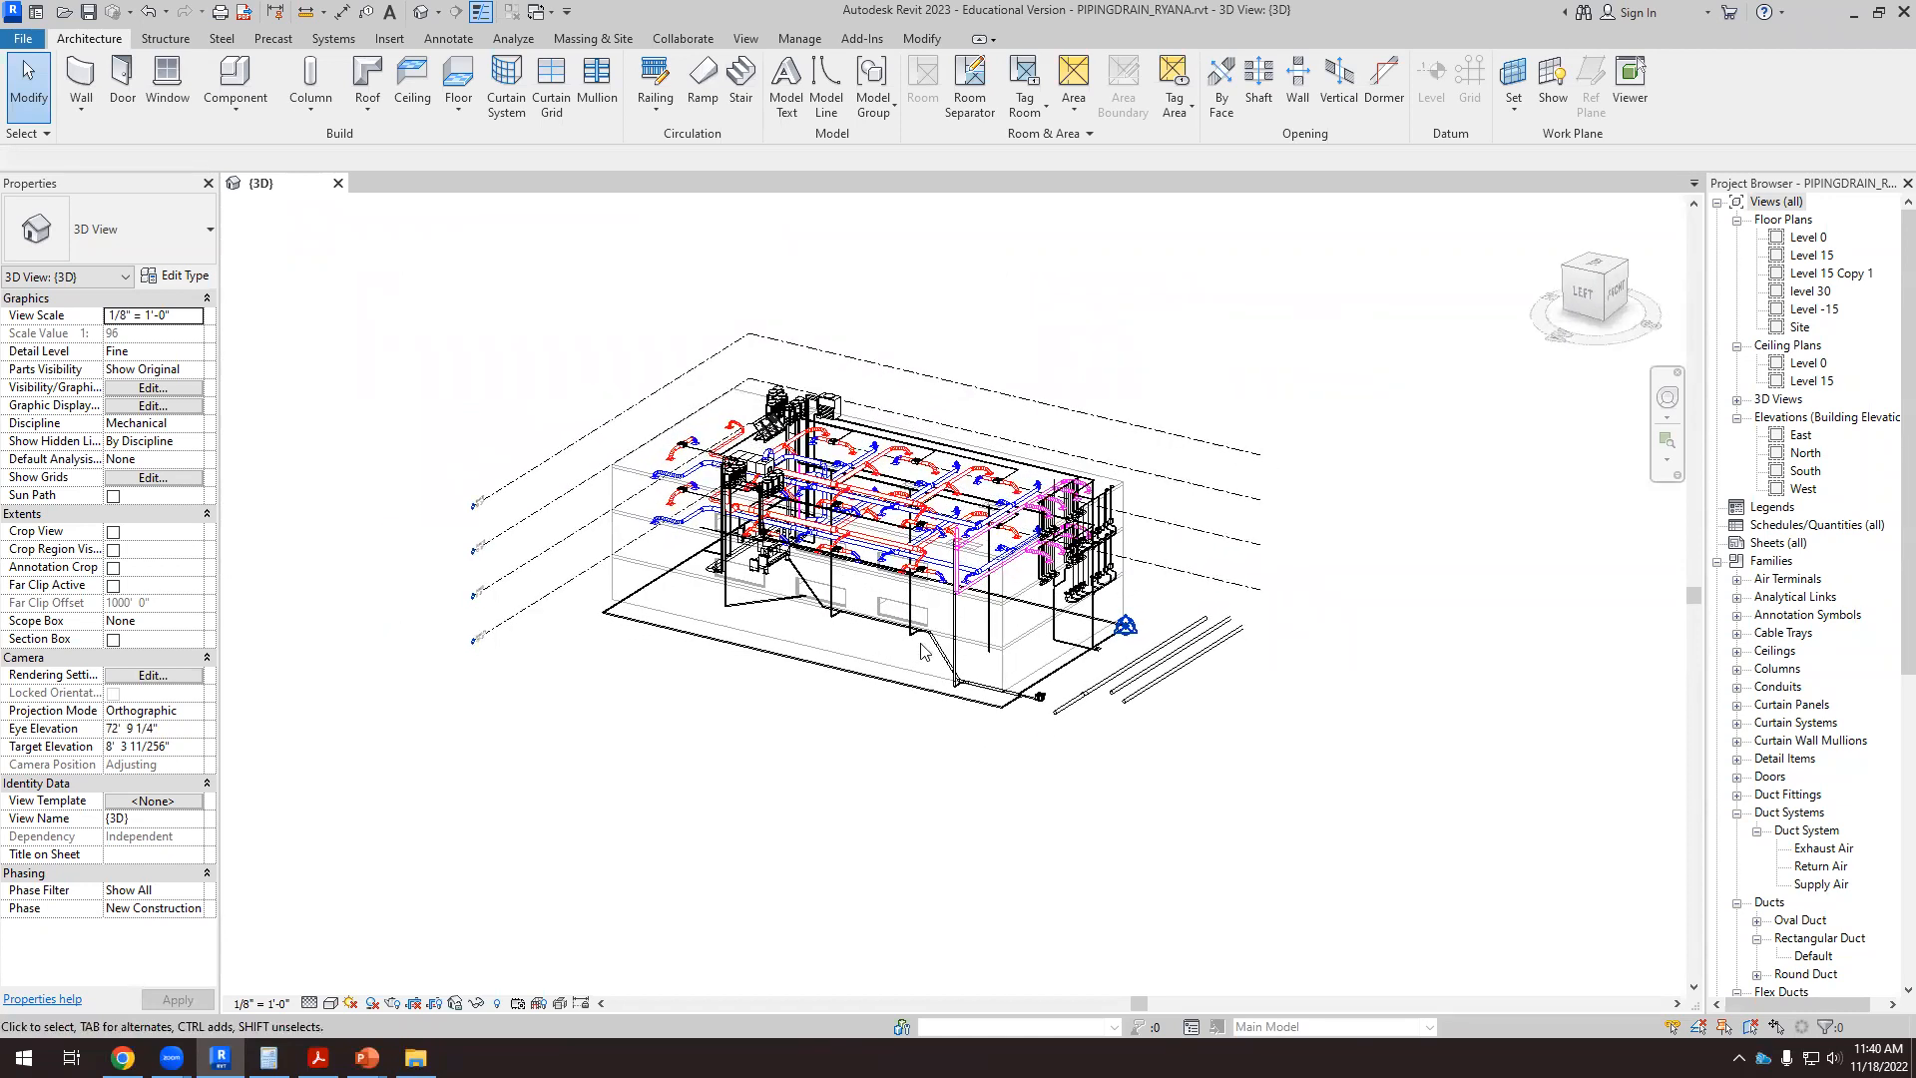
scroll(921, 651, "up", 5)
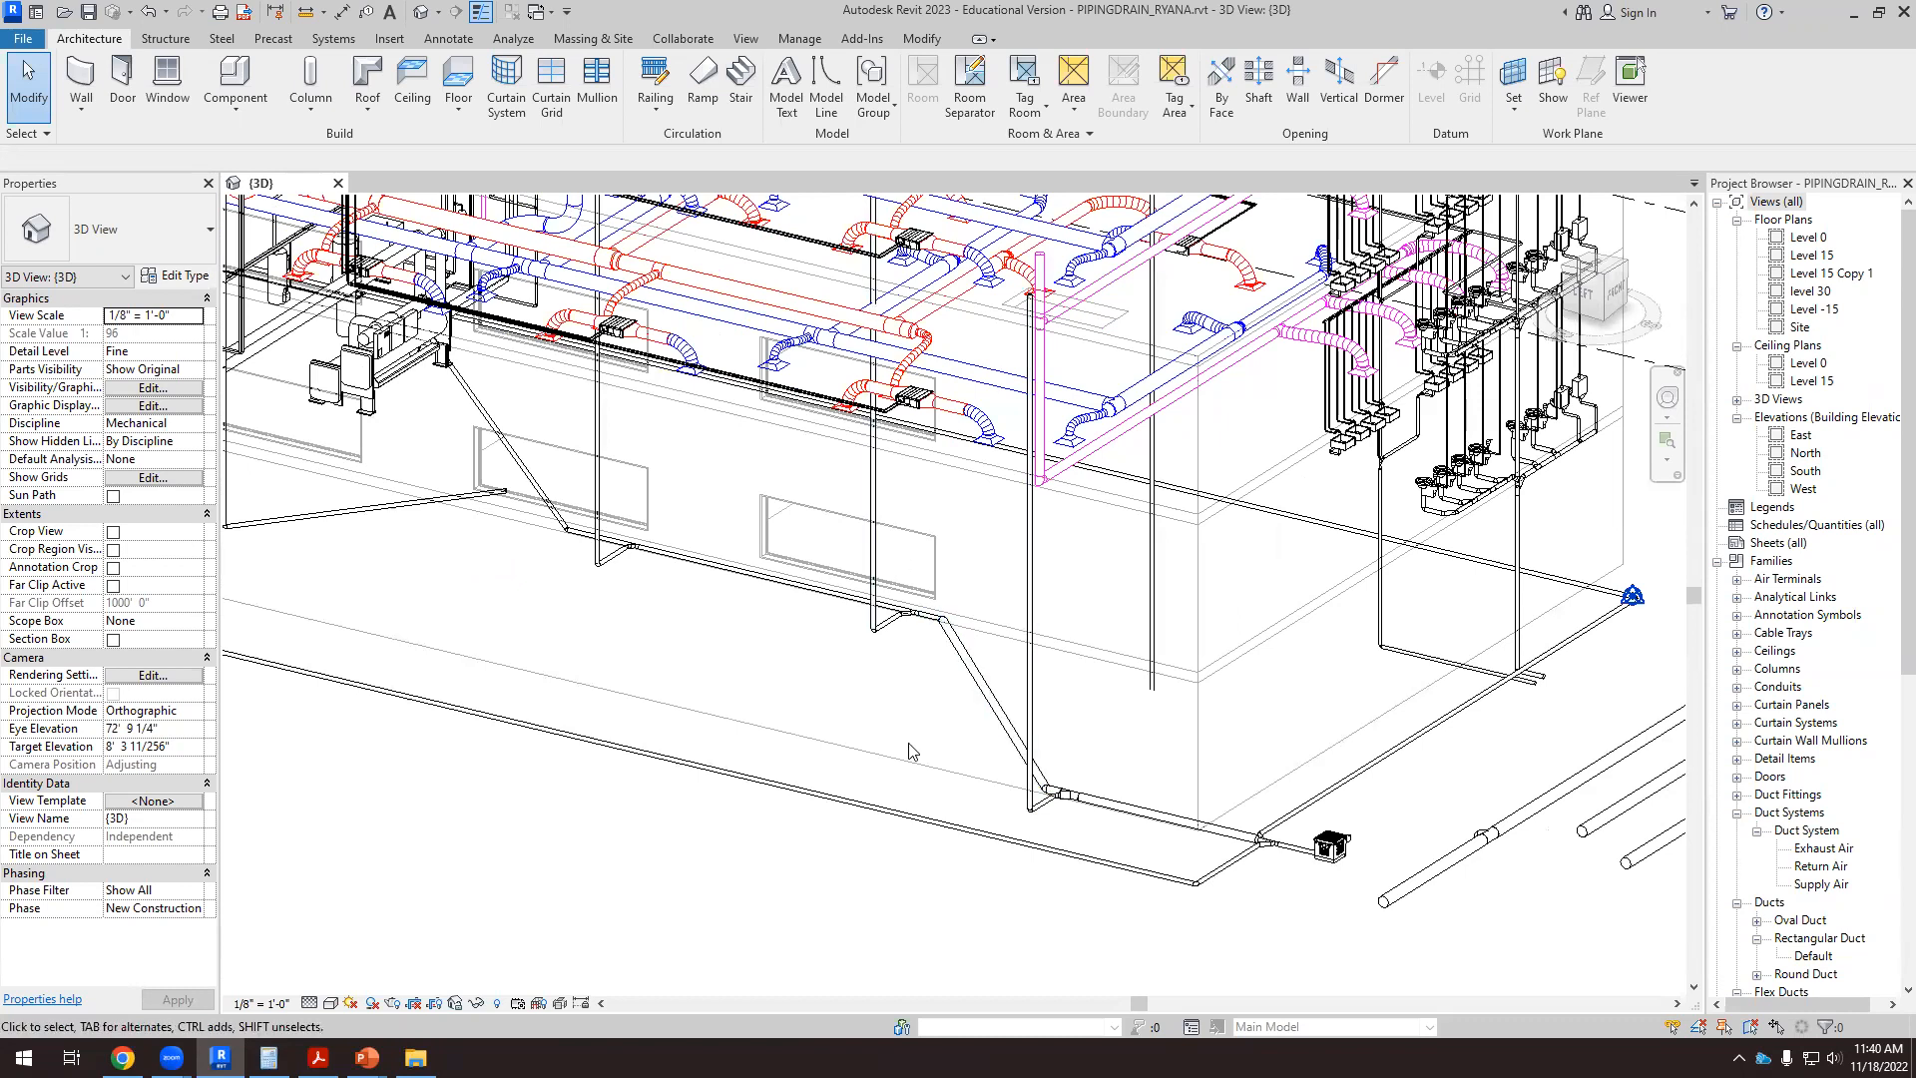
scroll(909, 748, "down", 3)
middle_click_drag(909, 753, 820, 873, "shift")
scroll(926, 571, "up", 5)
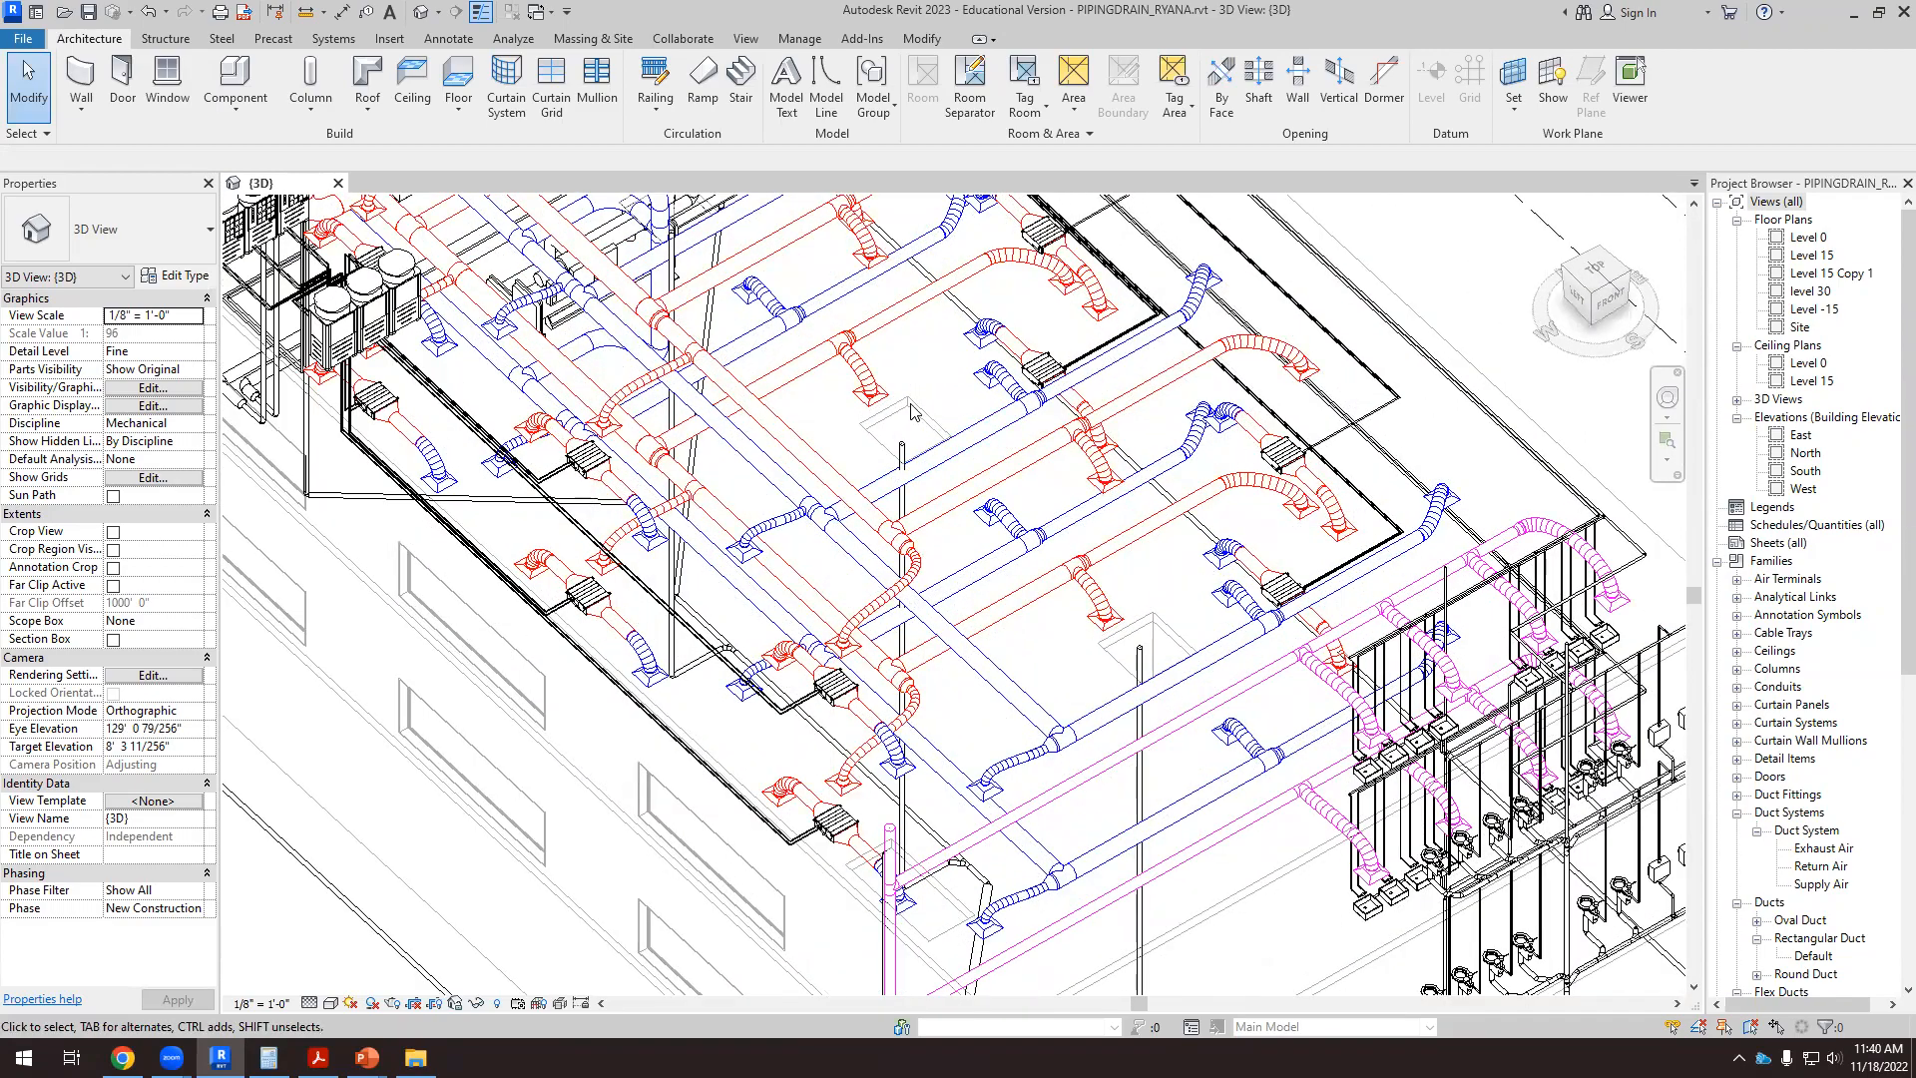
scroll(910, 412, "down", 5)
middle_click_drag(910, 412, 686, 600, "shift")
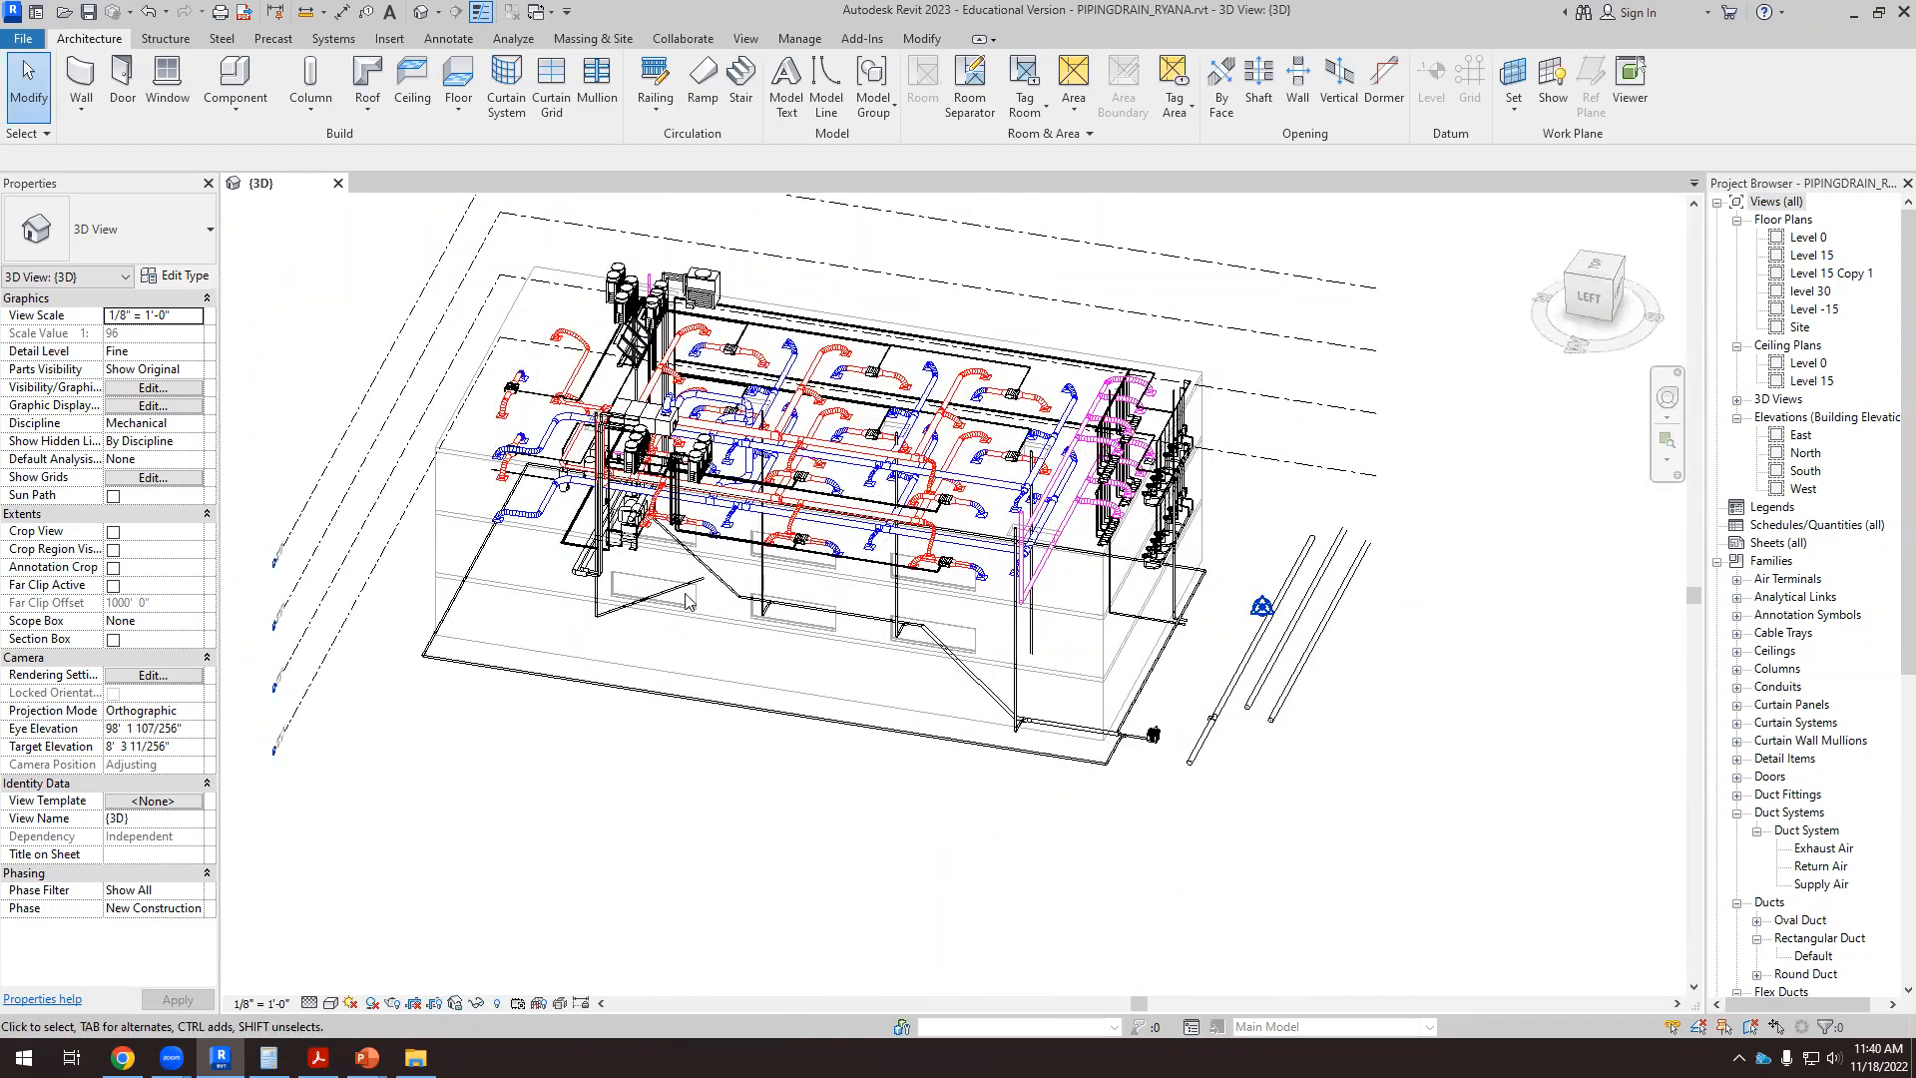
scroll(686, 601, "up", 3)
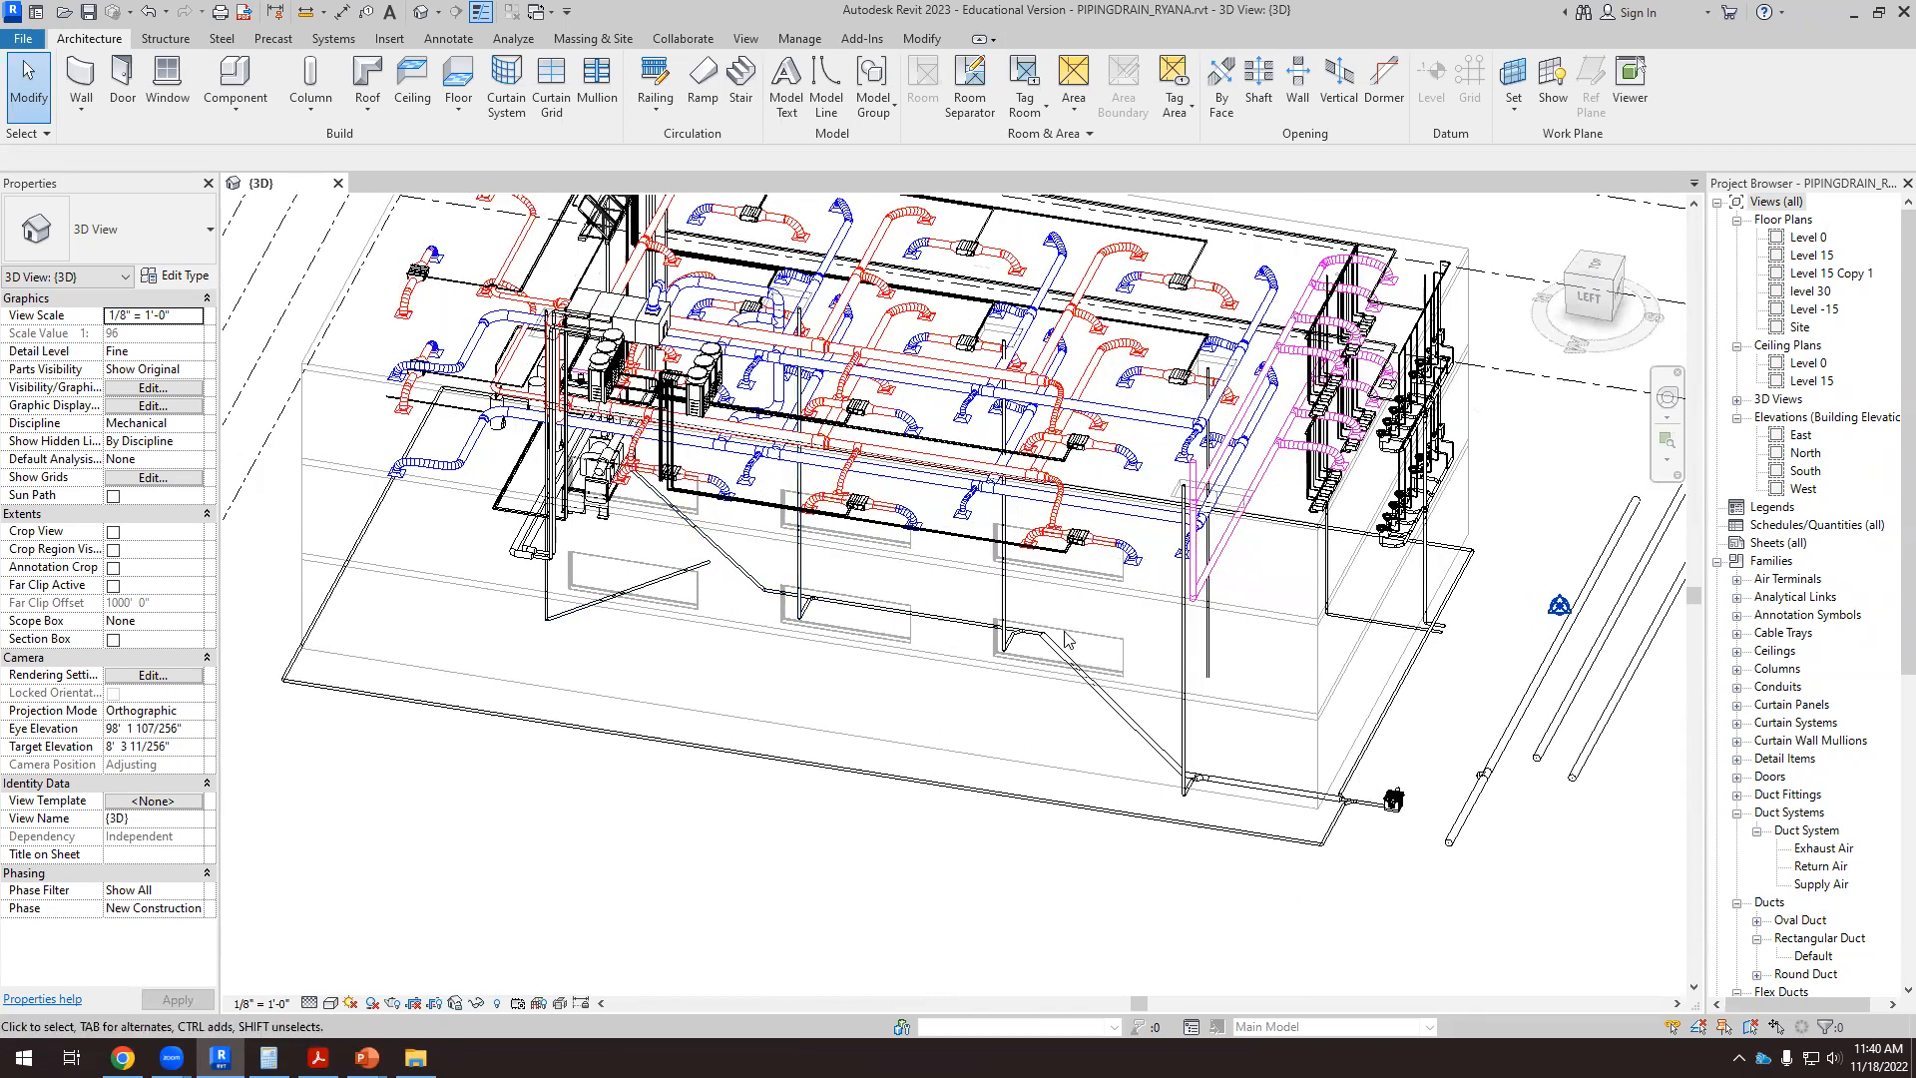
scroll(1169, 766, "down", 1)
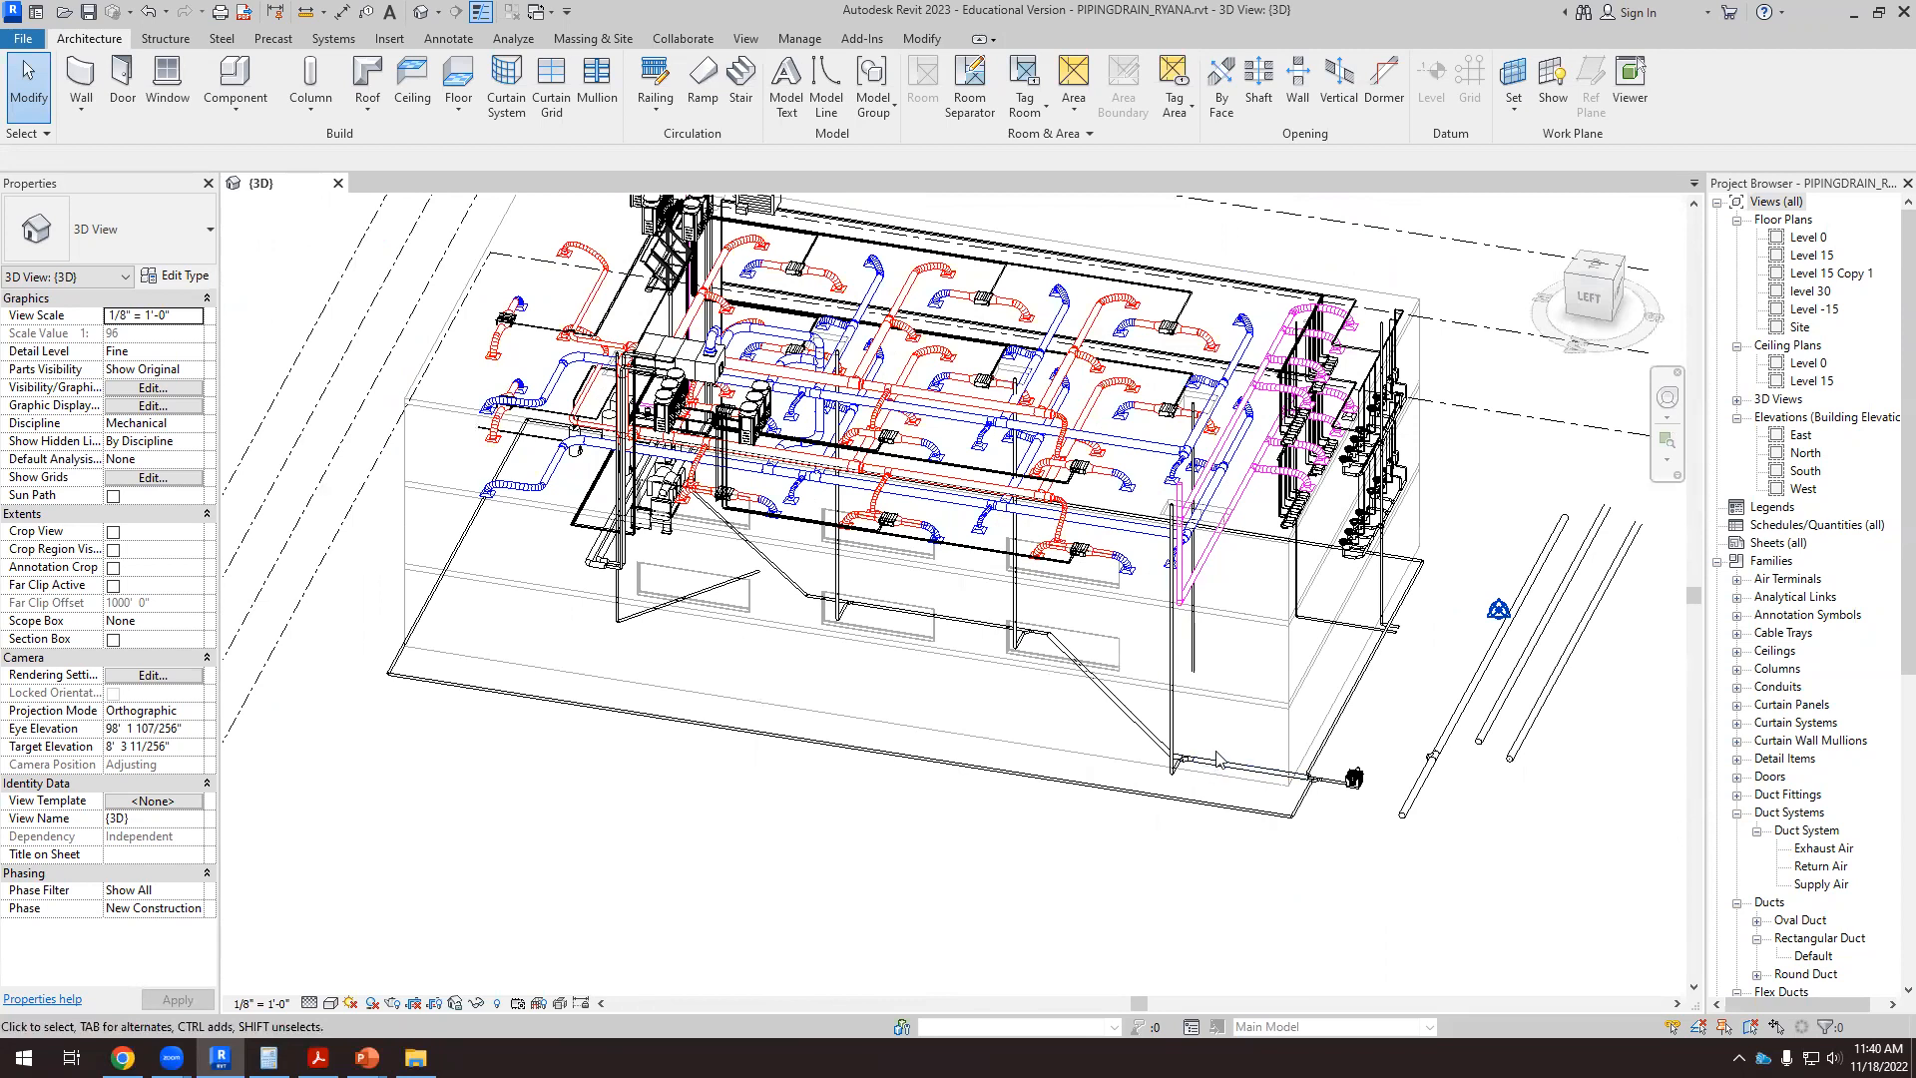
Step: Inspect the drain junction at the building corner and its pipe into the catch basin, then review it against the whole building
scroll(1309, 764, "up", 5)
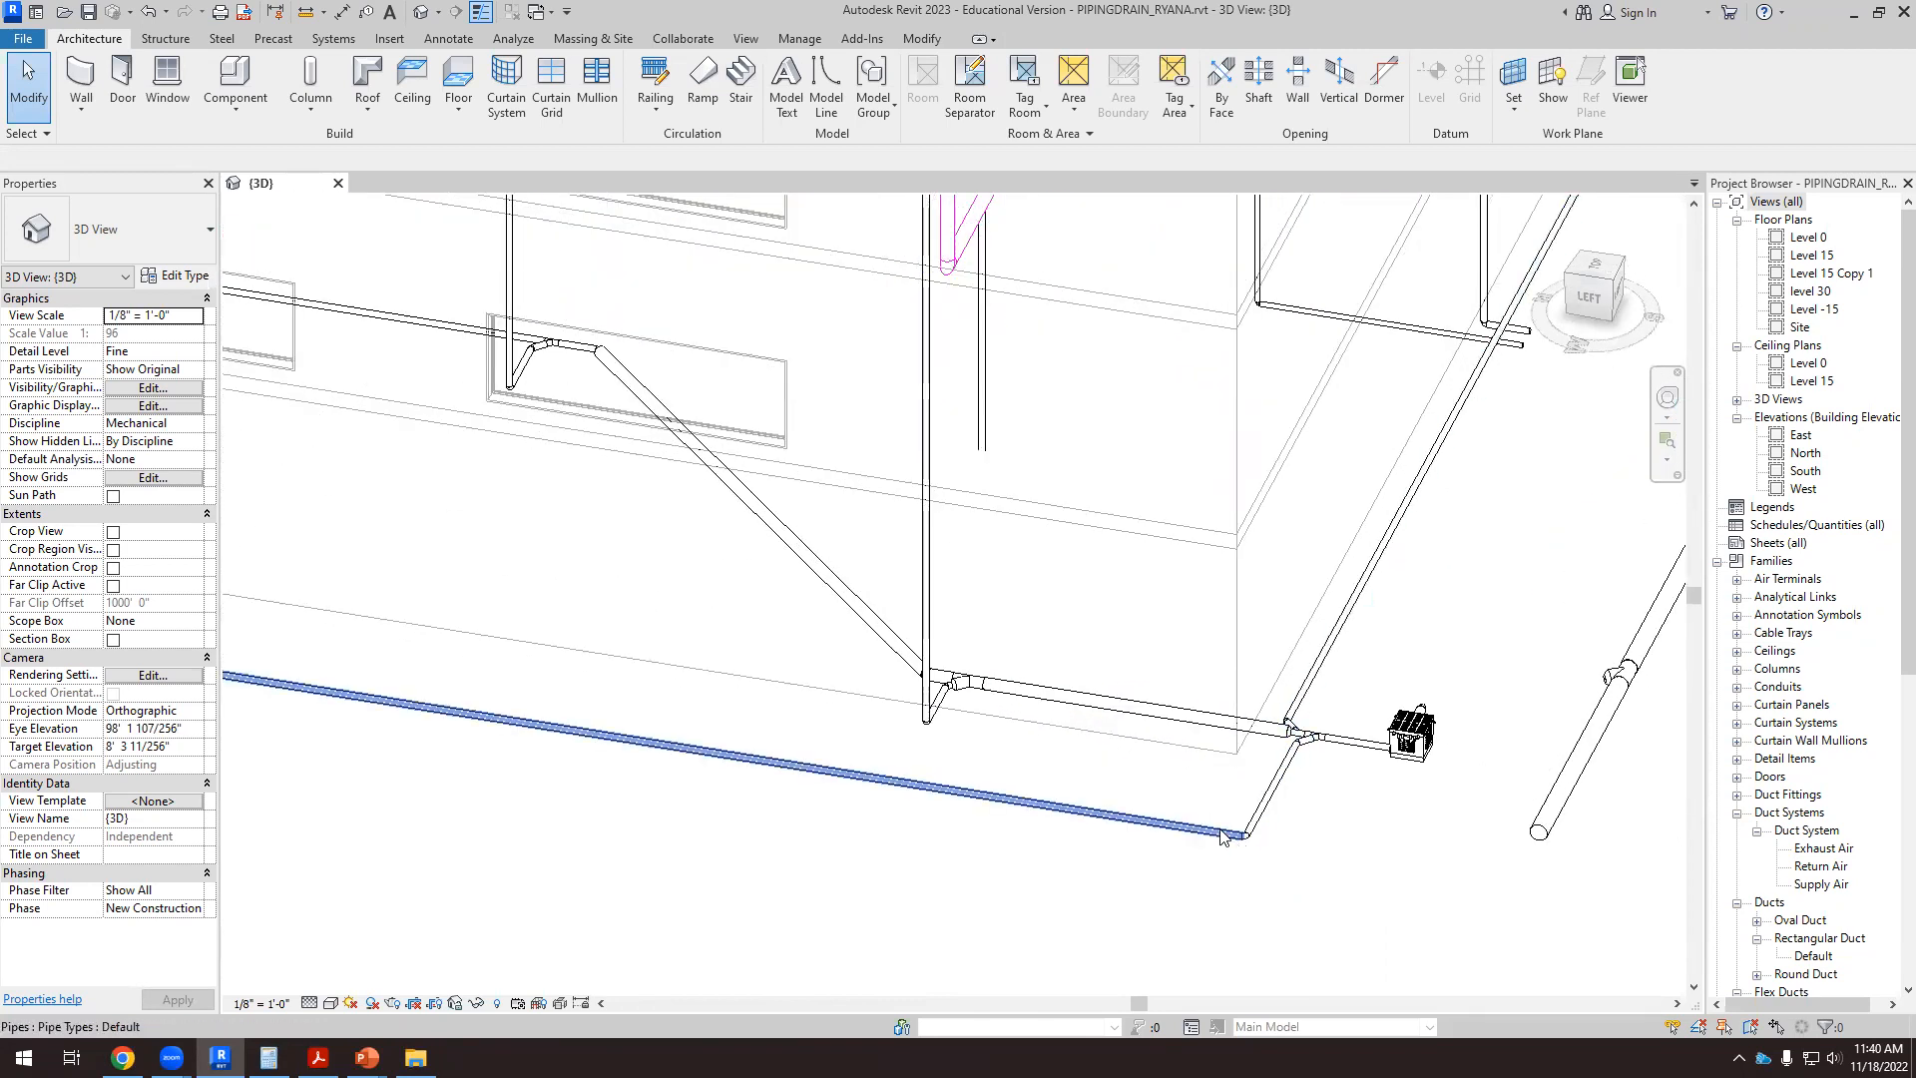
scroll(1307, 749, "up", 3)
scroll(1311, 753, "up", 4)
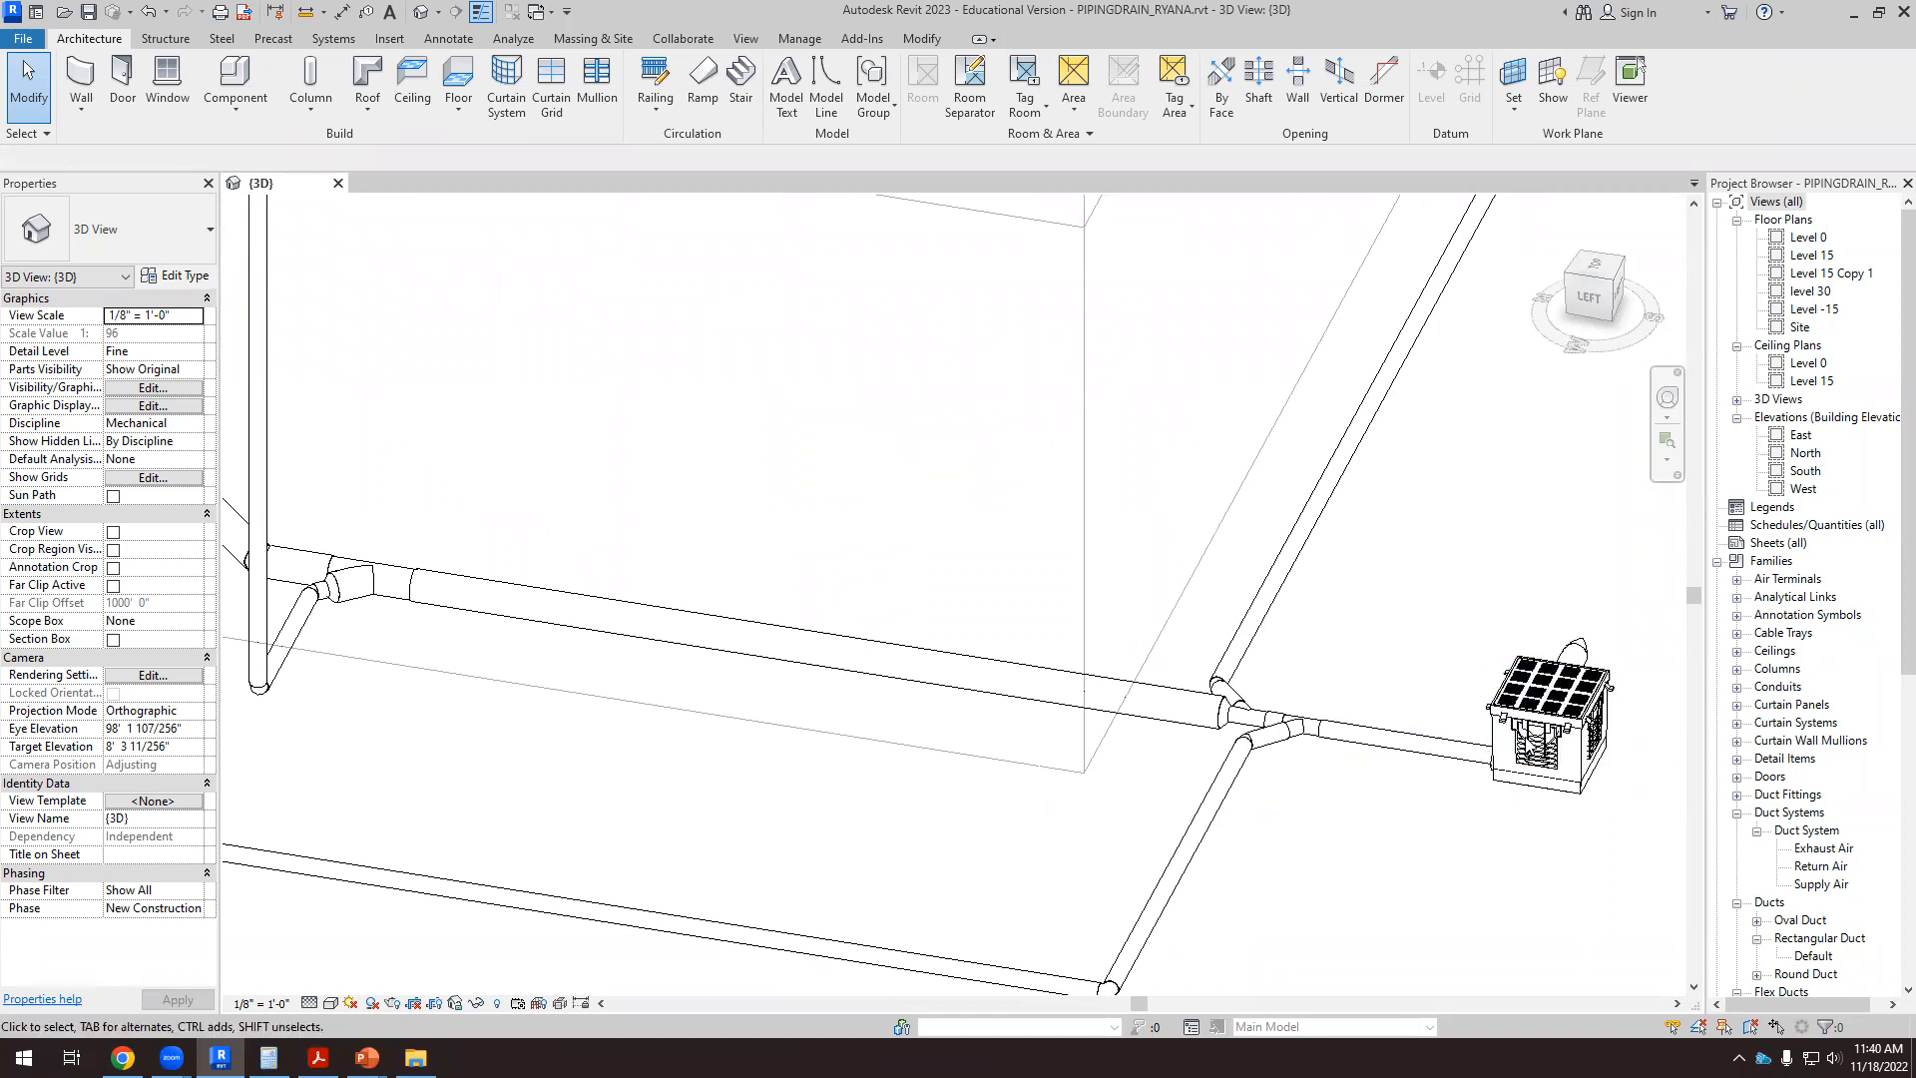
scroll(1160, 750, "down", 2)
scroll(1297, 748, "down", 2)
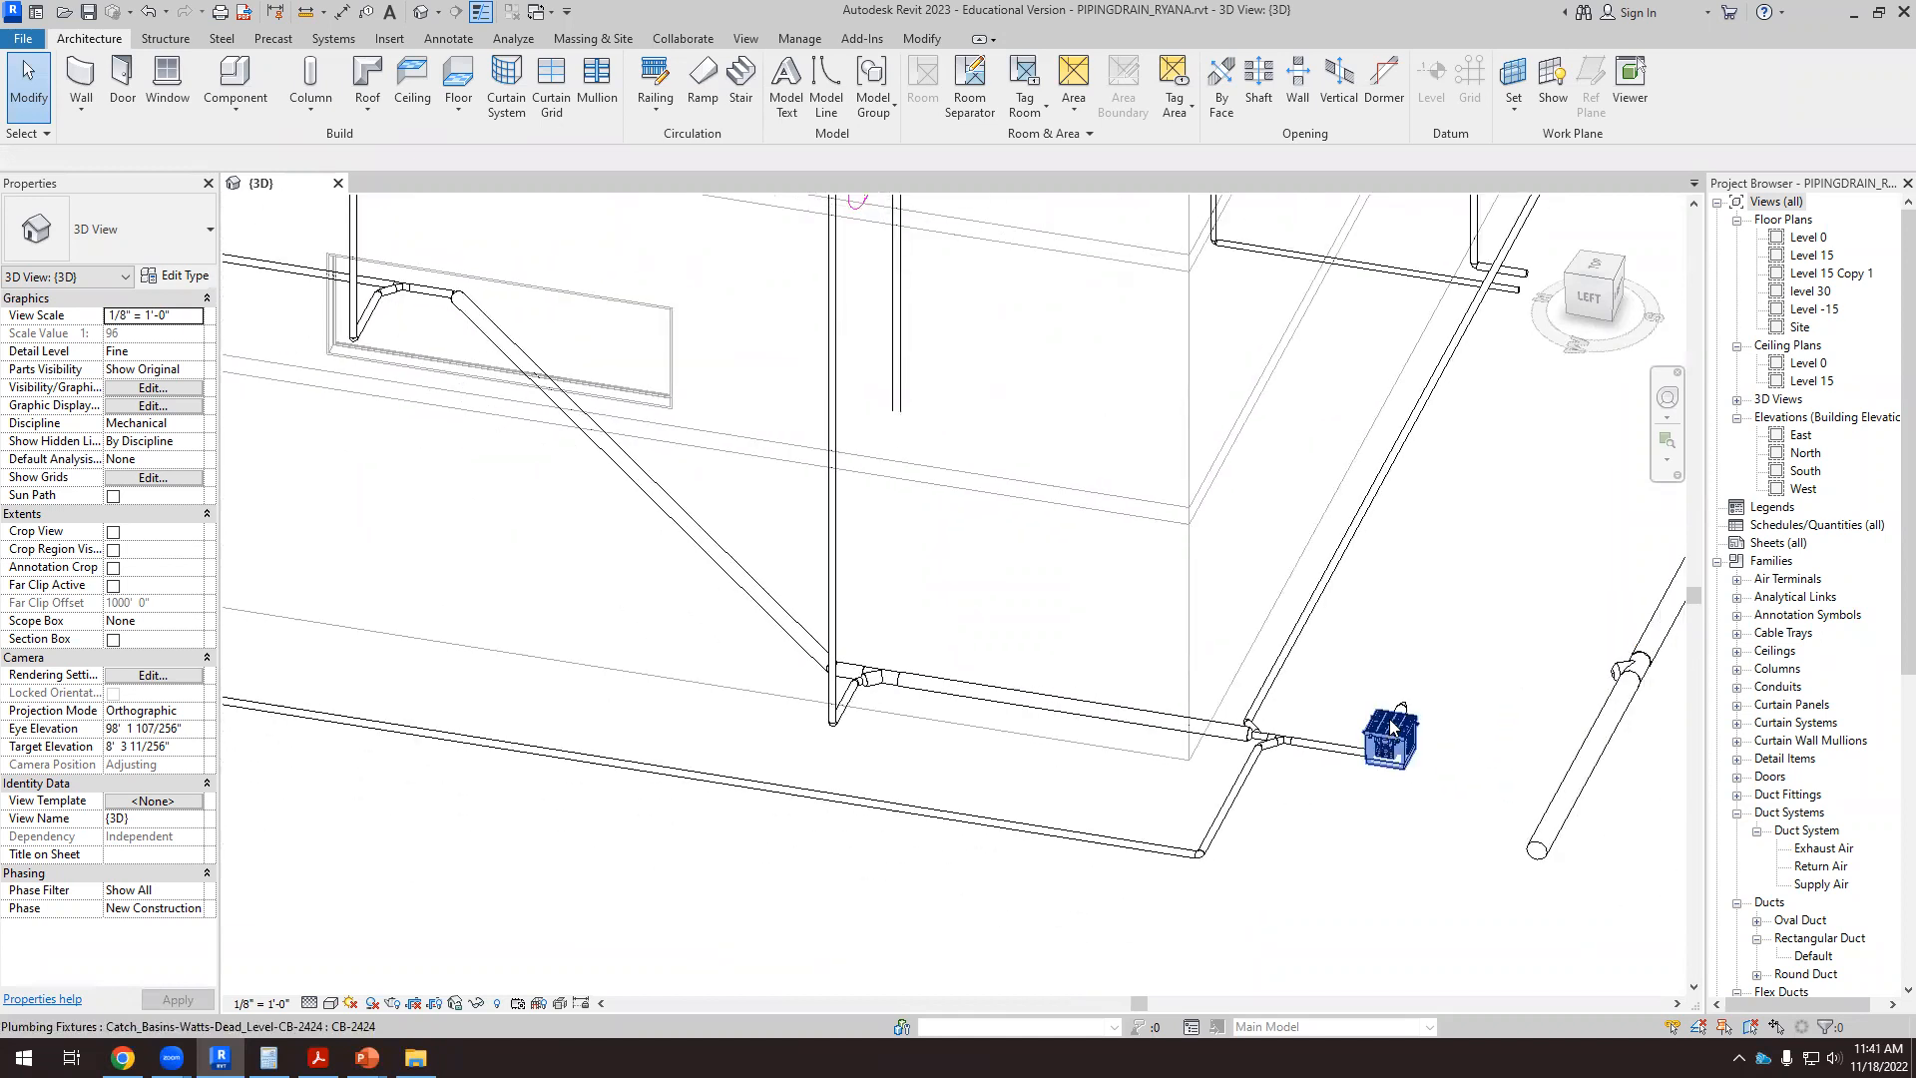
scroll(1392, 725, "down", 2)
scroll(1527, 733, "down", 1)
middle_click_drag(1466, 716, 1463, 745, "shift")
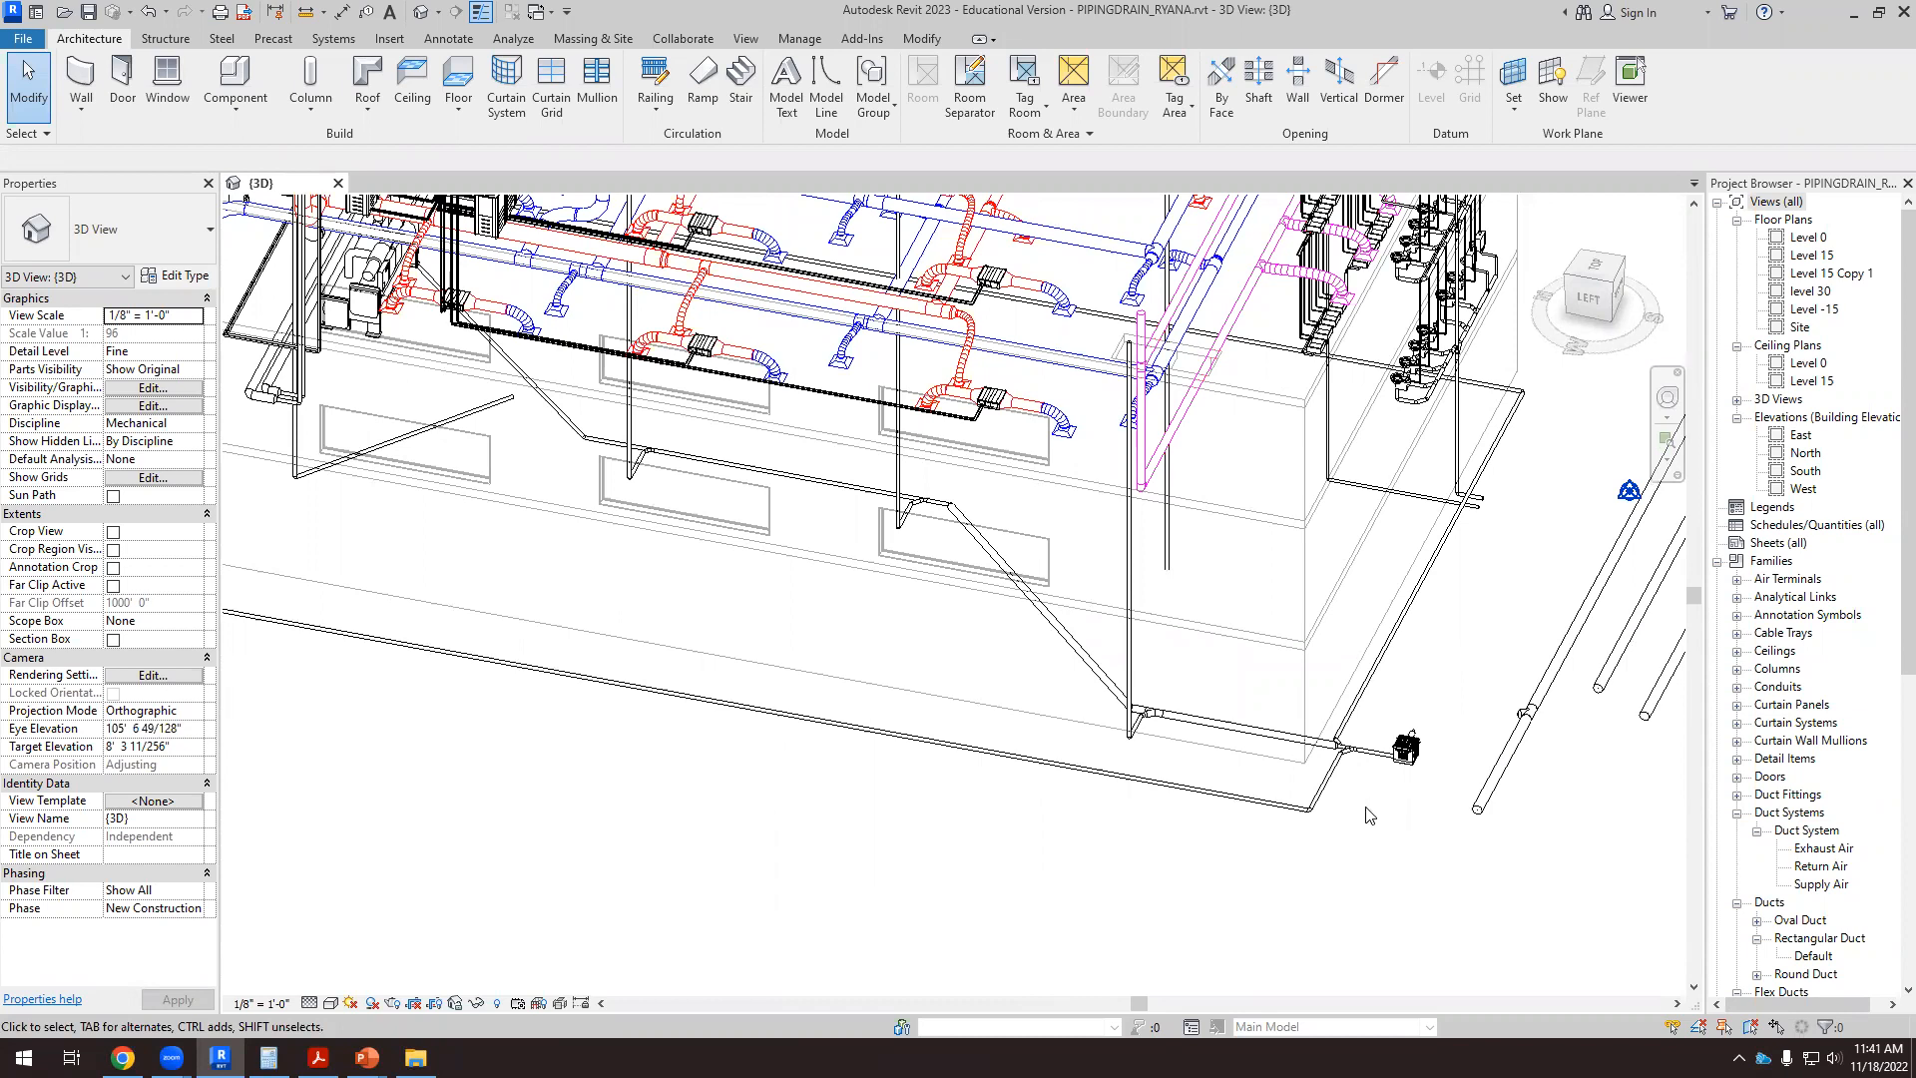
scroll(797, 823, "down", 4)
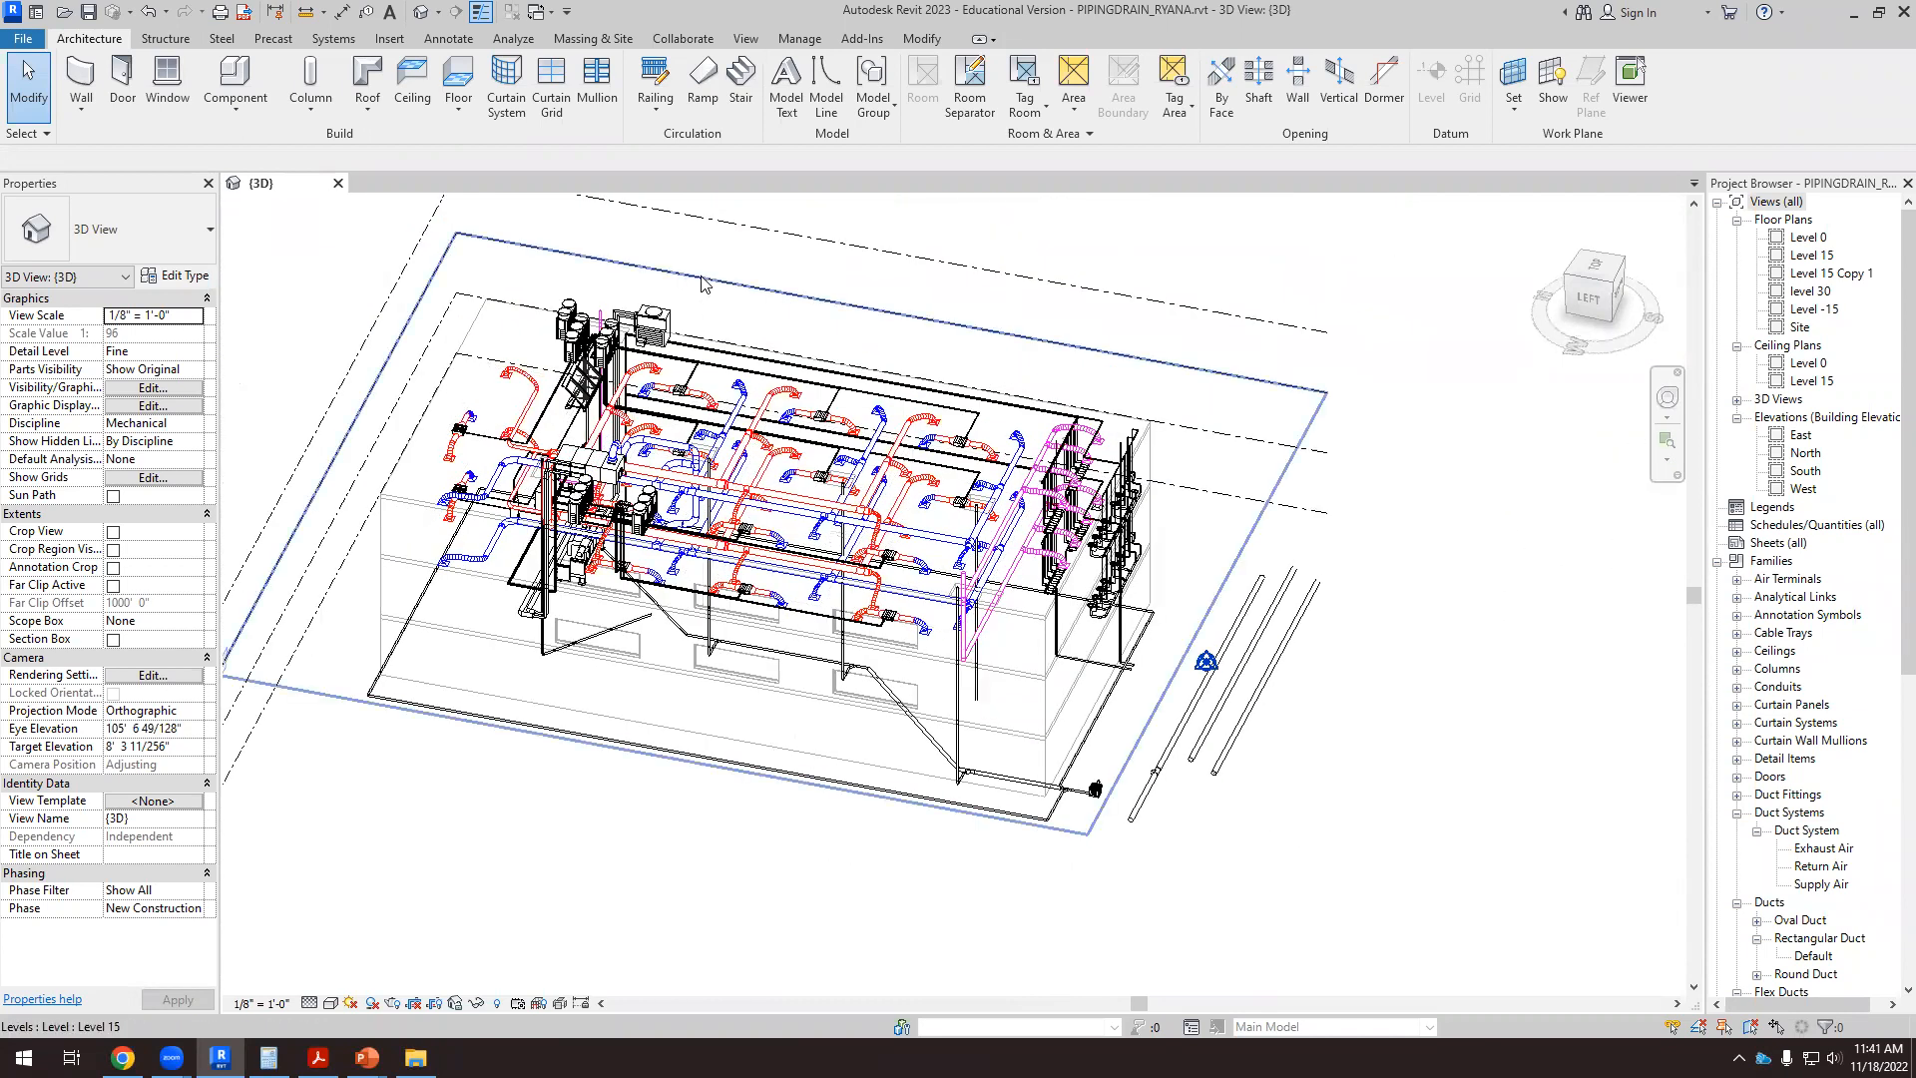